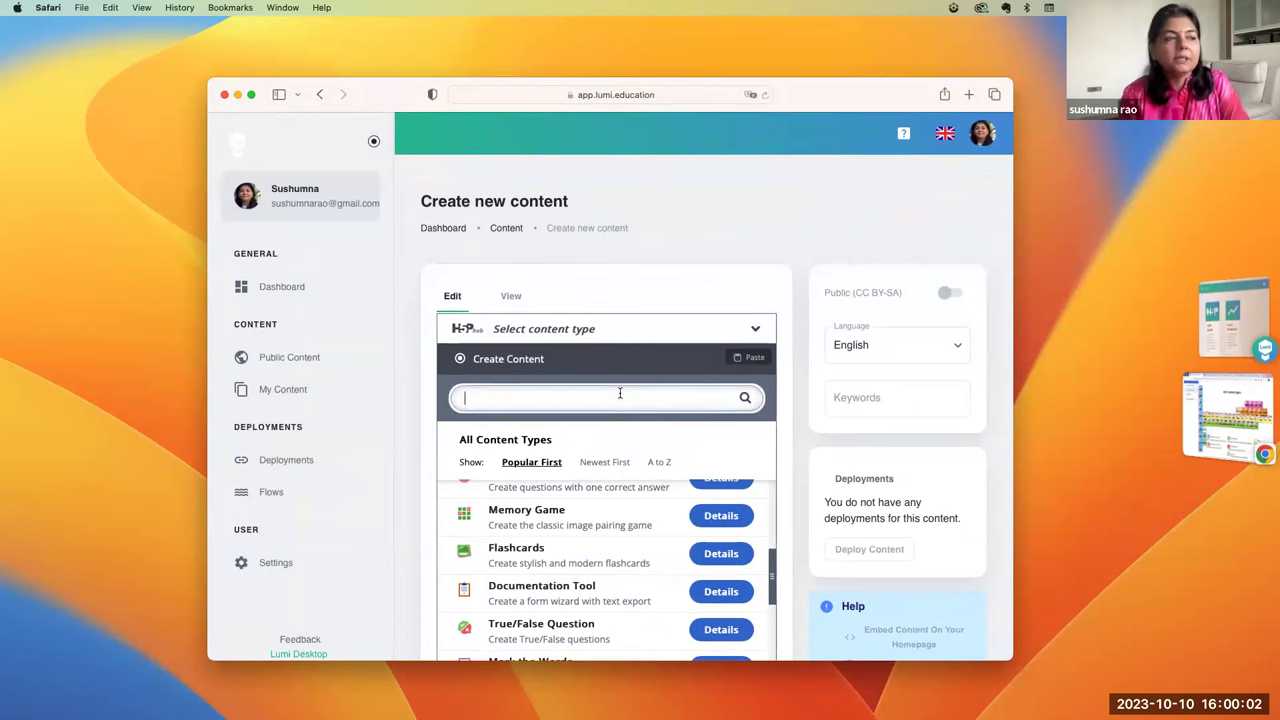
- Search the content types for "mark" and open the details of Mark the Words
type("mark")
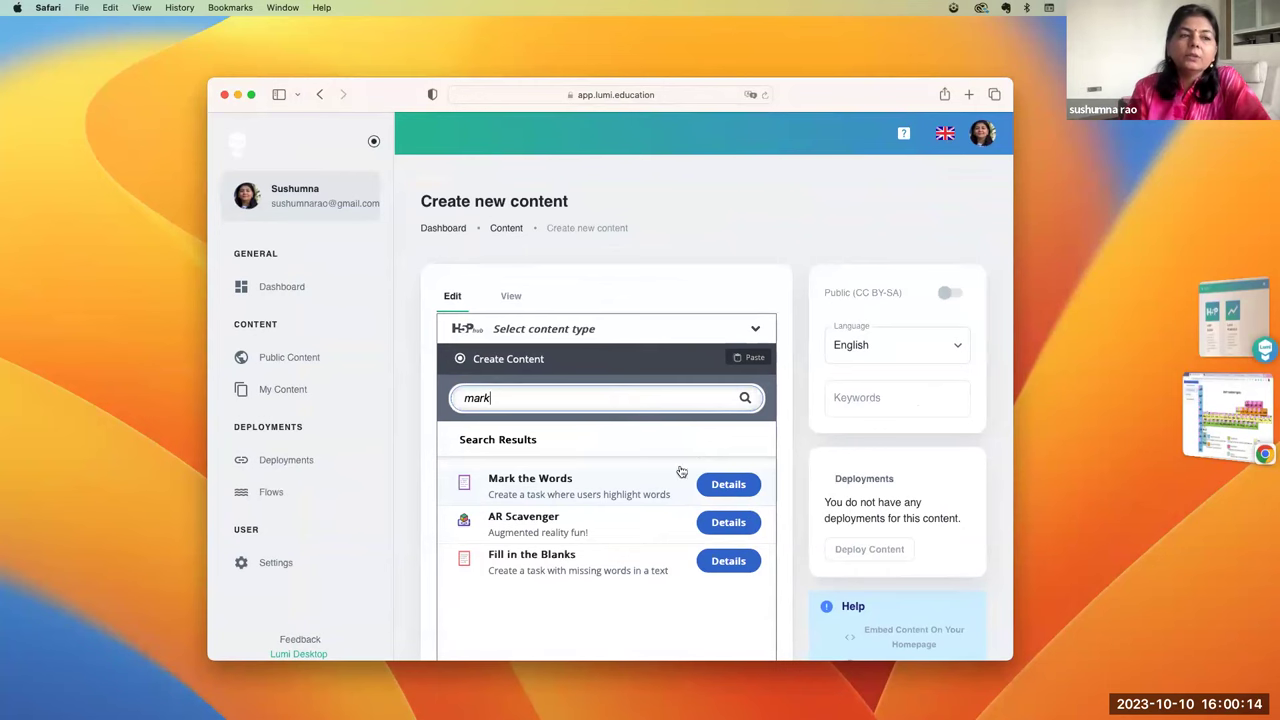
left_click(716, 486)
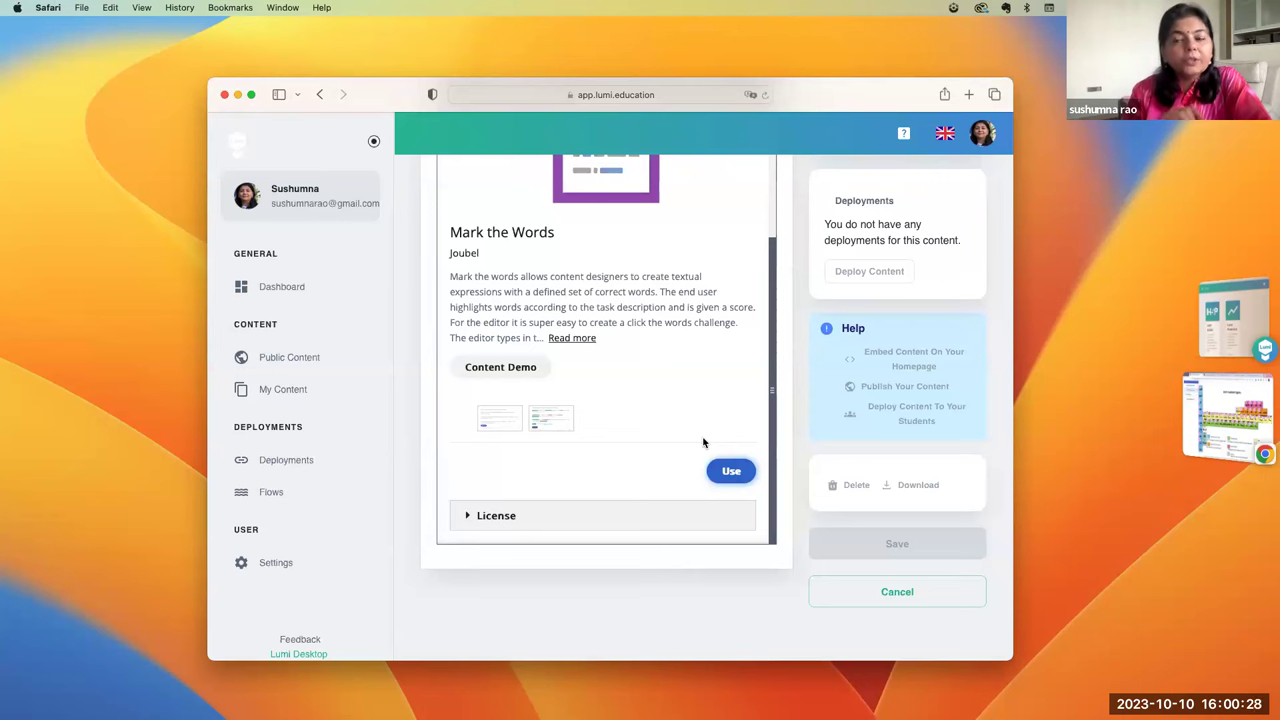
scroll(703, 443, "up", 3)
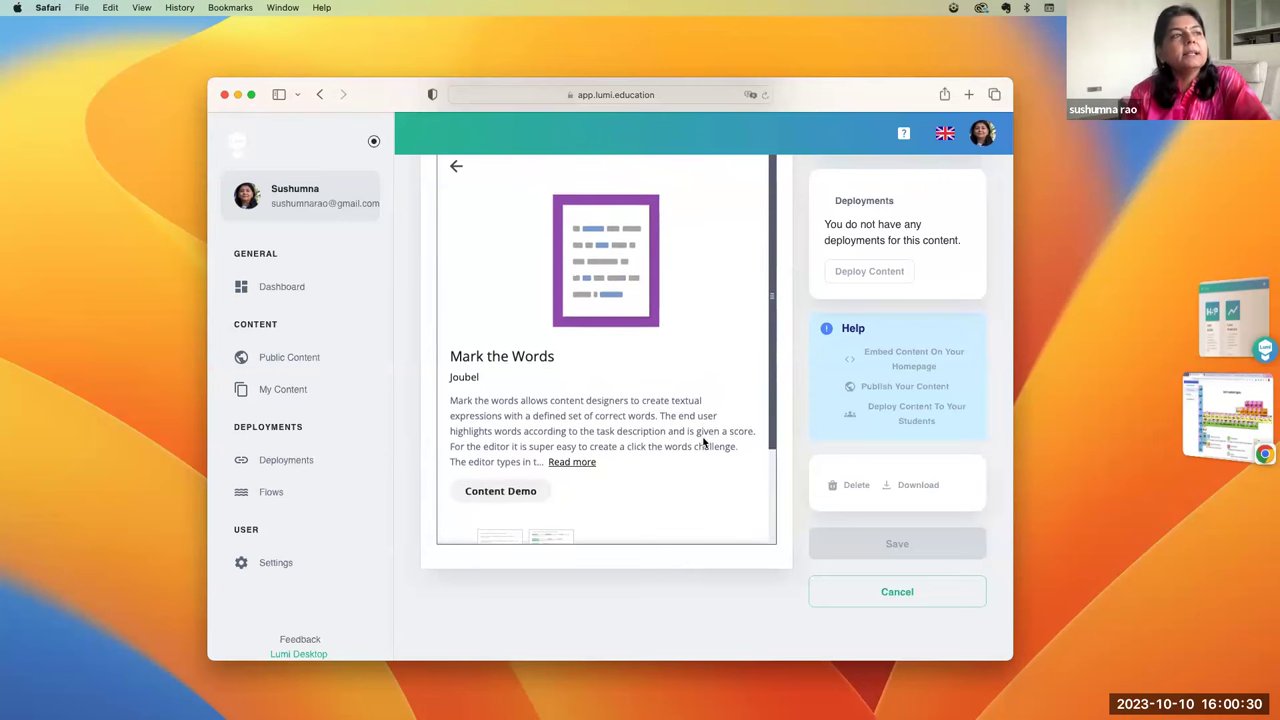
scroll(700, 440, "down", 3)
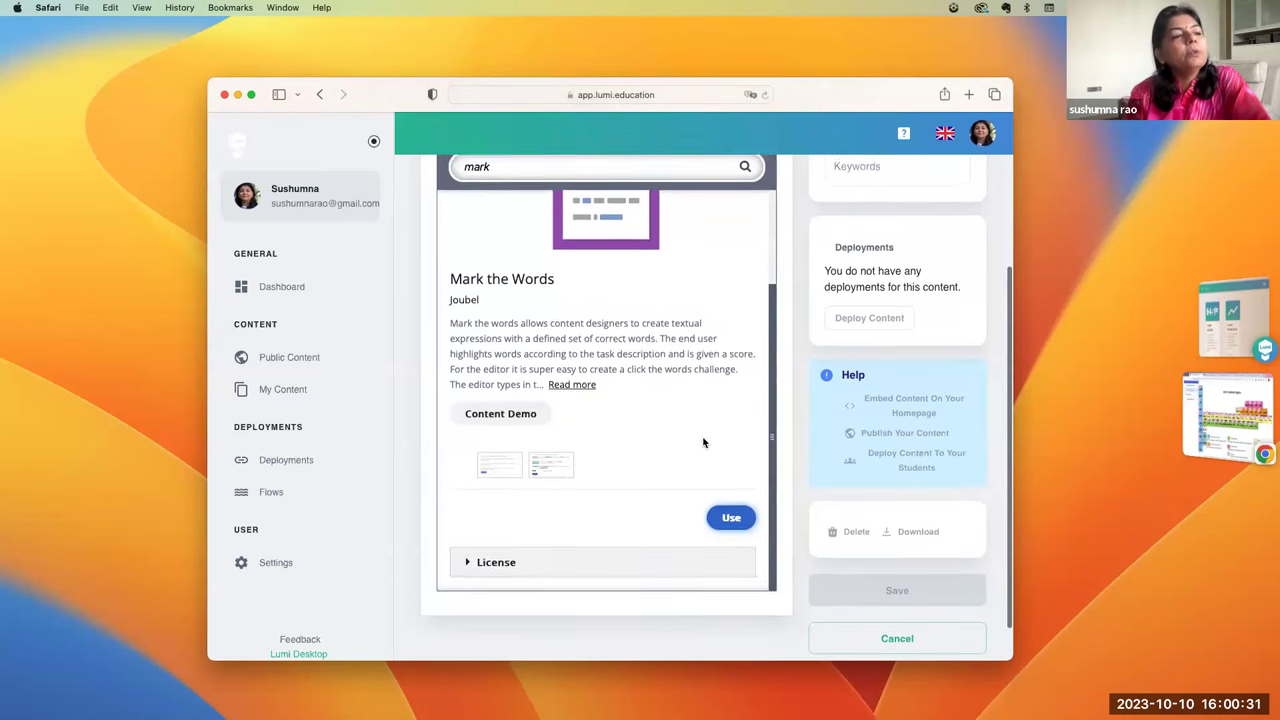
- Read the full Mark the Words description and view its first example screenshot
left_click(573, 382)
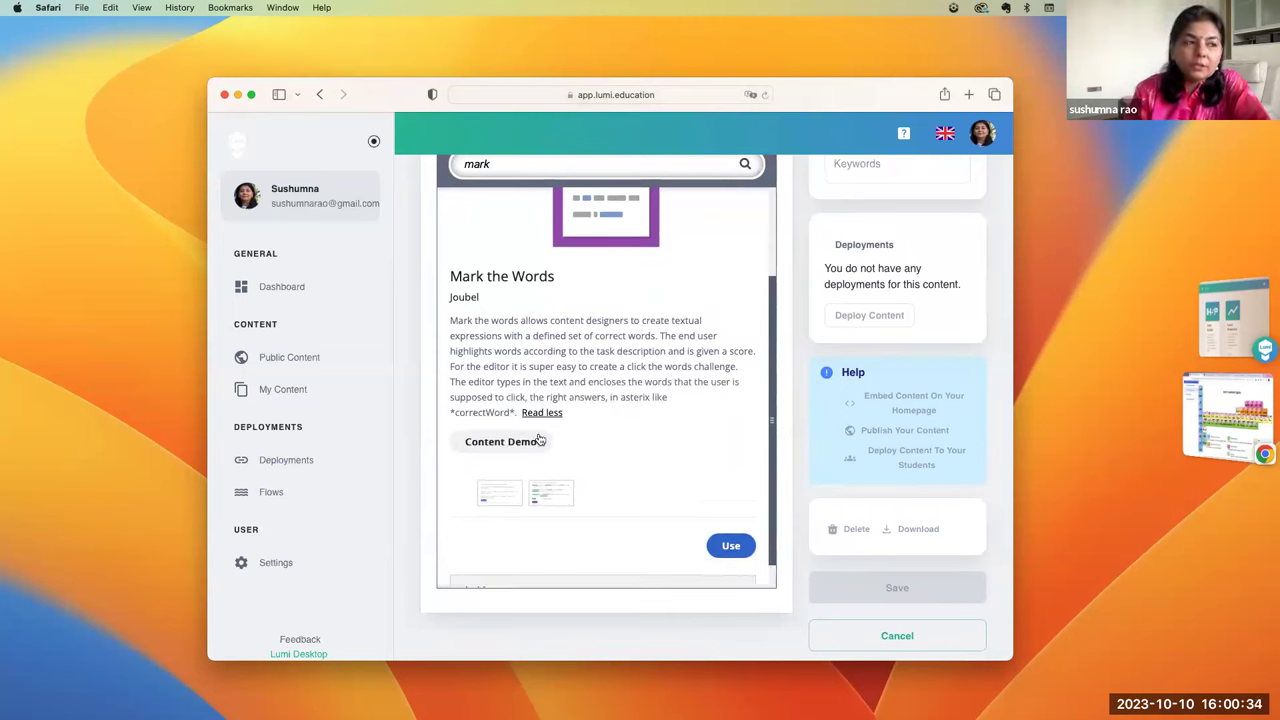
left_click(502, 497)
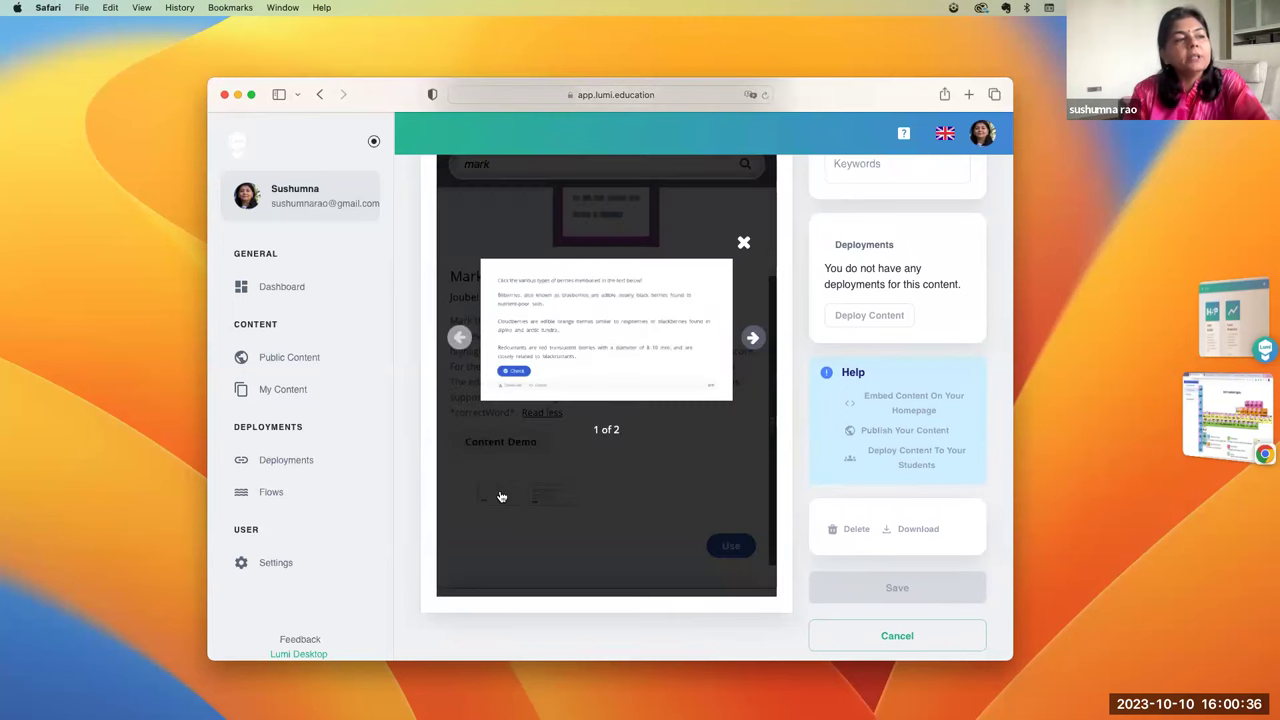
left_click(744, 242)
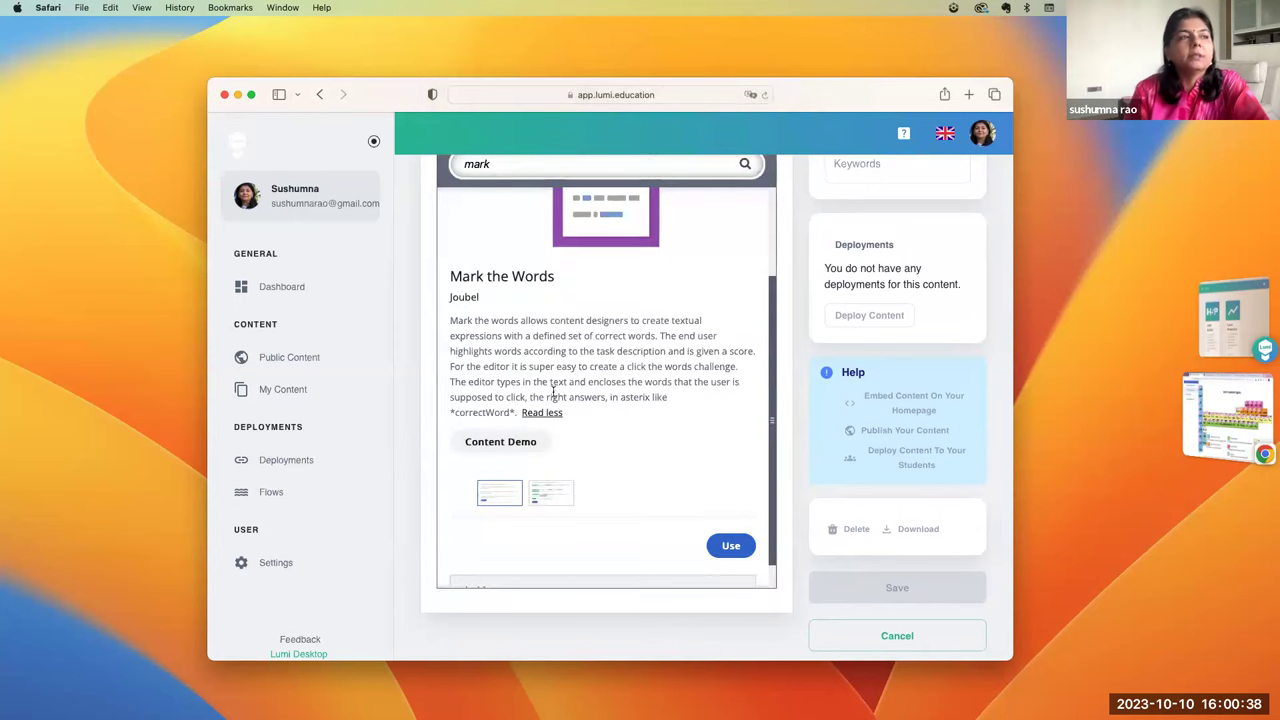
left_click(450, 320)
left_click_drag(450, 320, 736, 400)
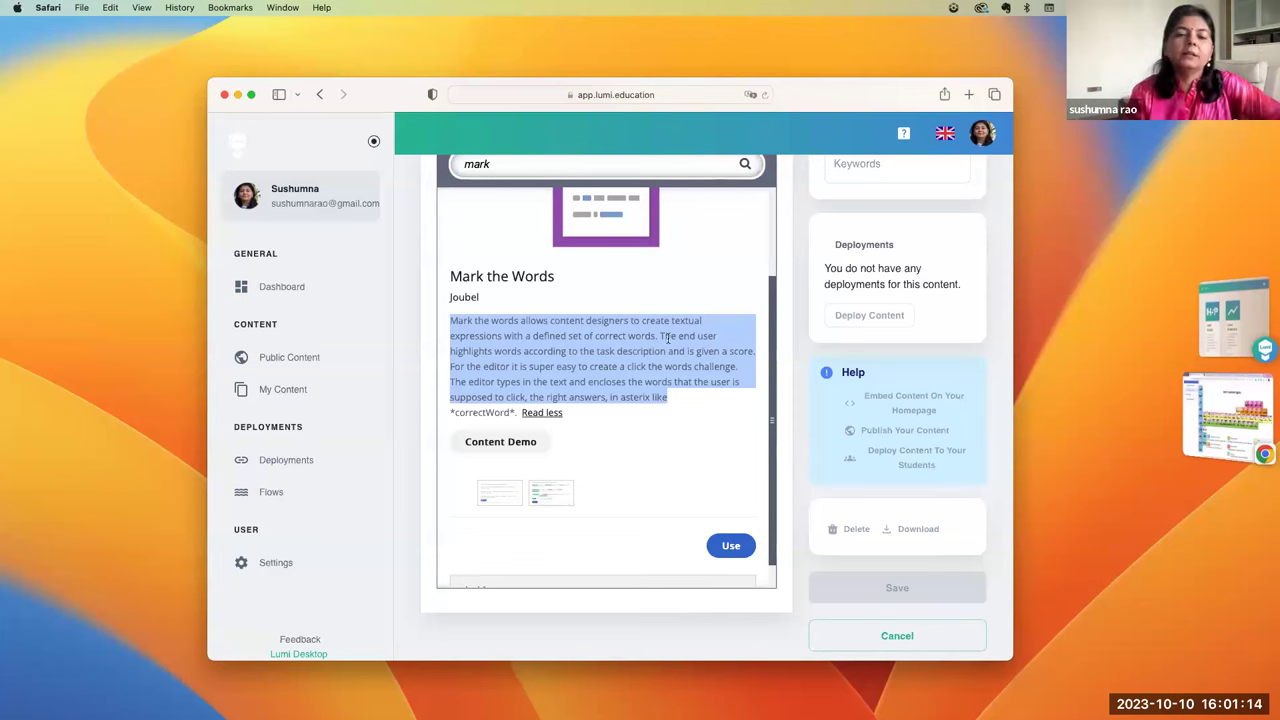
- Use Mark the Words as the content type and enlarge the browser window to full screen
left_click(729, 546)
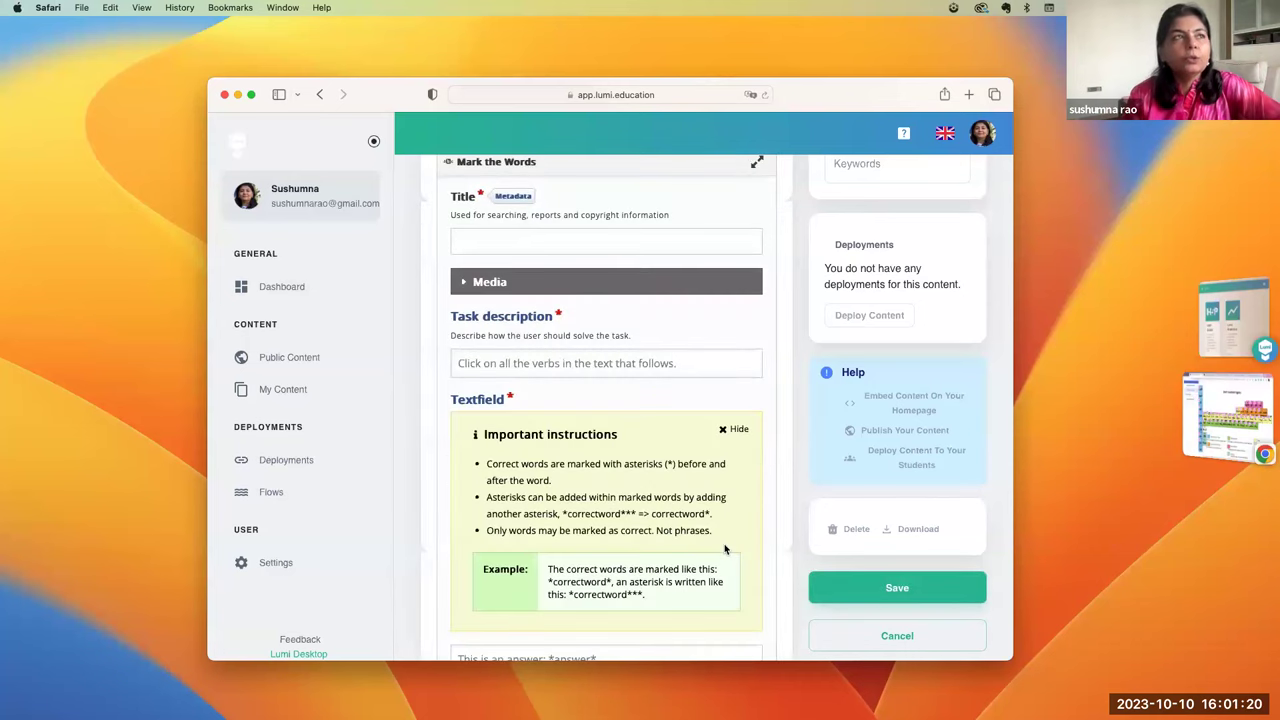
left_click(251, 95)
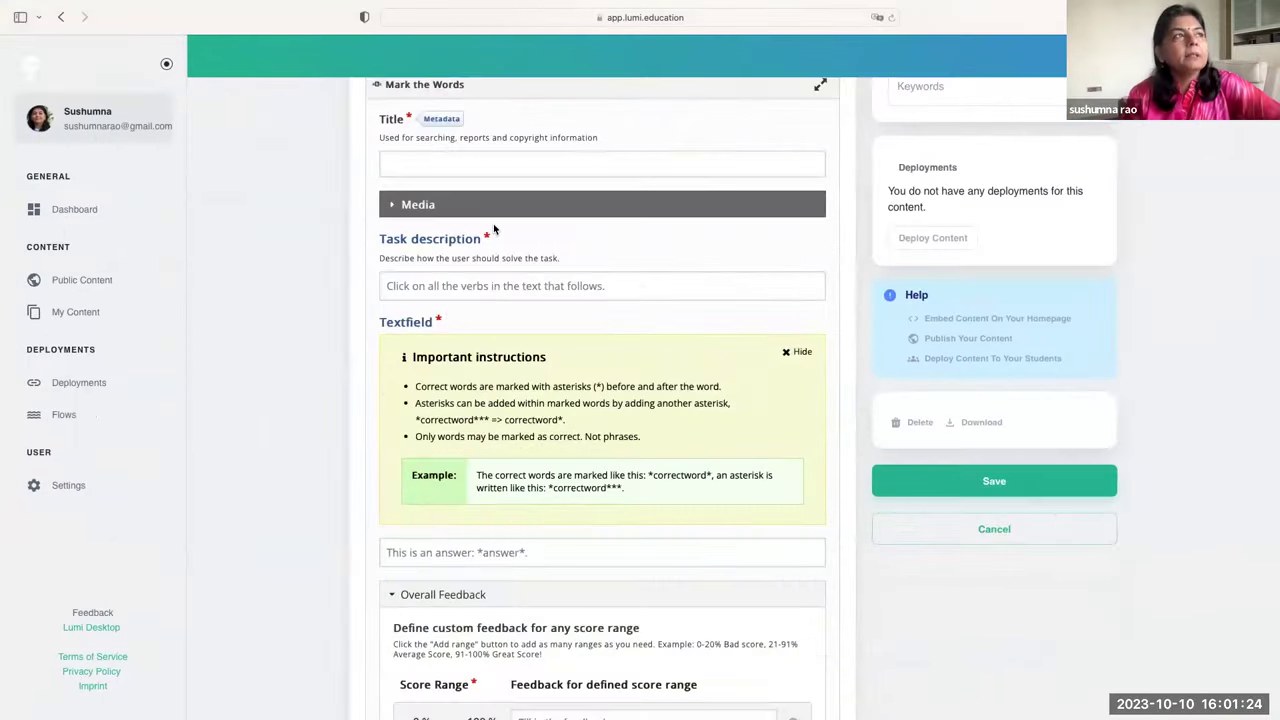
scroll(493, 223, "up", 5)
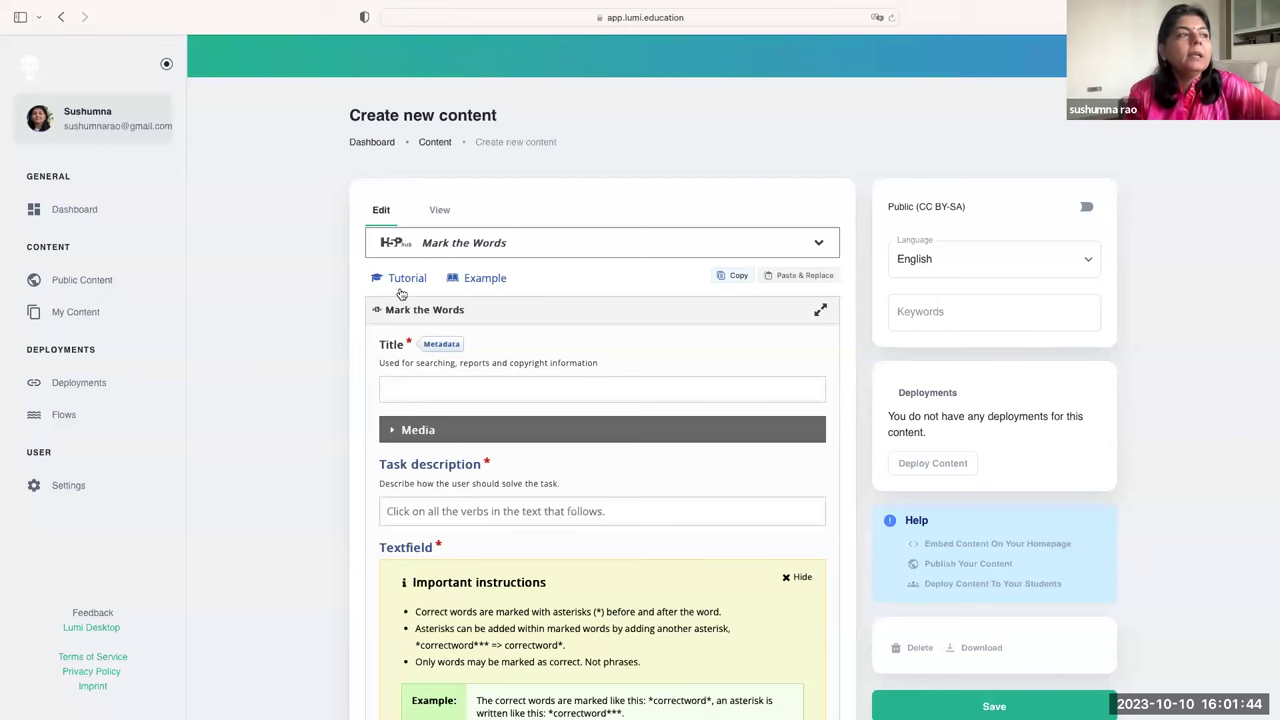
- Enter "Fine Nouns in the Paragraph." as the title of the Mark the Words content
scroll(473, 376, "down", 1)
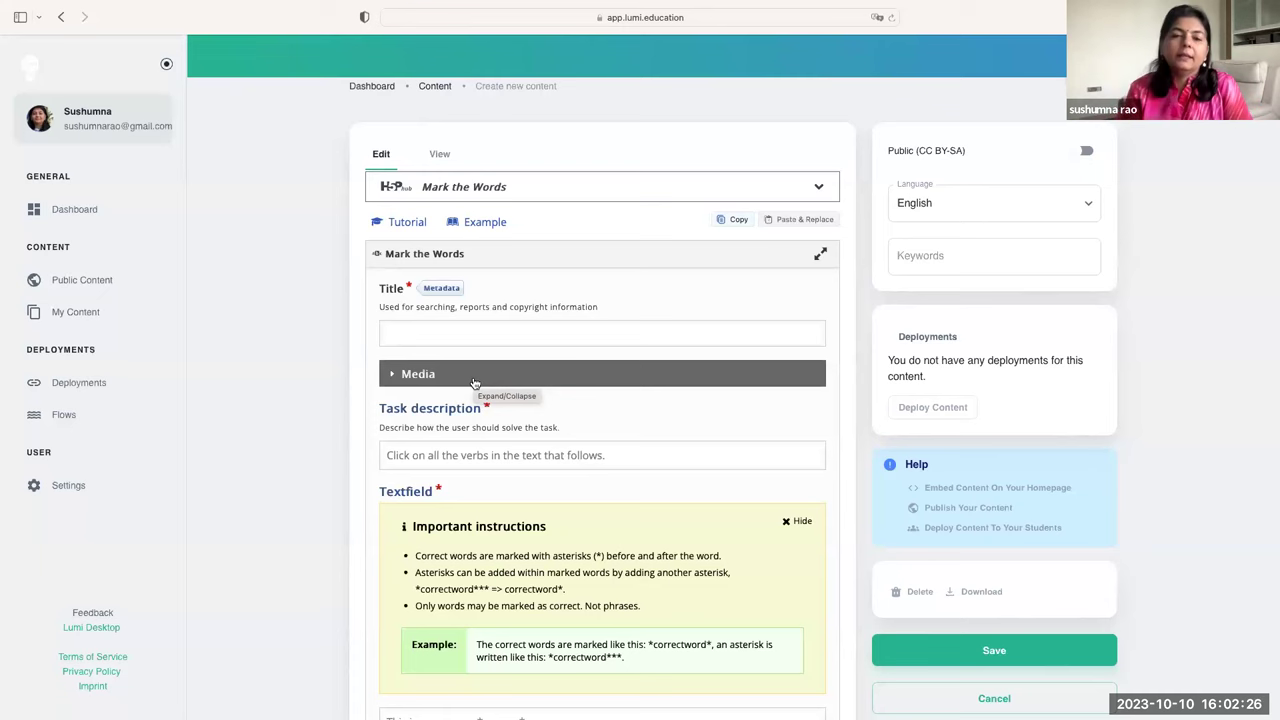
left_click(456, 338)
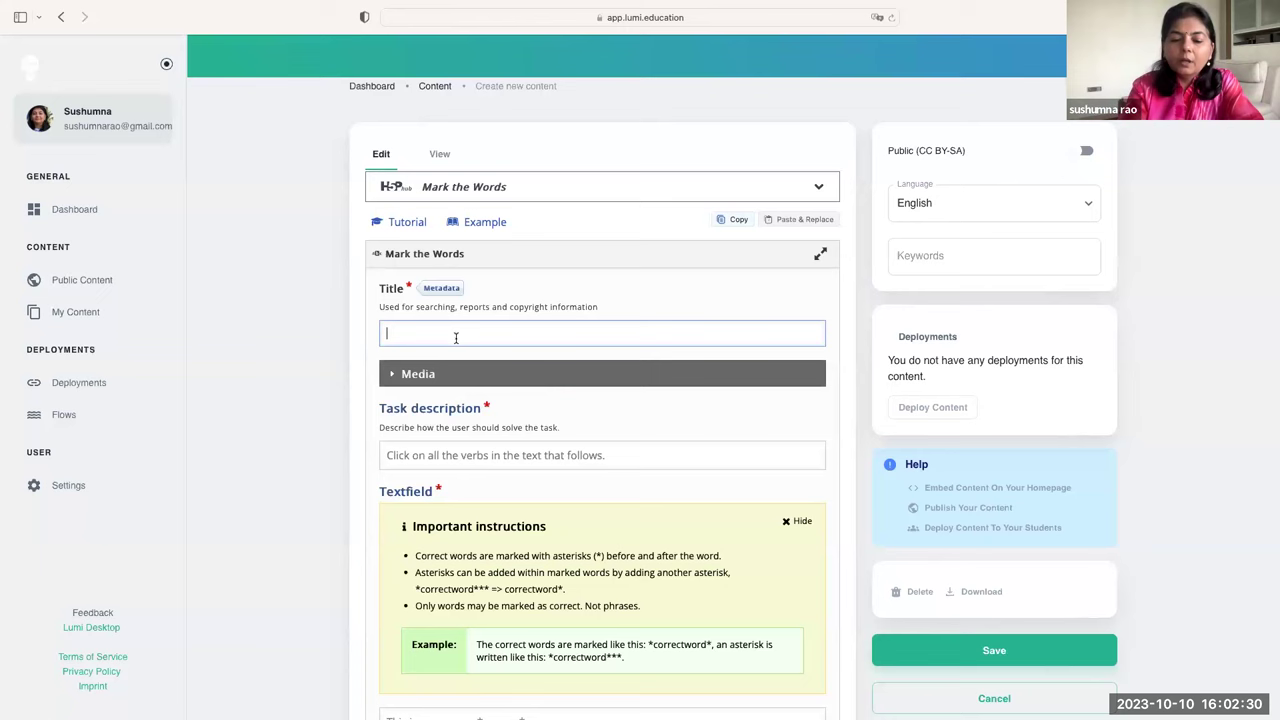
type("Fin")
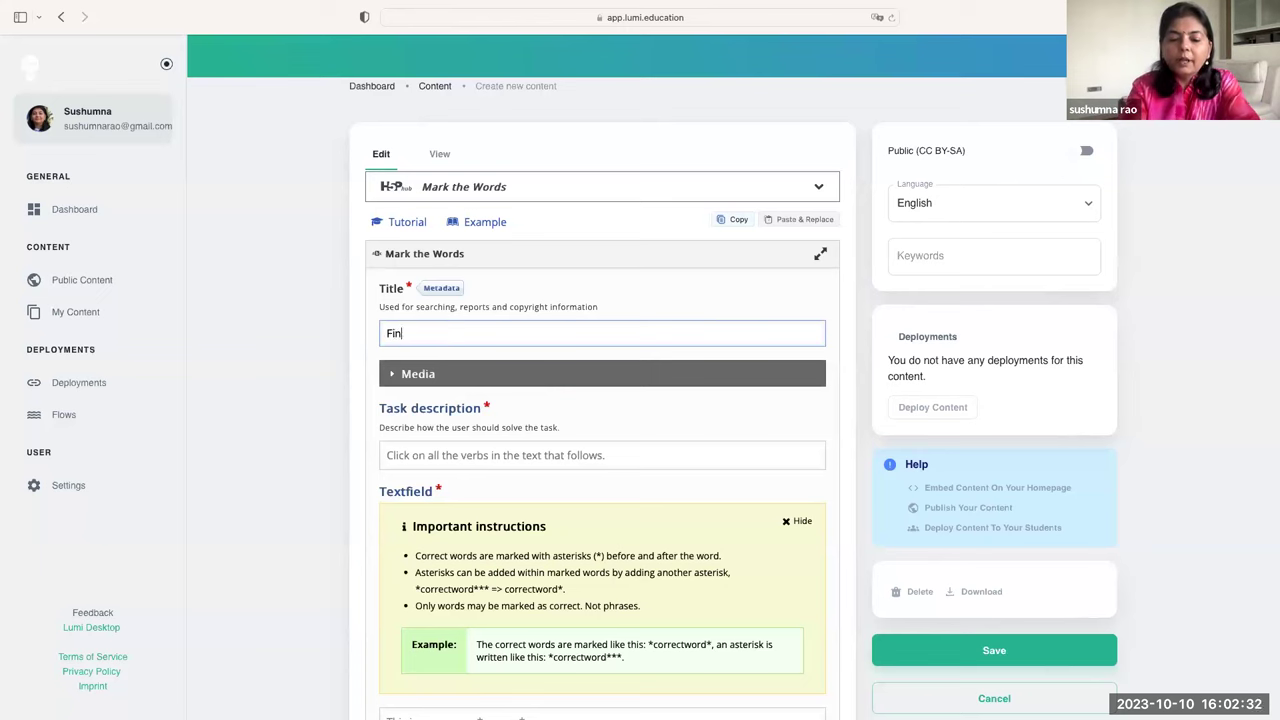
type("e Nouns i")
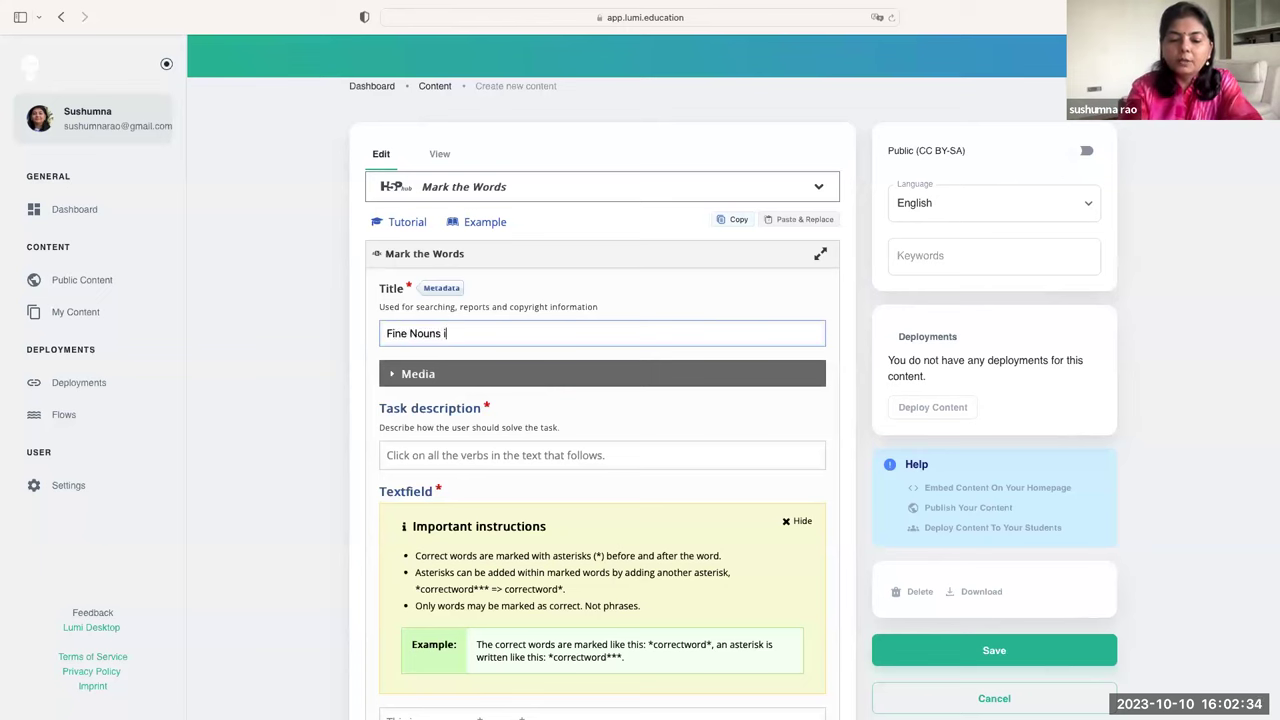
type("n the ")
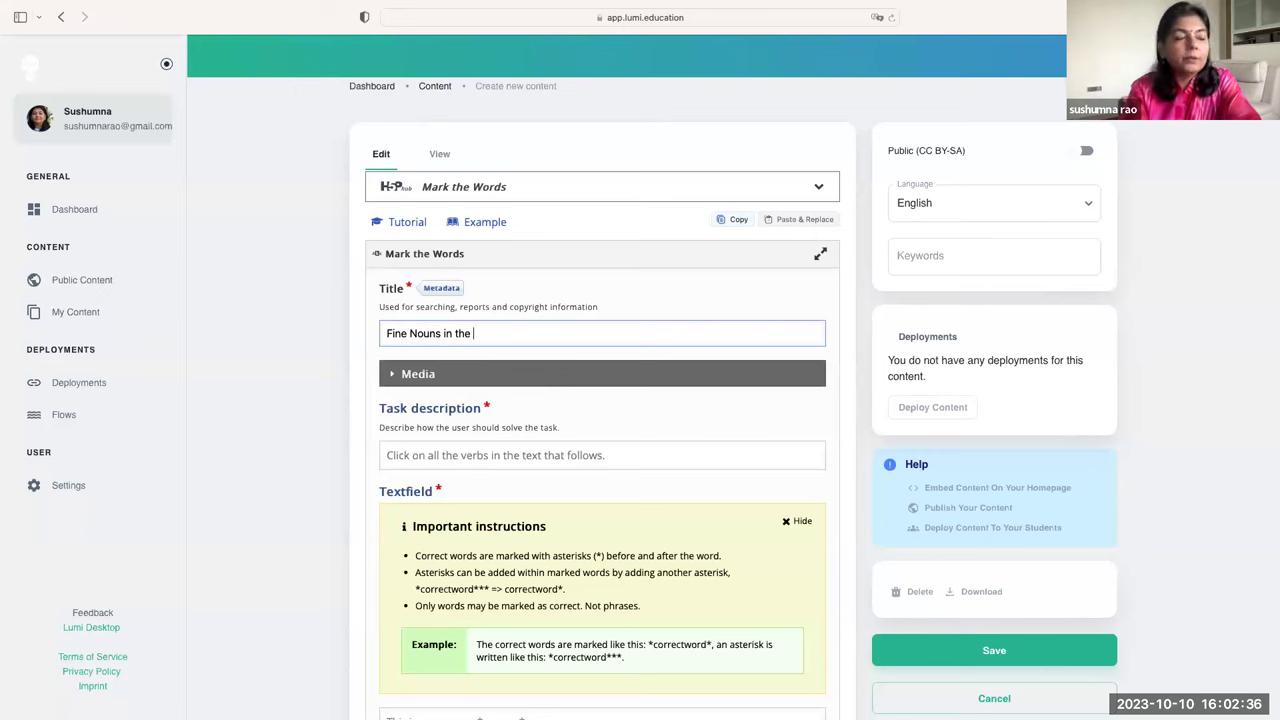
type("Pa")
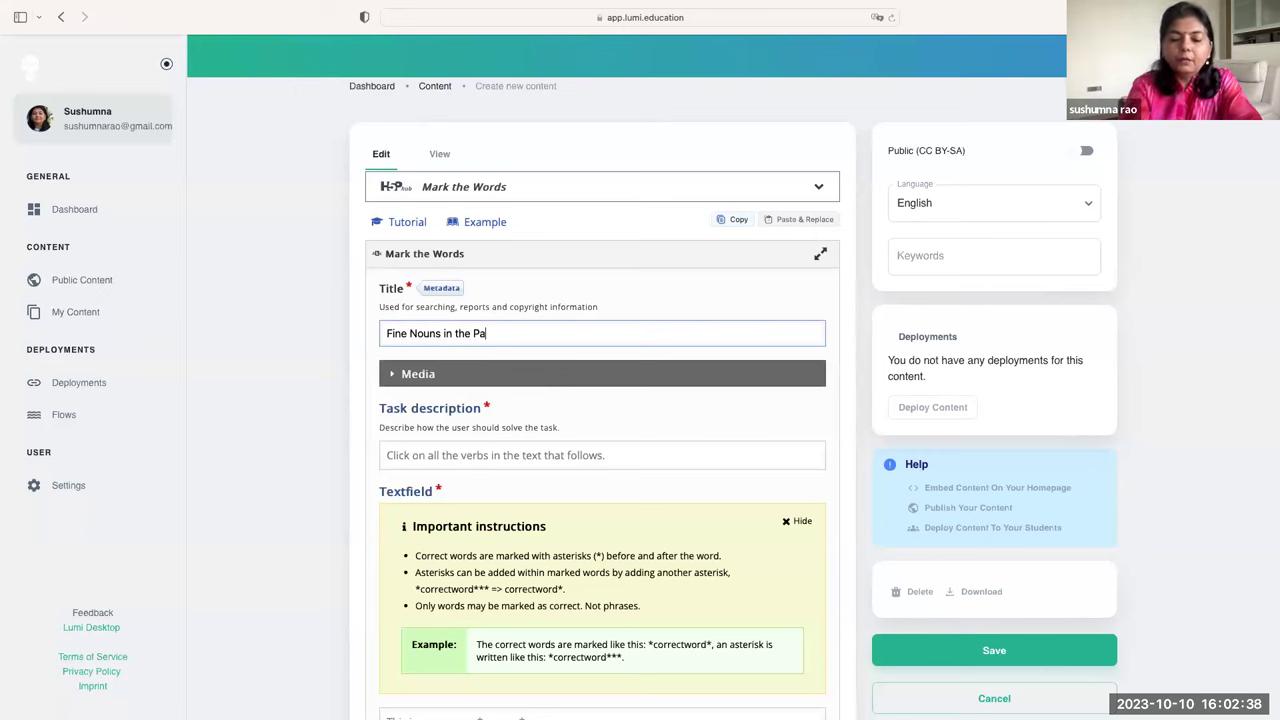
type("ragra")
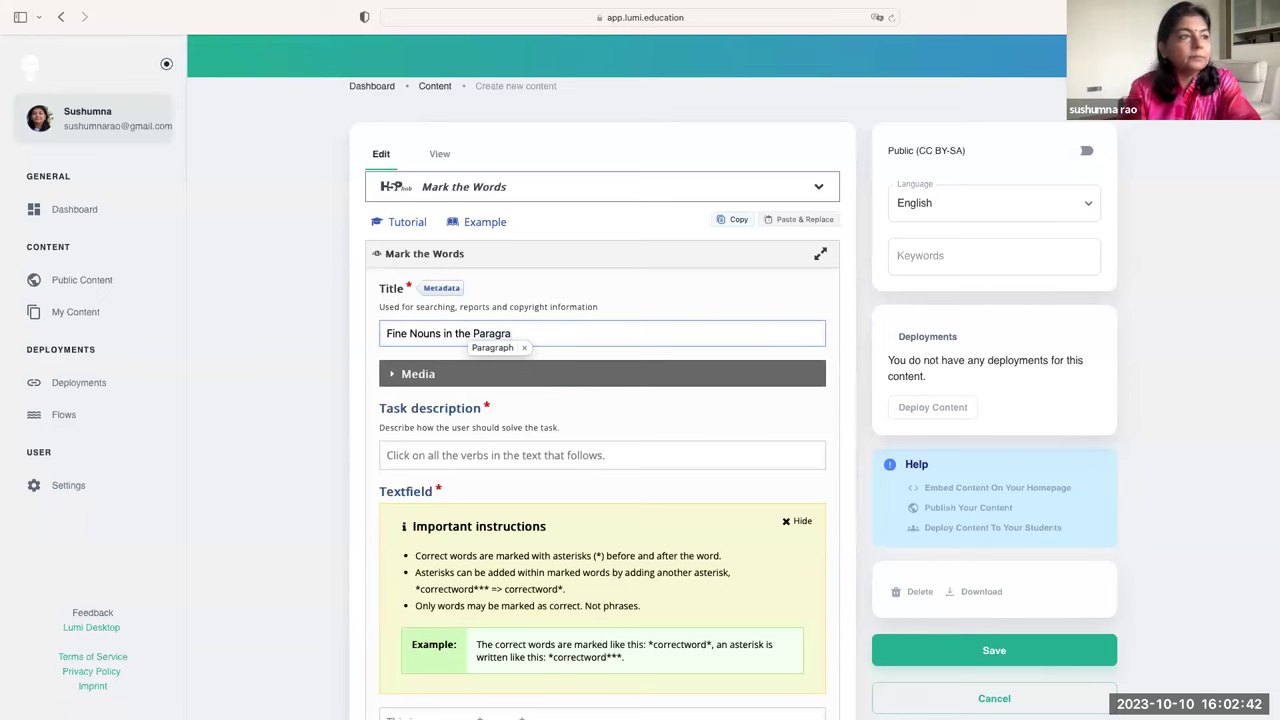
type("ph.")
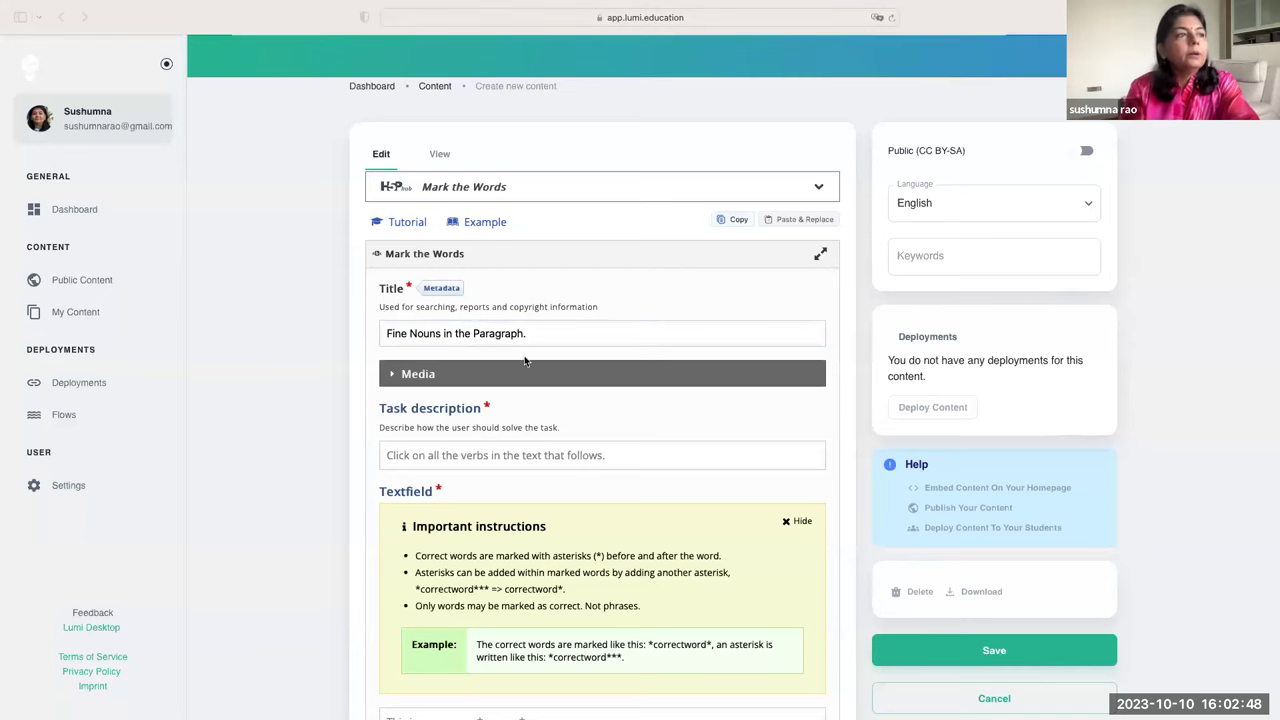
- Insert the word "given" before "Paragraph" in the content title
left_click(476, 337)
type("gi")
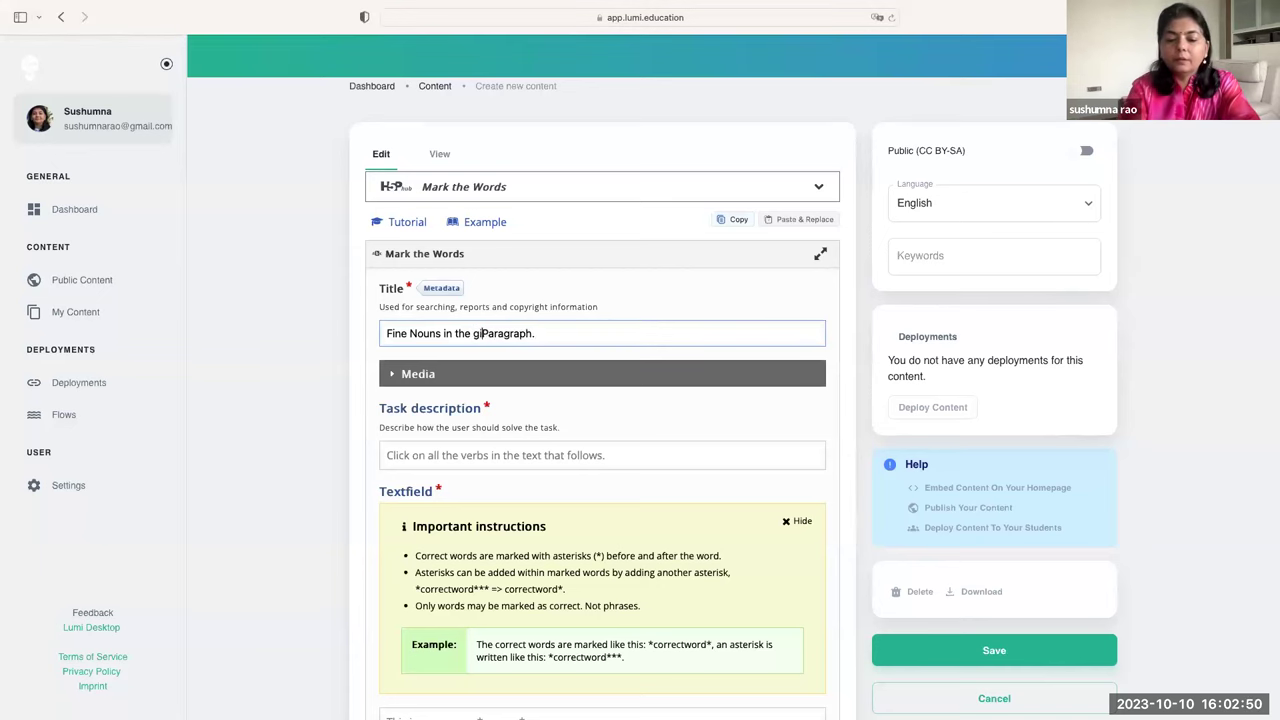
type("ven")
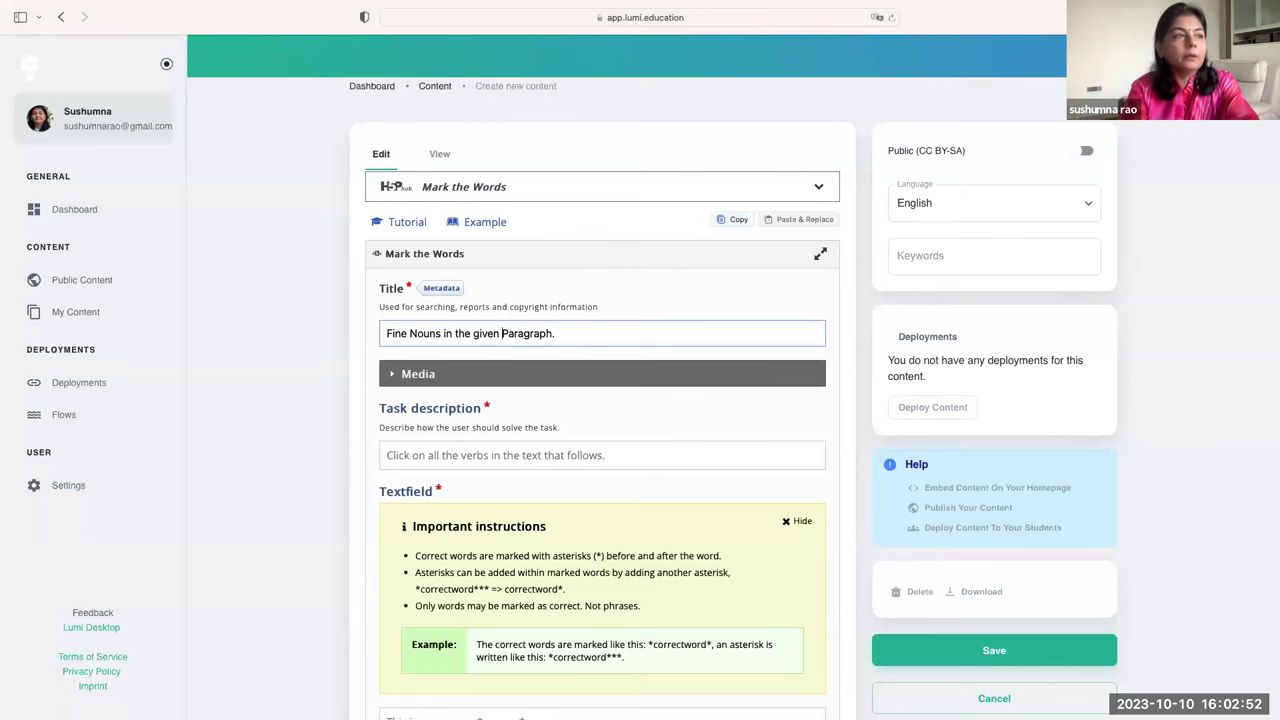
- Set the optional media type to Video and examine the upload and URL options for its source without inserting one
left_click(524, 379)
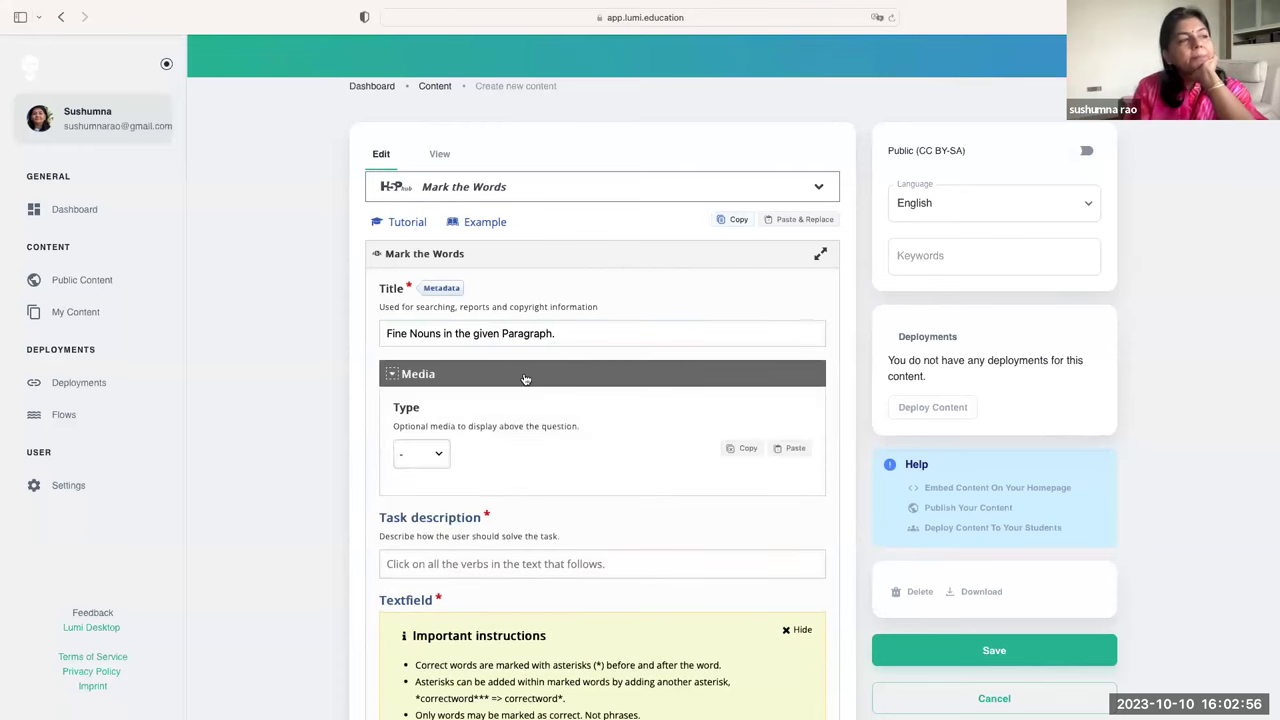
left_click(430, 453)
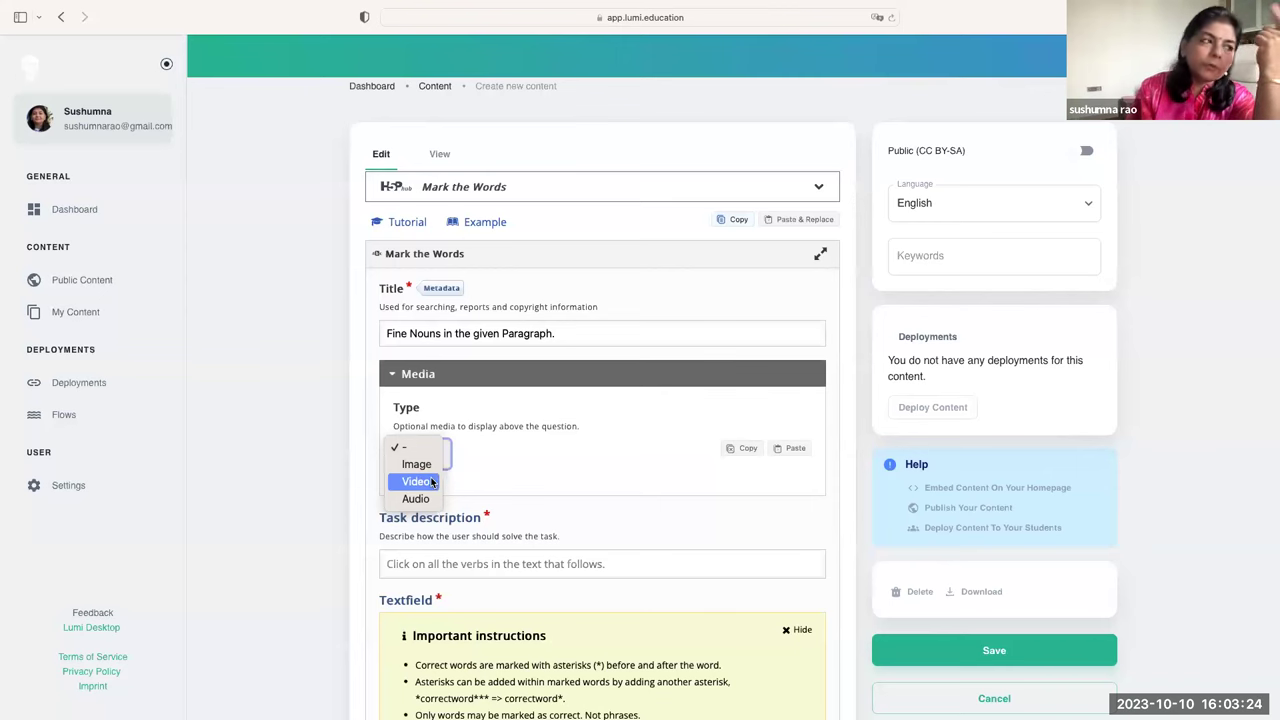
left_click(432, 482)
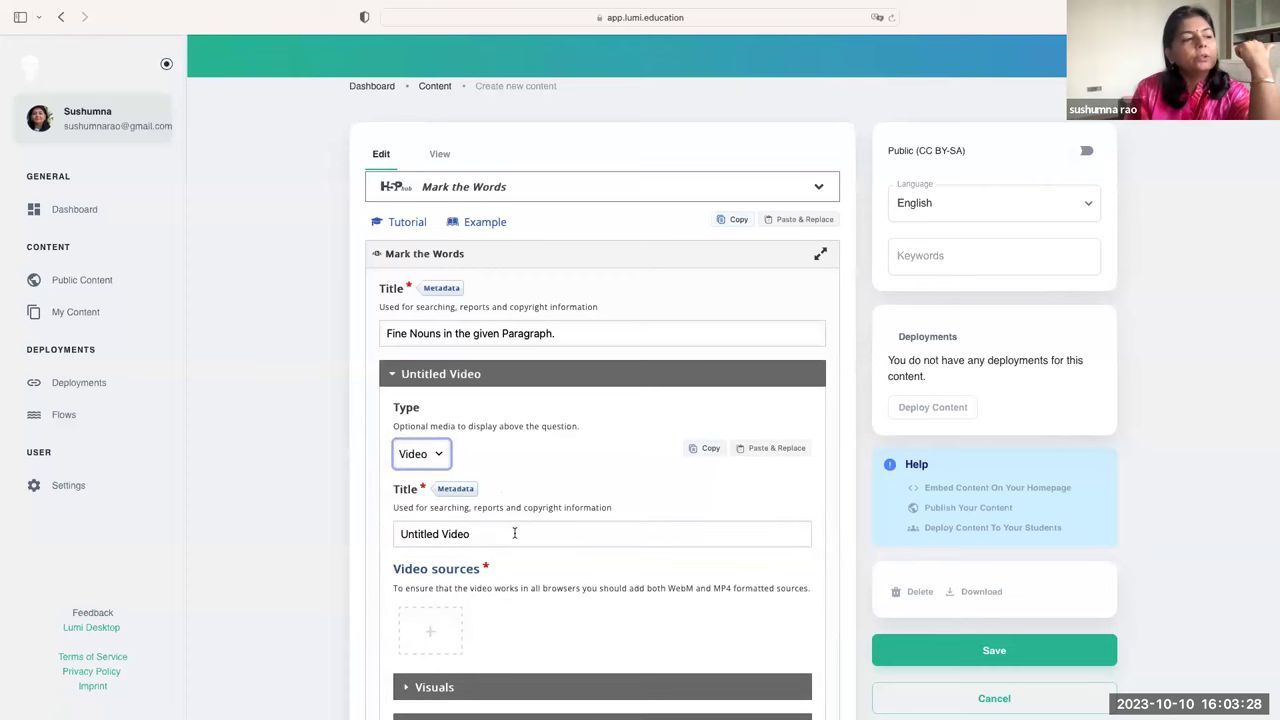
scroll(514, 531, "down", 2)
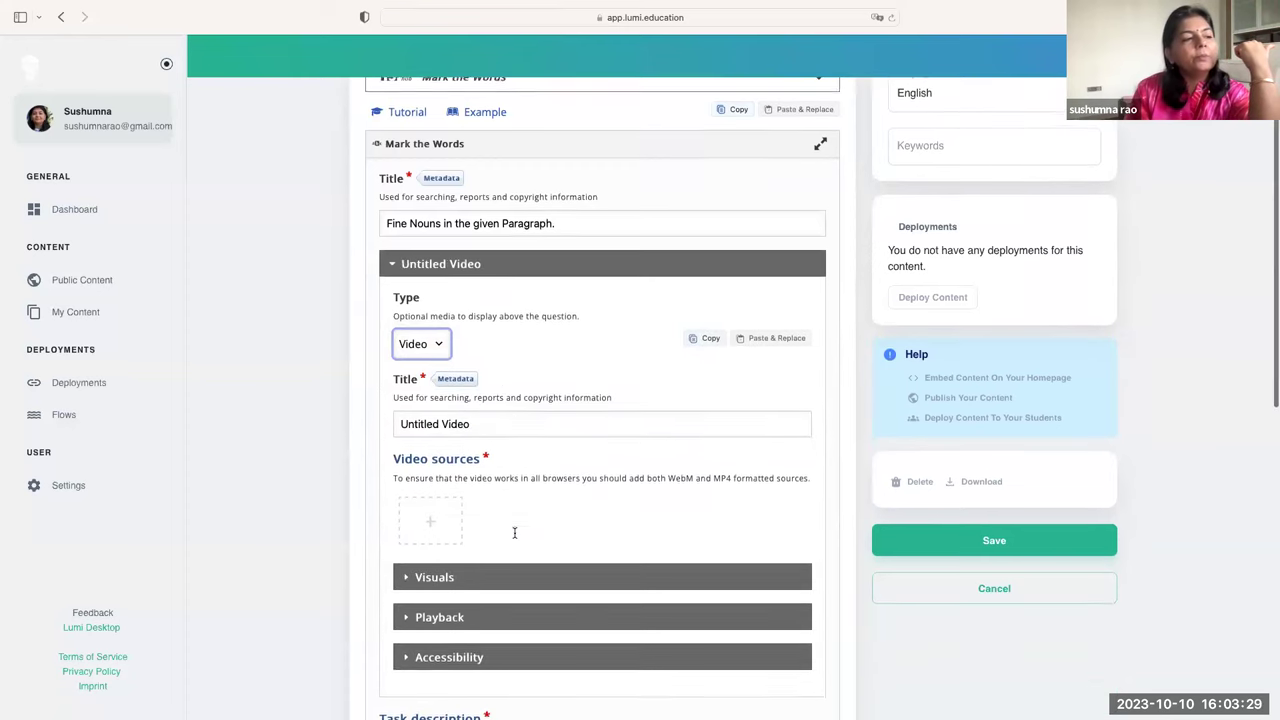
left_click(432, 515)
left_click(630, 580)
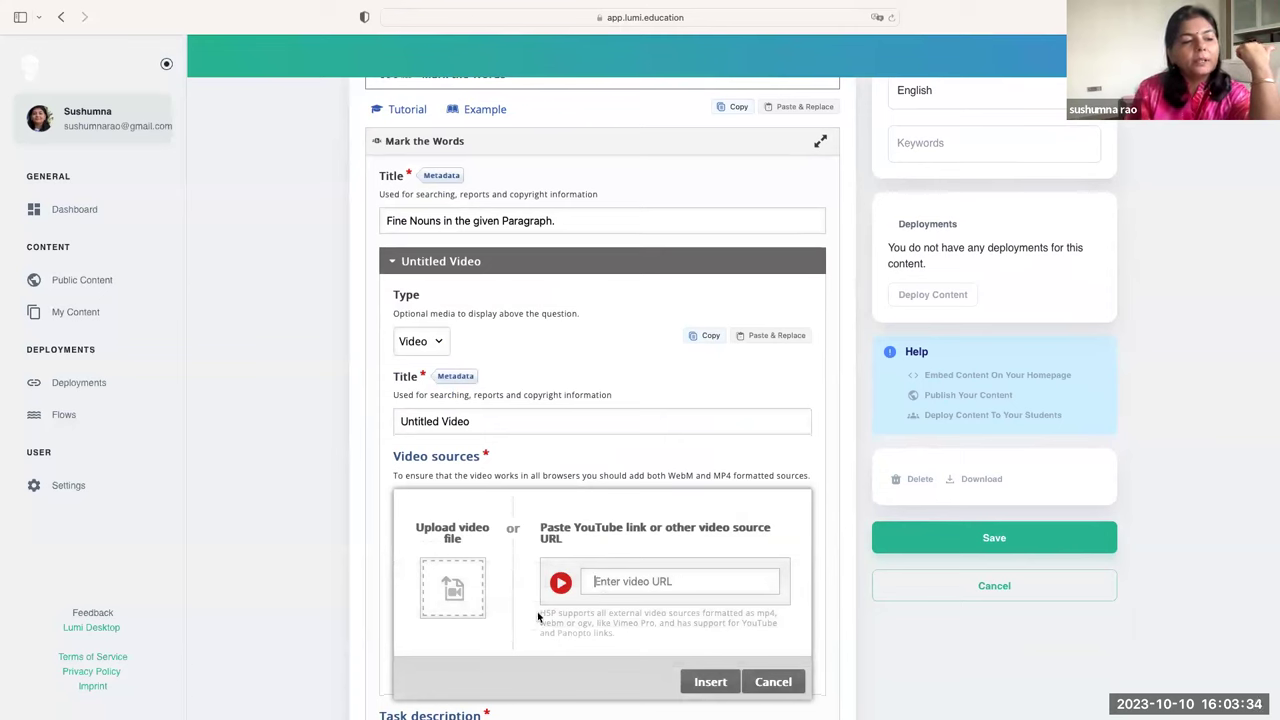
left_click_drag(540, 612, 618, 637)
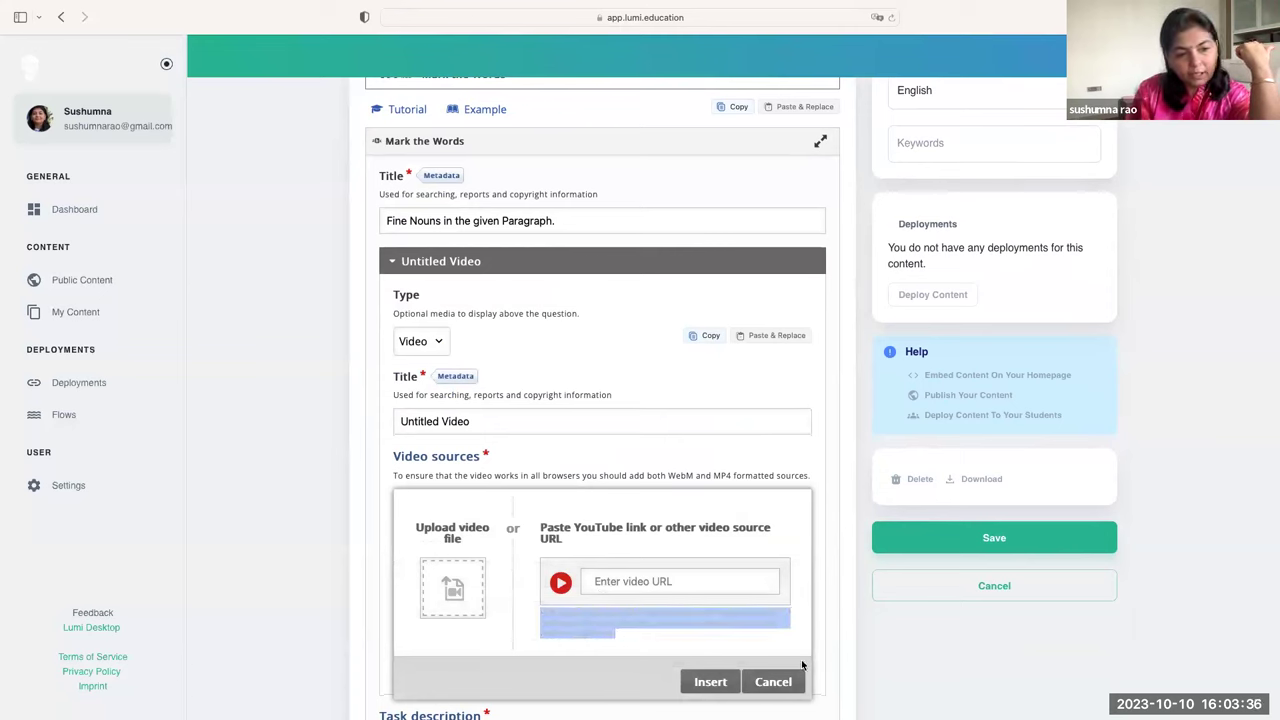
left_click(777, 681)
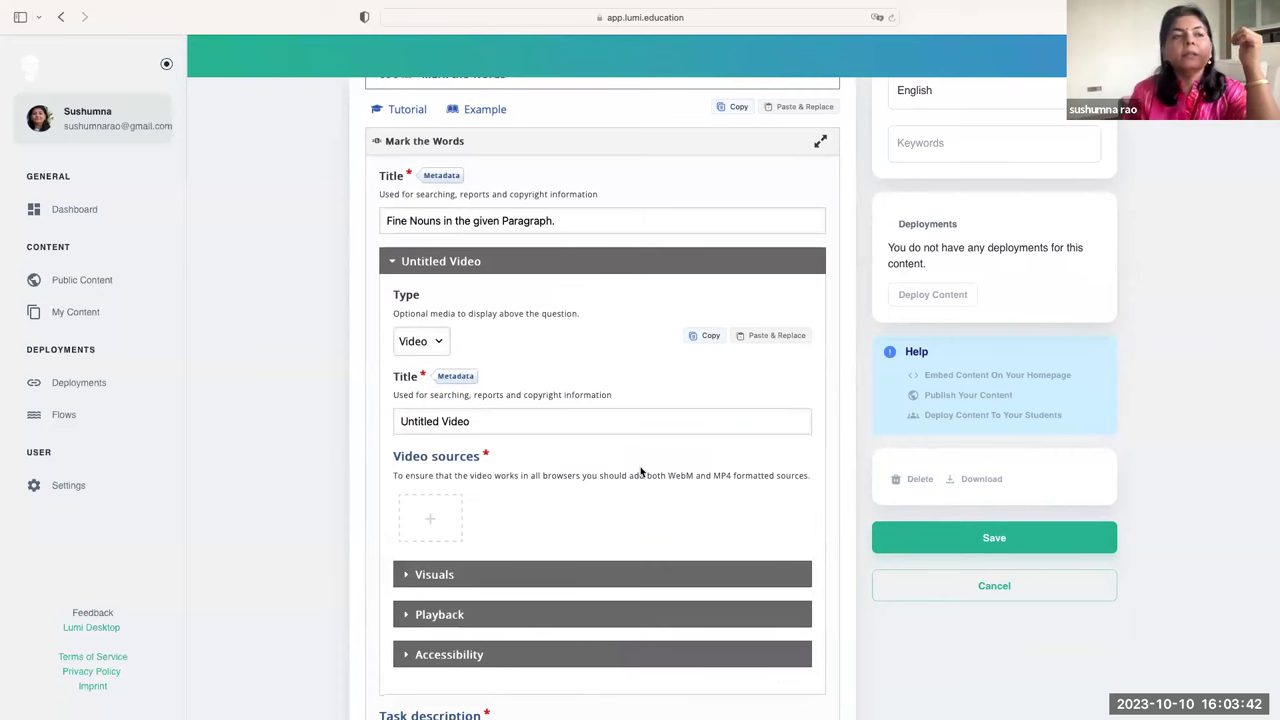
- Reset the media type from Video to none, confirm the change and collapse the Media section
scroll(641, 471, "up", 1)
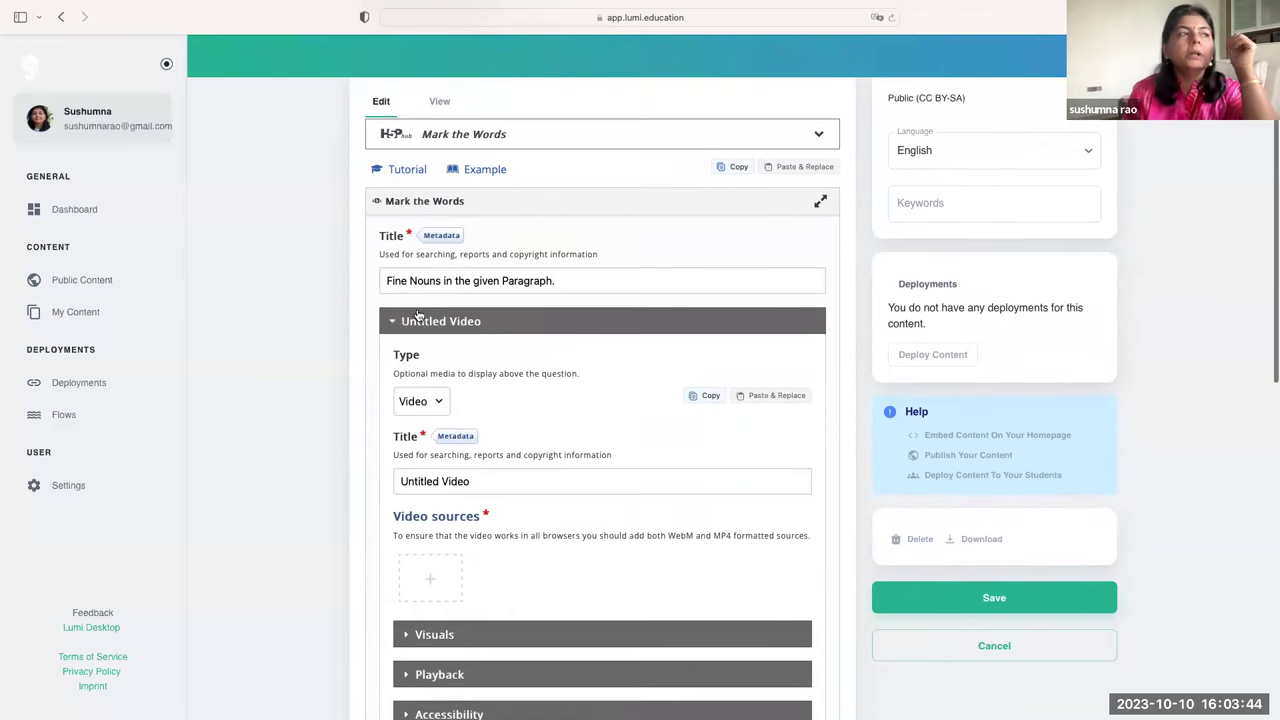
left_click(392, 321)
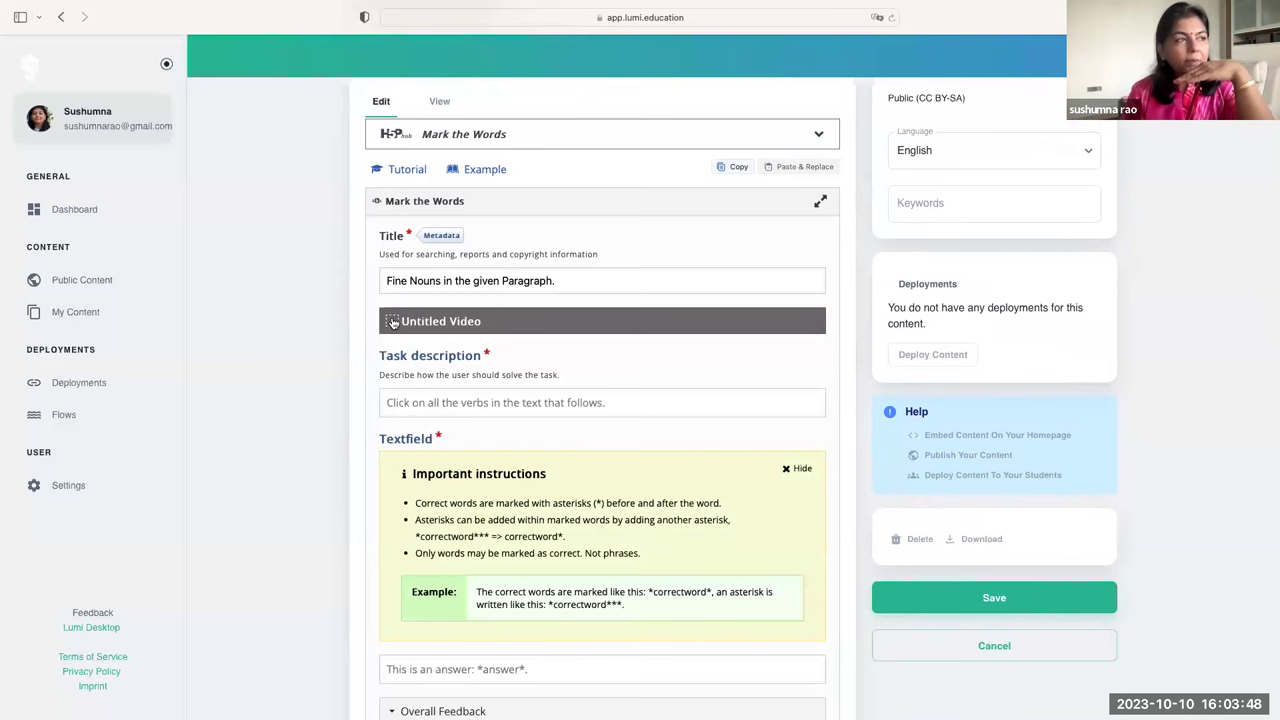
left_click(393, 321)
left_click(421, 403)
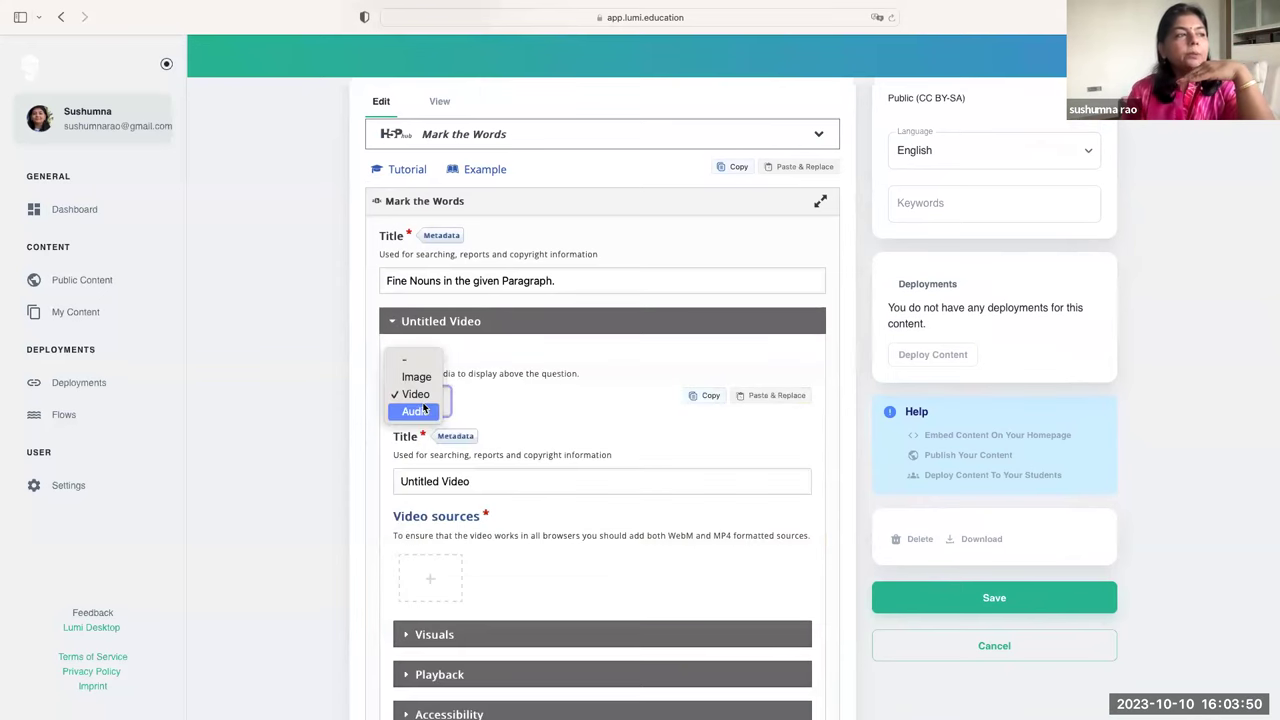
left_click(413, 362)
left_click(705, 521)
left_click(390, 322)
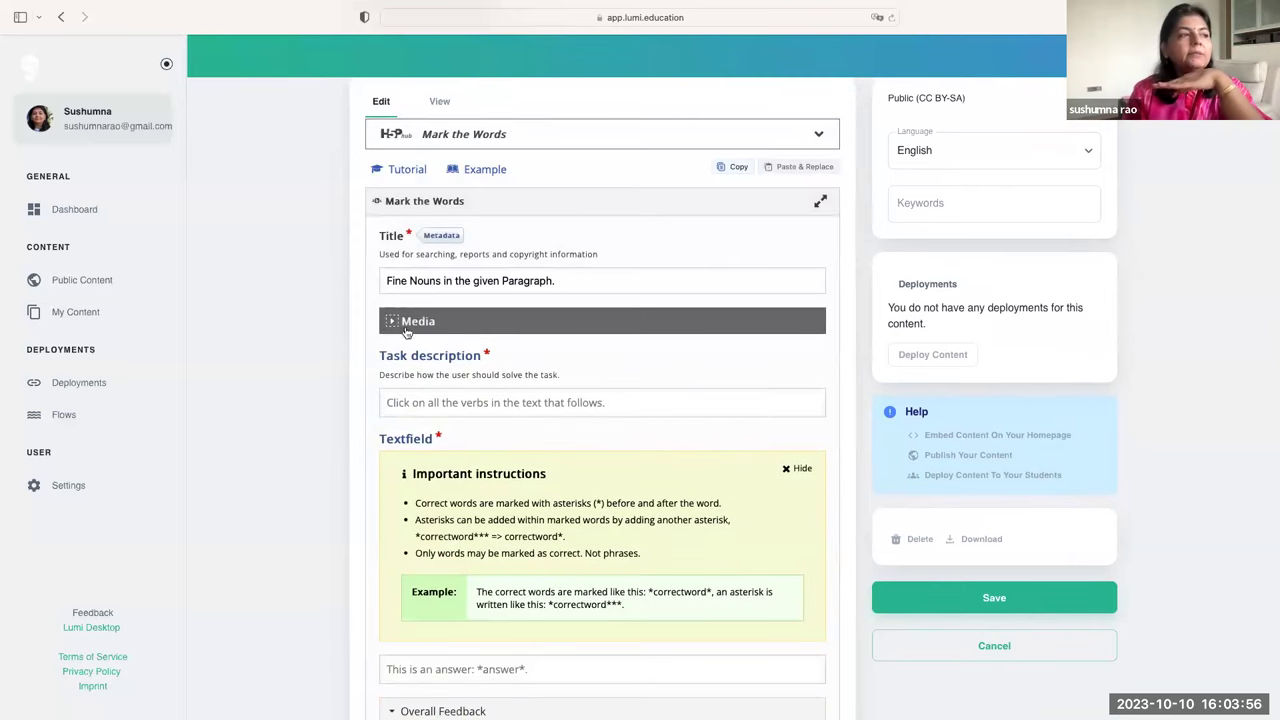
- Enter the task description "Identify the nouns given in this paragraph and click on them. Then check your answers."
left_click(420, 403)
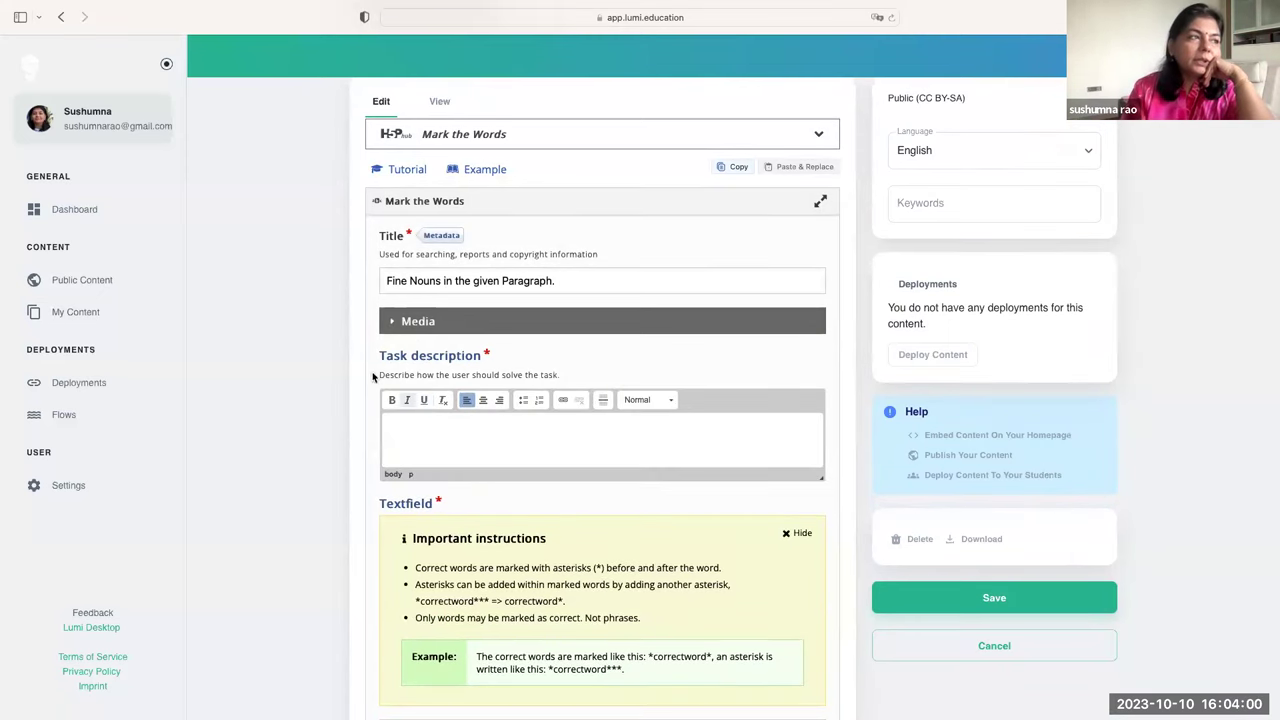
left_click_drag(386, 372, 570, 374)
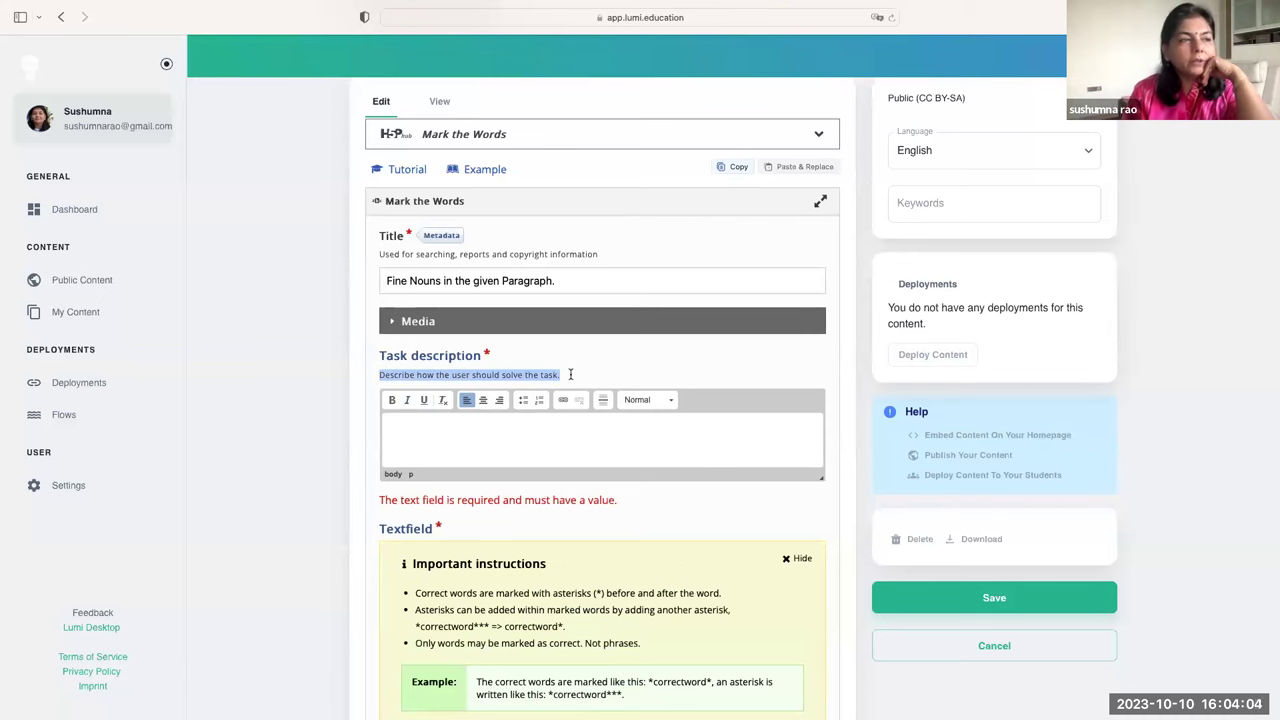
left_click(466, 443)
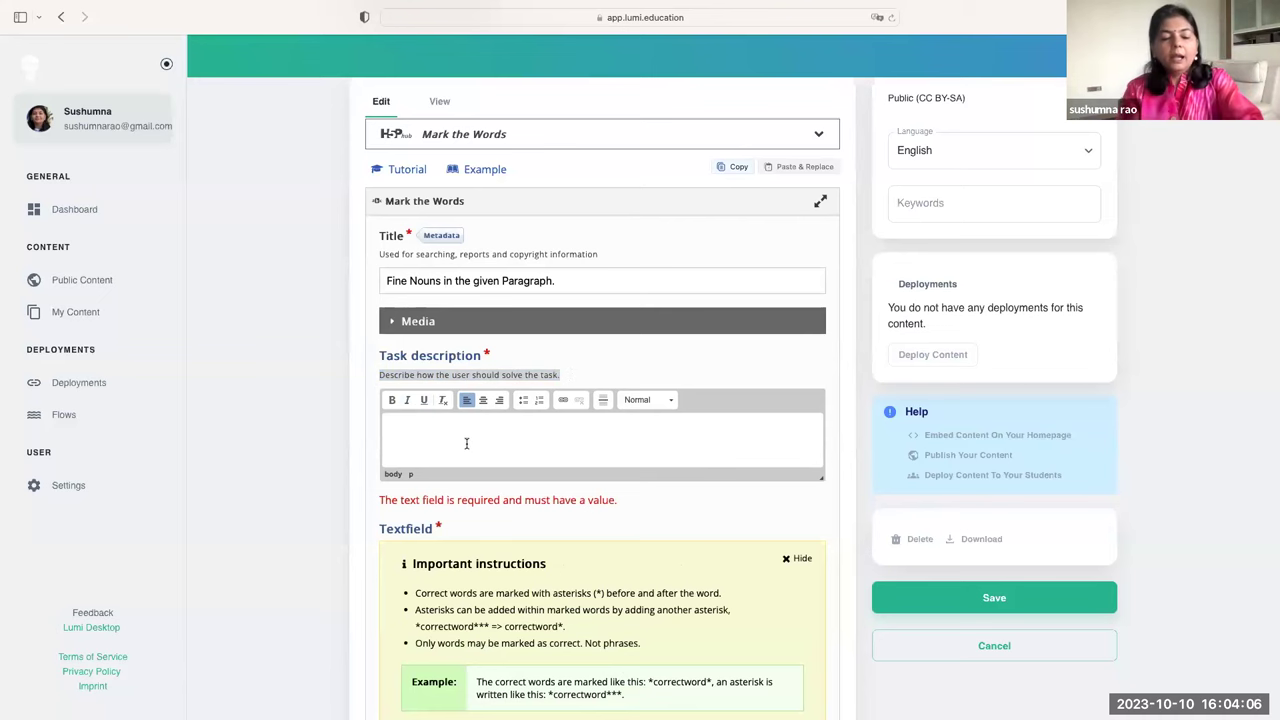
type("Identi")
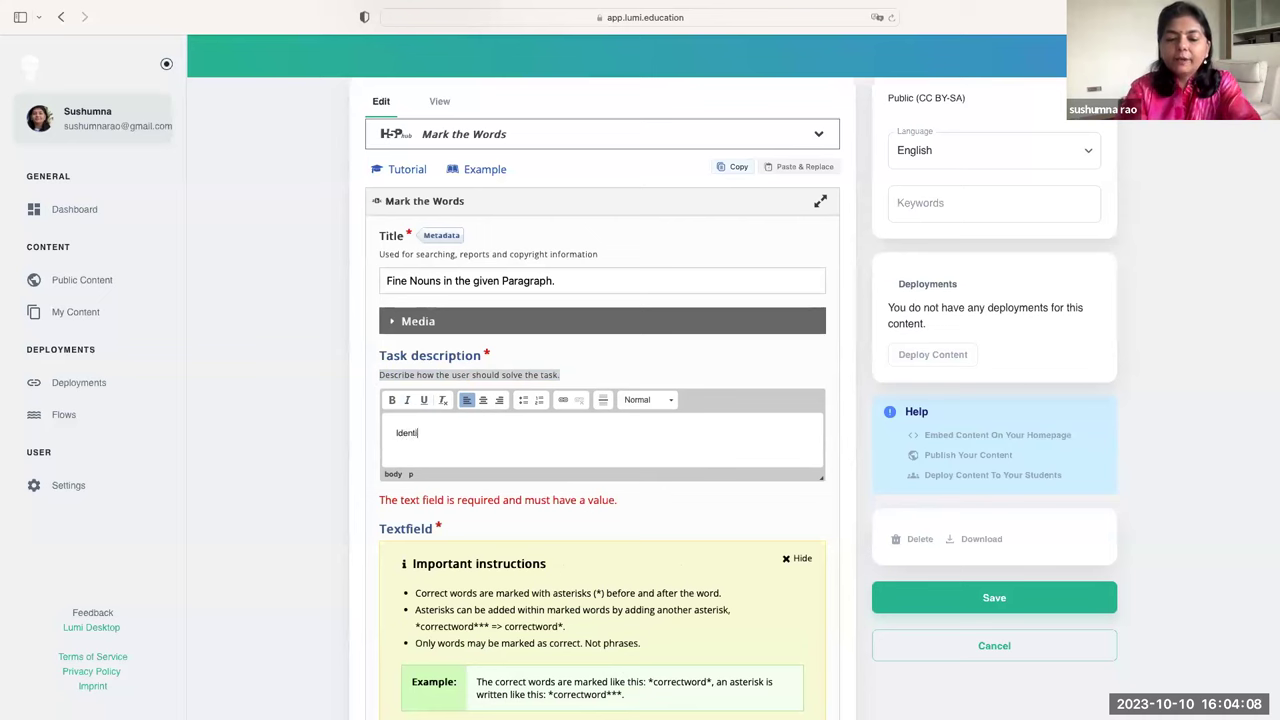
type("fy the nou")
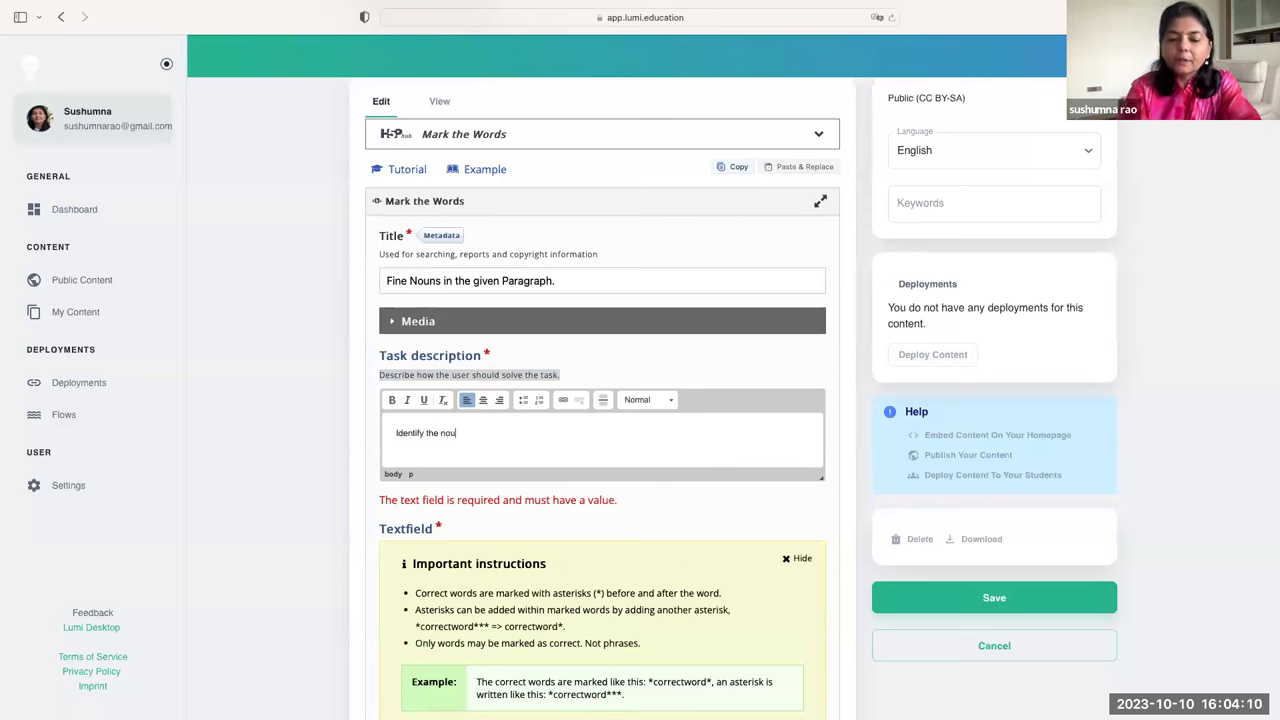
type("ns given in this paragraph and click a")
key("BackSpace")
type("on them.")
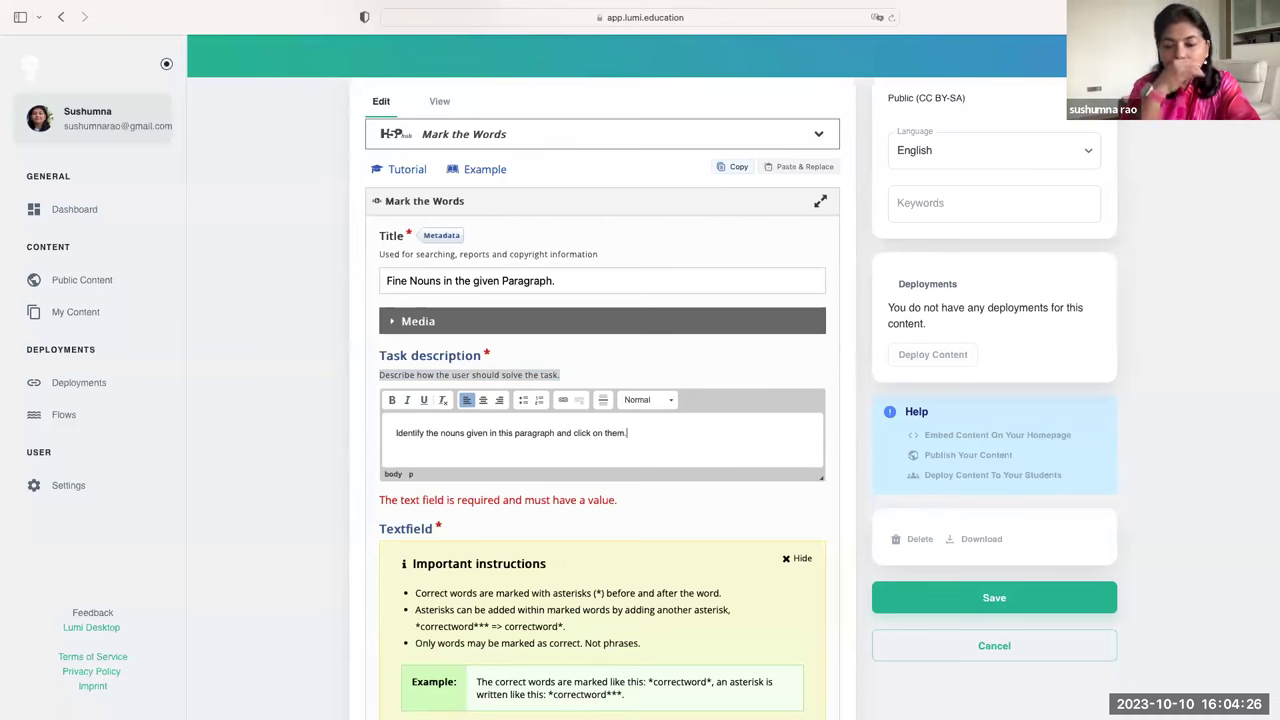
type(" Then check your answers.")
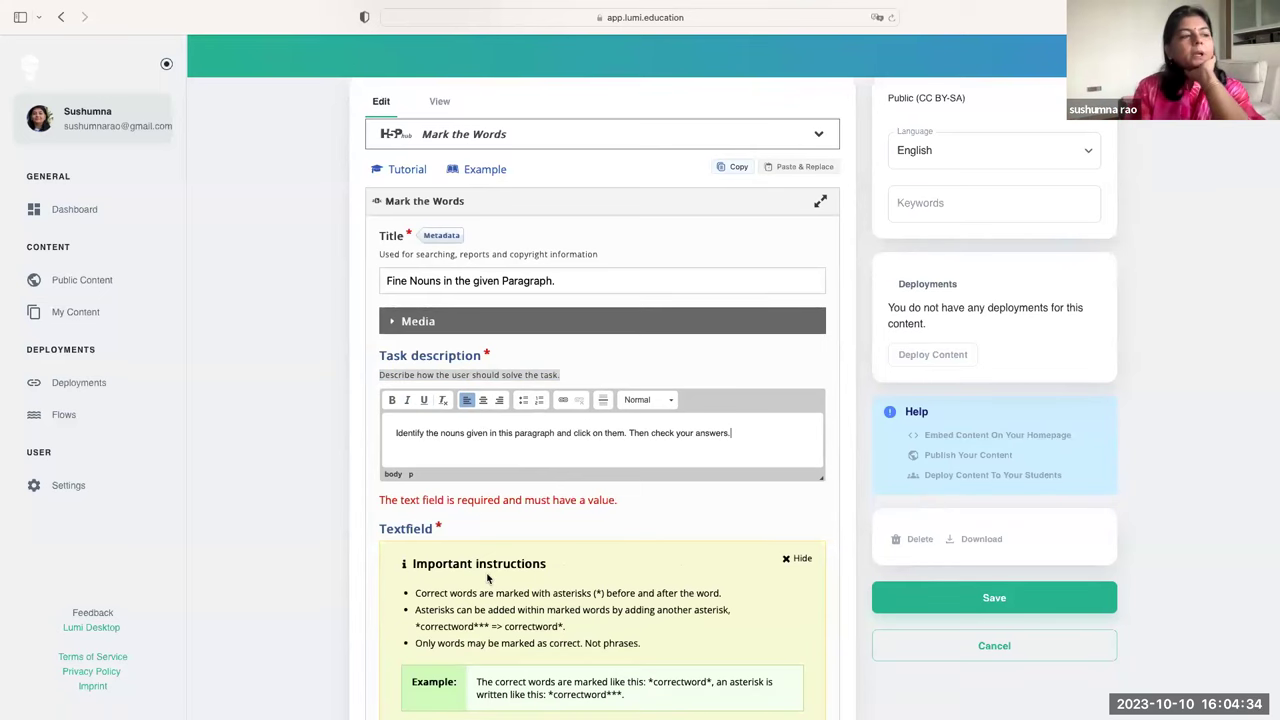
scroll(487, 578, "down", 3)
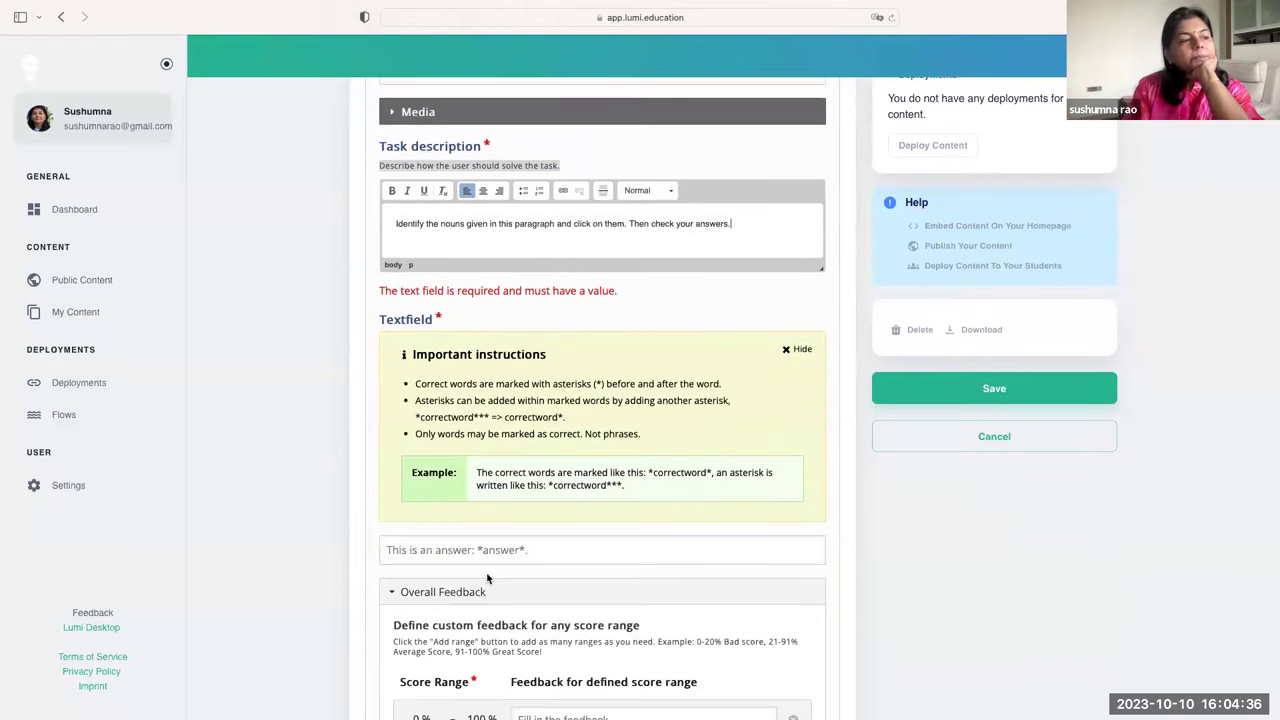
left_click(472, 556)
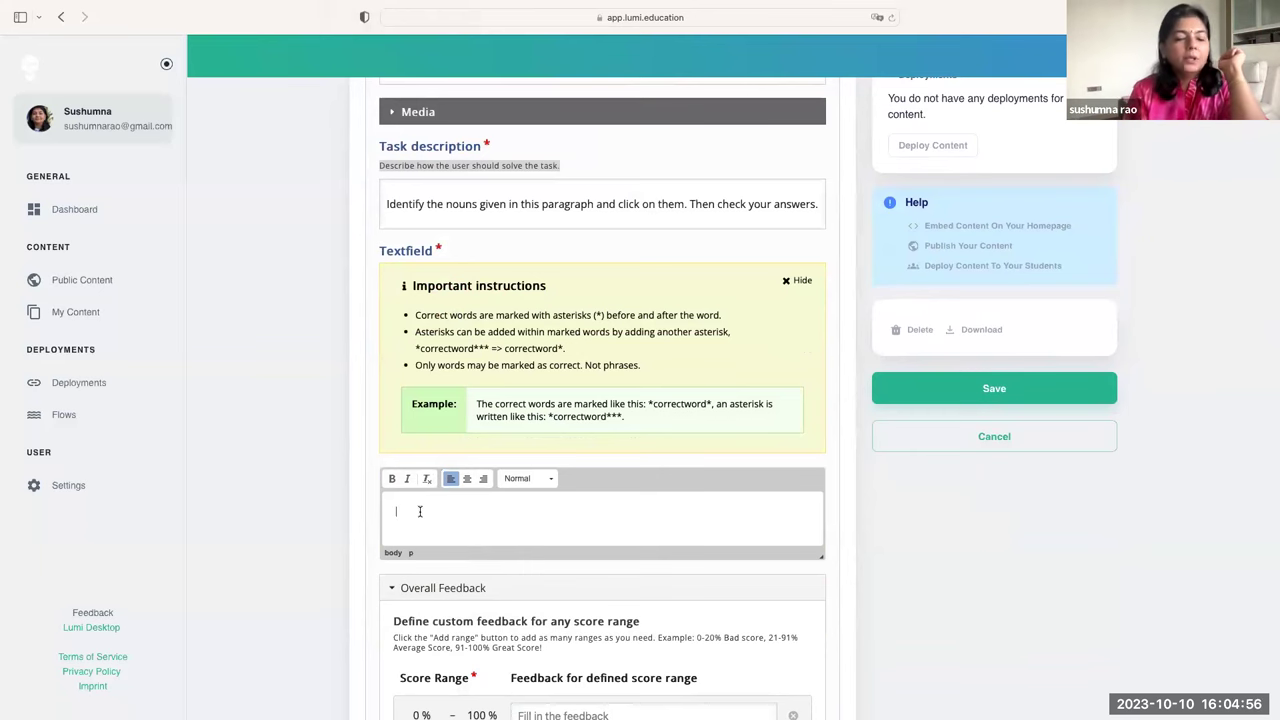
type("https://app.lumi.education/")
key("super+a")
key("BackSpace")
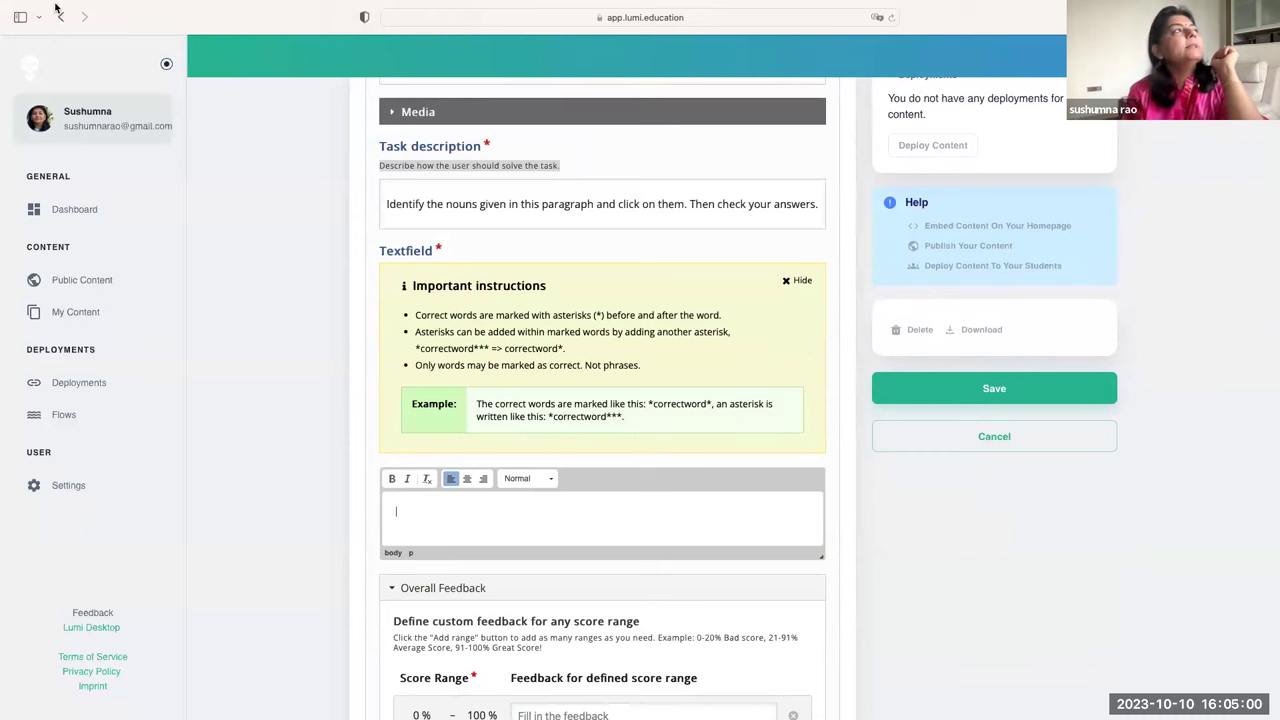
- Exit full screen, switch to Chrome, copy the Black Beauty paragraph from the Wikibooks Nouns page and examine the page's licence notice
mouse_move(58, 5)
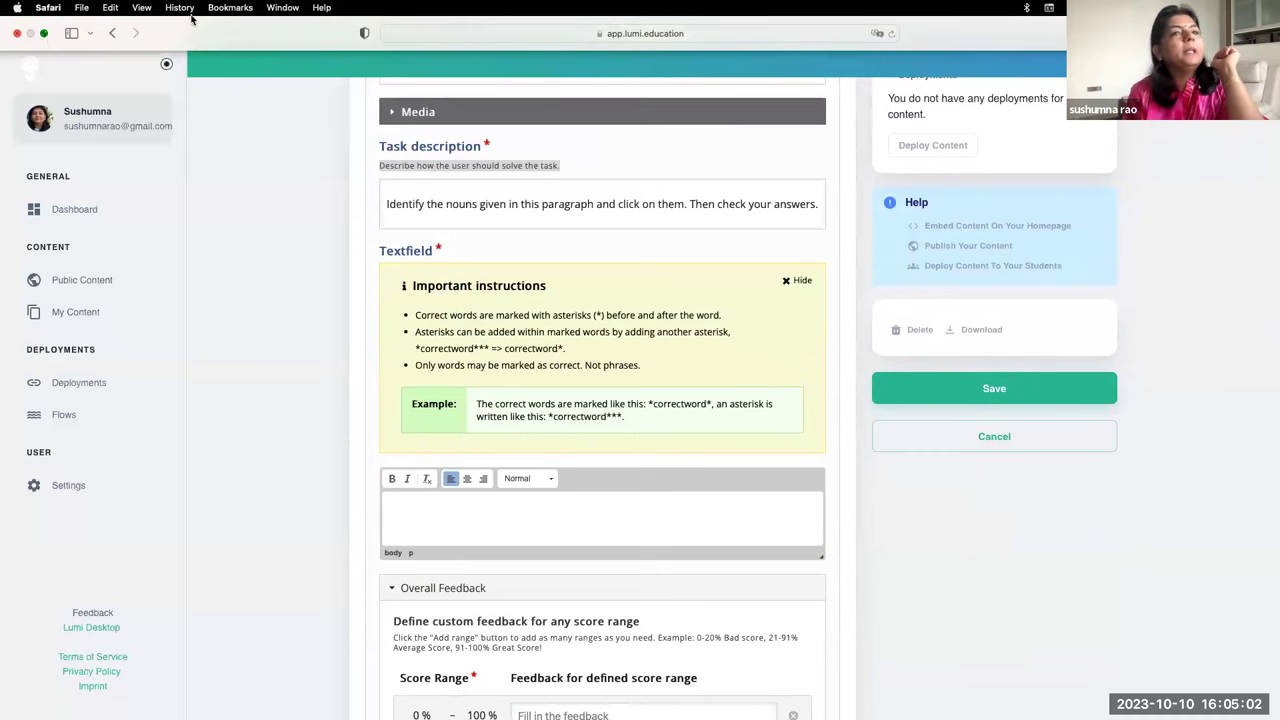
left_click(44, 33)
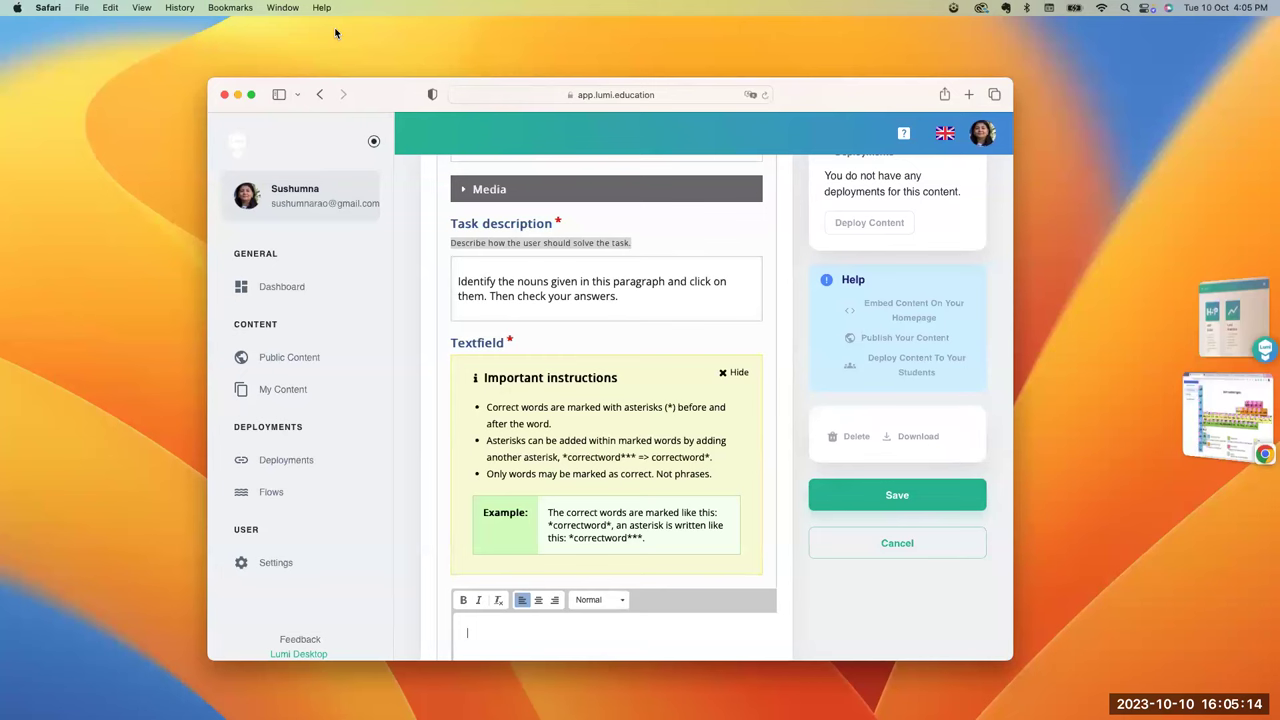
left_click(1222, 418)
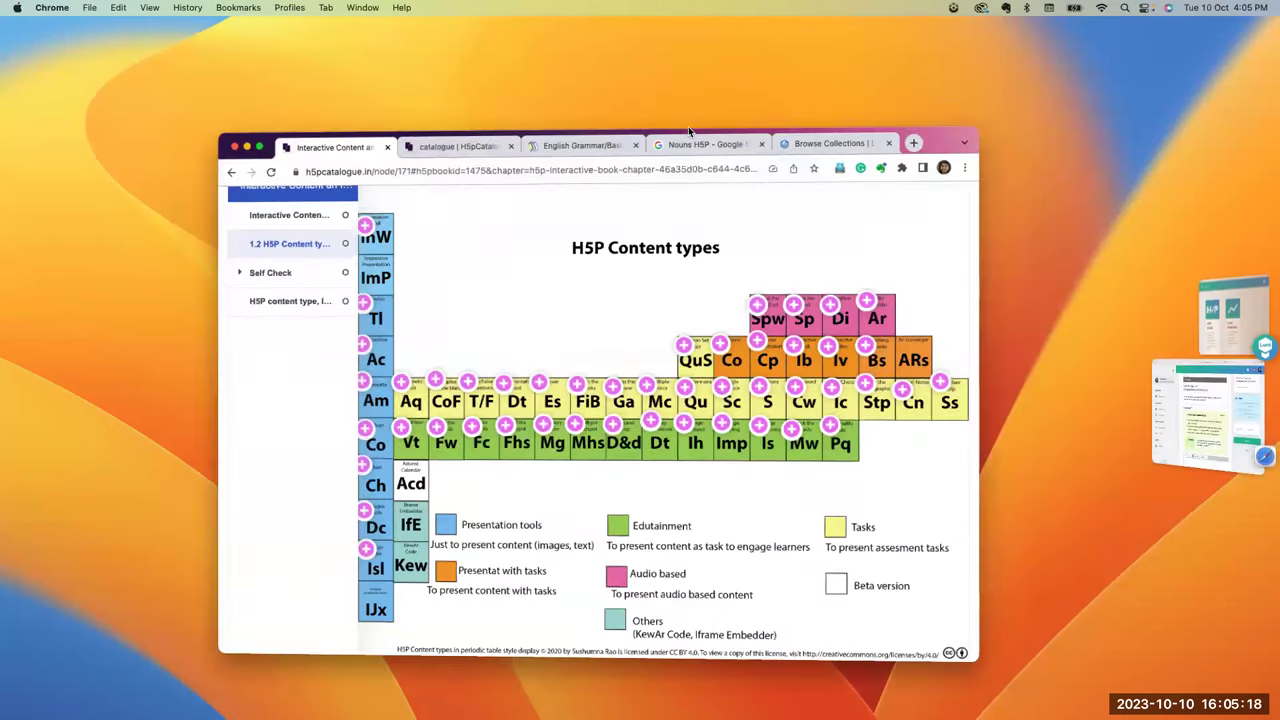
left_click(688, 132)
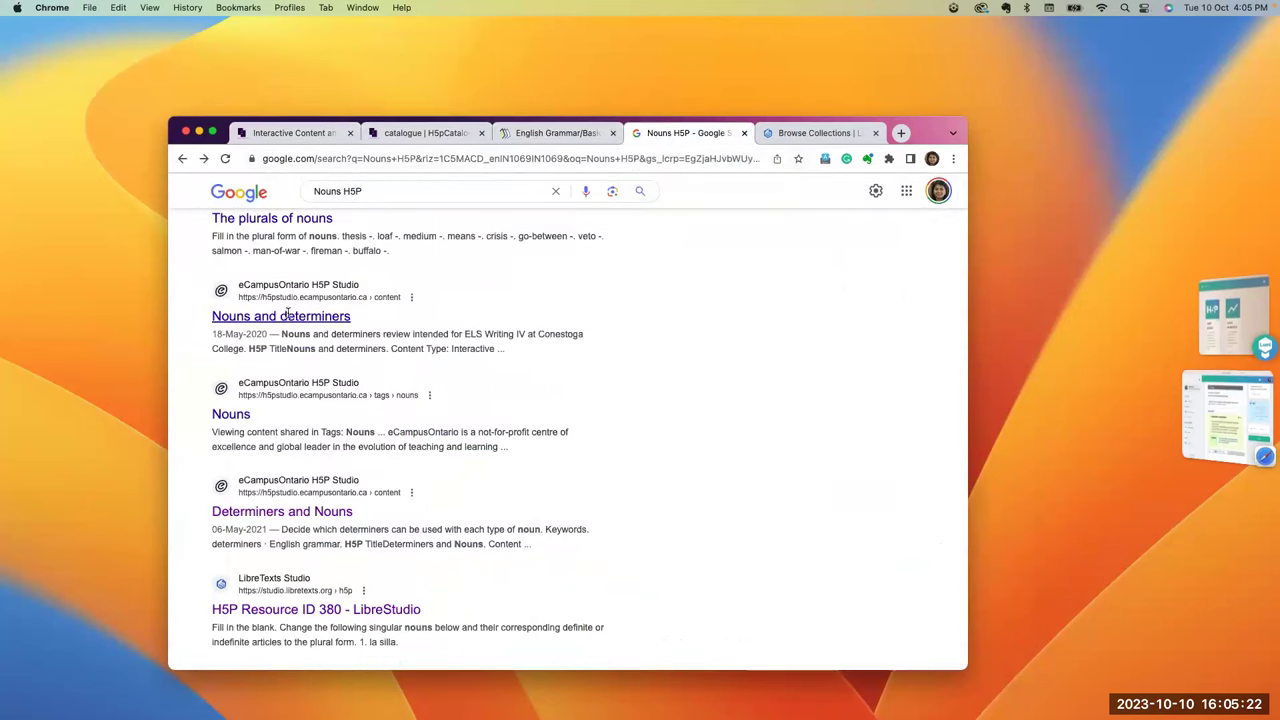
scroll(300, 360, "up", 10)
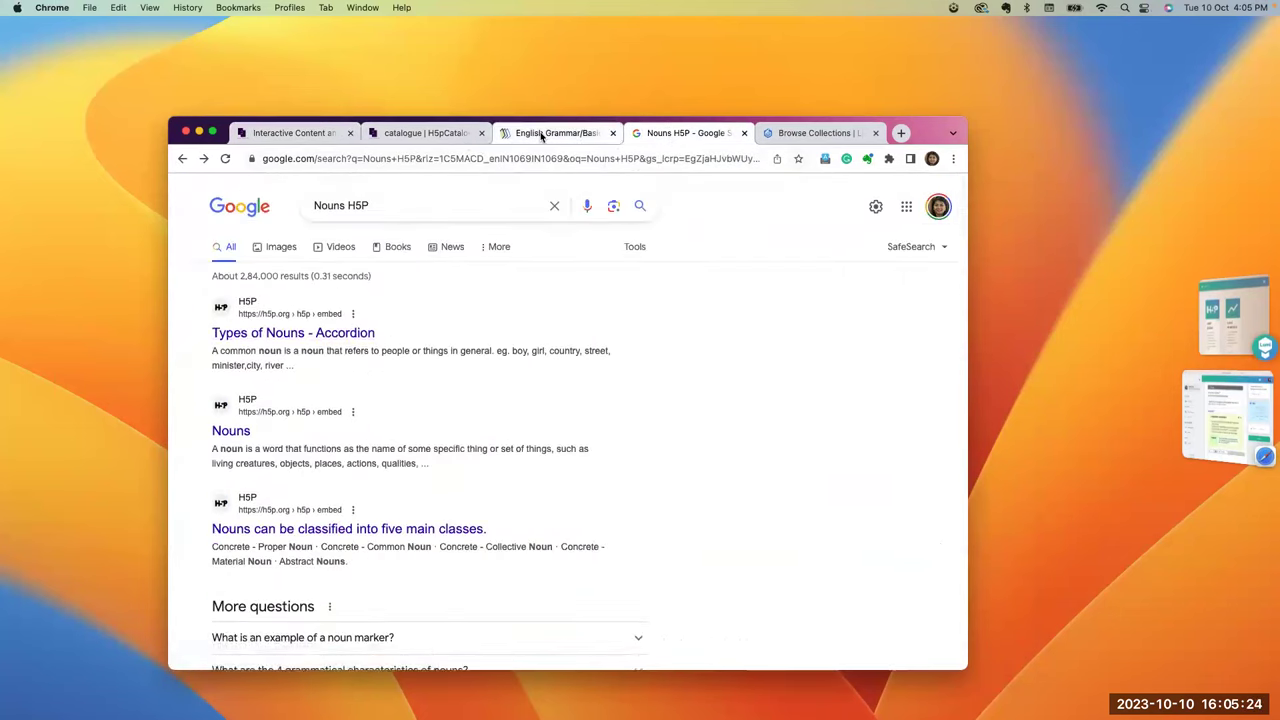
left_click(548, 133)
right_click(432, 347)
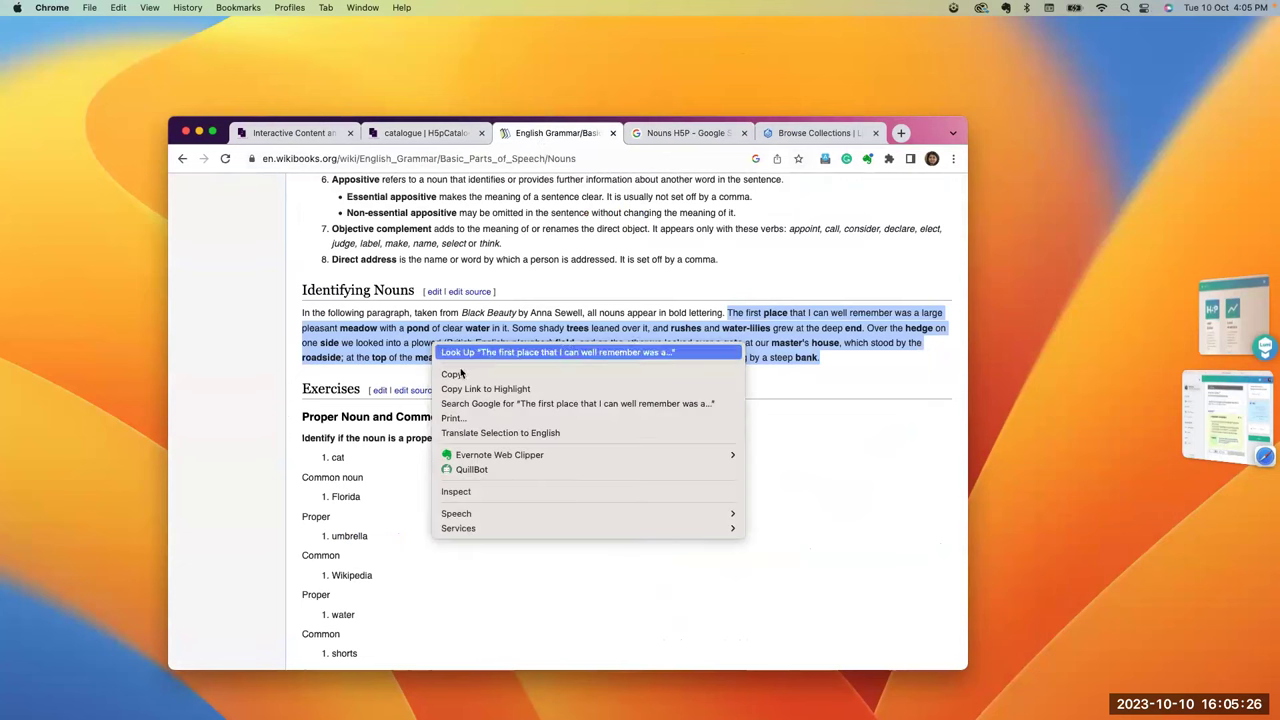
left_click(460, 372)
scroll(517, 568, "down", 15)
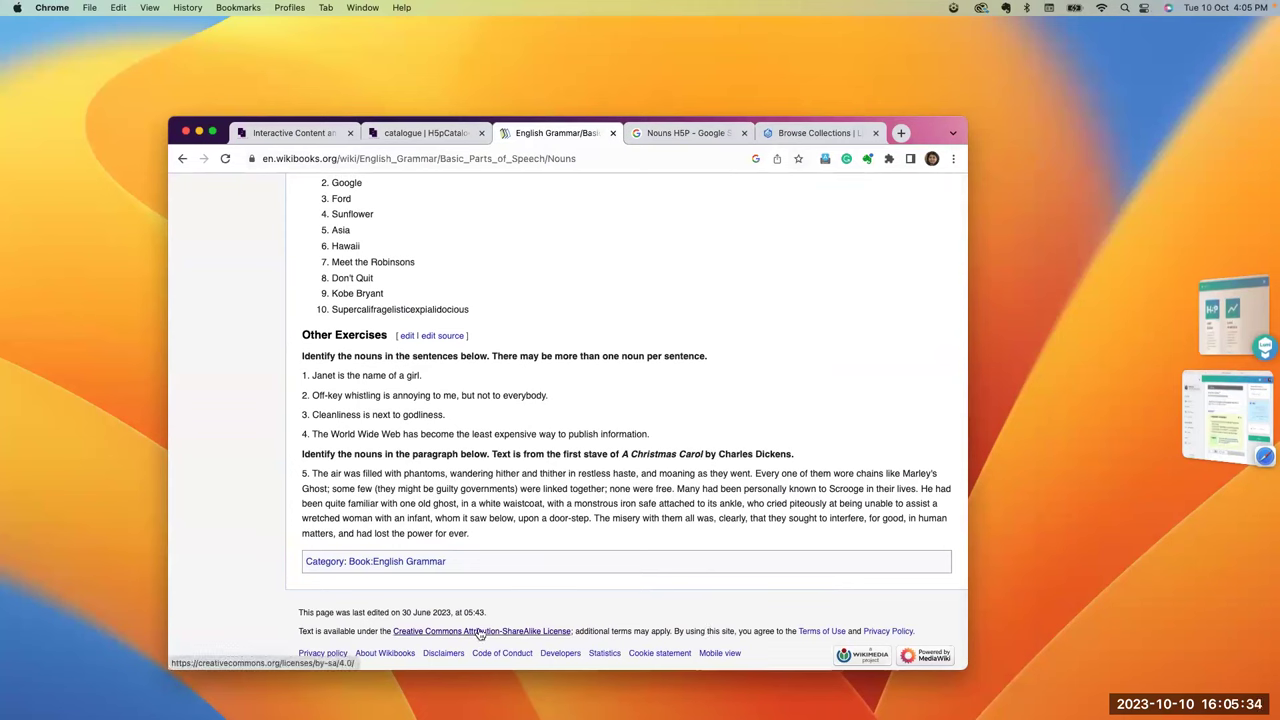
- Switch back to Safari and try to paste the copied paragraph into the exercise's Textfield
left_click(1258, 402)
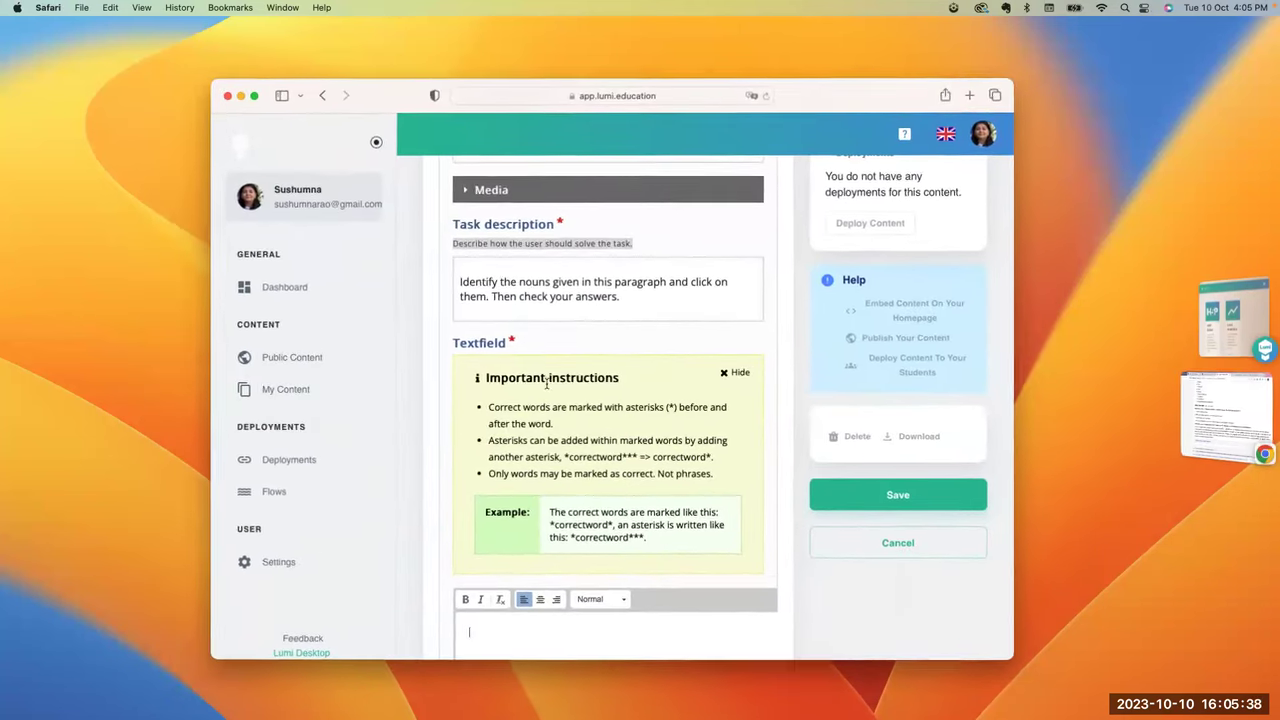
scroll(565, 572, "down", 3)
left_click(480, 478)
right_click(475, 477)
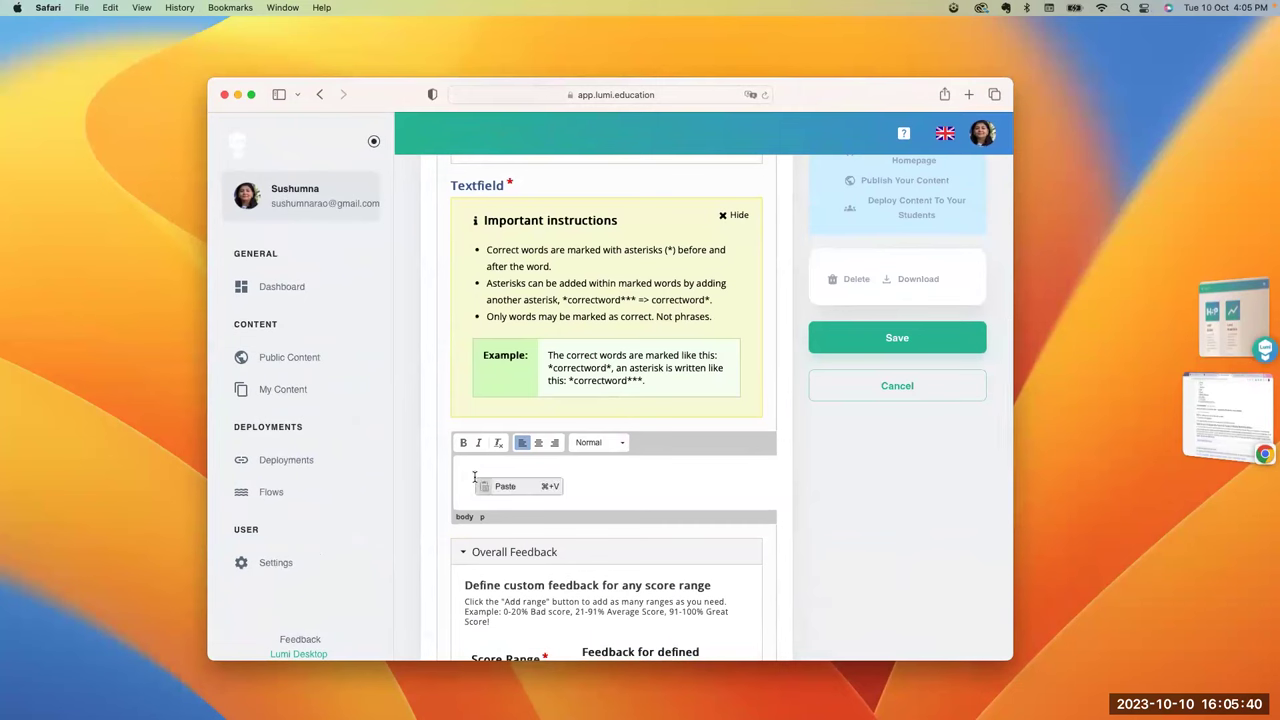
left_click(493, 485)
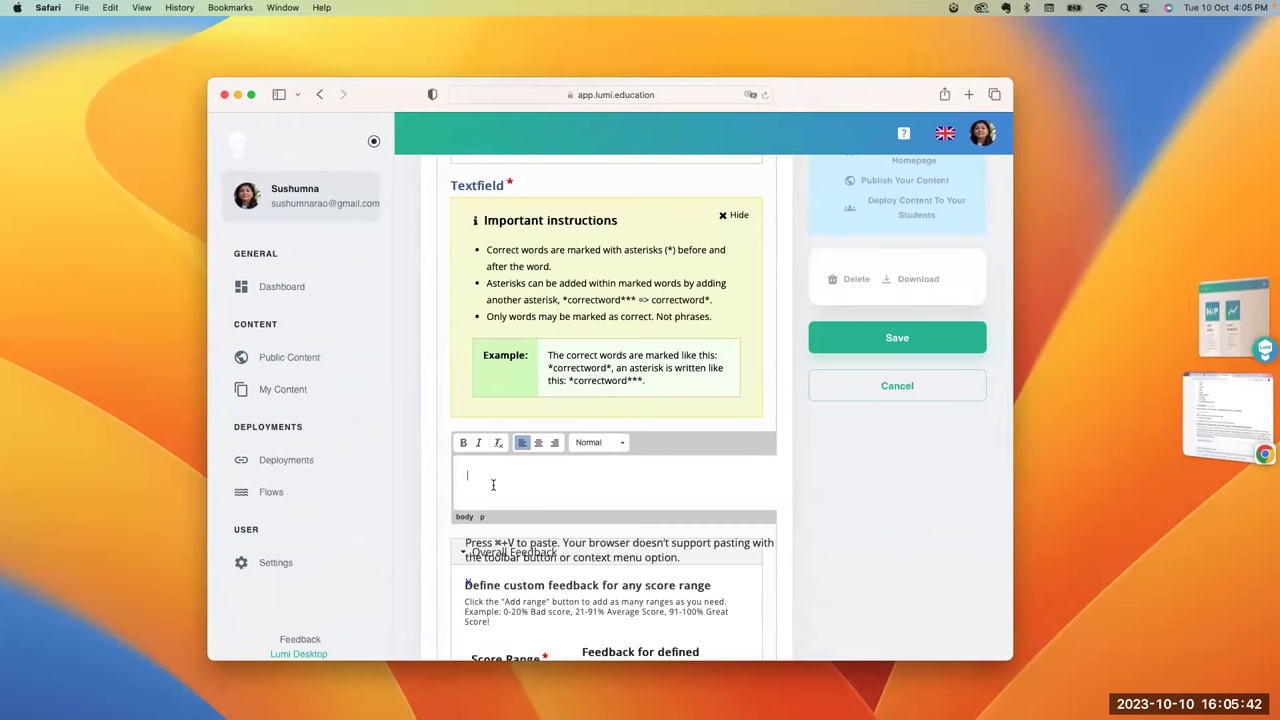
key("super+v")
key("super+a")
key("BackSpace")
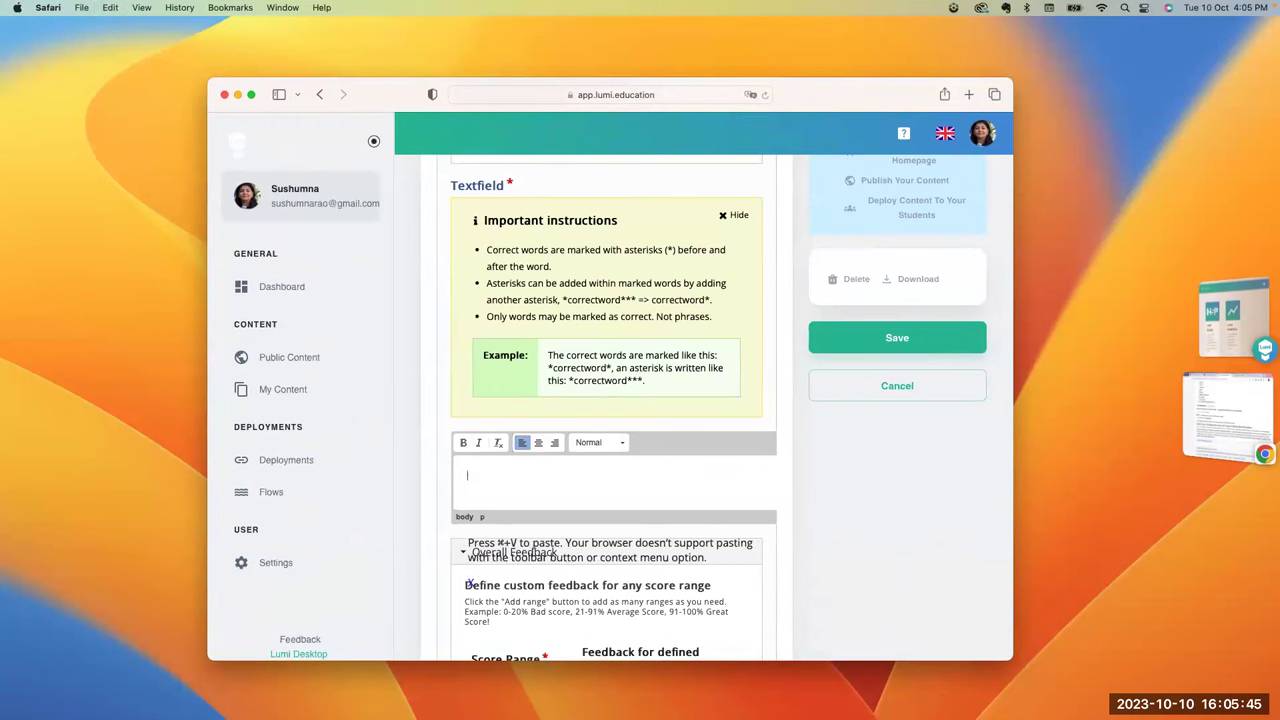
- Copy the Black Beauty paragraph from the Wikibooks page in Chrome again and paste it into the exercise's Textfield in Safari
left_click(1209, 438)
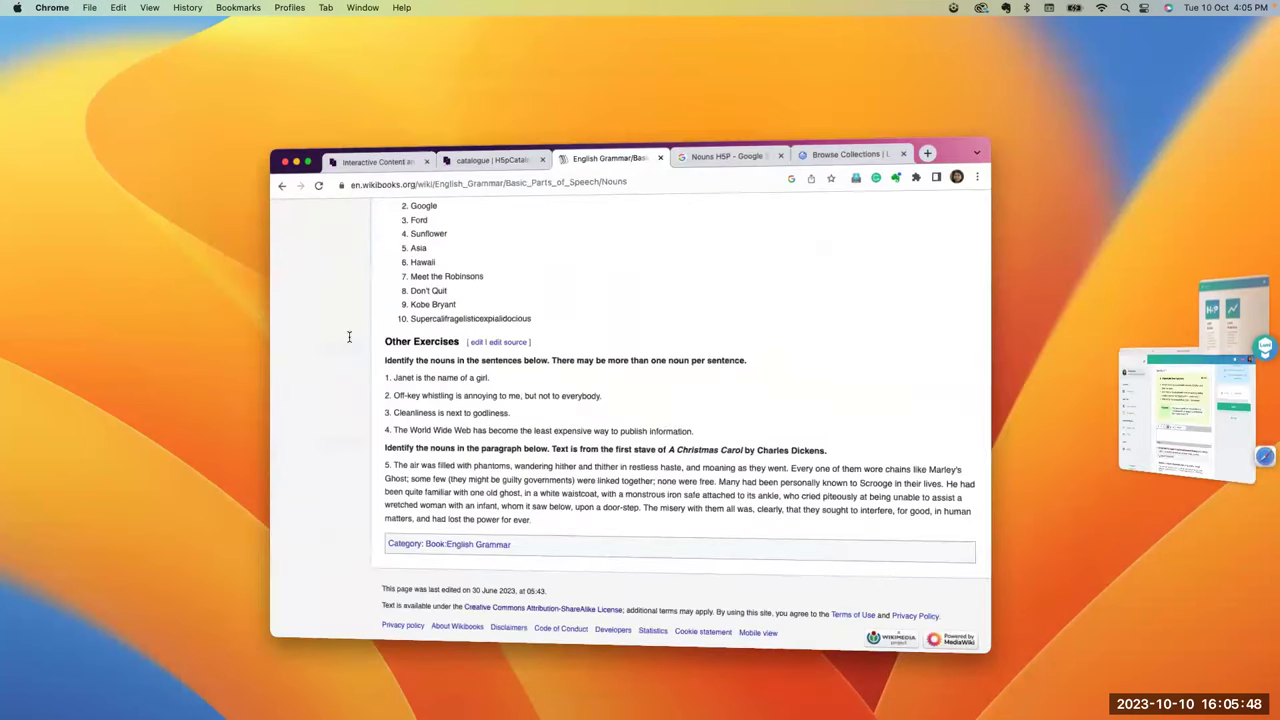
scroll(430, 428, "up", 10)
right_click(437, 465)
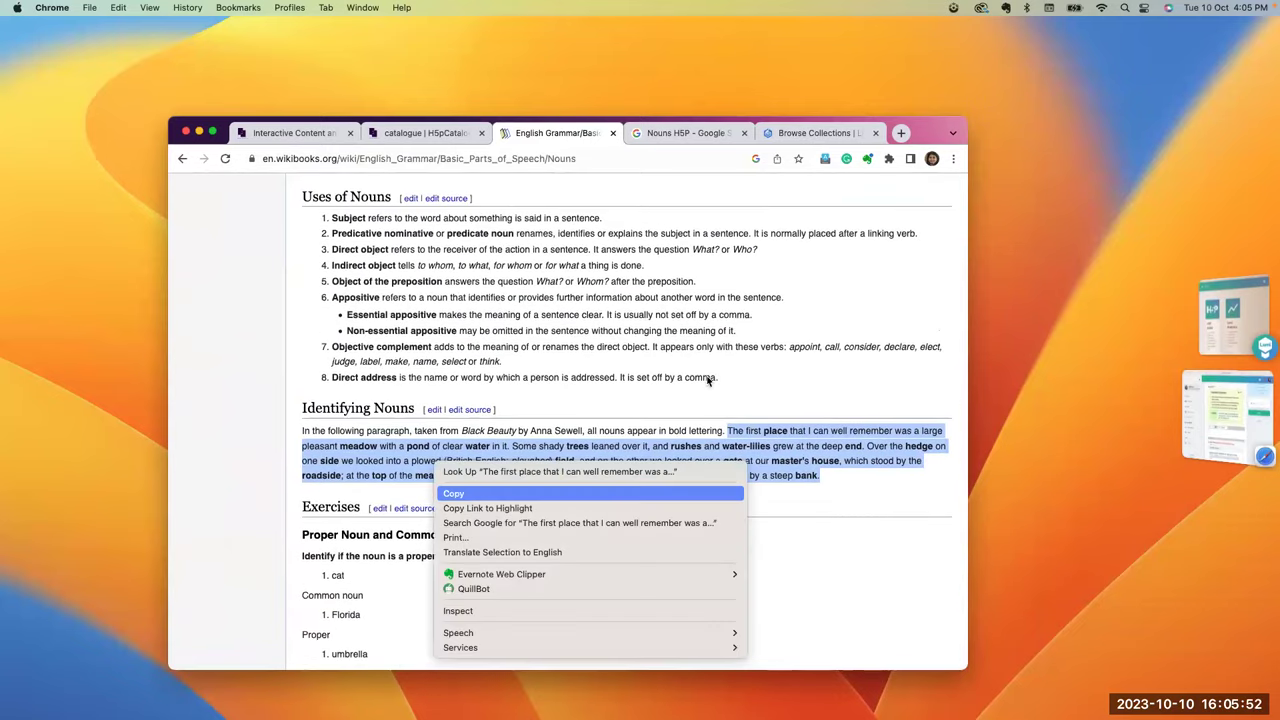
left_click(453, 493)
key("super+Tab")
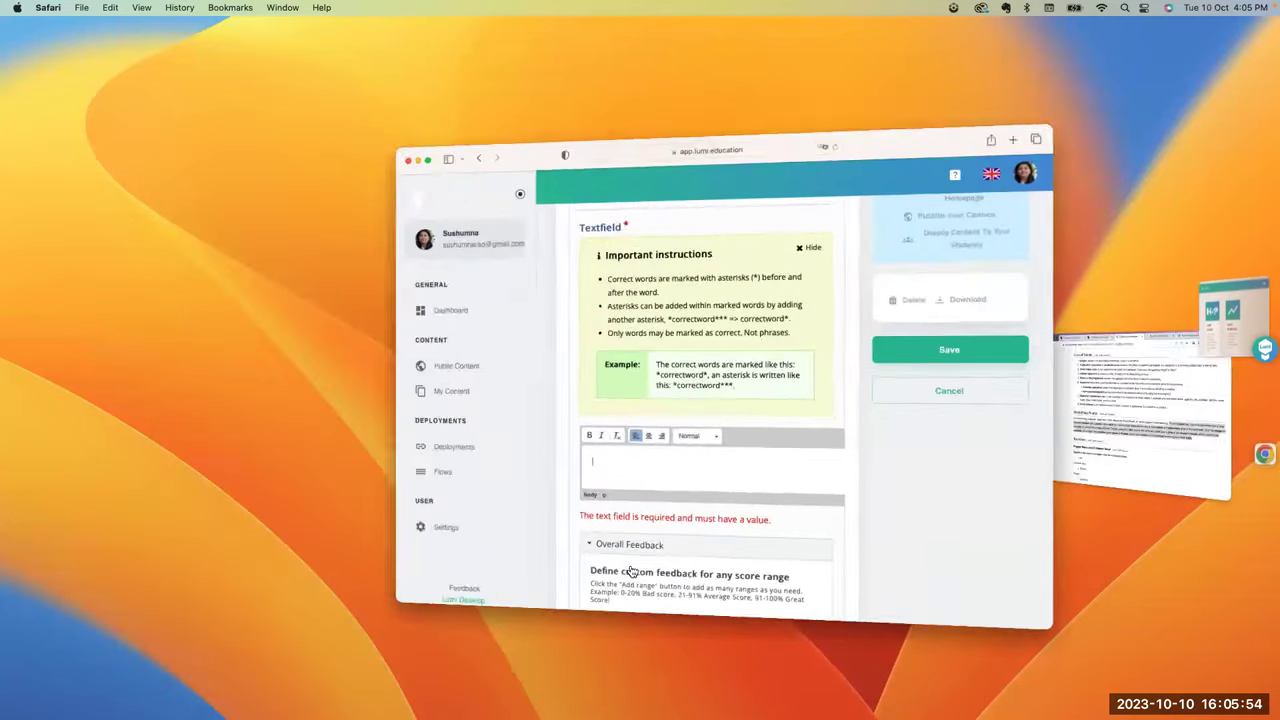
key("super+v")
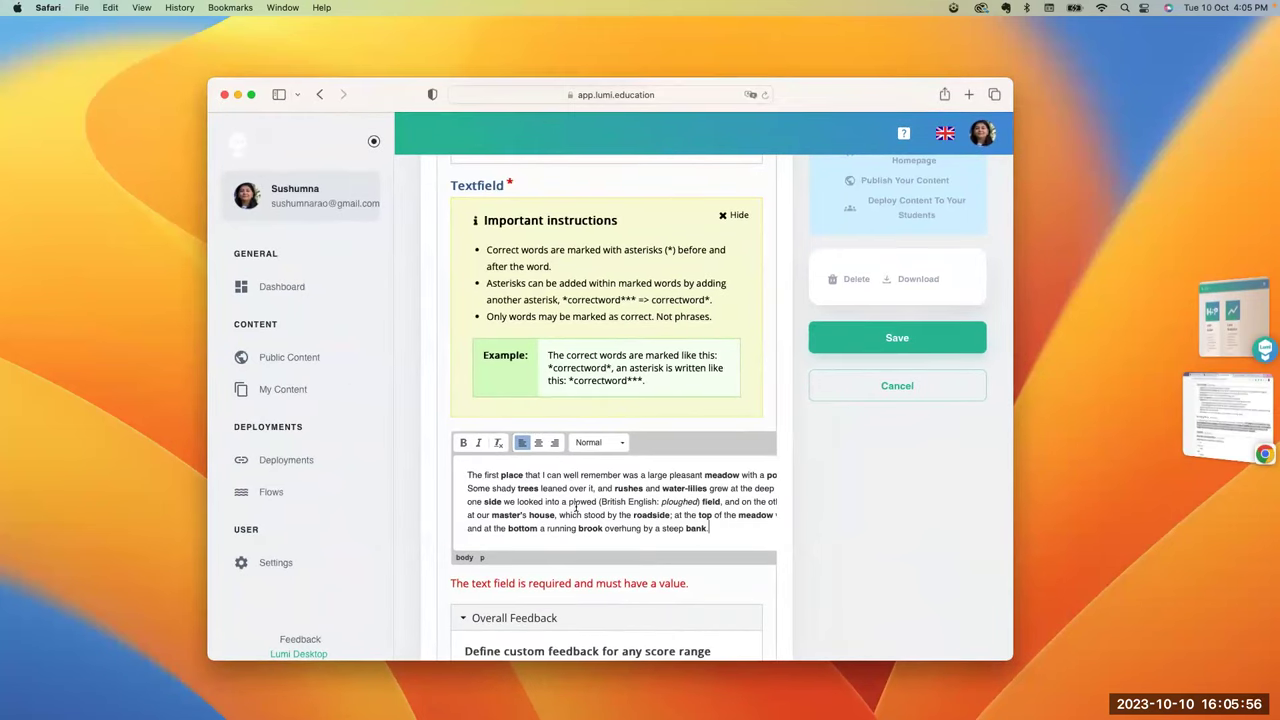
- Mark "place" and "meadow" in the paragraph's first sentence as correct words by enclosing each in asterisks
left_click(502, 474)
type("*")
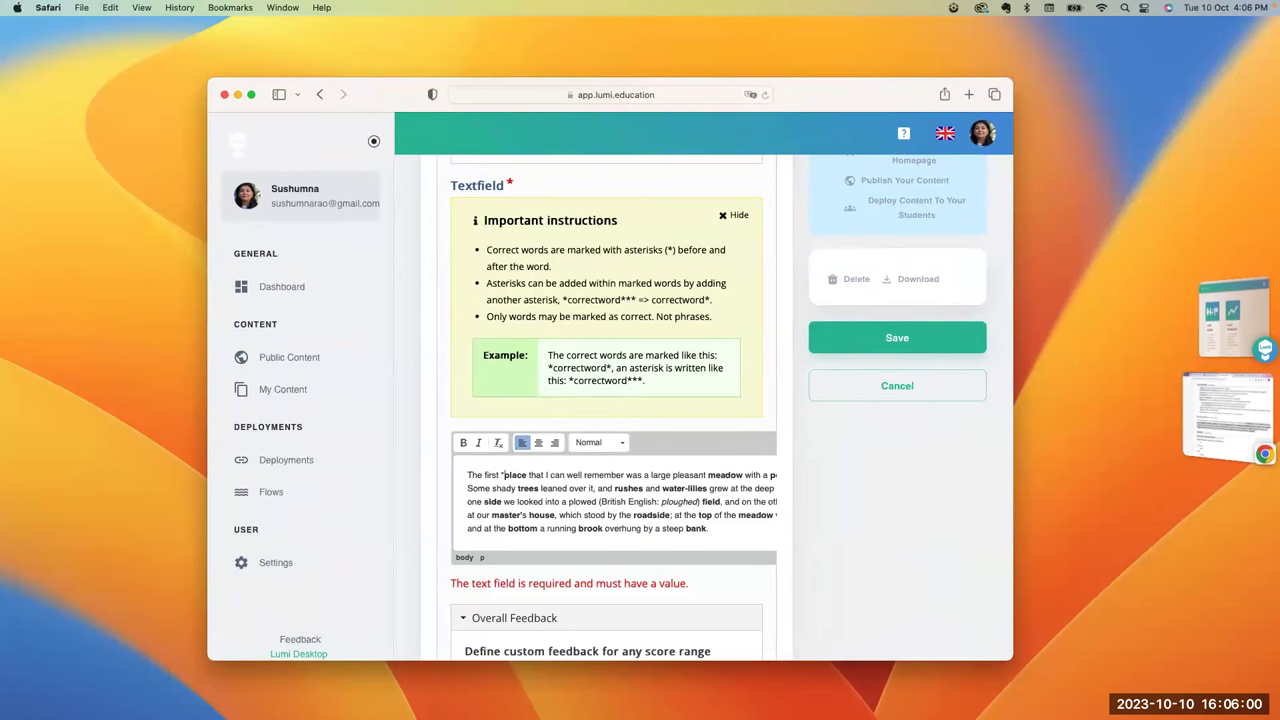
left_click(526, 474)
type("*")
left_click(710, 475)
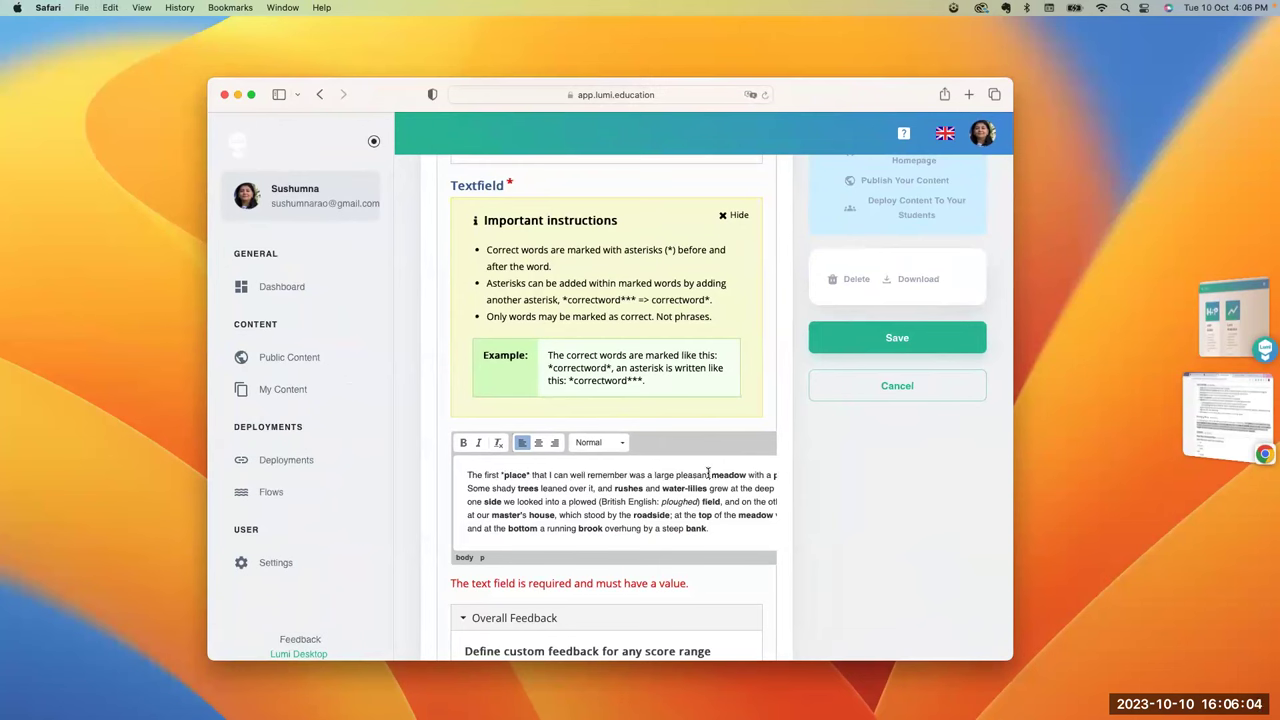
type("*")
left_click(749, 474)
type("*")
- Enclose "water-lilies" and "rushes" in asterisks to mark them as correct words
left_click(662, 487)
type("*")
left_click(710, 487)
type("*")
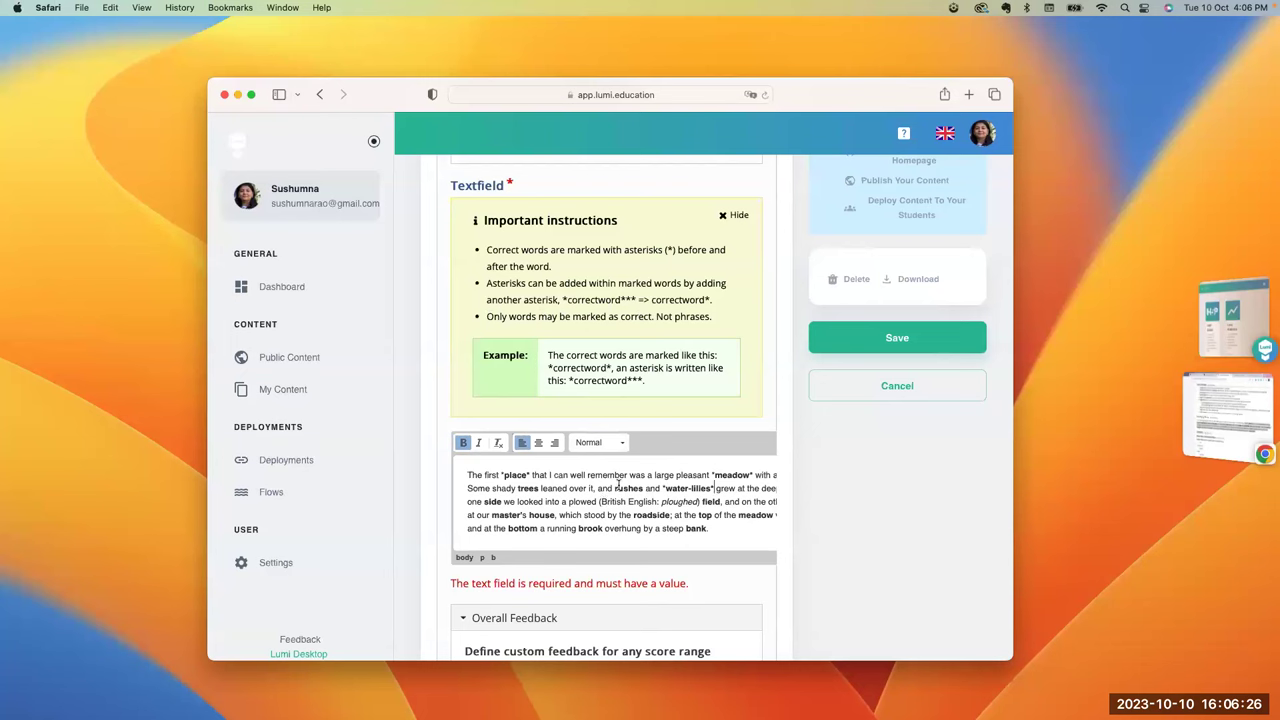
left_click(615, 487)
type("*")
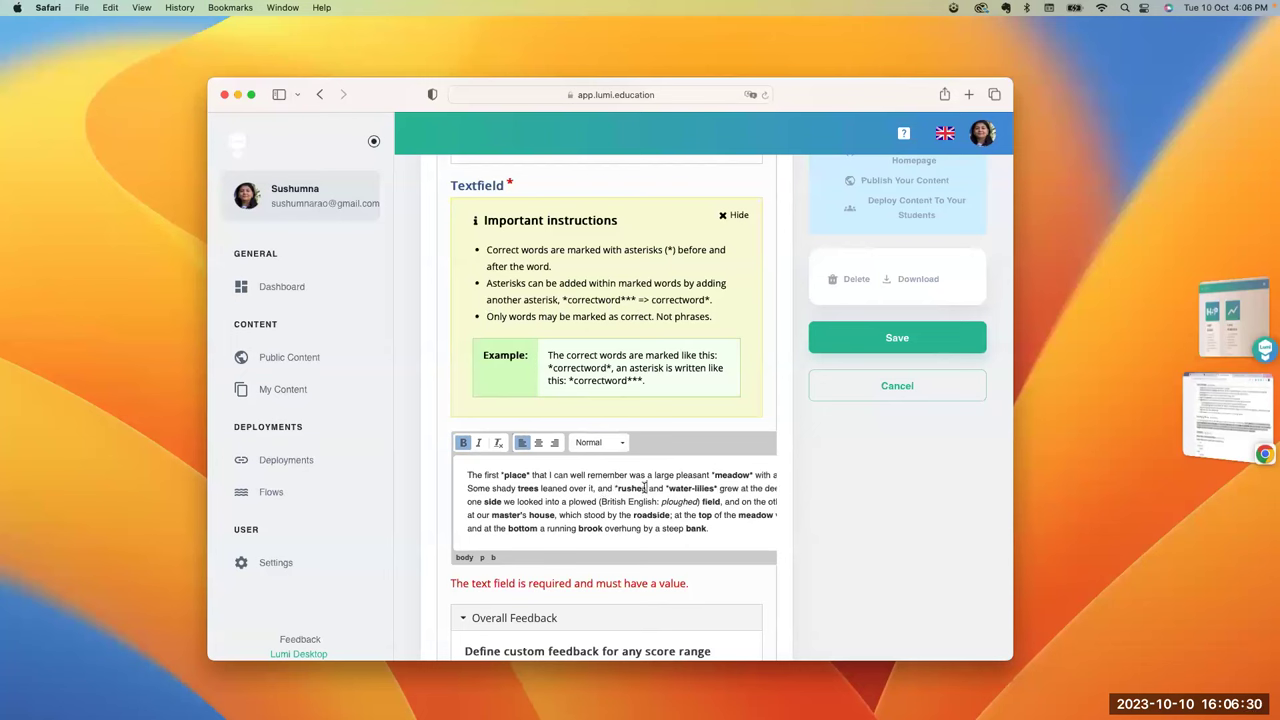
left_click(645, 487)
type("*")
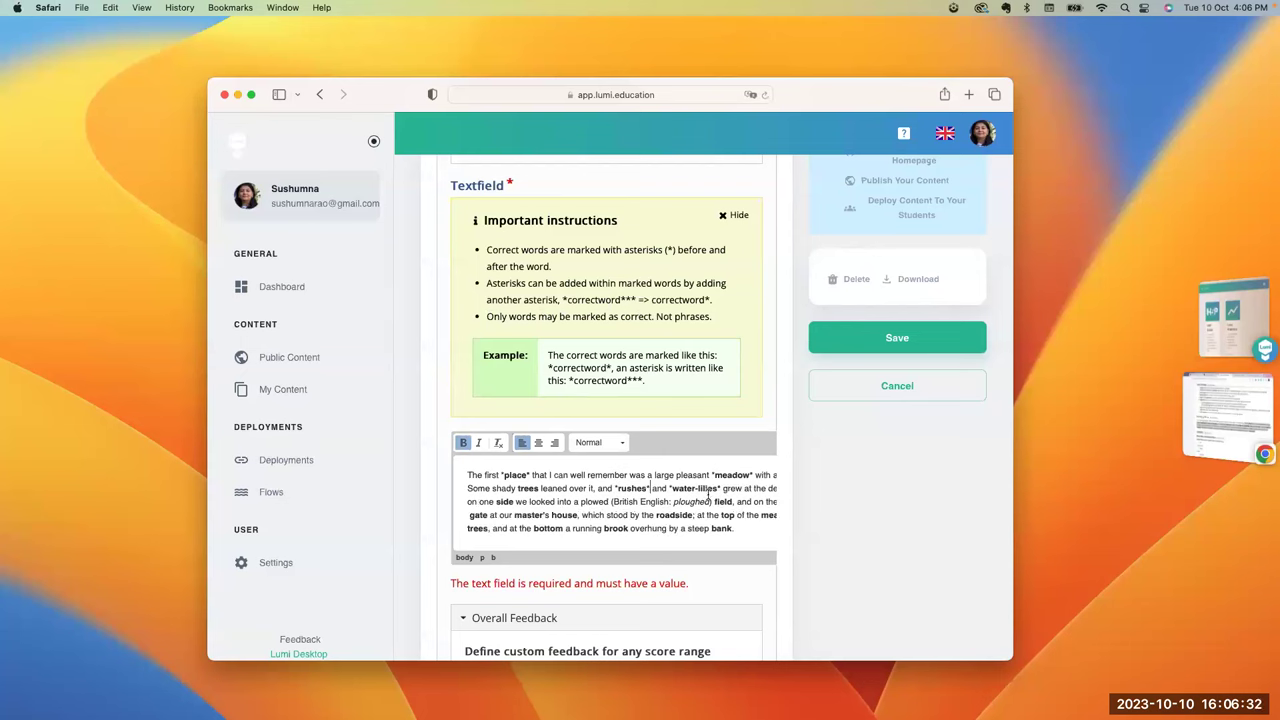
- Enclose "trees" after "Some shady" and "side" after "on one" in asterisks as correct words
left_click(517, 488)
type("*")
left_click(541, 490)
type("**")
left_click(494, 501)
type("*")
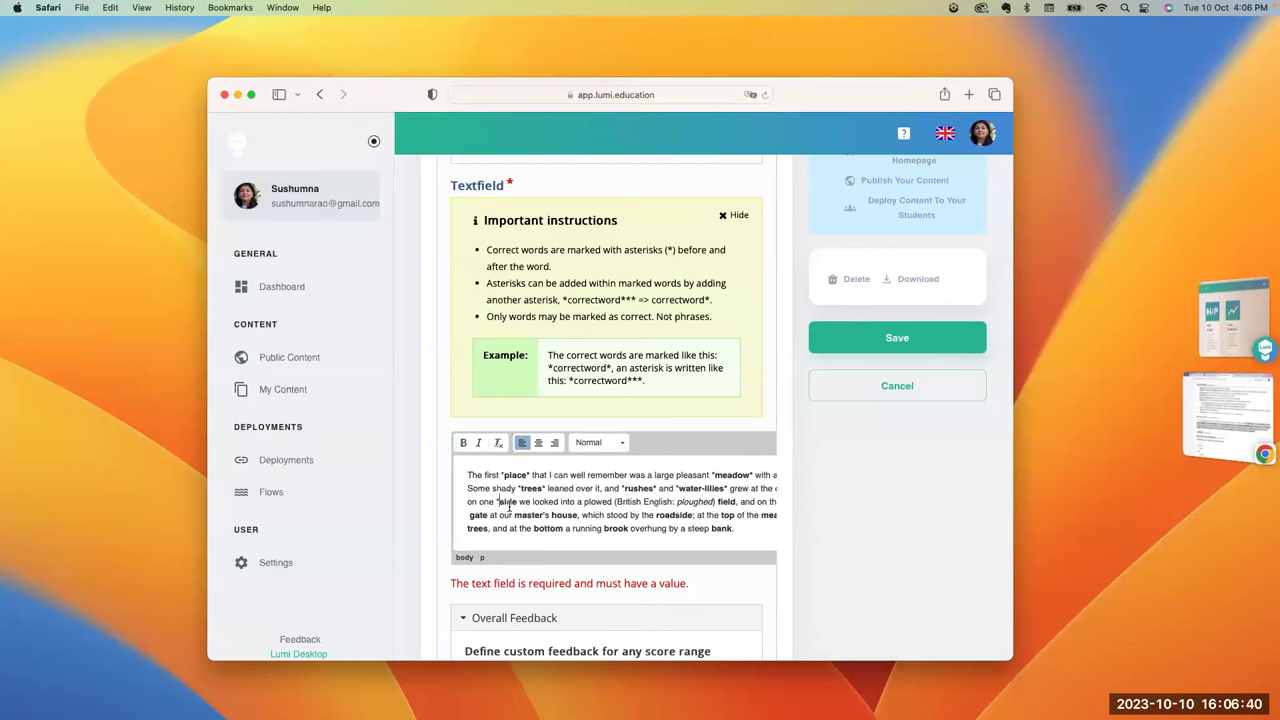
left_click(516, 501)
type("*")
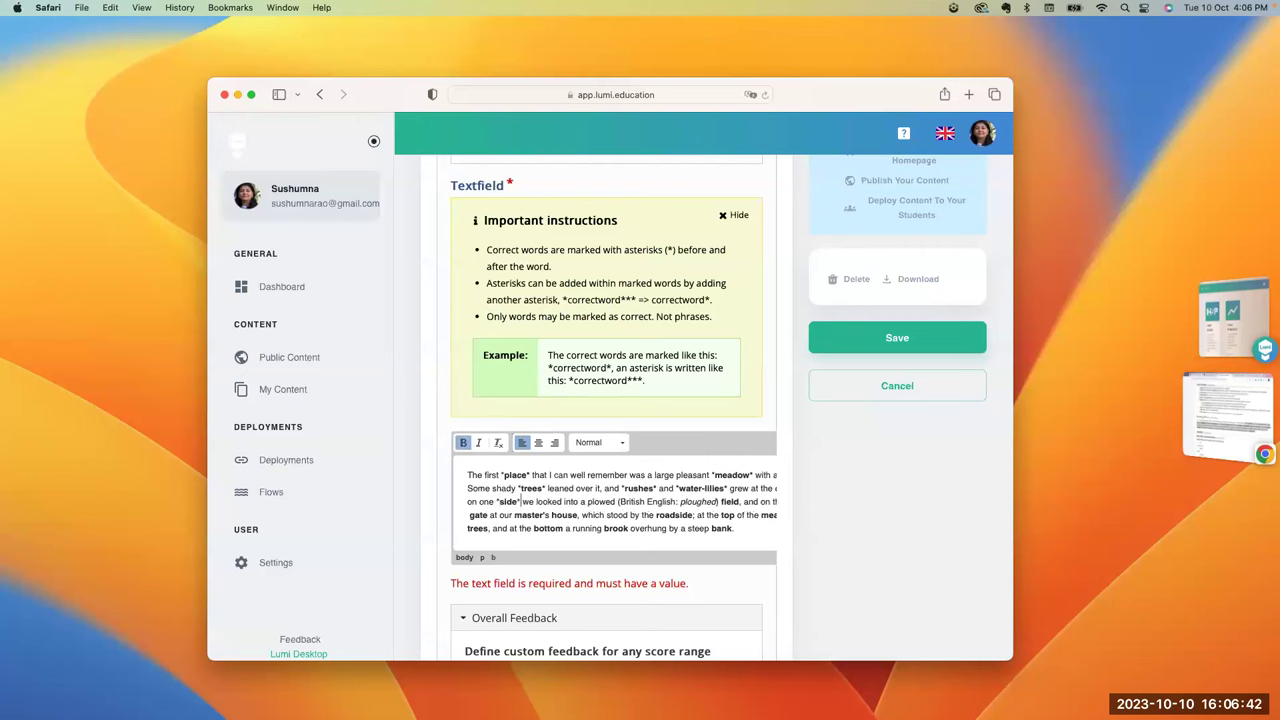
- Mark "master", leaving its 's outside the asterisks, and "house" as correct words
left_click(514, 514)
type("*")
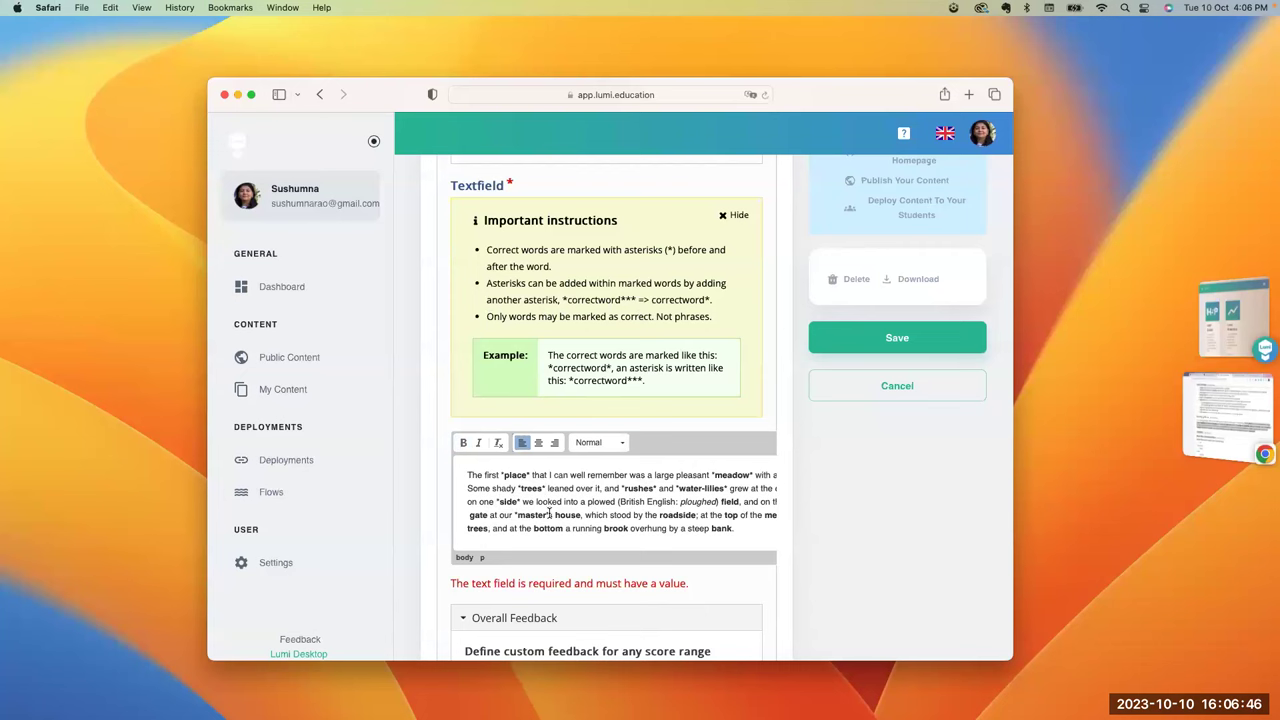
left_click(548, 514)
type("*")
left_click(557, 514)
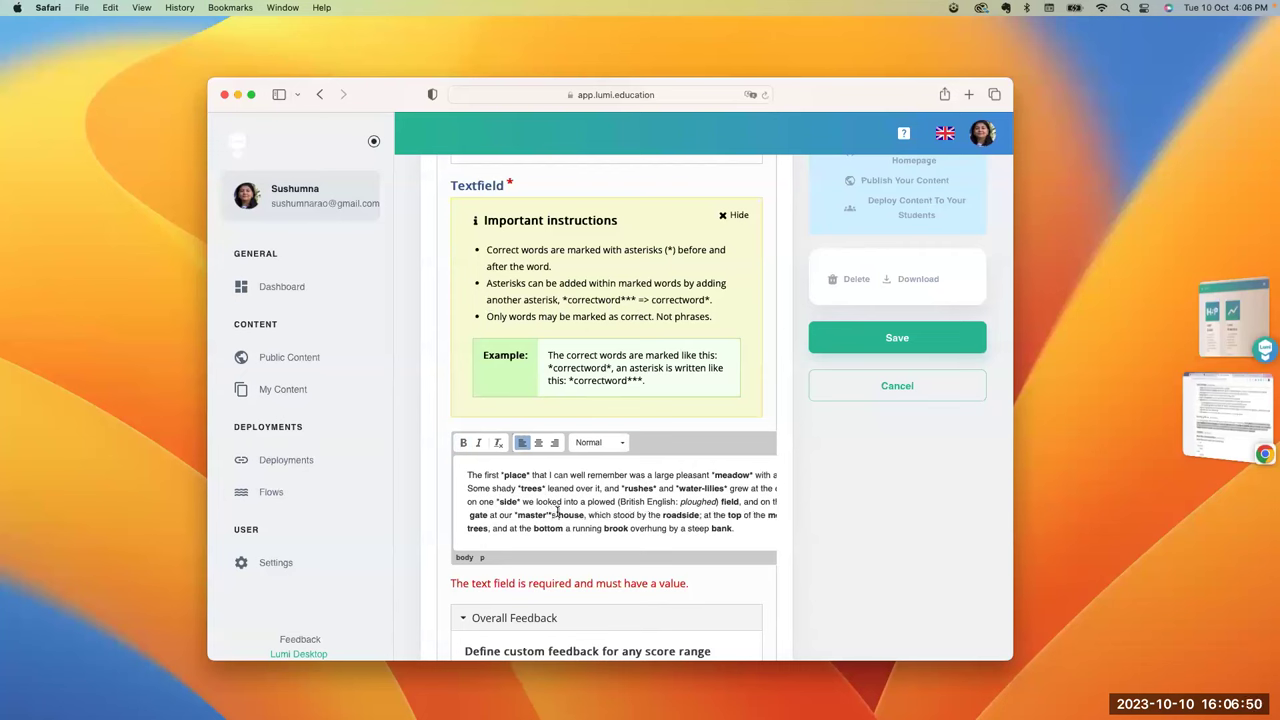
type("*")
left_click(587, 513)
type("*")
- Enclose "roadside" in asterisks to mark it as a correct word
left_click(670, 514)
type("*")
left_click(712, 514)
type("*'s ")
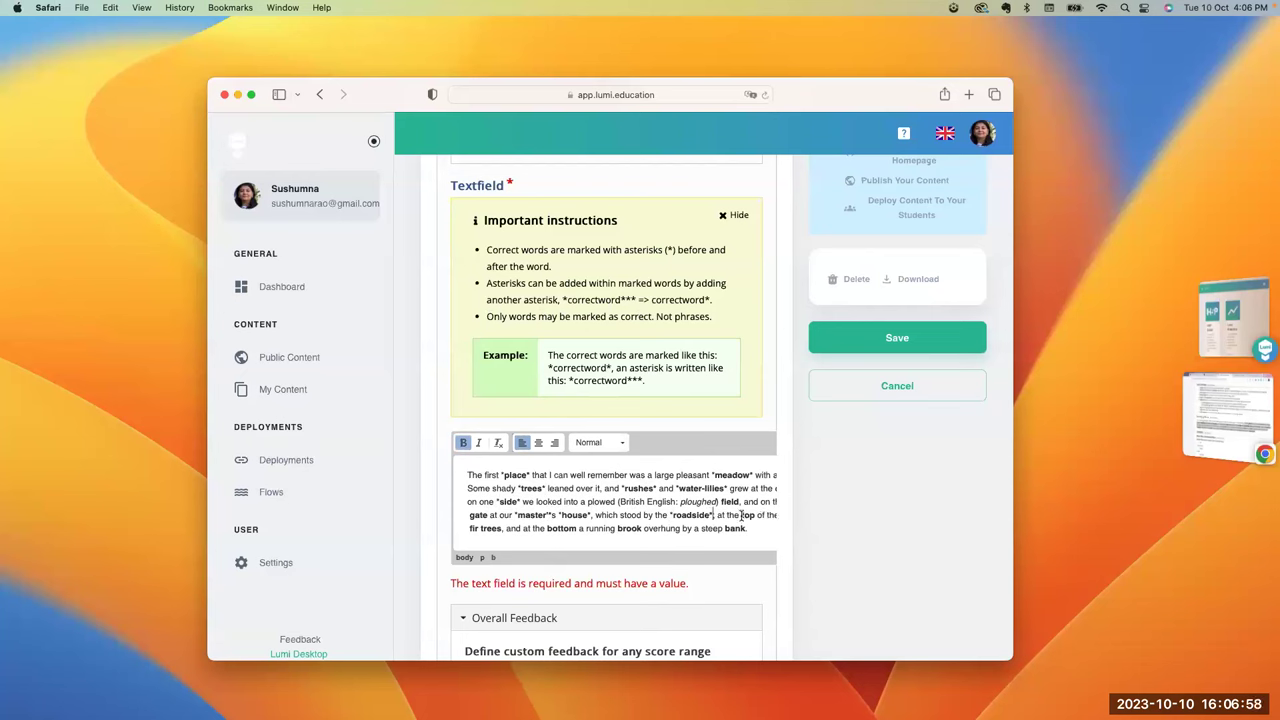
- Enclose "top" and the final word "bank" in asterisks to mark them as correct words
type("*")
left_click(759, 514)
type("*")
left_click(731, 527)
type("*")
left_click(757, 527)
type("*")
- Enclose "brook" and "bottom" in the last line of the paragraph in asterisks as correct words
left_click(625, 528)
type("*")
left_click(652, 527)
type("*")
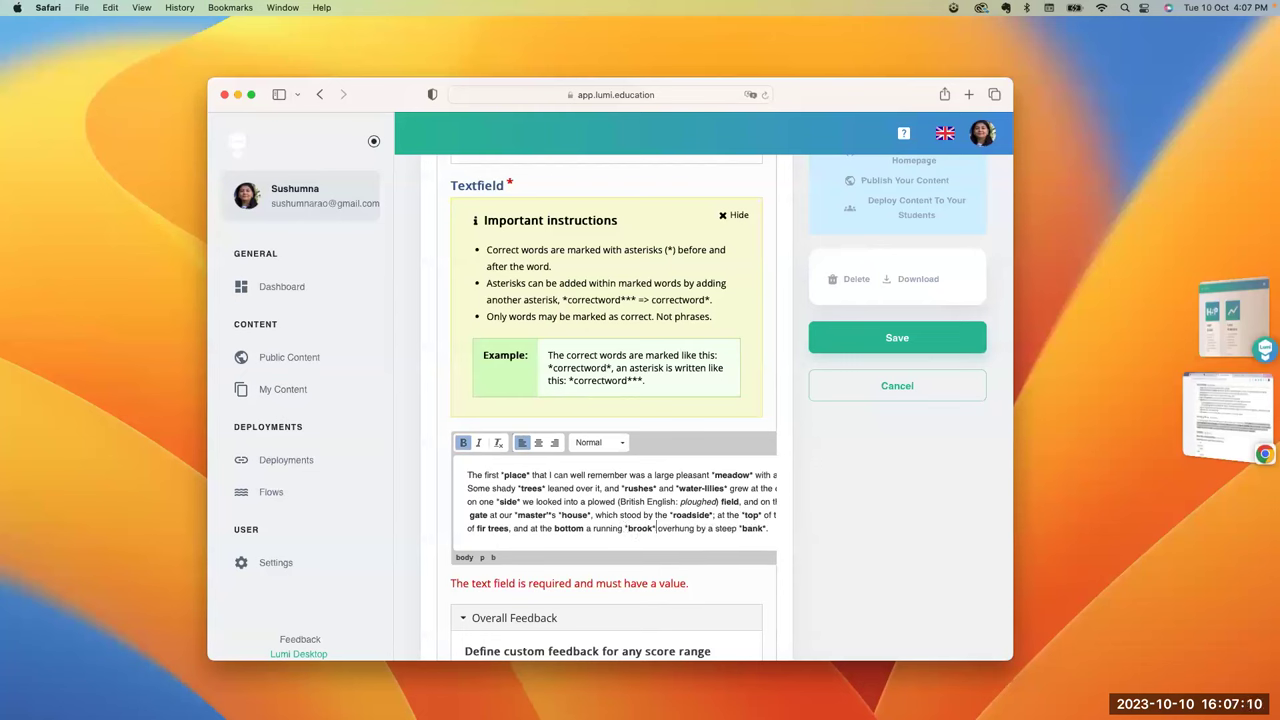
left_click(554, 527)
type("*")
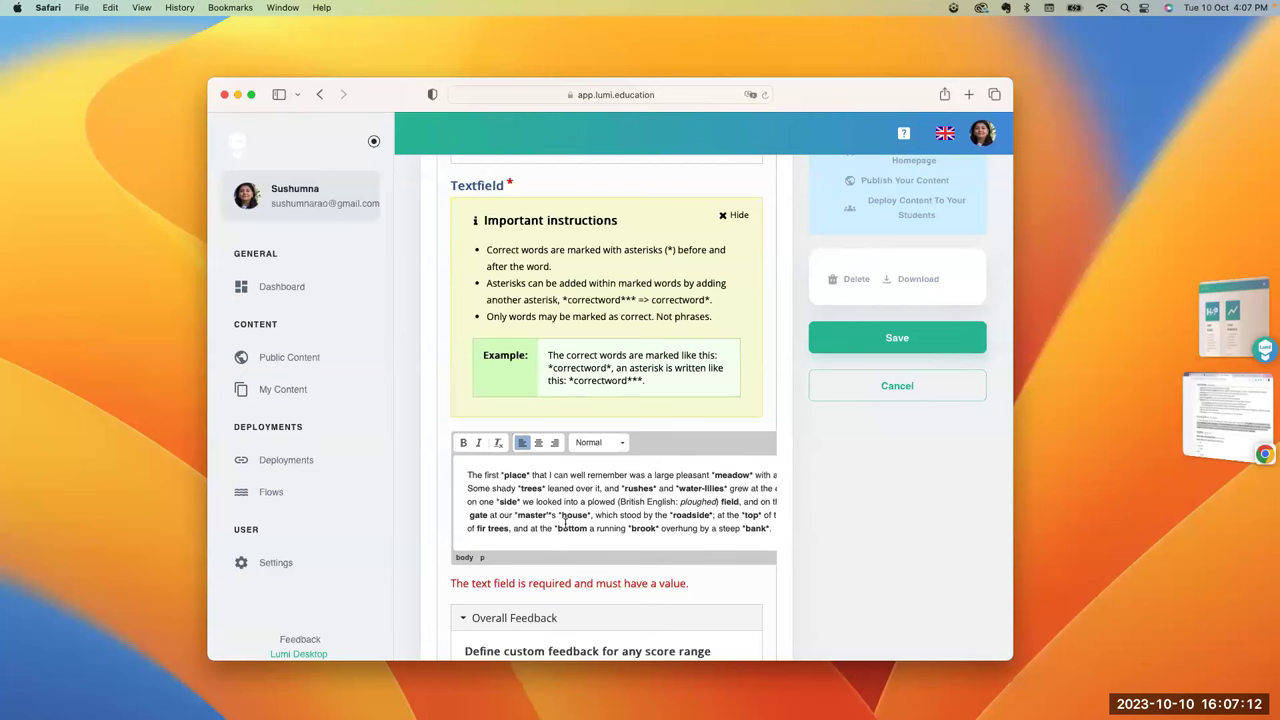
left_click(587, 527)
type("*")
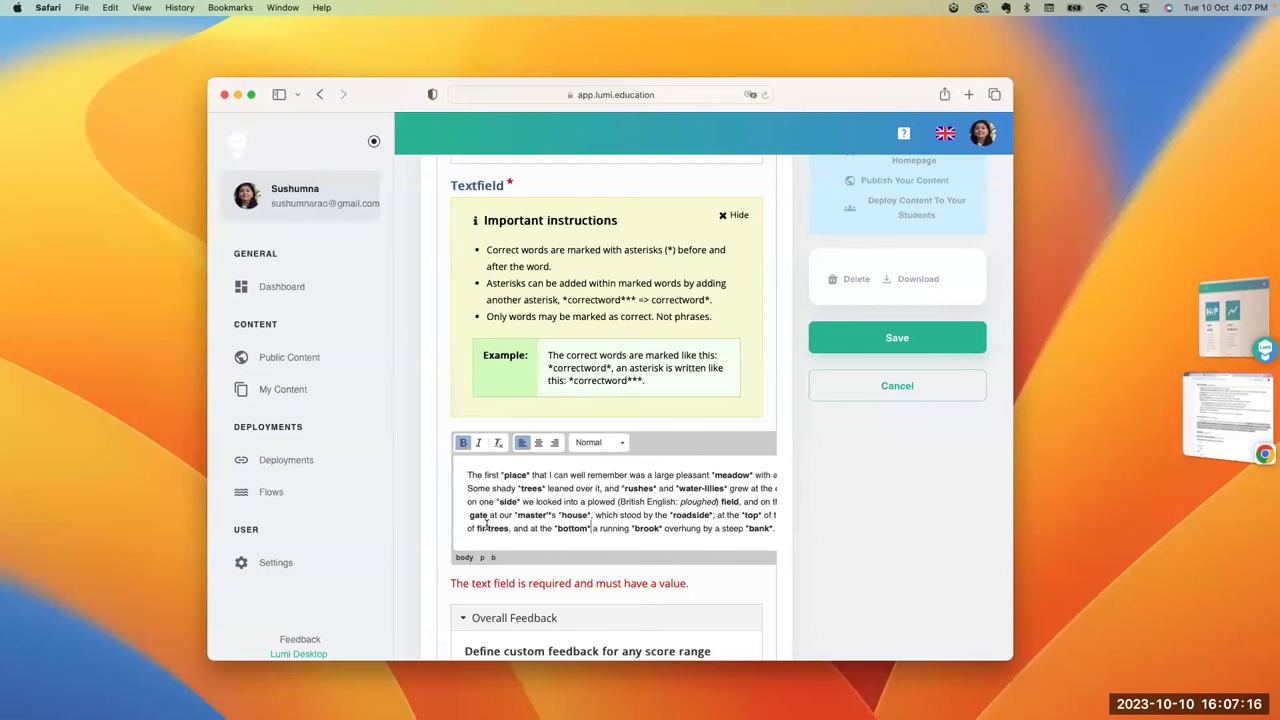
- Join "fir" and "trees" with a hyphen and enclose "fir-trees" in asterisks as one correct word
left_click(489, 526)
type("*")
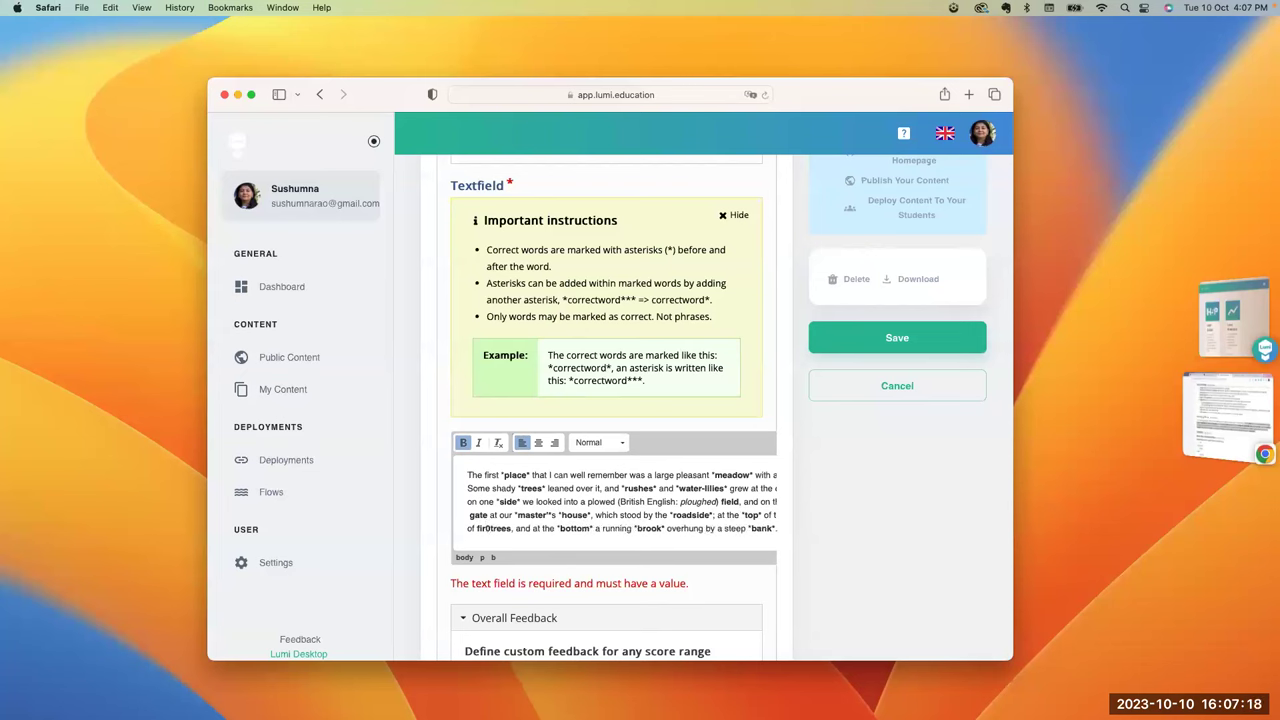
key("super+z")
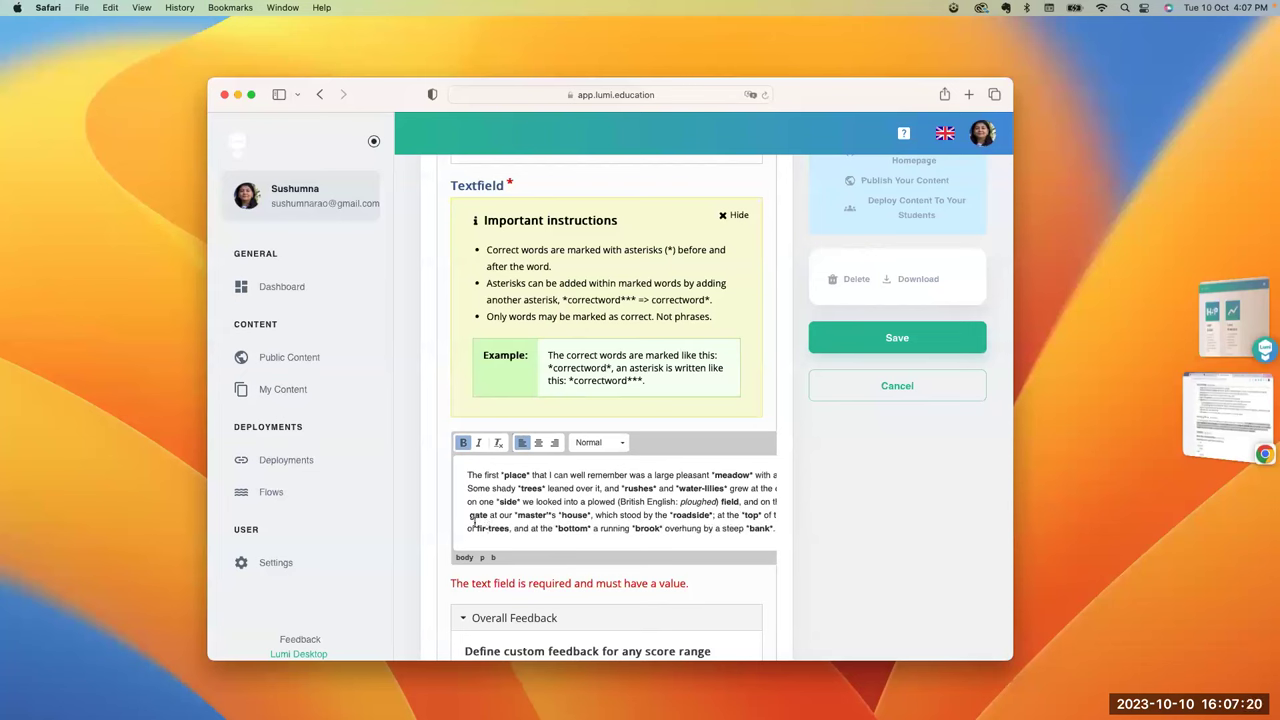
left_click(477, 527)
type("*")
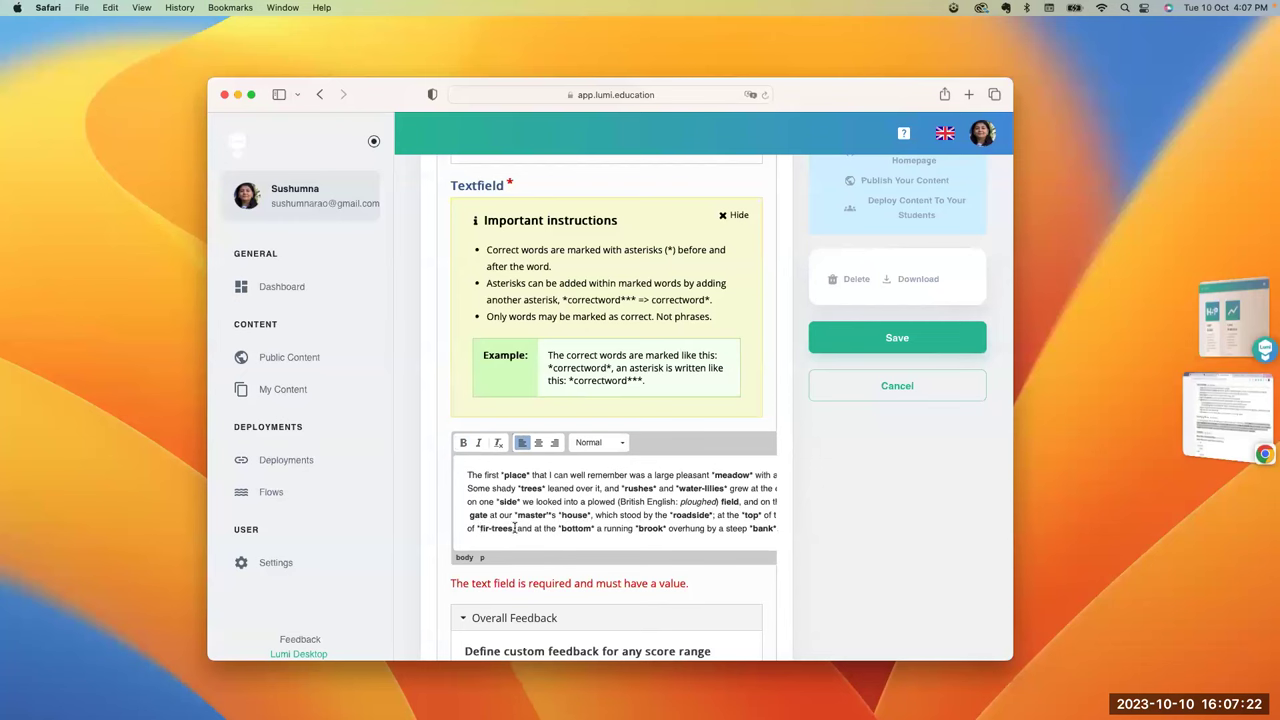
left_click(516, 527)
type("*")
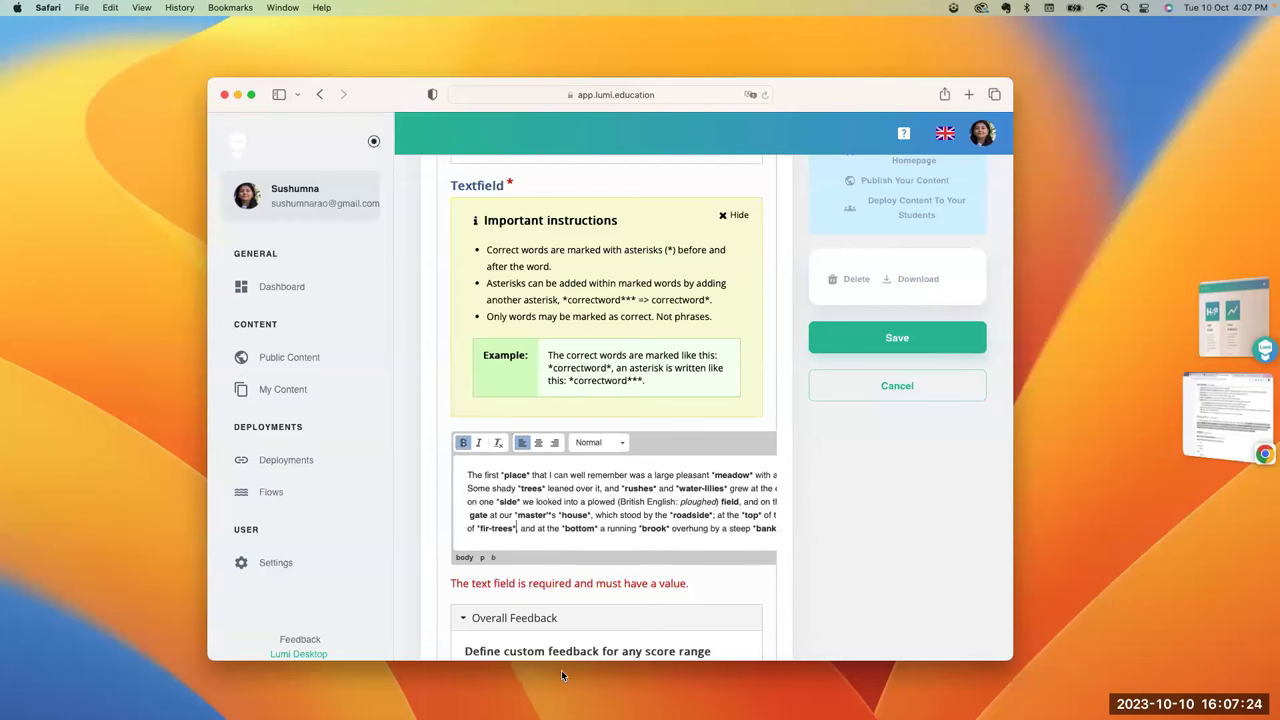
- Enclose "field", after the italic "ploughed", in asterisks to mark it as a correct word
left_click(721, 501)
type("*")
left_click(740, 501)
type("*")
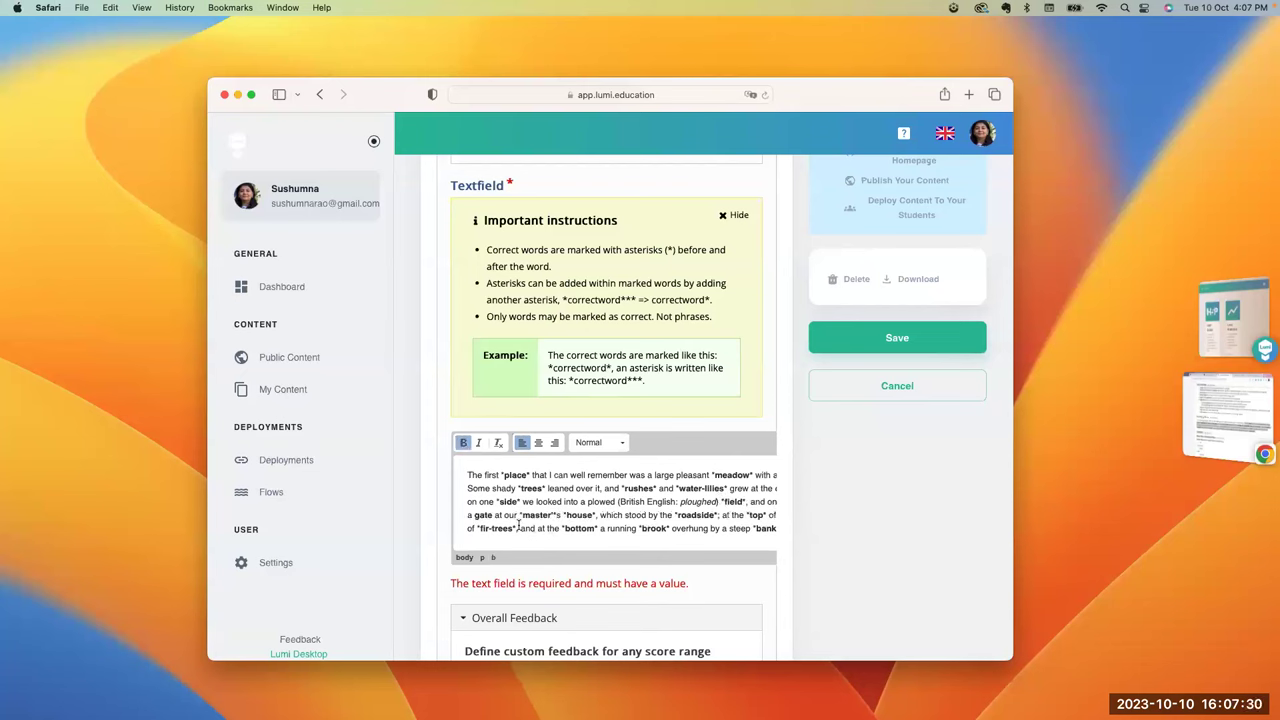
- Enlarge the browser window and enclose "pond" and "water" in the first sentence in asterisks as correct words
left_click(463, 475)
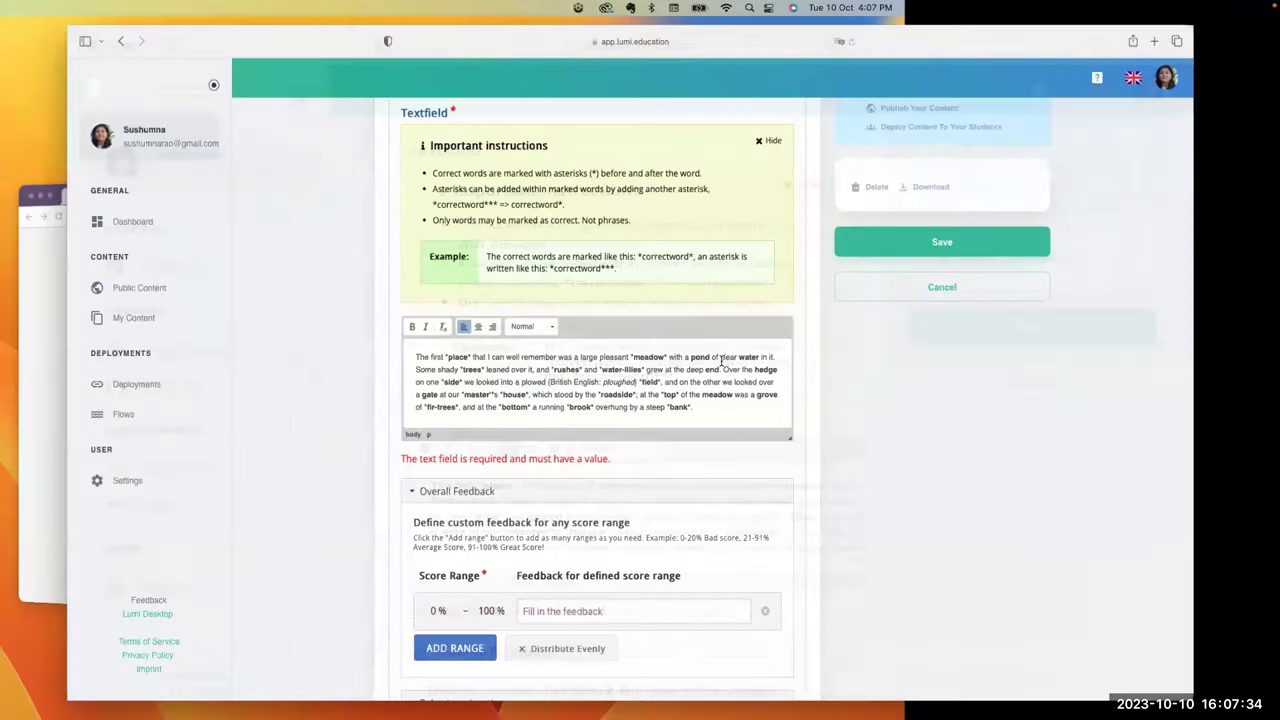
left_click(709, 354)
type("*")
left_click(729, 352)
type("*")
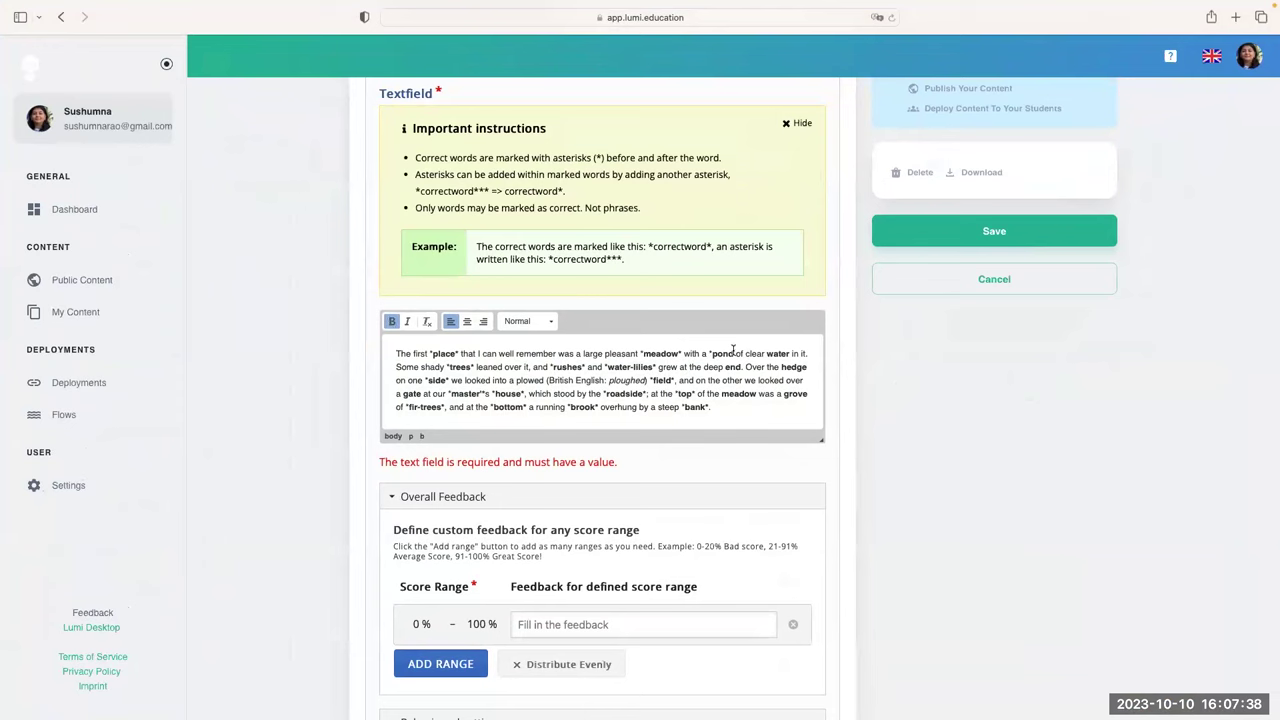
key("super+b")
left_click(770, 353)
type("*")
key("super+b")
type("*")
- Enclose "end" after "deep" and the second "meadow" after "of the" in asterisks as correct words
left_click(733, 367)
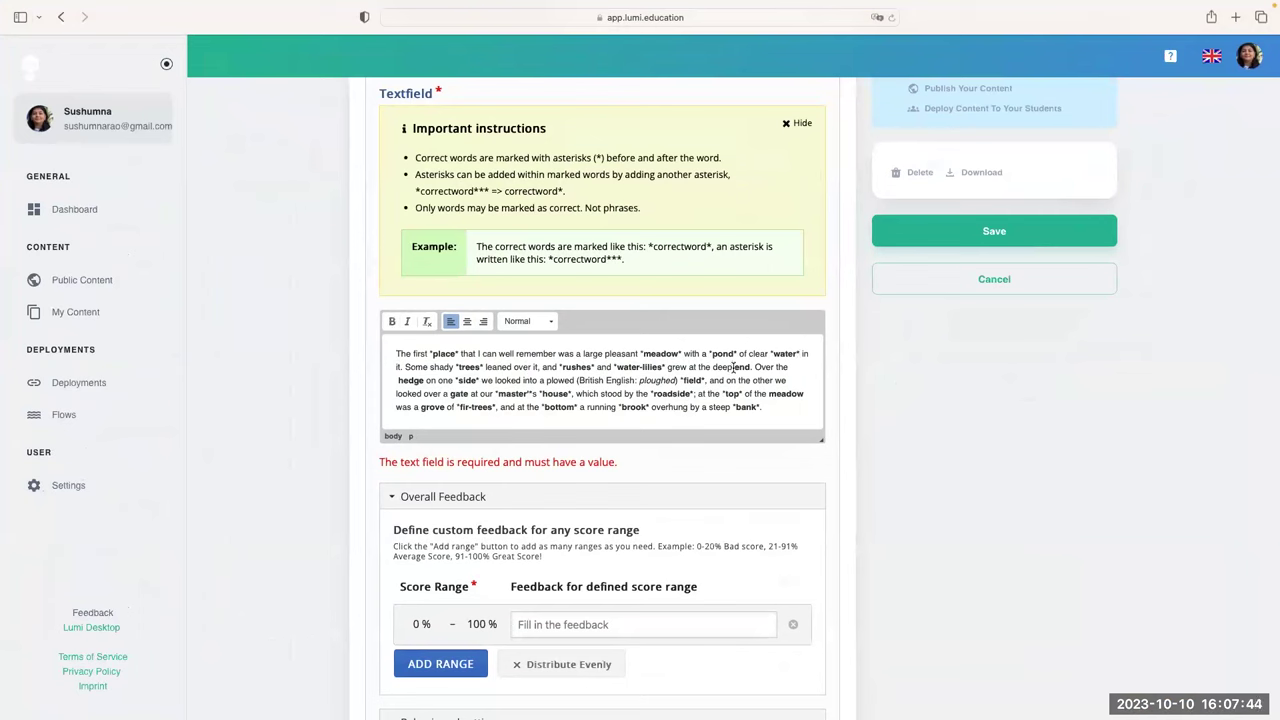
type("*")
left_click(753, 366)
type("*")
left_click(768, 393)
type("*")
left_click(802, 393)
type("*")
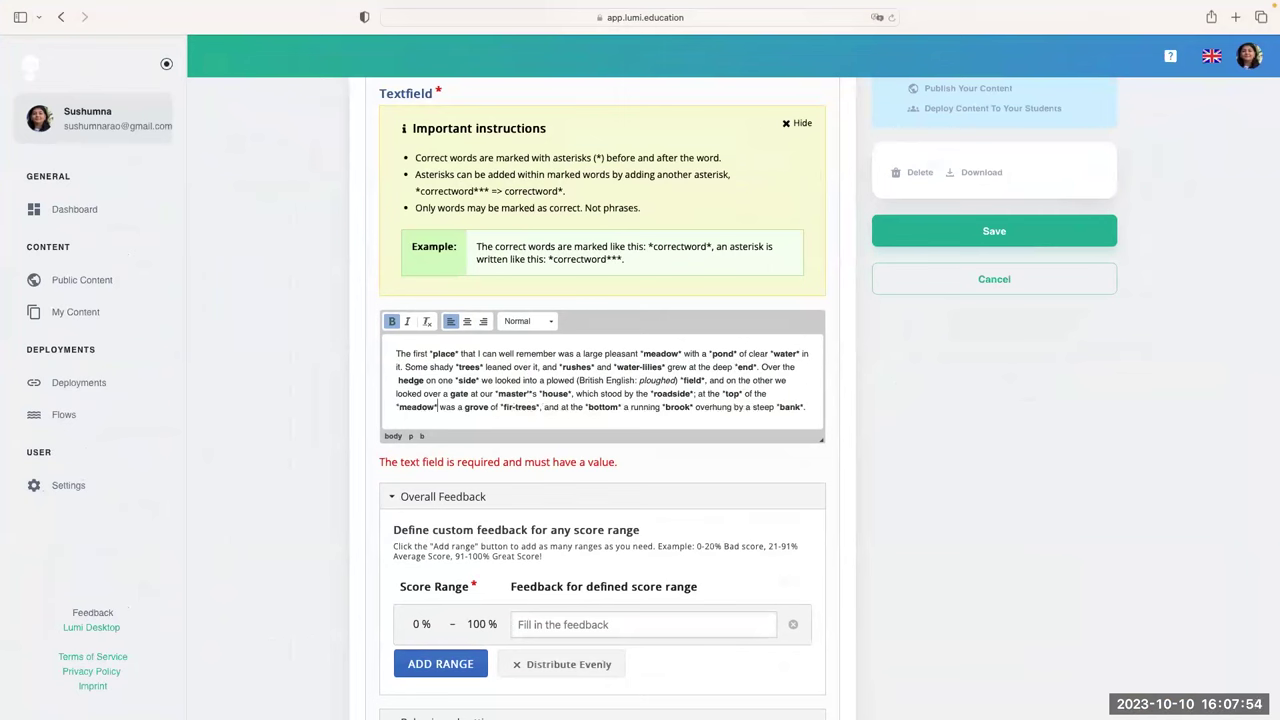
- Enclose "grove" in asterisks as a correct word, and remove the bold formatting from the whole paragraph
left_click(462, 407)
type("*")
left_click(490, 407)
type("*end*")
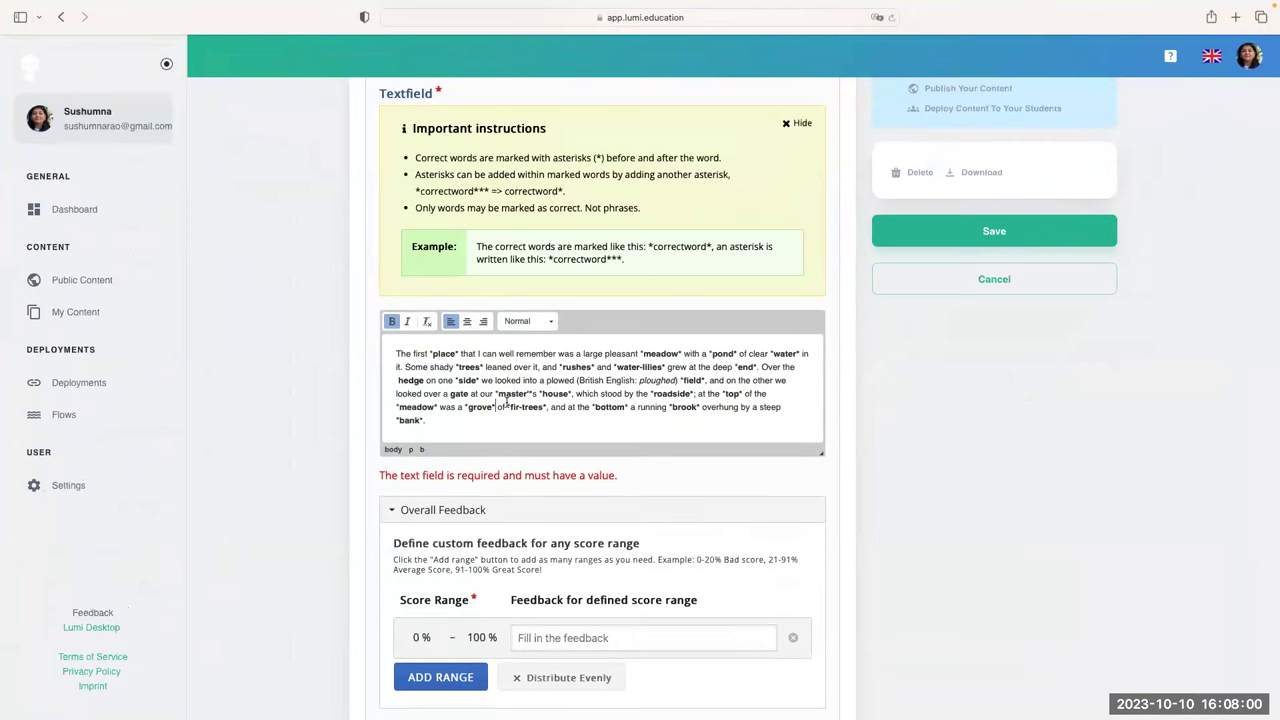
left_click_drag(436, 421, 380, 350)
key("ctrl+b")
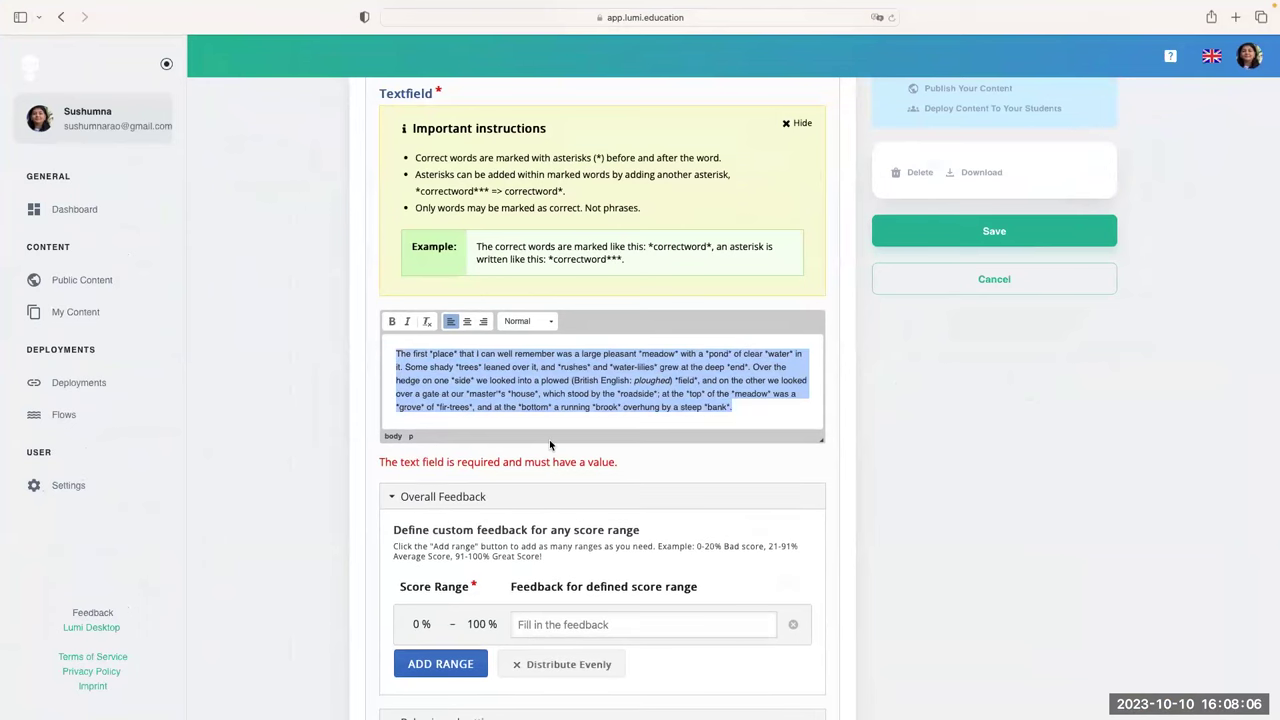
- Add score ranges to the overall feedback for a total of four and distribute them evenly
scroll(549, 439, "down", 3)
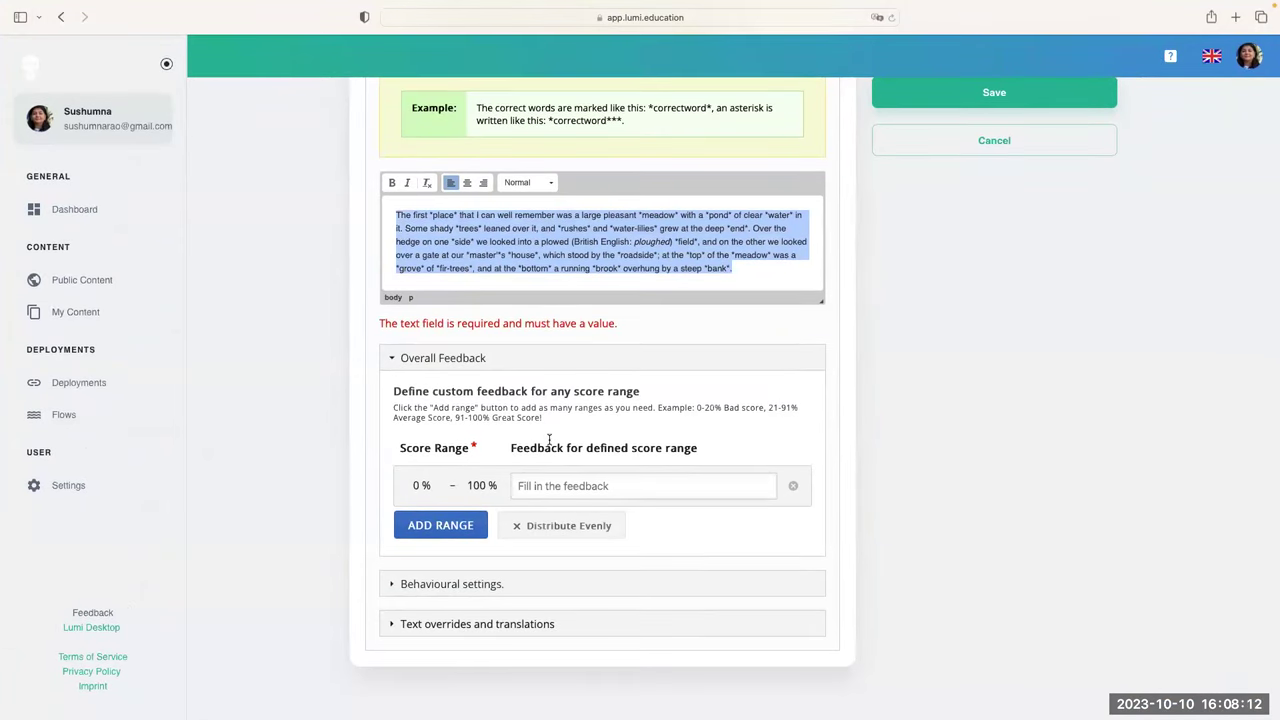
left_click(482, 526)
left_click(455, 554)
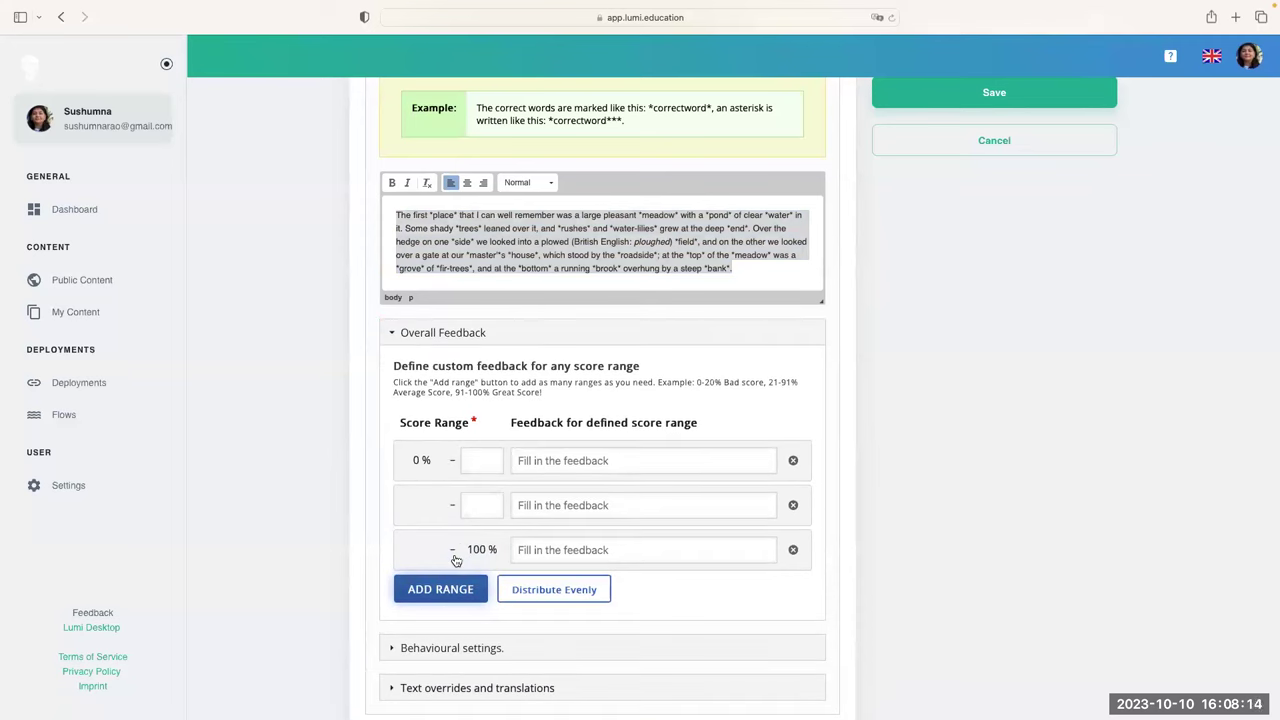
left_click(455, 592)
left_click(574, 636)
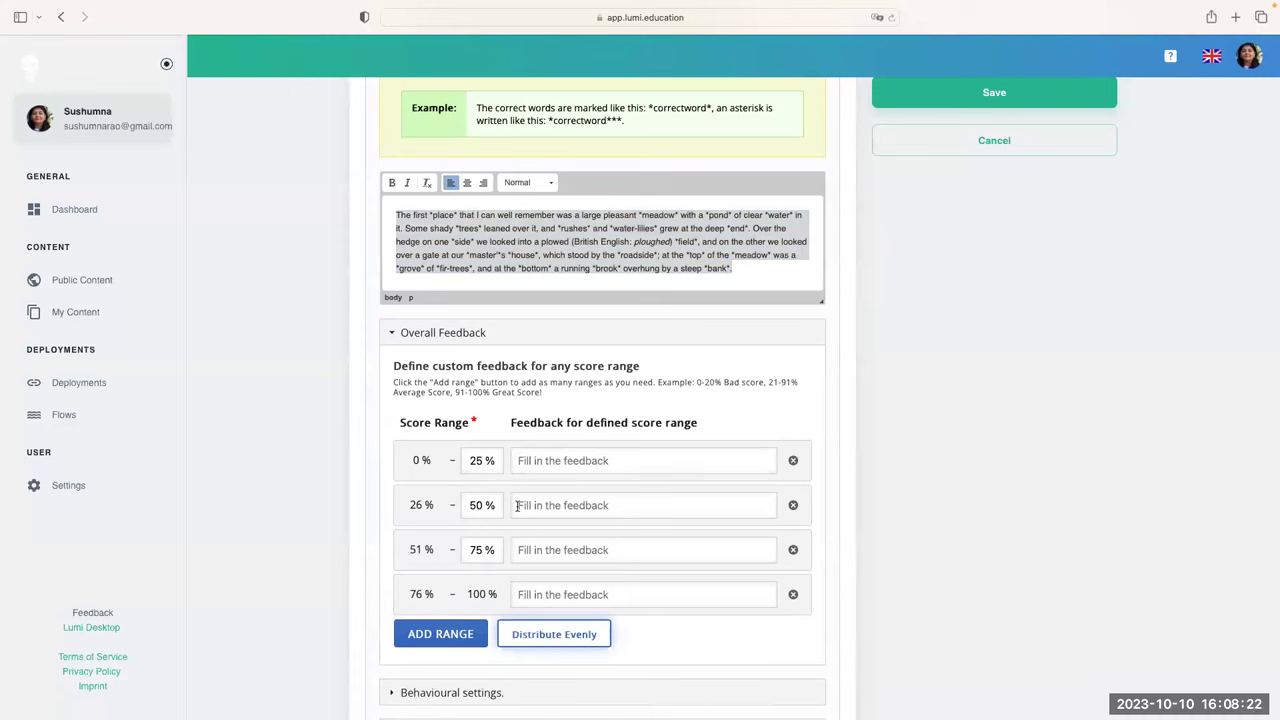
- Set the feedback to "Excellent!" for 76–100 %, "Very Good!" for 51–75 %, "Good!" for 26–50 % and "Need practice!!" for 0–25 %
left_click(537, 595)
type("Excellent!")
left_click(556, 548)
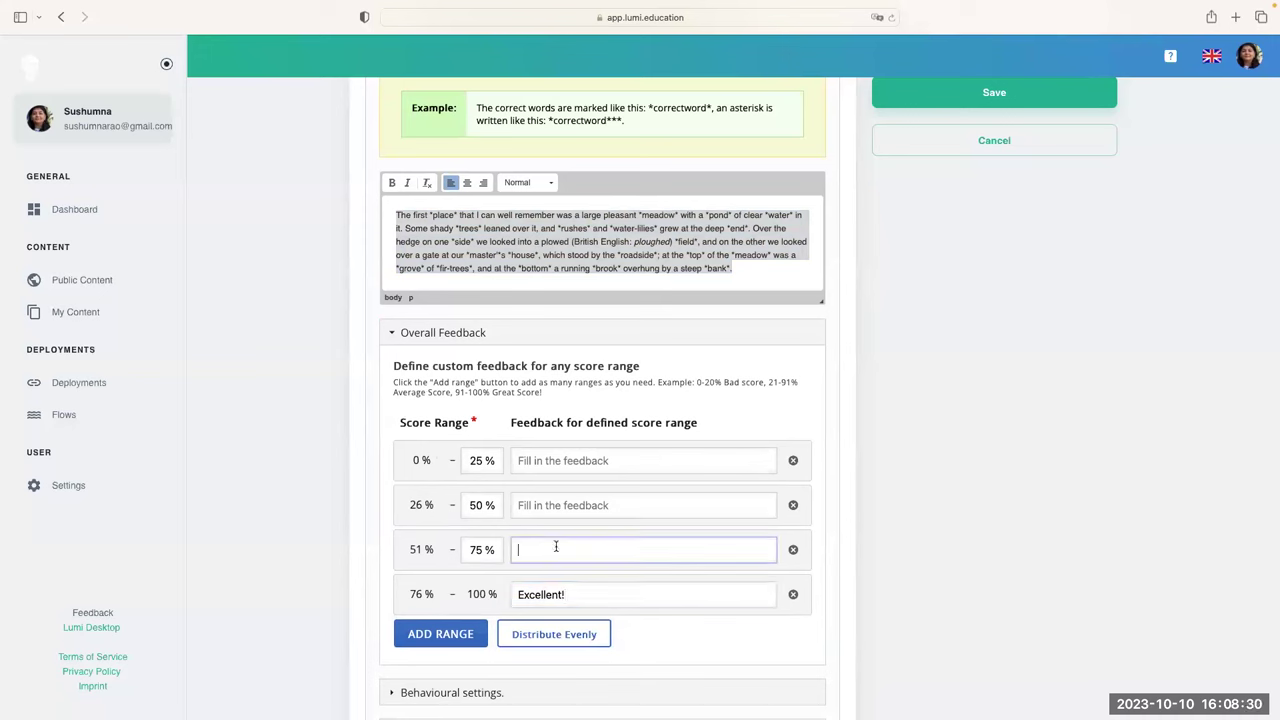
type("Very Good!")
left_click(557, 505)
type("Good!")
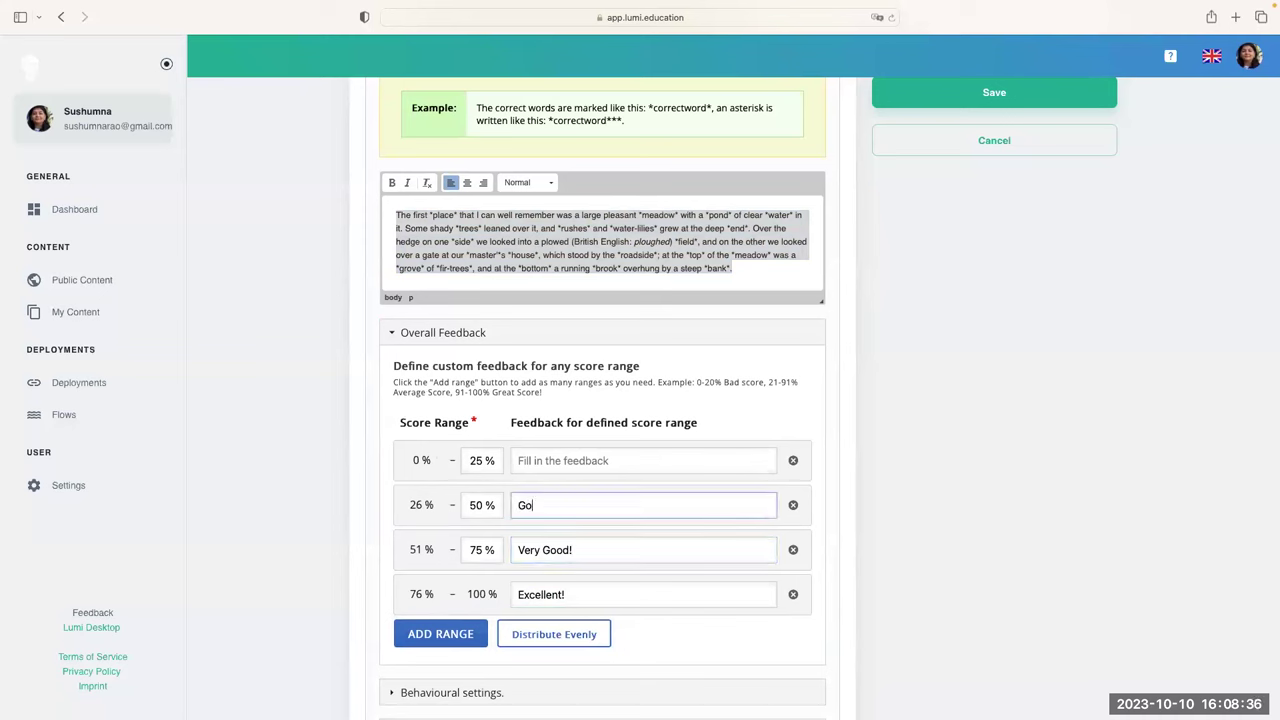
left_click(551, 457)
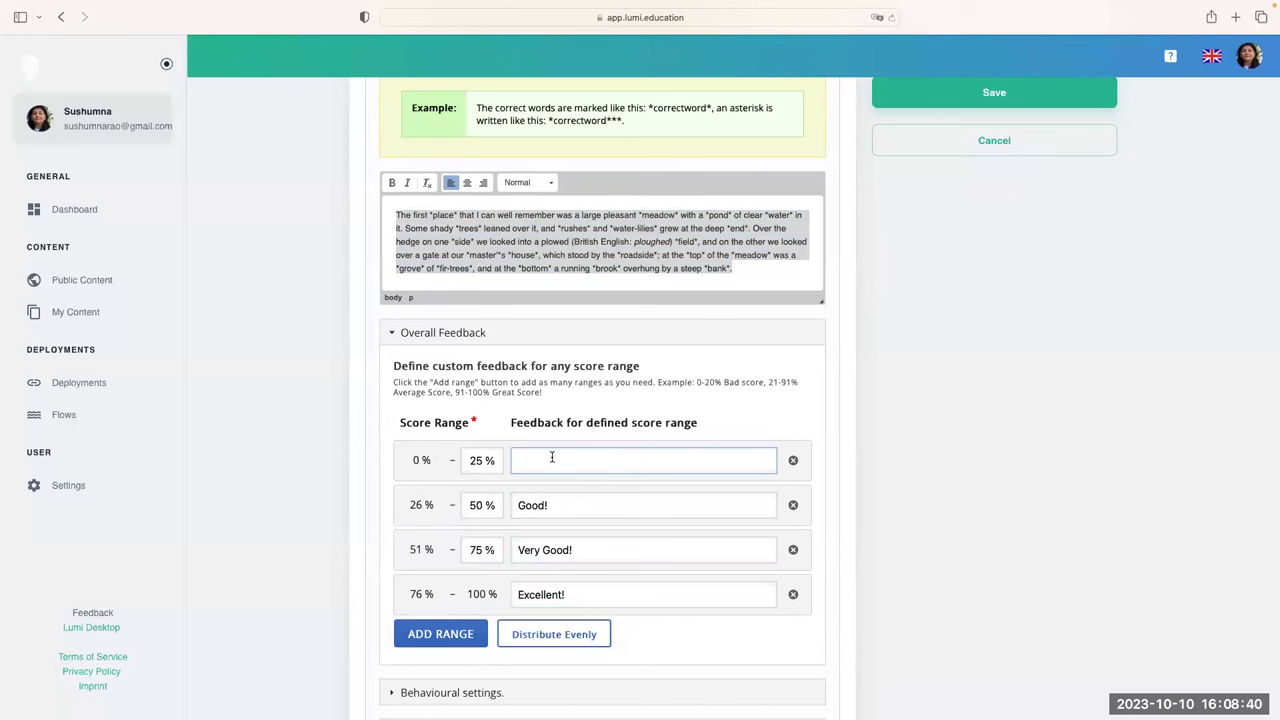
type("Need practice!!")
- Expand the behavioural settings and review the retry, show solution and score points options
scroll(629, 630, "down", 2)
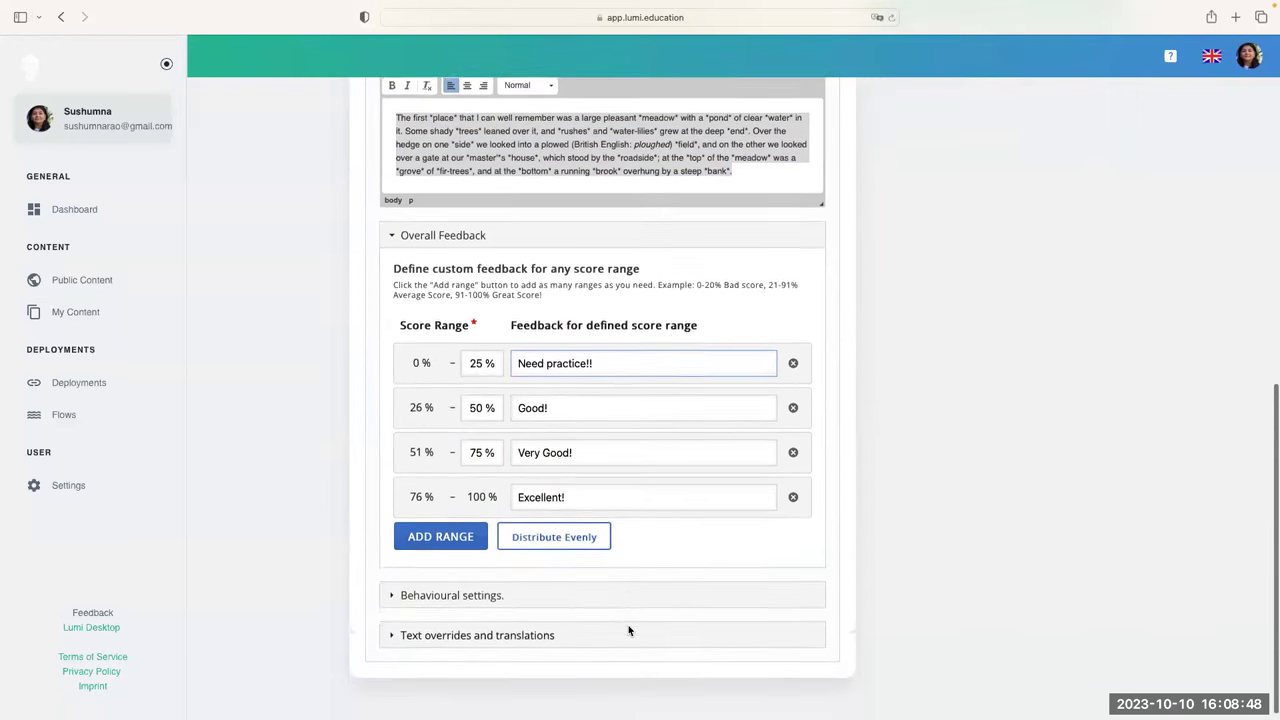
left_click(547, 584)
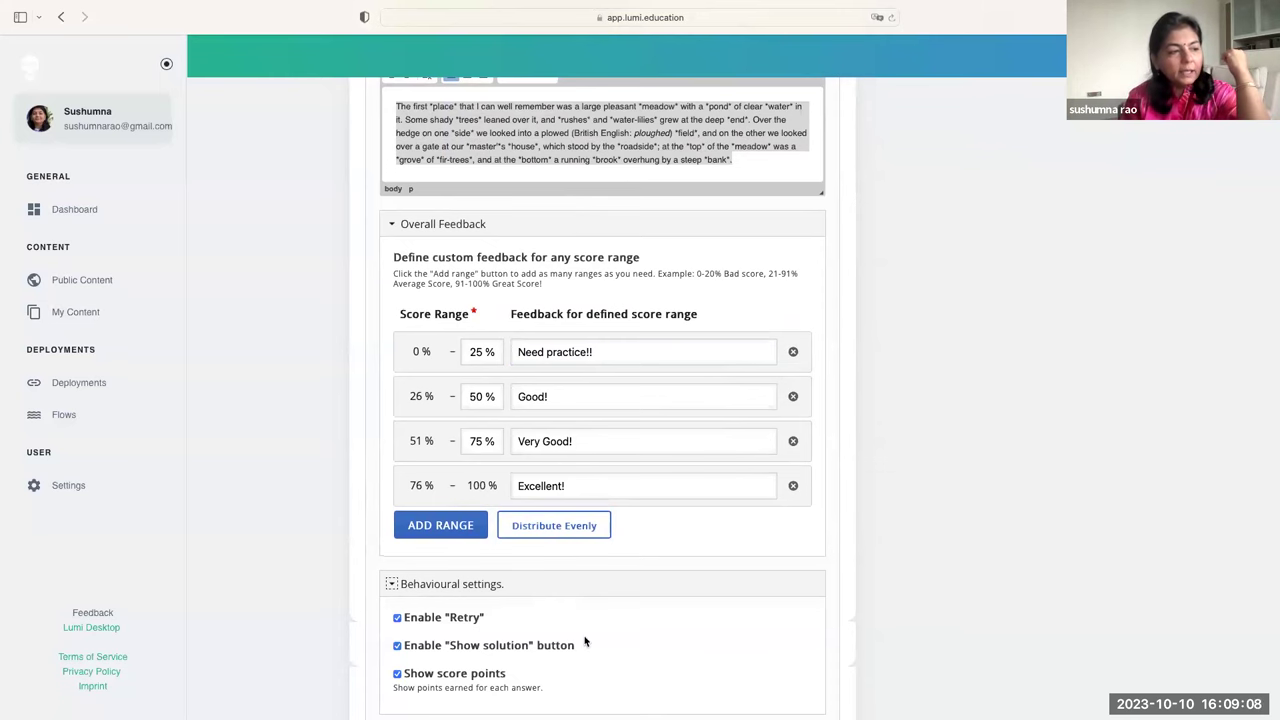
scroll(585, 642, "down", 2)
scroll(585, 642, "down", 1)
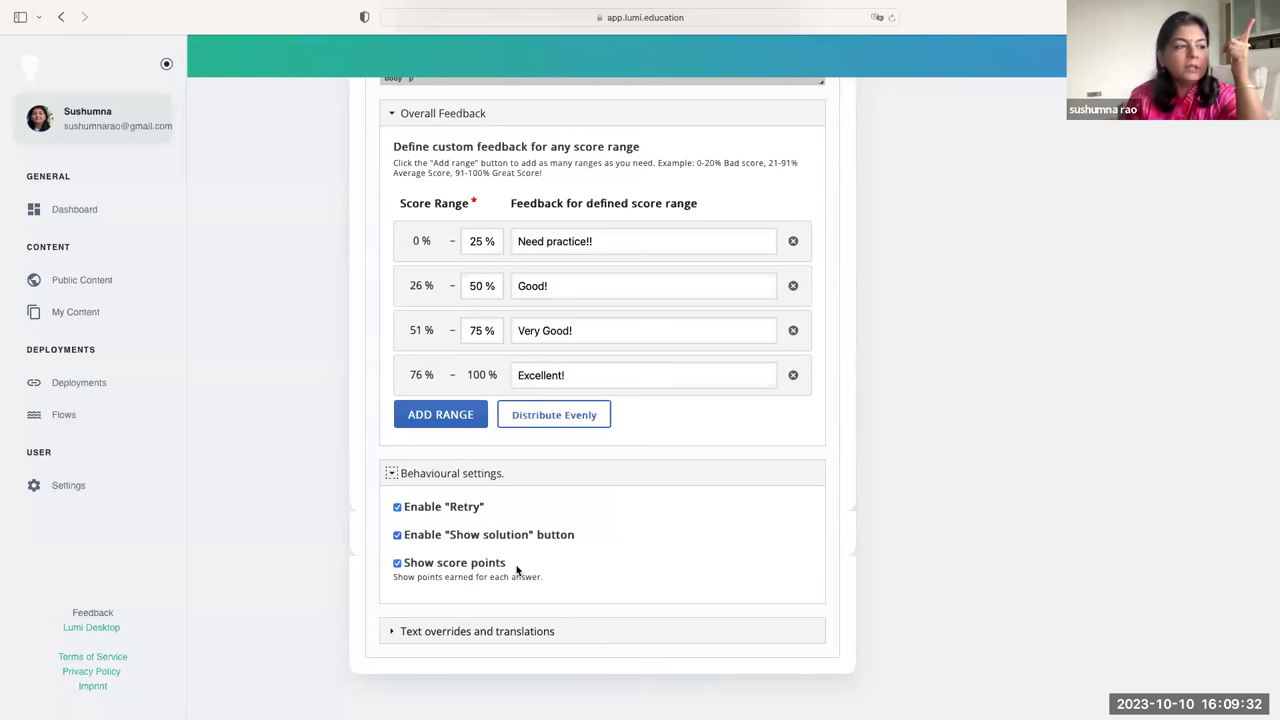
scroll(517, 570, "down", 2)
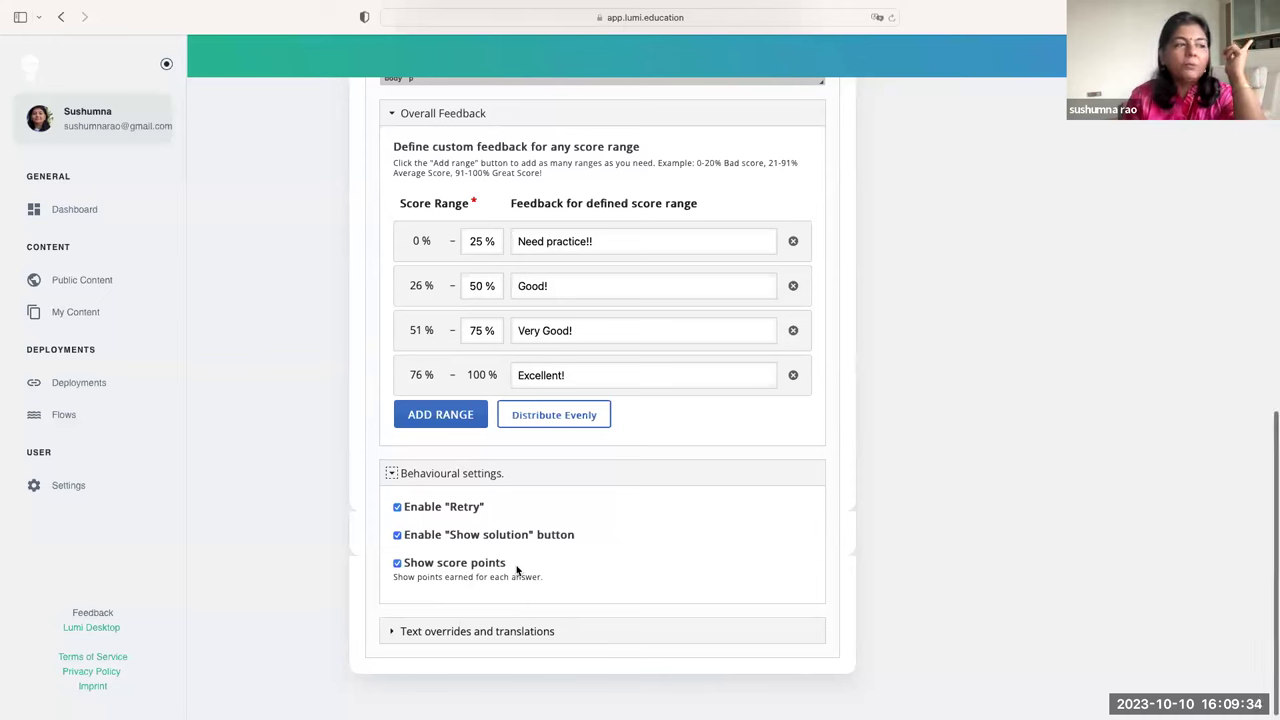
- Check the exercise form from the title down to the feedback, and save the content
scroll(517, 570, "up", 15)
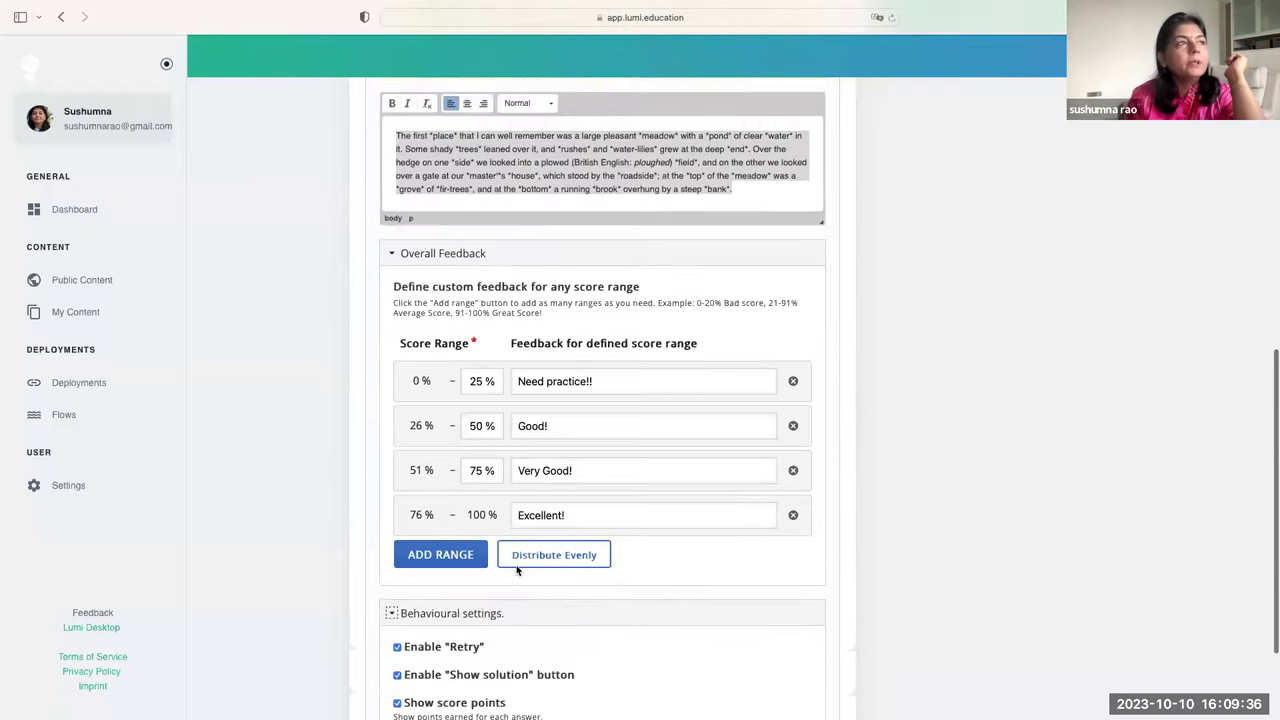
scroll(517, 570, "up", 1)
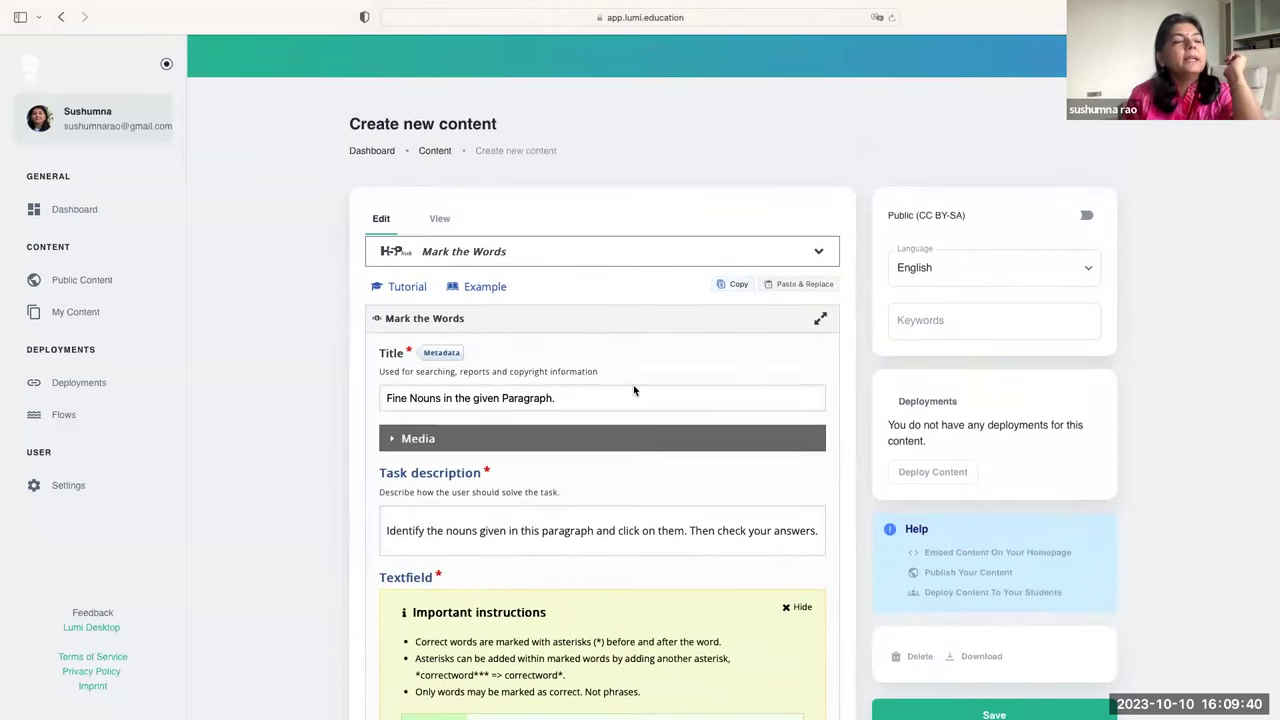
scroll(643, 417, "down", 5)
scroll(643, 417, "down", 4)
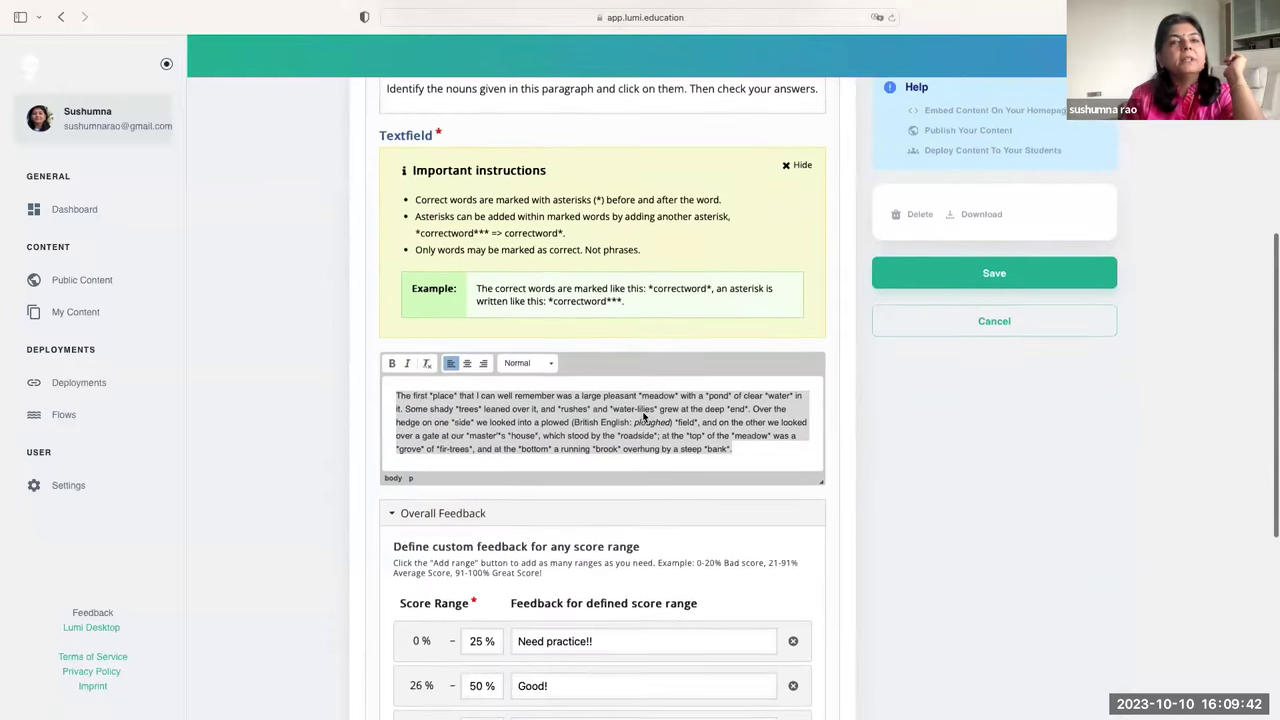
left_click(1018, 267)
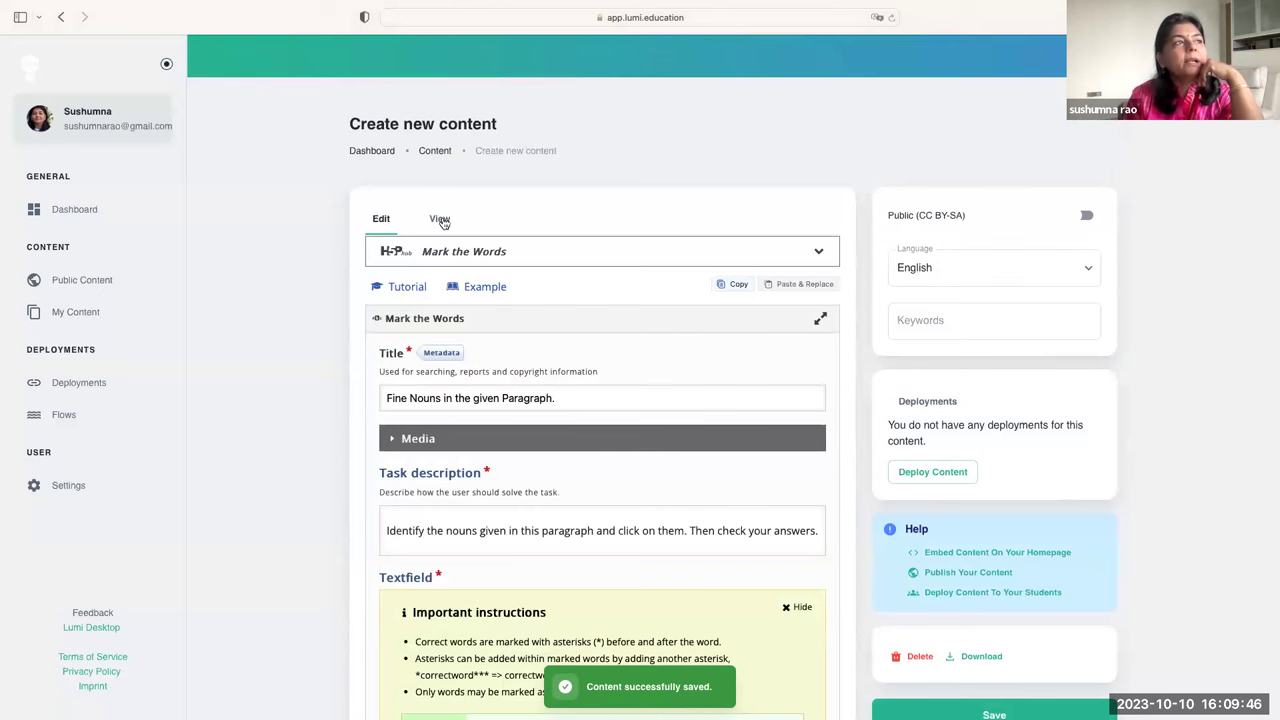
- Preview the exercise and check a trial answer with "place", "Some", "hedge", "plowed", "roadside", "brook", "fir-trees" and "water-lilies" marked
left_click(442, 221)
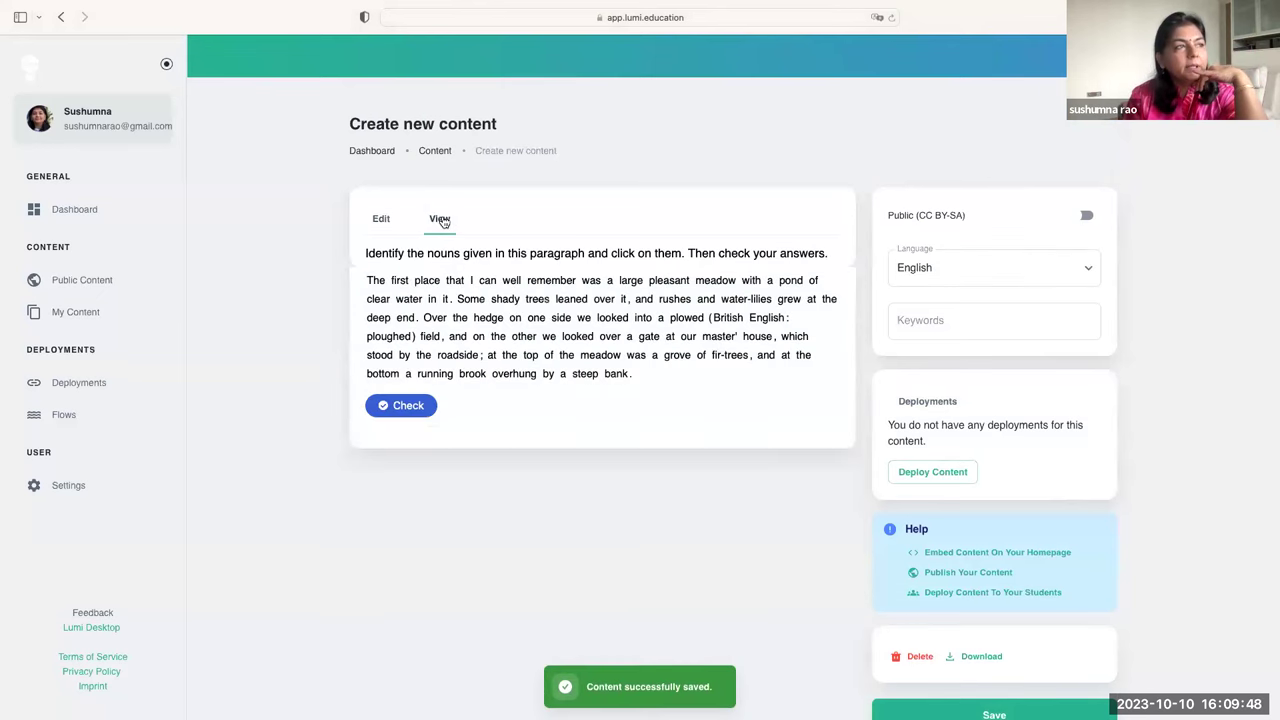
left_click(427, 281)
left_click(471, 299)
left_click(488, 318)
left_click(686, 318)
left_click(457, 355)
left_click(472, 374)
left_click(729, 355)
left_click(746, 299)
left_click(416, 410)
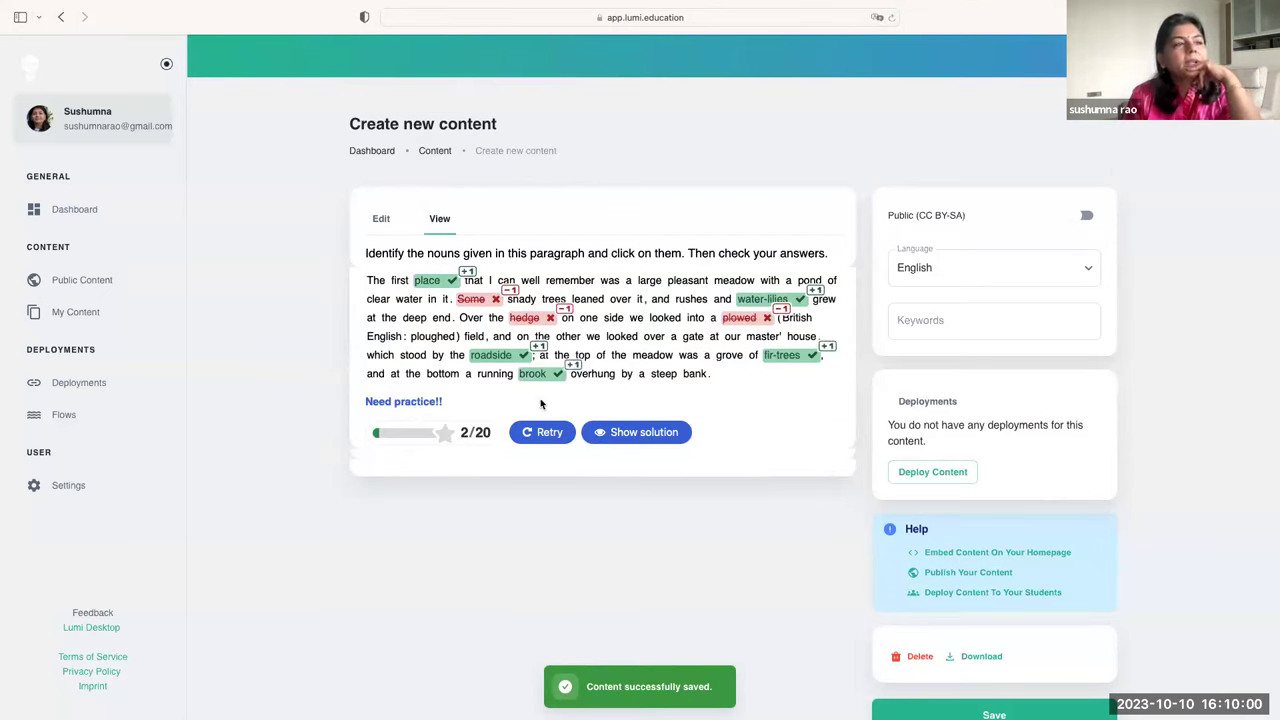
- Show the solution of the previewed exercise and look over the page
left_click(638, 431)
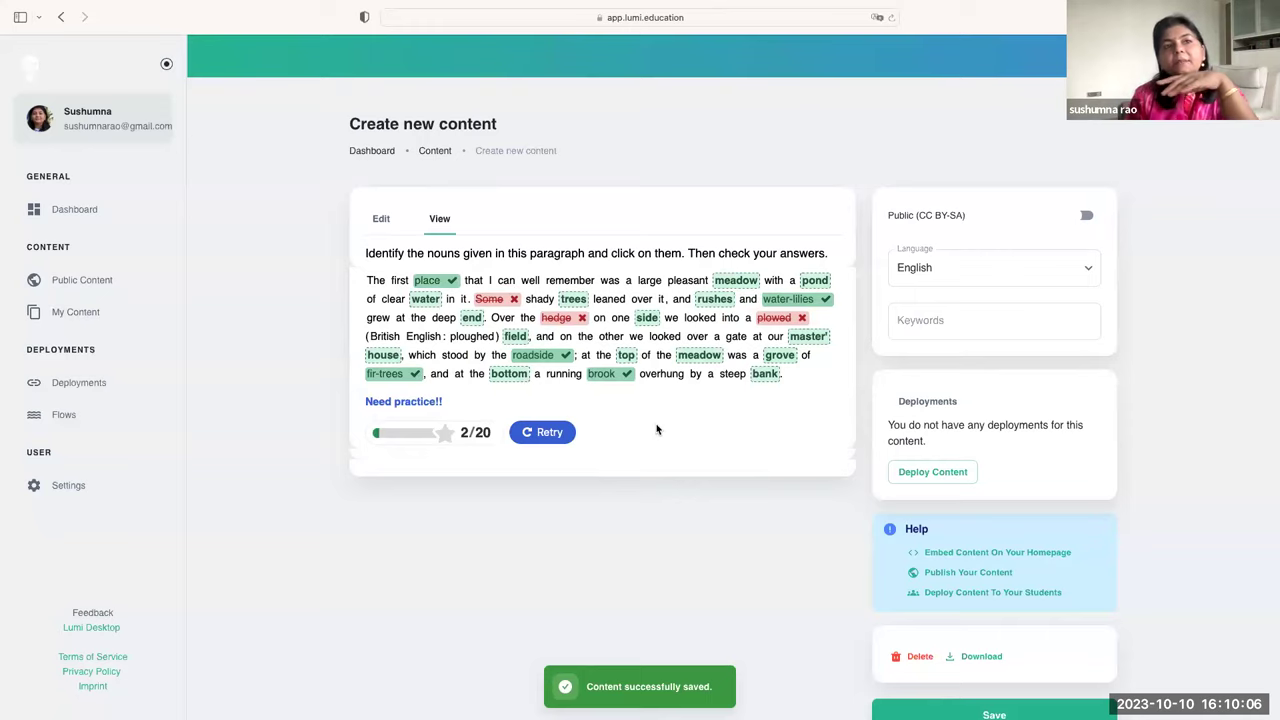
scroll(657, 429, "down", 3)
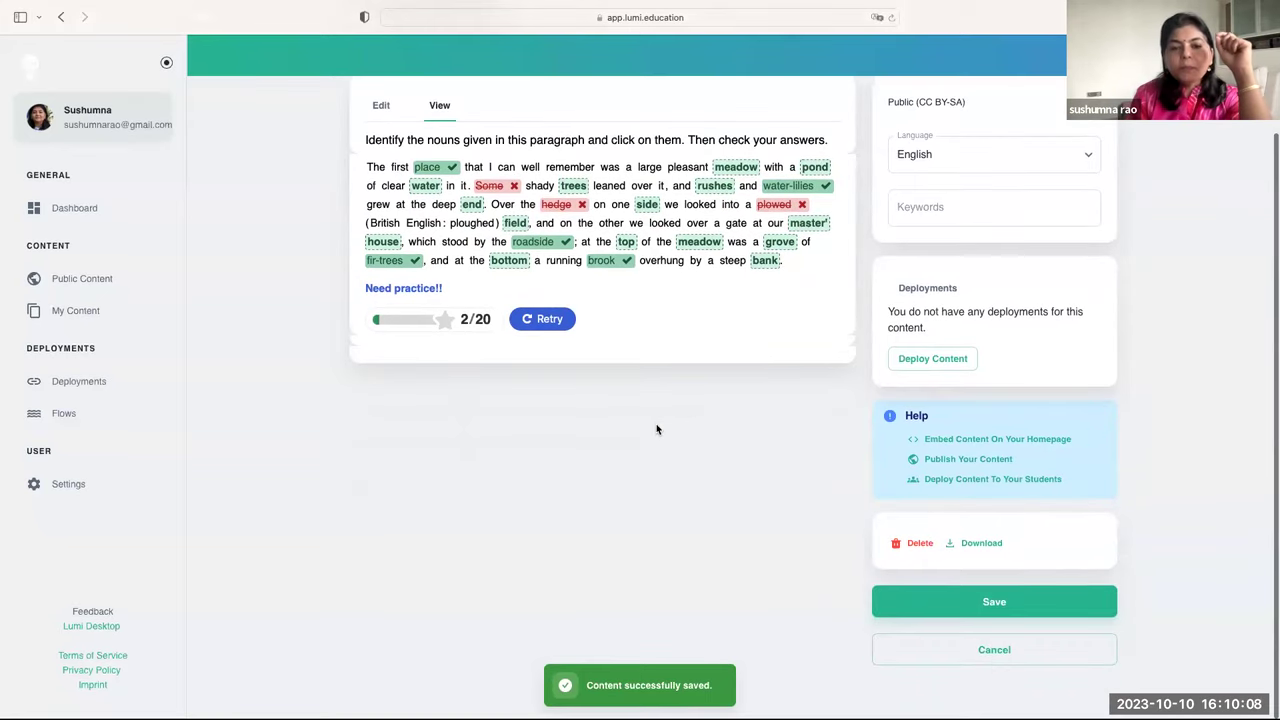
scroll(657, 429, "up", 3)
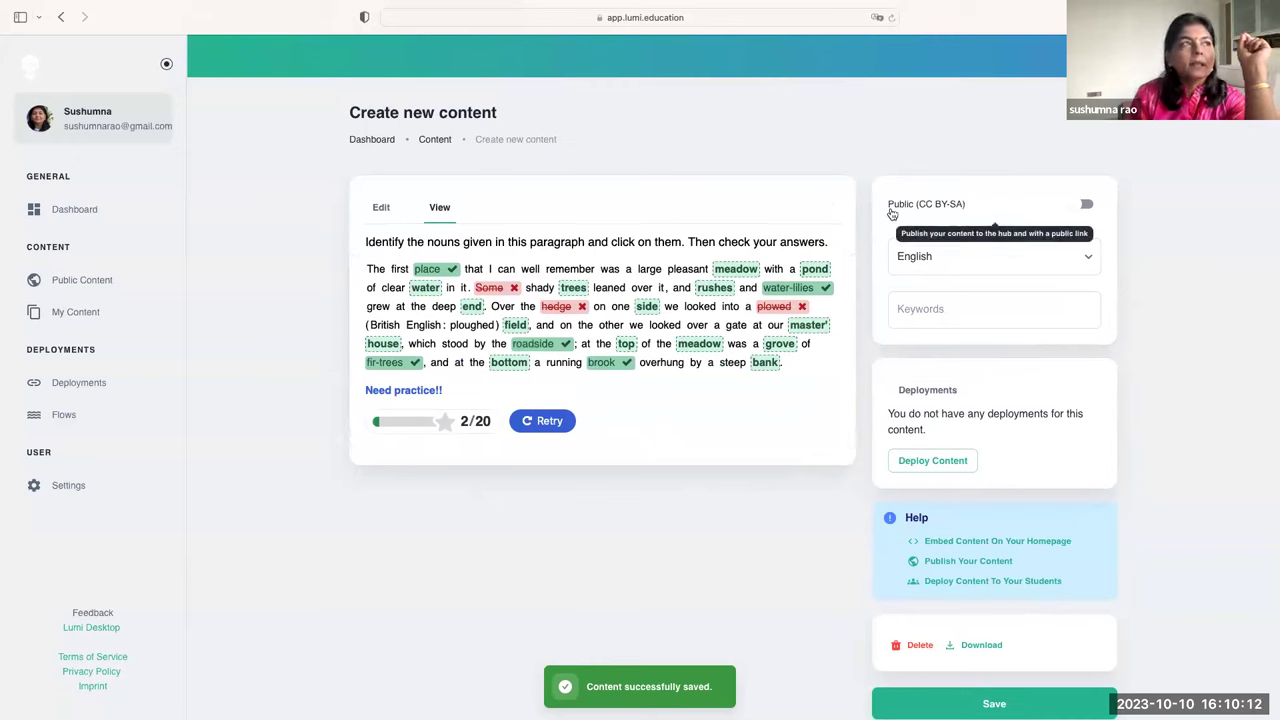
- Open the exercise's metadata for editing and set its license to Attribution-ShareAlike (CC BY-SA)
left_click(386, 212)
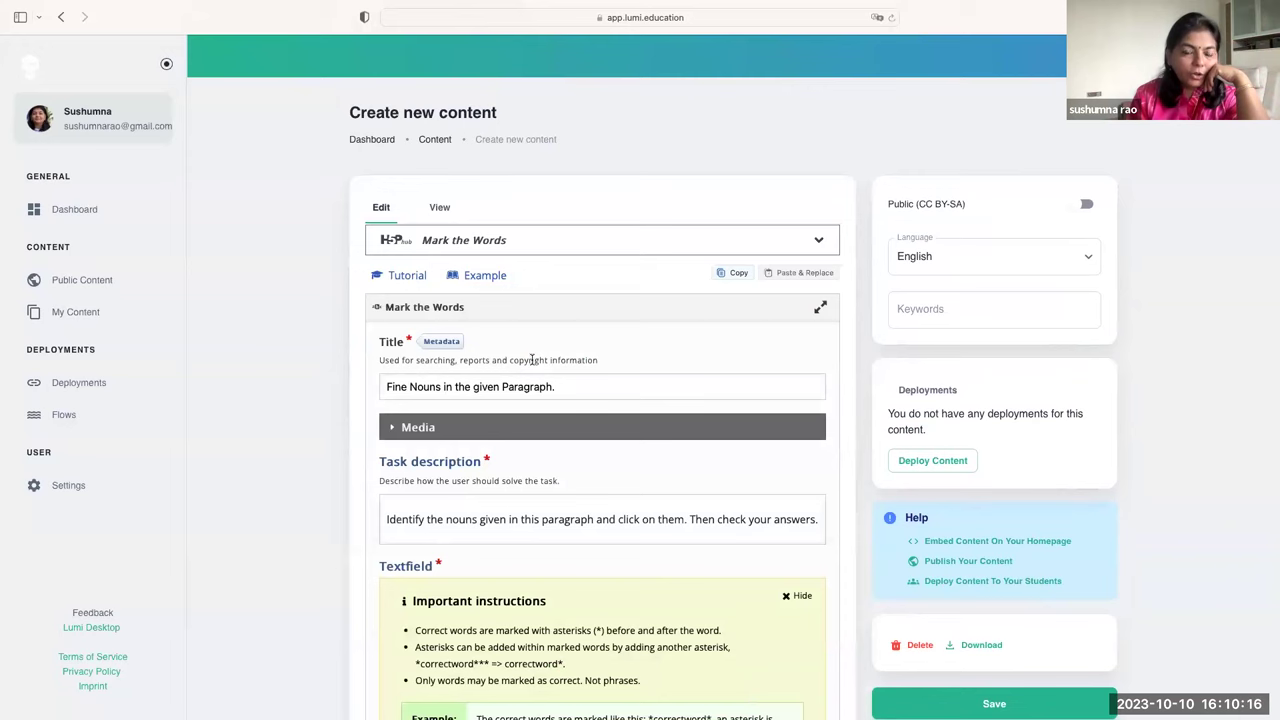
left_click(441, 341)
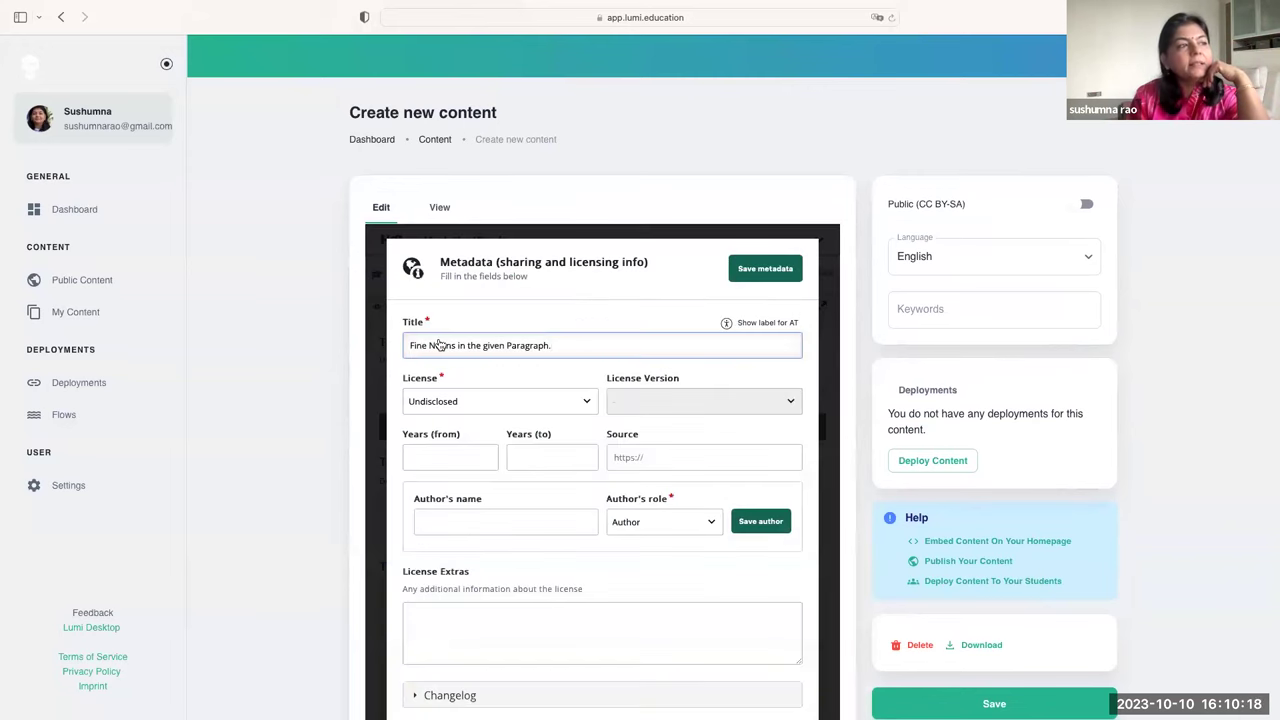
left_click(492, 400)
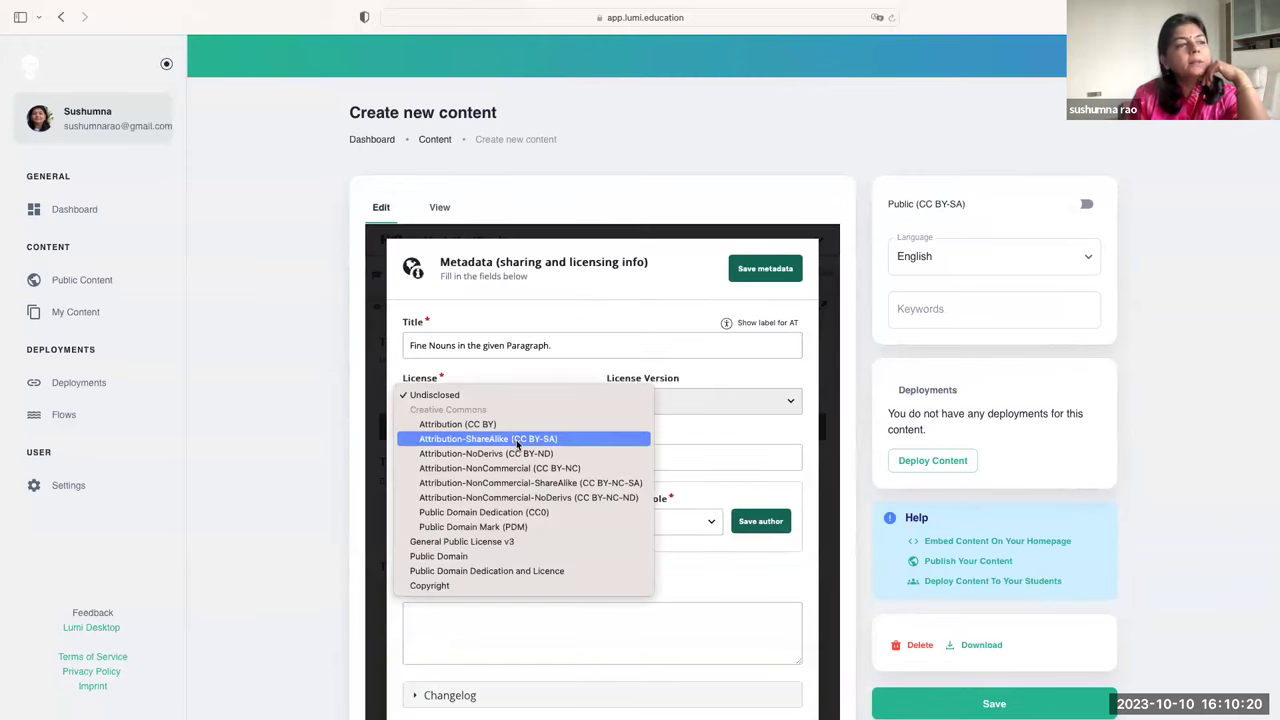
left_click(517, 440)
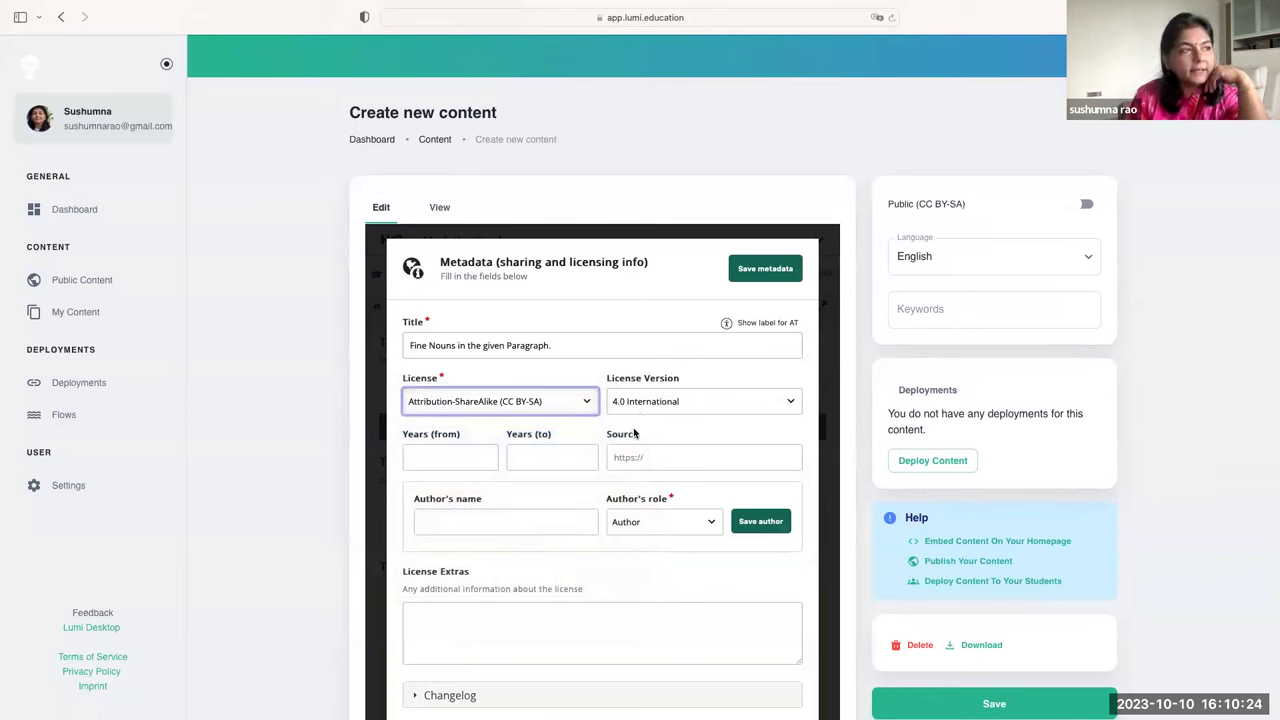
left_click(632, 452)
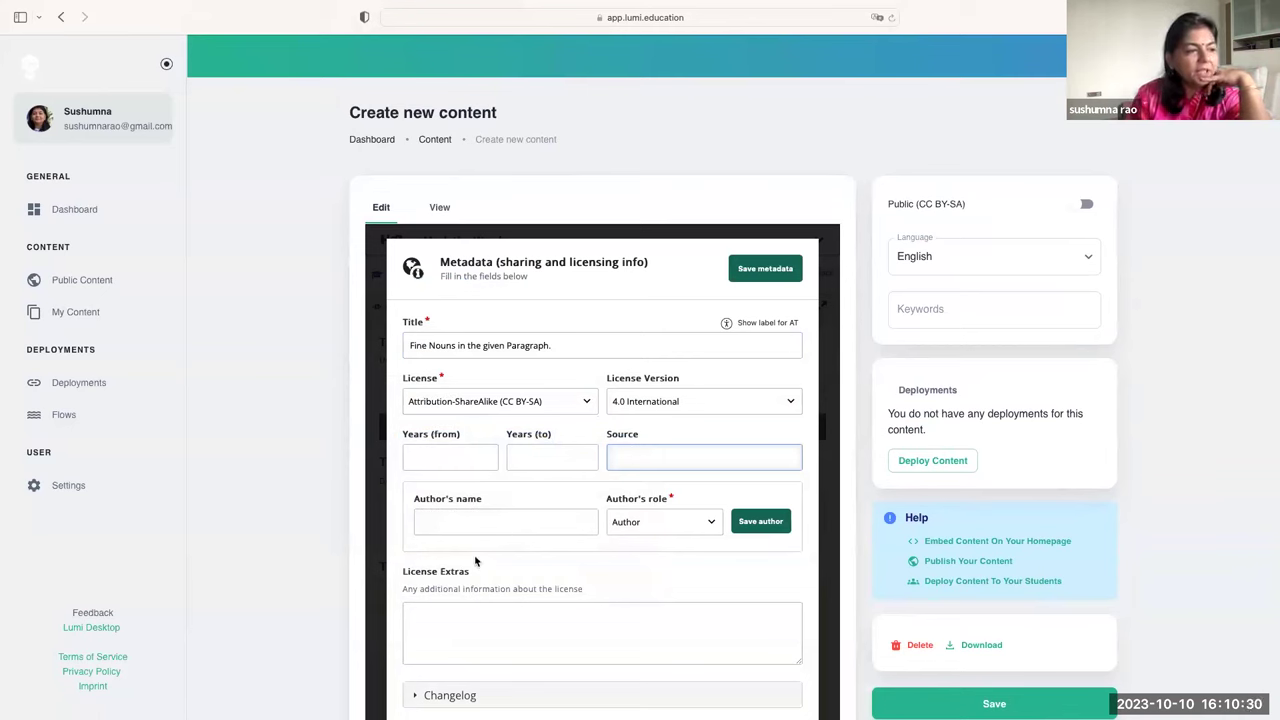
left_click(416, 613)
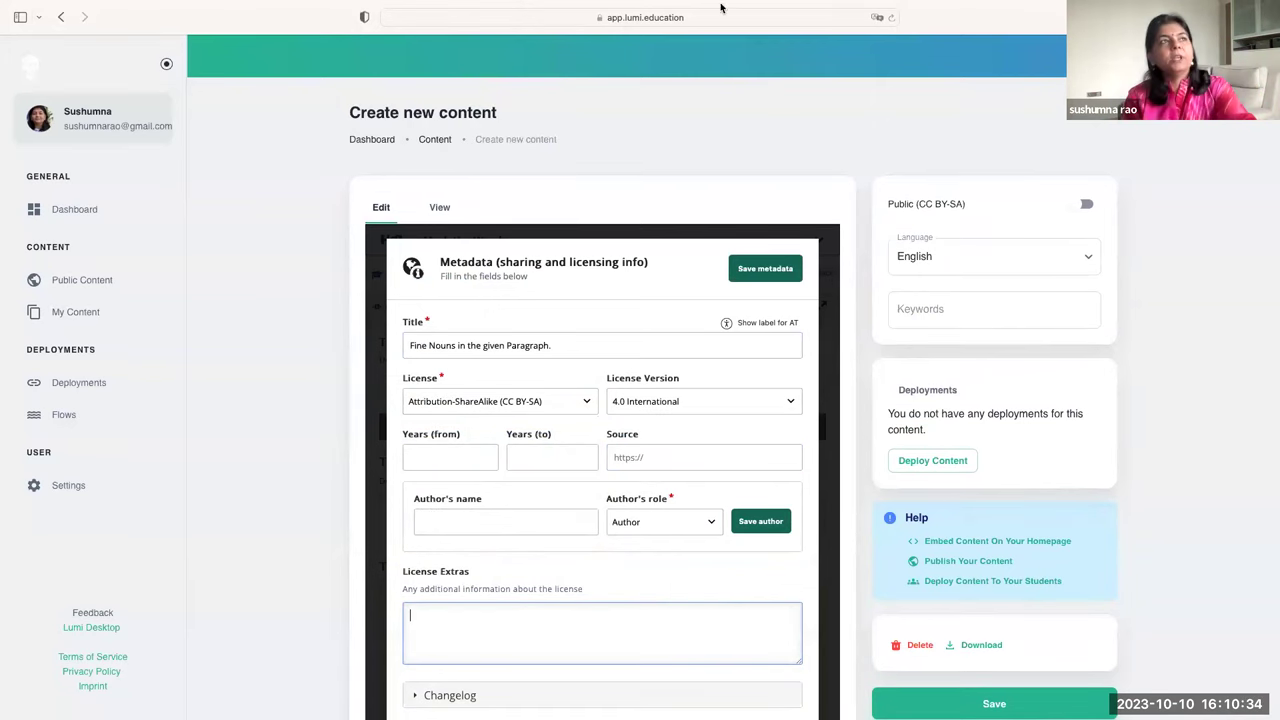
- Switch to the Wikibooks Nouns page in Chrome, check the license notice at its end and copy the page address
mouse_move(724, 8)
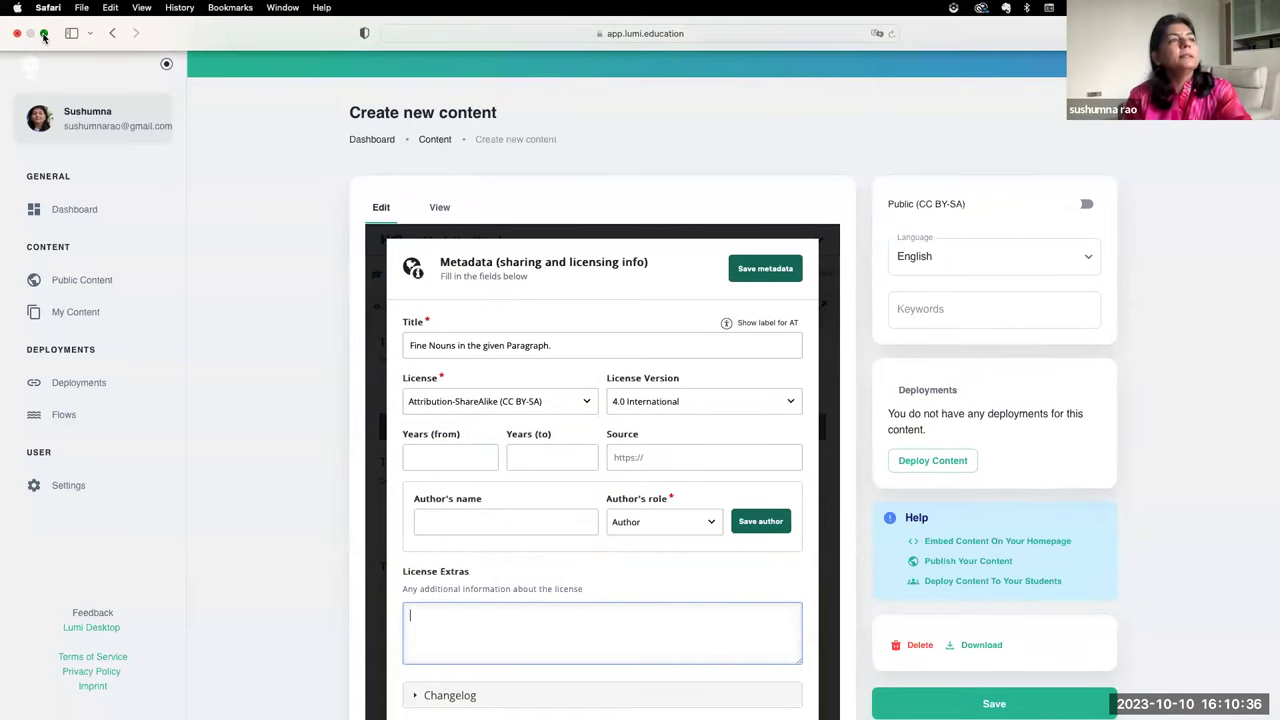
left_click(43, 36)
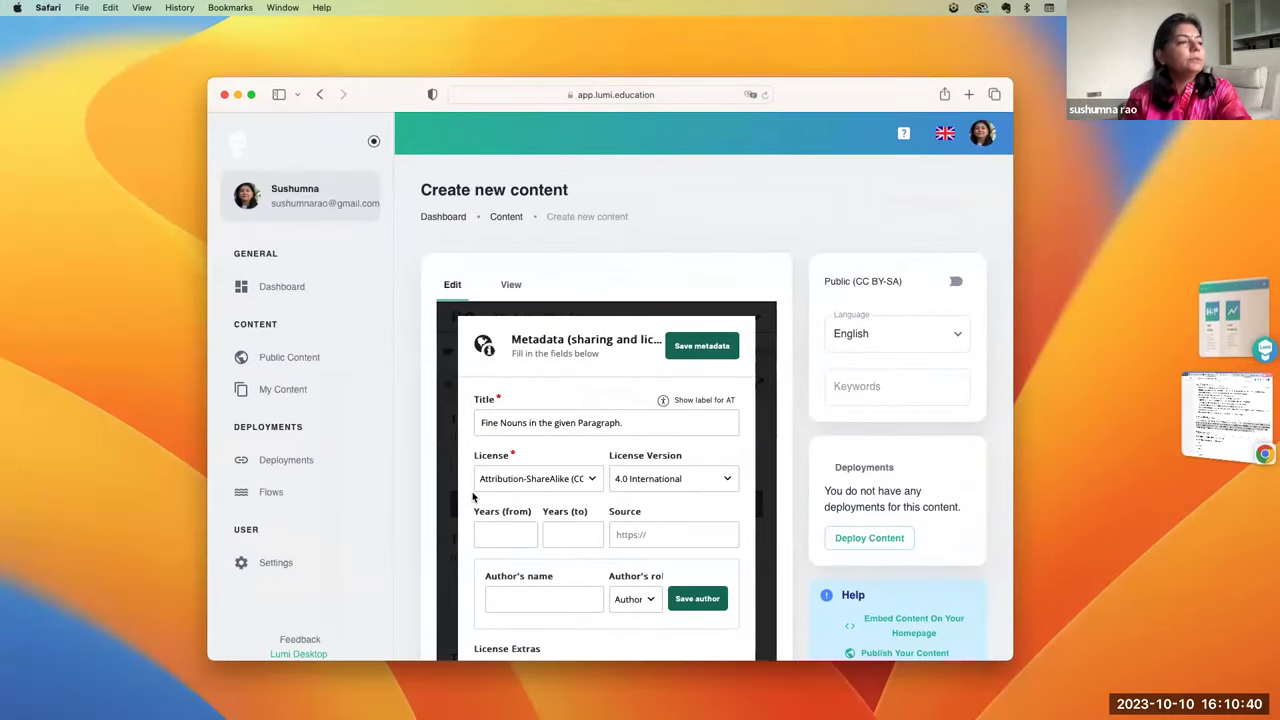
key("super+Tab")
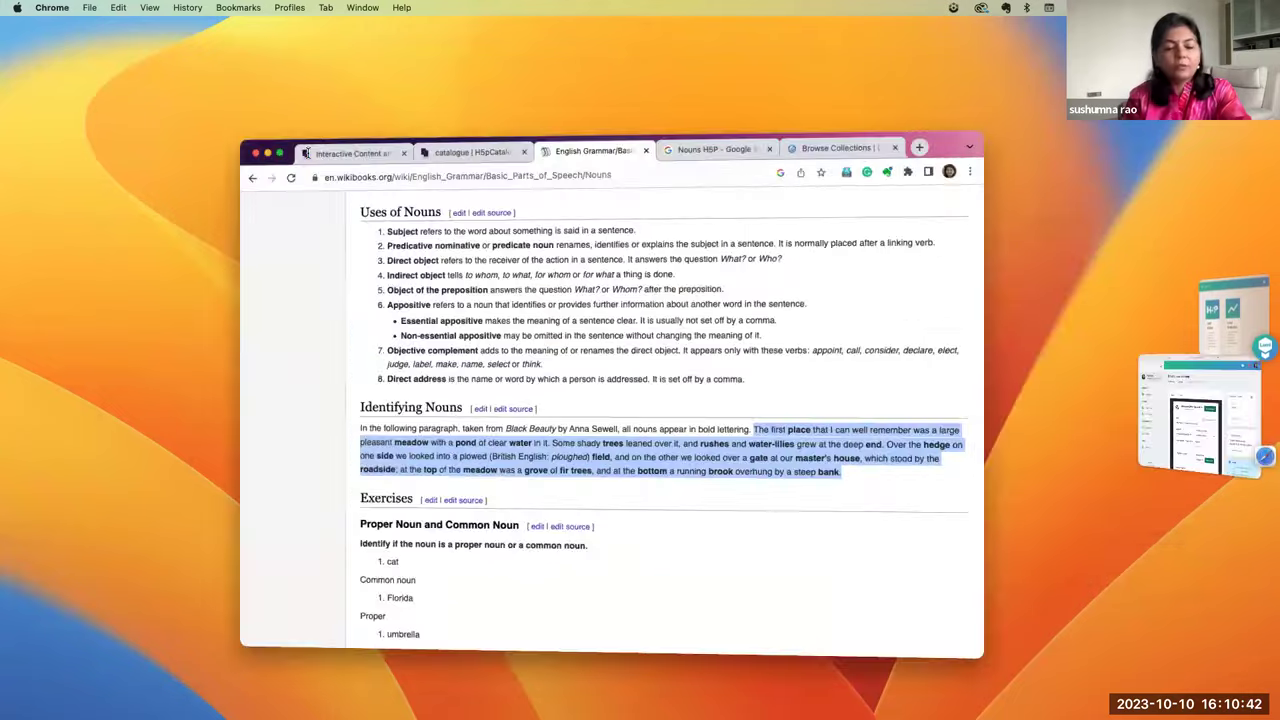
scroll(346, 444, "up", 10)
scroll(346, 444, "down", 20)
key("super+l")
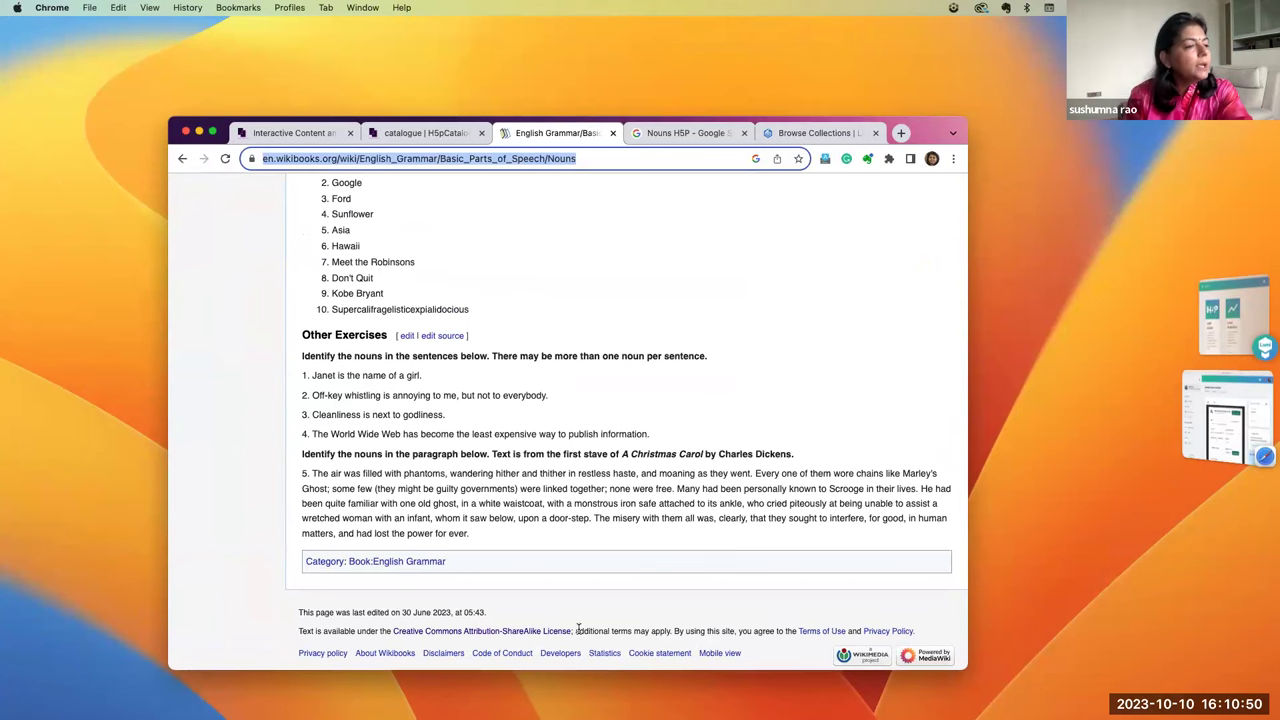
scroll(578, 630, "up", 2)
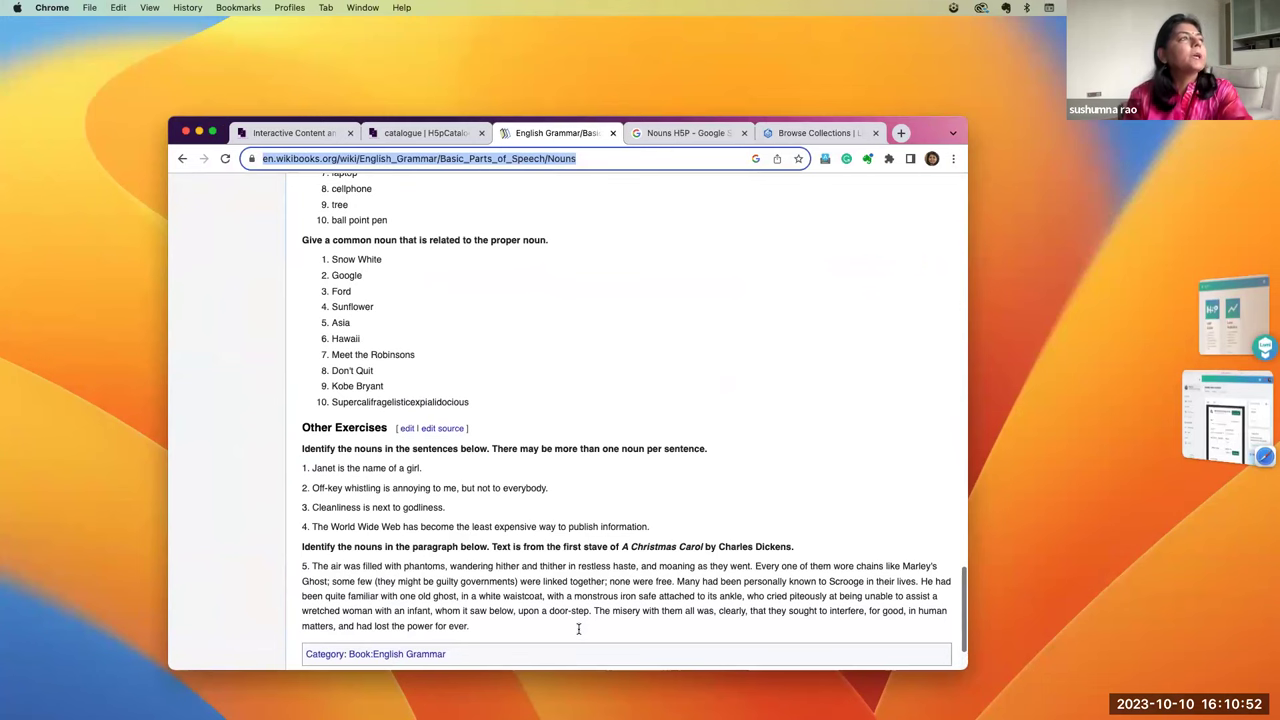
- Return to the Lumi metadata form in Safari and paste the Wikibooks page address as the source
left_click(1244, 405)
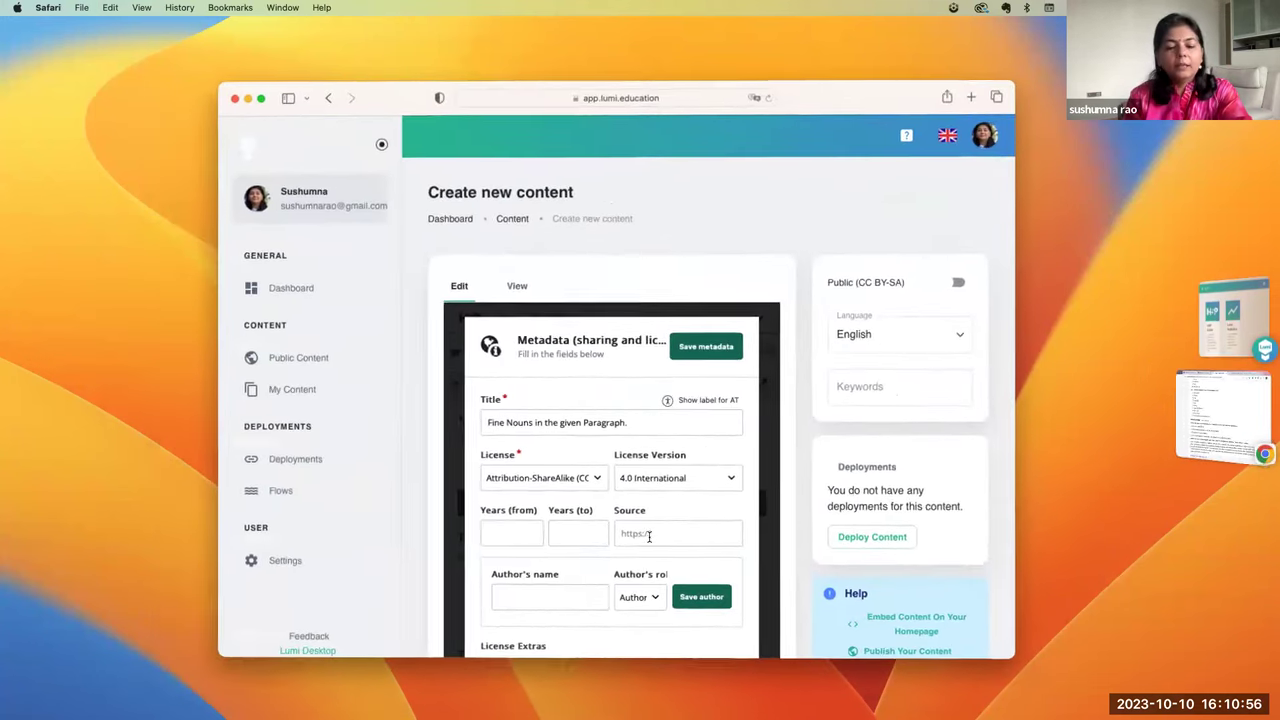
left_click(649, 537)
key("super+v")
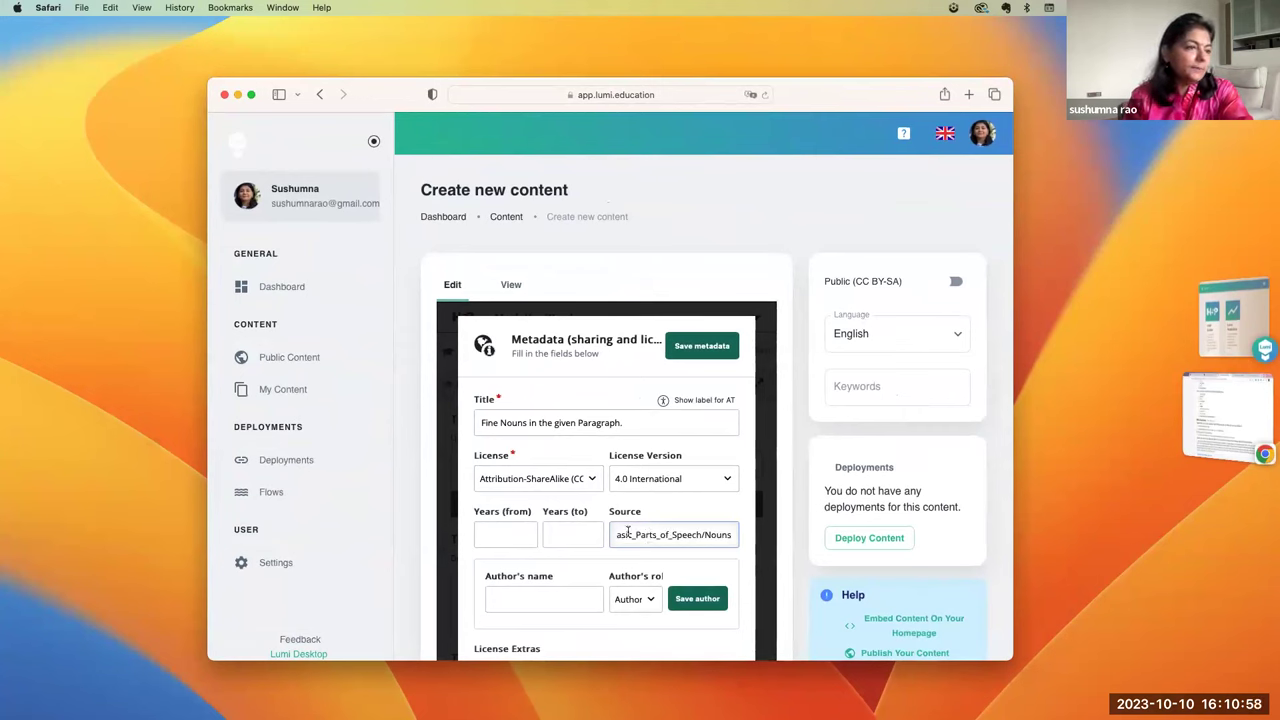
- Add Wikibooks with the role Author to the metadata, and save both the metadata and the content
left_click(508, 598)
type("Wikibooks")
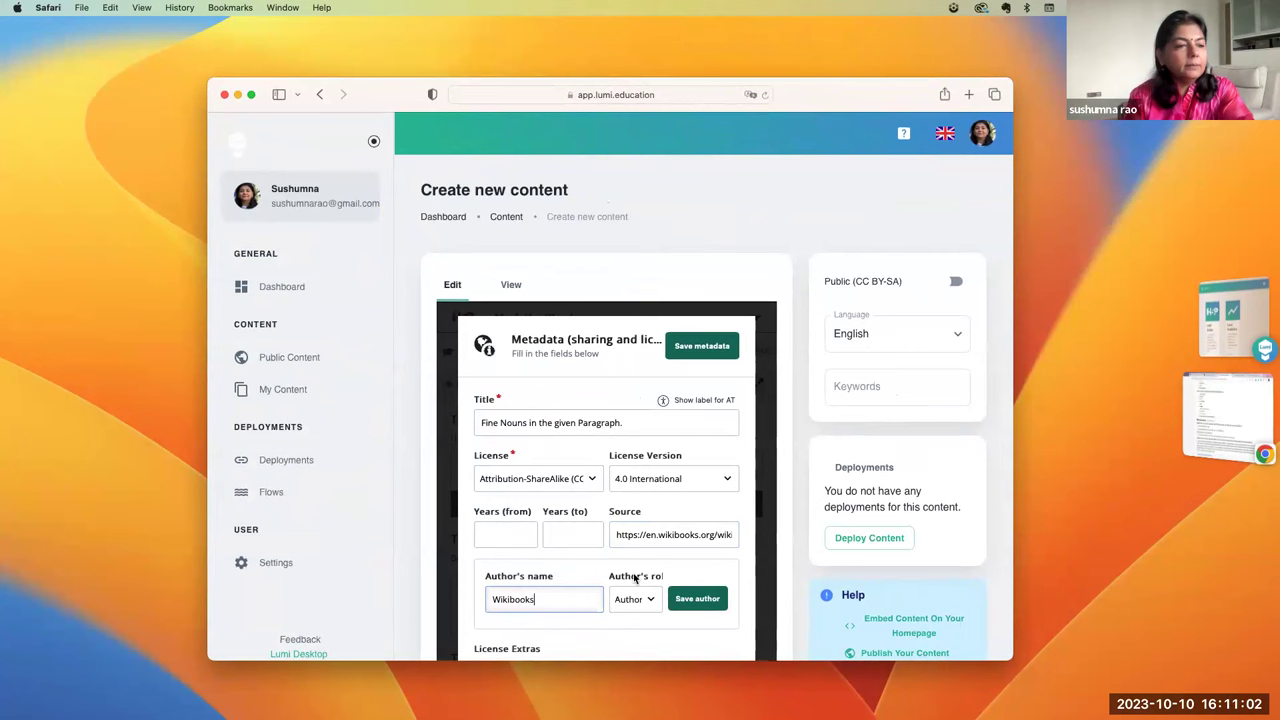
left_click(697, 598)
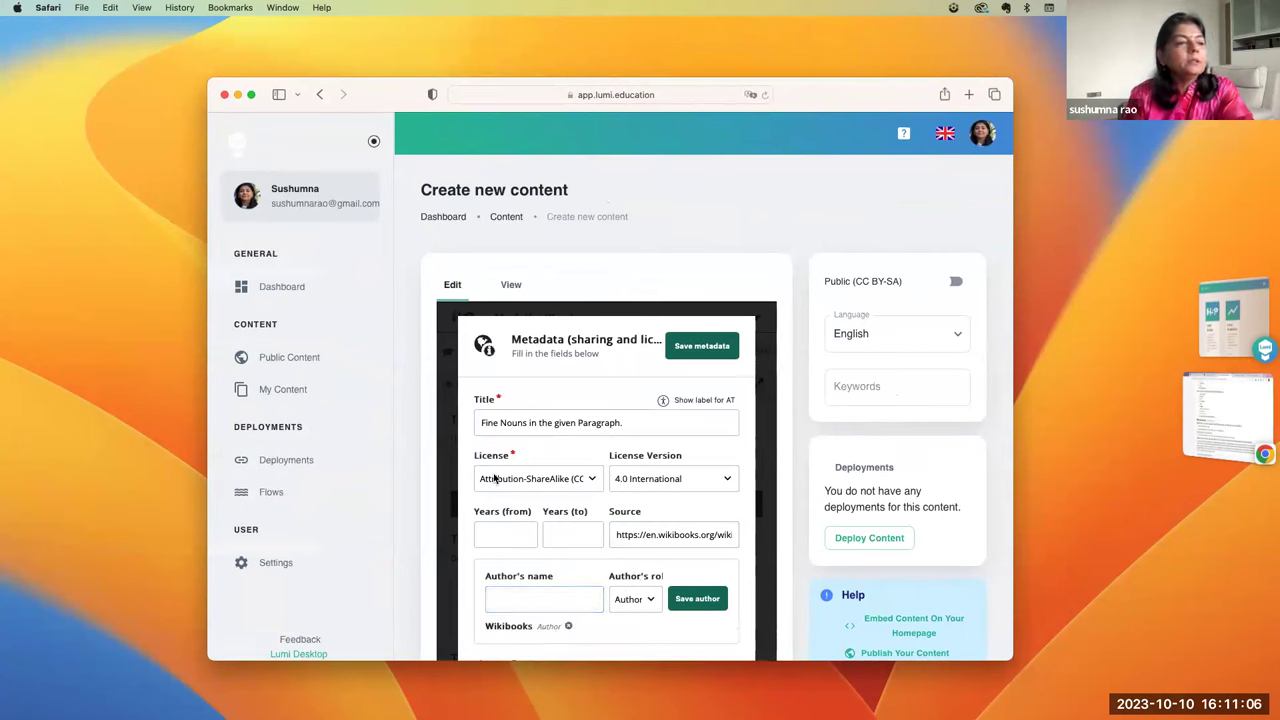
left_click(688, 350)
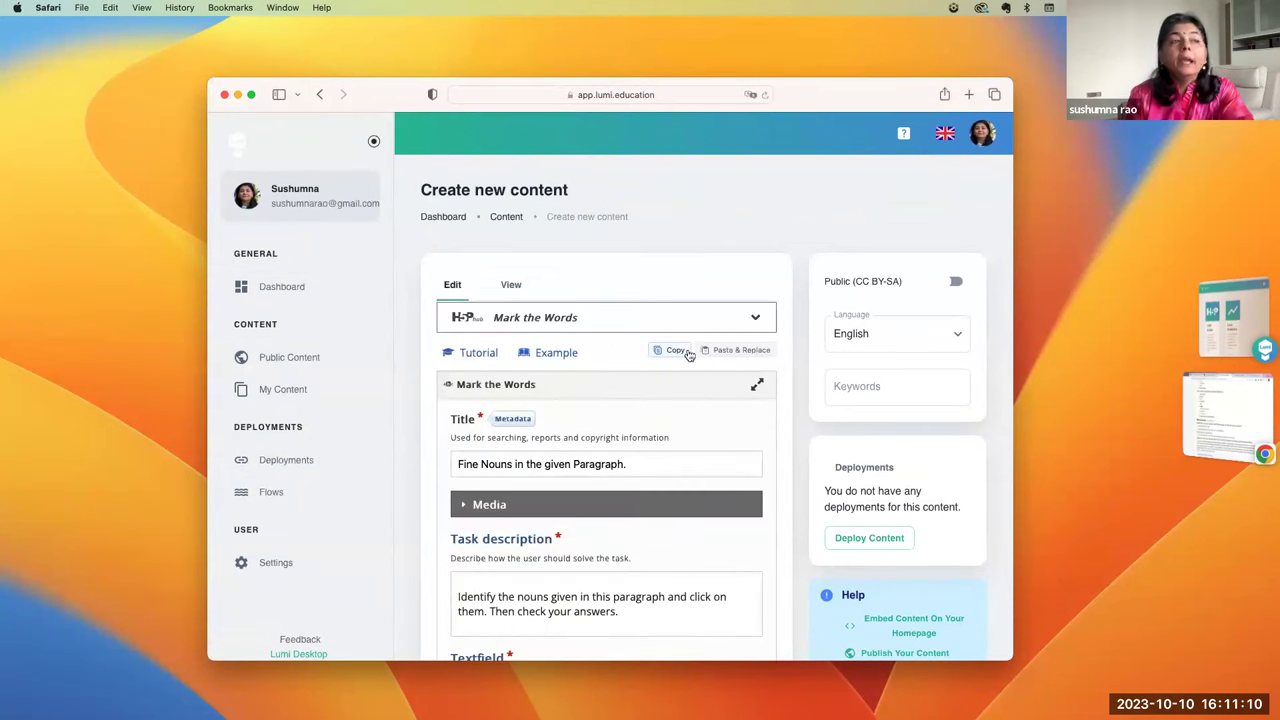
scroll(688, 354, "down", 5)
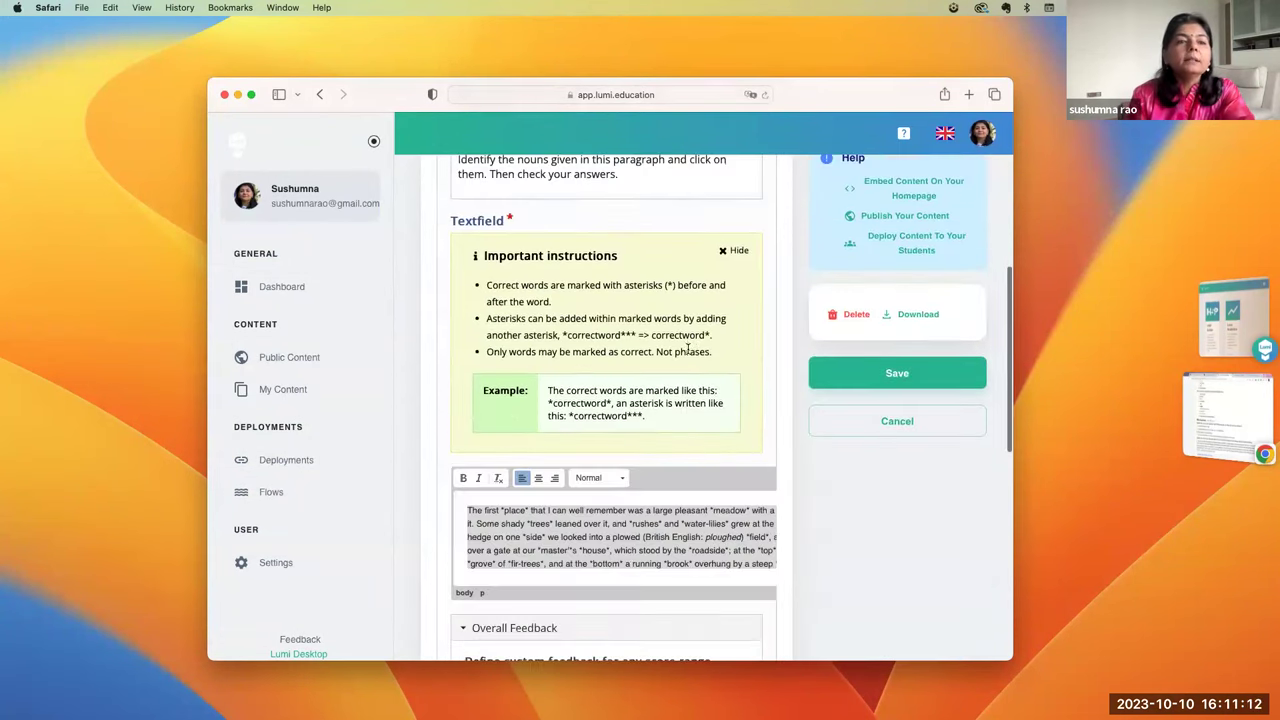
left_click(877, 376)
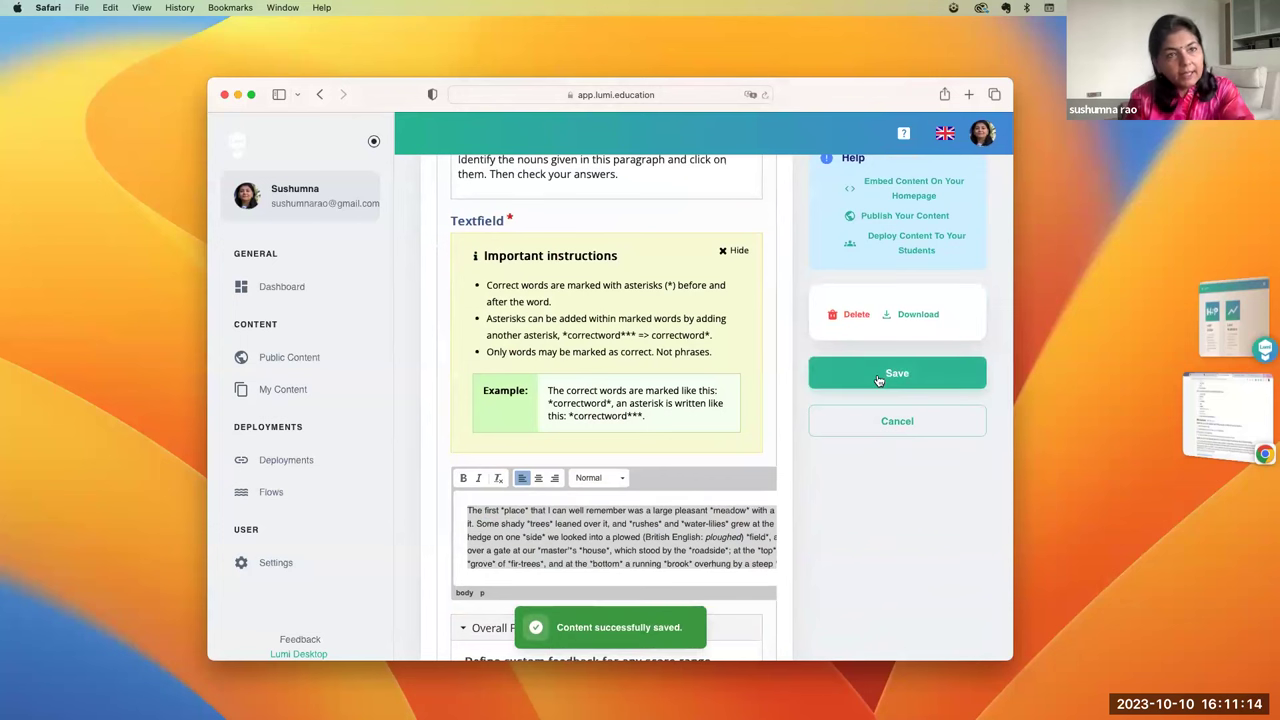
- Publish the exercise publicly under Attribution-ShareAlike (CC BY-SA), agreeing to the terms of service and assuring the copyright clearance
scroll(846, 220, "up", 3)
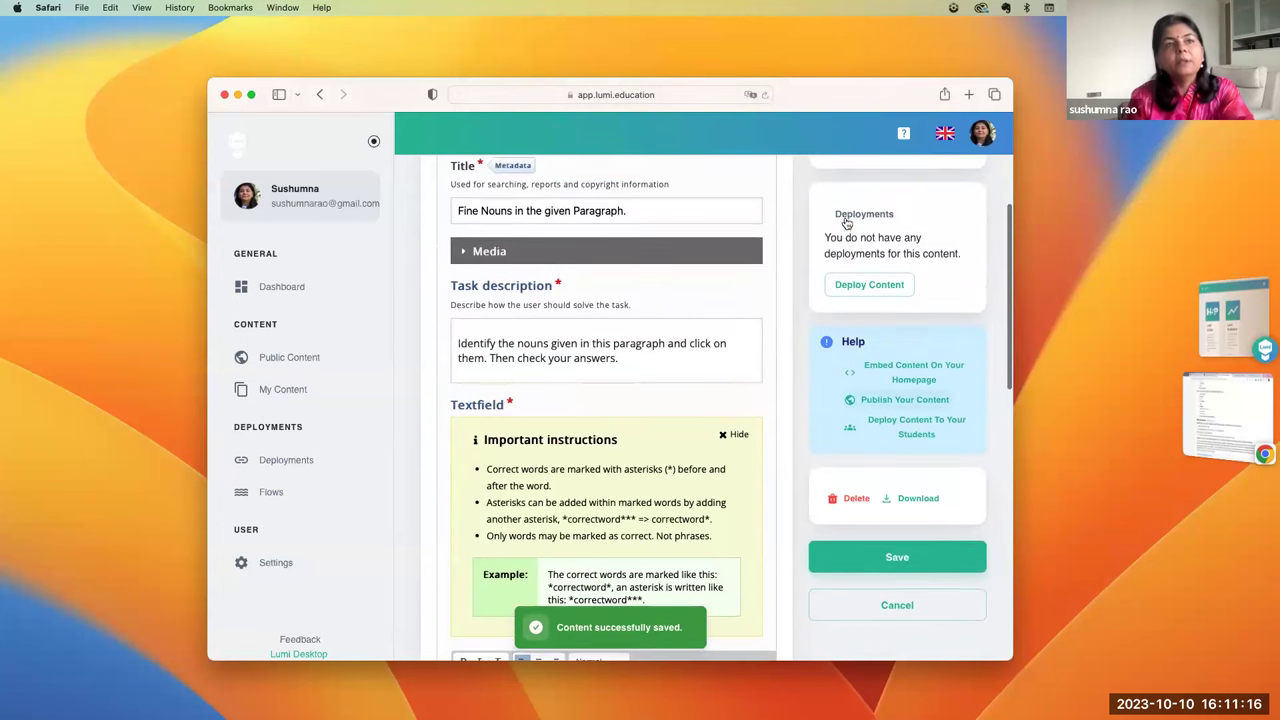
scroll(846, 216, "up", 3)
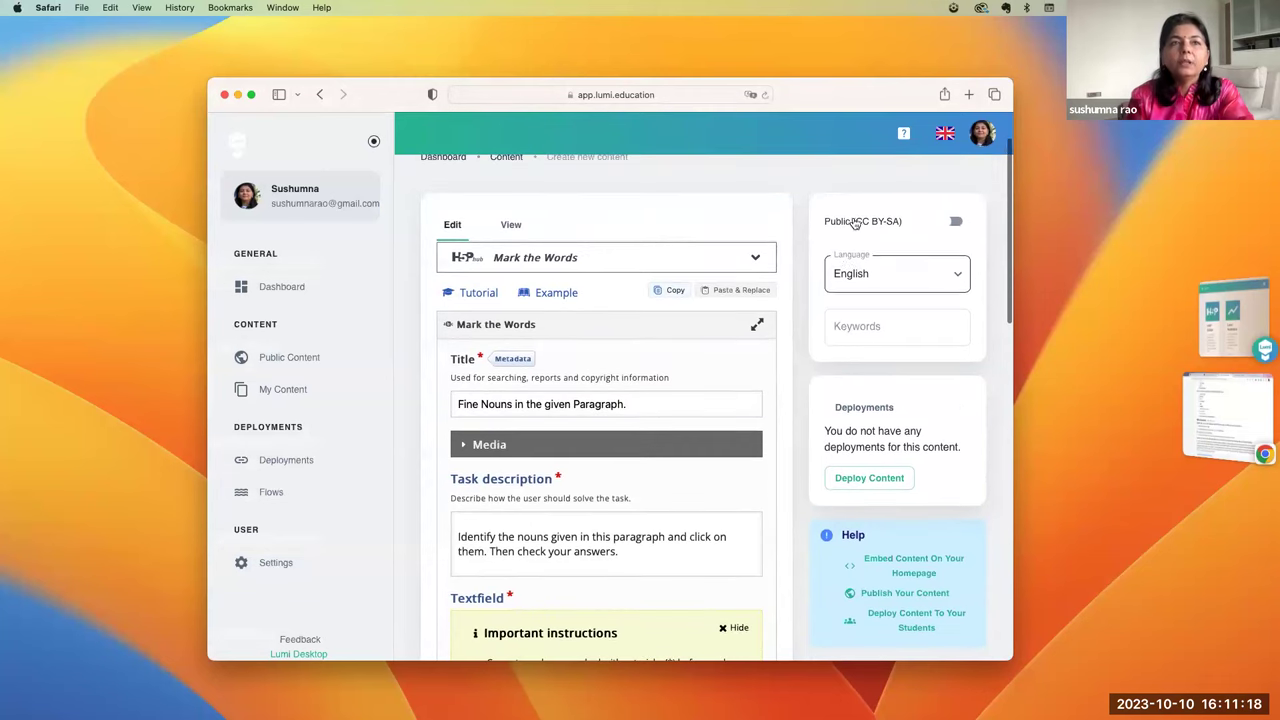
left_click(960, 224)
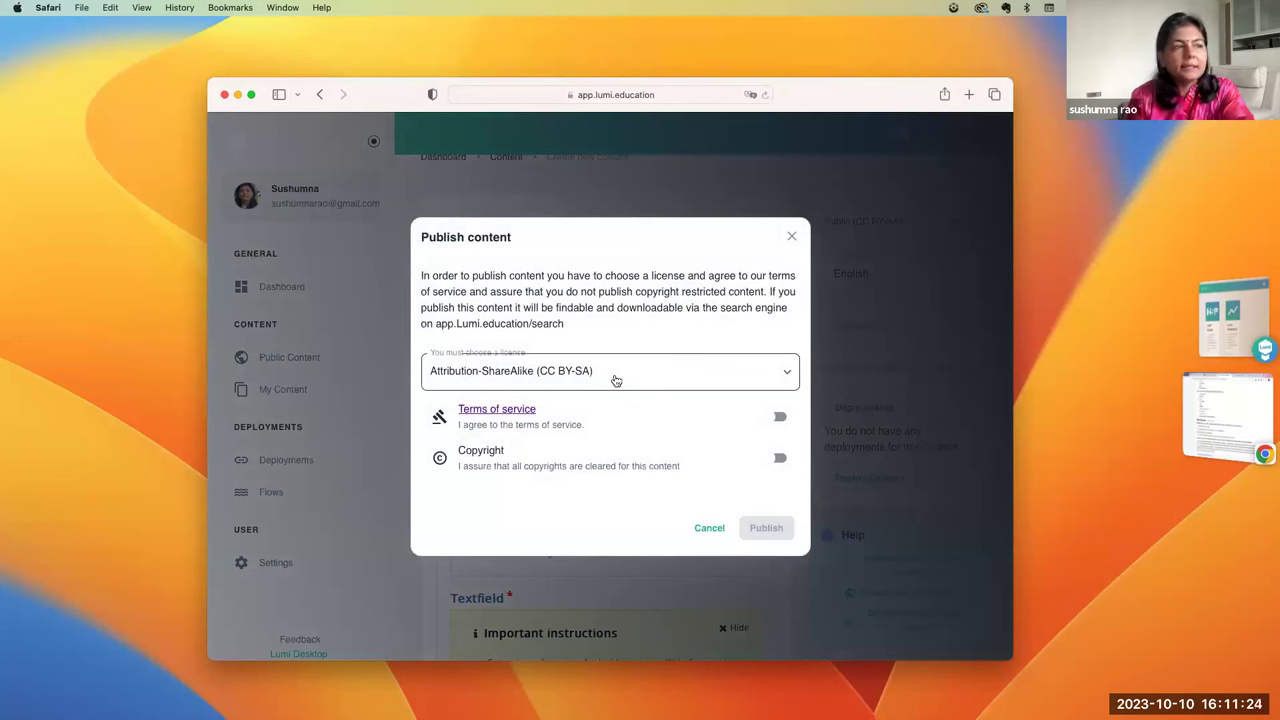
left_click(772, 418)
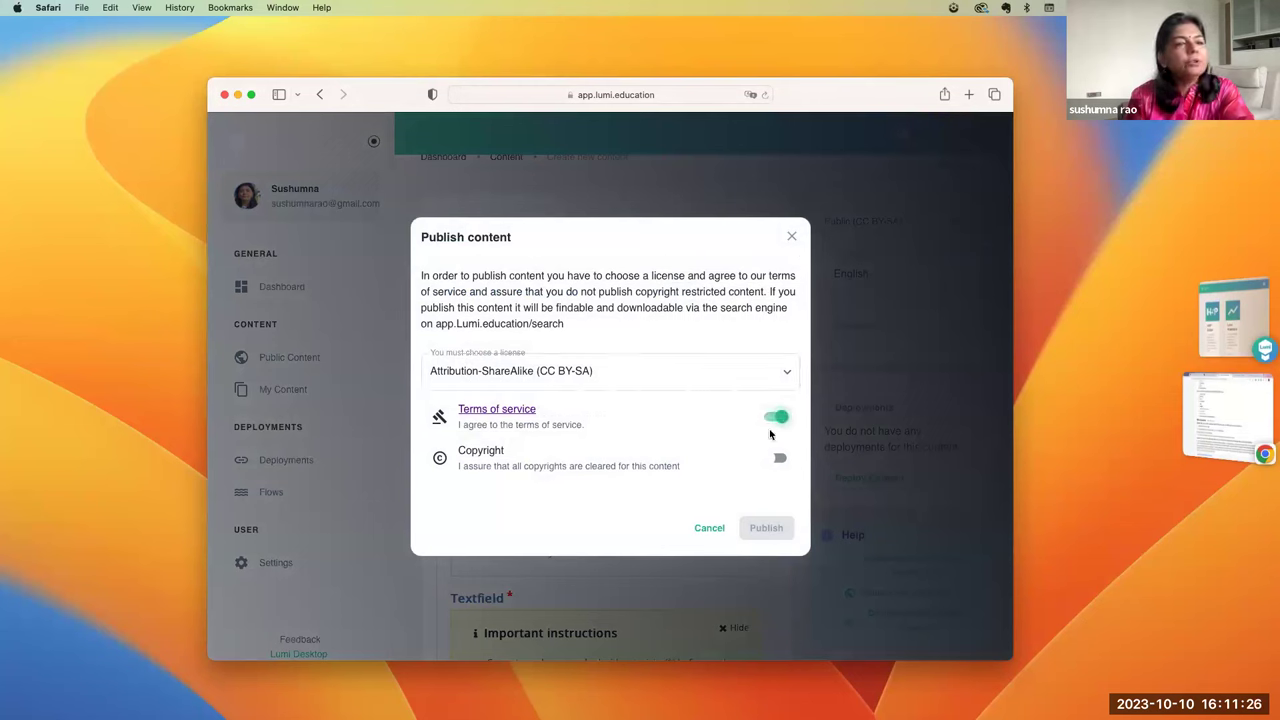
left_click(777, 458)
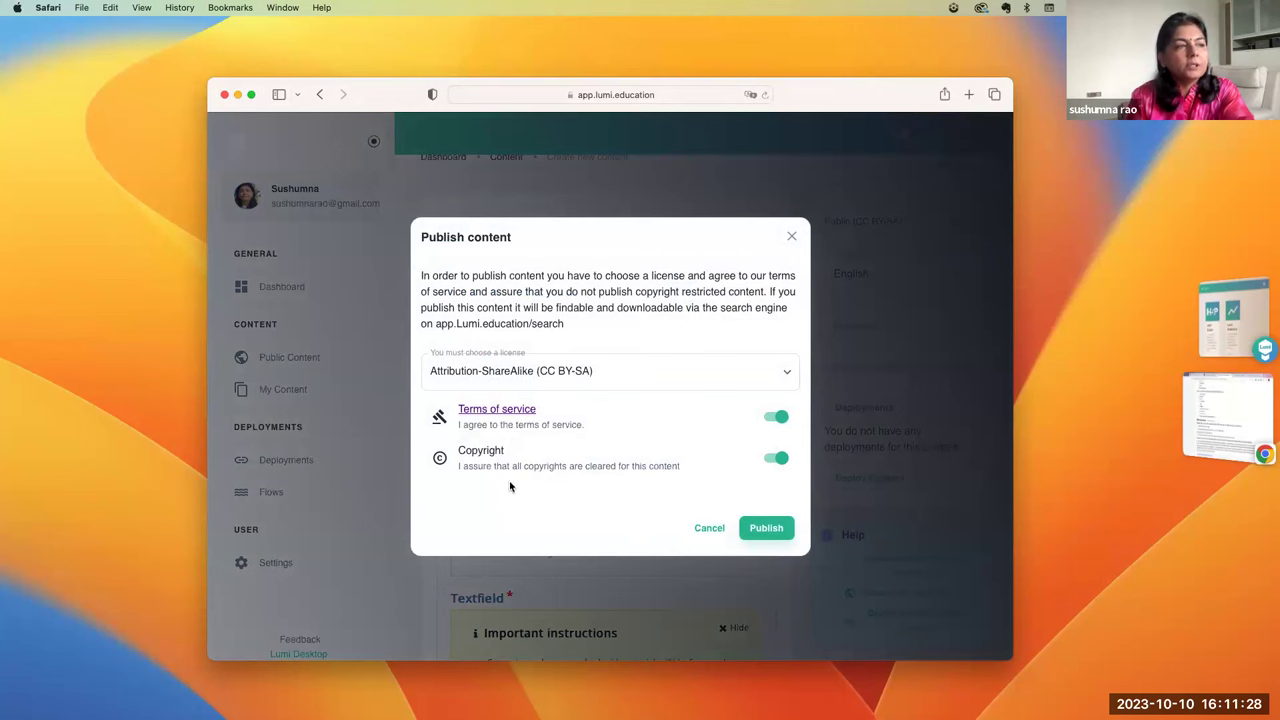
left_click(766, 528)
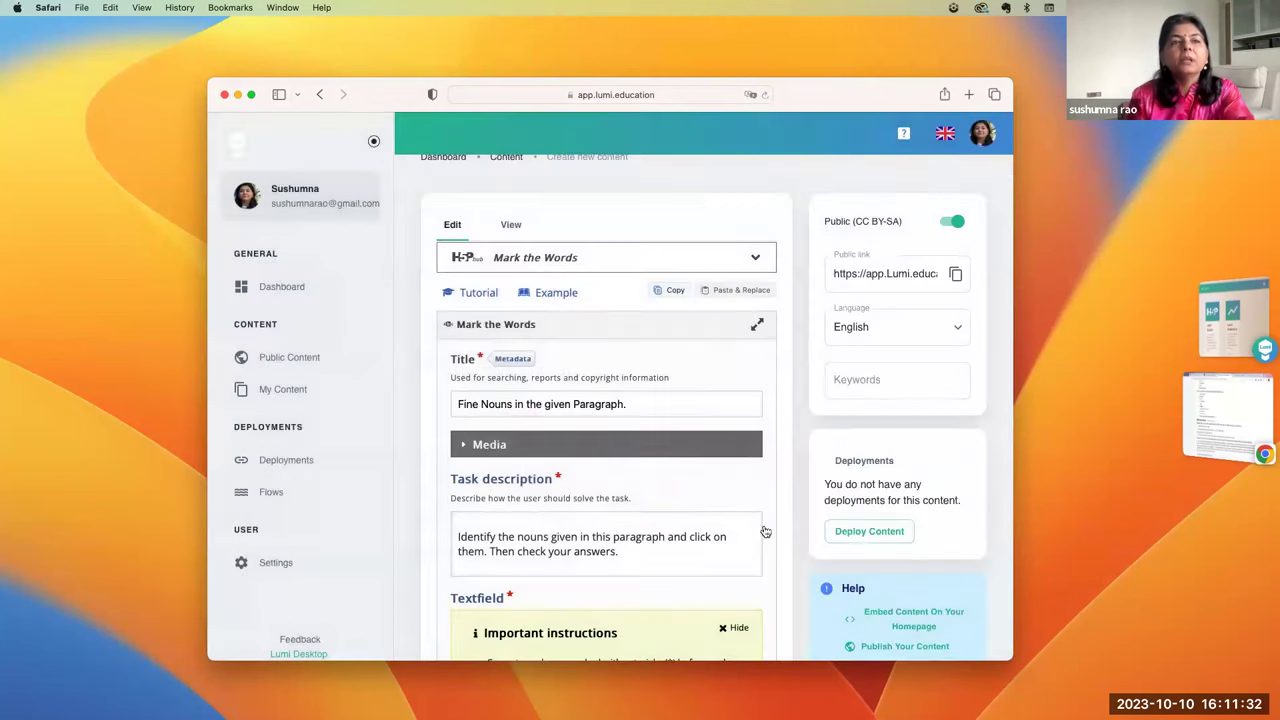
- Copy the public link of the published exercise
scroll(864, 397, "down", 6)
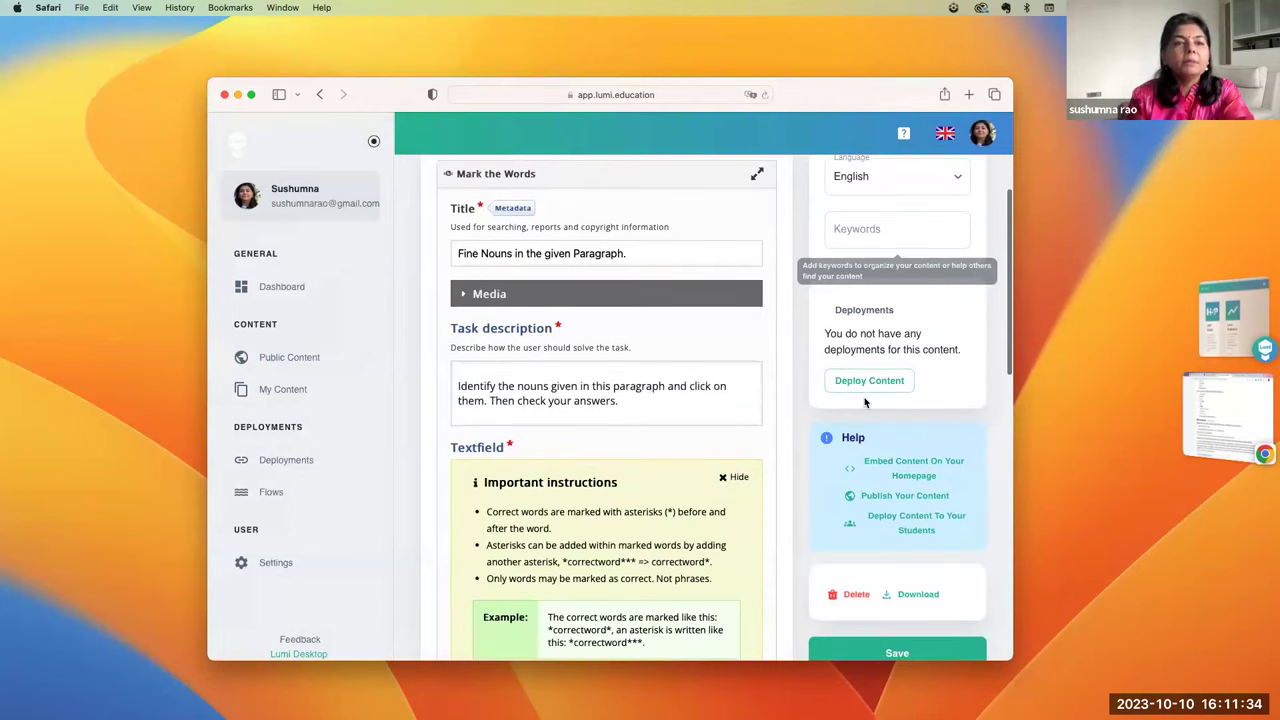
scroll(865, 402, "down", 3)
scroll(865, 402, "up", 8)
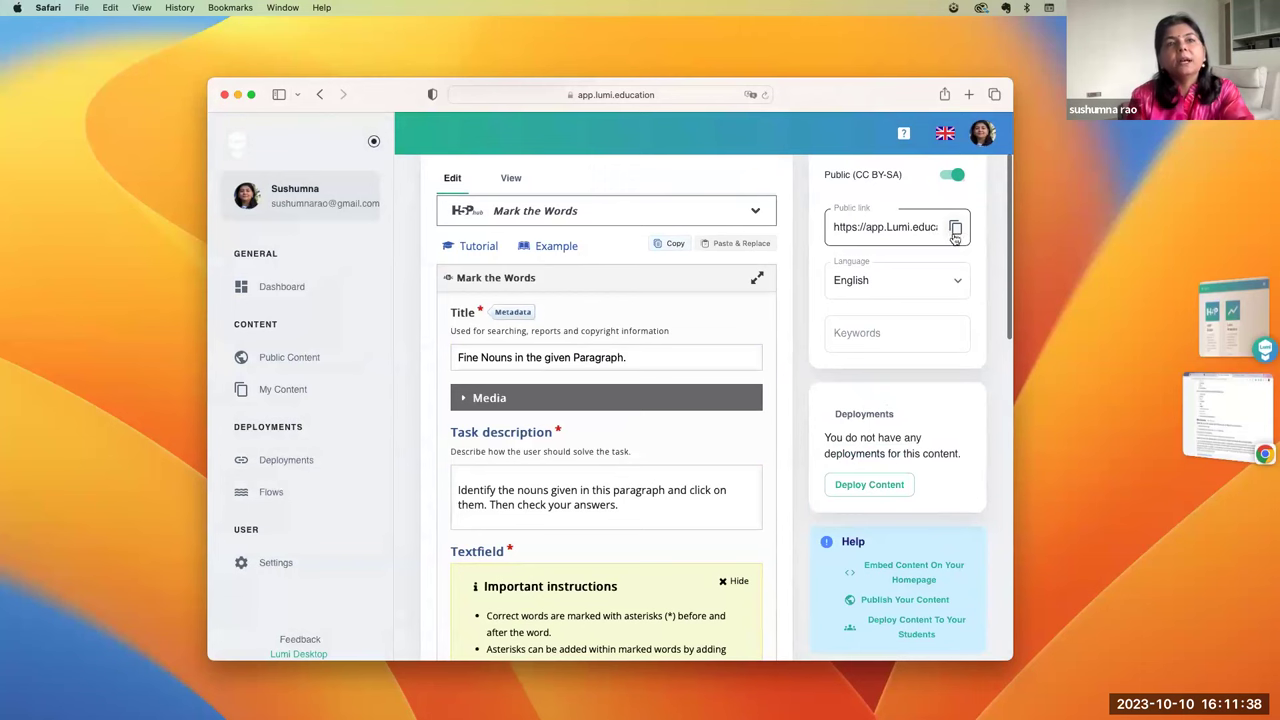
left_click(955, 229)
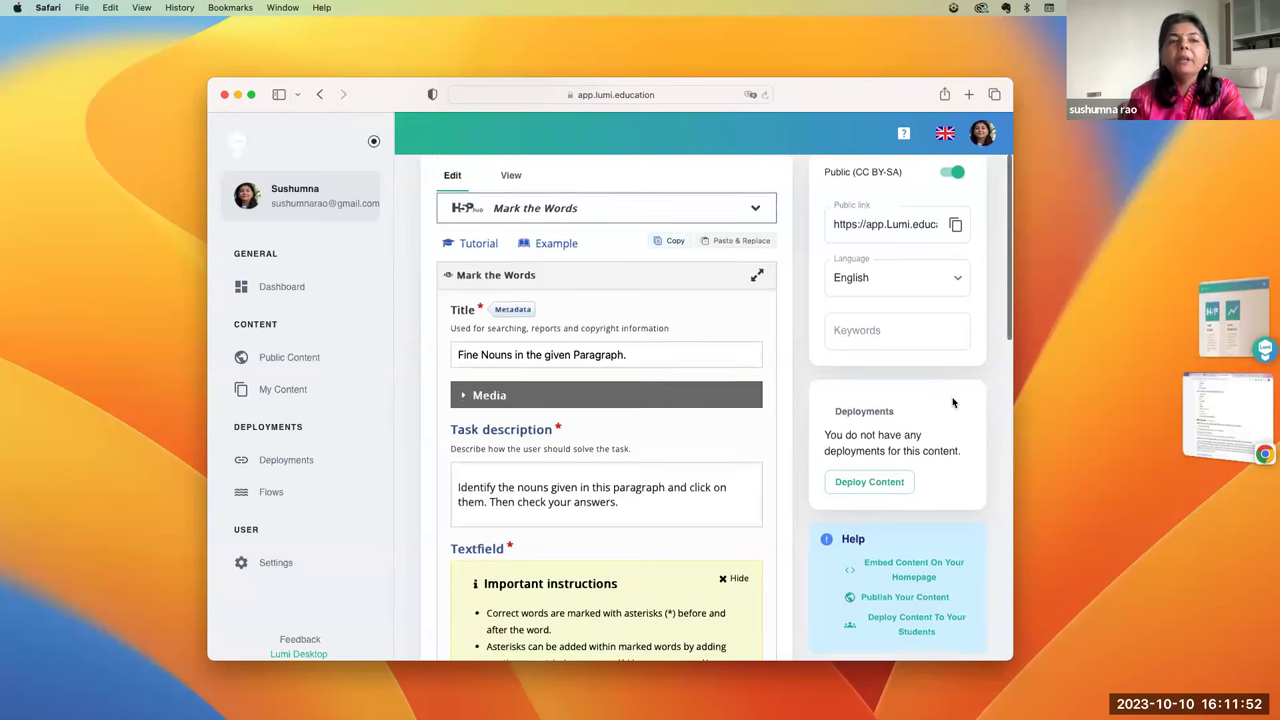
- Start a deployment of the exercise and name it "Nouns for K12"
scroll(952, 402, "down", 4)
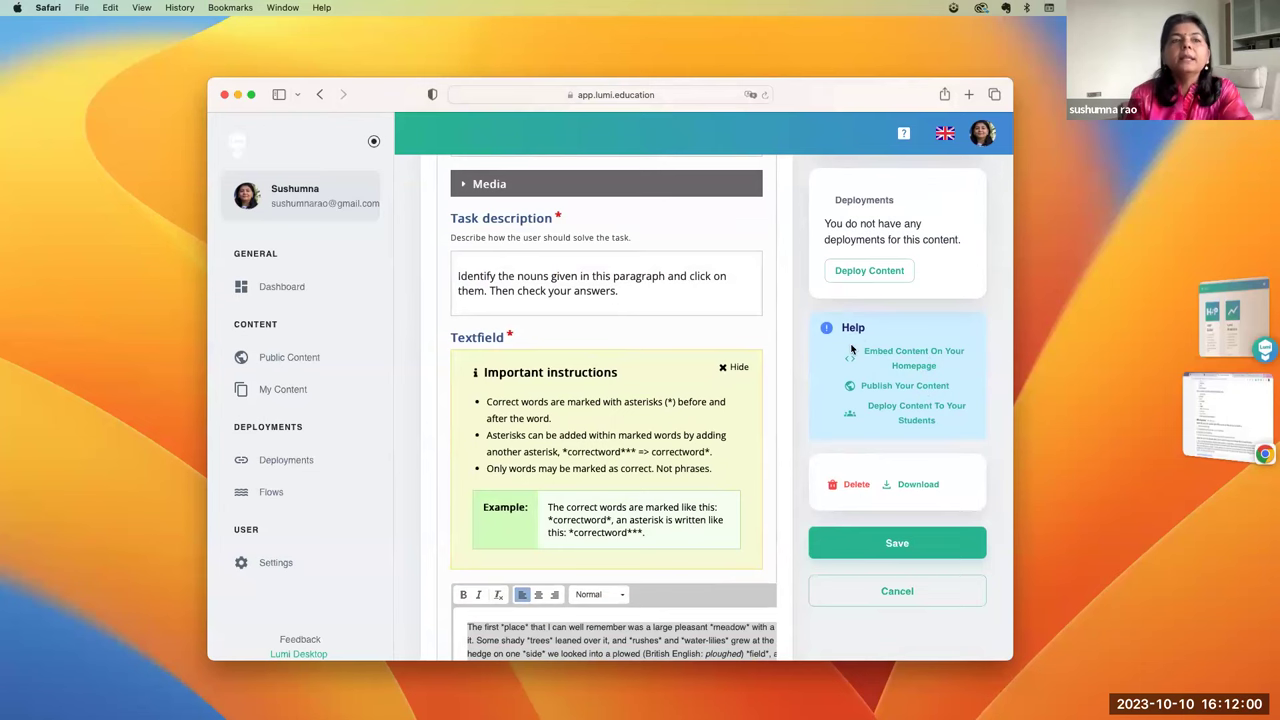
scroll(878, 408, "down", 2)
scroll(877, 403, "up", 1)
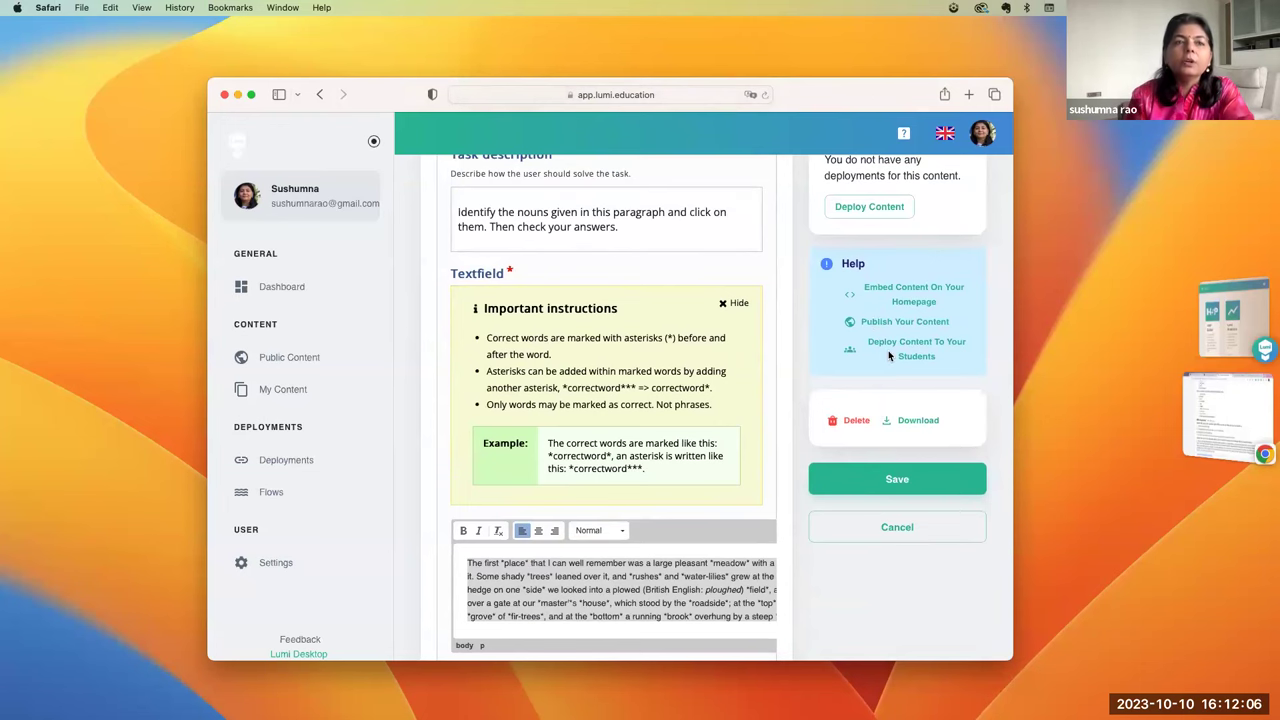
scroll(888, 350, "up", 3)
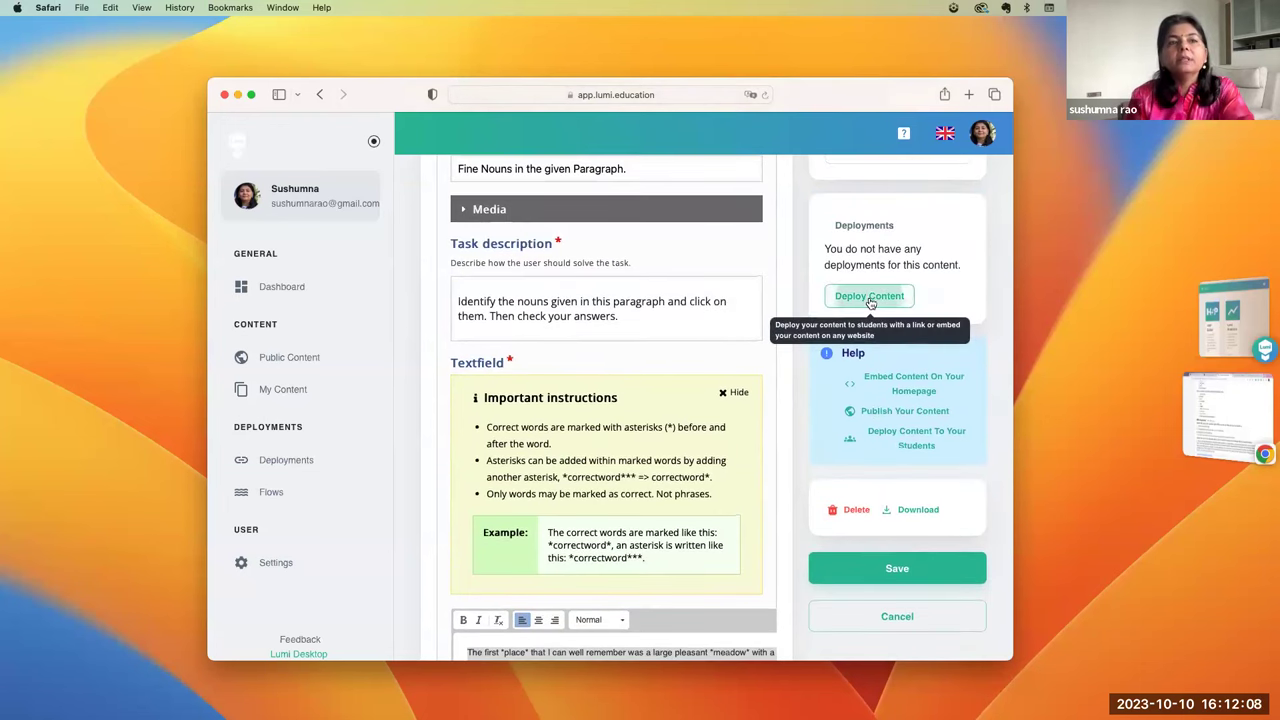
left_click(869, 297)
left_click(431, 213)
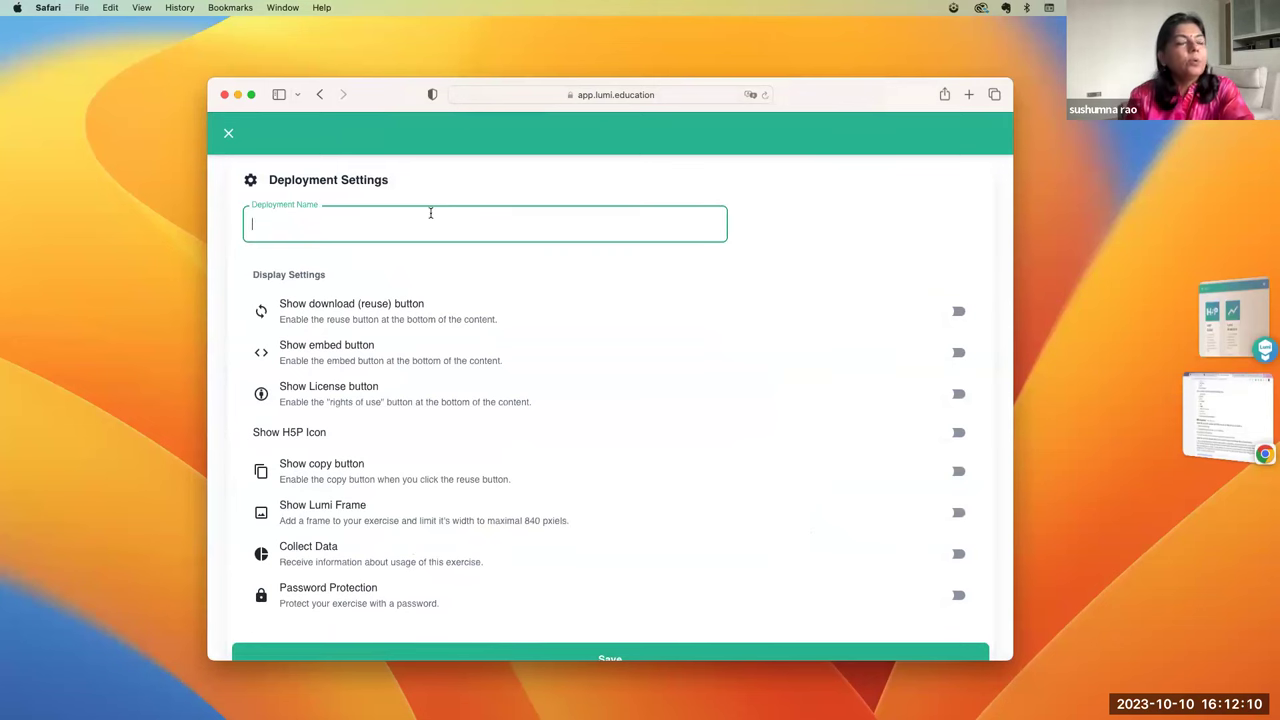
type("Nouns")
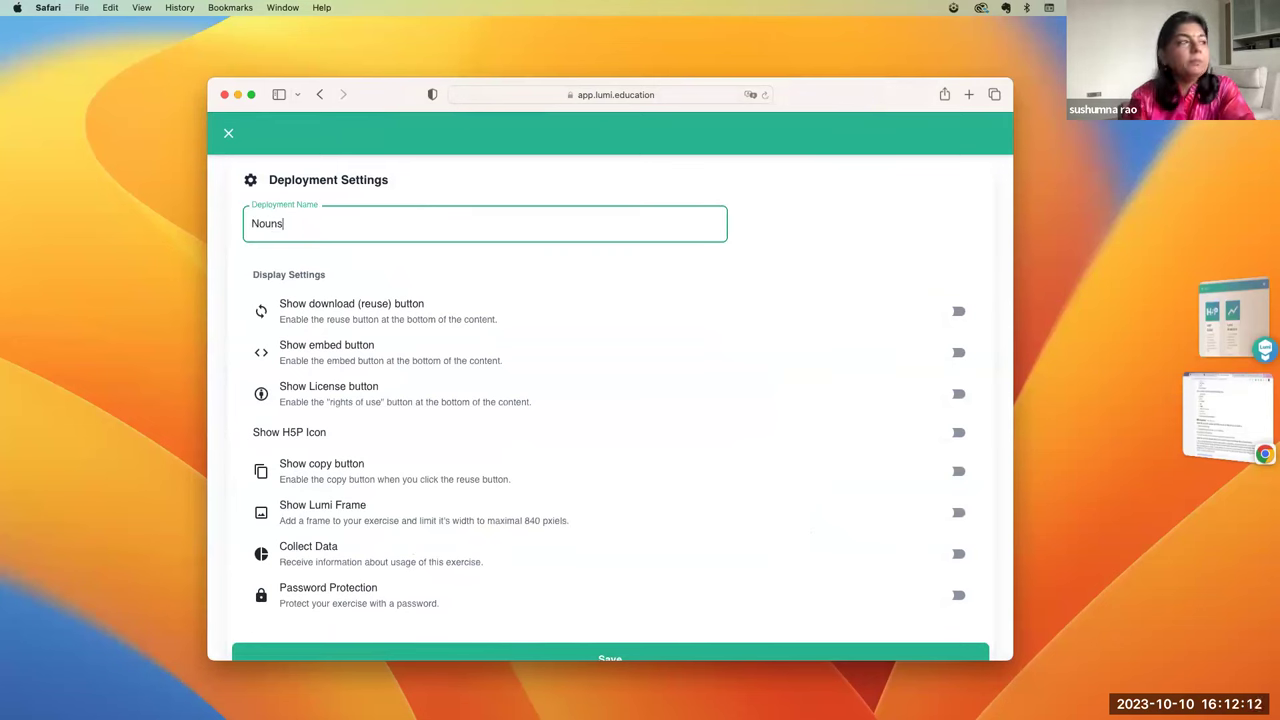
type(" for")
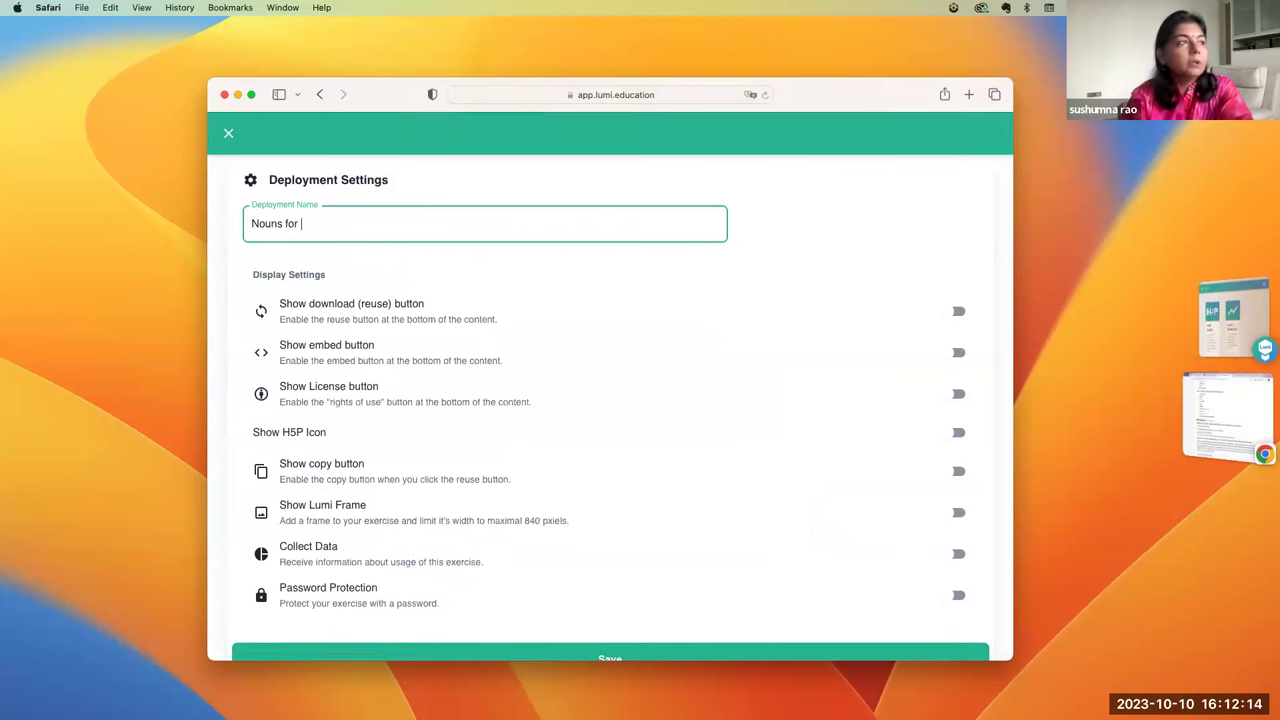
type(" K12")
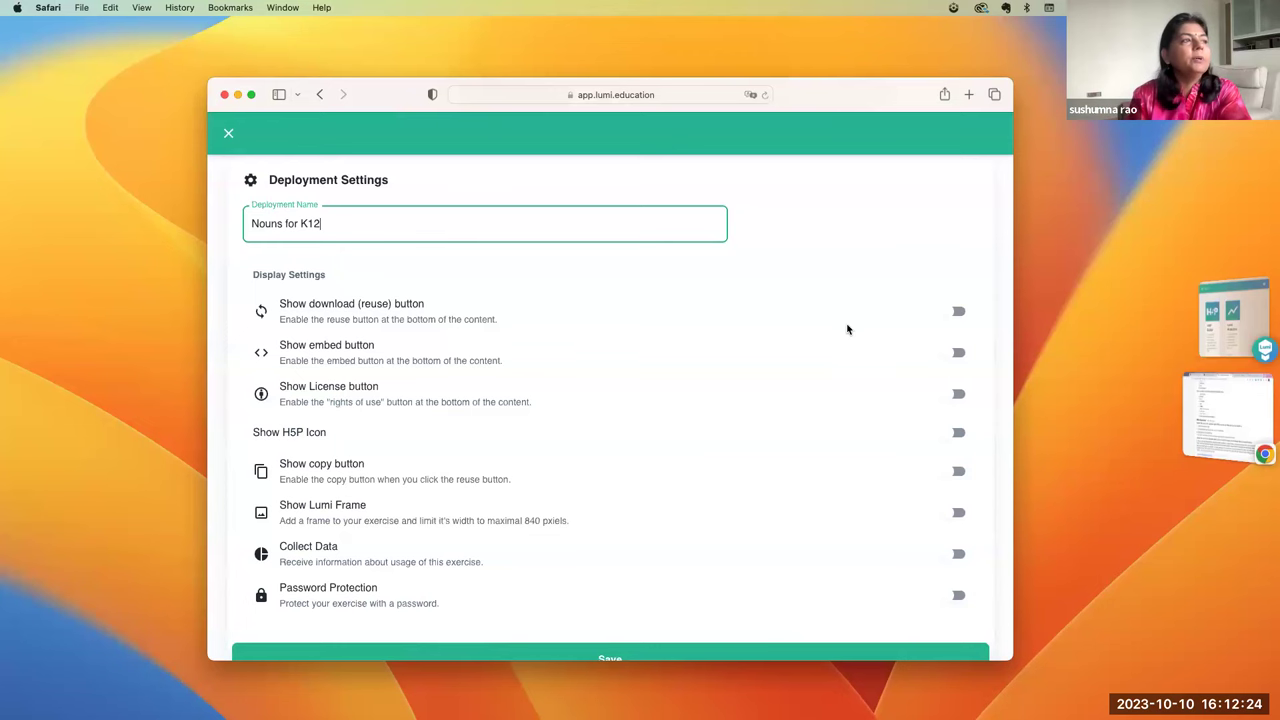
- Enable the download (reuse), embed and License buttons and the H5P icon for the deployment, and save its settings
left_click_drag(279, 303, 453, 305)
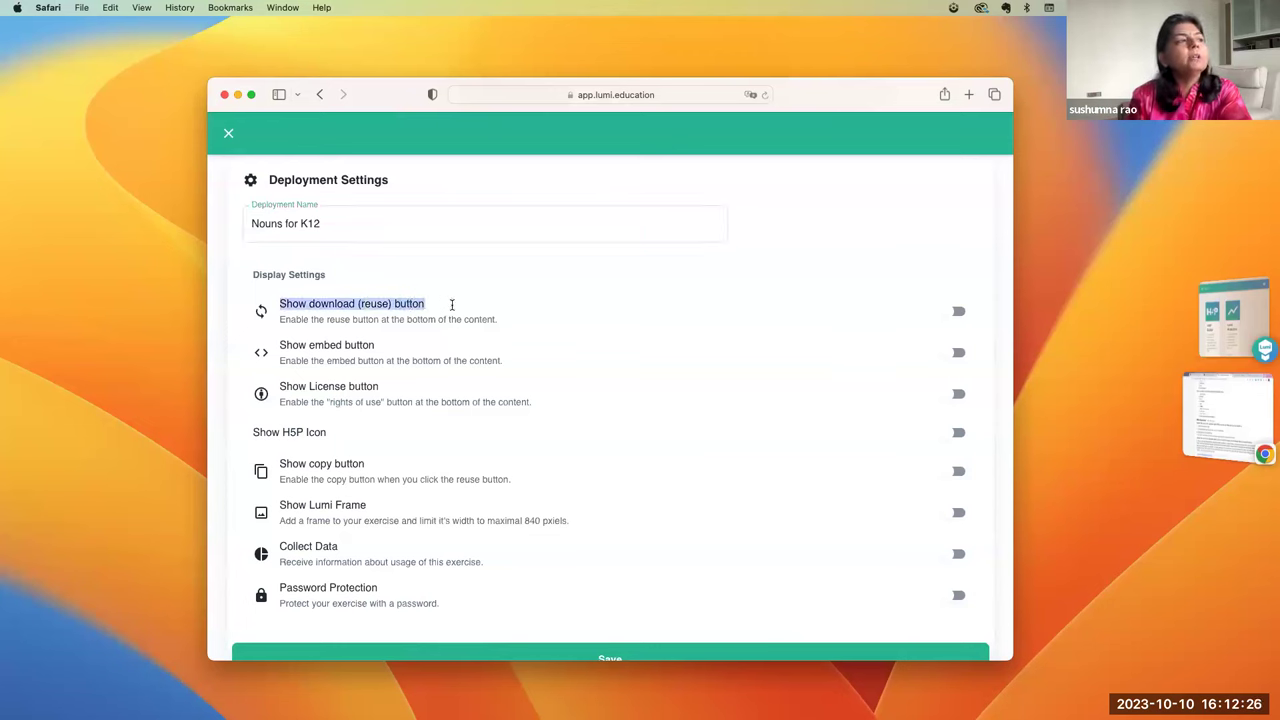
left_click(961, 313)
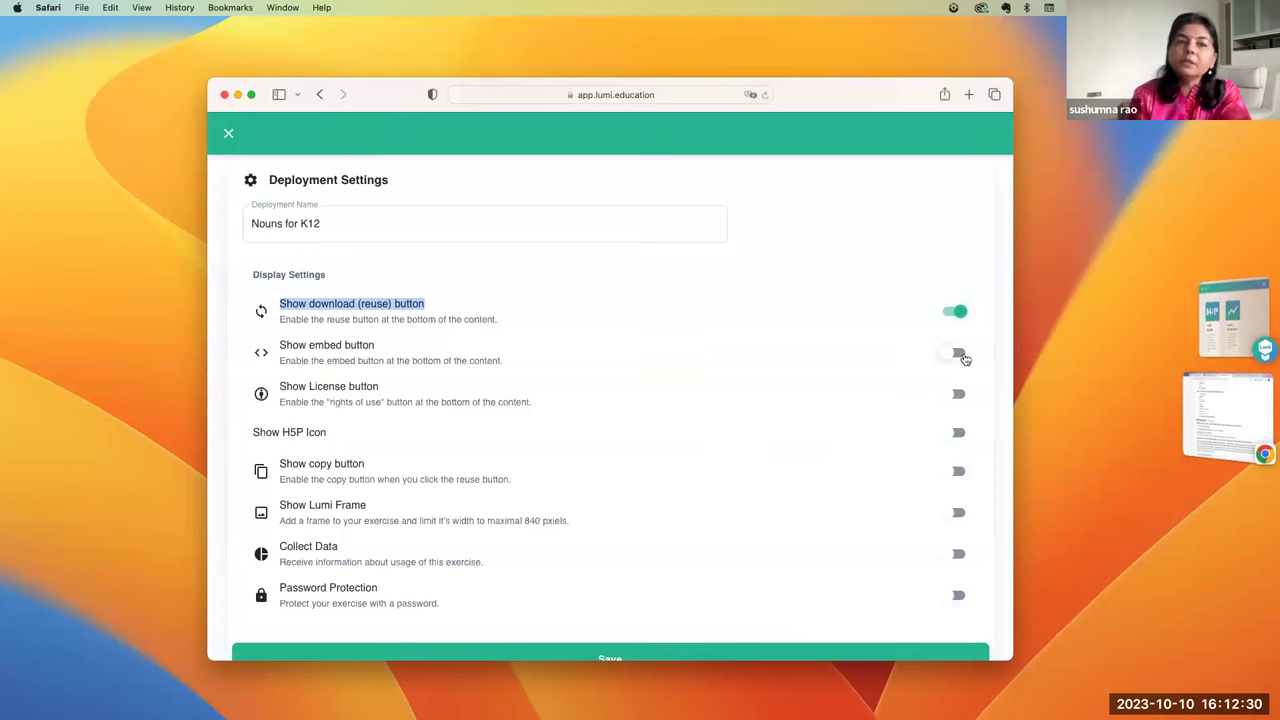
left_click(960, 355)
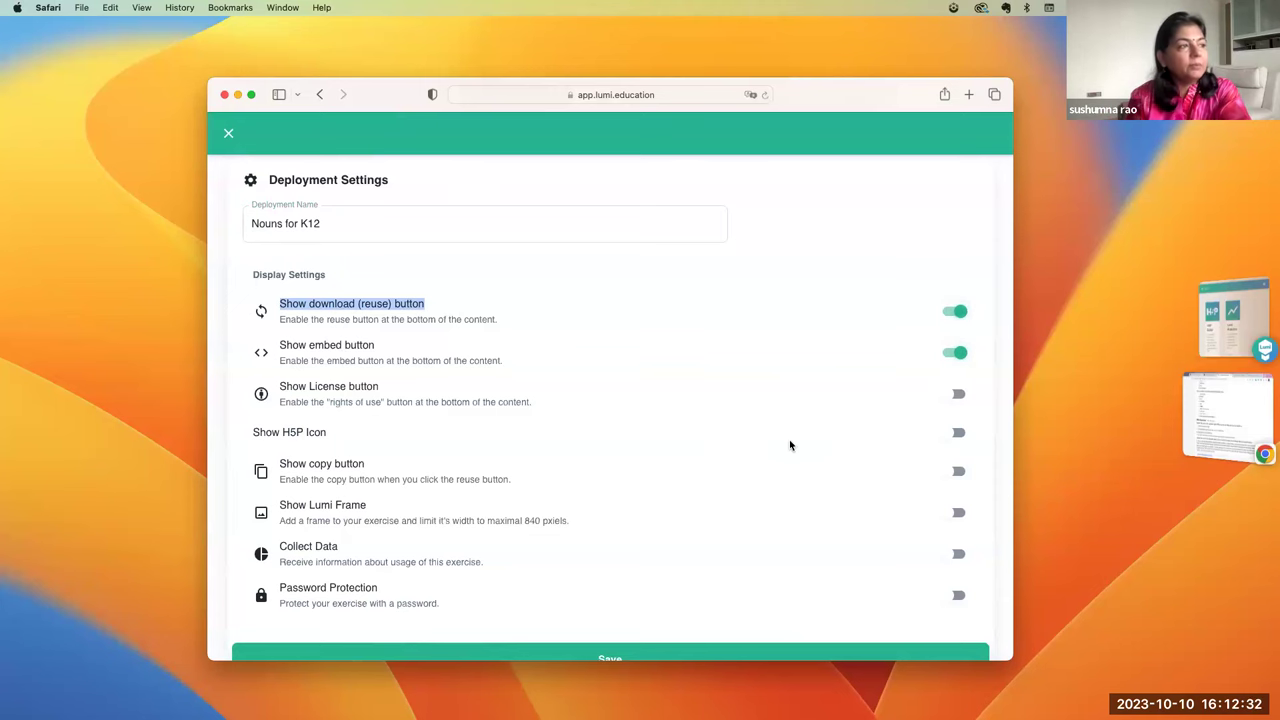
scroll(789, 439, "down", 1)
left_click(955, 378)
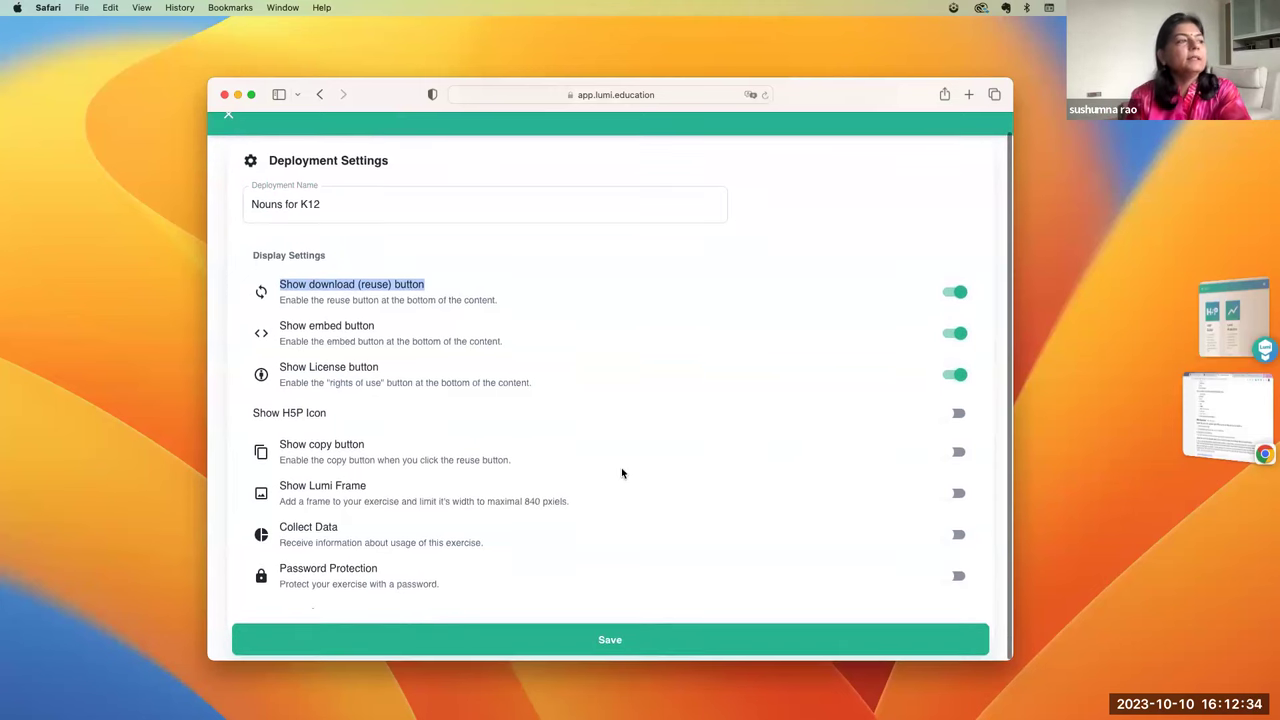
left_click(956, 414)
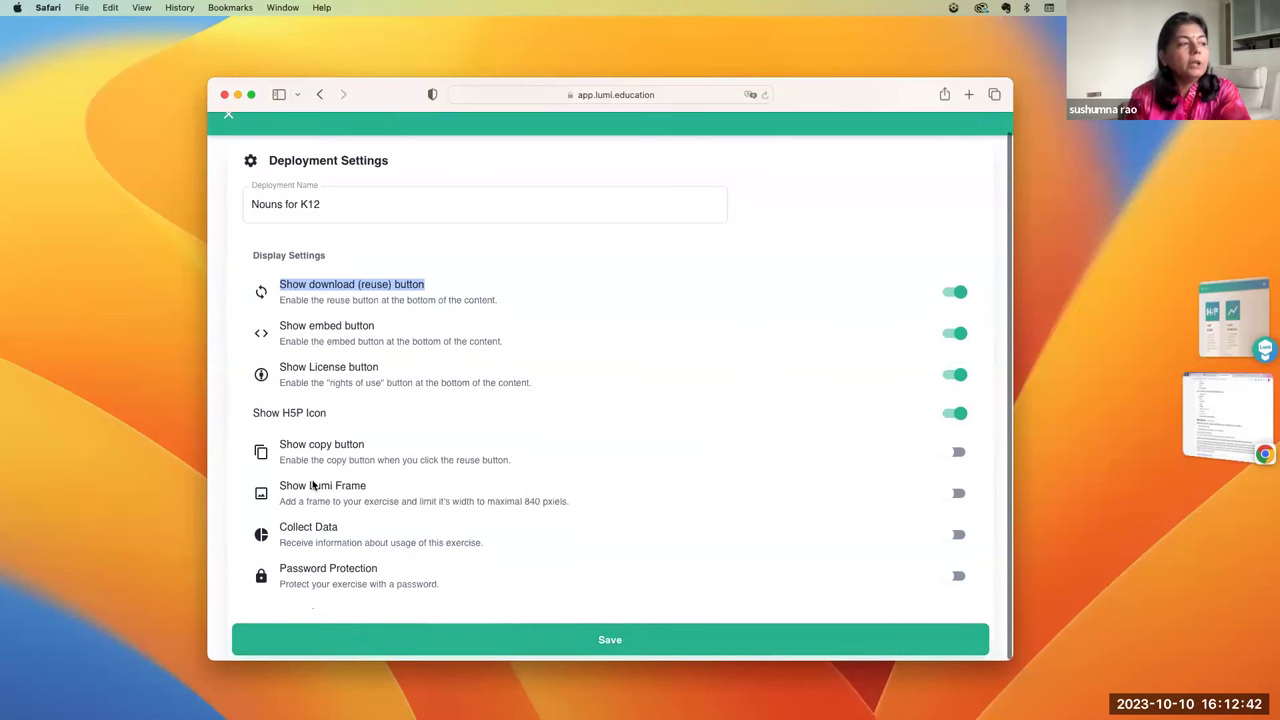
left_click(516, 648)
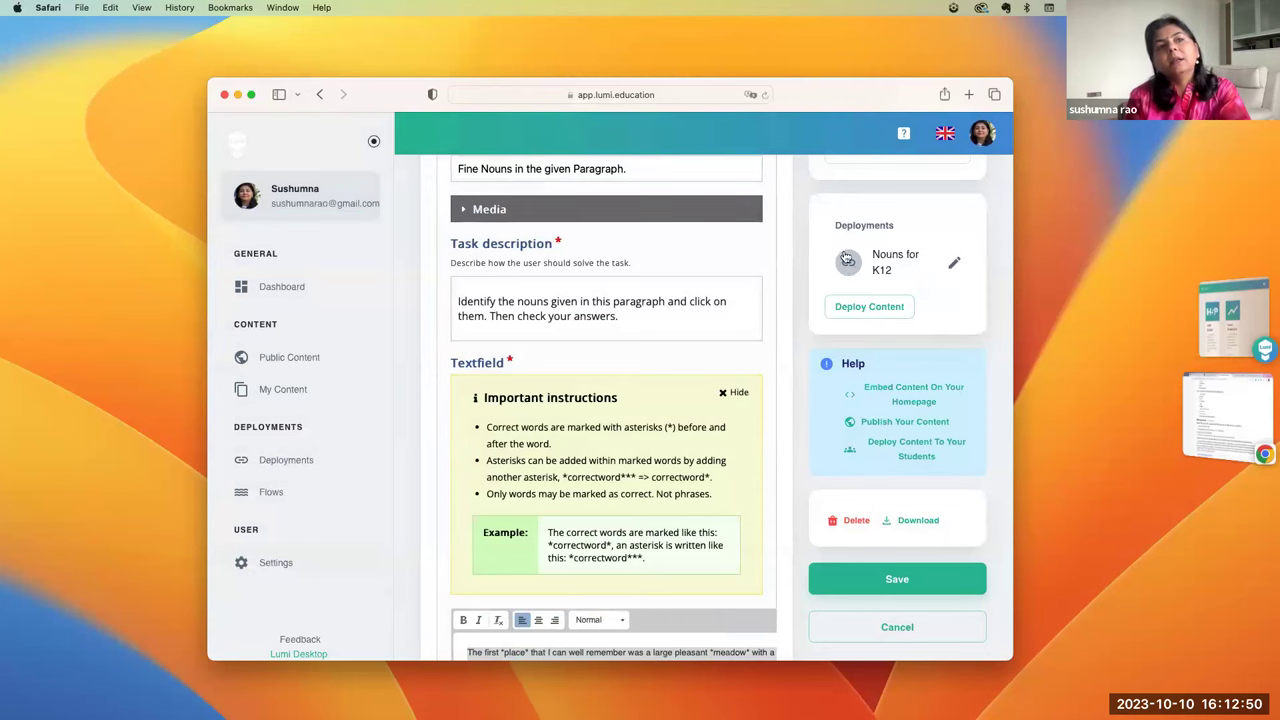
- Open the "Nouns for K12" deployment, copy its share link, and return to the exercise "Fine Nouns in the given Paragraph."
left_click(849, 264)
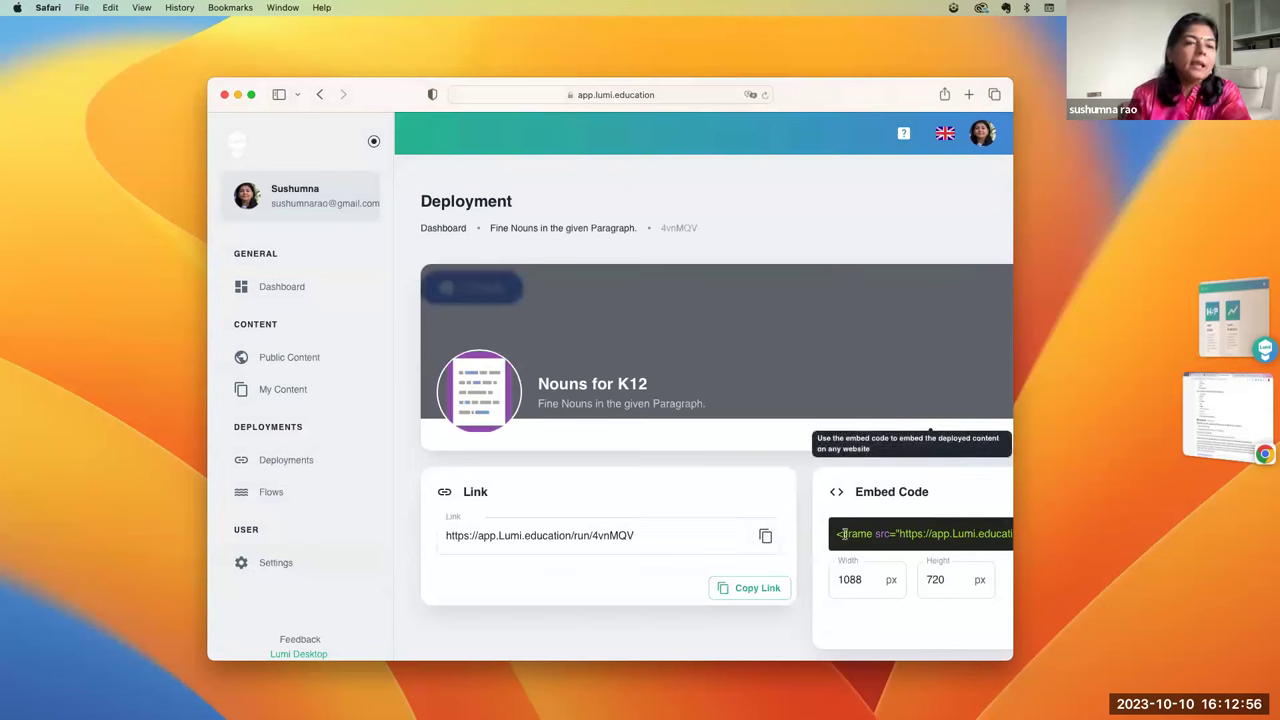
left_click(765, 538)
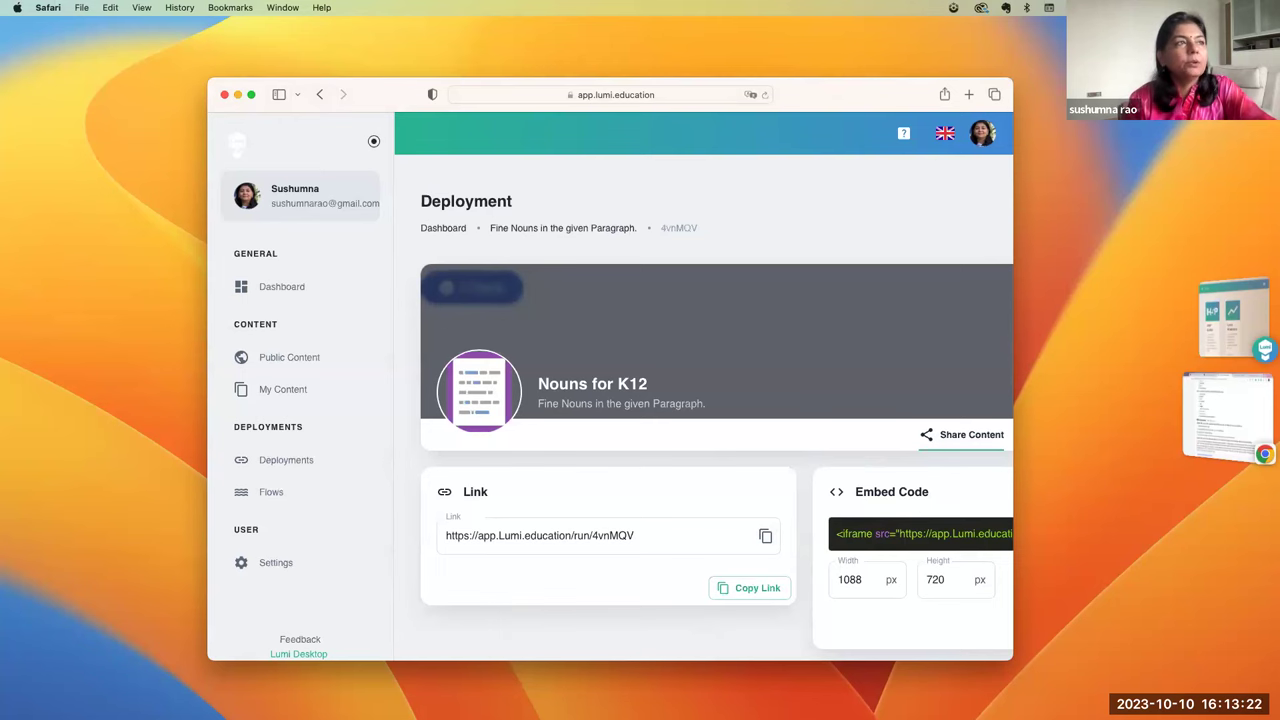
left_click(540, 228)
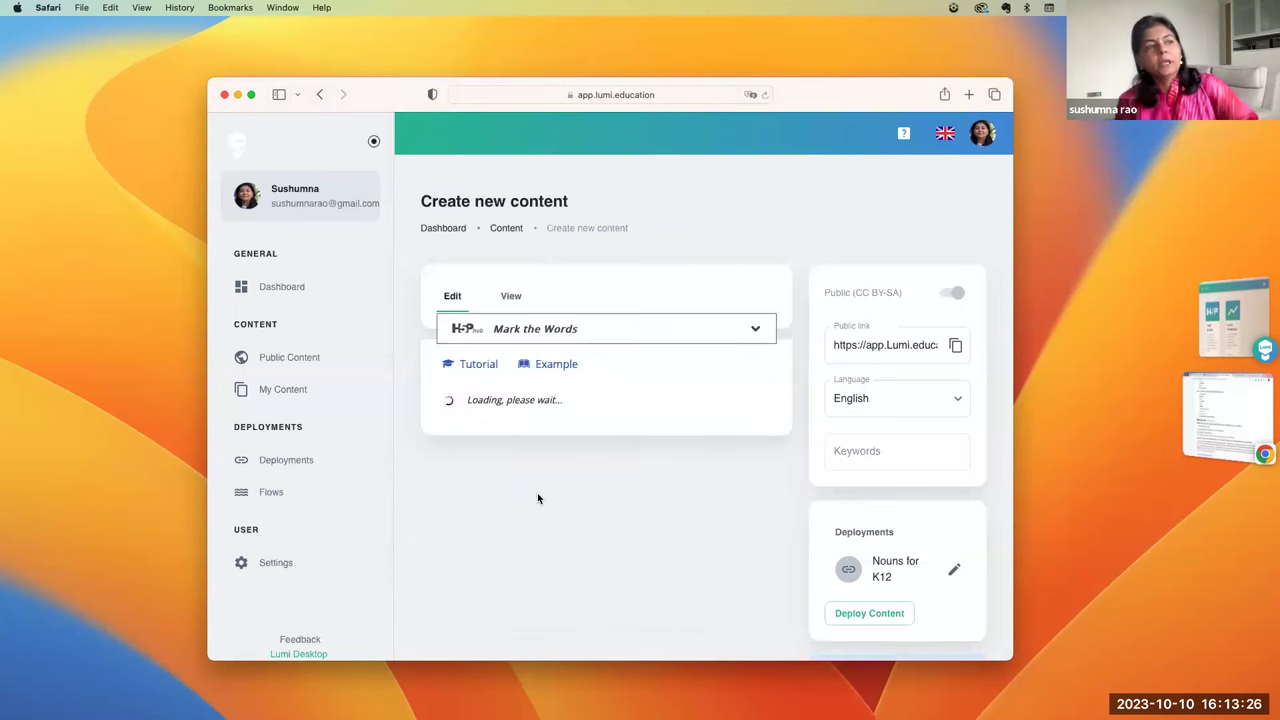
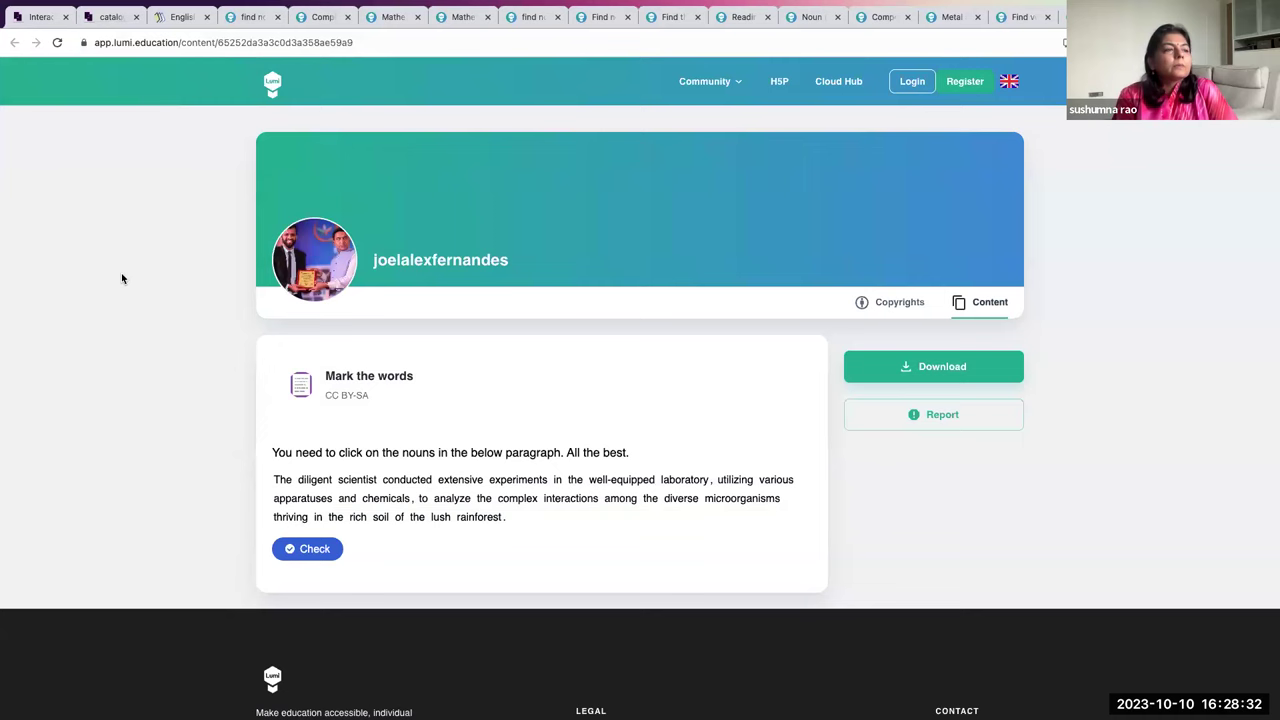
- Test the "Mark the words" exercise with chemicals, analyze, extensive and interactions, reveal its solution, and inspect its copyright details
left_click(909, 306)
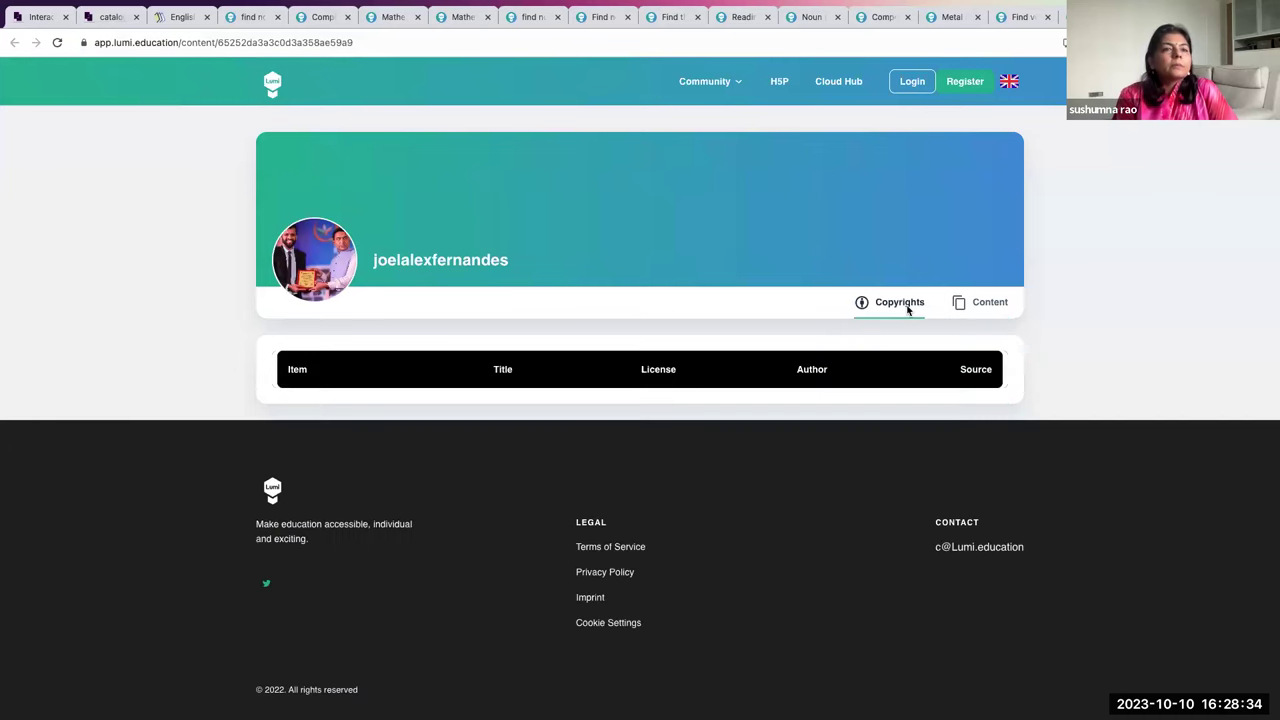
left_click(979, 303)
left_click(386, 500)
left_click(452, 498)
left_click(460, 480)
left_click(570, 498)
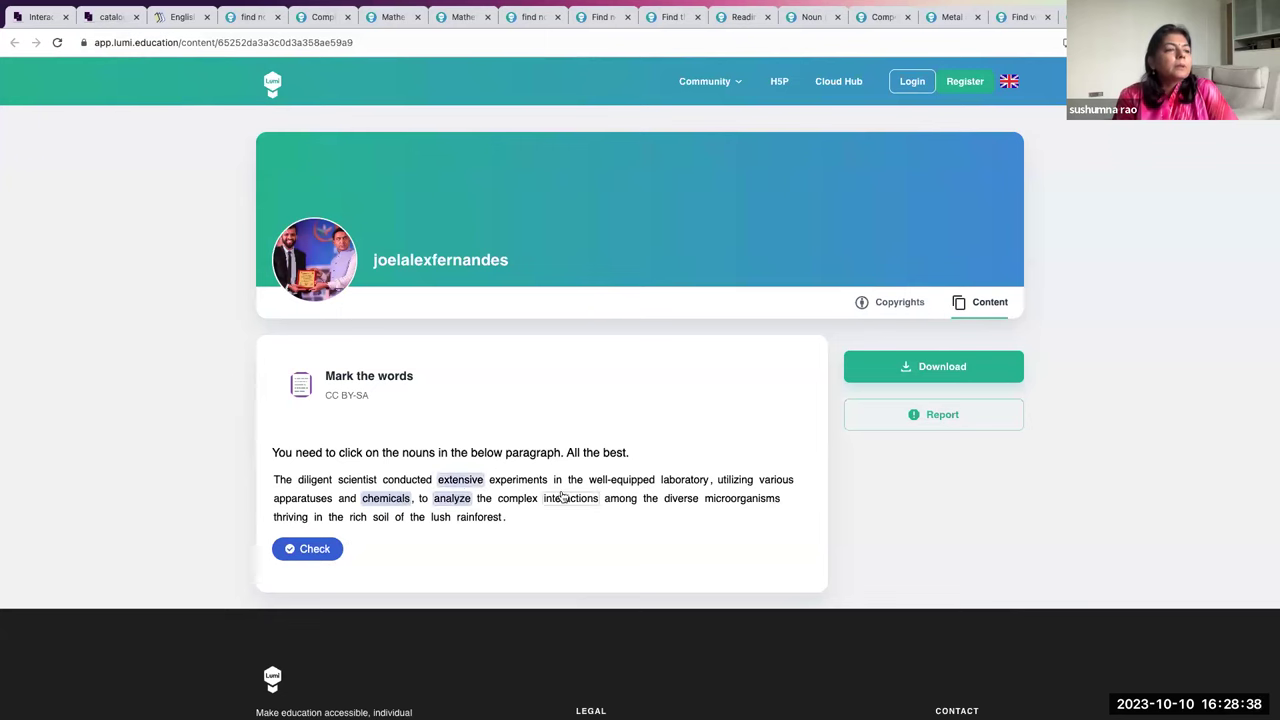
left_click(297, 550)
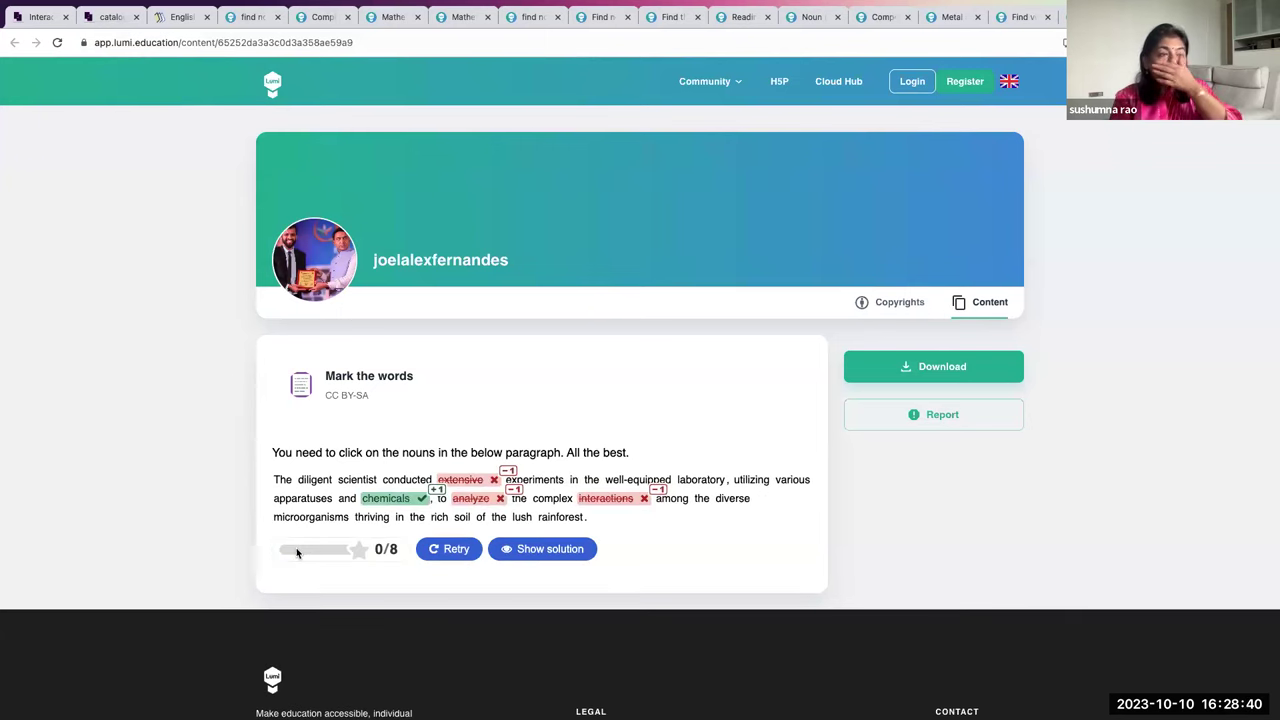
left_click(550, 549)
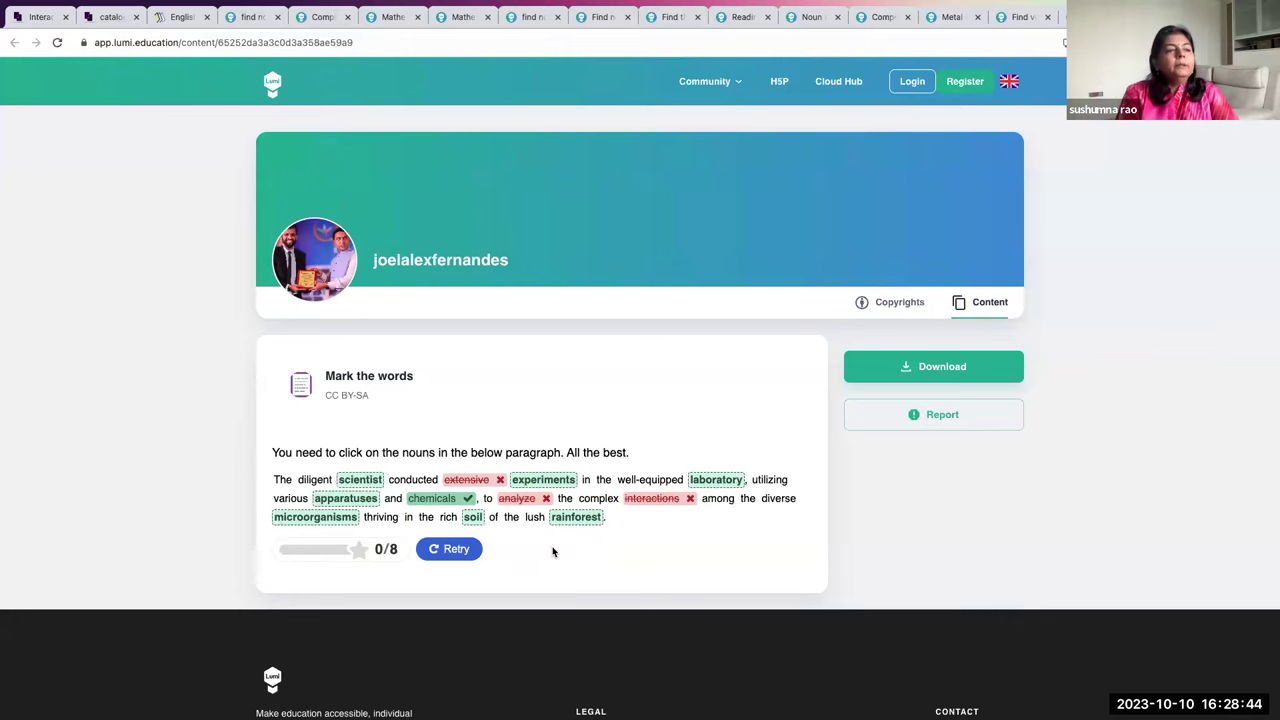
left_click(885, 304)
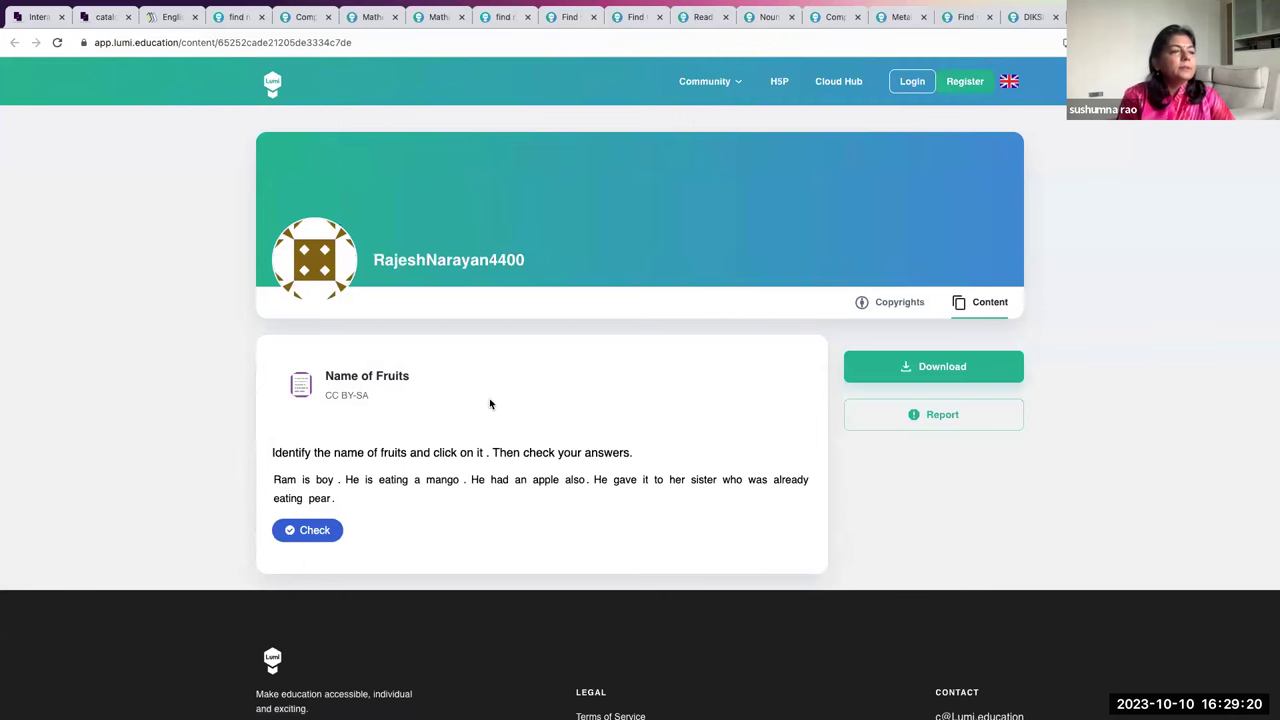
- Test the "Name of Fruits" exercise by marking mango, apple and pear and checking the answers, and inspect its copyright details
left_click(442, 481)
left_click(558, 483)
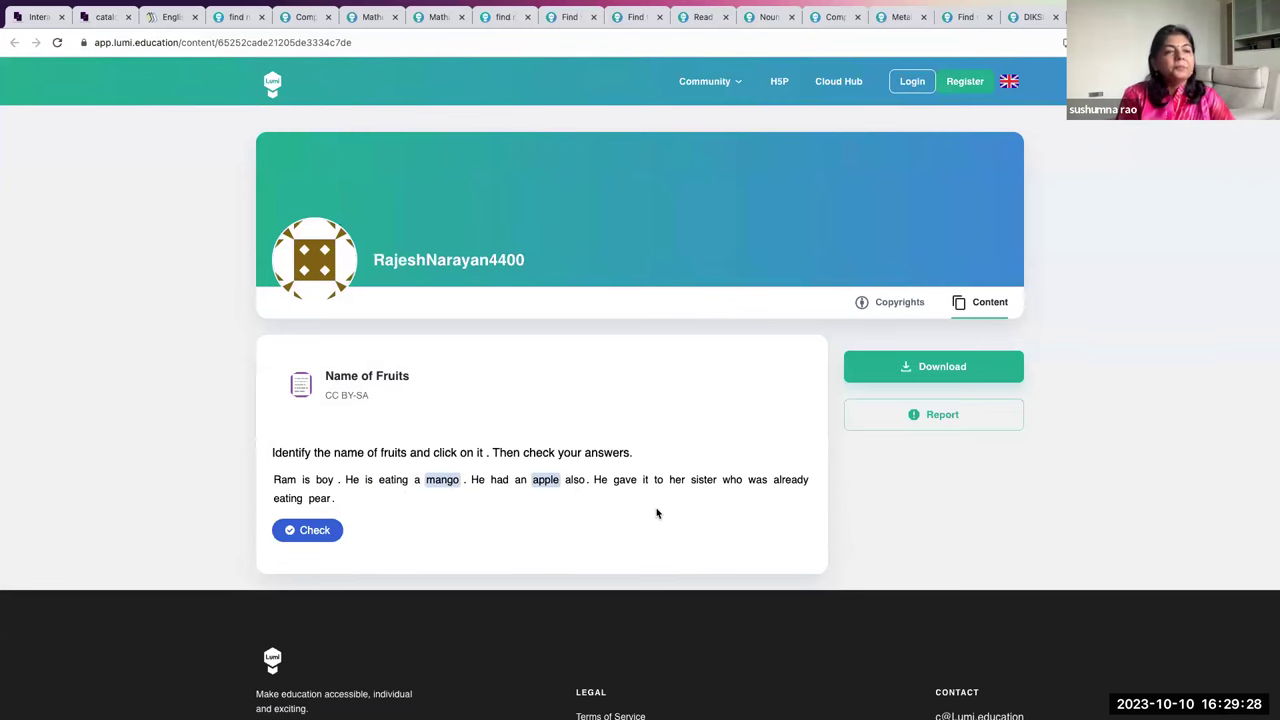
left_click(318, 498)
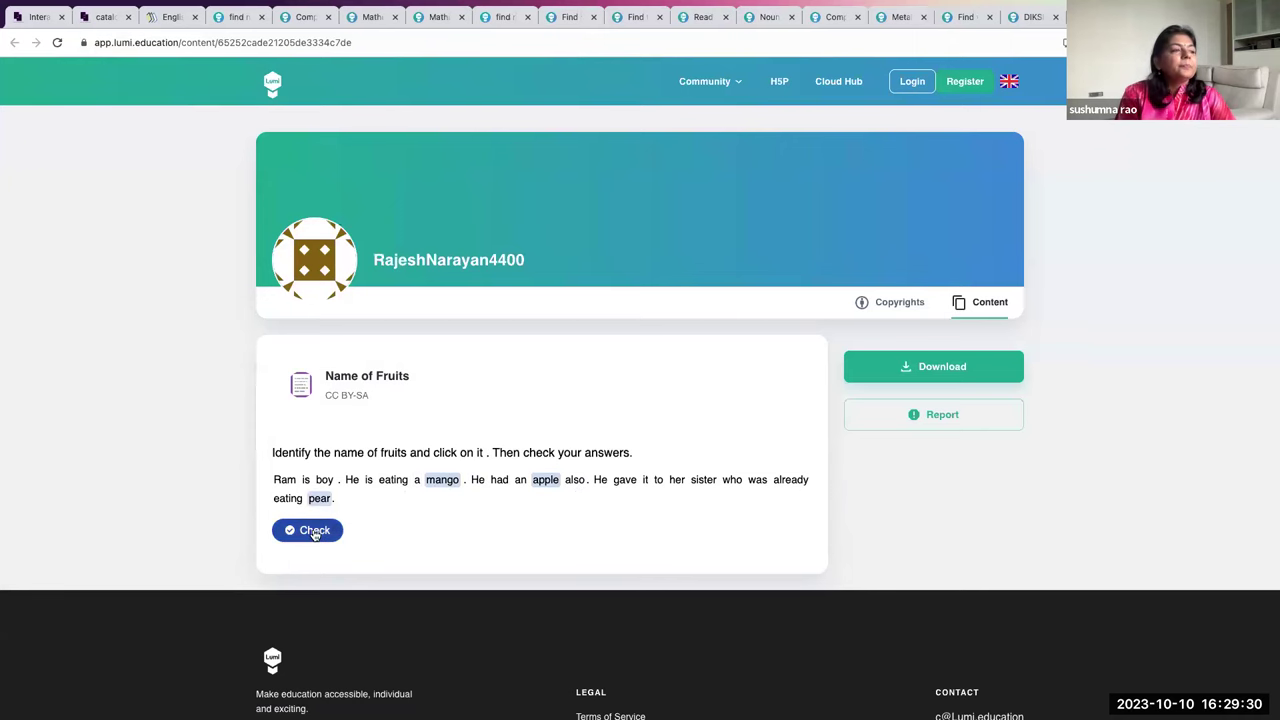
left_click(310, 530)
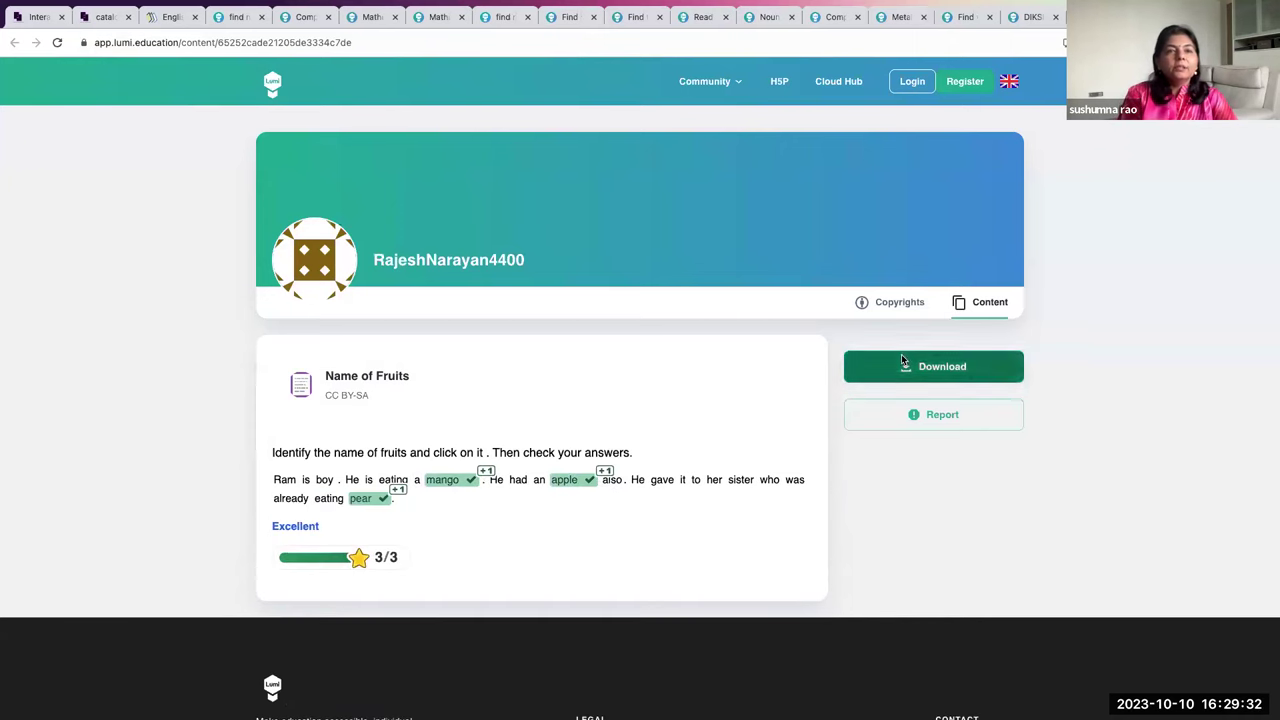
left_click(890, 303)
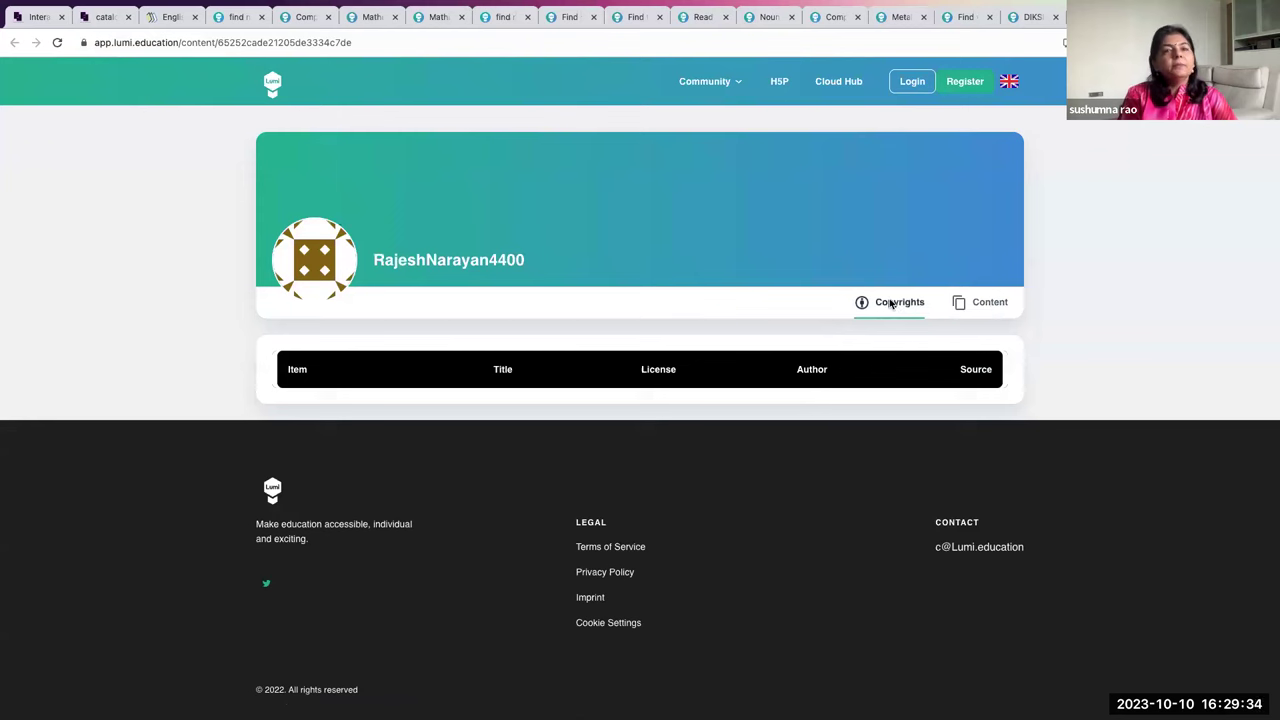
left_click(981, 306)
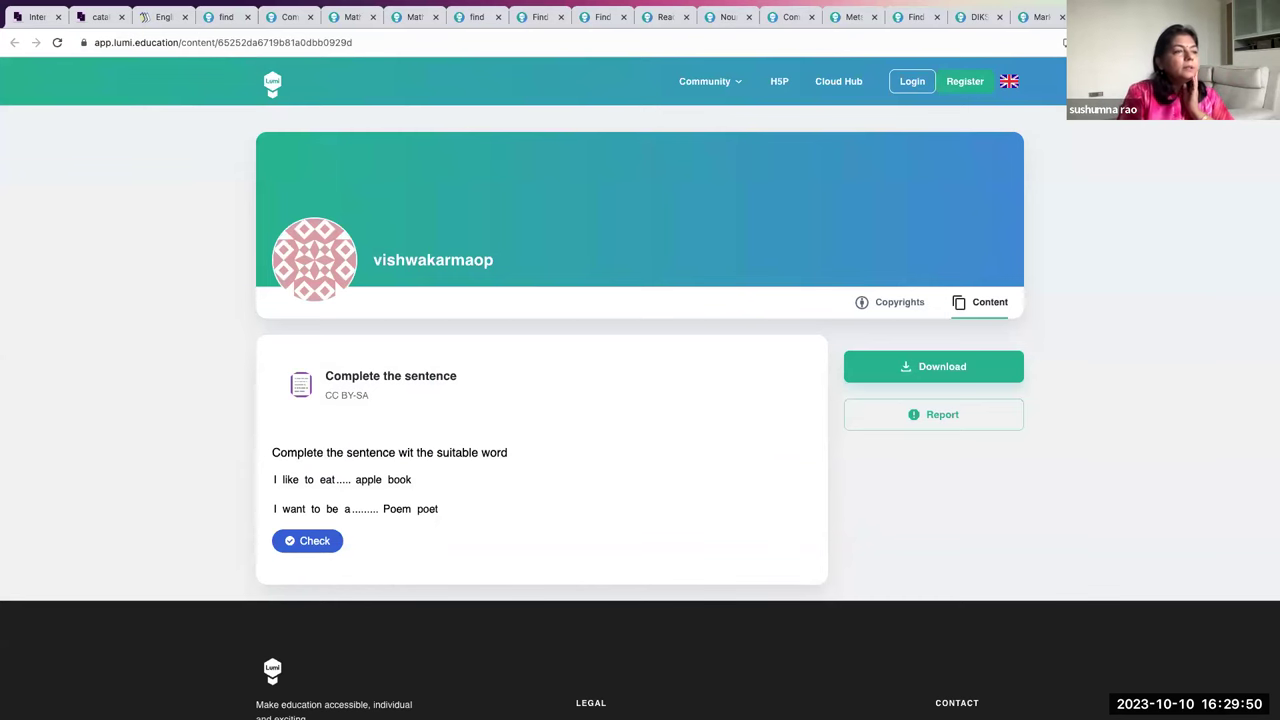
- Test the "Complete the sentence" exercise by marking book, apple, Poem and poet together and checking the answers
left_click(397, 480)
left_click(369, 482)
left_click(388, 510)
left_click(428, 509)
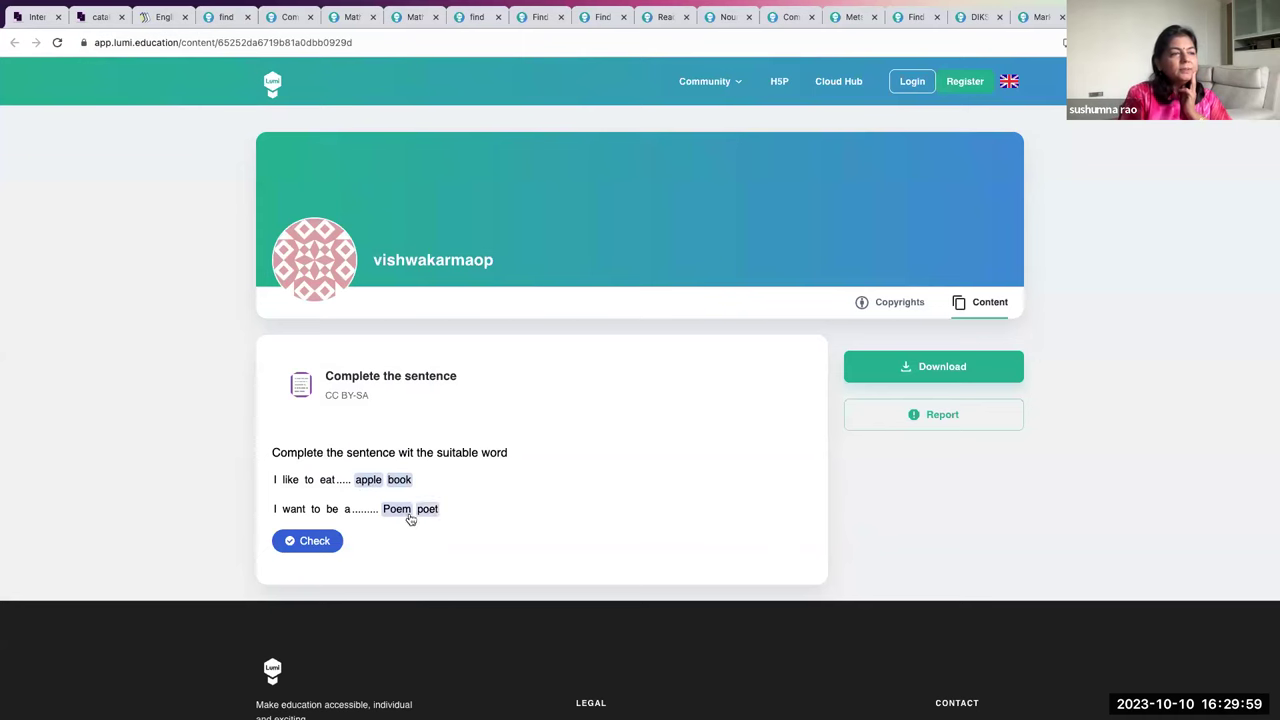
left_click(318, 548)
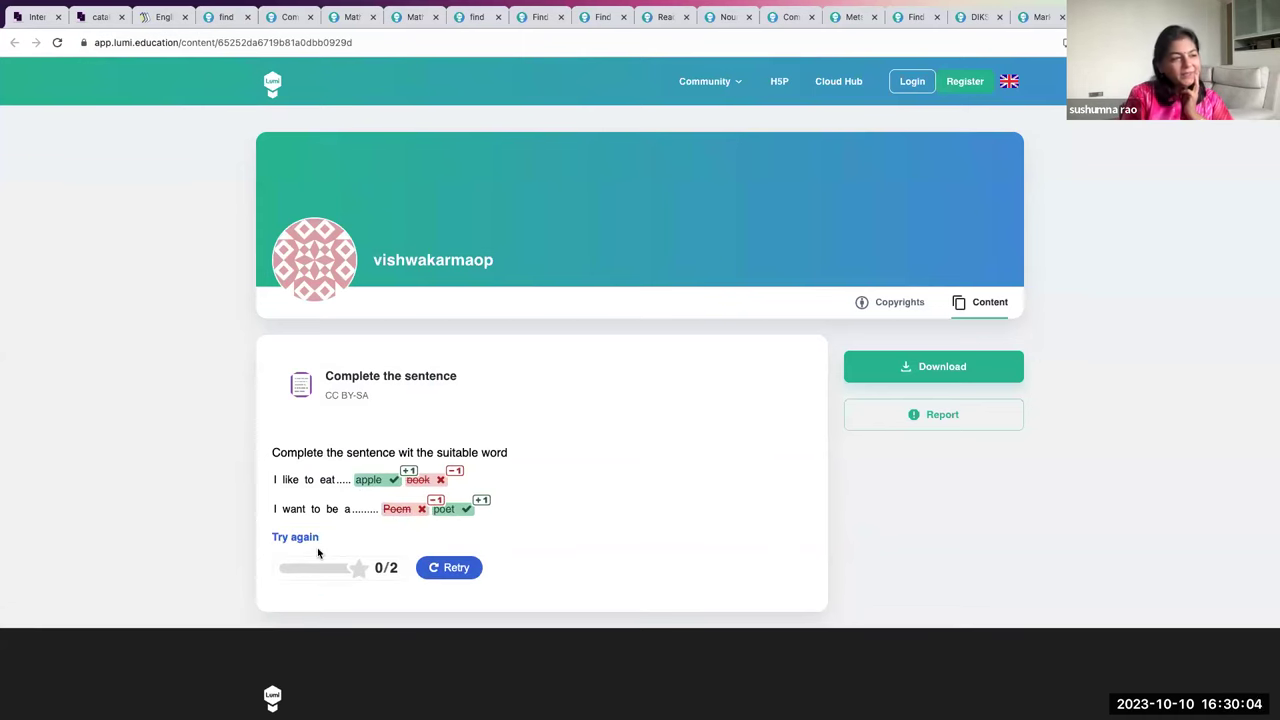
- Retry "Complete the sentence" with only apple and poet marked, check the answers, and inspect its copyright details
left_click(442, 567)
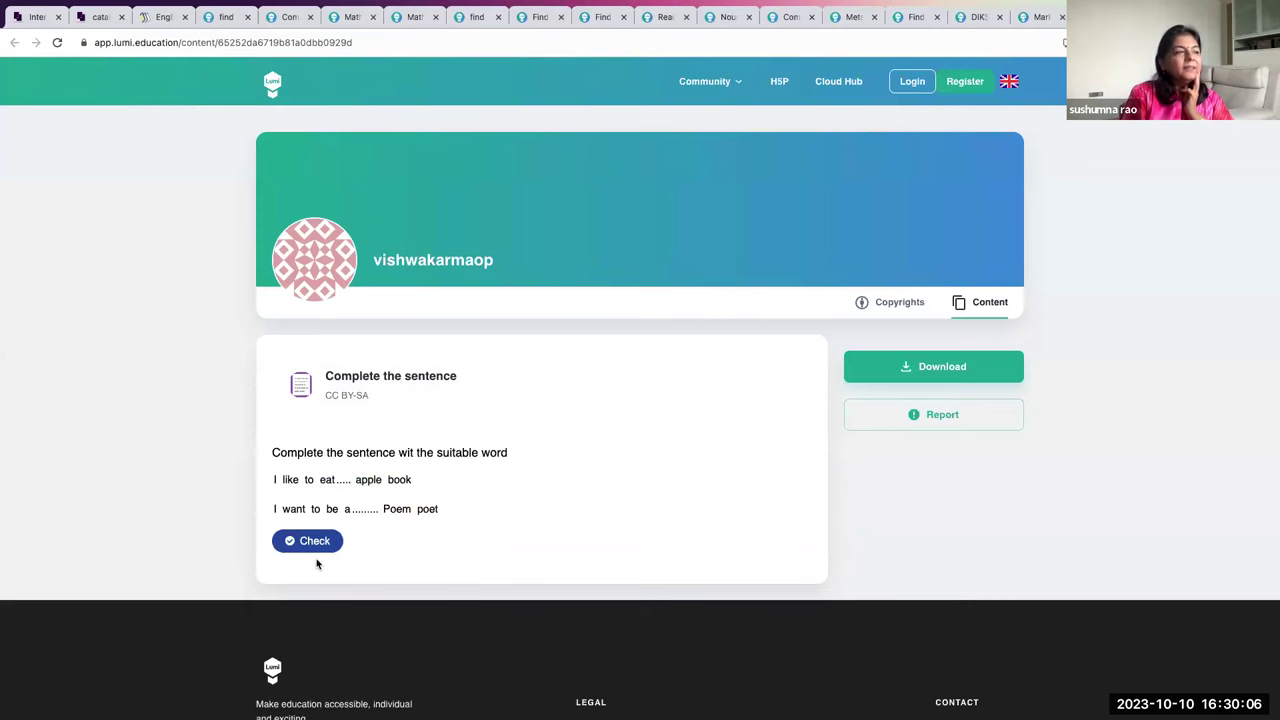
left_click(368, 480)
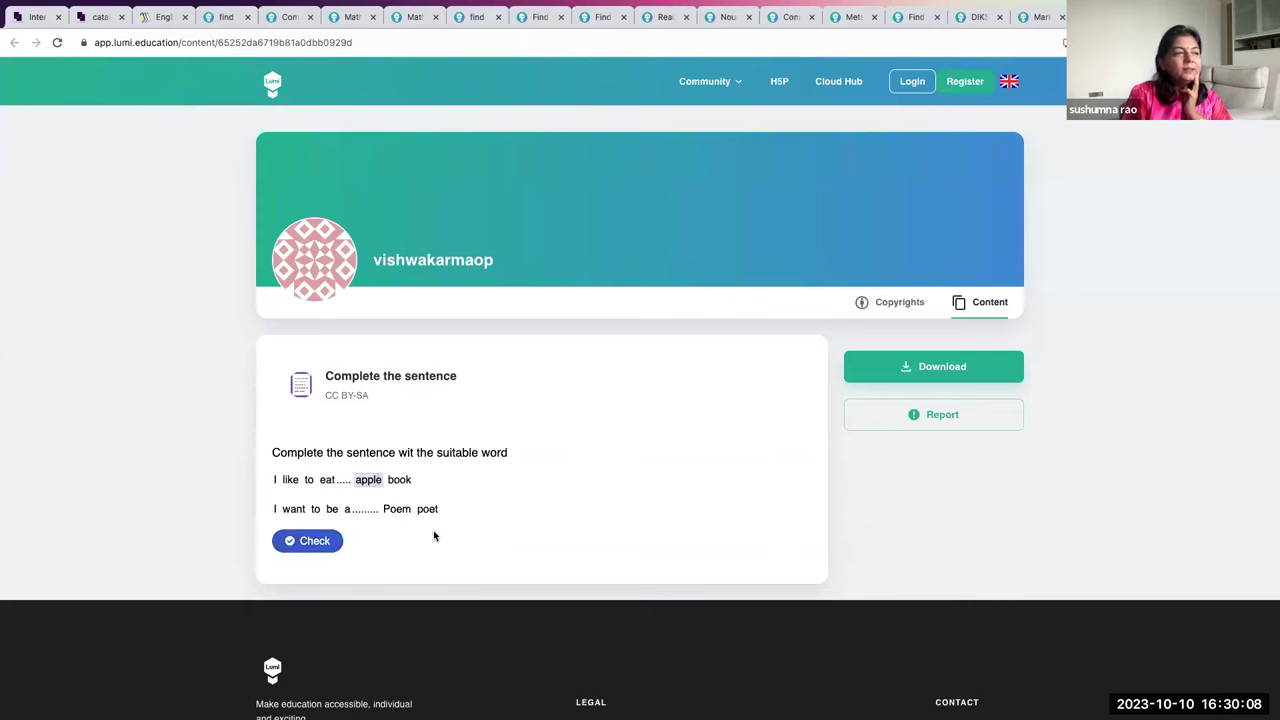
left_click(425, 509)
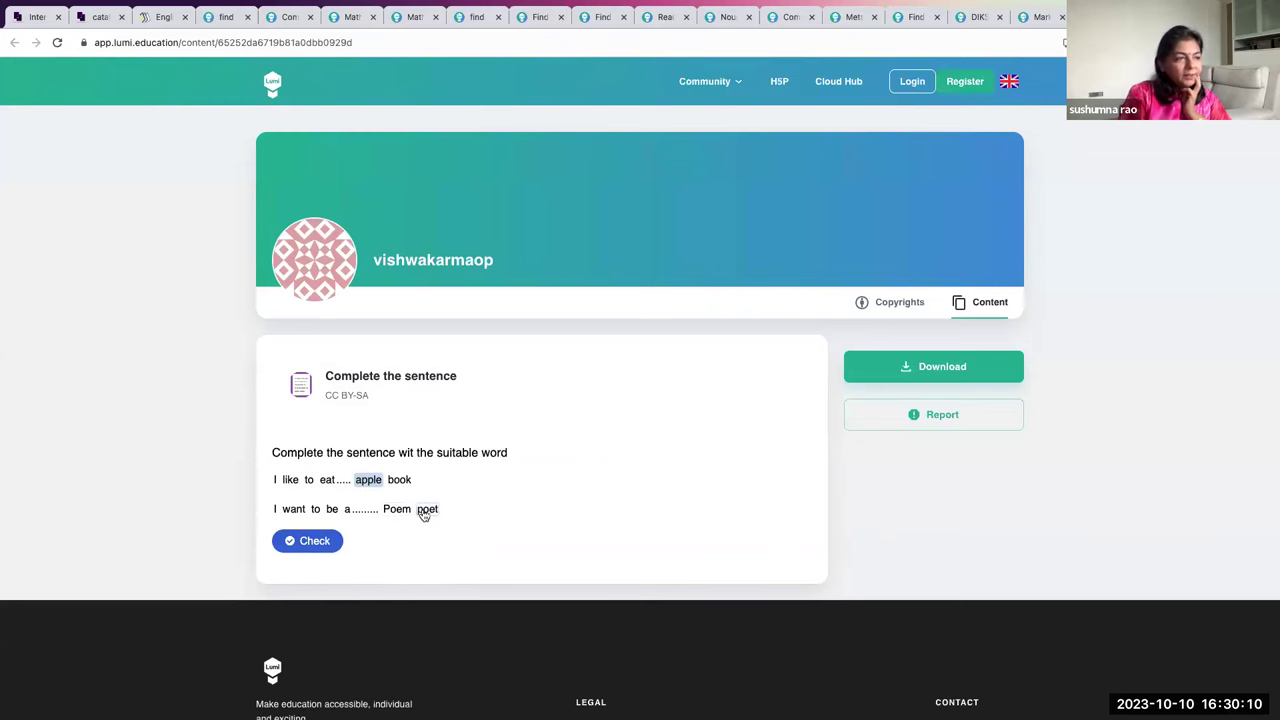
left_click(330, 538)
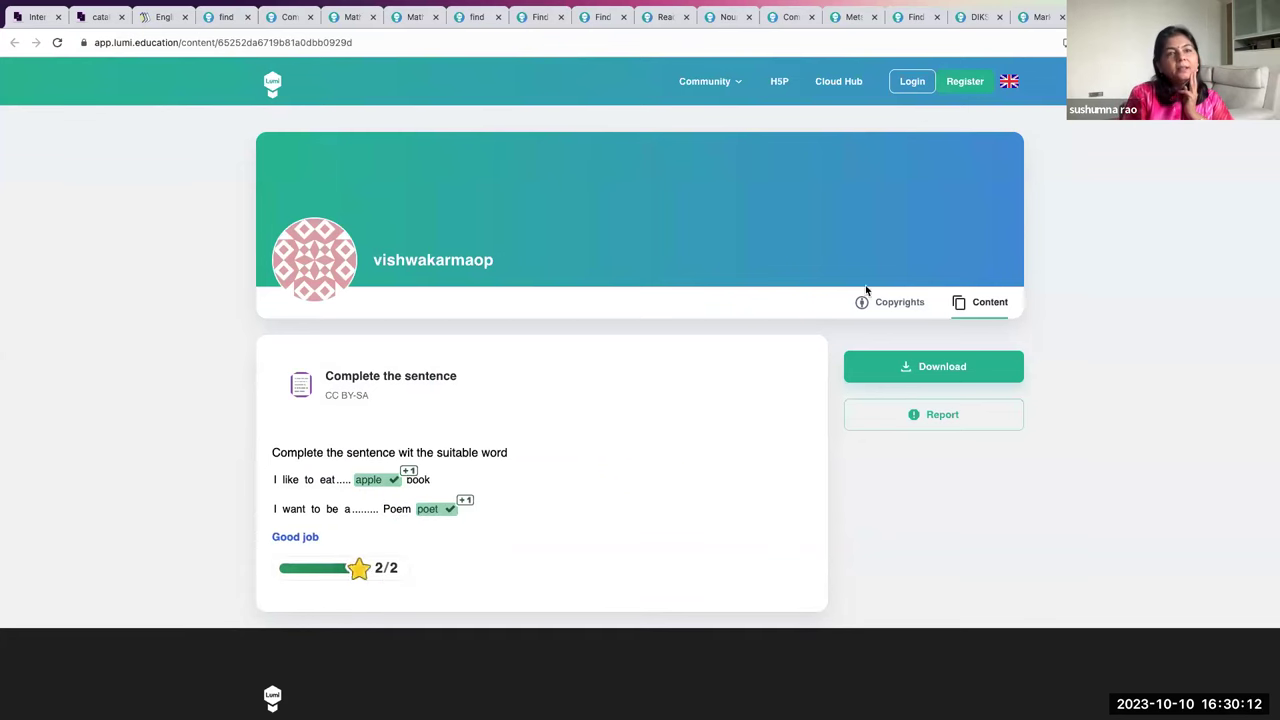
left_click(900, 303)
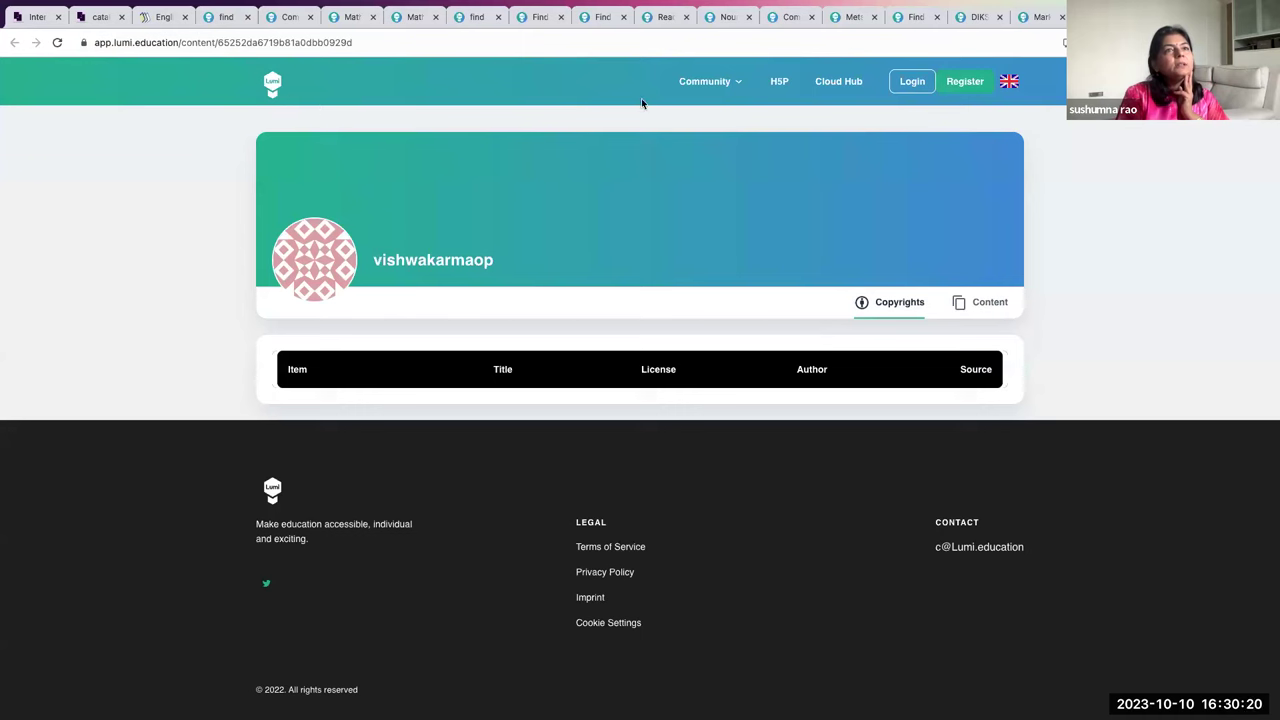
- Browse the public content in the Cloud Hub, open "Subtraction Speed Test Quiz", and look at its copyrights
left_click(819, 82)
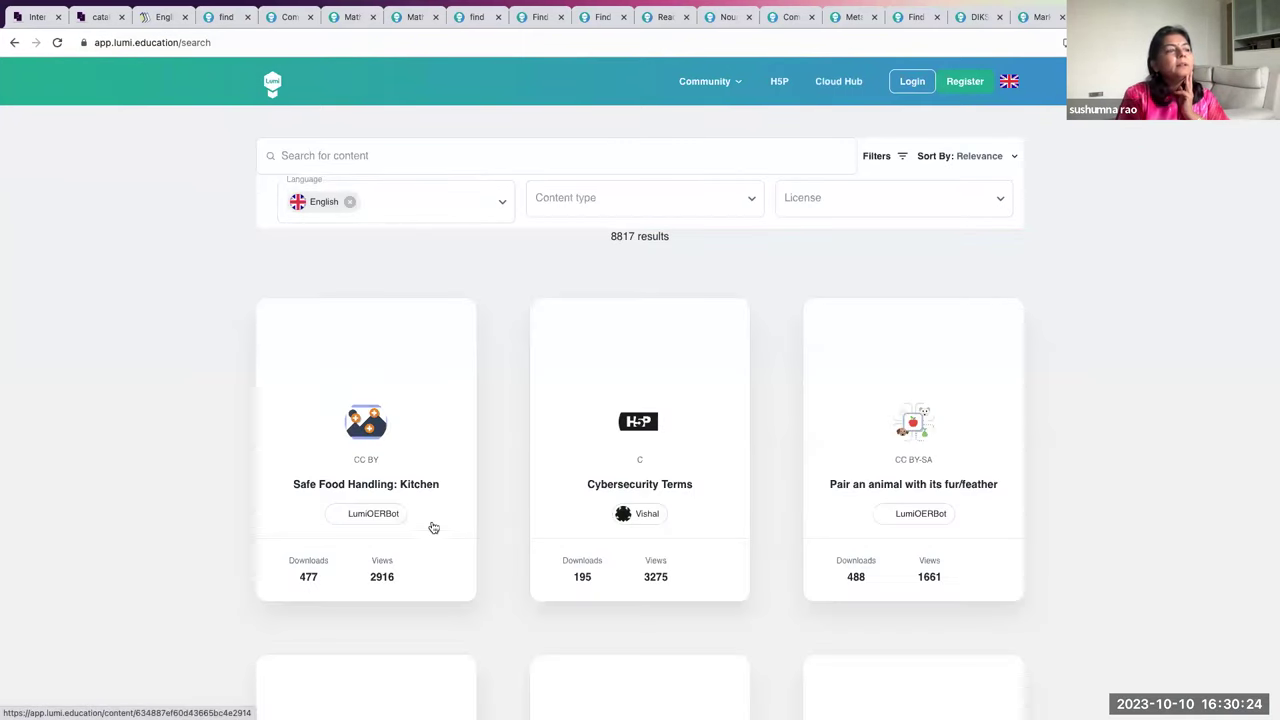
scroll(433, 535, "down", 8)
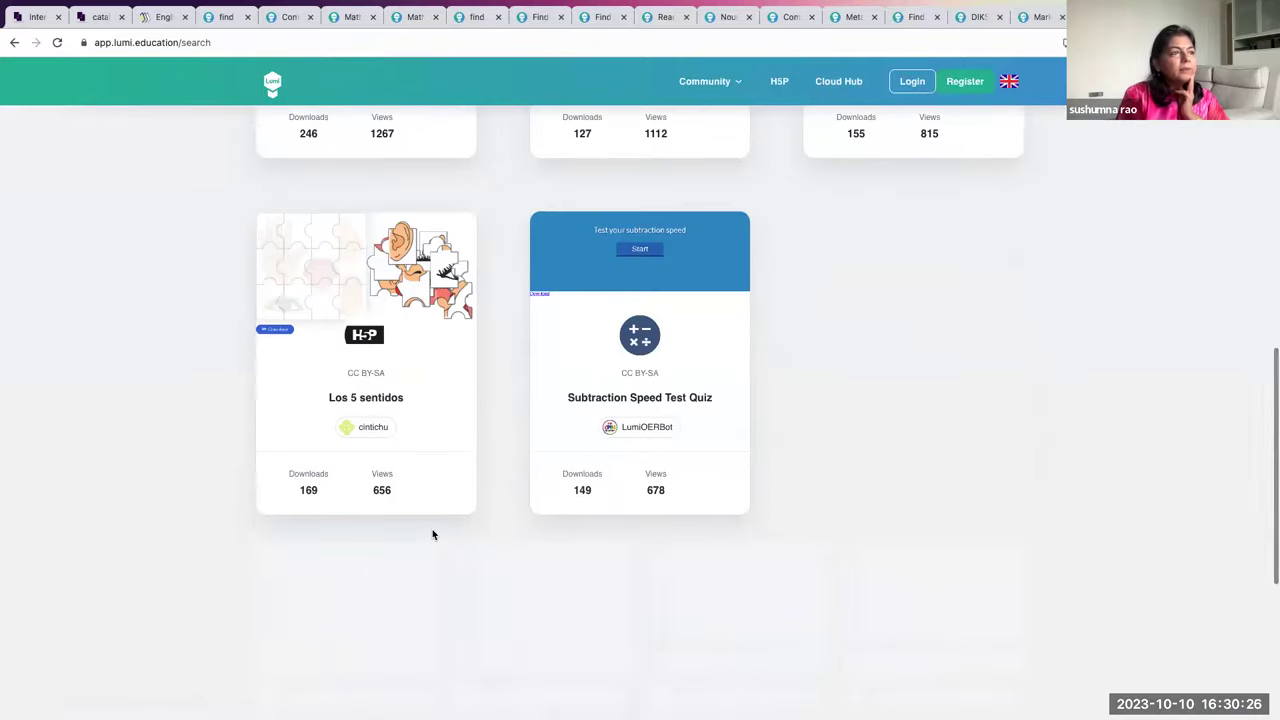
scroll(433, 535, "down", 1)
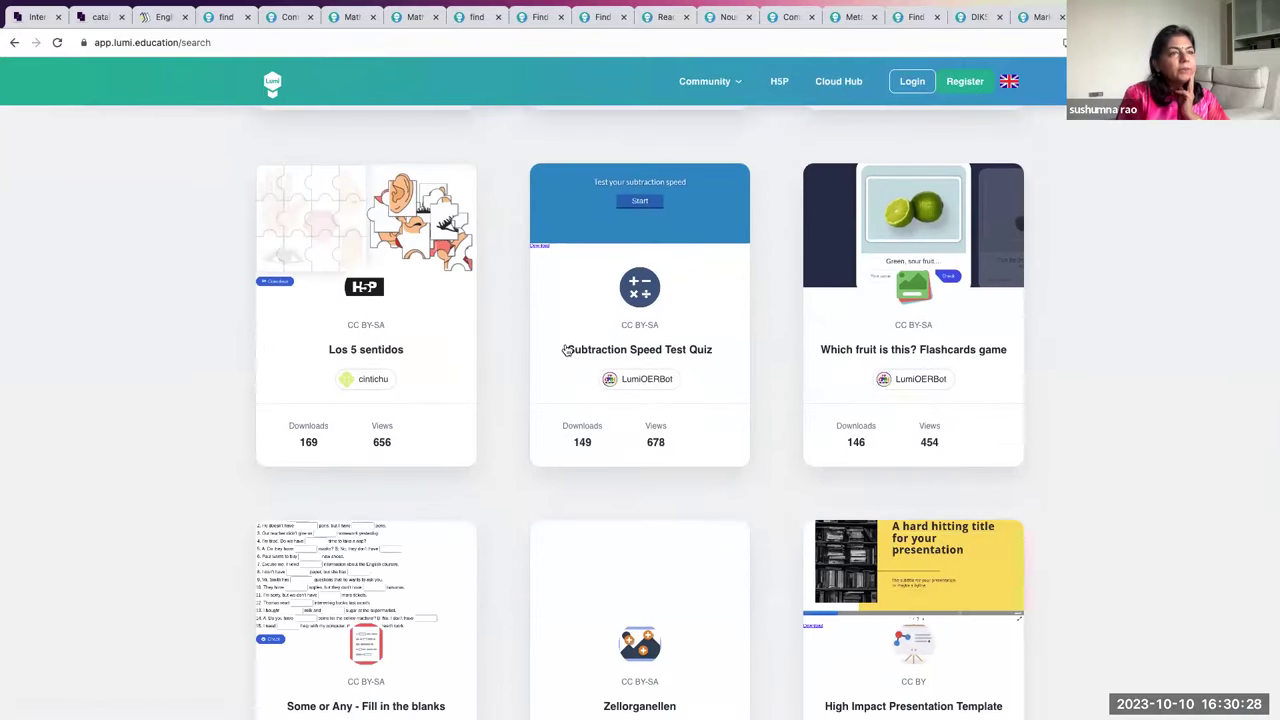
left_click(550, 305)
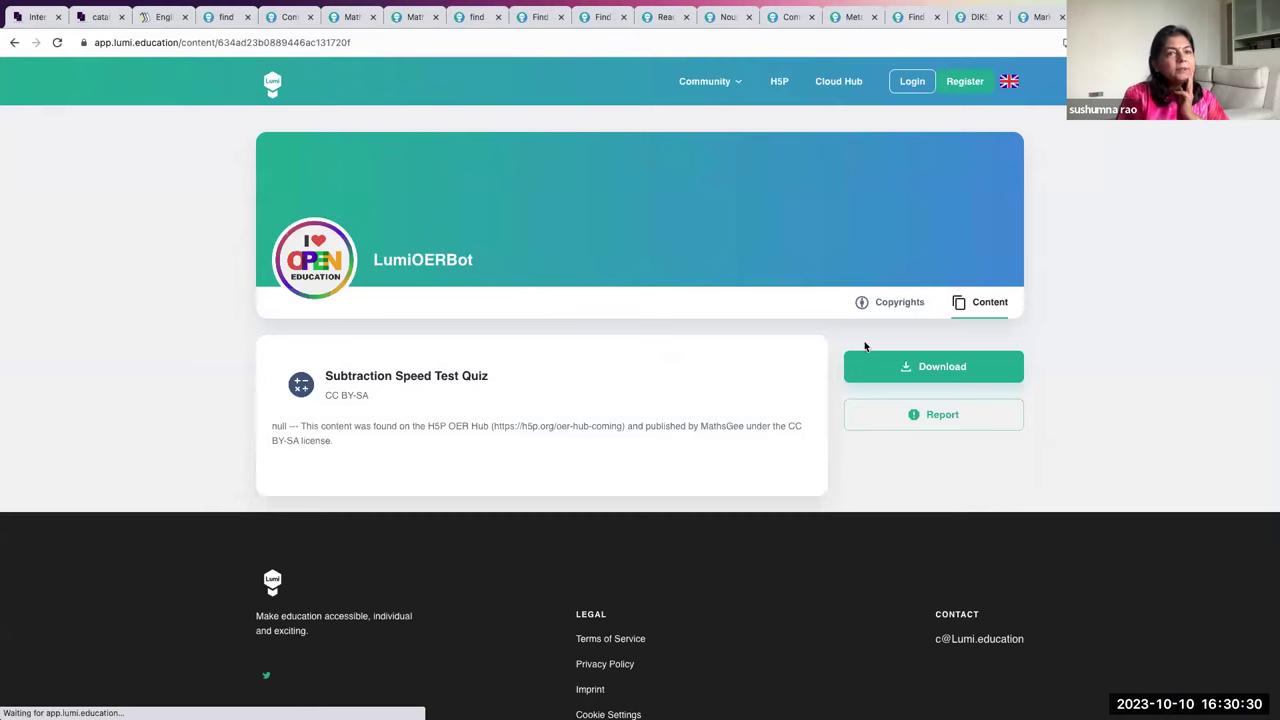
left_click(881, 311)
left_click(966, 302)
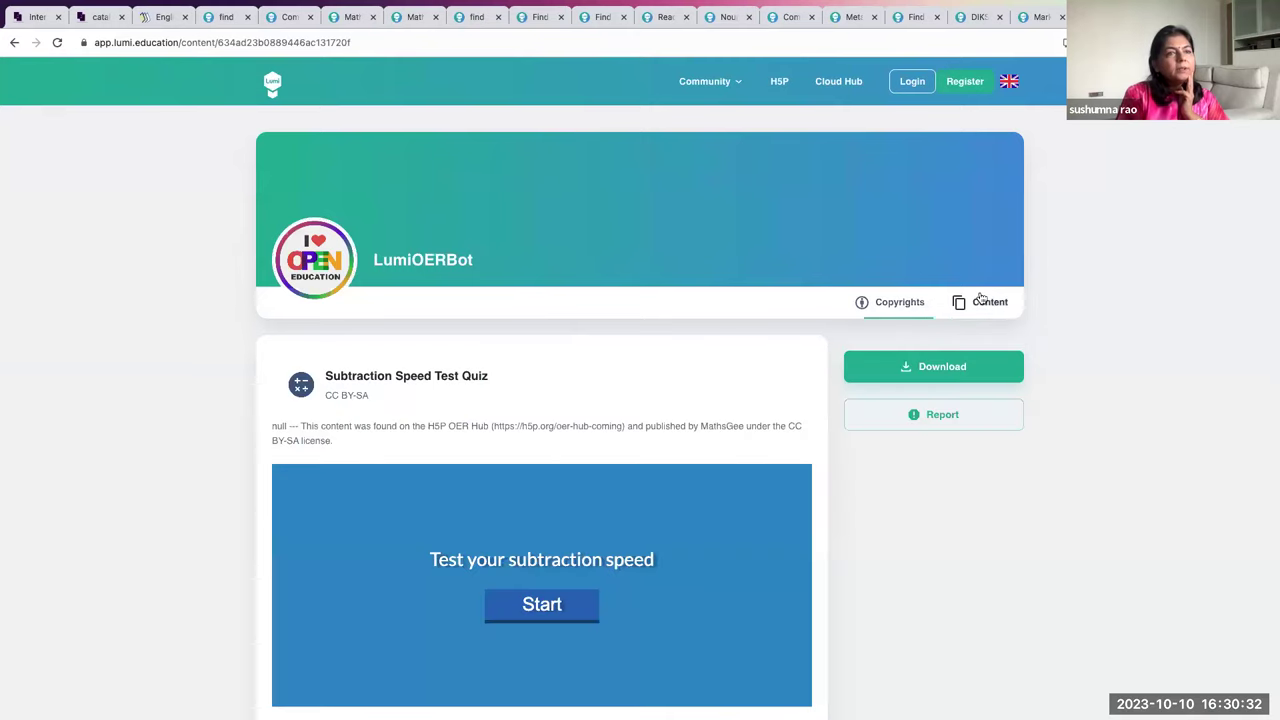
- Download the "Subtraction Speed Test Quiz" content
scroll(596, 412, "down", 3)
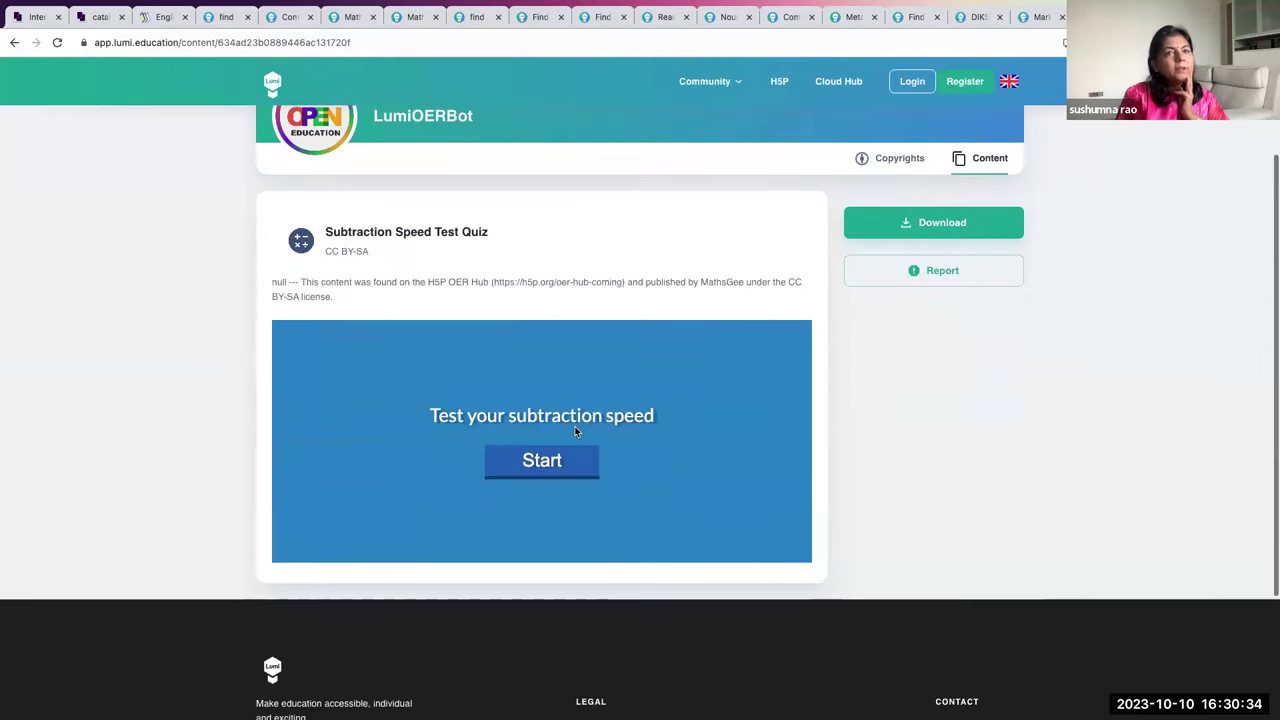
left_click(922, 231)
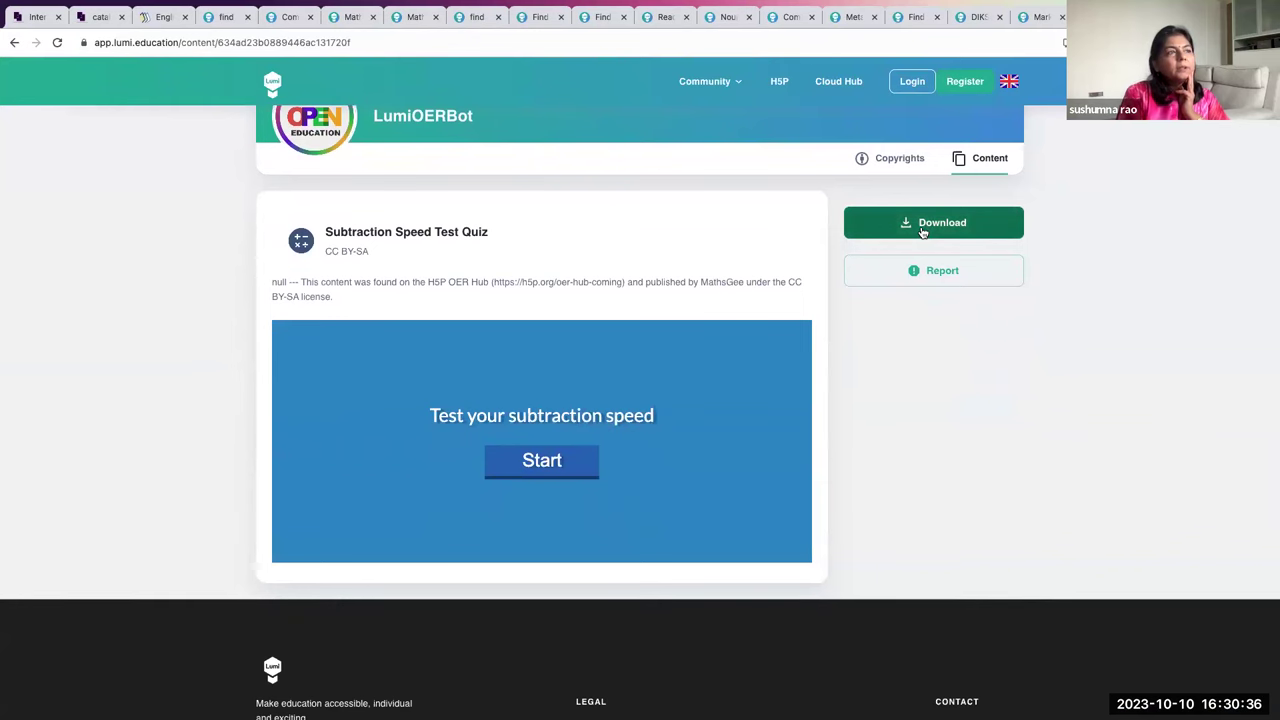
scroll(493, 334, "up", 3)
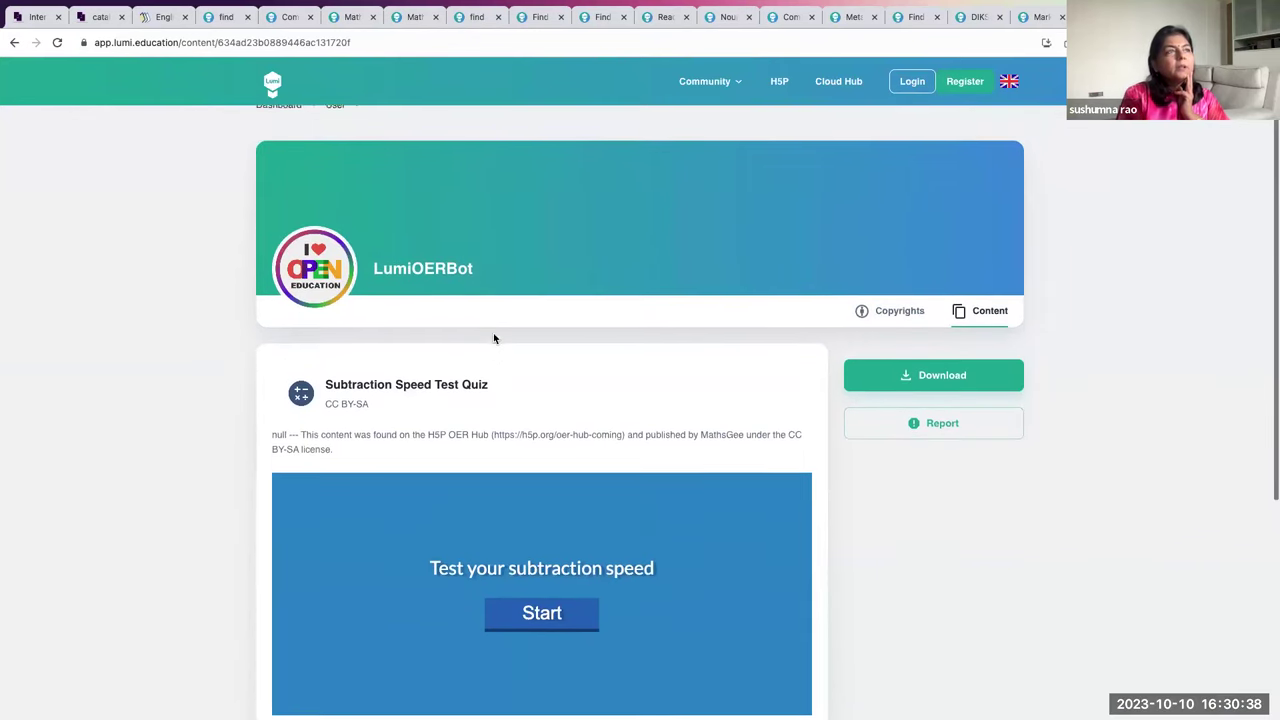
- Open the published exercise "Identify letters ఈ, బ and గ" from the own content library and look over its view and deployment details
left_click(818, 81)
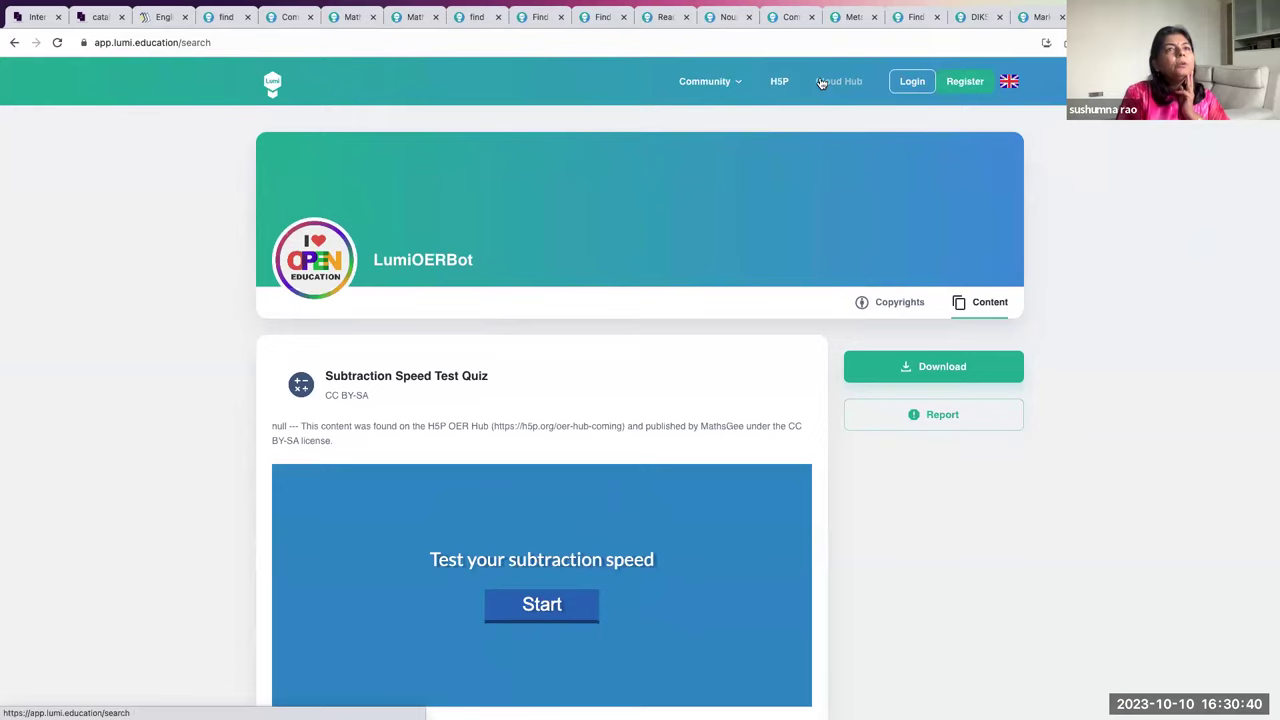
left_click(900, 82)
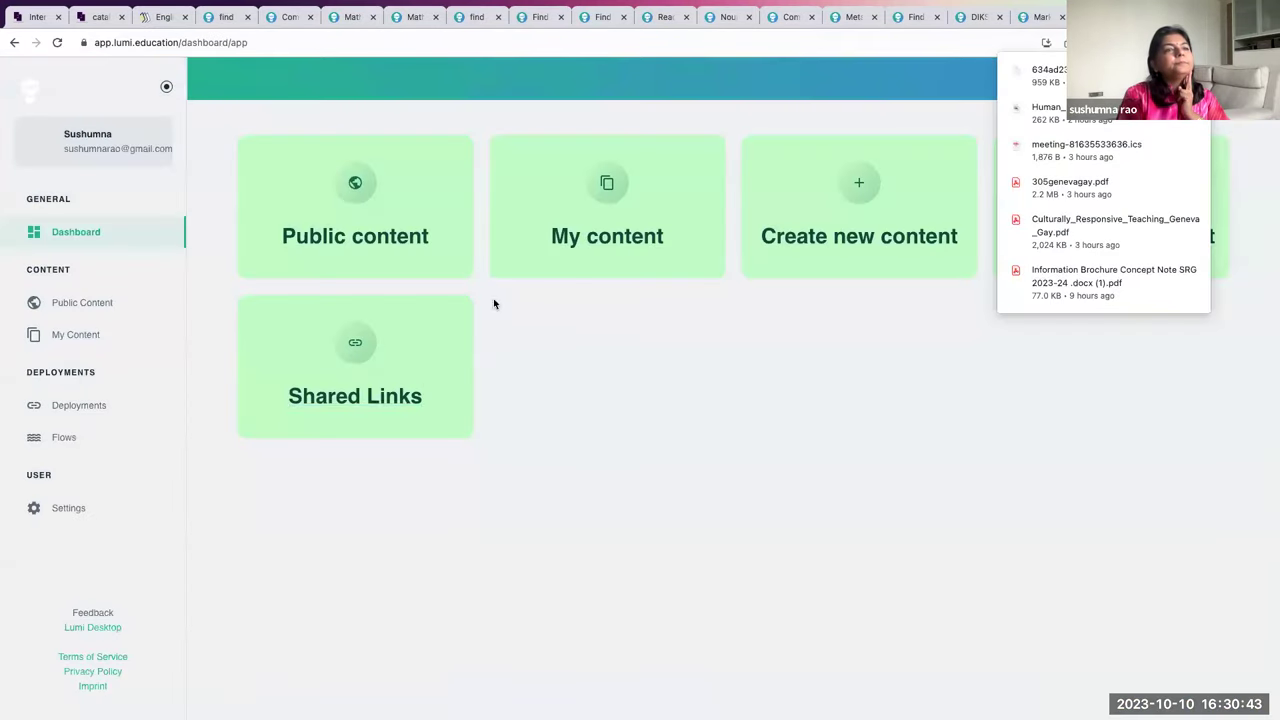
left_click(627, 252)
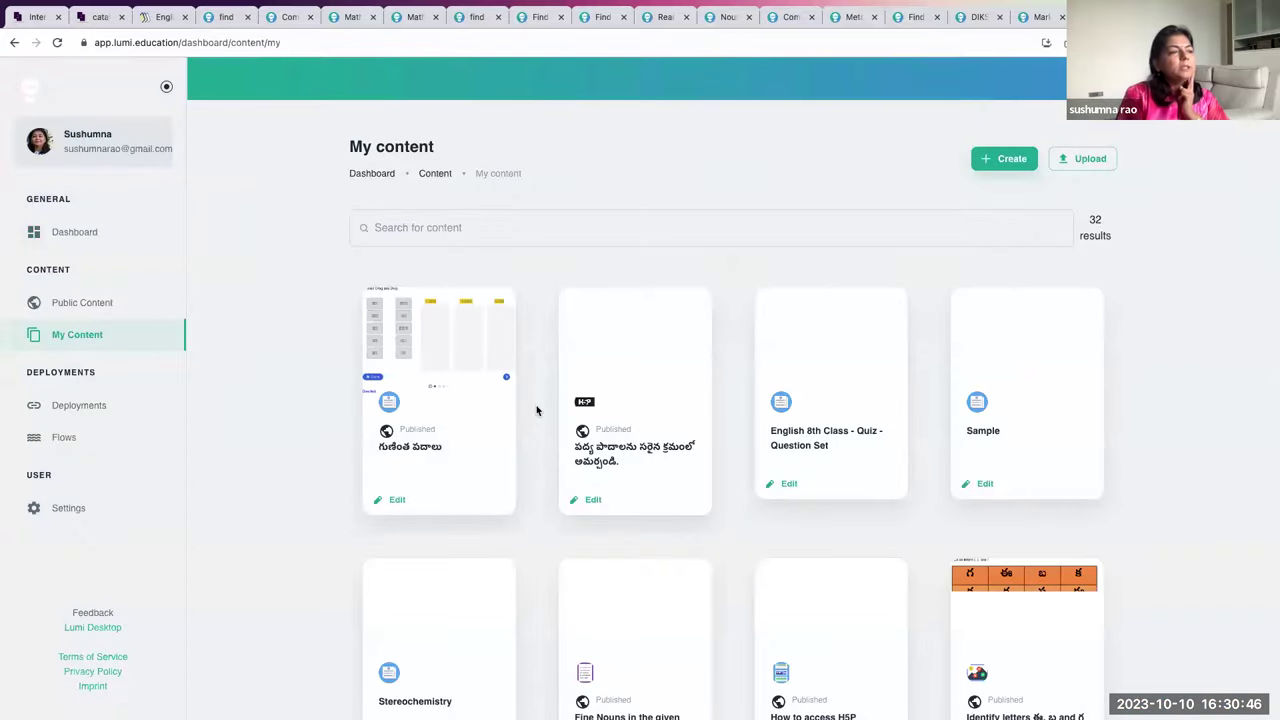
scroll(538, 400, "down", 2)
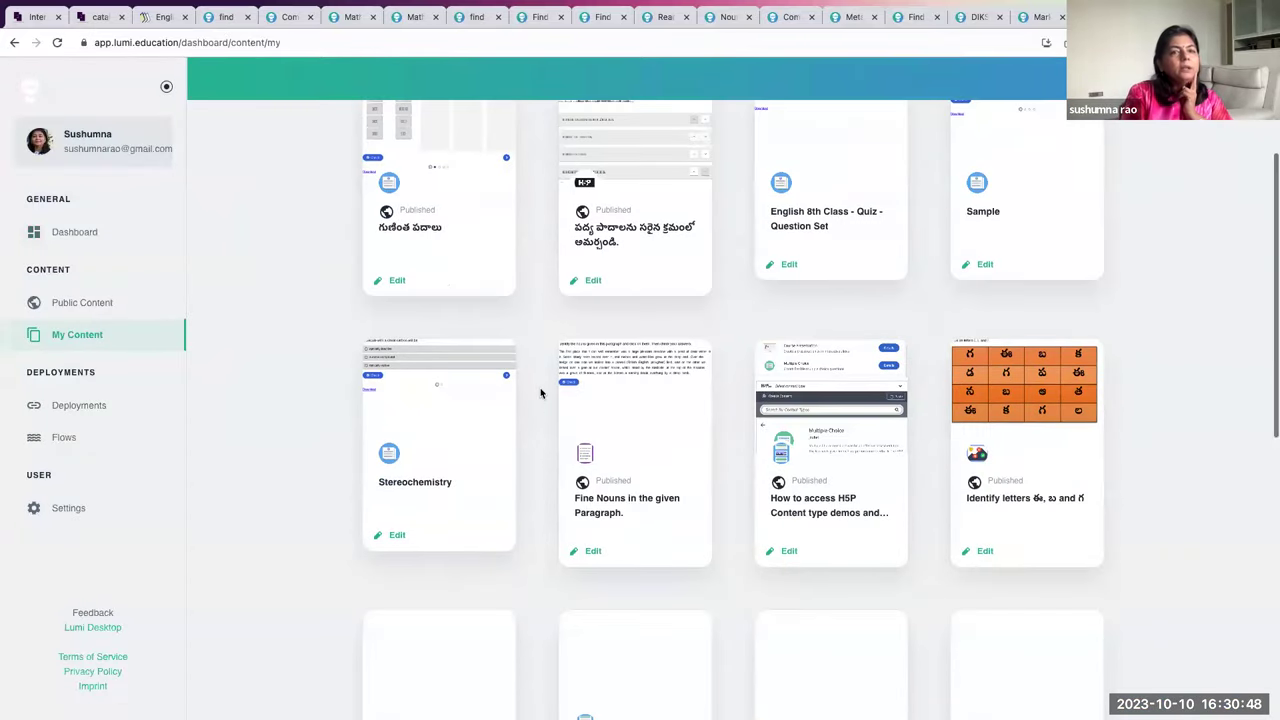
scroll(993, 370, "down", 2)
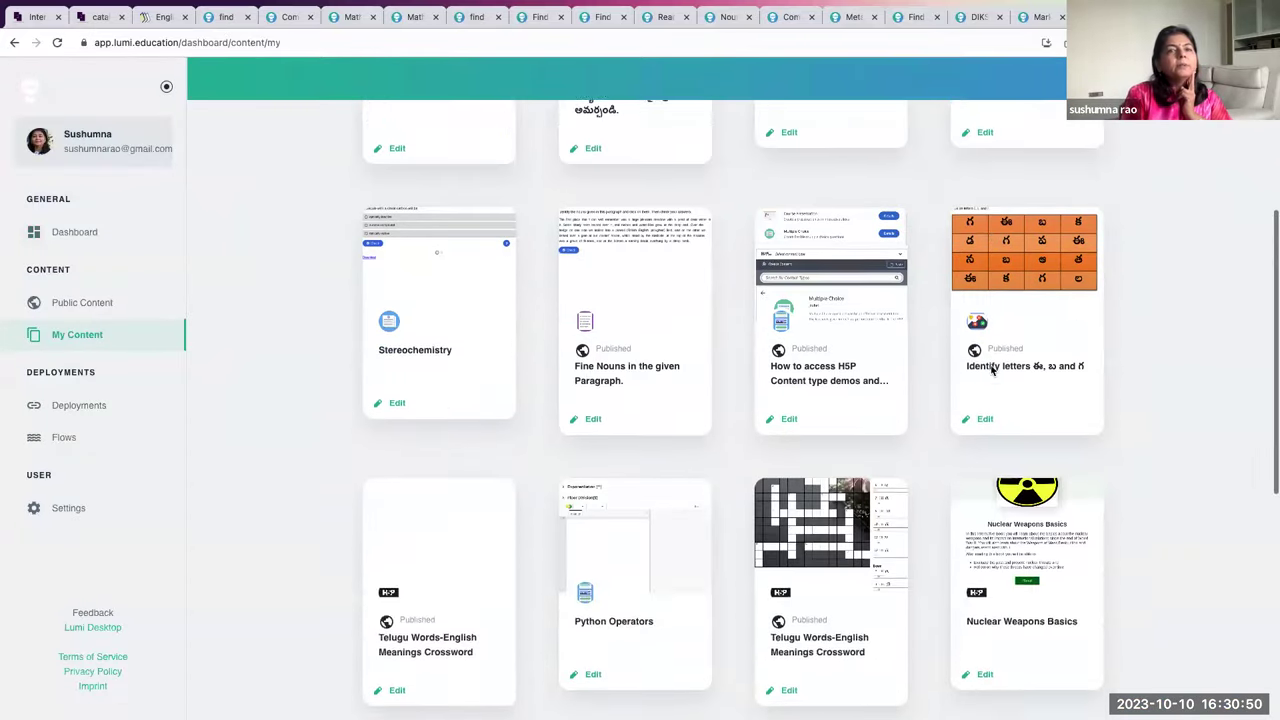
left_click(990, 318)
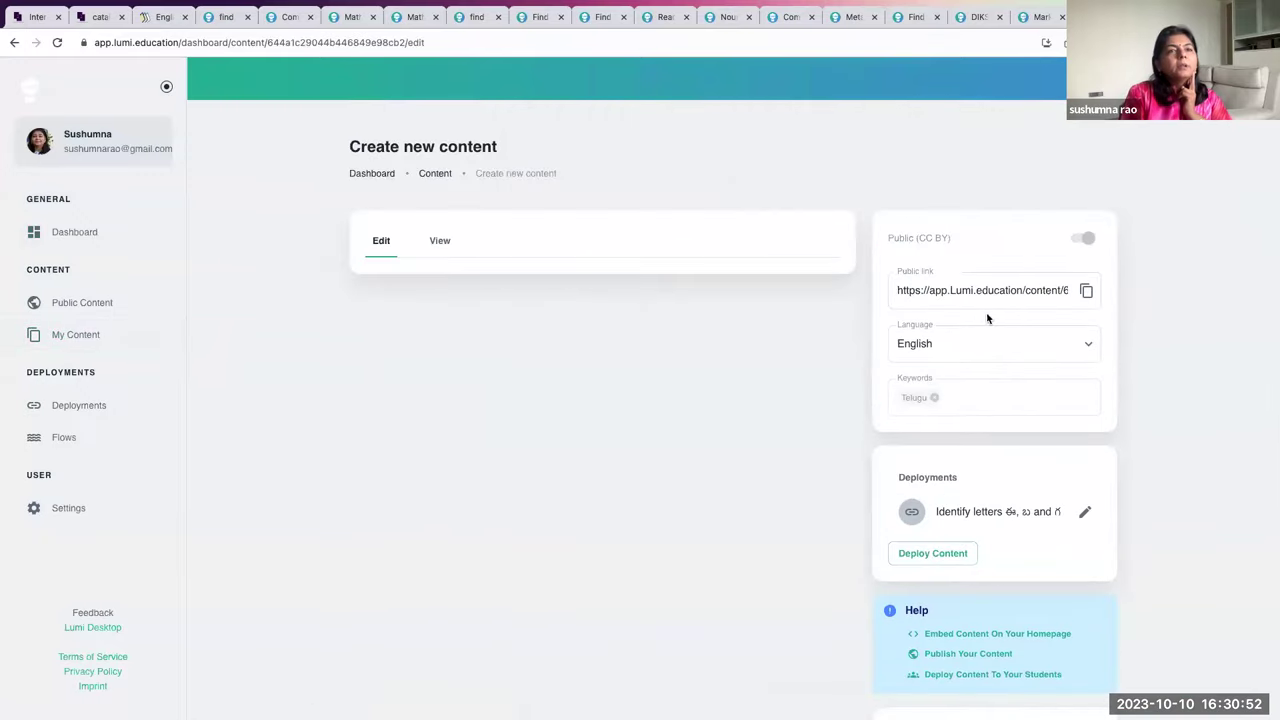
left_click(439, 241)
scroll(927, 381, "down", 1)
scroll(927, 381, "down", 1)
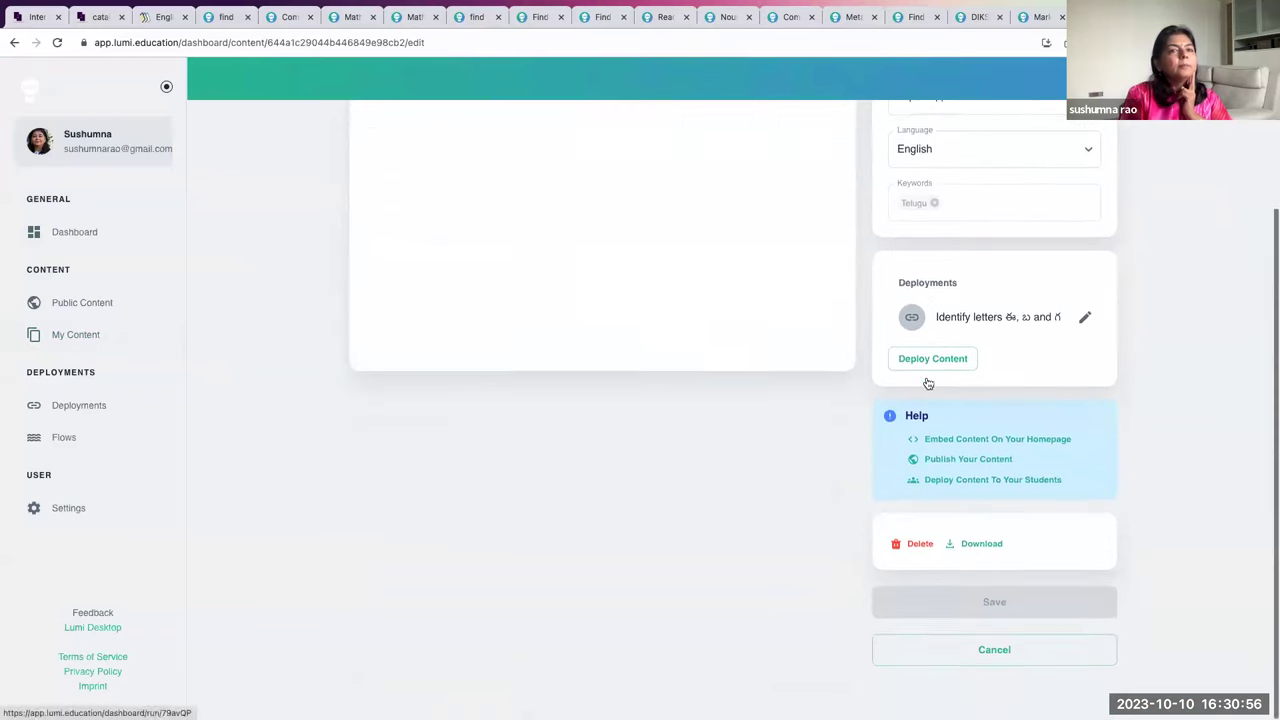
- Open the deployment of "Identify letters ఈ, బ and గ" and review its insights, share link, embed code and QR code
left_click(952, 322)
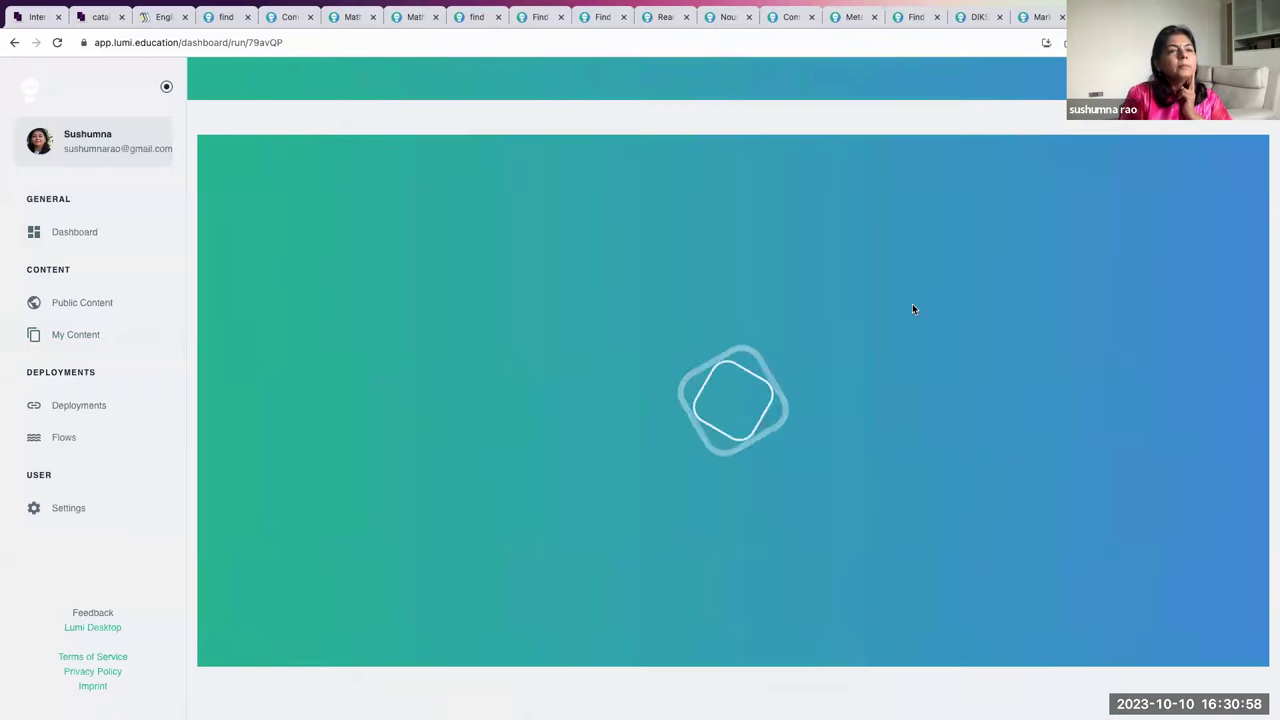
left_click(985, 381)
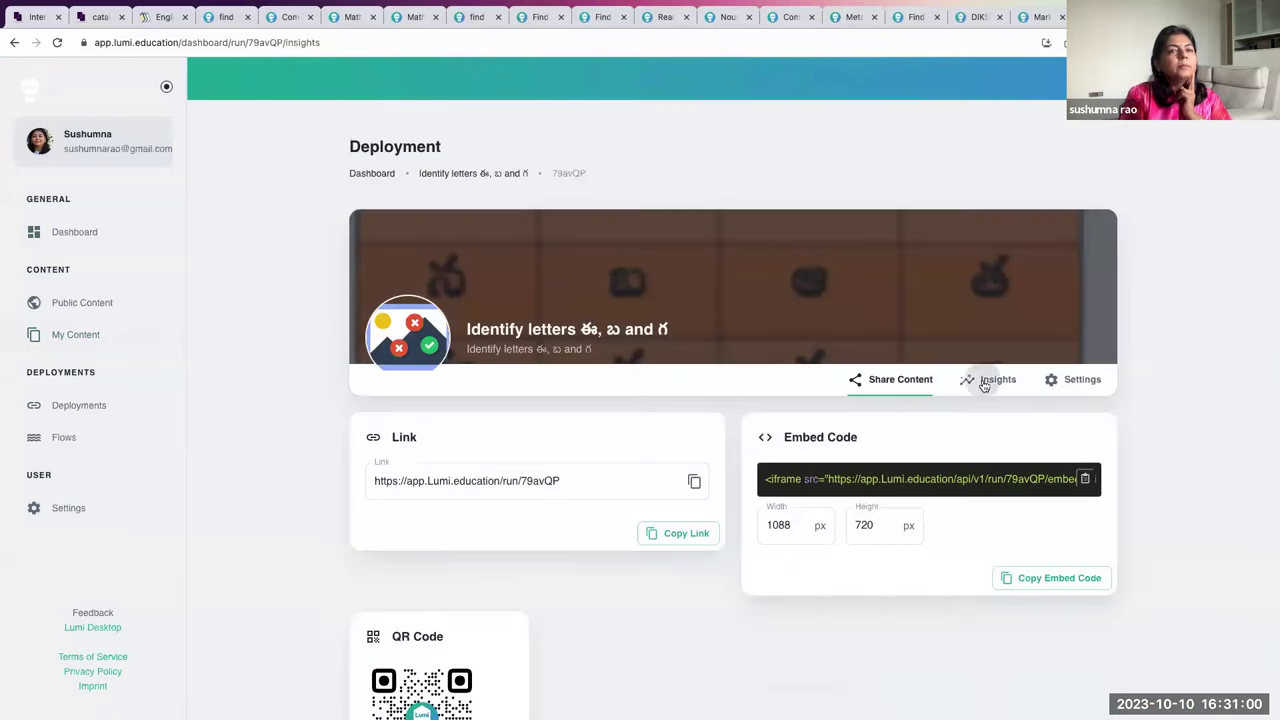
left_click(910, 381)
scroll(910, 377, "down", 3)
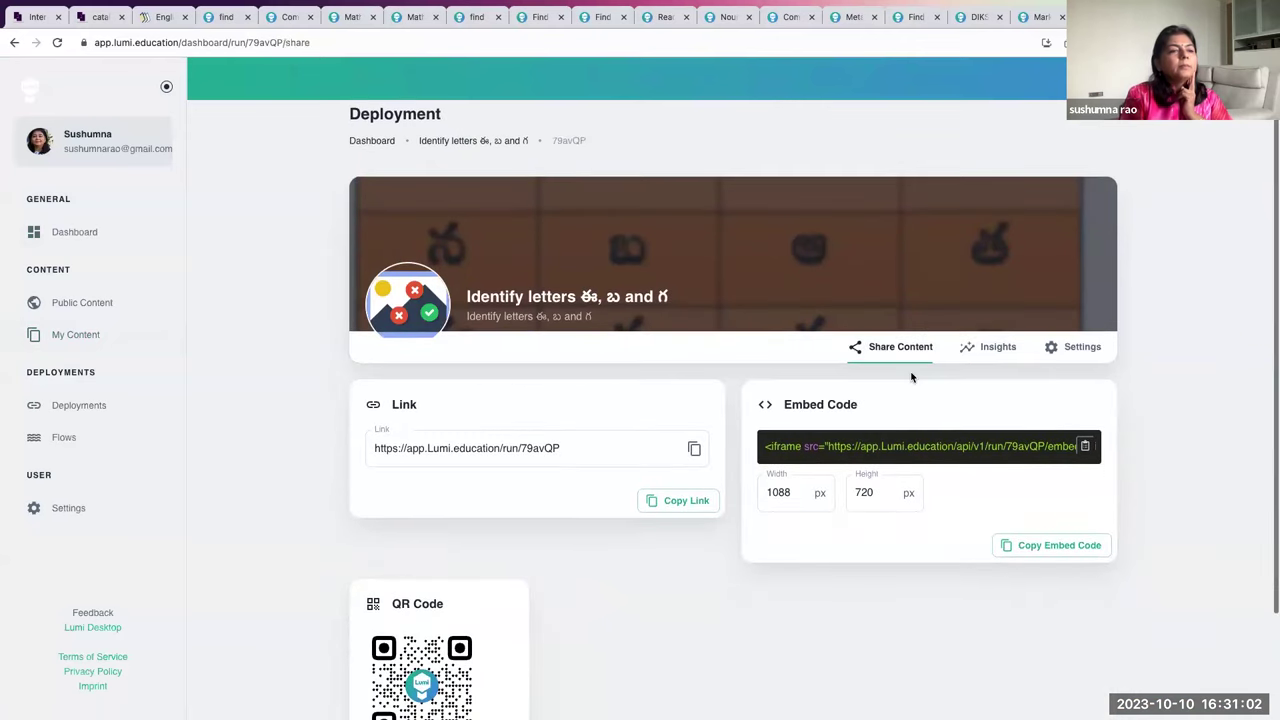
scroll(910, 372, "down", 3)
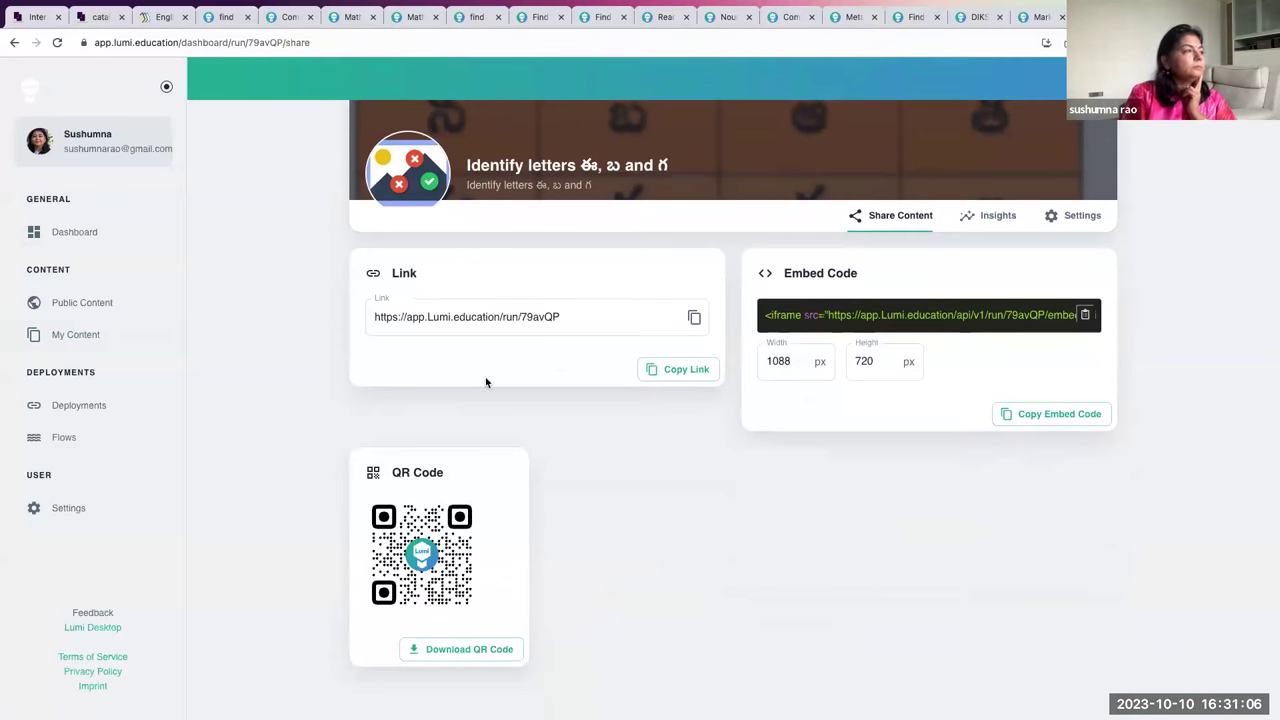
- Open "Safe Food Handling: Kitchen" from the public content and examine its copyright details and content view
left_click(72, 306)
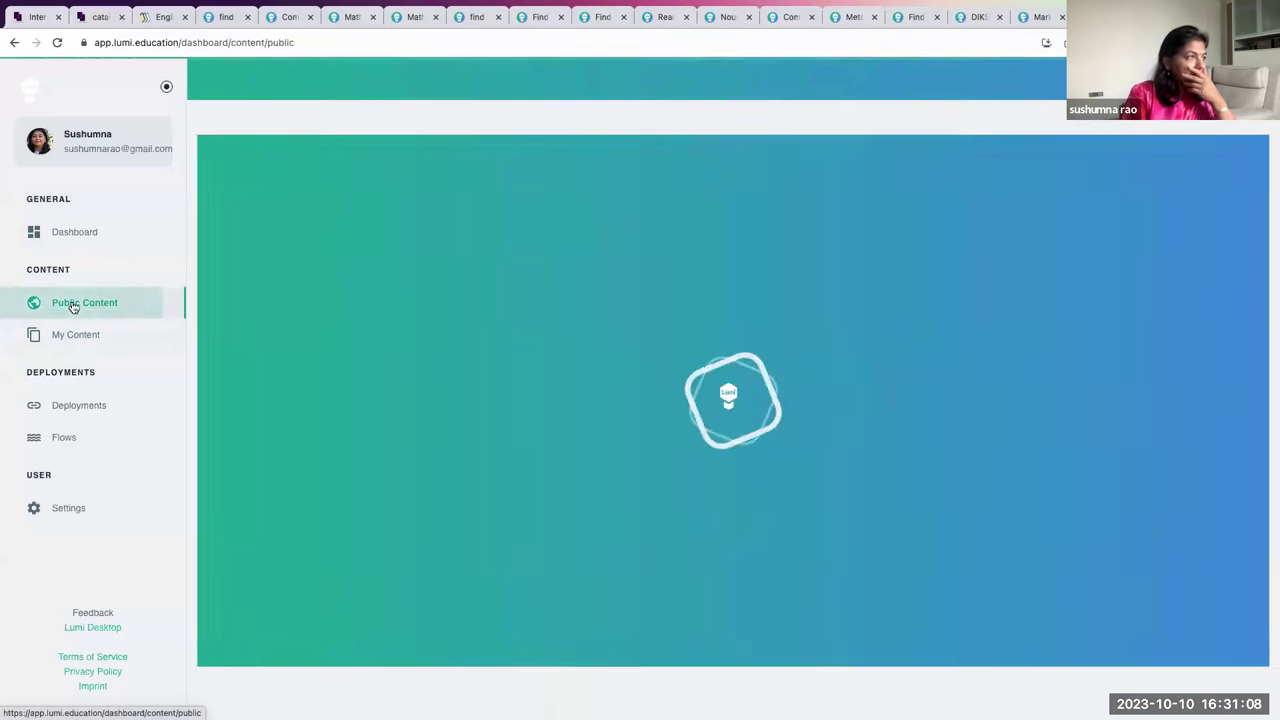
left_click(405, 448)
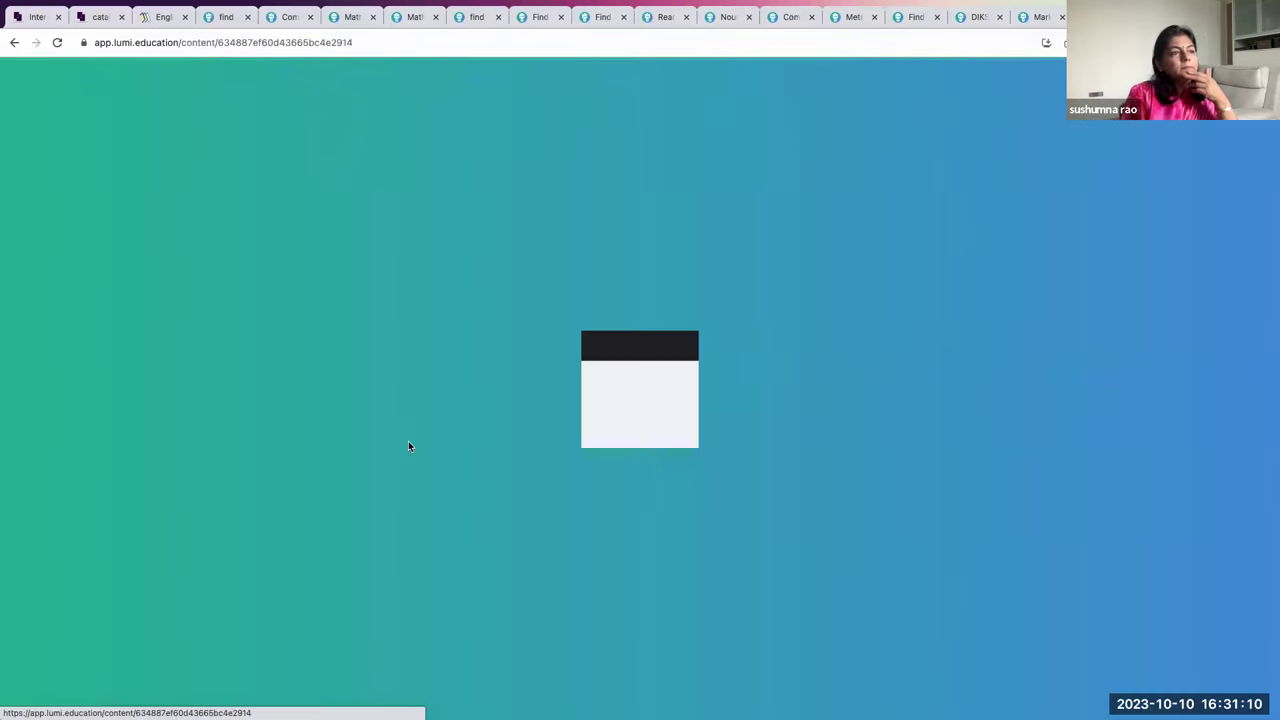
left_click(914, 310)
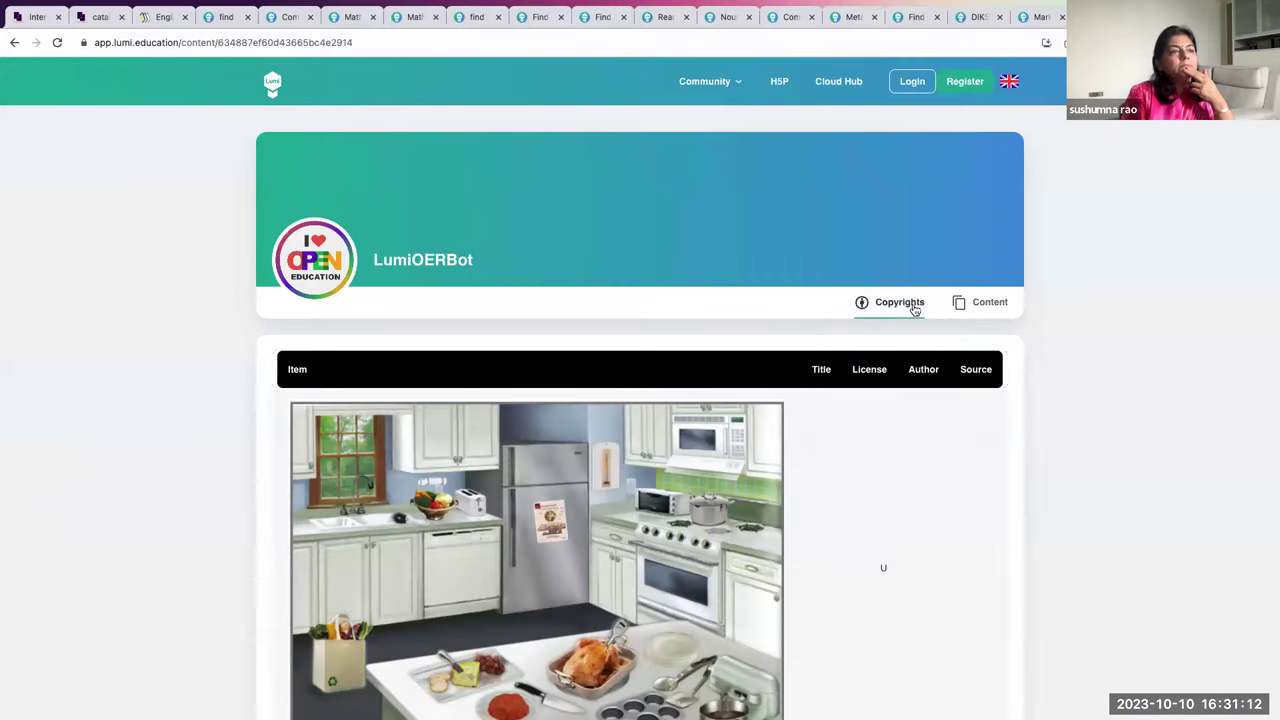
scroll(715, 497, "down", 5)
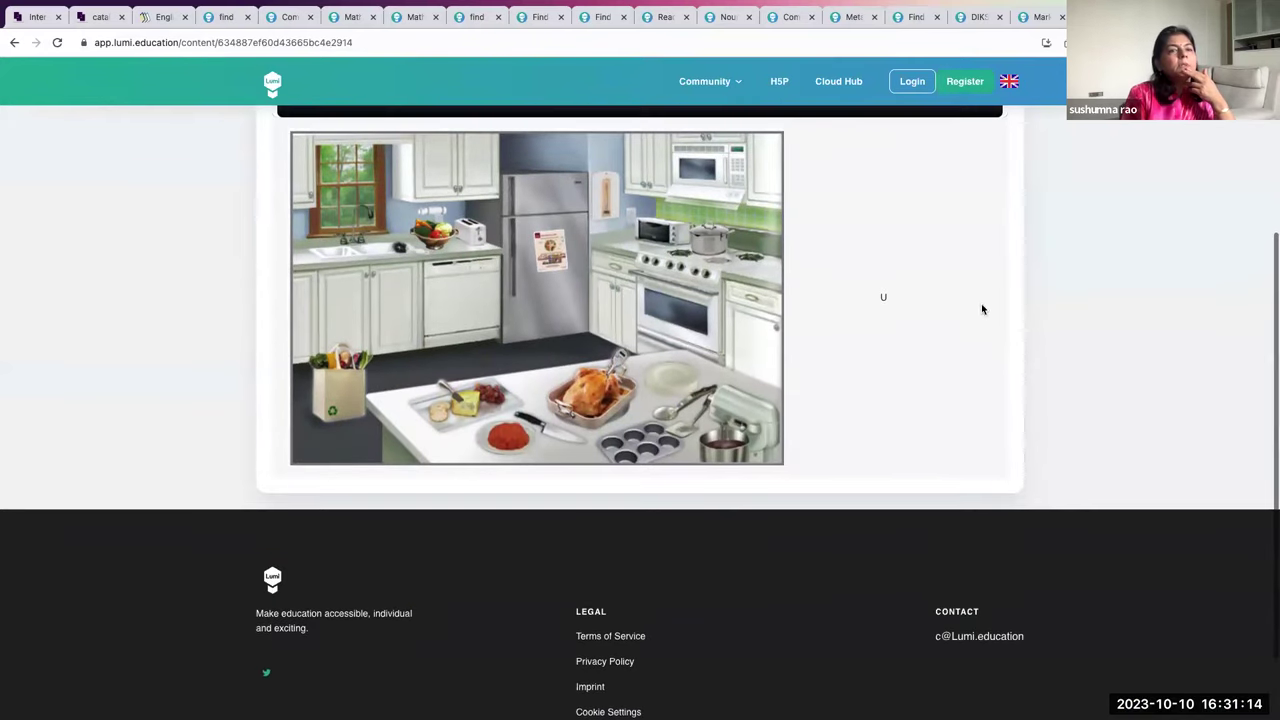
left_click_drag(880, 298, 898, 303)
scroll(898, 303, "up", 4)
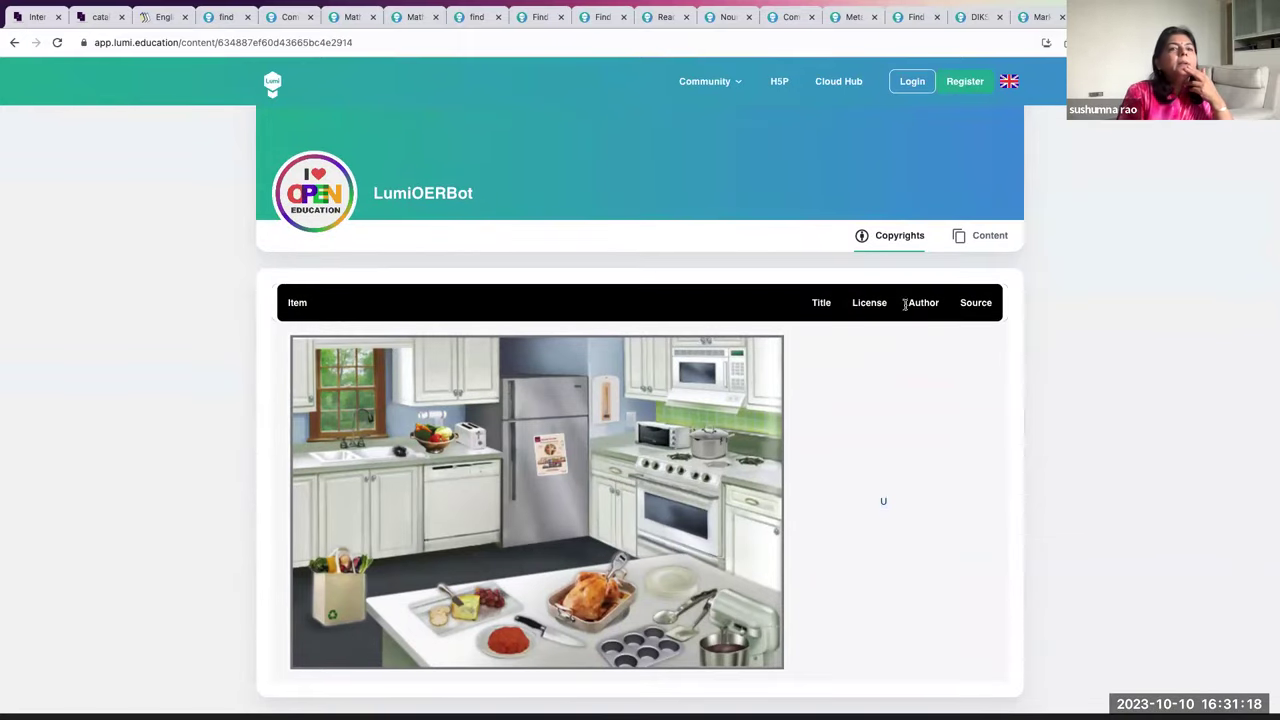
left_click(989, 240)
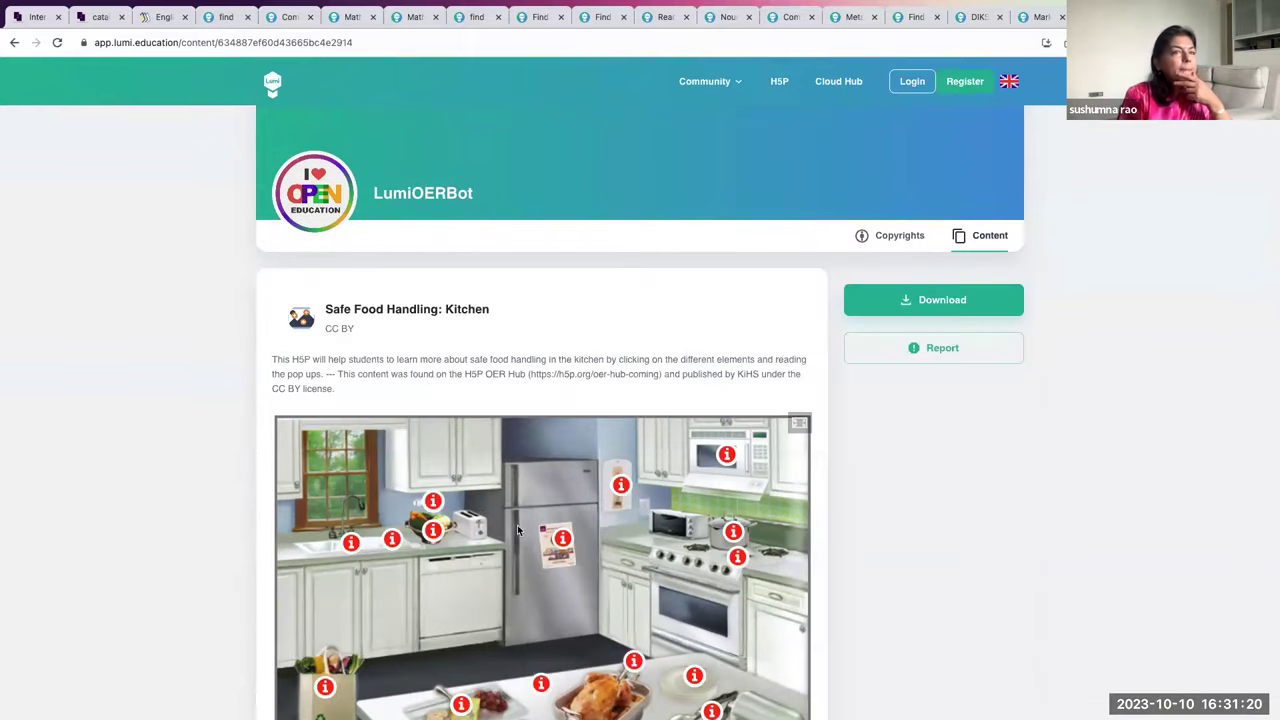
left_click(878, 250)
left_click(972, 239)
- Return to the public content list and filter it by the FindTheWords and Crossword content types
left_click(14, 42)
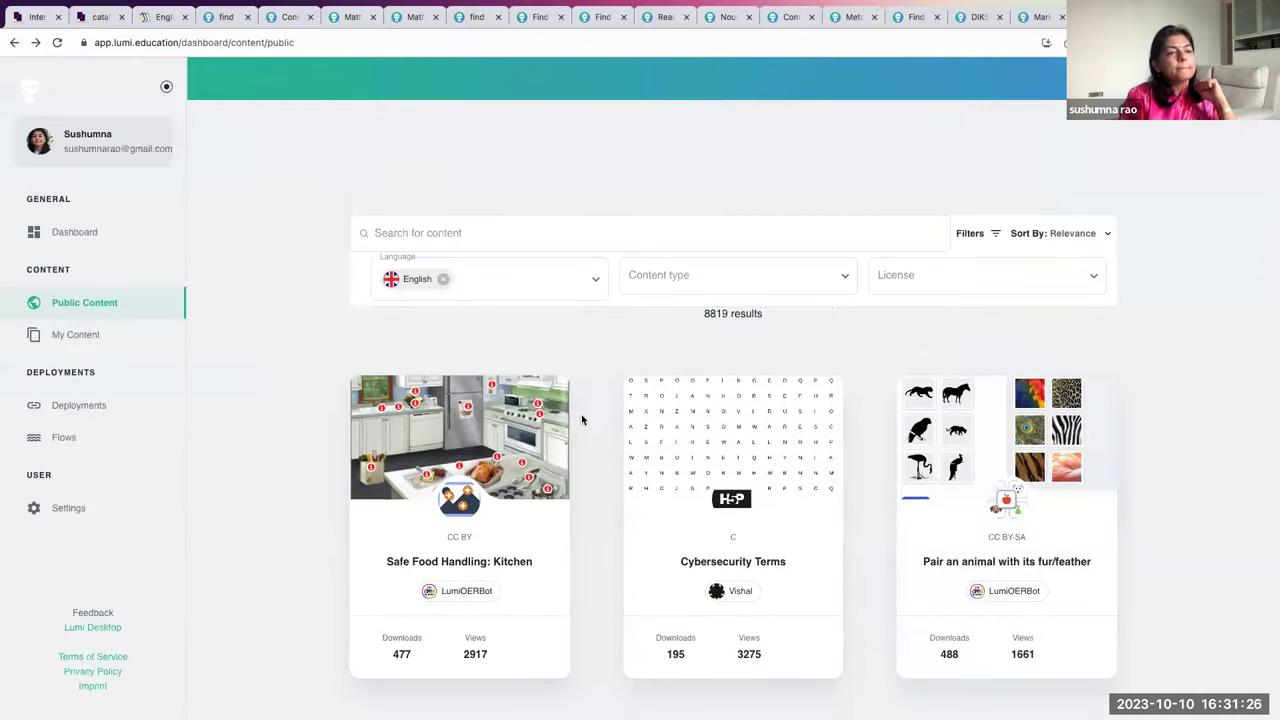
left_click(705, 277)
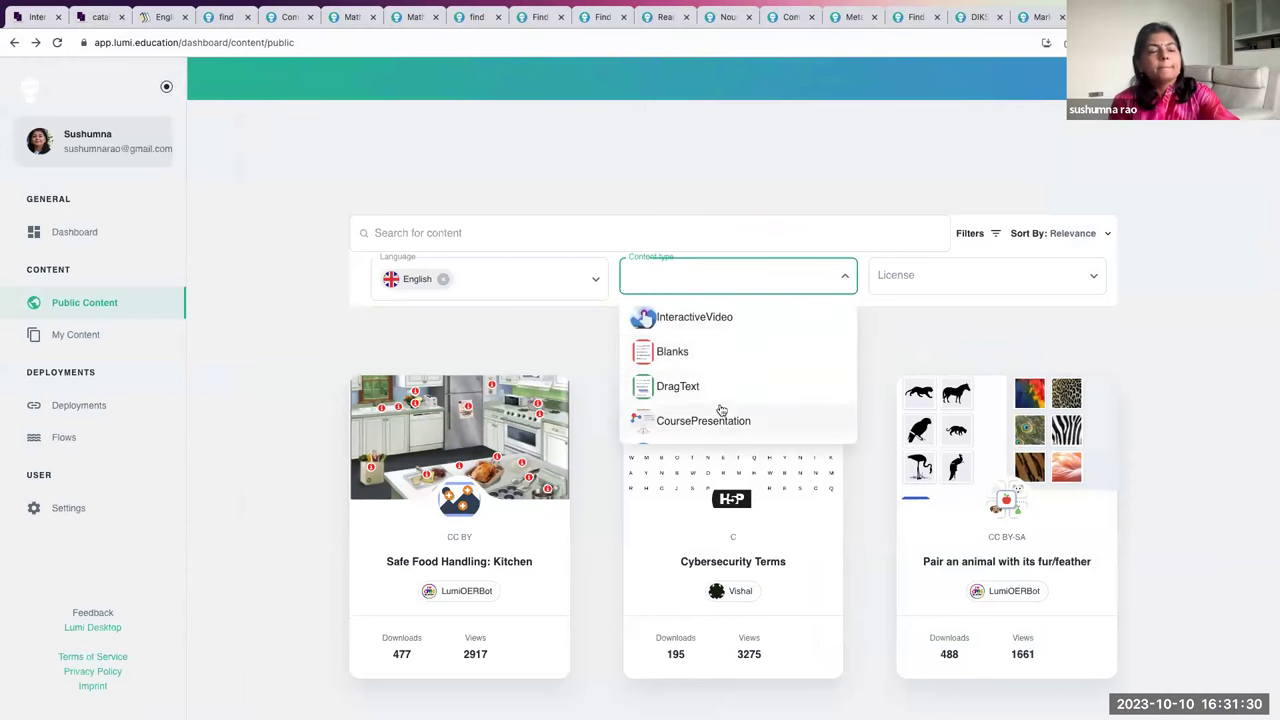
scroll(720, 408, "down", 2)
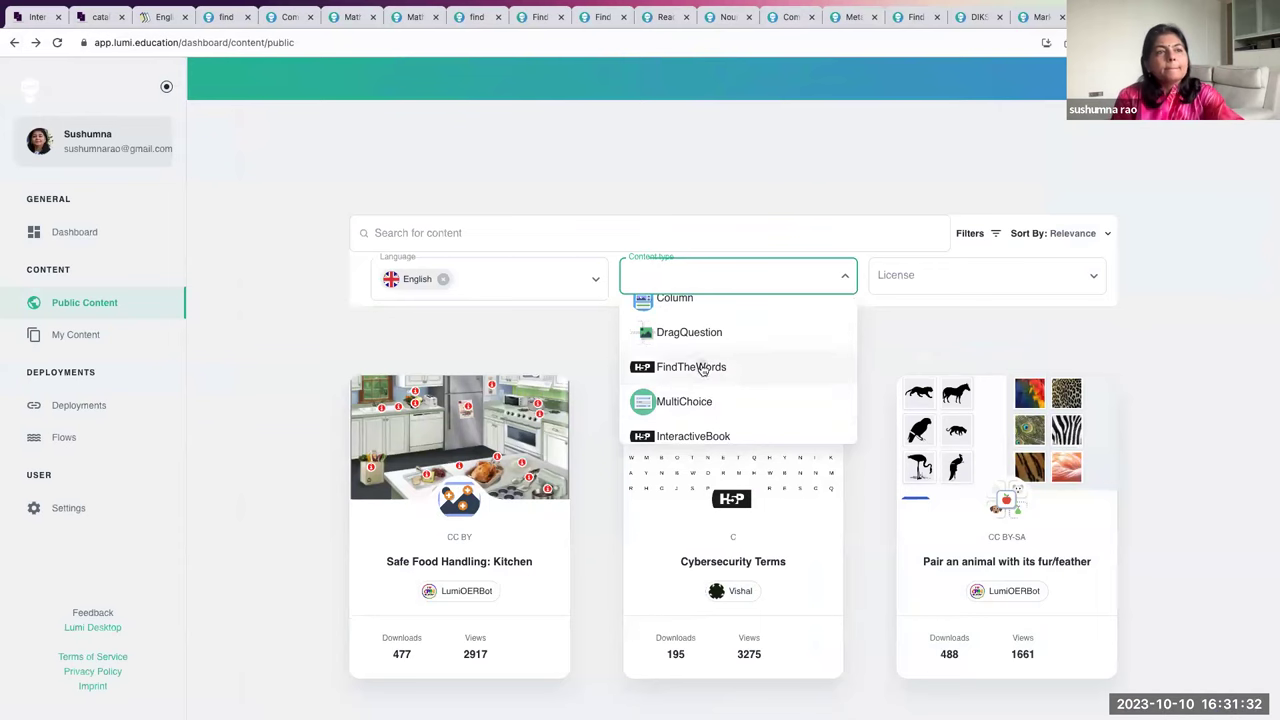
left_click(704, 368)
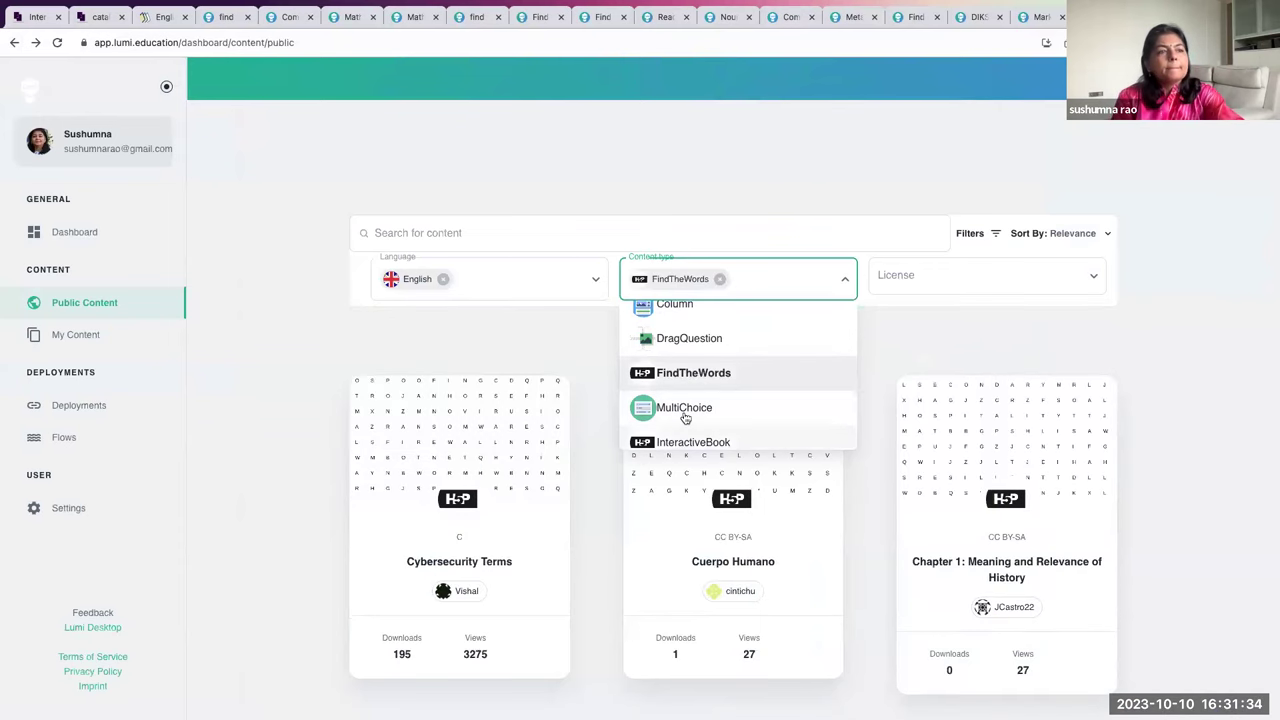
scroll(684, 415, "down", 2)
scroll(687, 418, "up", 5)
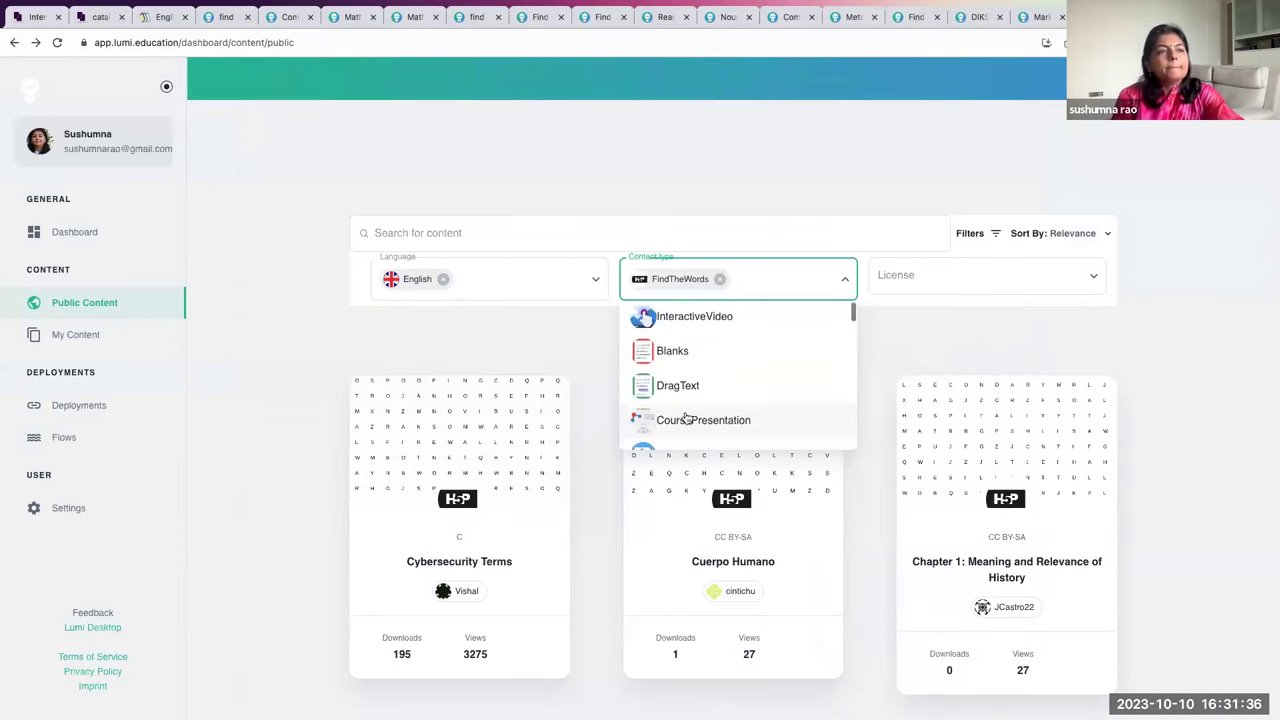
scroll(687, 418, "down", 2)
scroll(685, 409, "down", 4)
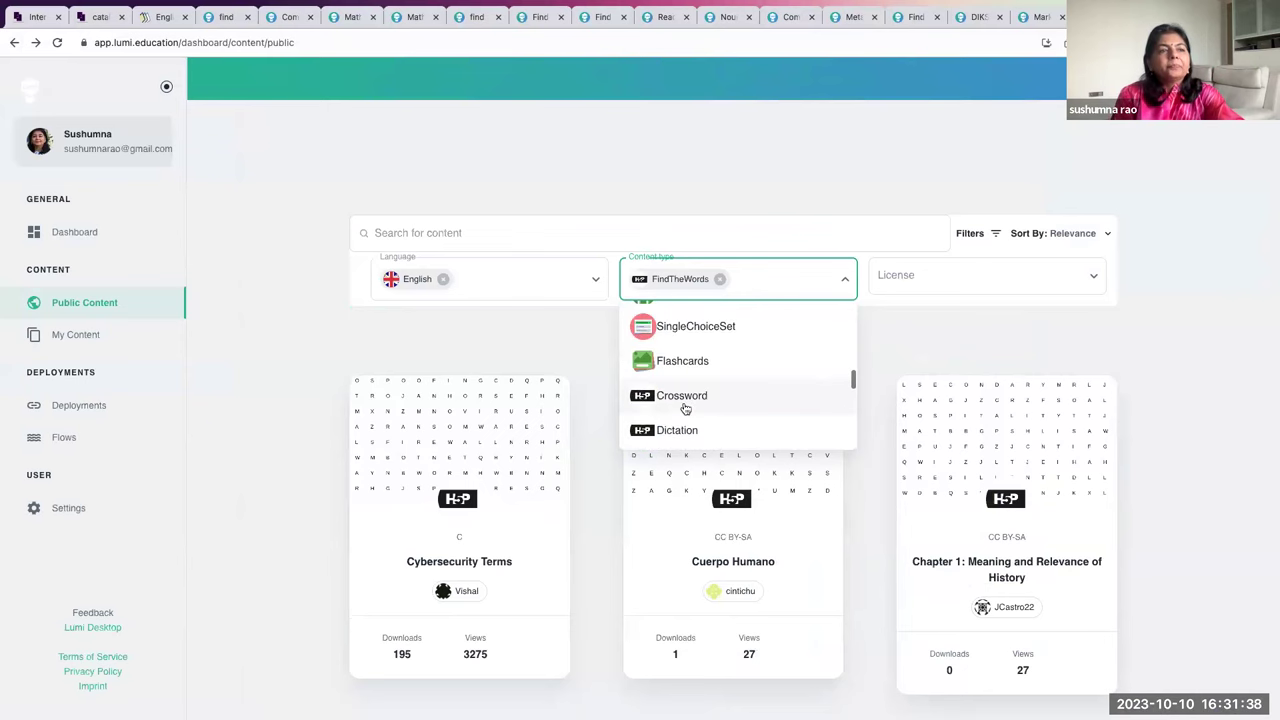
left_click(685, 402)
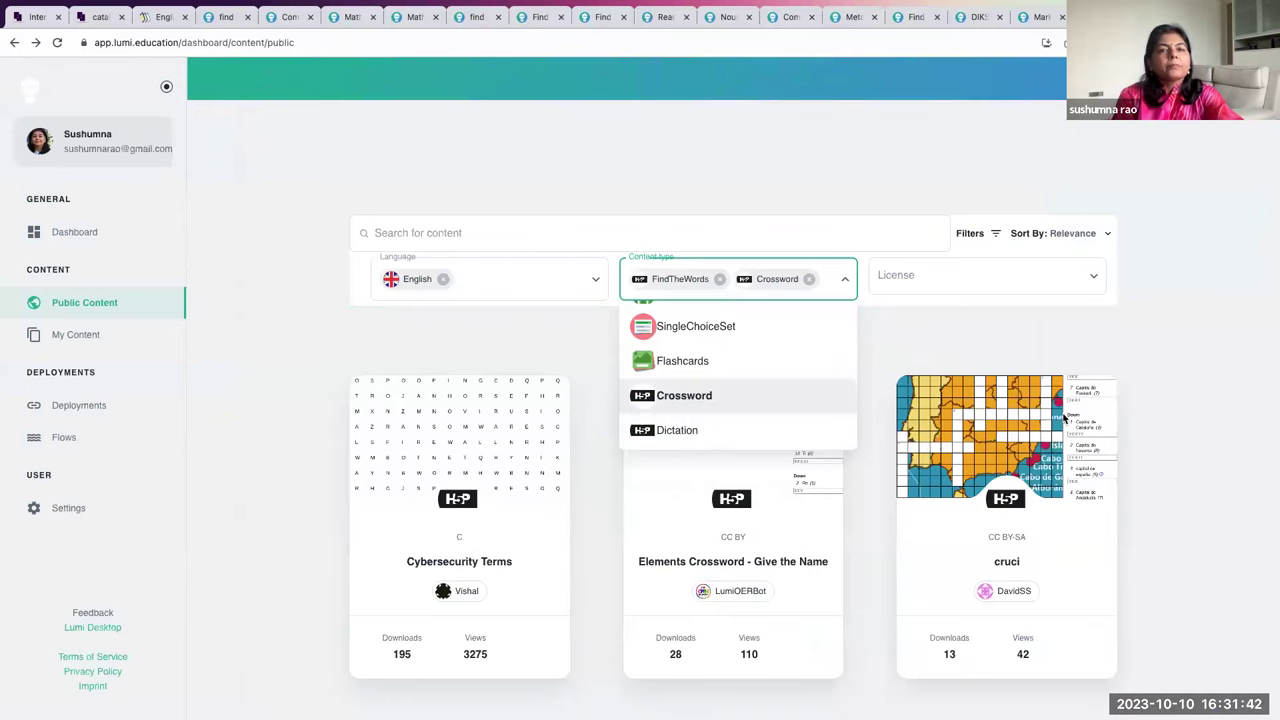
- Open the "cruci" crossword from the filtered results and examine the copyright details of its images
left_click(1013, 406)
left_click(900, 302)
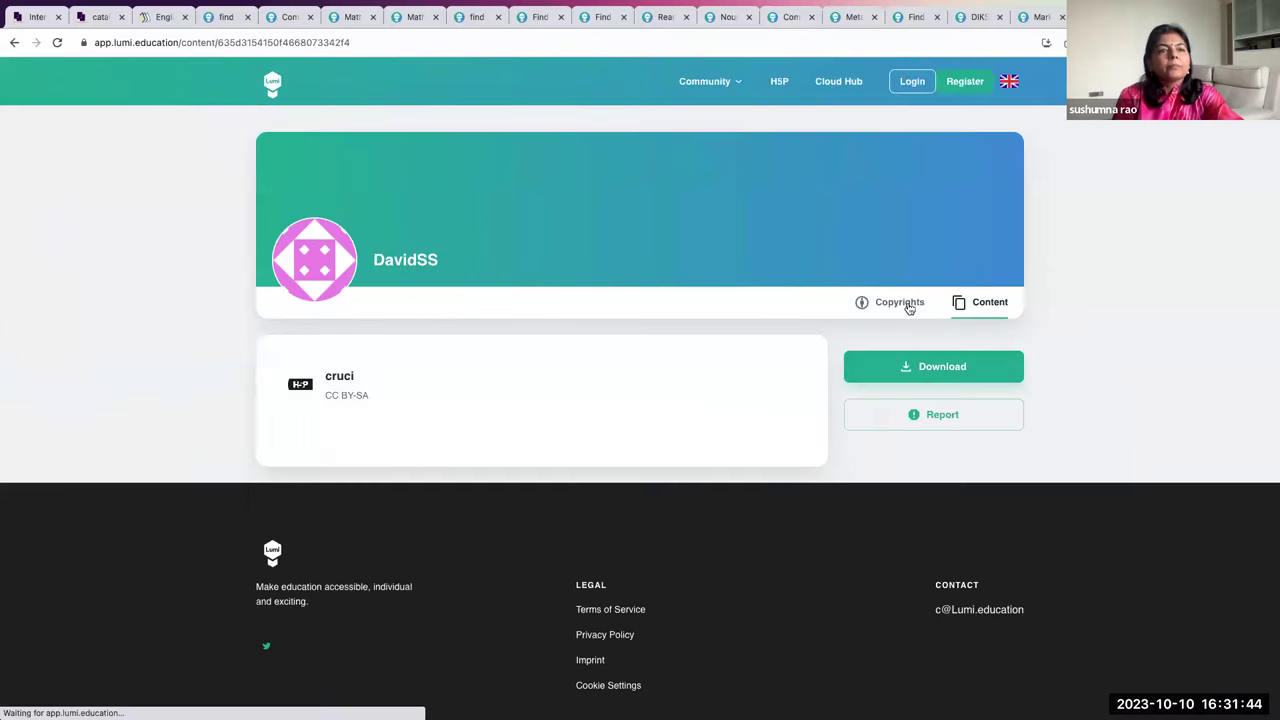
scroll(626, 601, "down", 10)
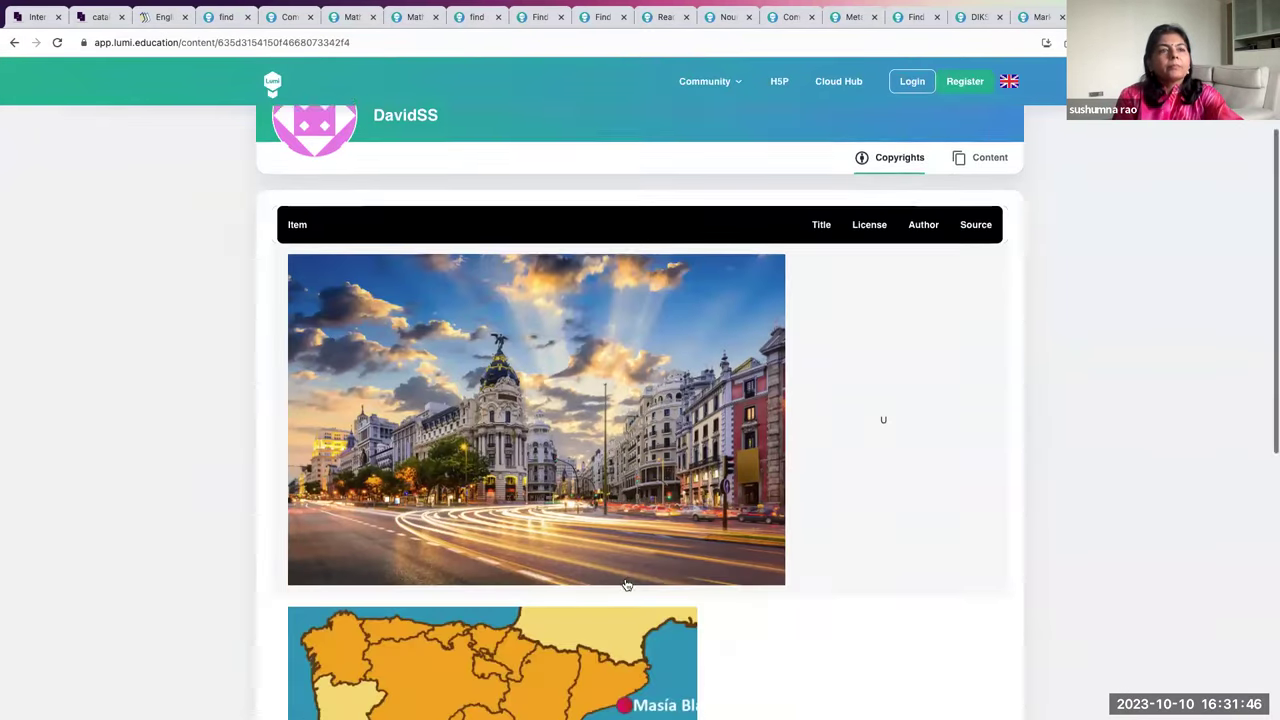
scroll(643, 614, "up", 3)
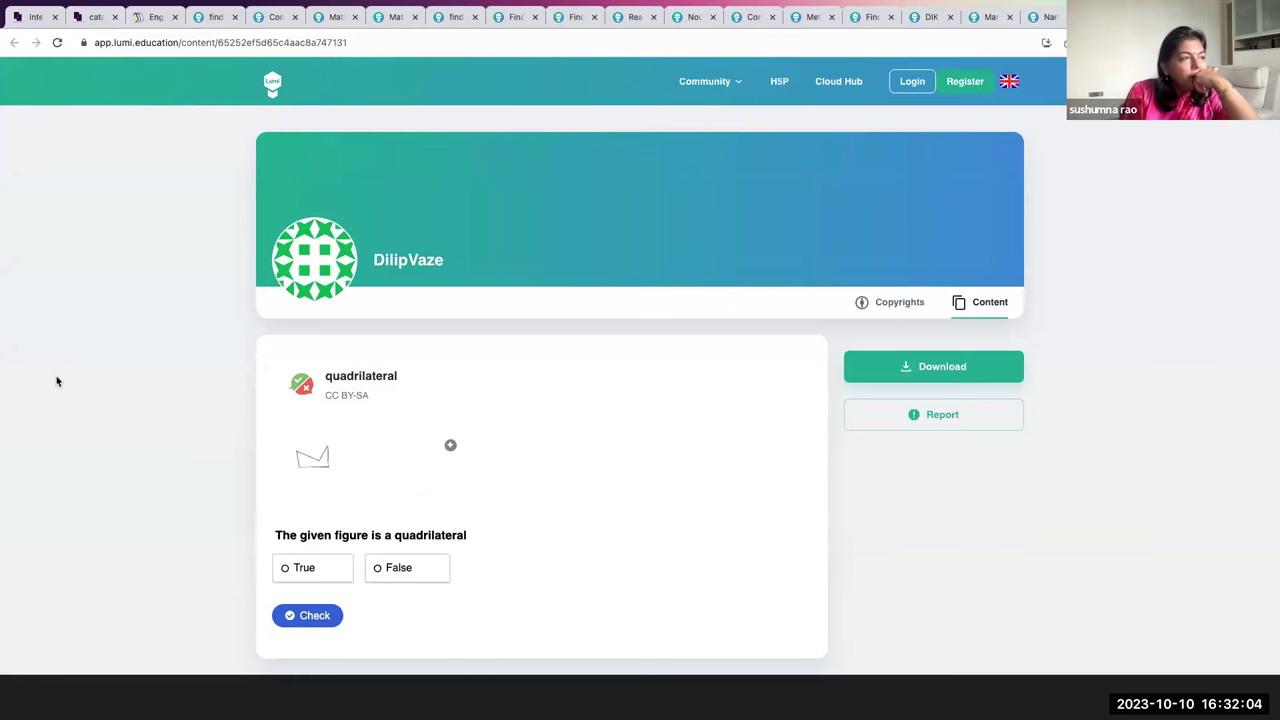
- Answer the participant's "quadrilateral" exercise with True and check the answer
left_click(384, 569)
left_click(302, 578)
left_click(300, 615)
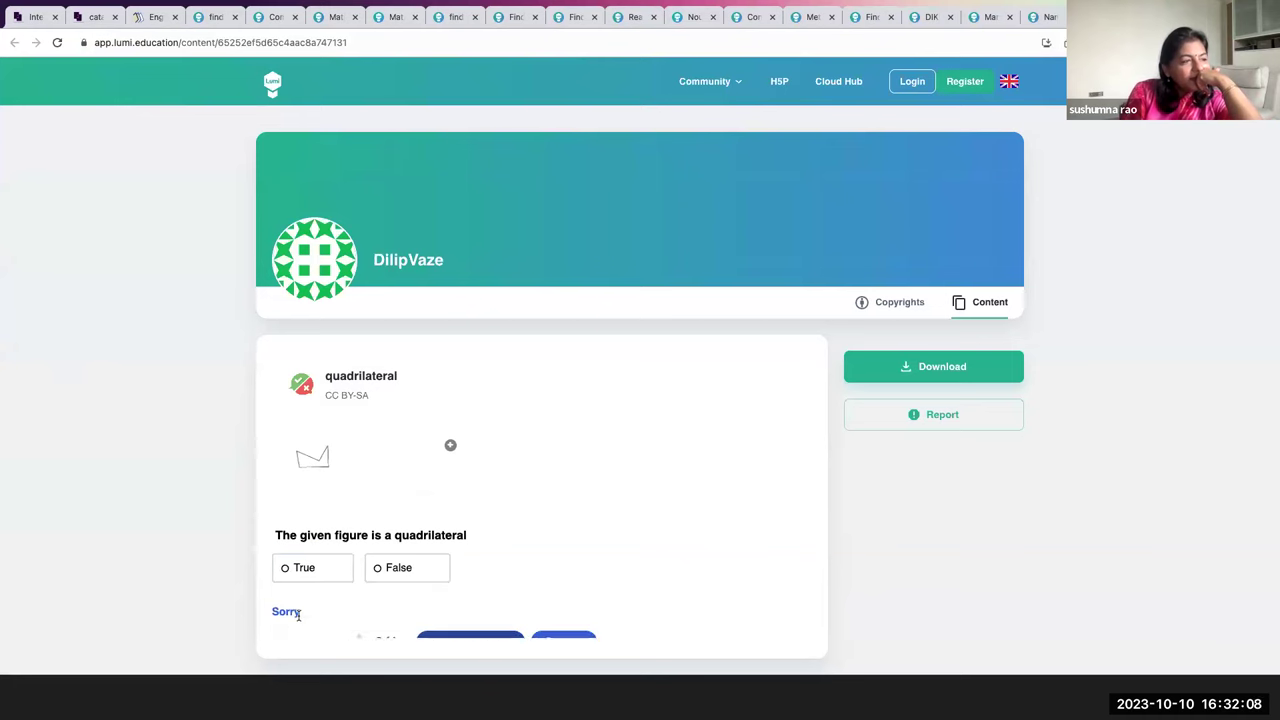
- Examine the copyright details of the "quadrilateral" exercise's figure and return to its content view
left_click(886, 309)
scroll(674, 403, "down", 3)
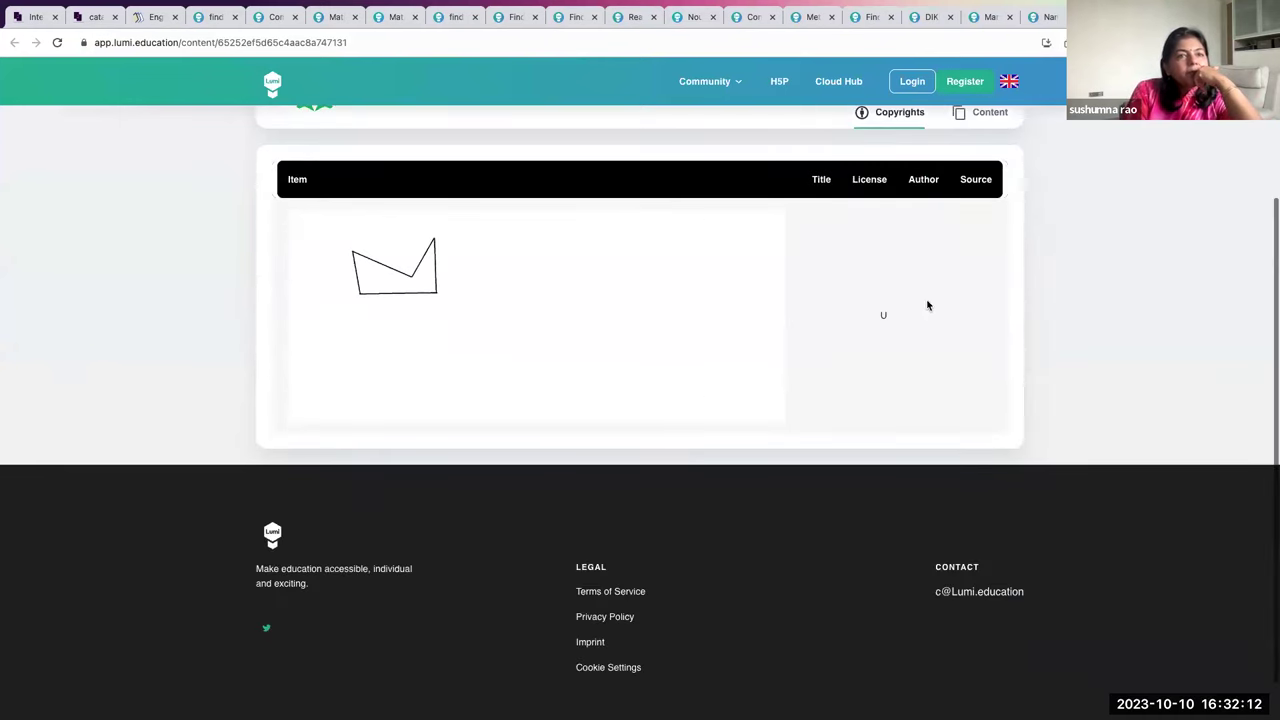
double_click(883, 316)
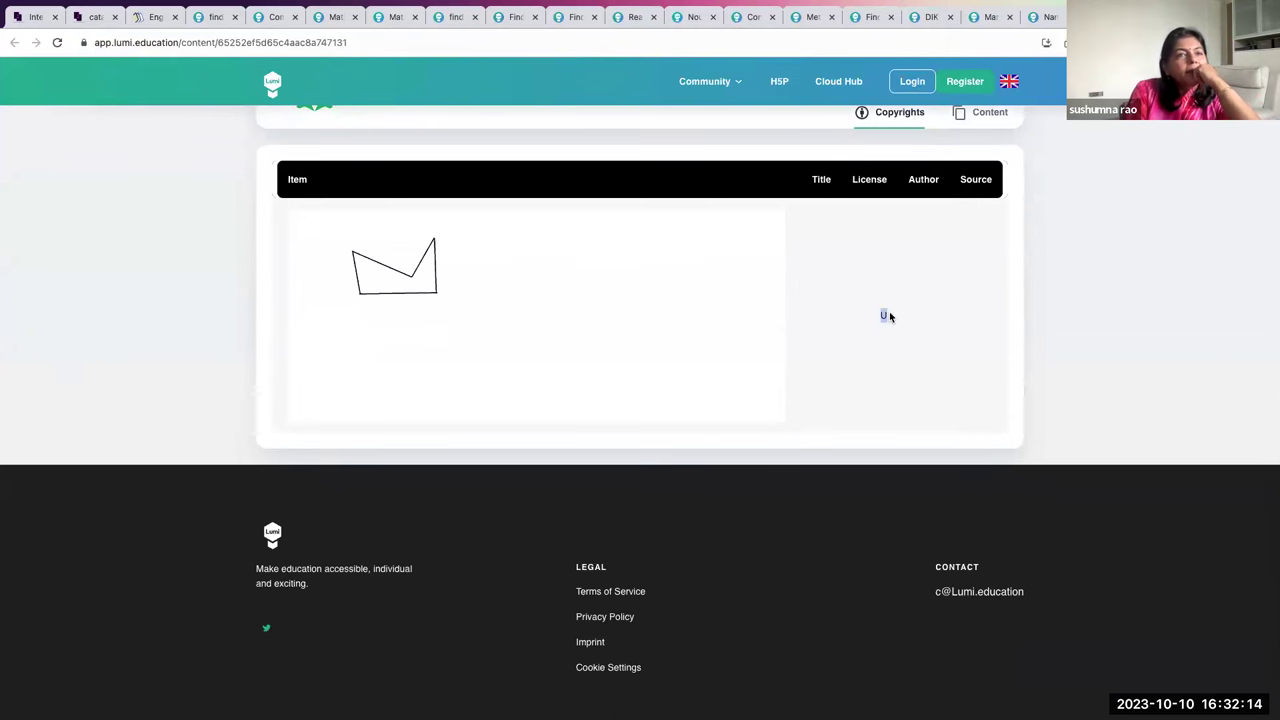
scroll(883, 251, "up", 2)
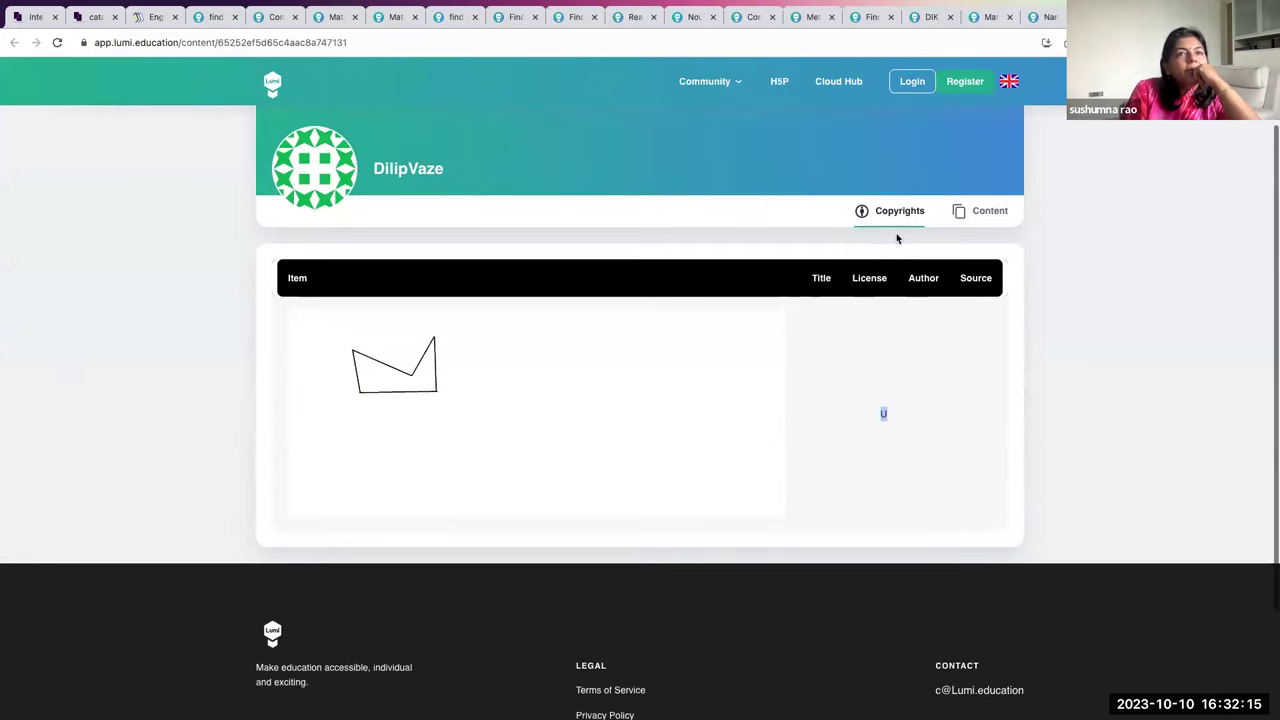
left_click(977, 216)
left_click(904, 284)
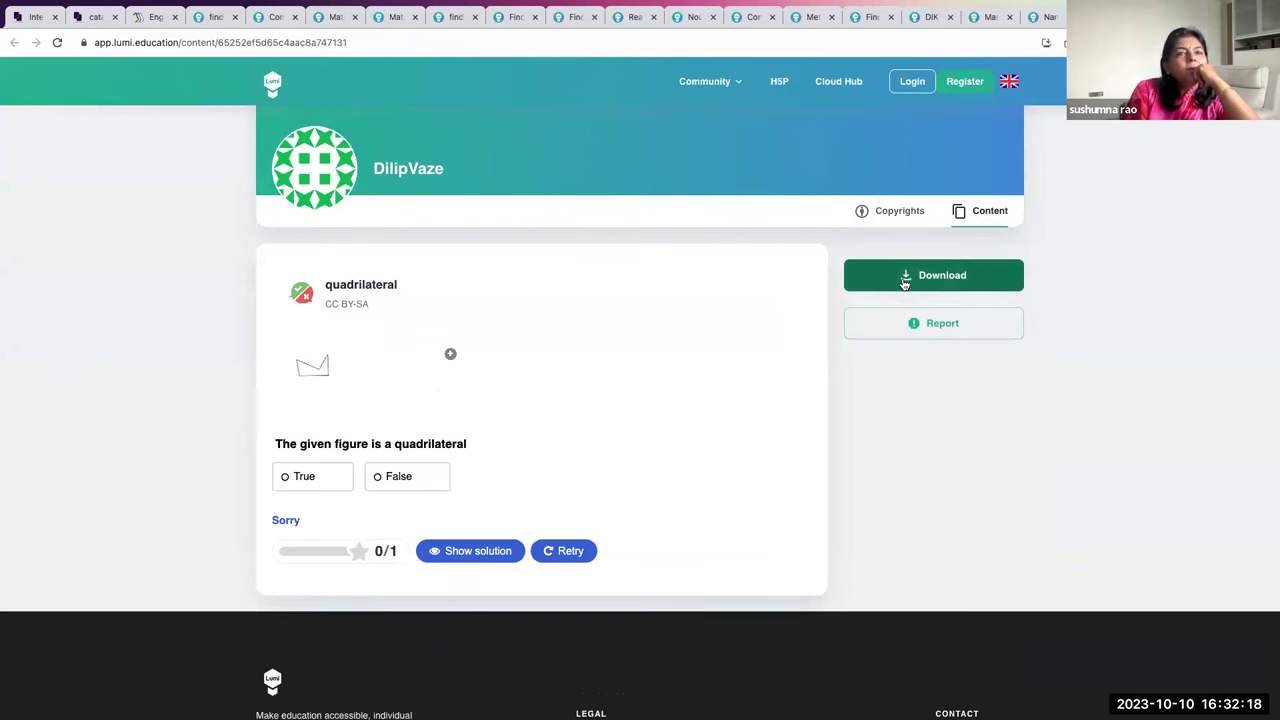
- Go to the dashboard and open the page for uploading own content
scroll(904, 284, "up", 2)
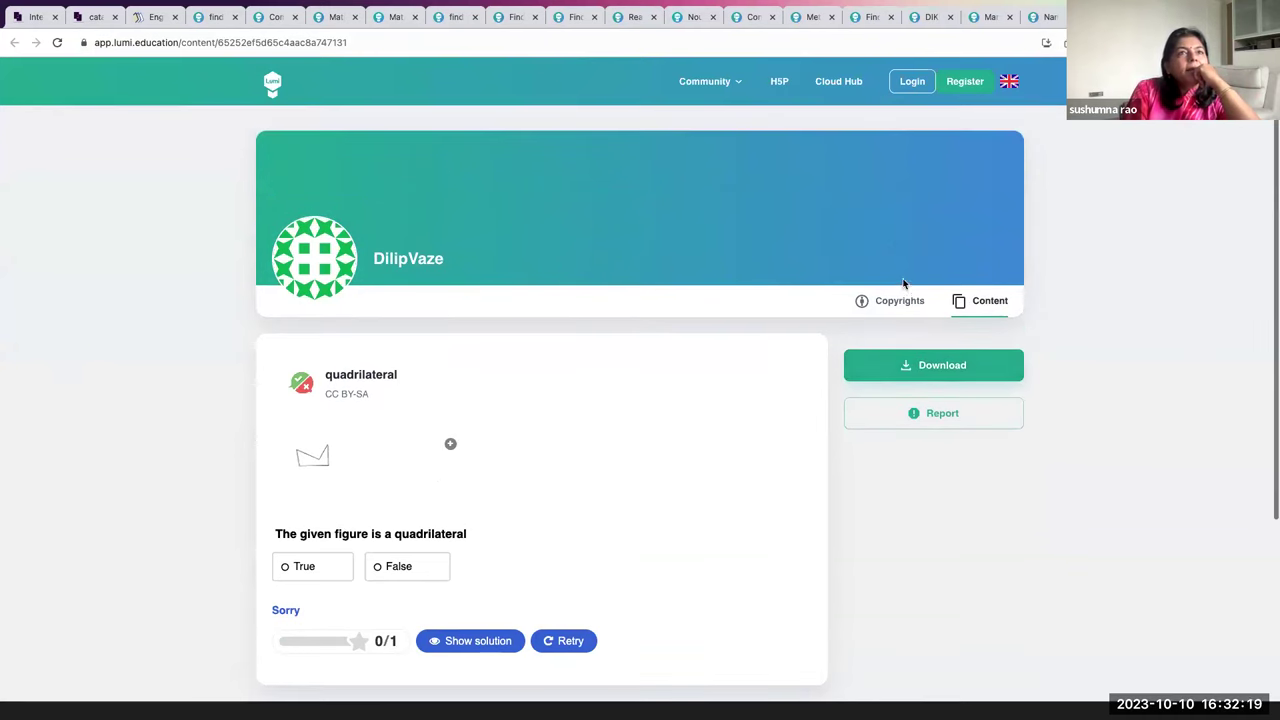
left_click(899, 83)
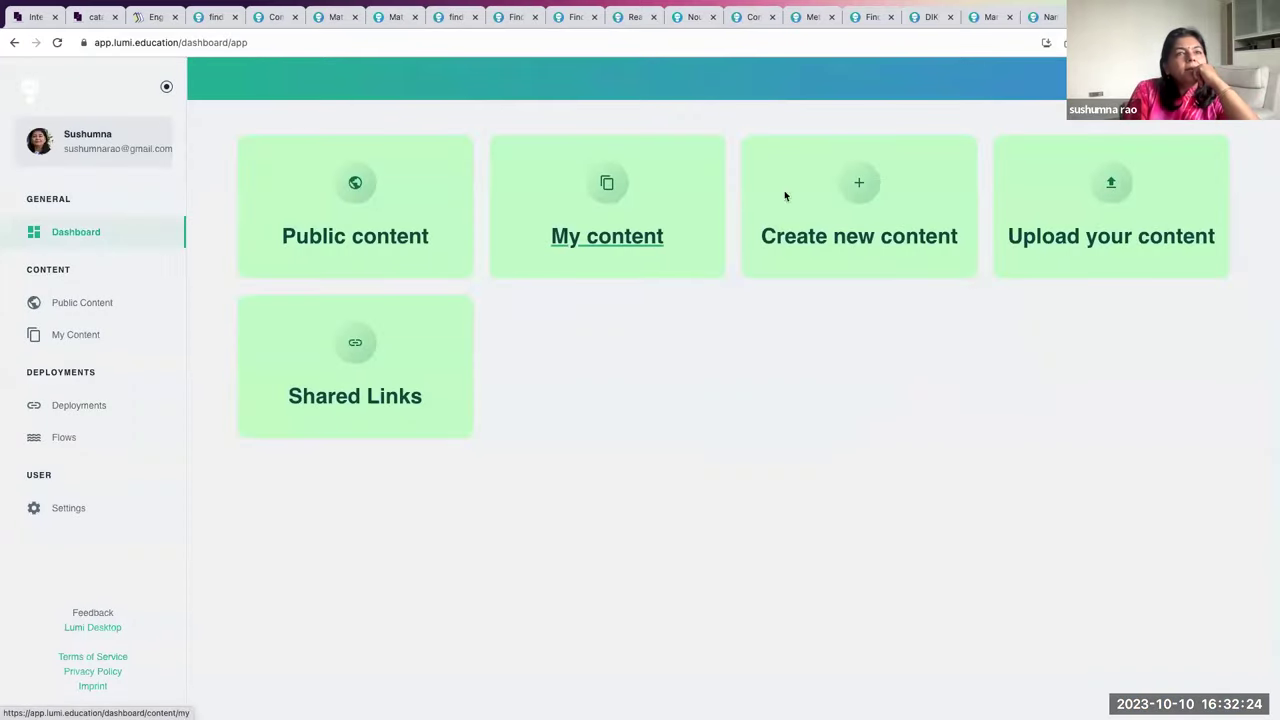
left_click(1072, 246)
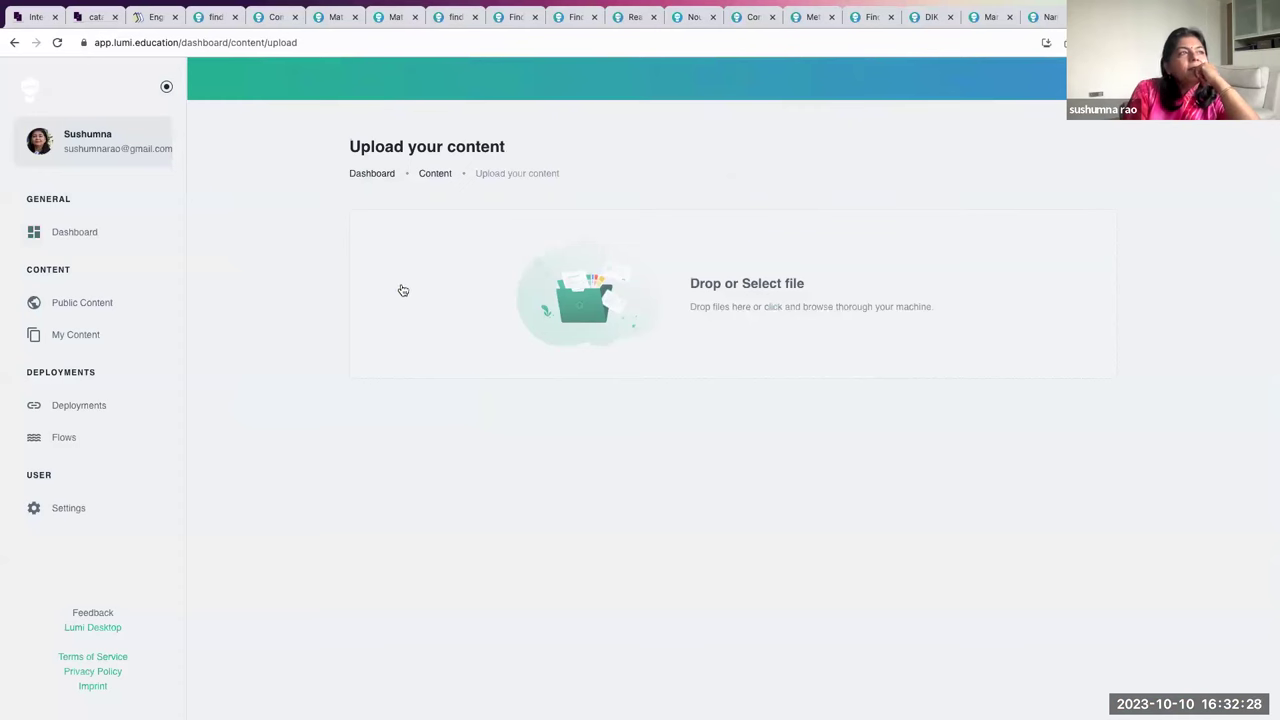
left_click(629, 326)
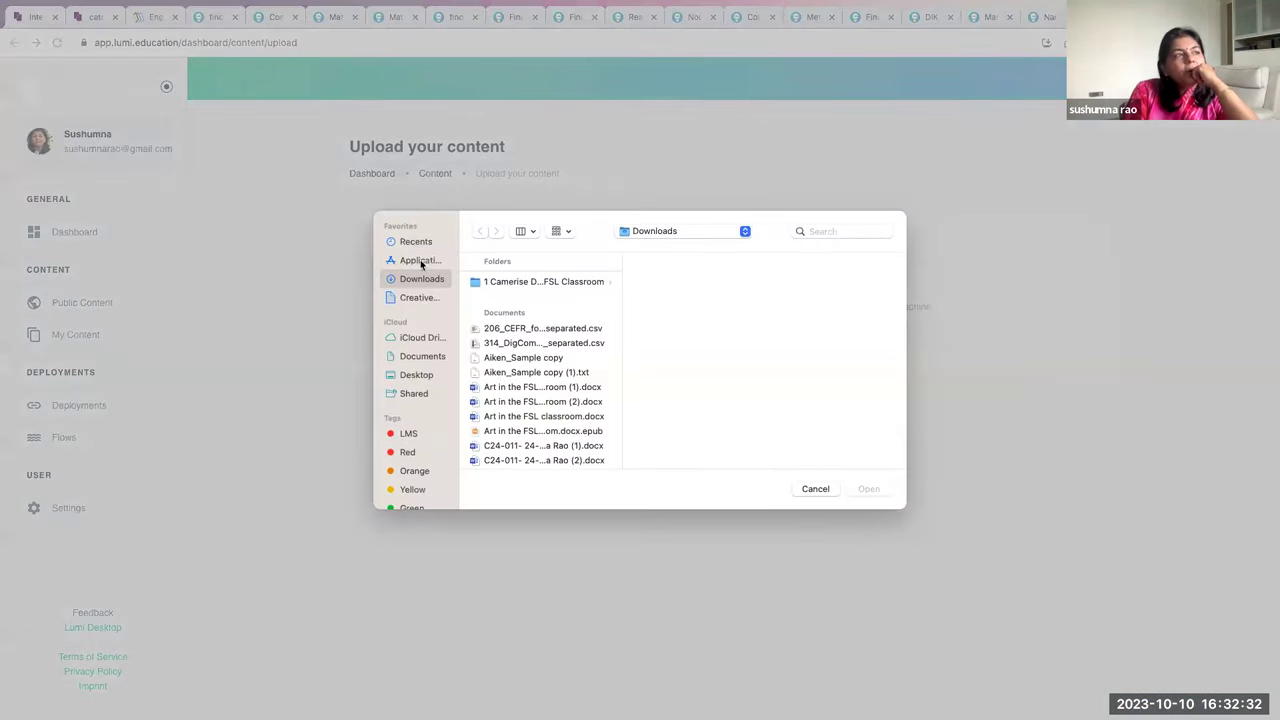
scroll(548, 405, "down", 20)
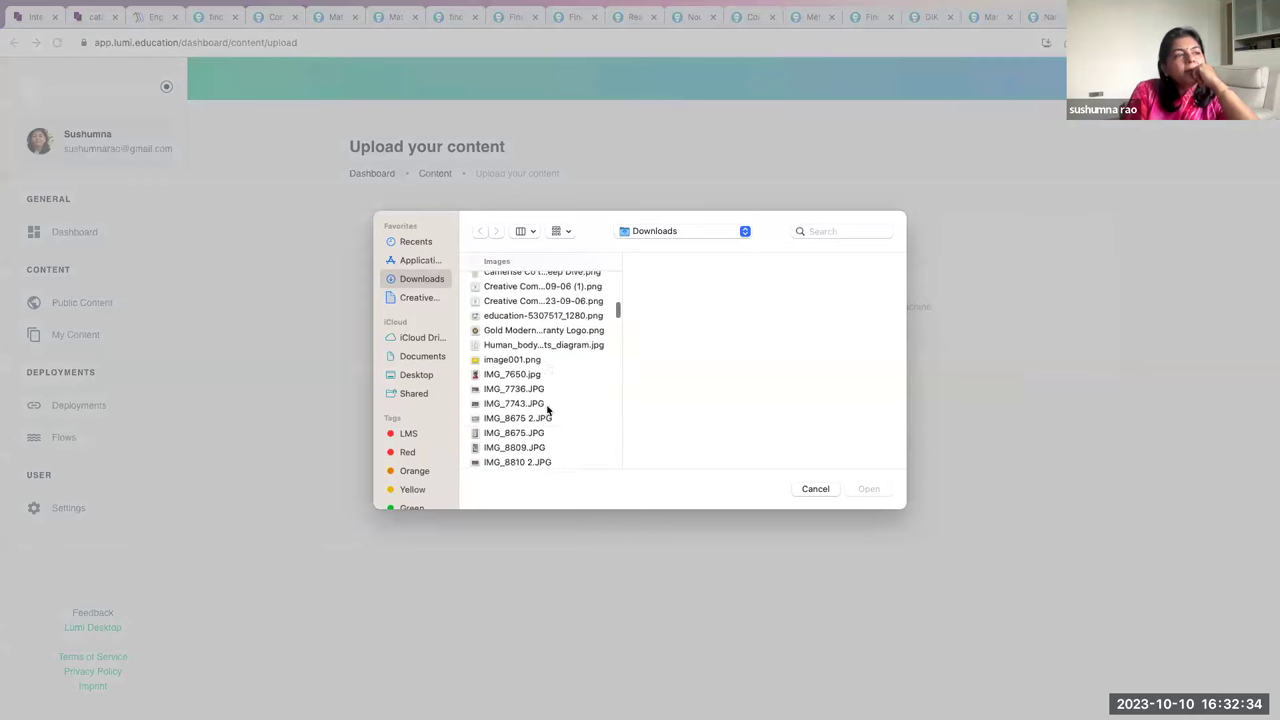
scroll(548, 410, "down", 20)
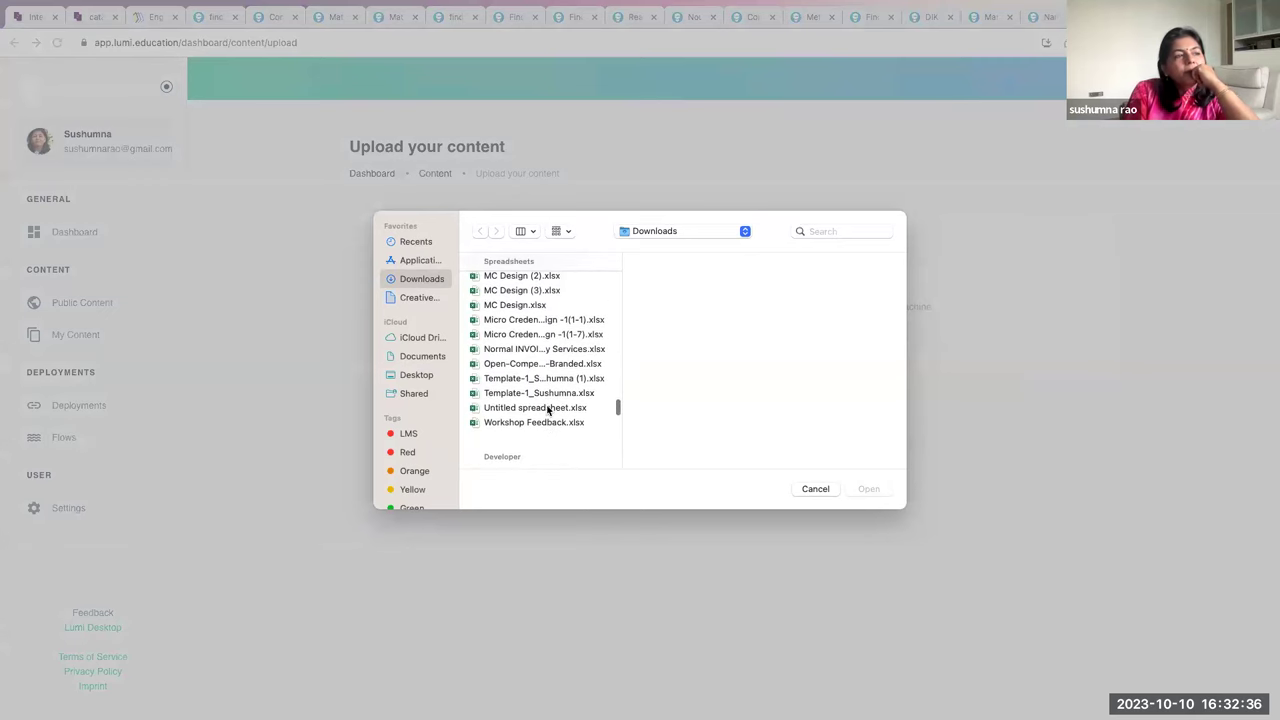
scroll(548, 410, "down", 20)
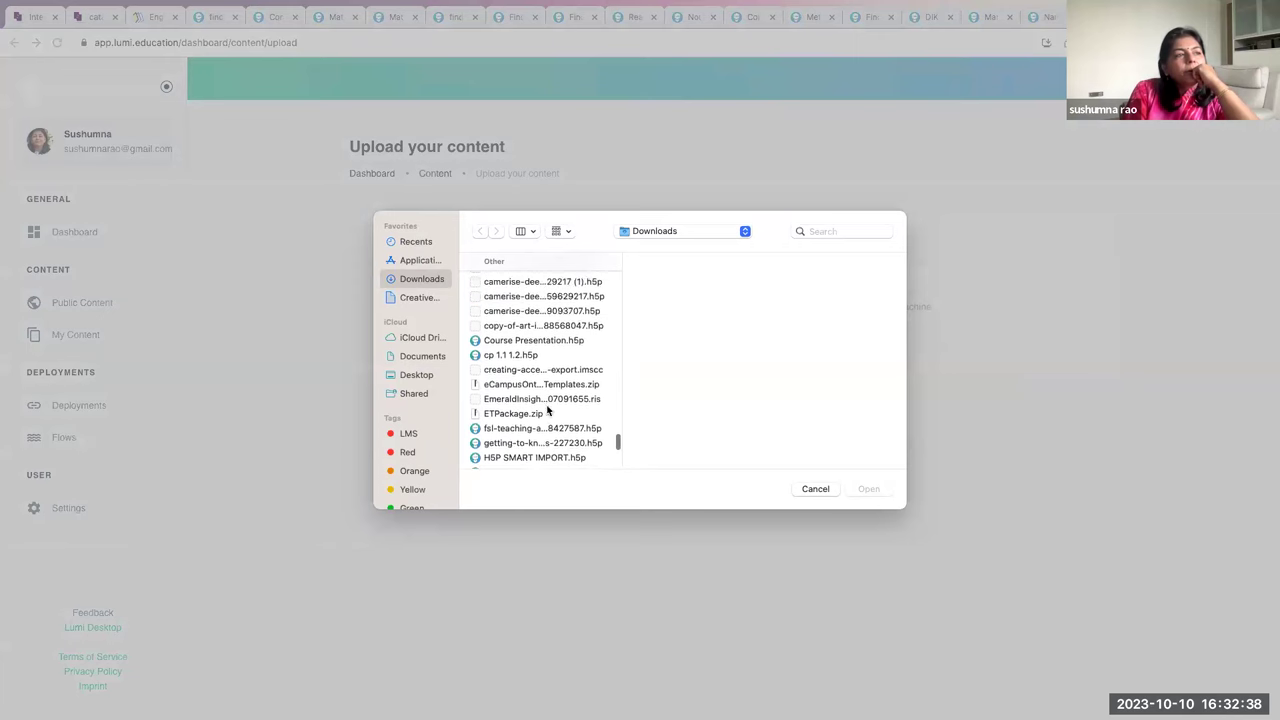
scroll(548, 409, "up", 5)
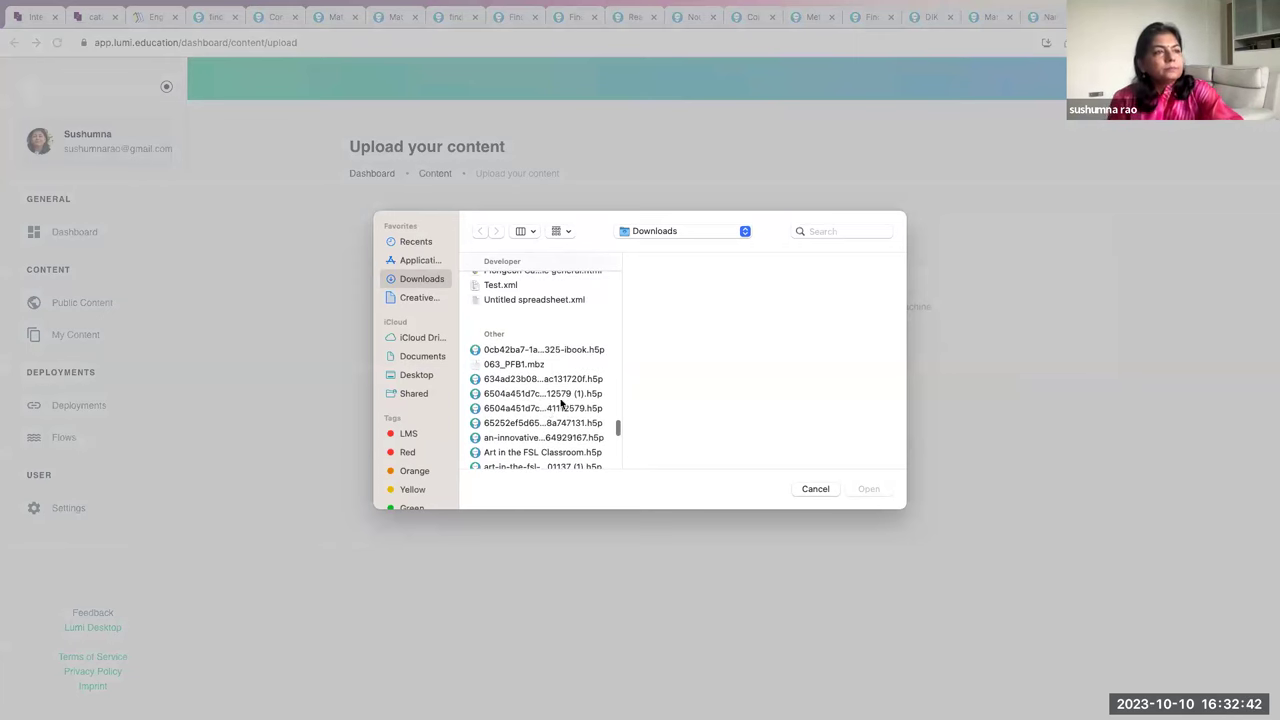
scroll(568, 432, "down", 15)
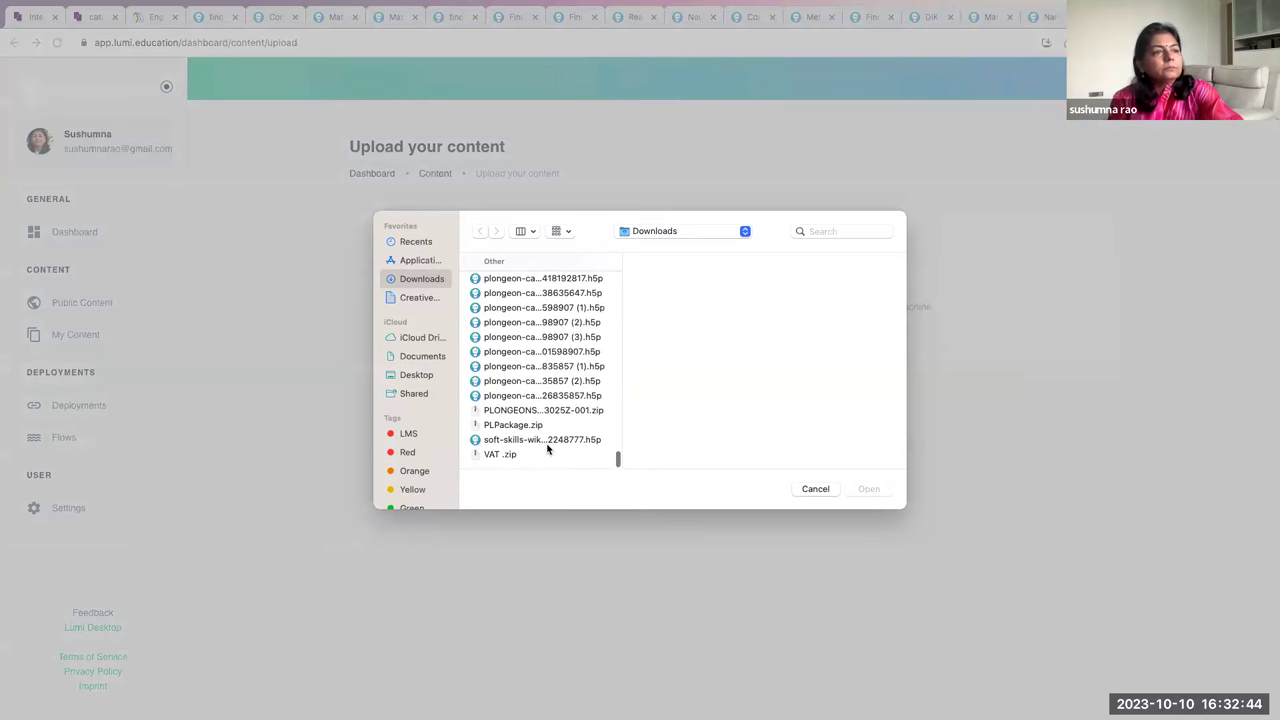
scroll(510, 345, "up", 3)
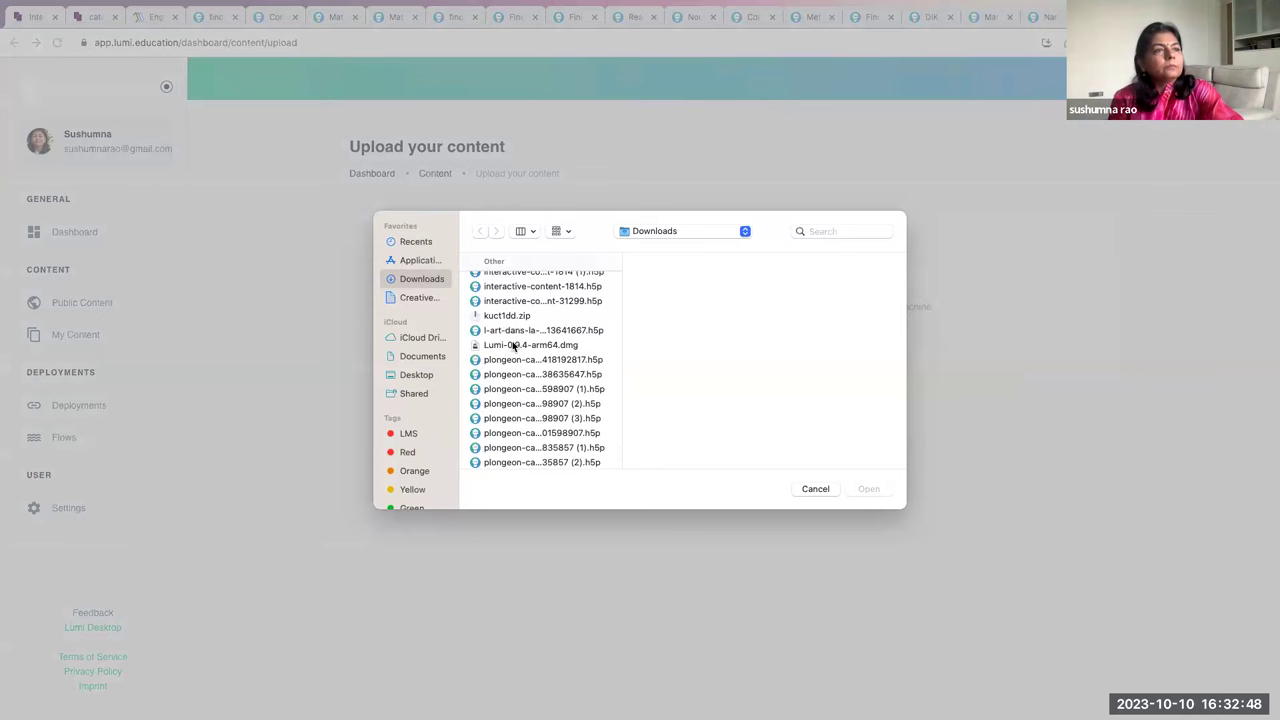
scroll(508, 305, "up", 4)
scroll(508, 305, "up", 3)
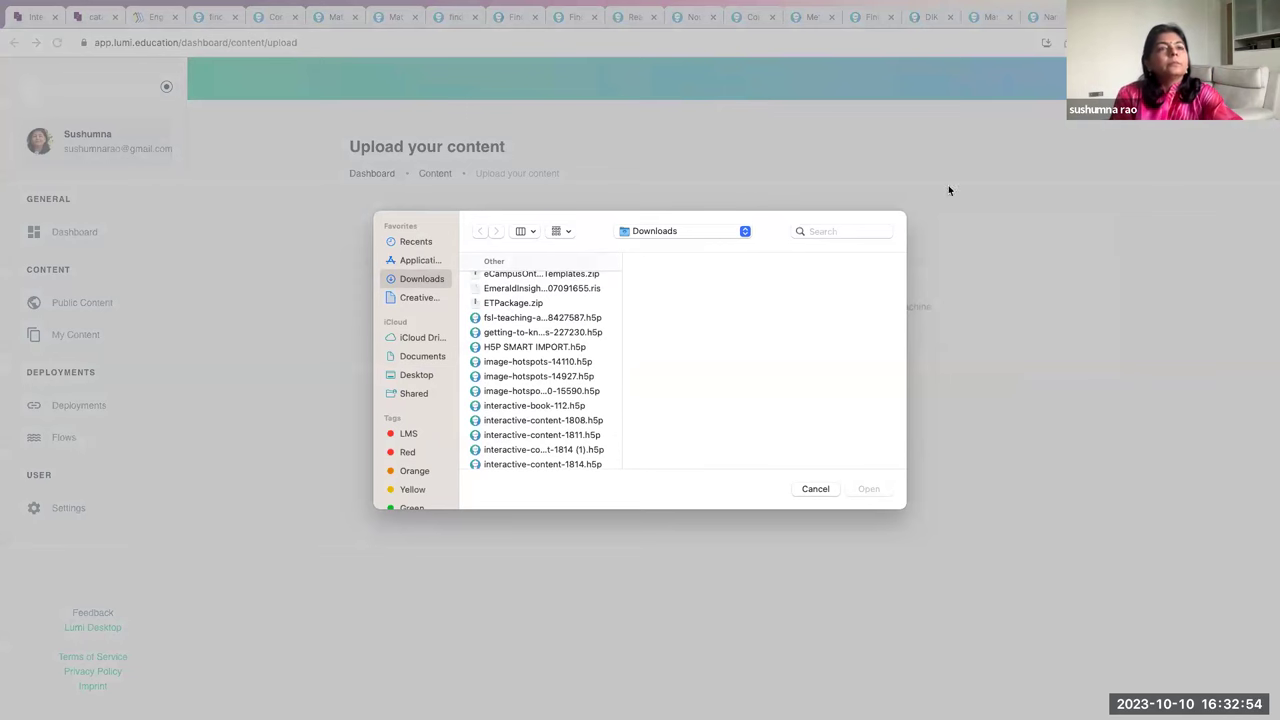
left_click(816, 488)
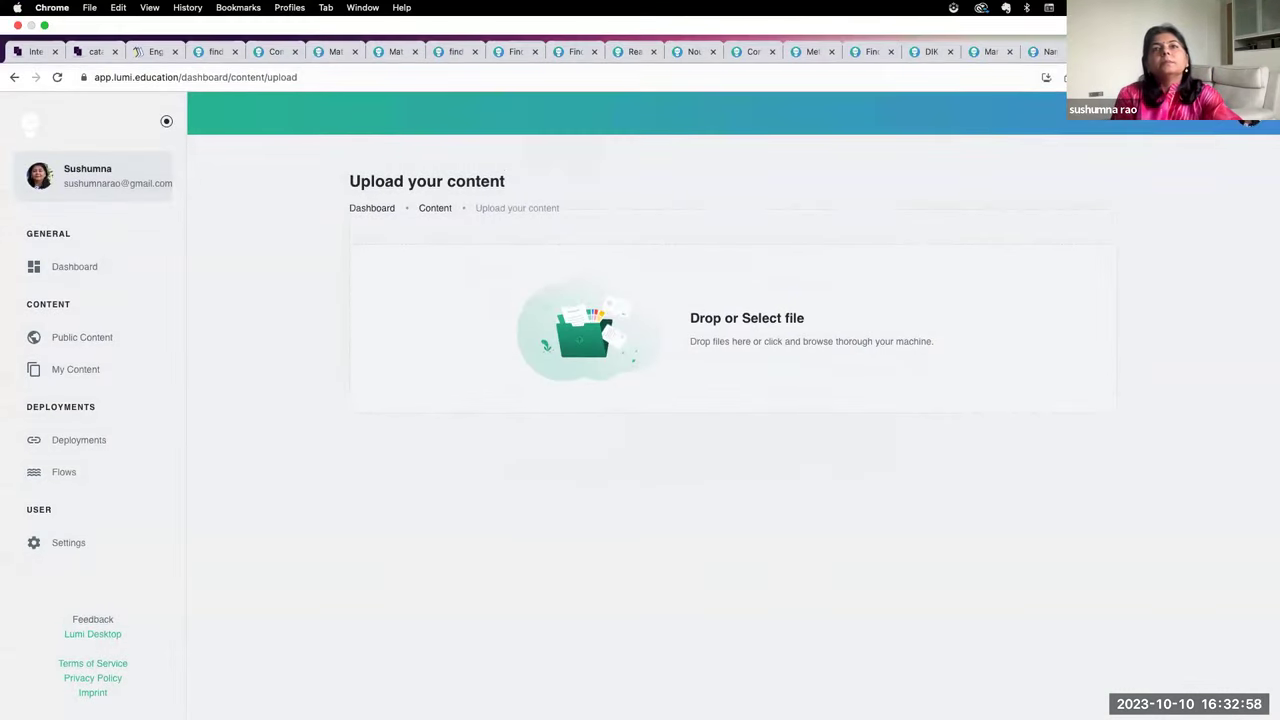
- Check the recent downloads for the exercise's file name and upload the file 65252ef5d65...8a747131.h5p from the Downloads folder
left_click(1046, 42)
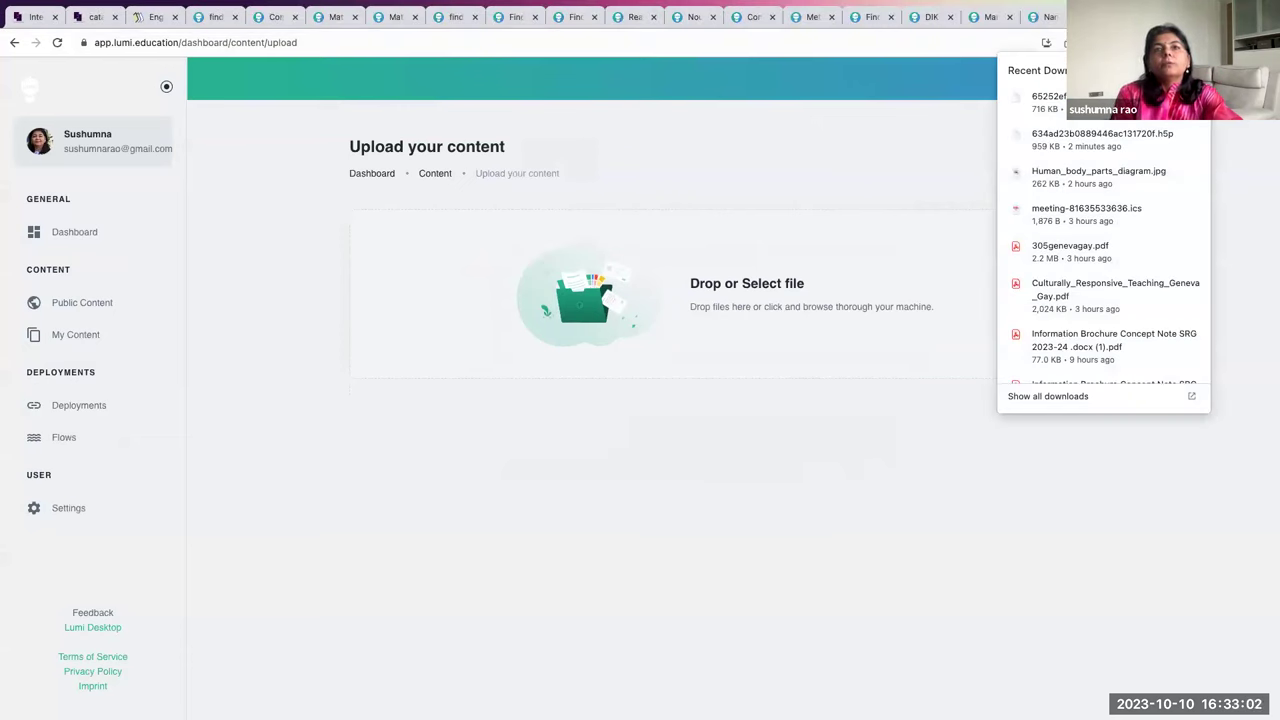
left_click(689, 302)
left_click(691, 286)
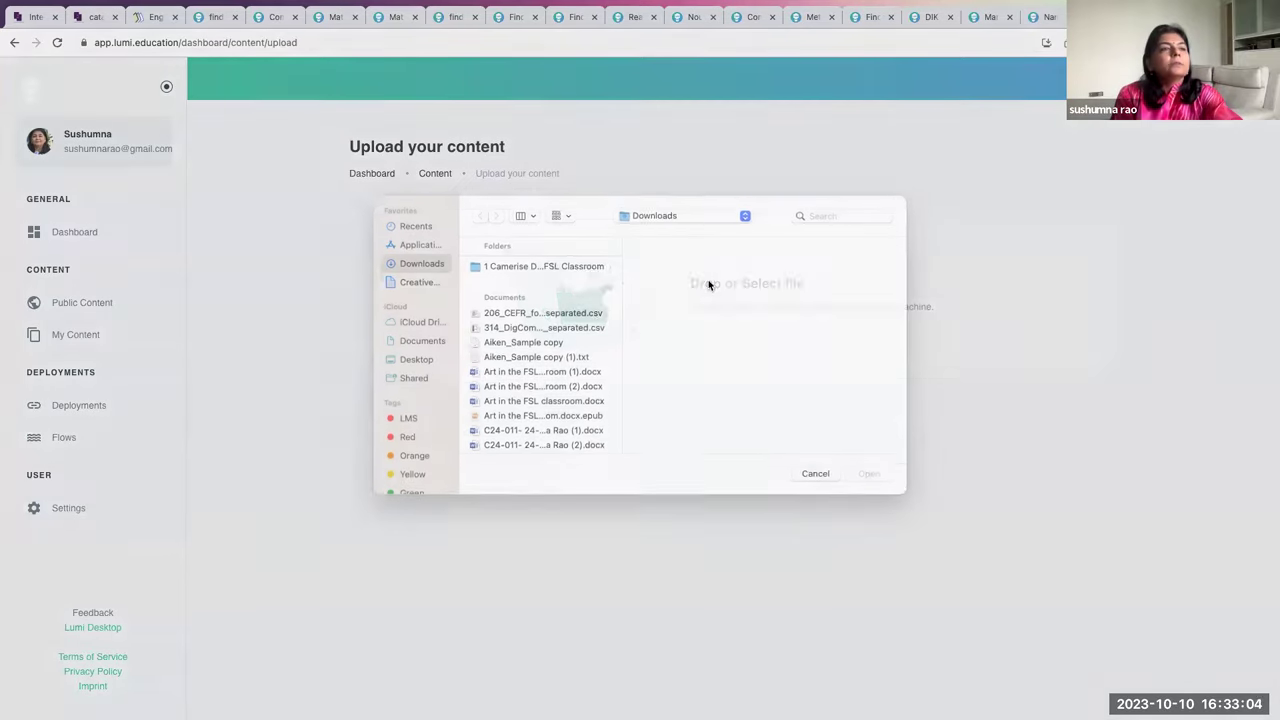
scroll(543, 445, "down", 10)
scroll(541, 440, "down", 15)
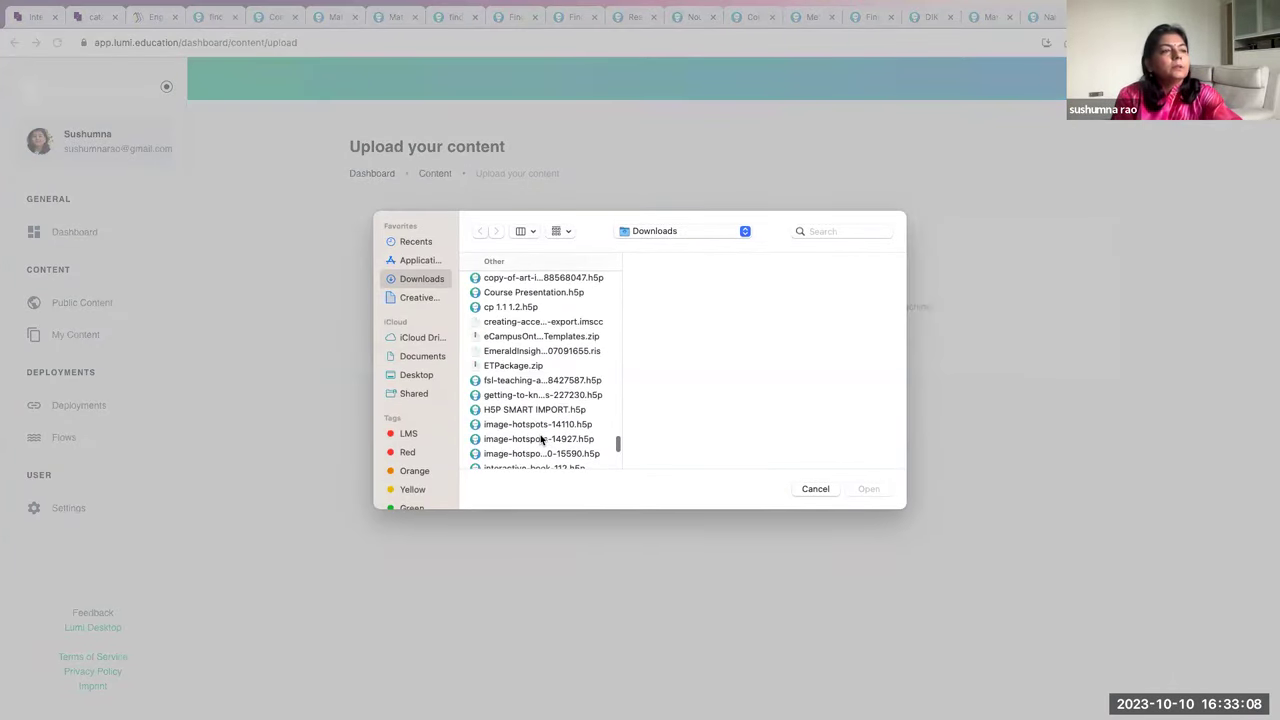
scroll(541, 440, "down", 12)
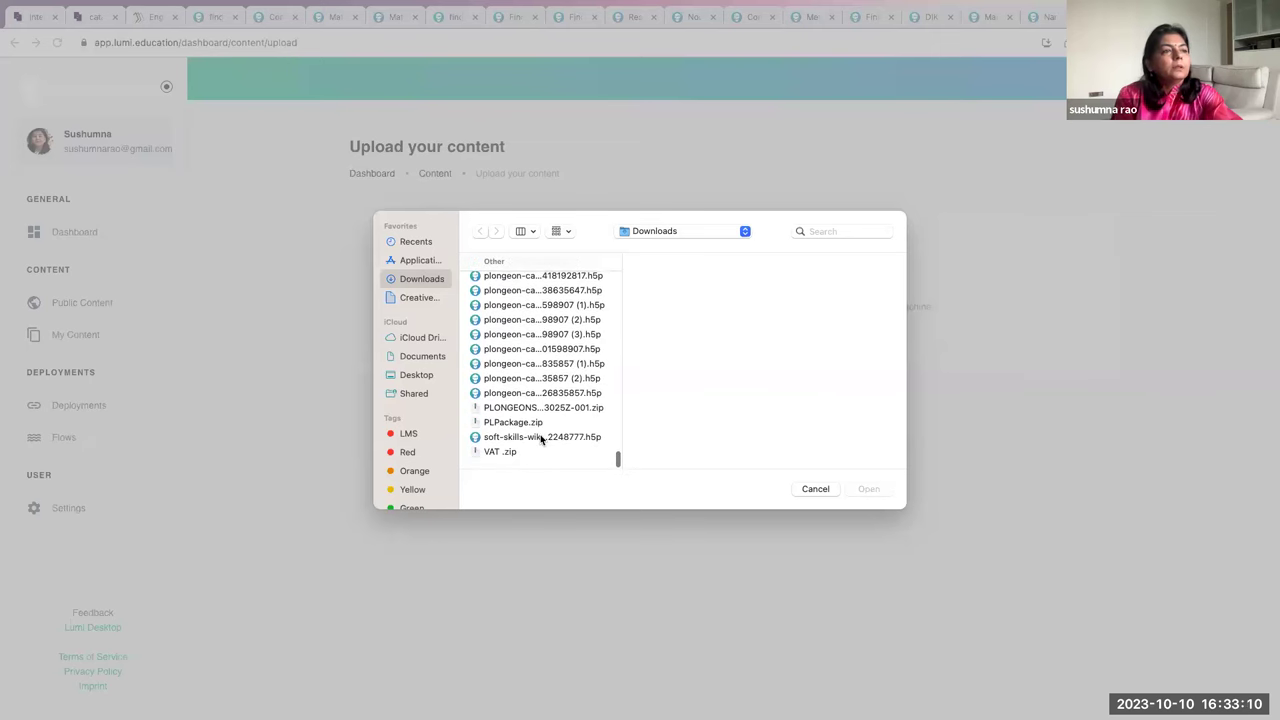
scroll(541, 440, "up", 10)
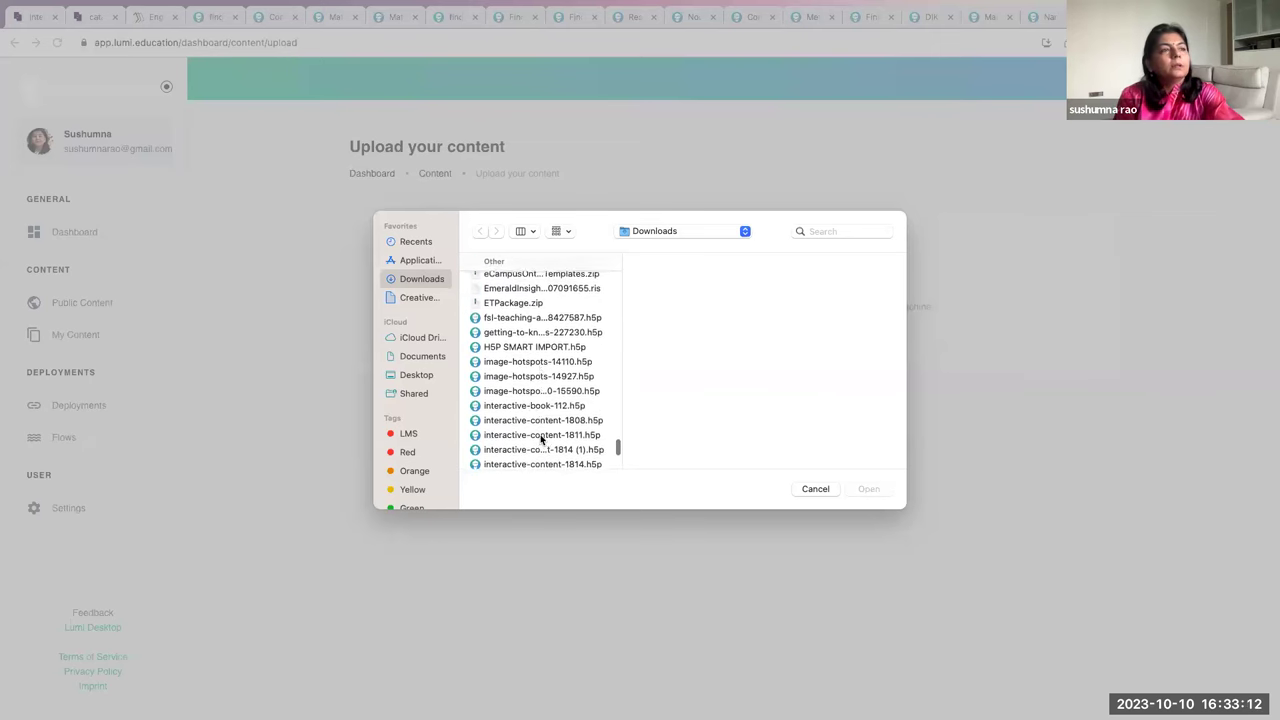
scroll(541, 440, "up", 8)
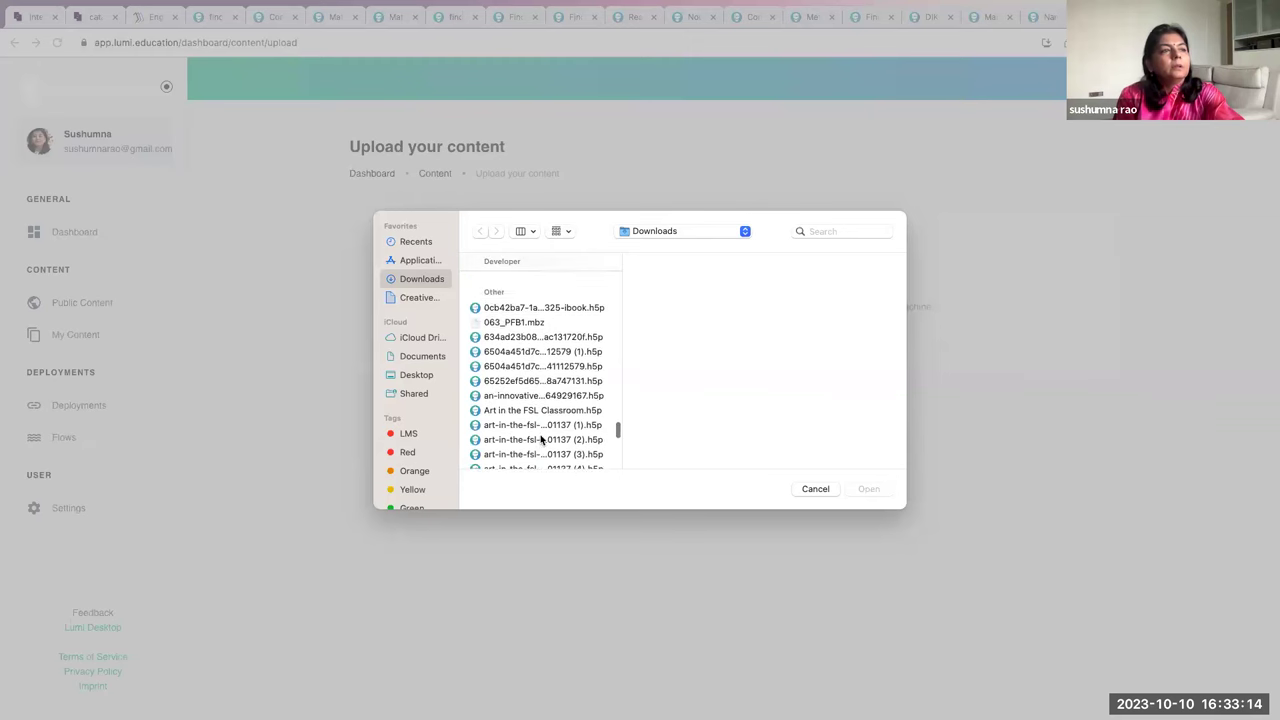
left_click(533, 381)
left_click(866, 489)
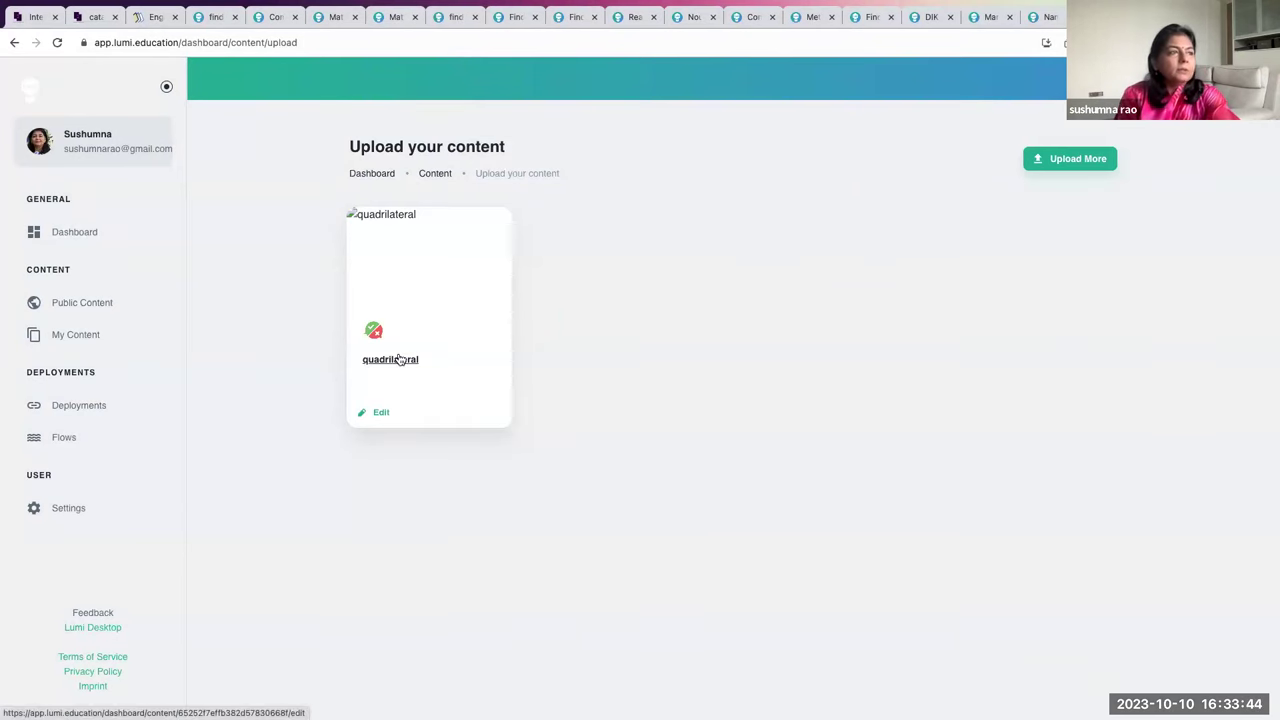
- Open the uploaded "quadrilateral" exercise for editing and open the metadata of its untitled image
left_click(381, 414)
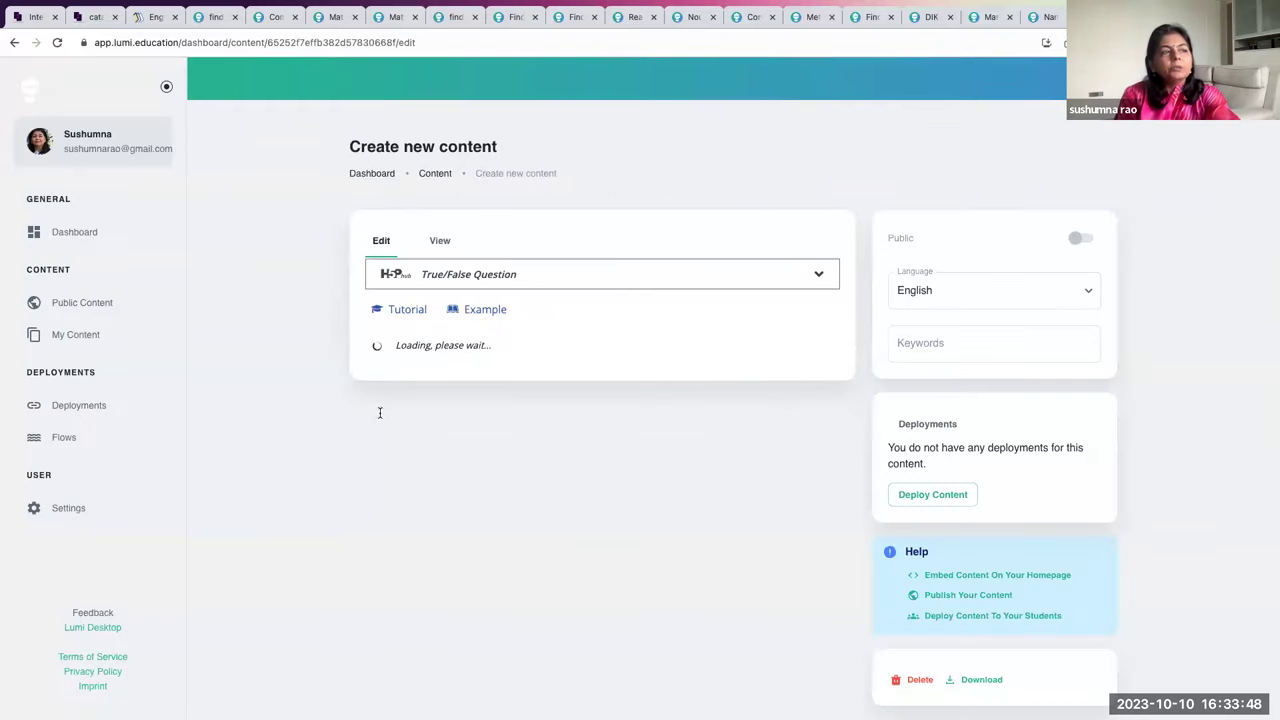
scroll(380, 413, "down", 3)
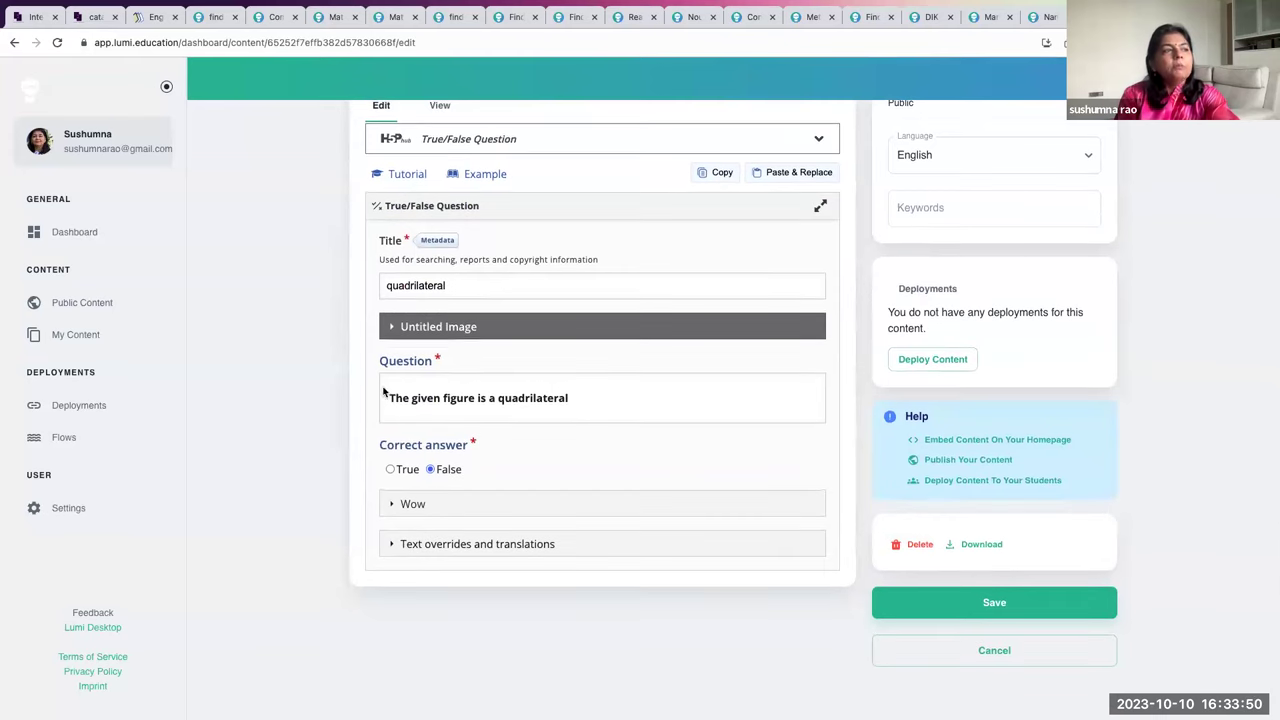
left_click(392, 327)
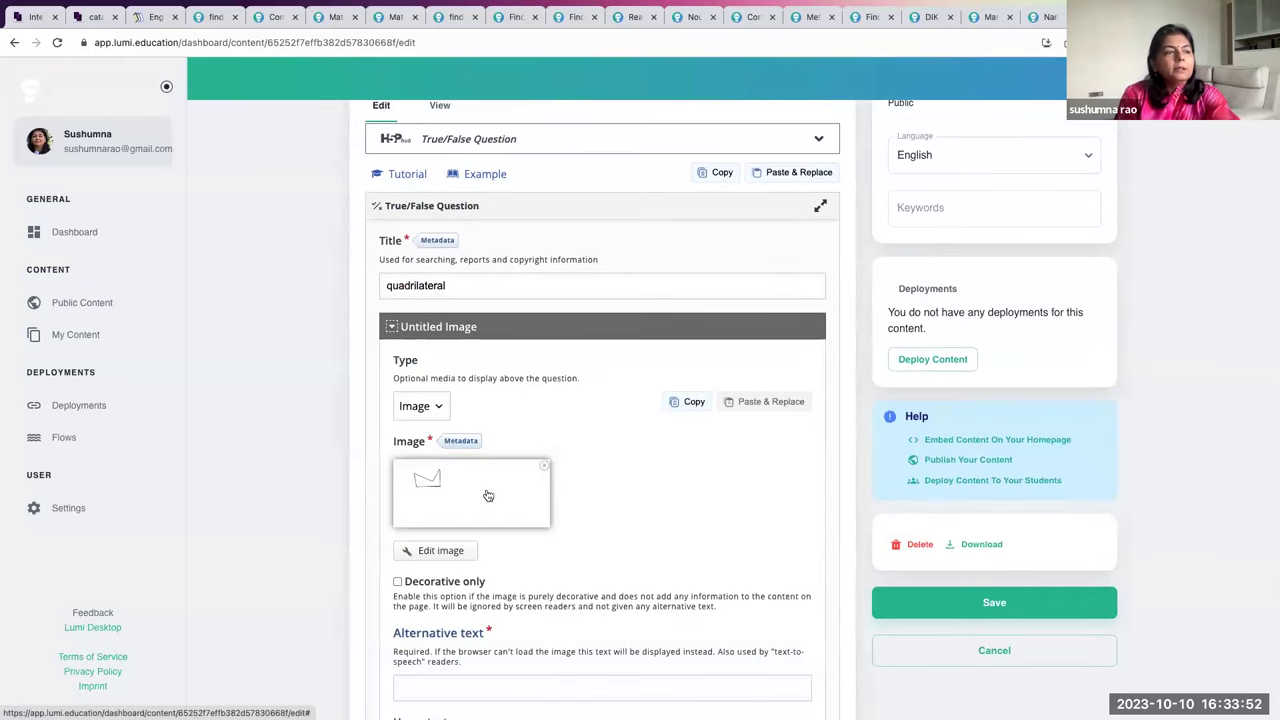
left_click(460, 441)
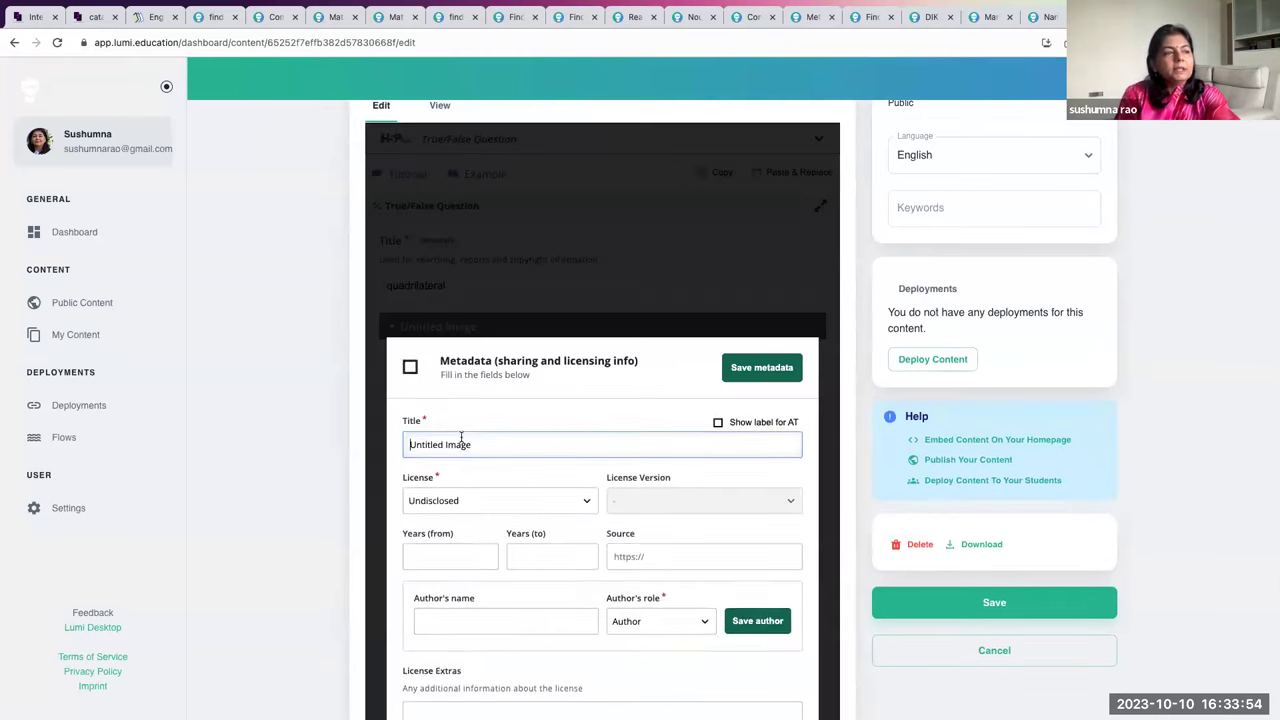
- Enter the author's name in the image metadata and save it with the role Author
left_click(482, 621)
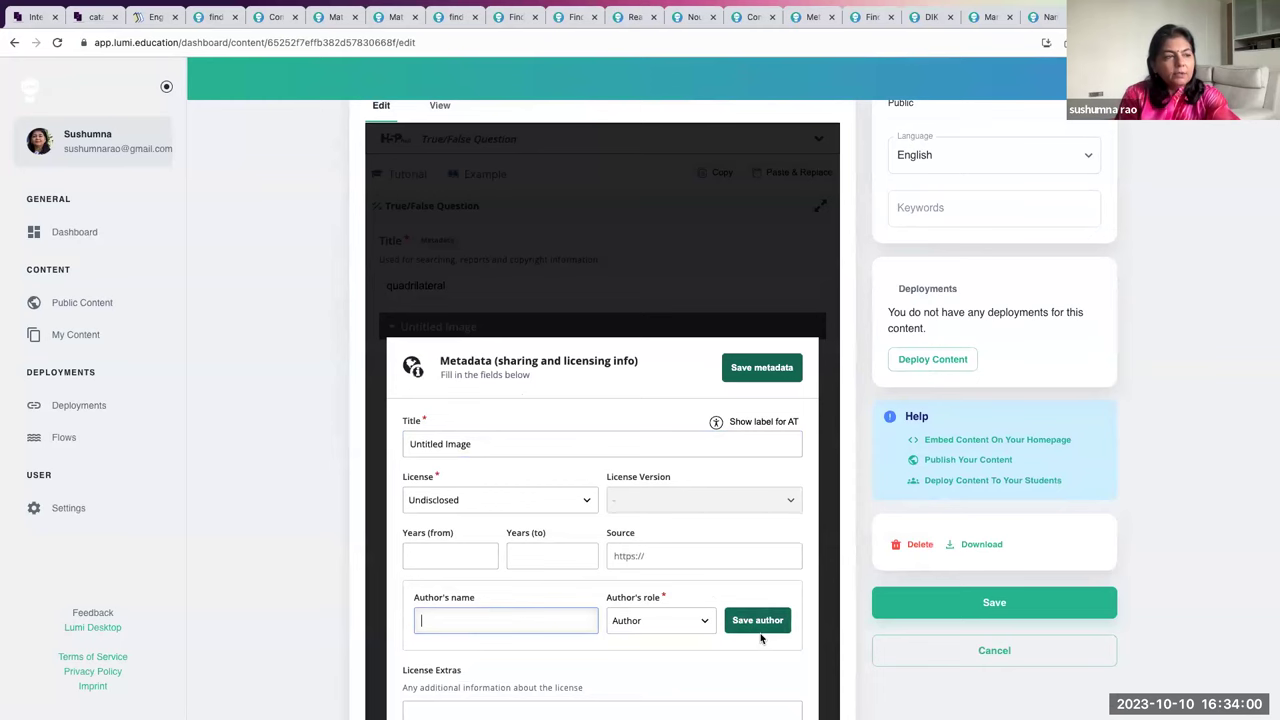
type("sush")
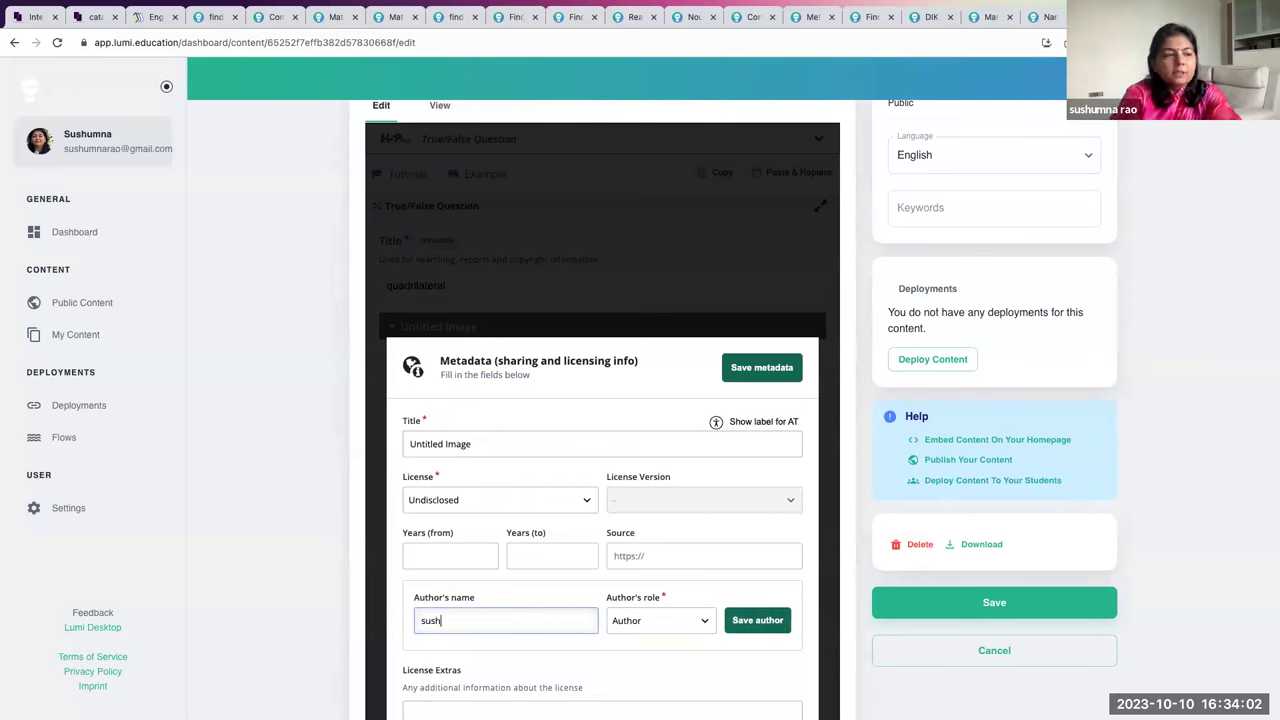
type("umna")
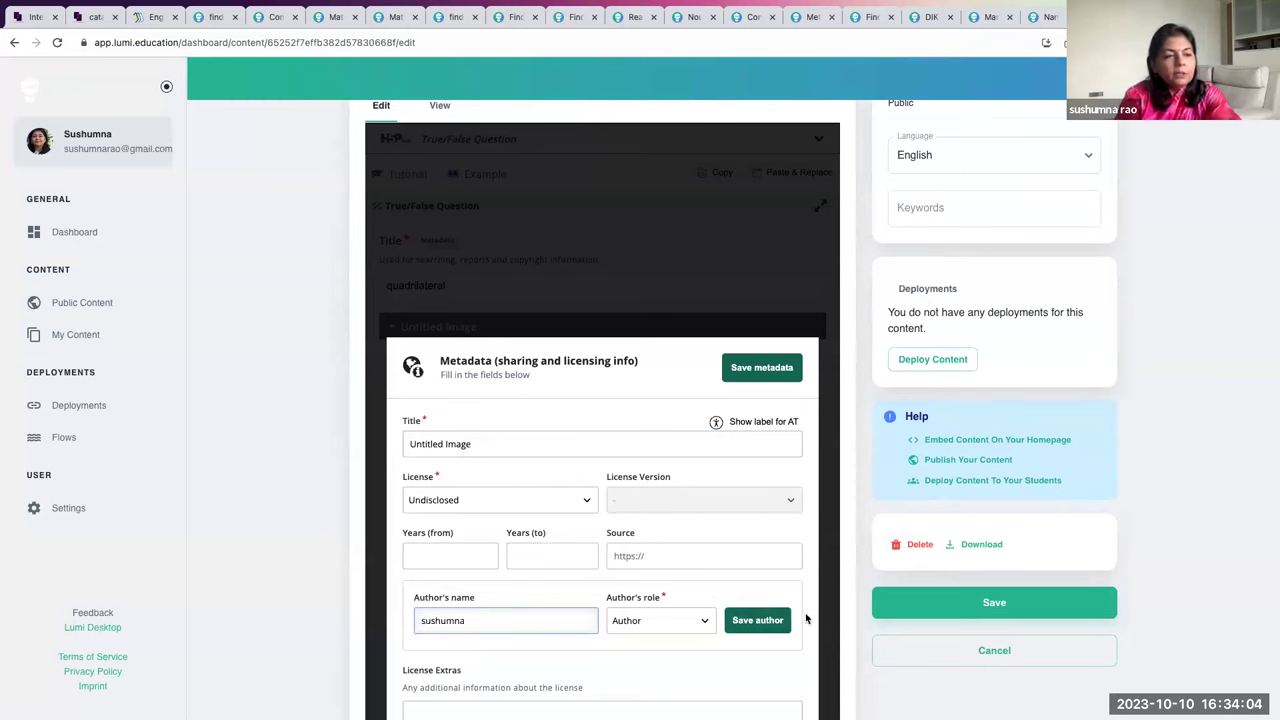
left_click(798, 620)
- Title the image "Angles", set its license to Attribution (CC BY) and save the metadata
left_click(476, 444)
left_click_drag(476, 444, 315, 448)
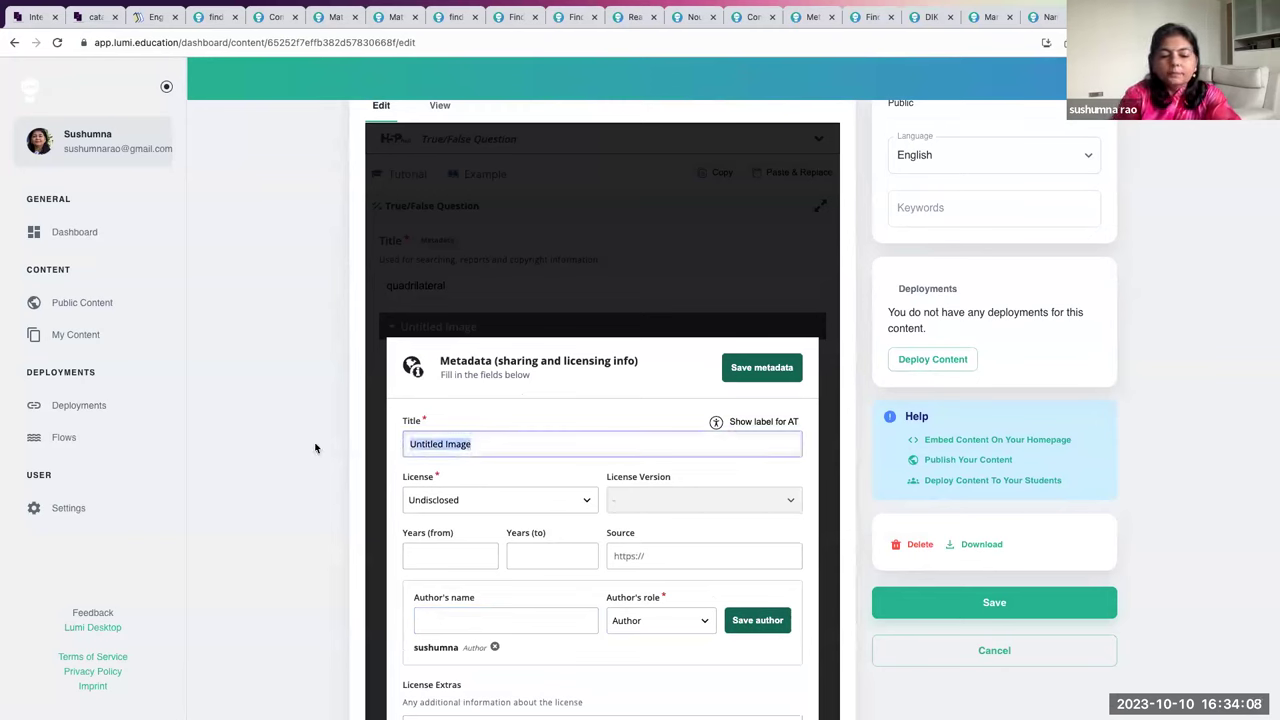
type("Angles")
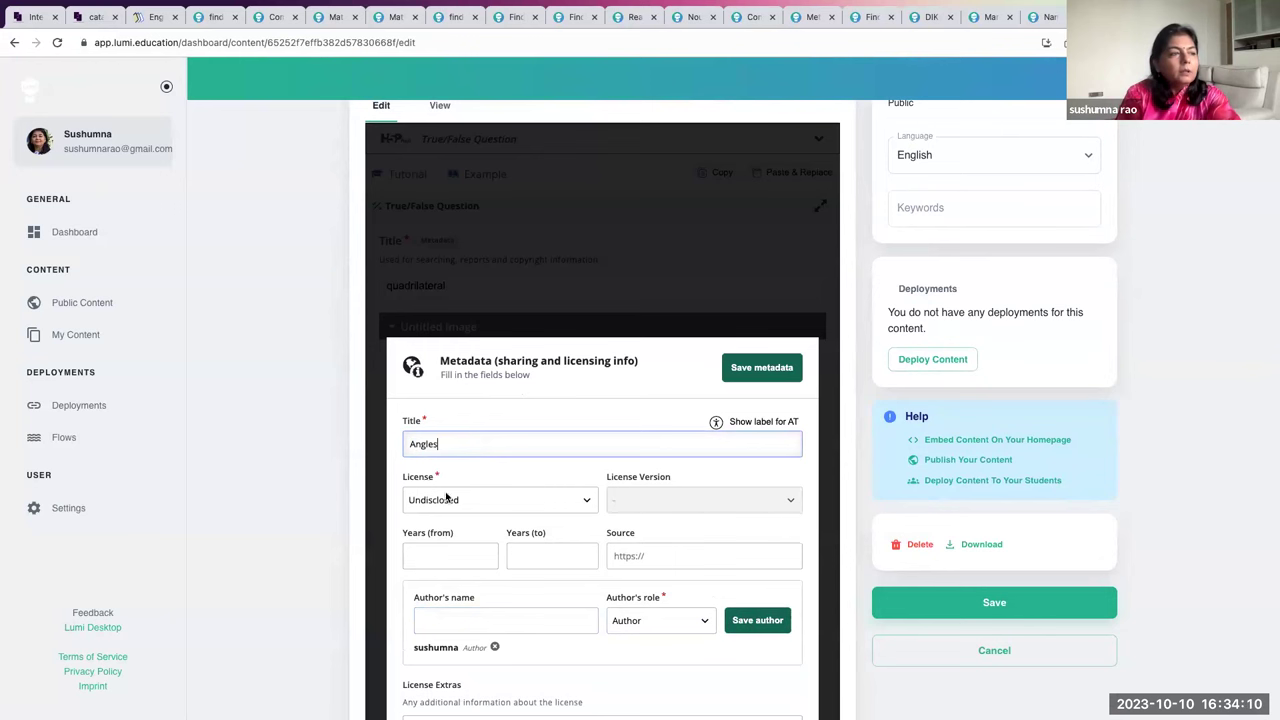
left_click(485, 505)
left_click(547, 524)
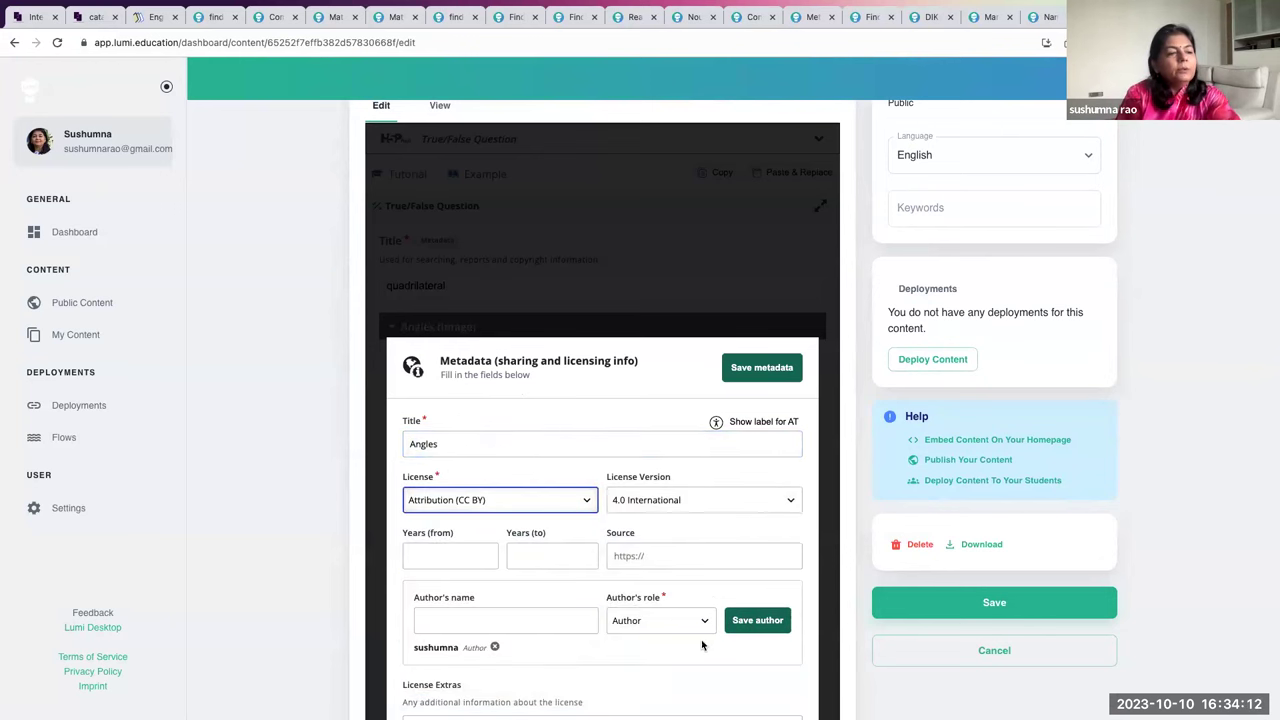
scroll(701, 639, "down", 3)
scroll(701, 639, "up", 3)
left_click(755, 380)
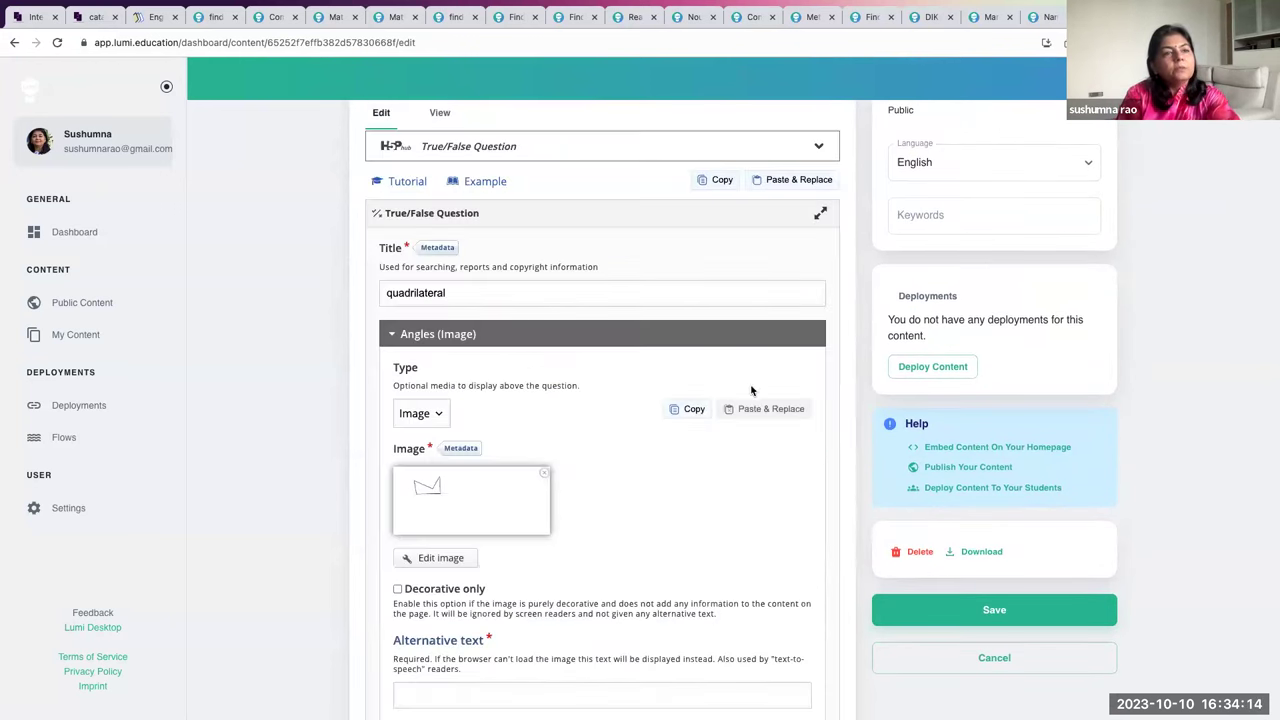
- Save the exercise, set the image's alternative text to "Angles in the figure are many around 4" and save again
scroll(571, 400, "down", 5)
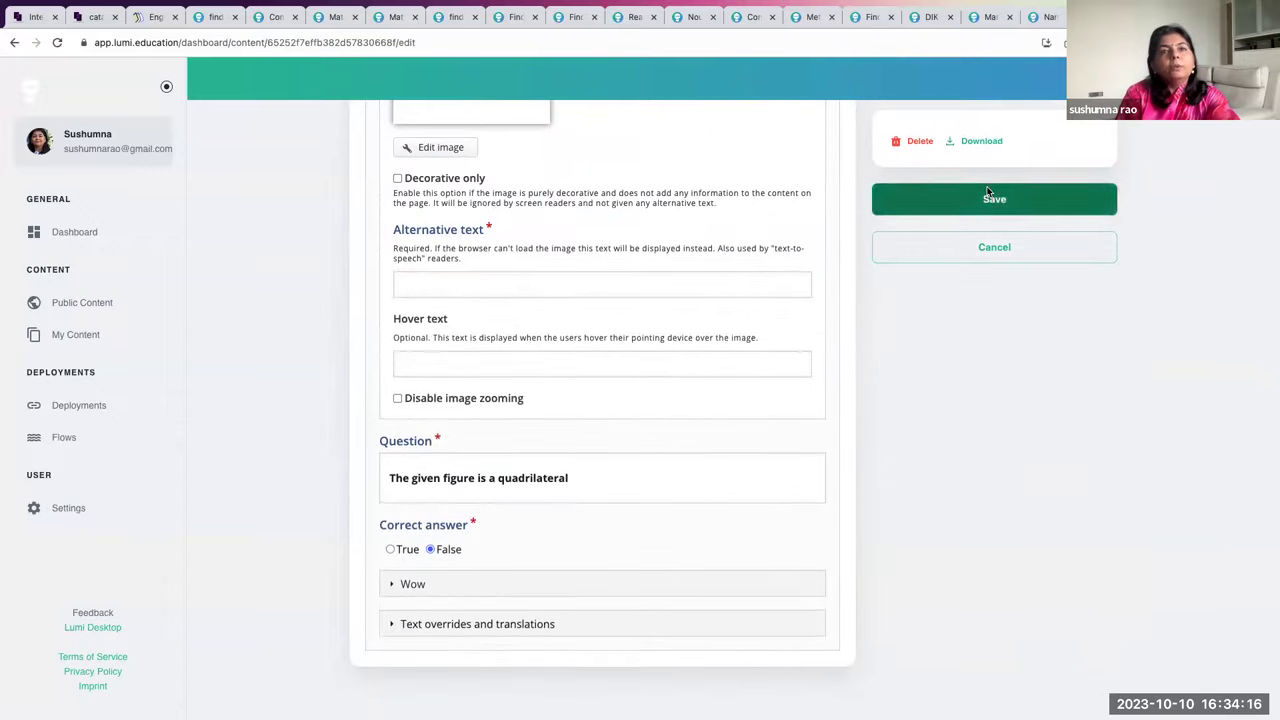
left_click(994, 198)
left_click(658, 284)
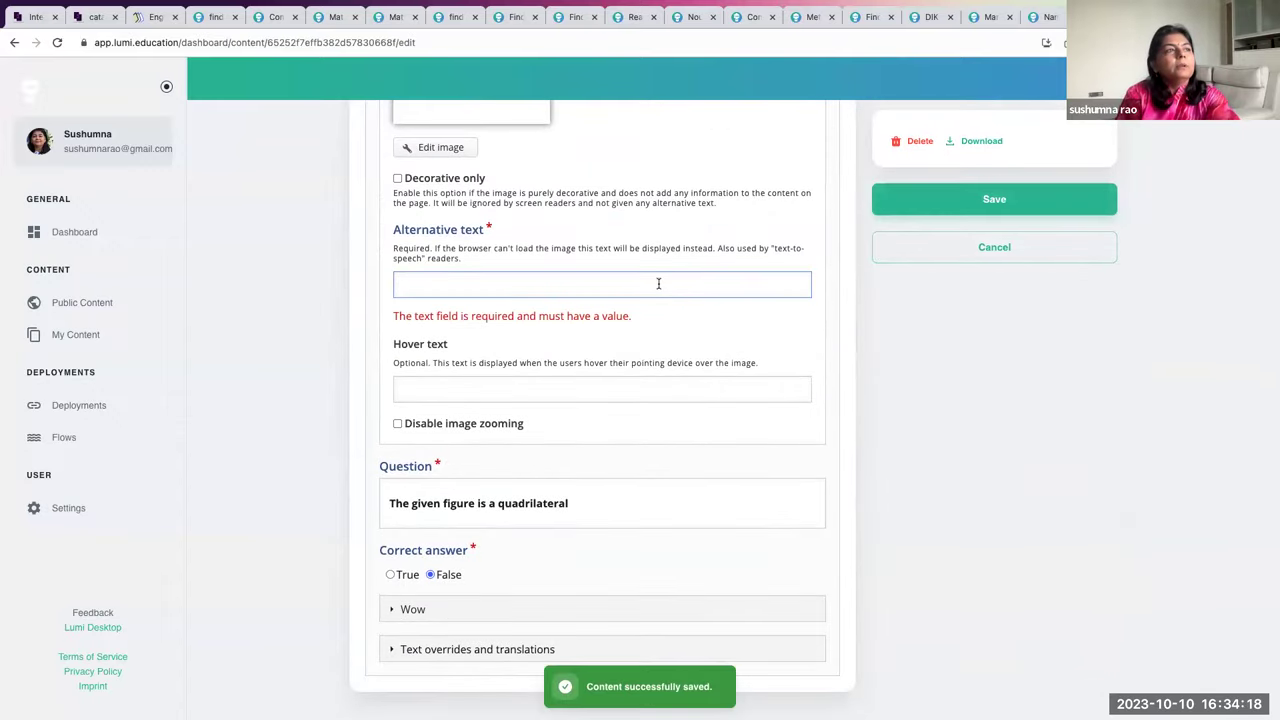
scroll(658, 284, "up", 1)
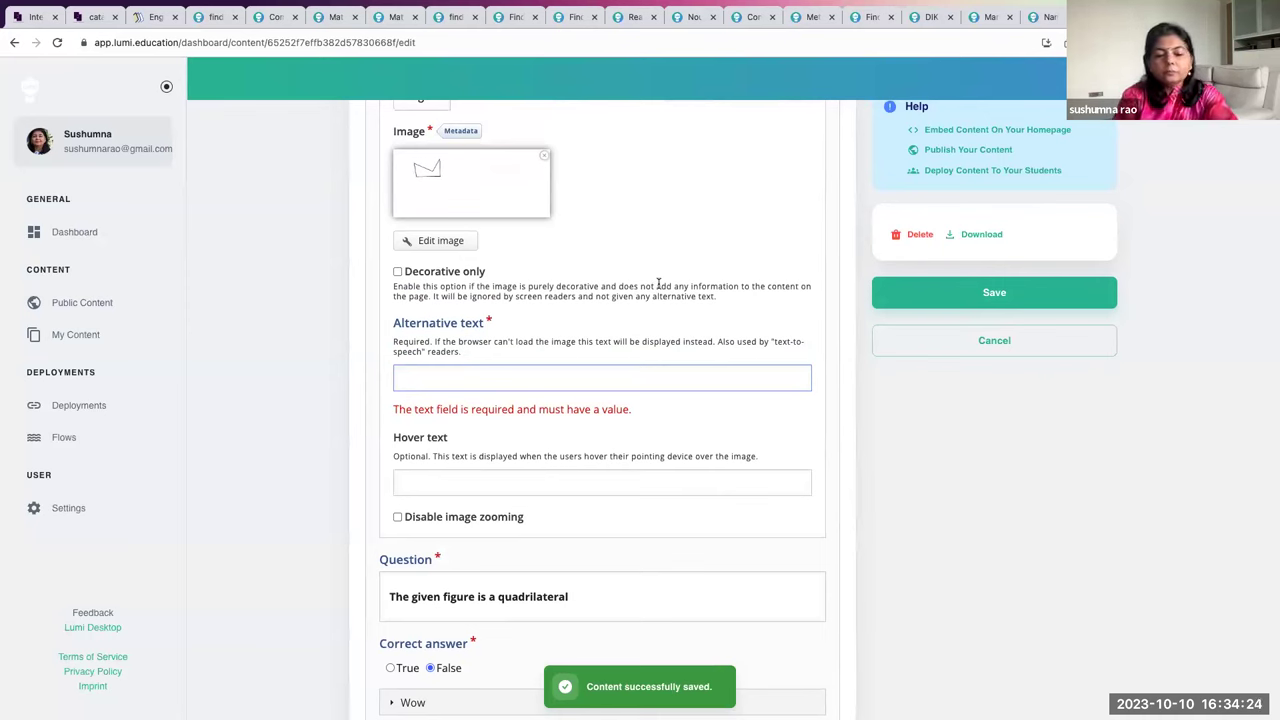
type("Angles in the figure")
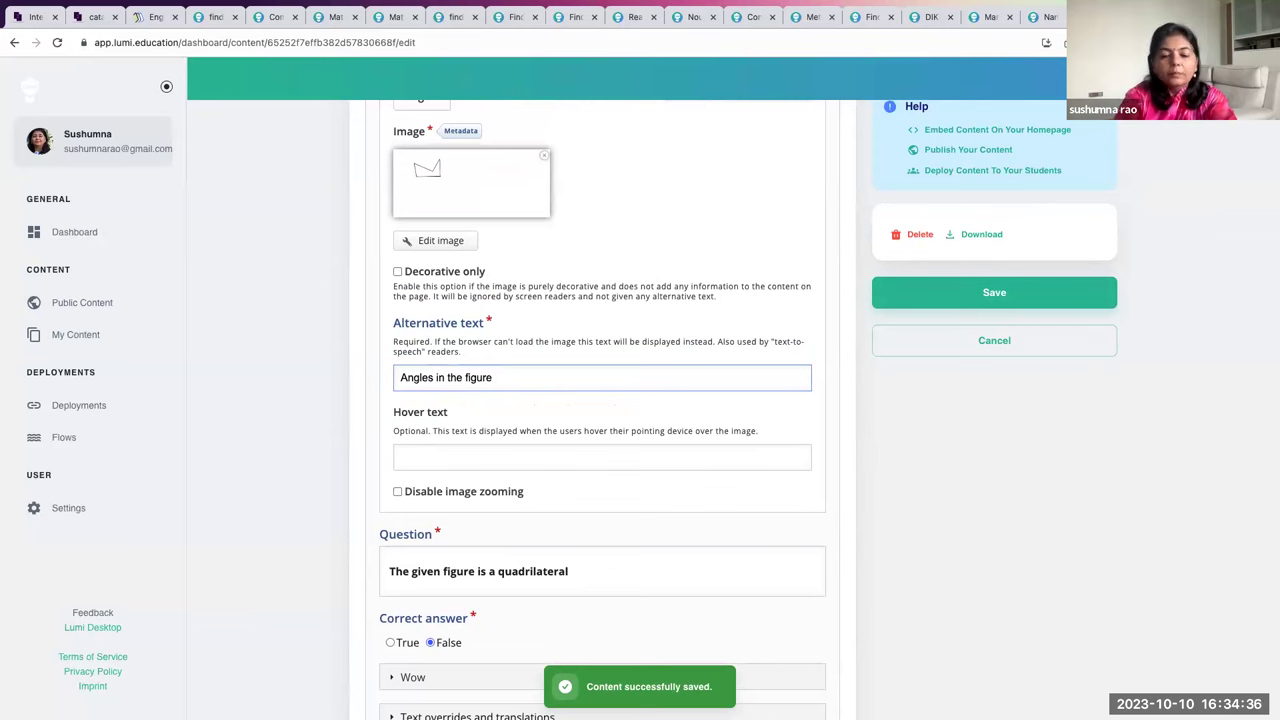
type("ma")
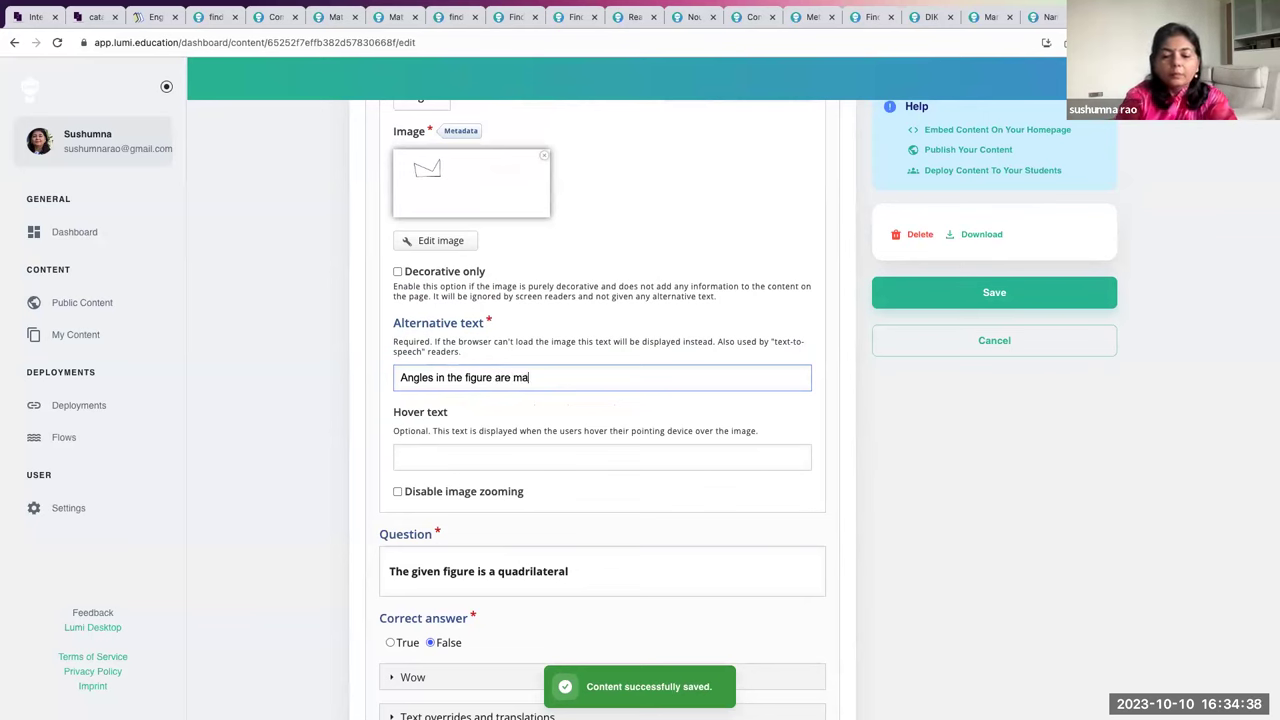
type("ny around 4")
left_click(977, 290)
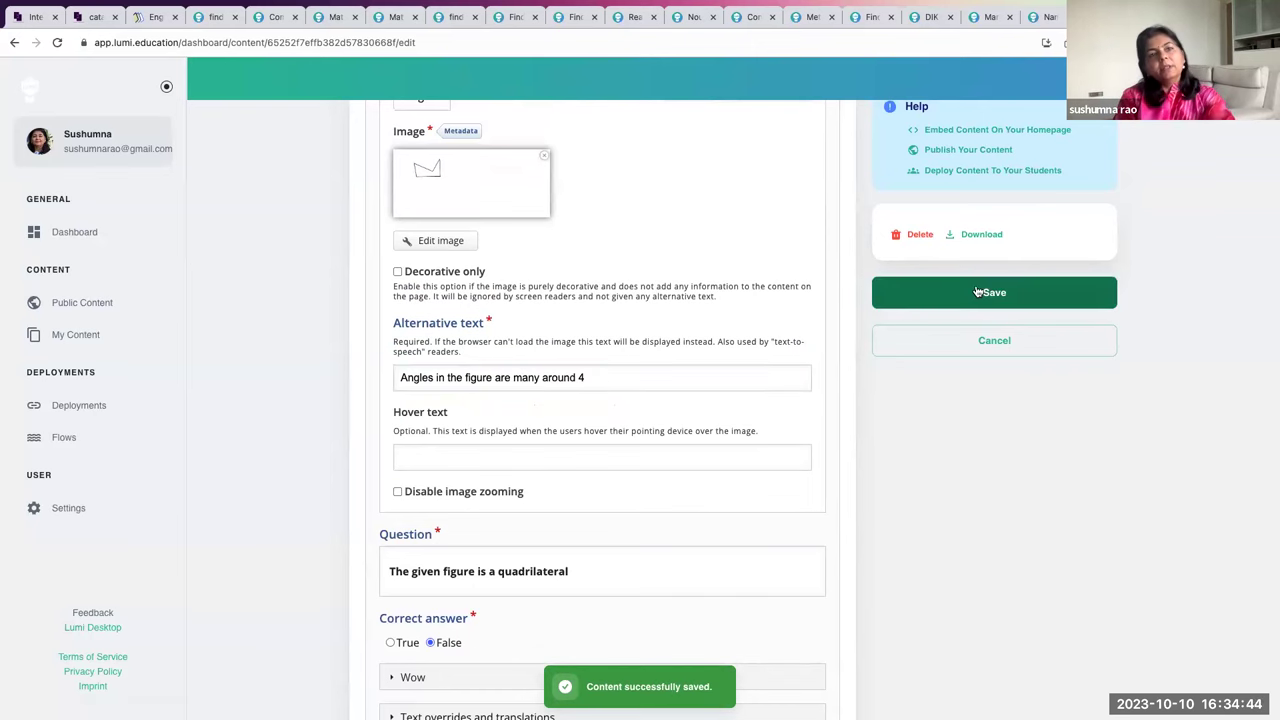
scroll(853, 288, "up", 2)
scroll(840, 287, "up", 2)
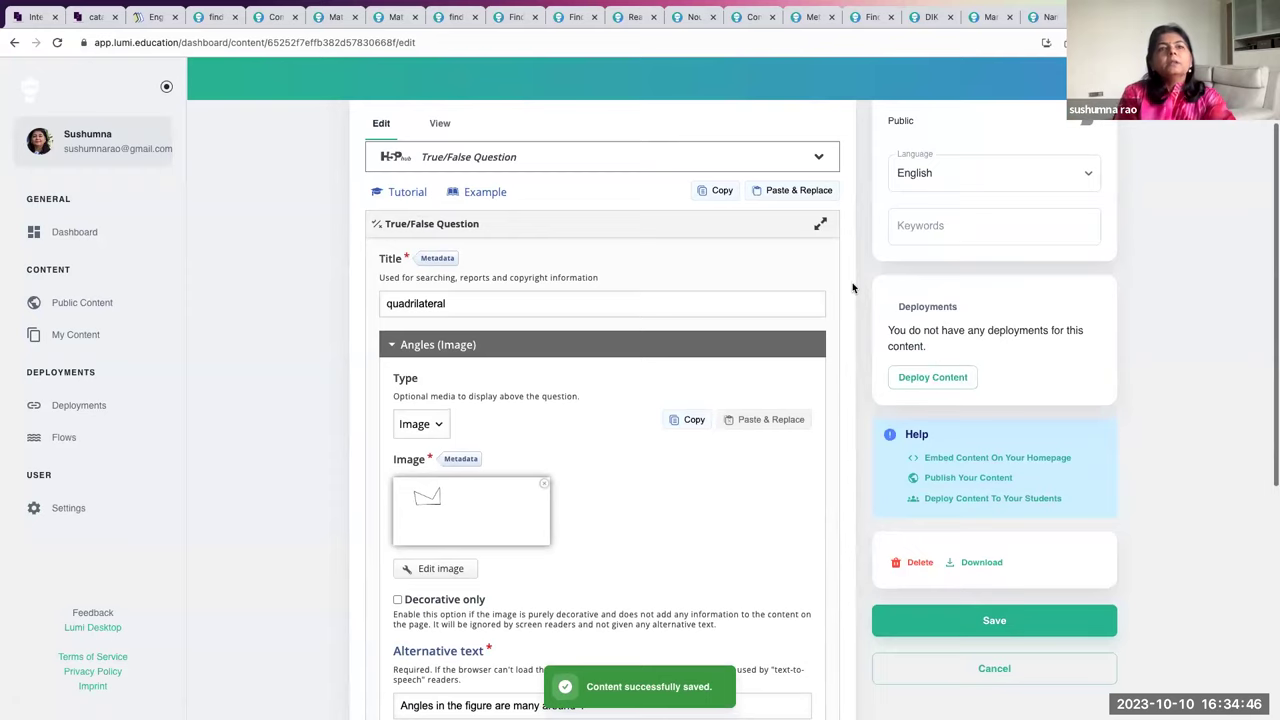
scroll(829, 290, "down", 2)
scroll(829, 290, "down", 1)
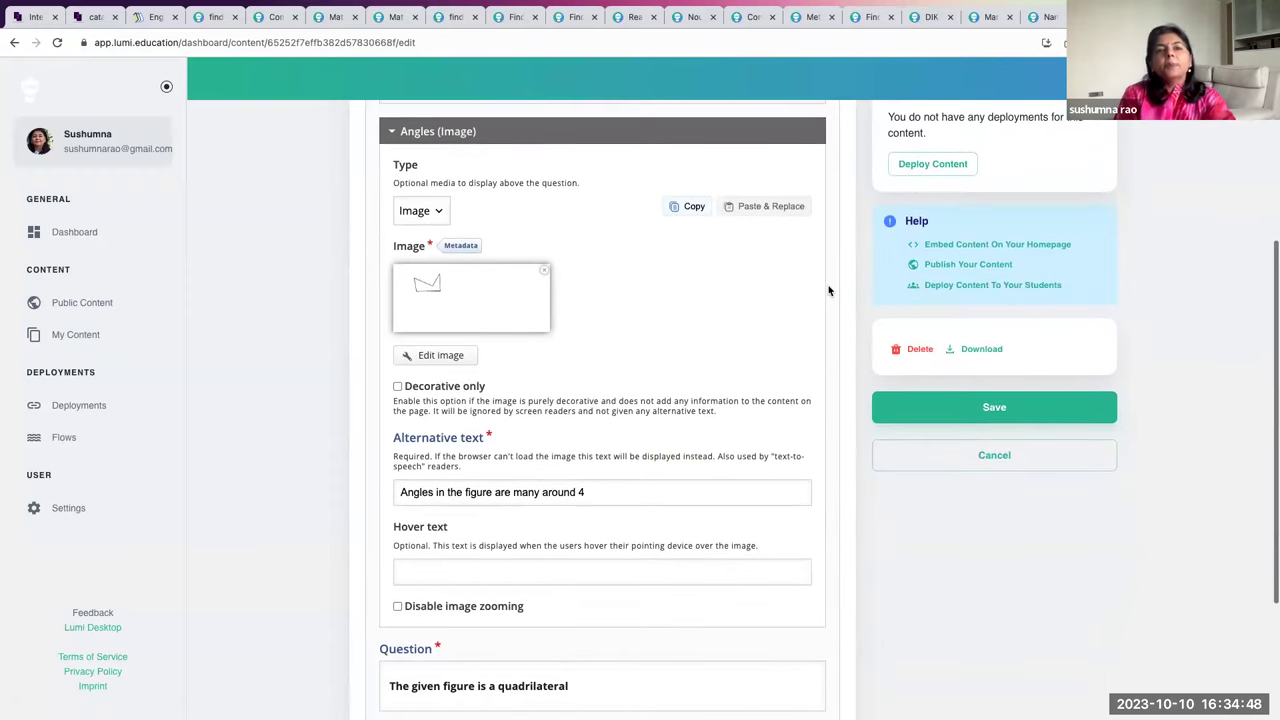
- Publish the "quadrilateral" exercise under the Attribution (CC BY) license, agreeing to the terms of service and the copyright assurance
scroll(829, 290, "up", 2)
scroll(829, 290, "up", 1)
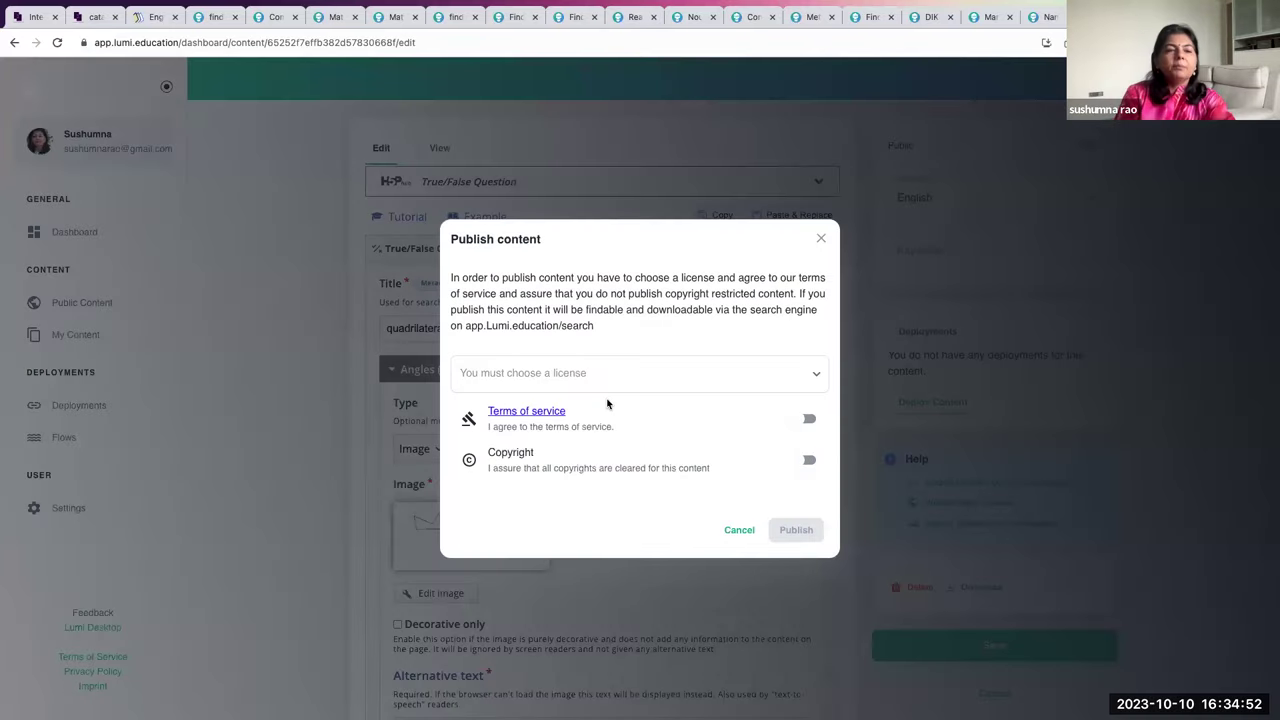
left_click(806, 460)
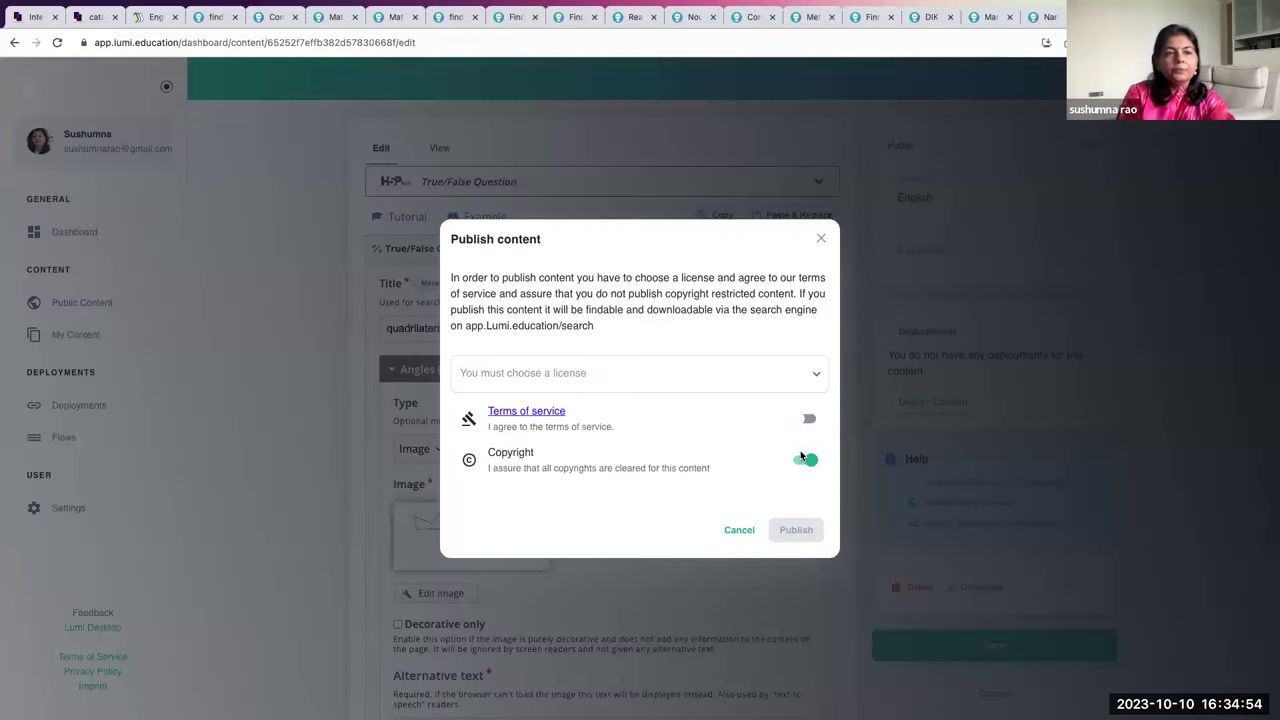
left_click(808, 420)
left_click(700, 372)
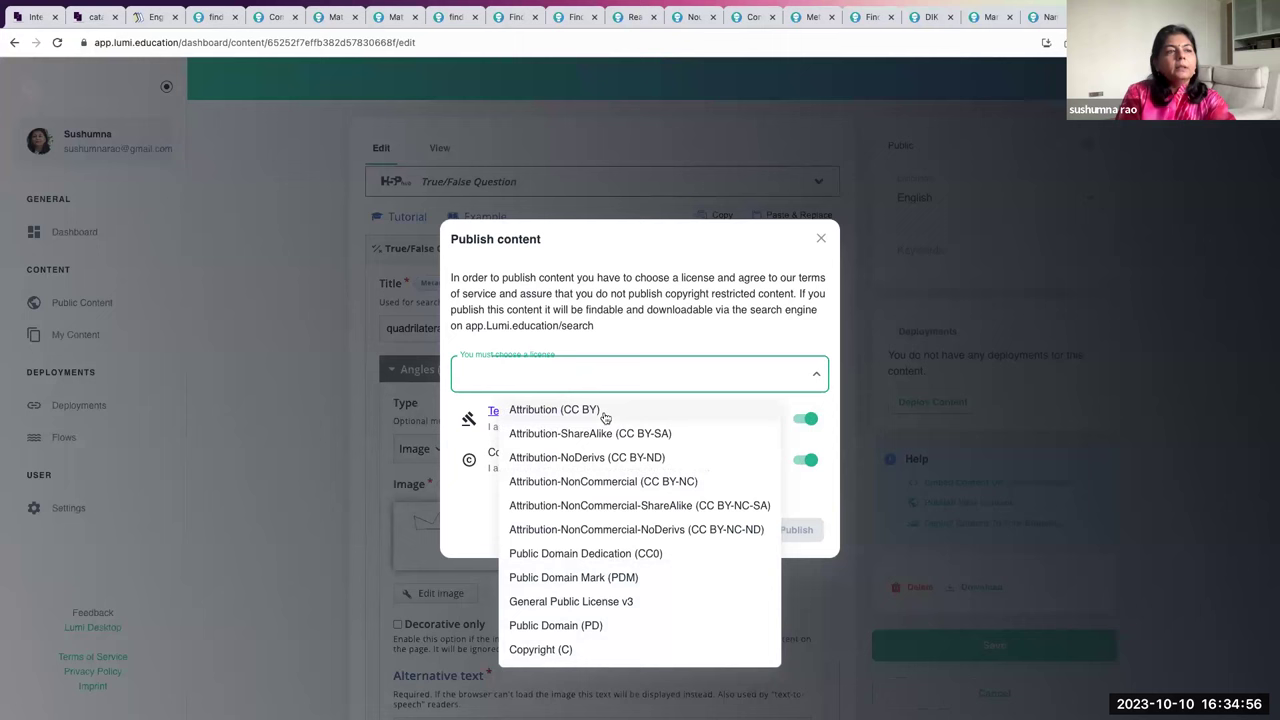
left_click(606, 414)
left_click(798, 529)
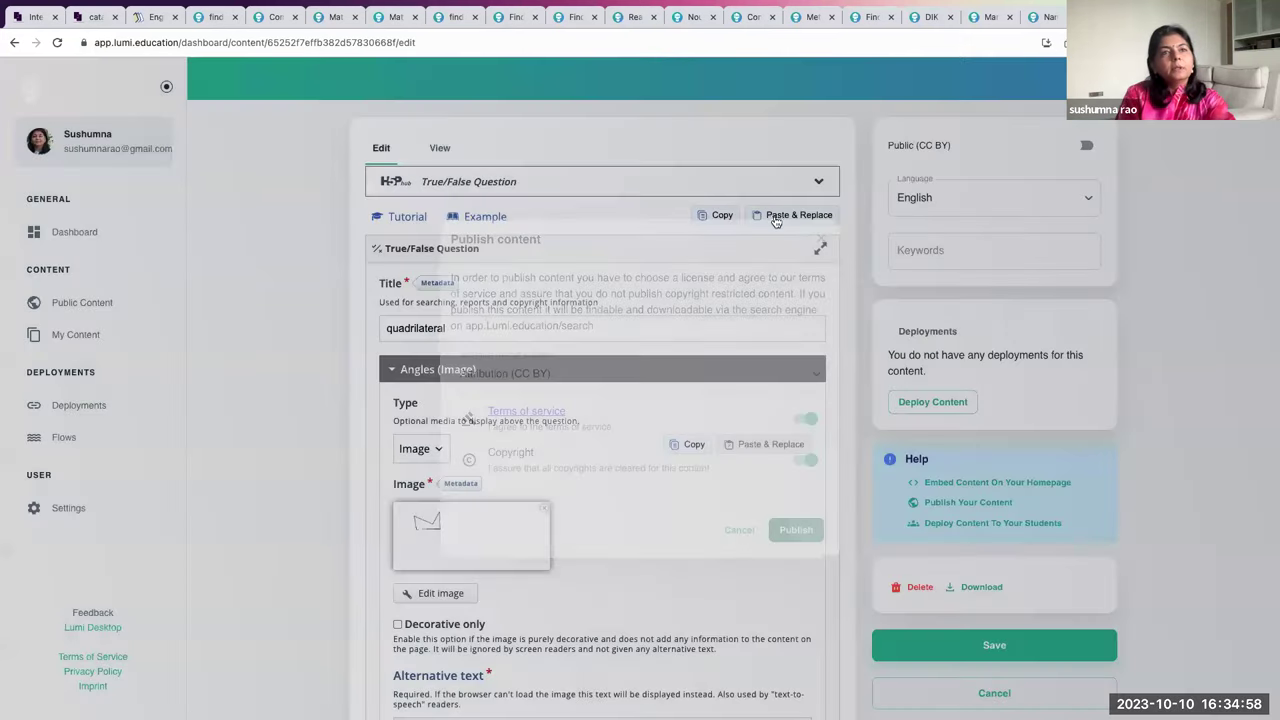
- Copy the exercise's public link and open it in a new browser tab
left_click(1086, 290)
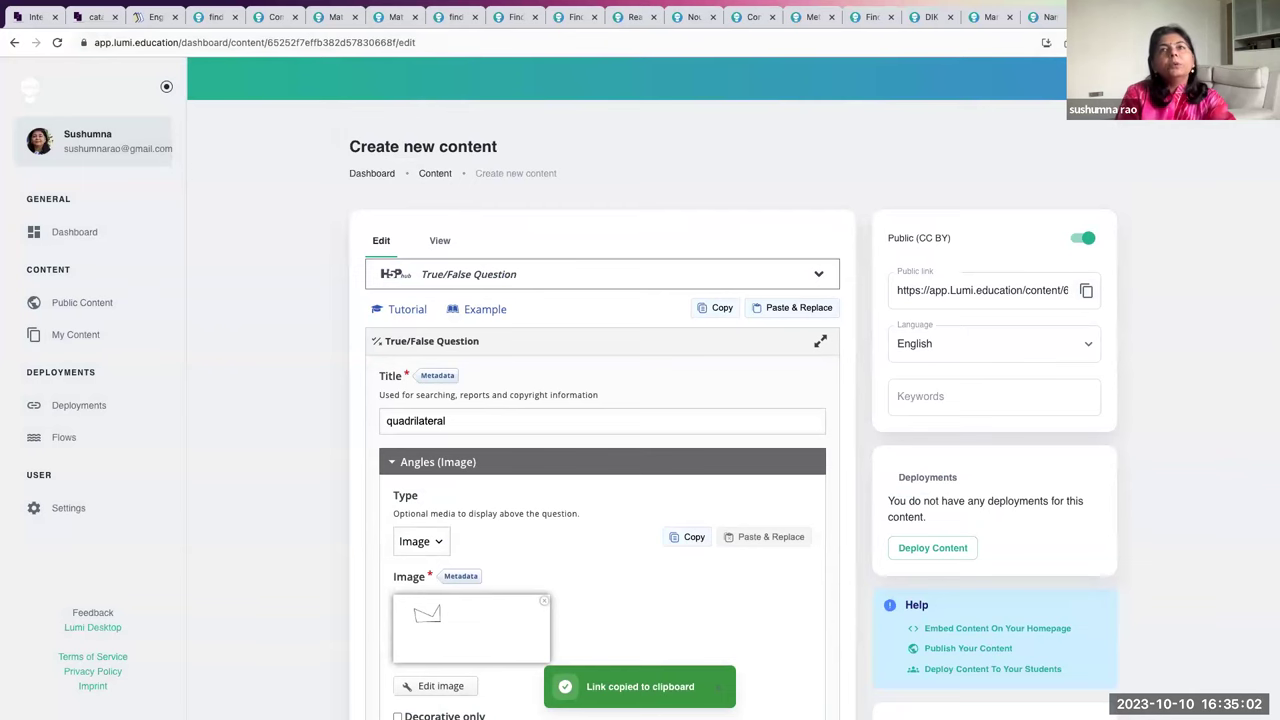
key("super+t")
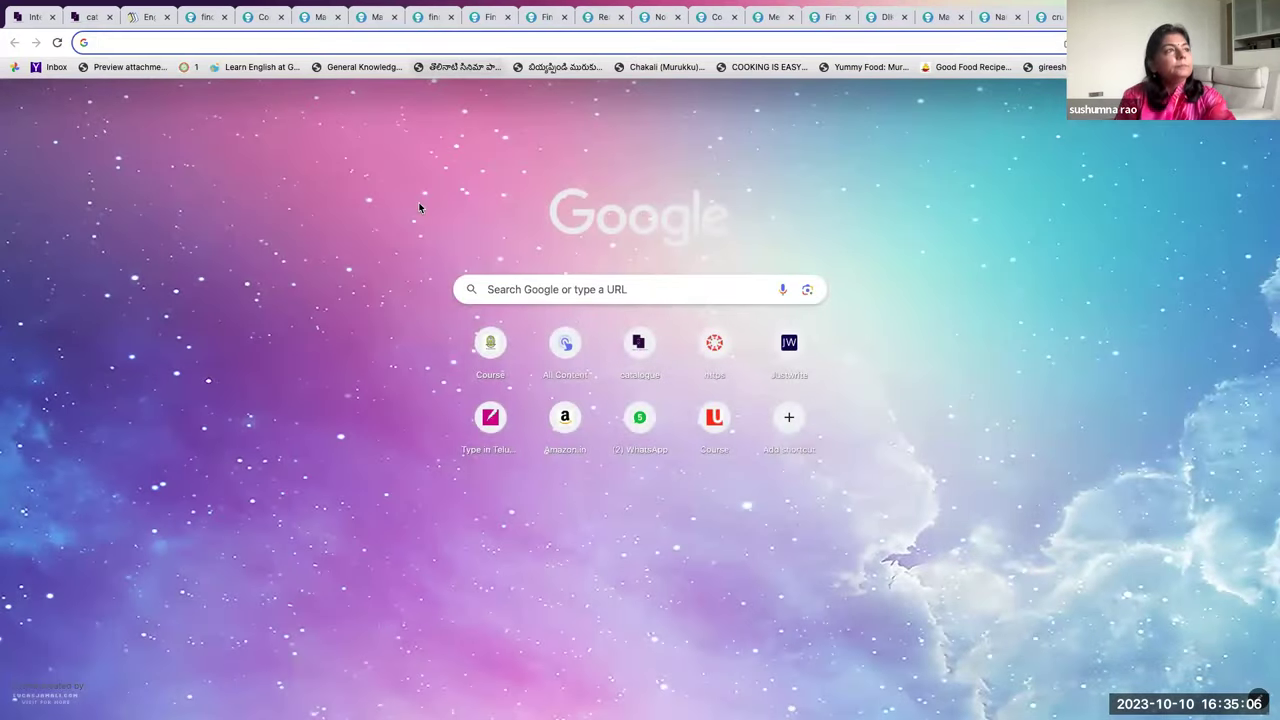
key("super+v")
key("Return")
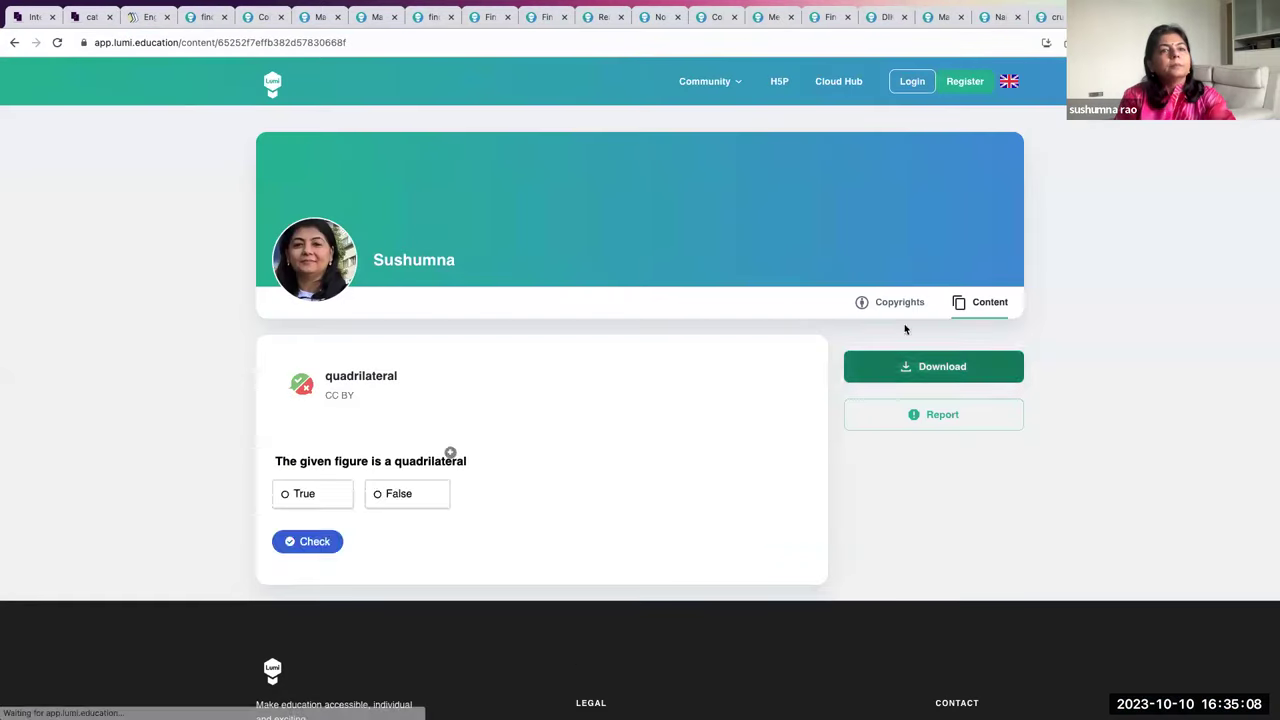
- Check the copyright information for the image on the exercise's public page
left_click(898, 304)
scroll(665, 443, "down", 3)
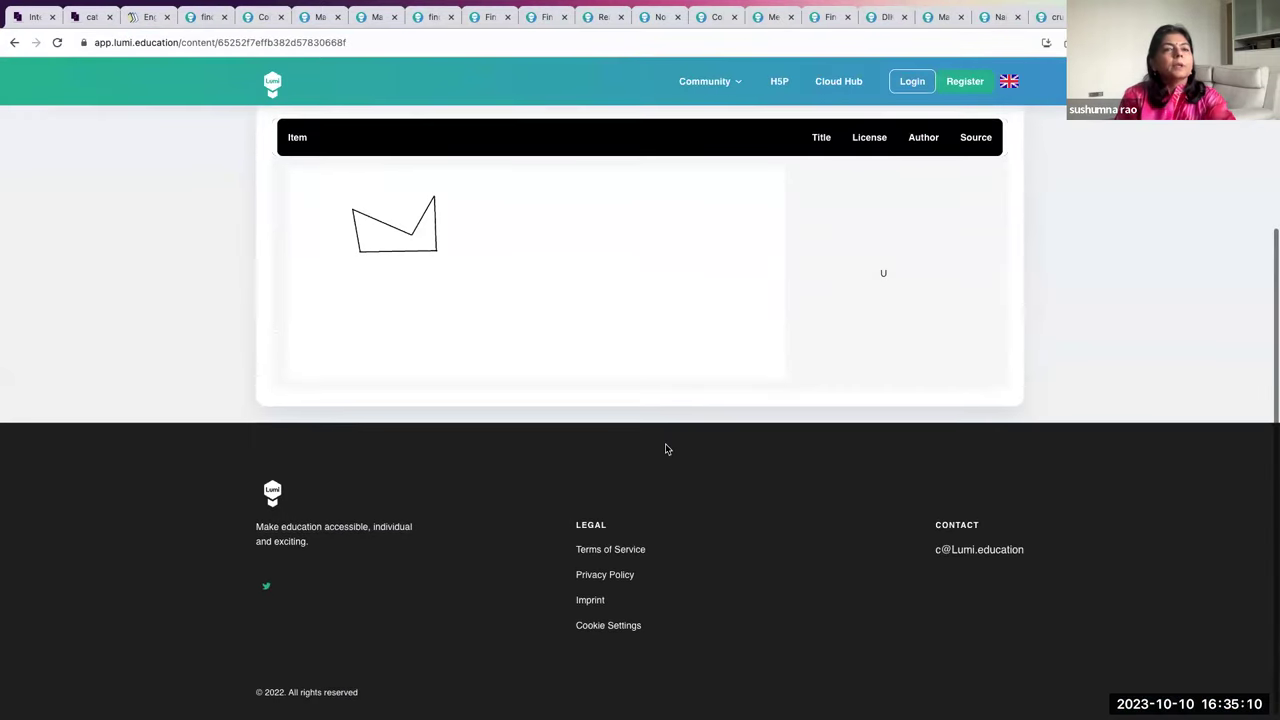
scroll(837, 230, "up", 1)
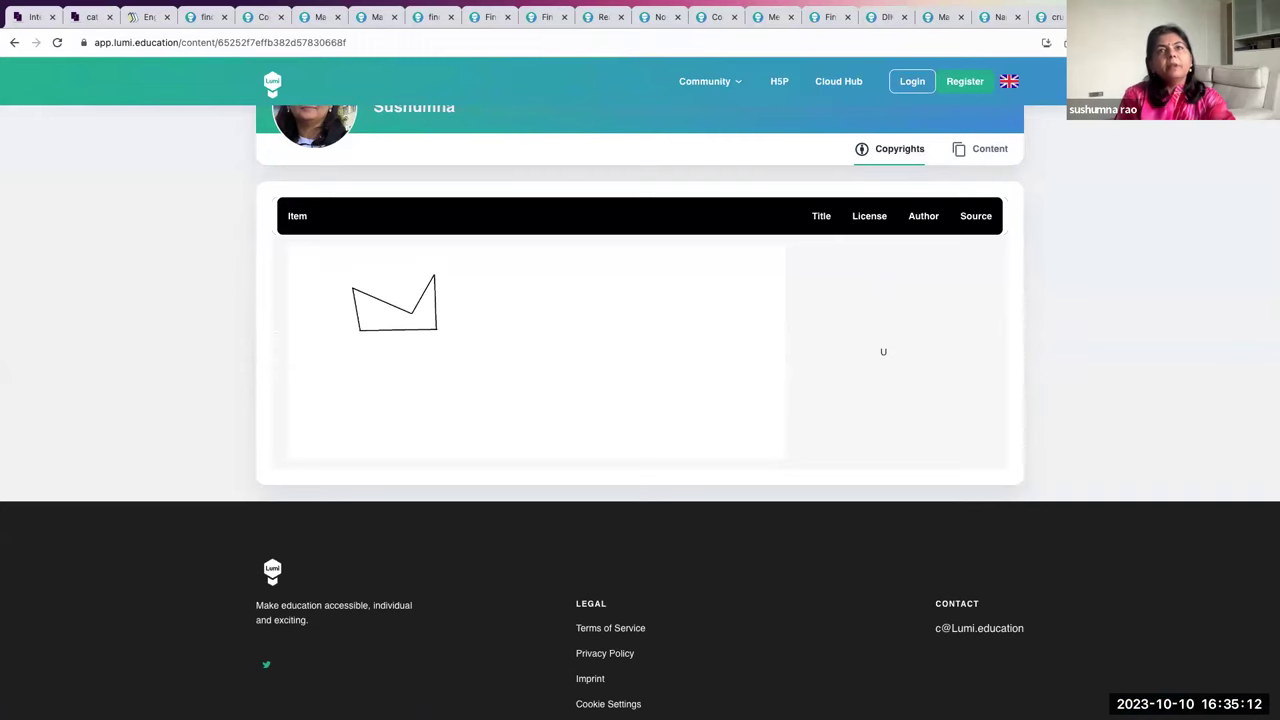
scroll(837, 230, "up", 3)
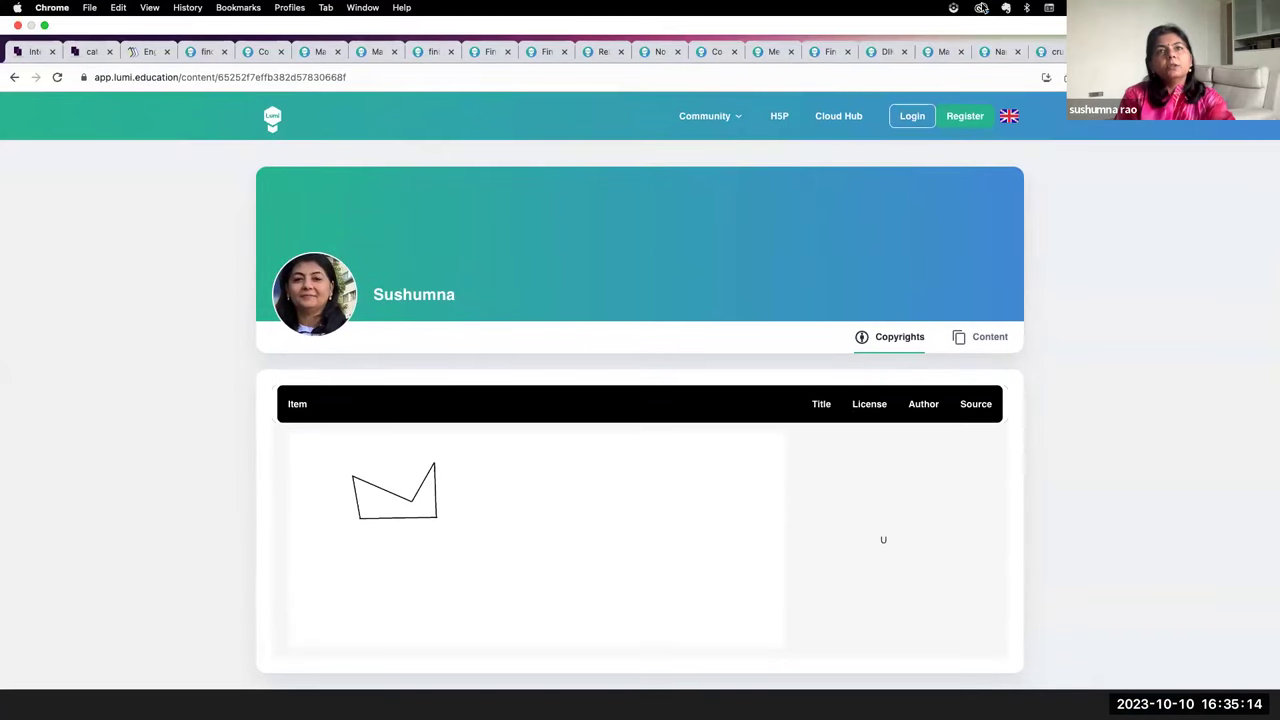
- Return to the exercise editor, check and re-save the image's metadata, and save the exercise
key("super+bracketleft")
scroll(690, 400, "down", 4)
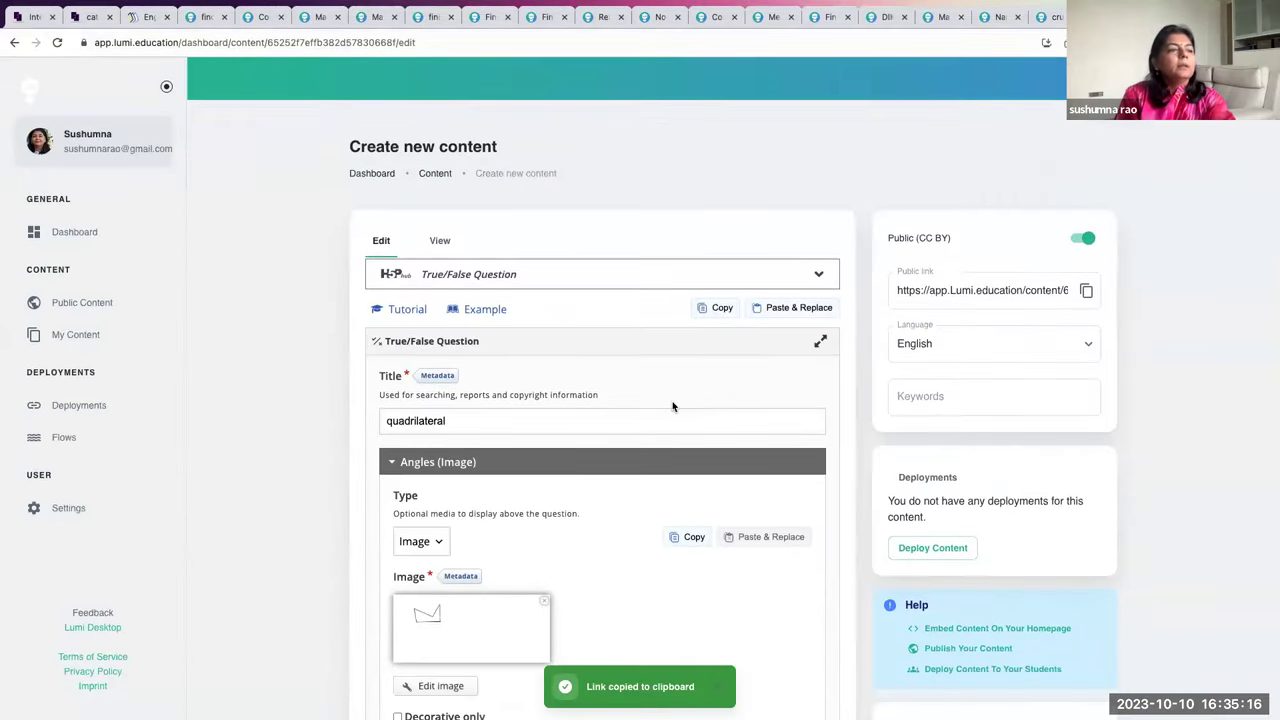
left_click(452, 412)
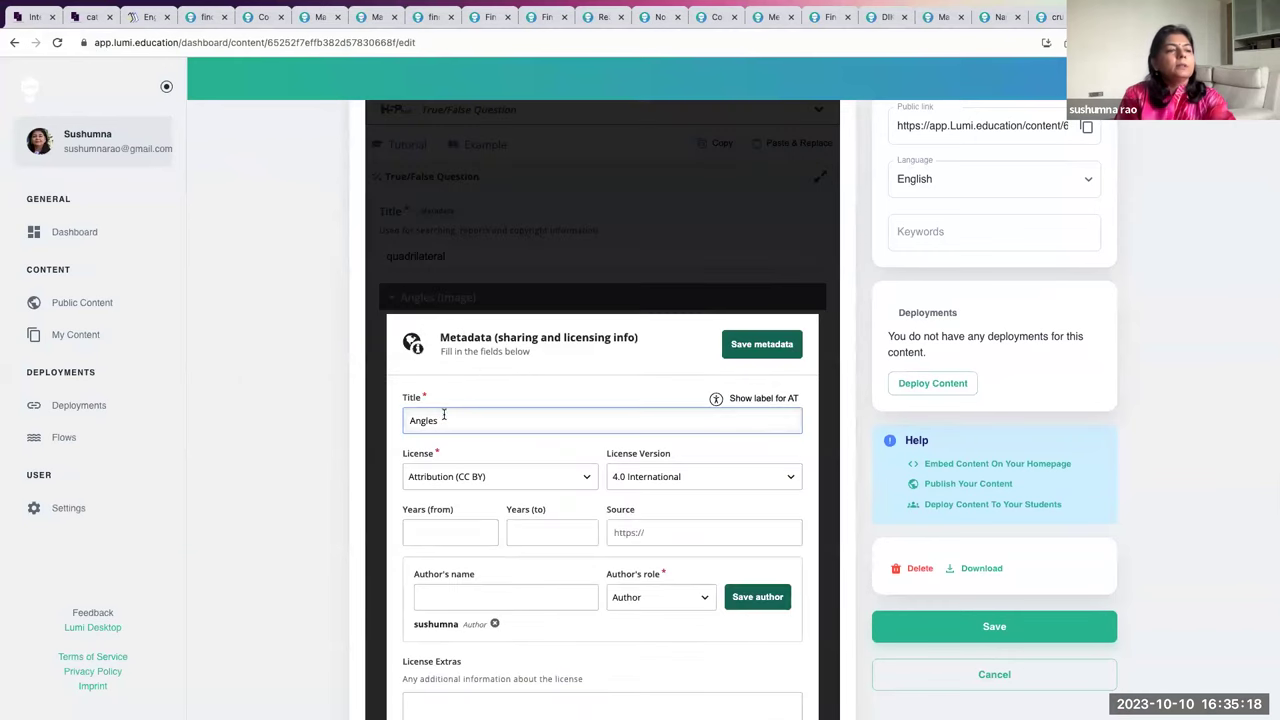
left_click(760, 344)
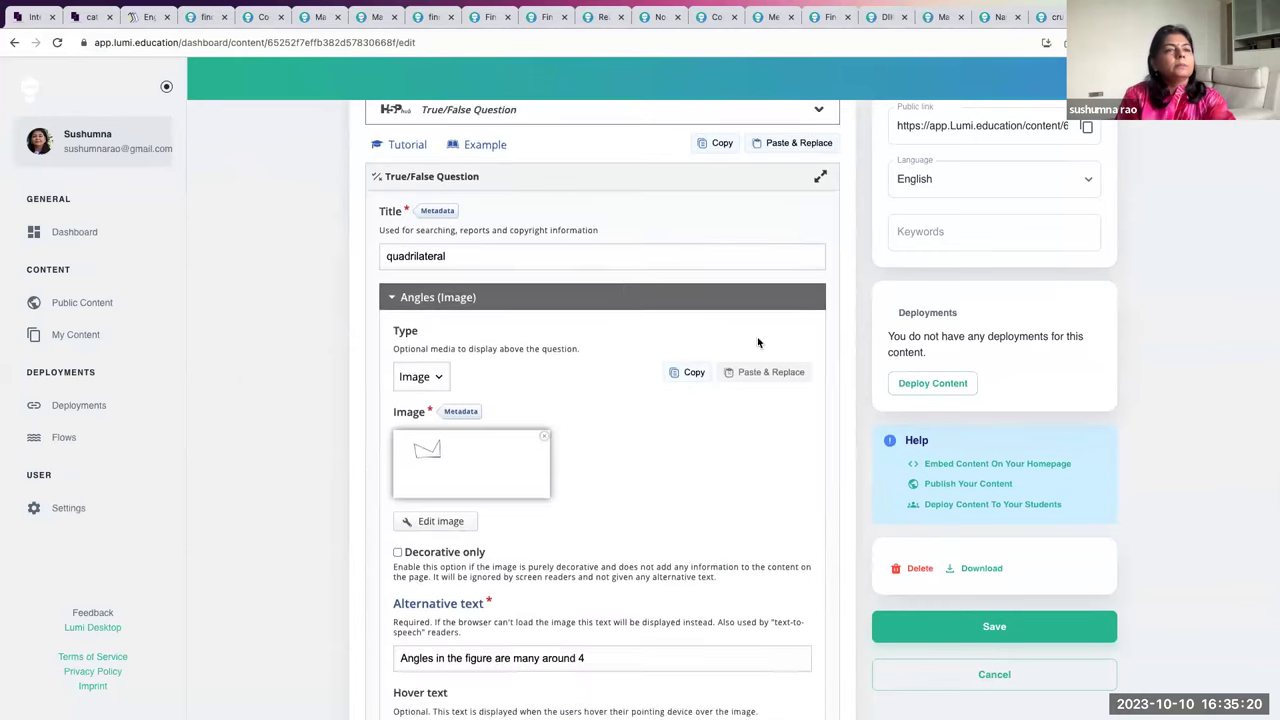
scroll(624, 317, "up", 1)
scroll(624, 317, "up", 2)
scroll(617, 343, "down", 5)
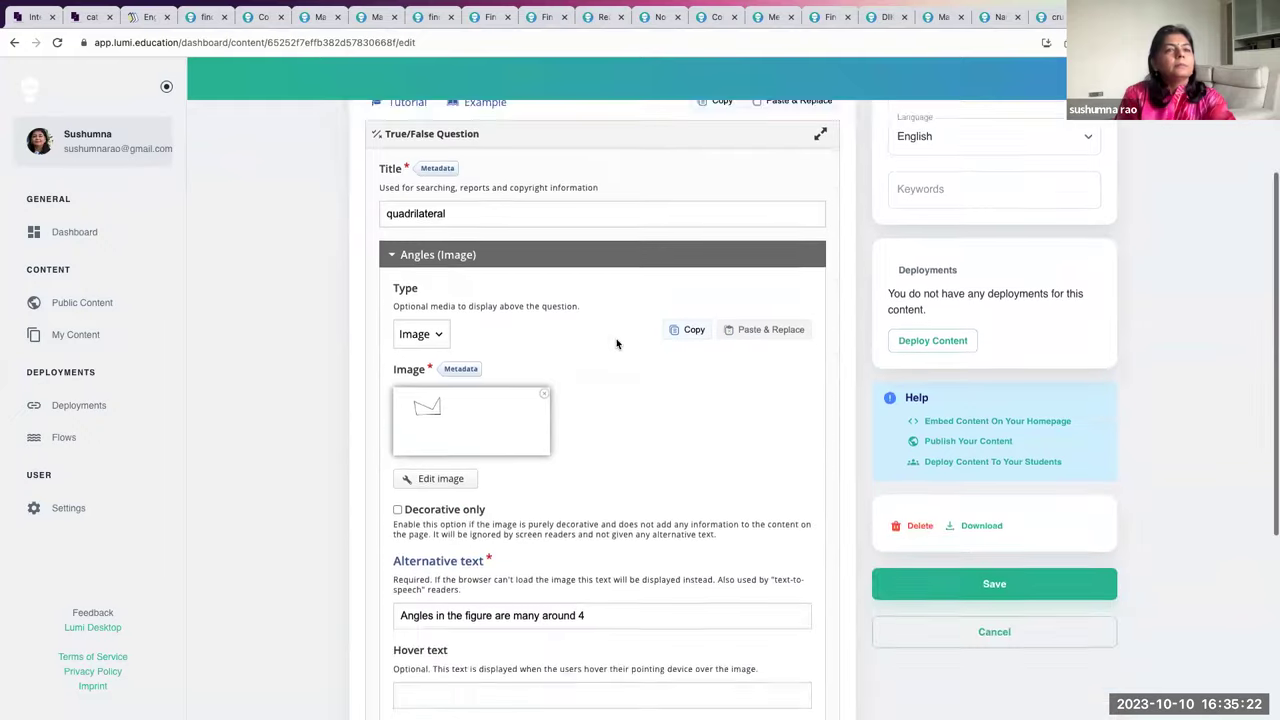
scroll(617, 343, "down", 3)
left_click(915, 265)
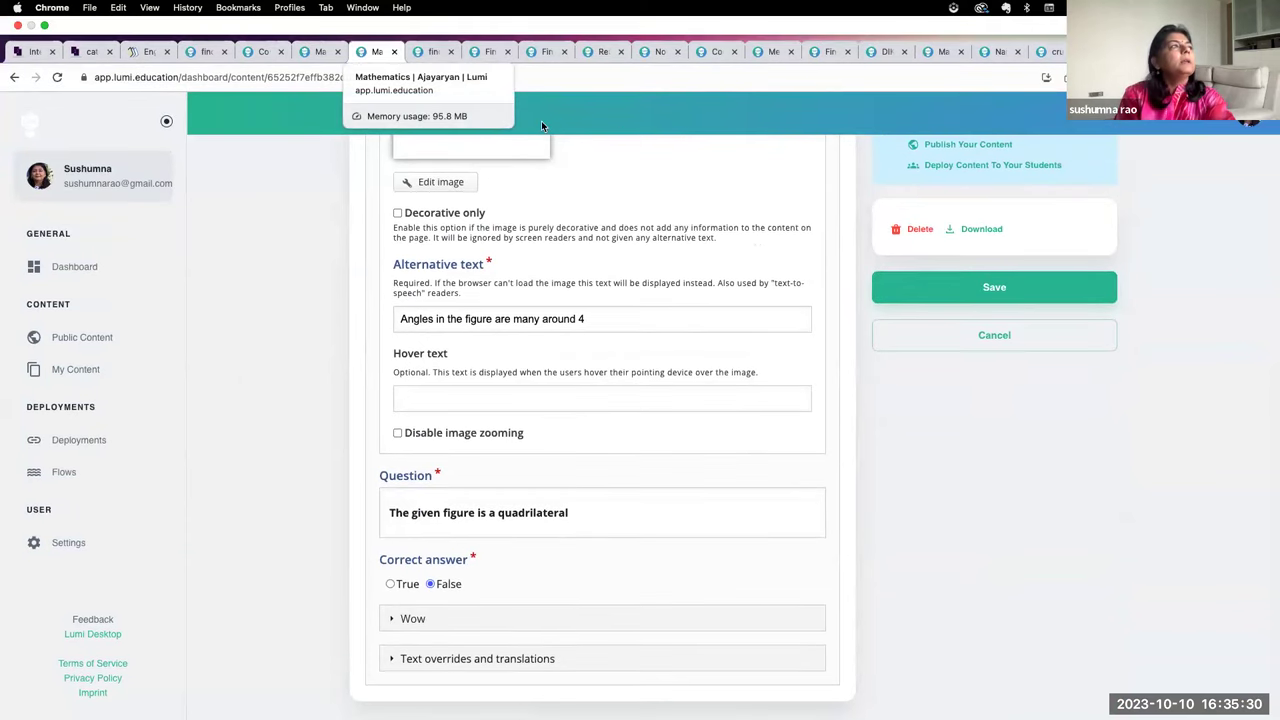
- Switch to the H5P catalogue, open the "H5P SMART IMPORT" presentation and view its rights of use
left_click(90, 17)
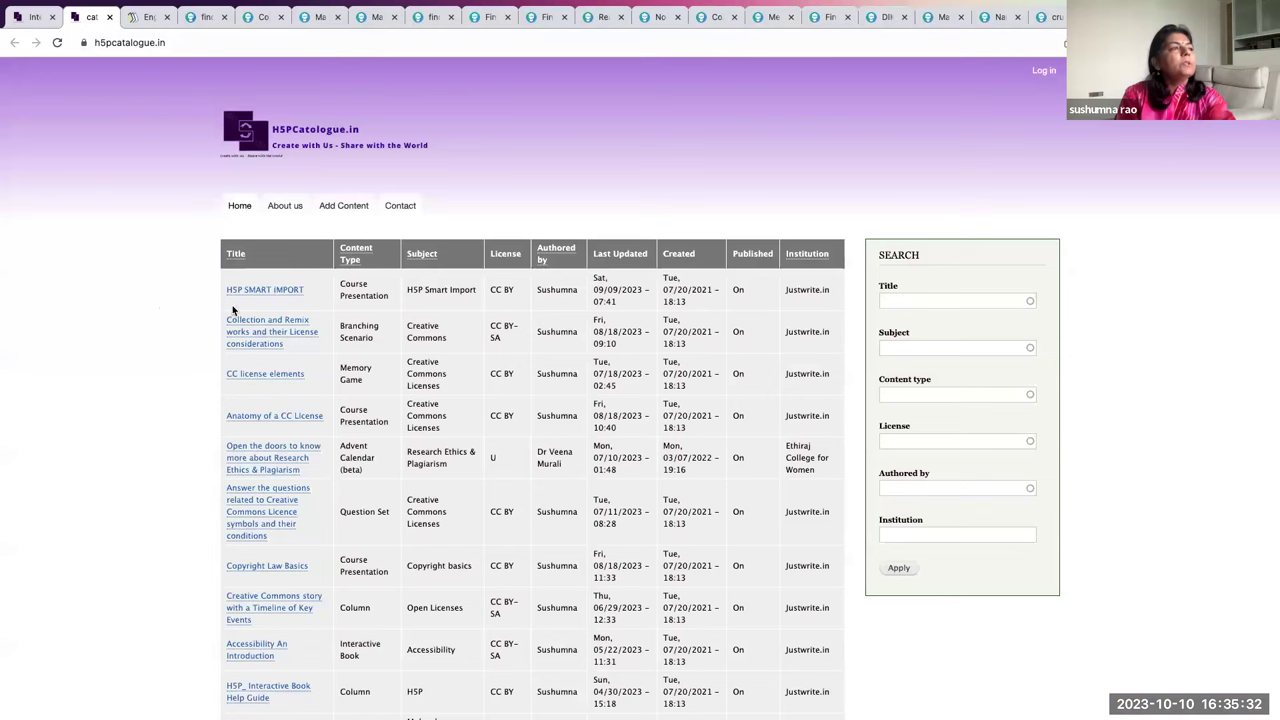
left_click(295, 292)
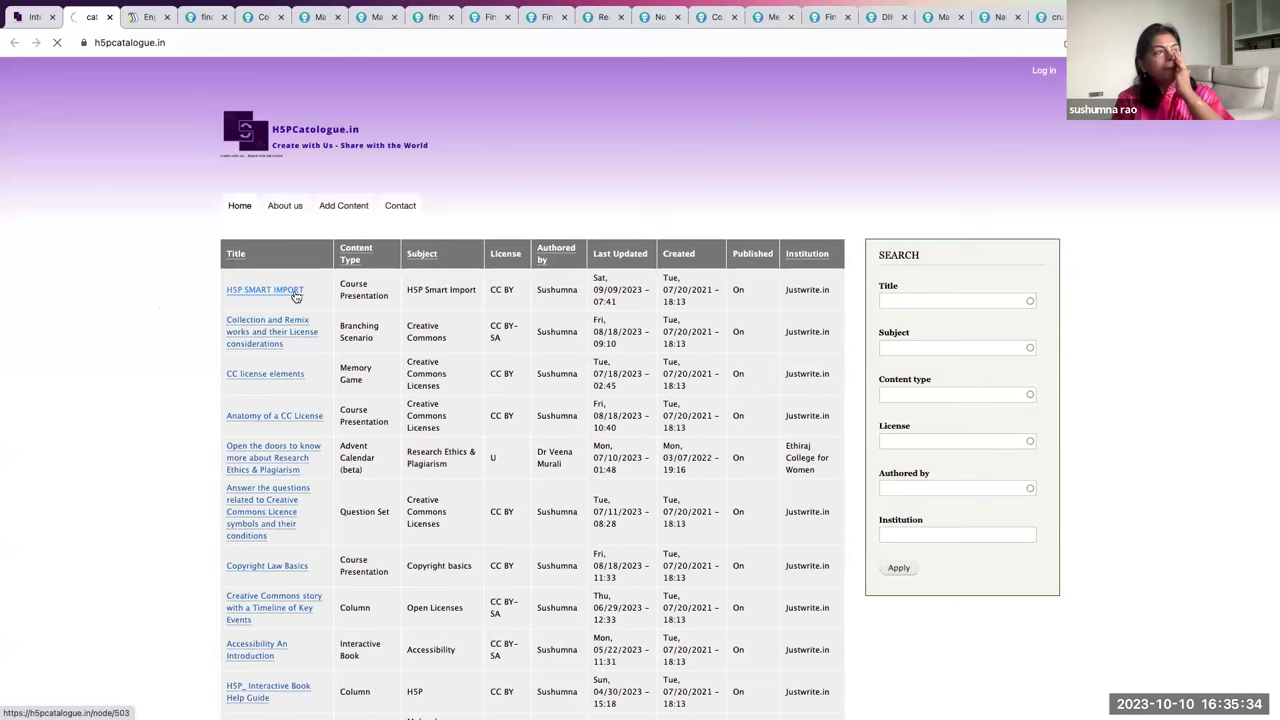
scroll(295, 297, "down", 1)
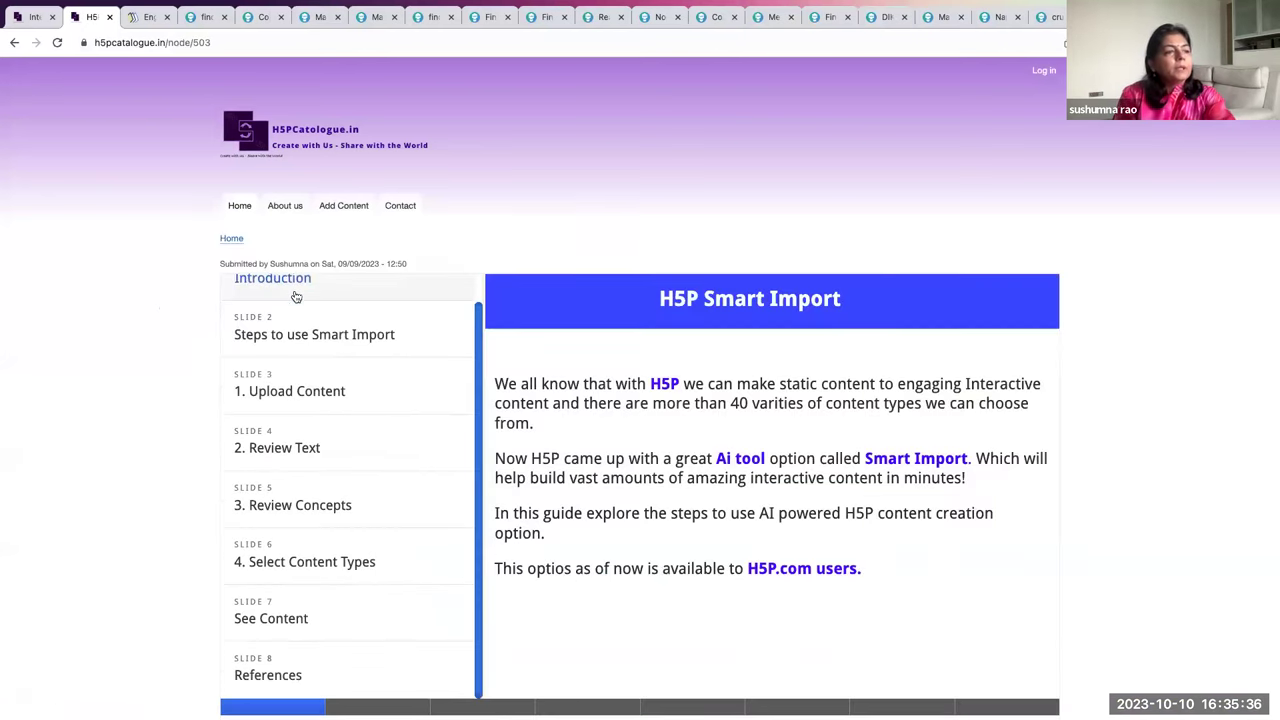
scroll(349, 463, "down", 3)
scroll(306, 512, "up", 1)
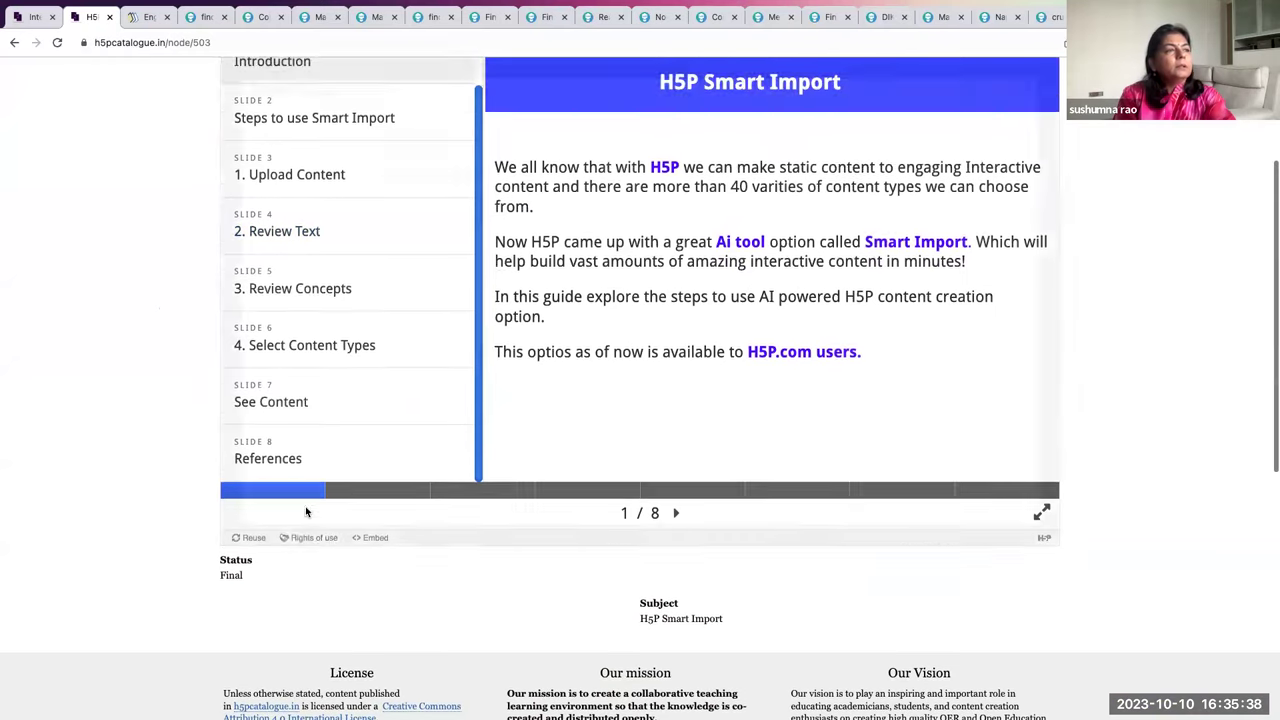
left_click(310, 537)
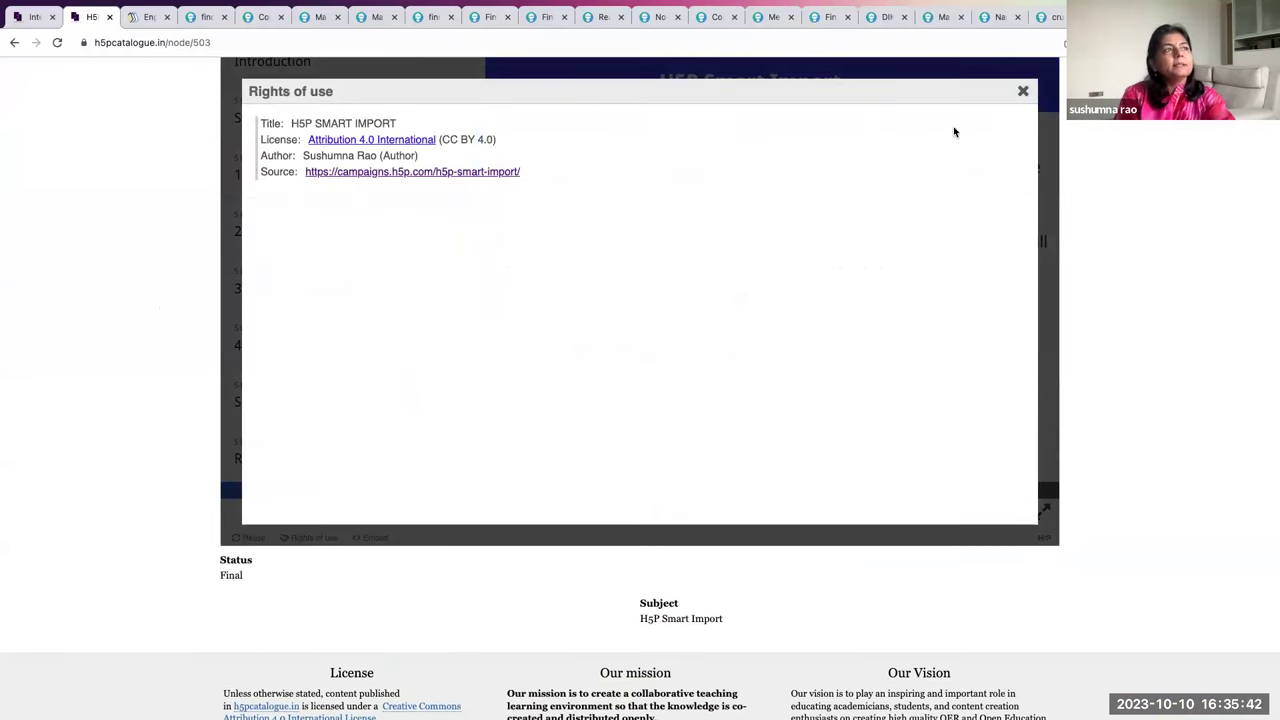
left_click(1022, 91)
- Show the Review Concepts and Review Text slides of the H5P Smart Import presentation
scroll(396, 329, "up", 1)
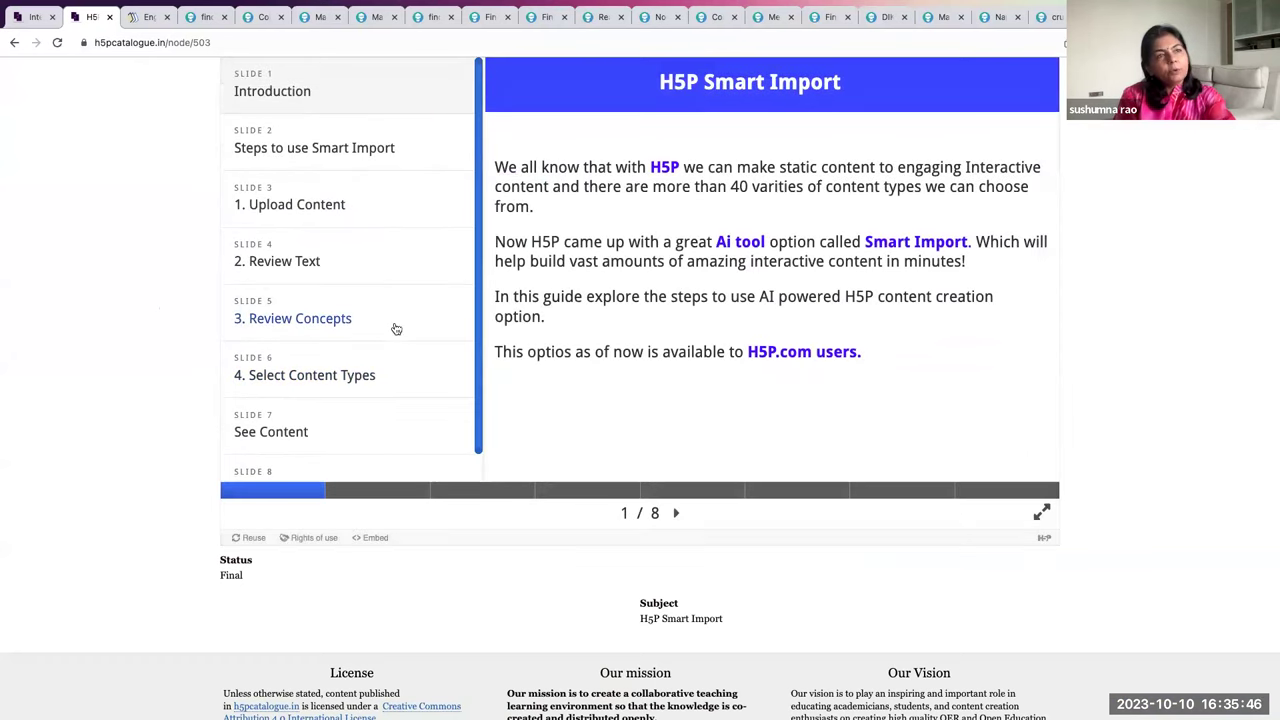
scroll(396, 329, "up", 2)
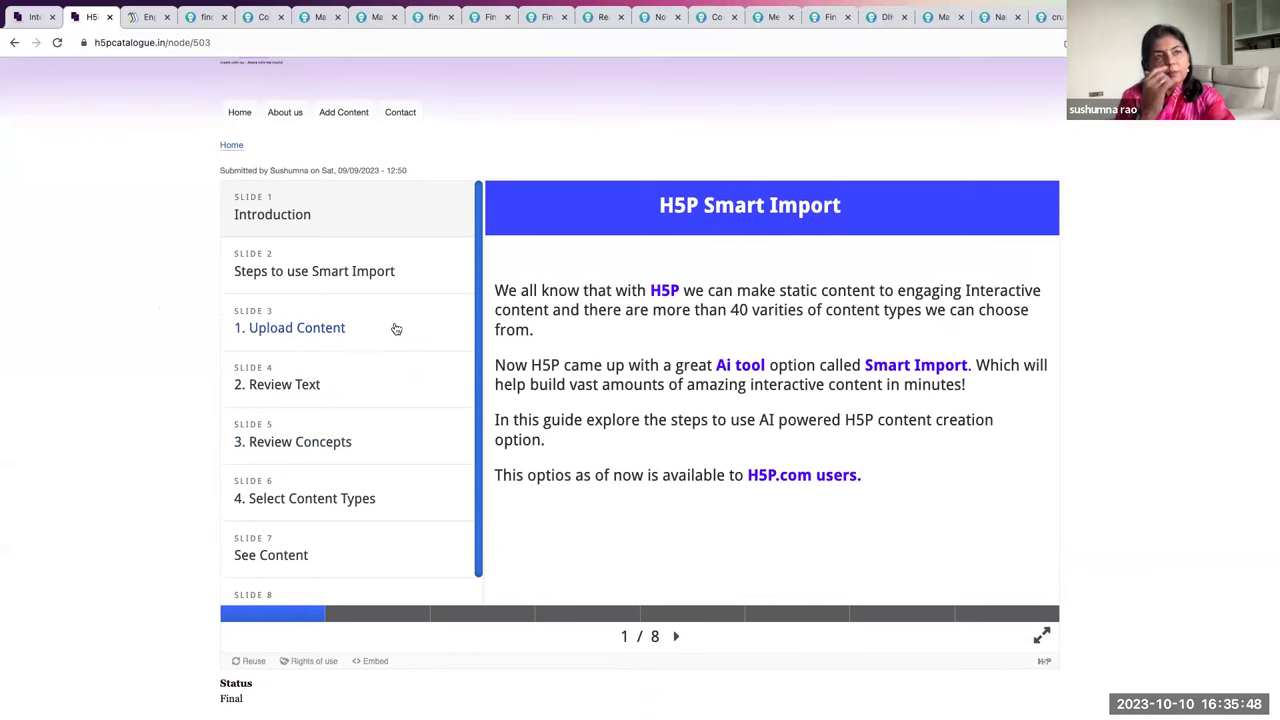
left_click(294, 438)
left_click(287, 390)
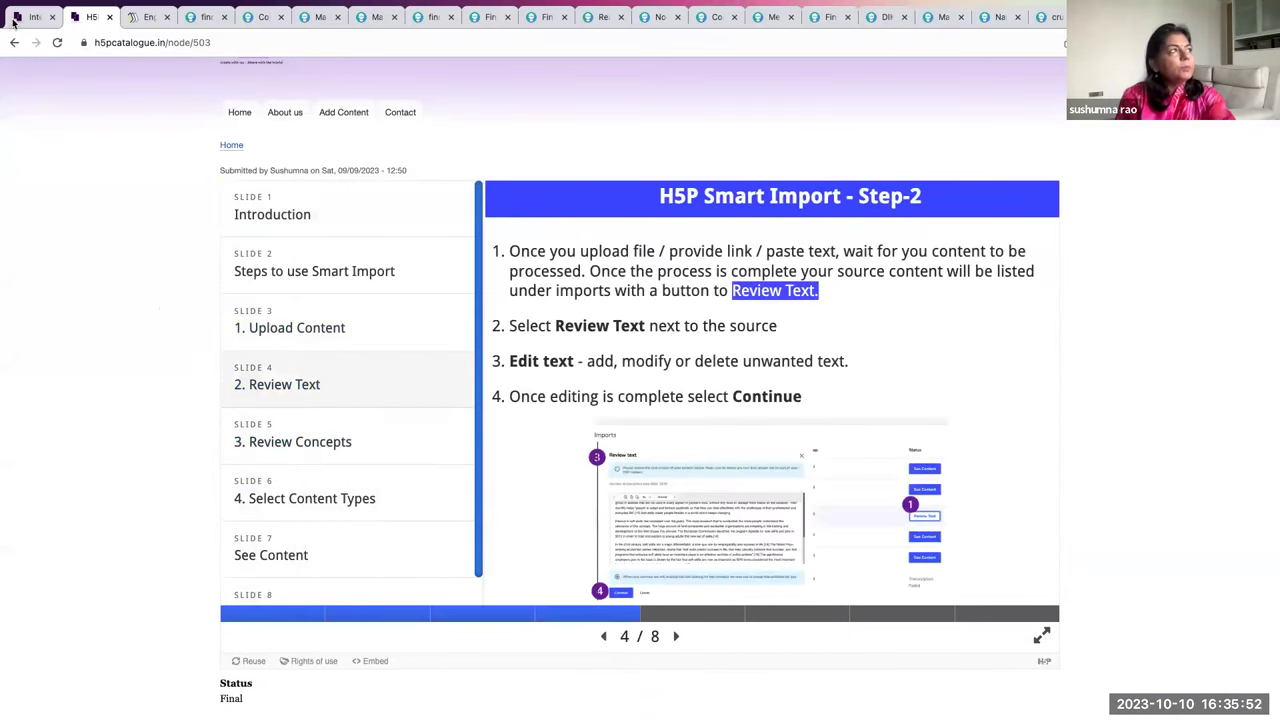
- Switch to the interactive book on H5P content types and examine the licenses, authors and sources in its rights of use
left_click(17, 20)
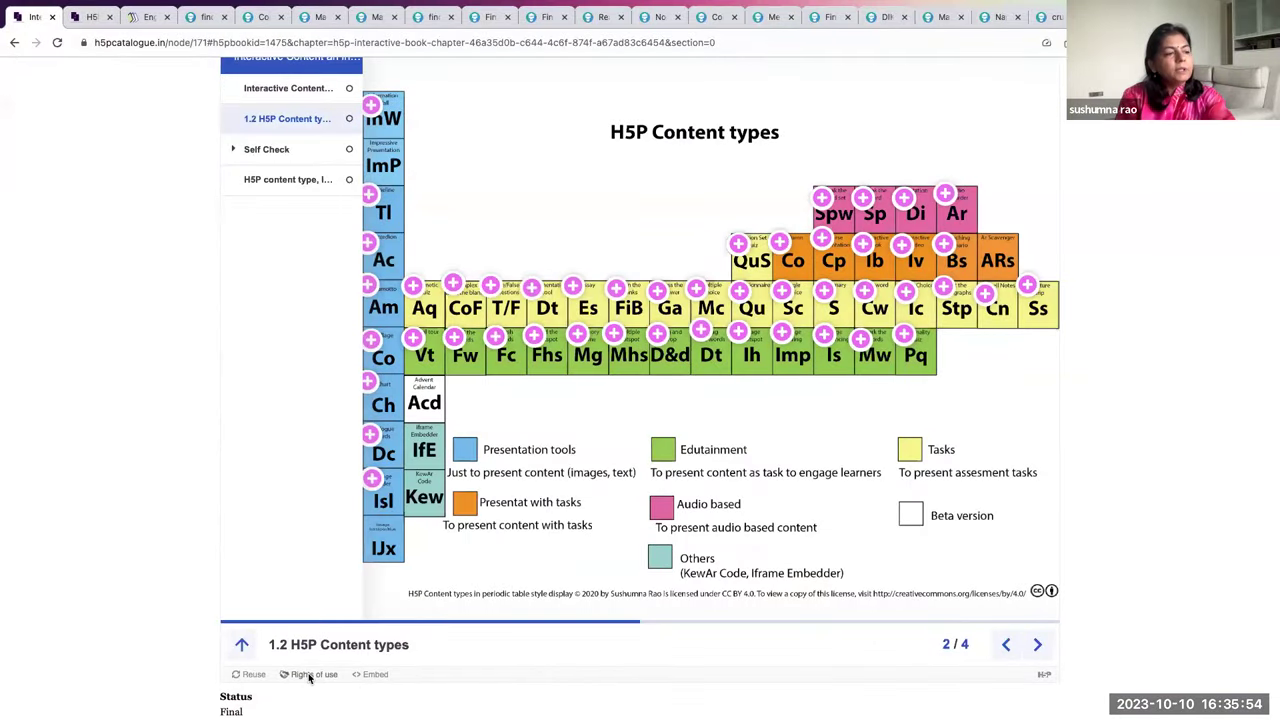
scroll(305, 612, "up", 1)
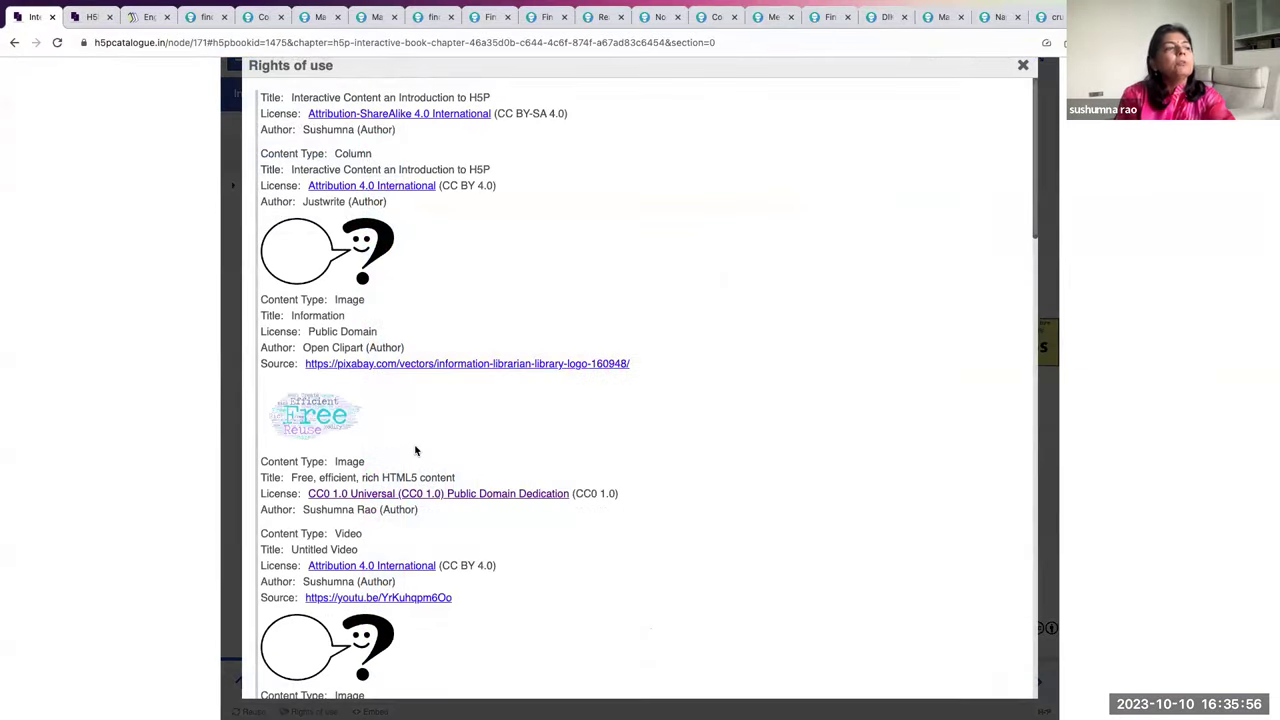
scroll(416, 451, "down", 2)
scroll(414, 446, "down", 3)
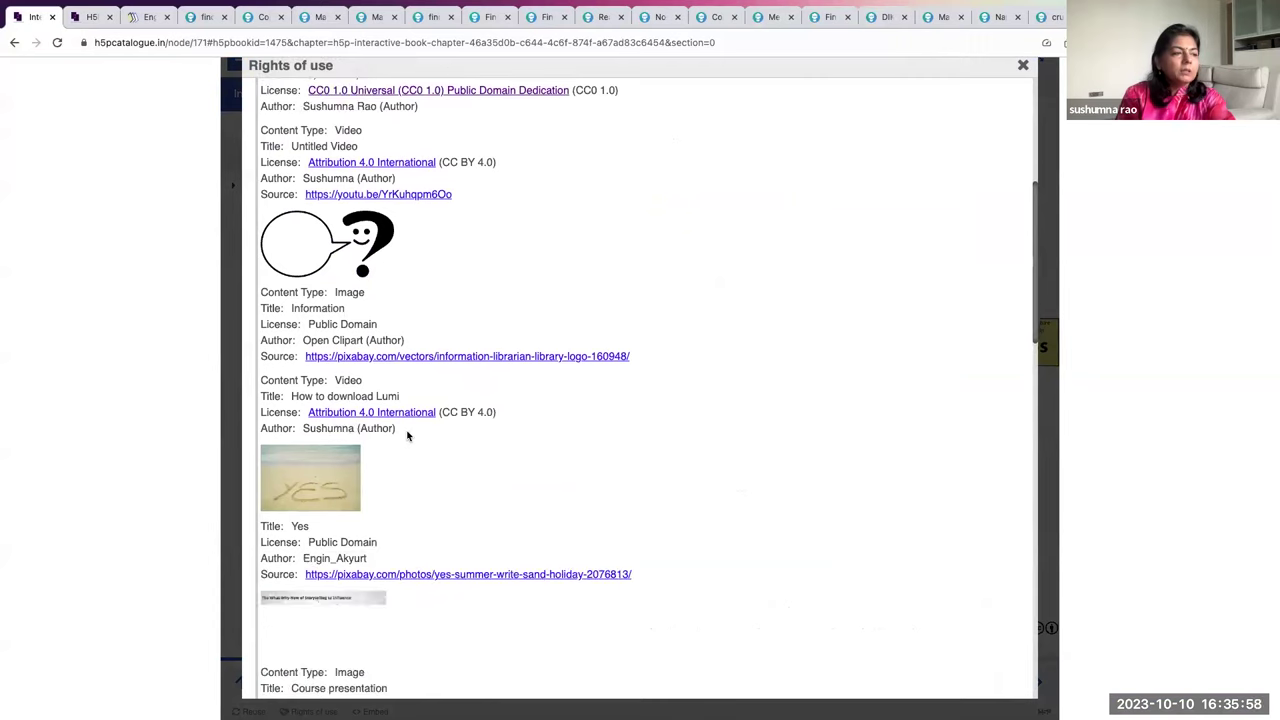
scroll(408, 435, "down", 2)
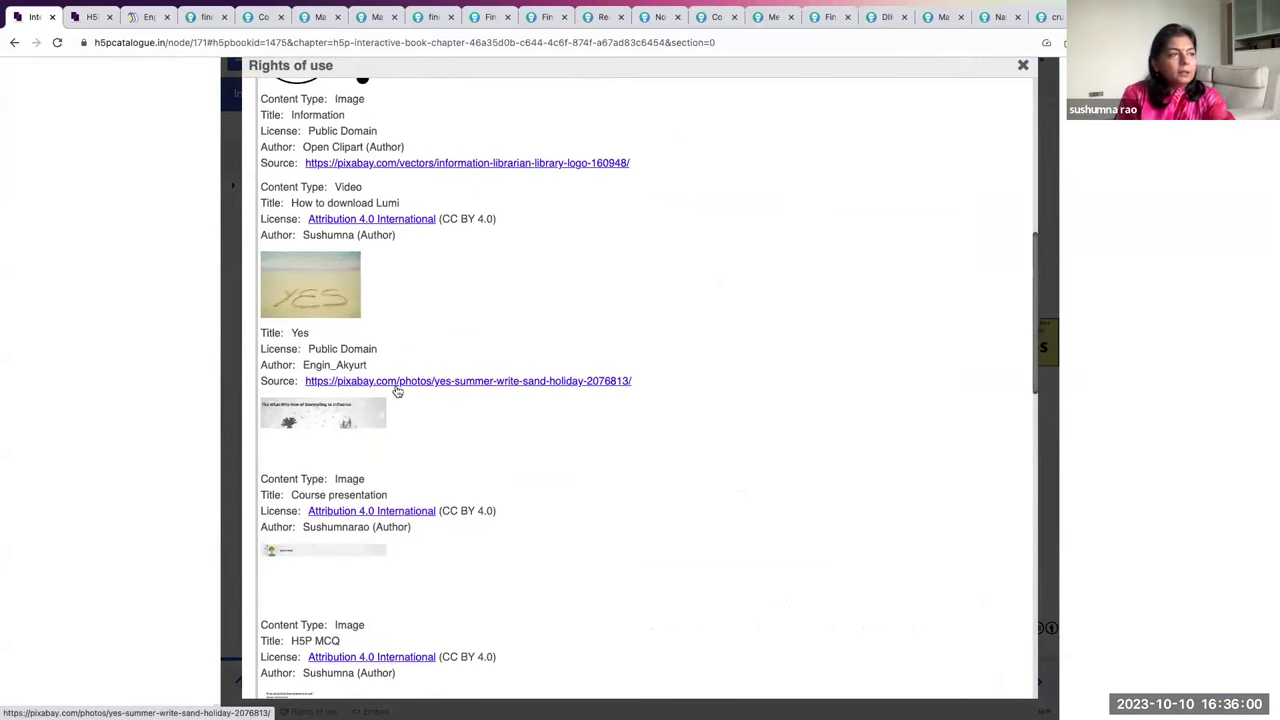
scroll(397, 392, "down", 5)
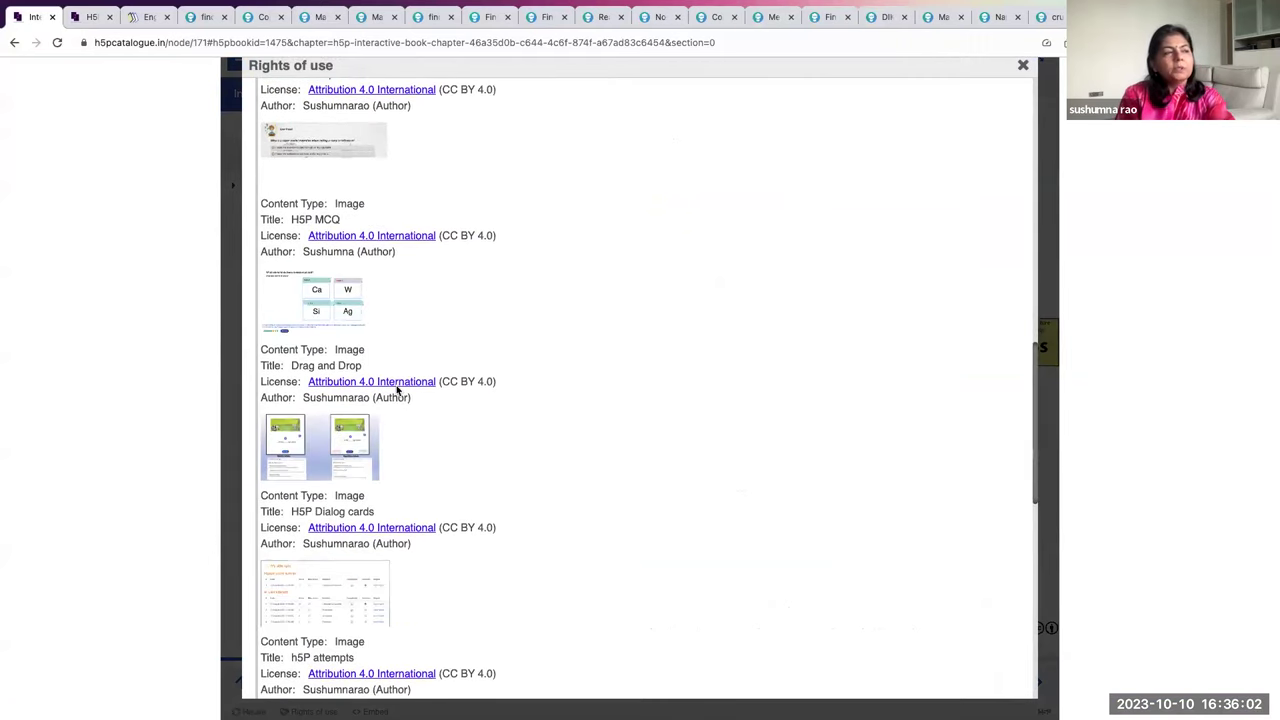
scroll(397, 392, "up", 2)
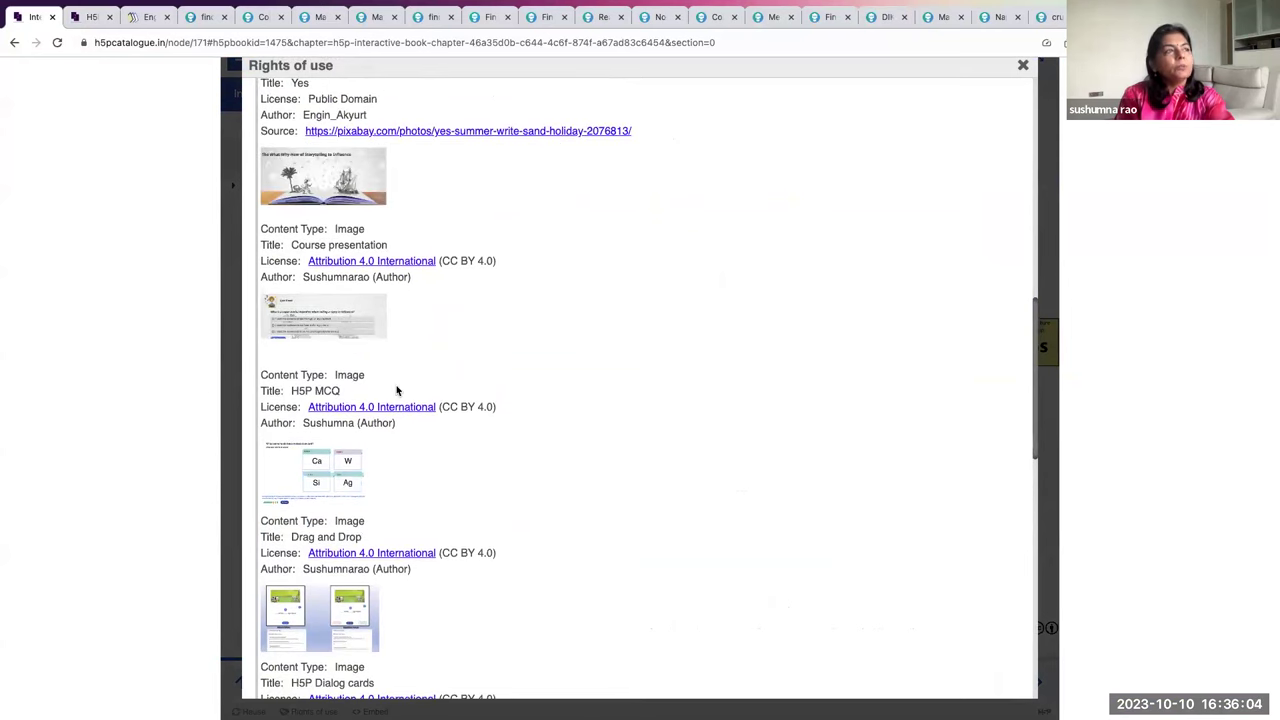
scroll(397, 390, "up", 10)
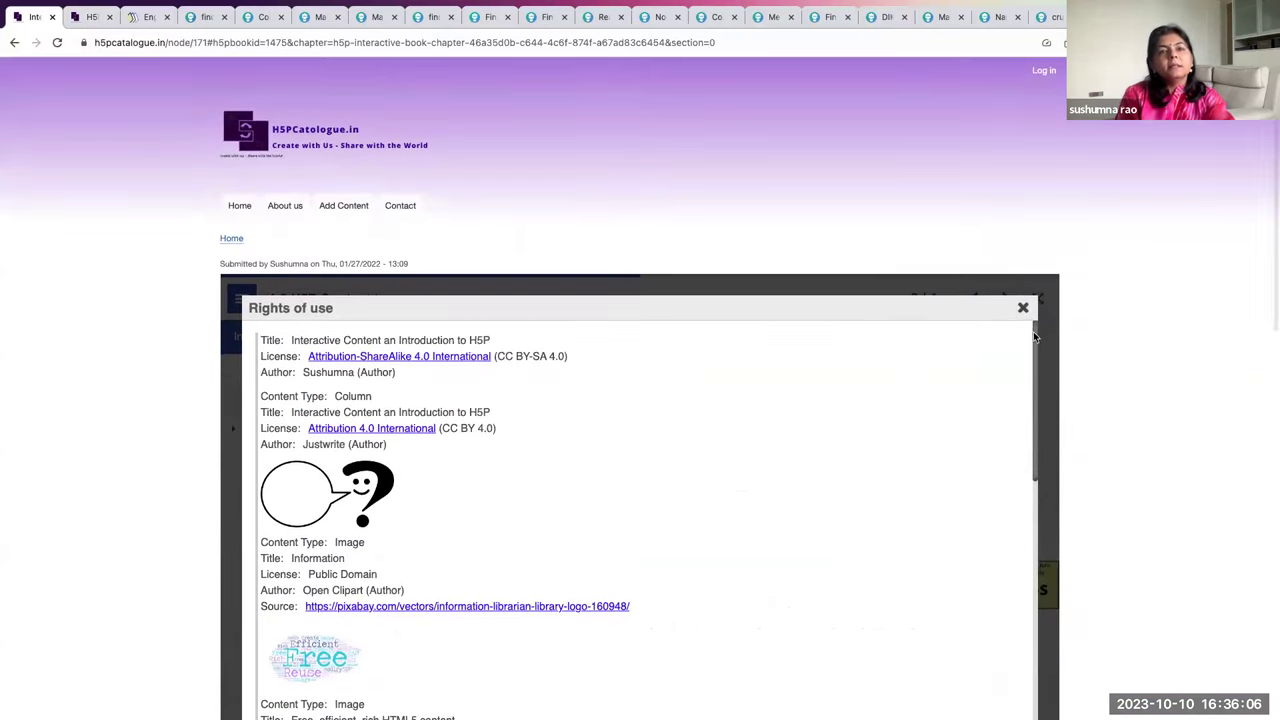
left_click(1023, 308)
scroll(221, 134, "down", 3)
- Open the question set on Creative Commons licence symbols from the catalogue's home page and look through its second to fourth questions
left_click(101, 18)
scroll(231, 249, "up", 2)
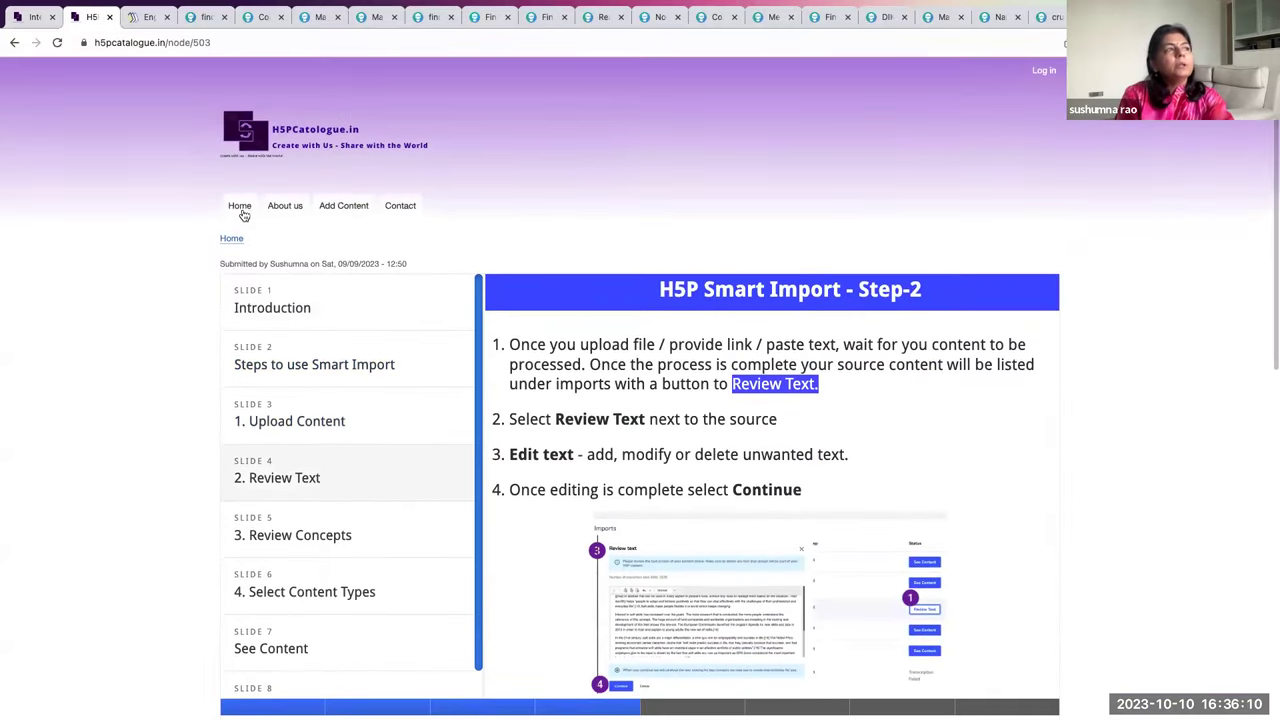
left_click(241, 211)
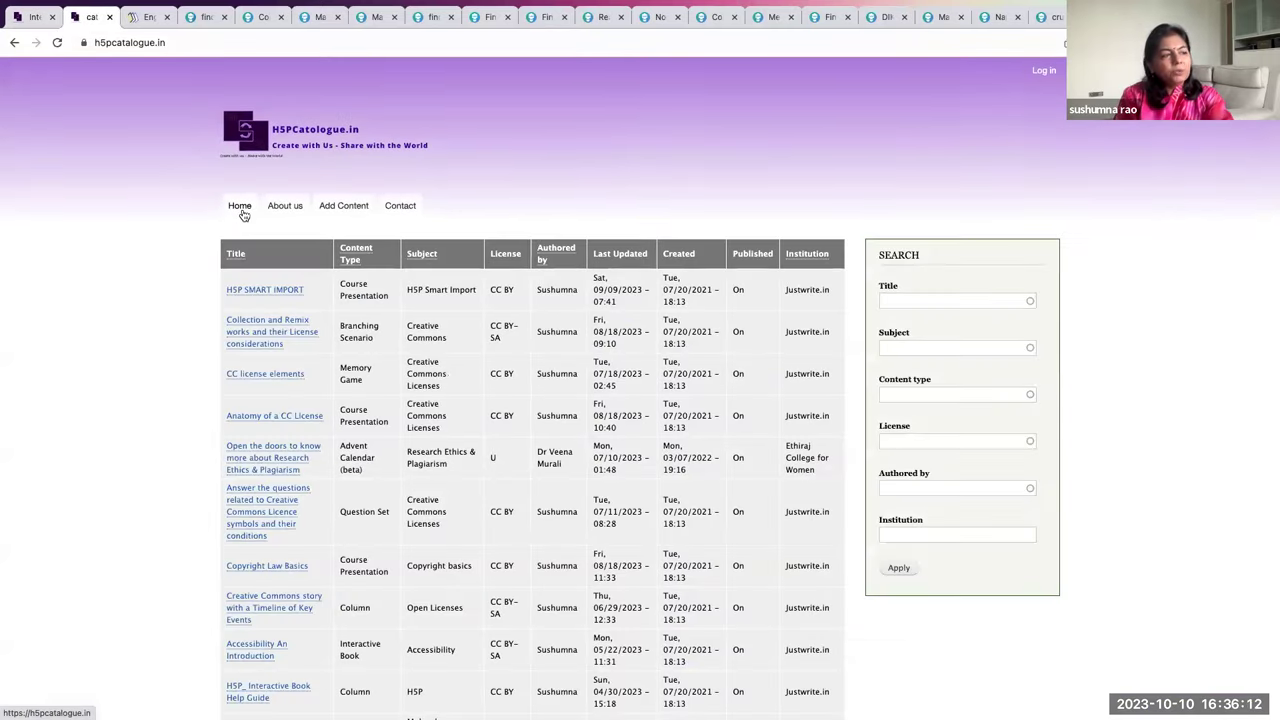
left_click(276, 514)
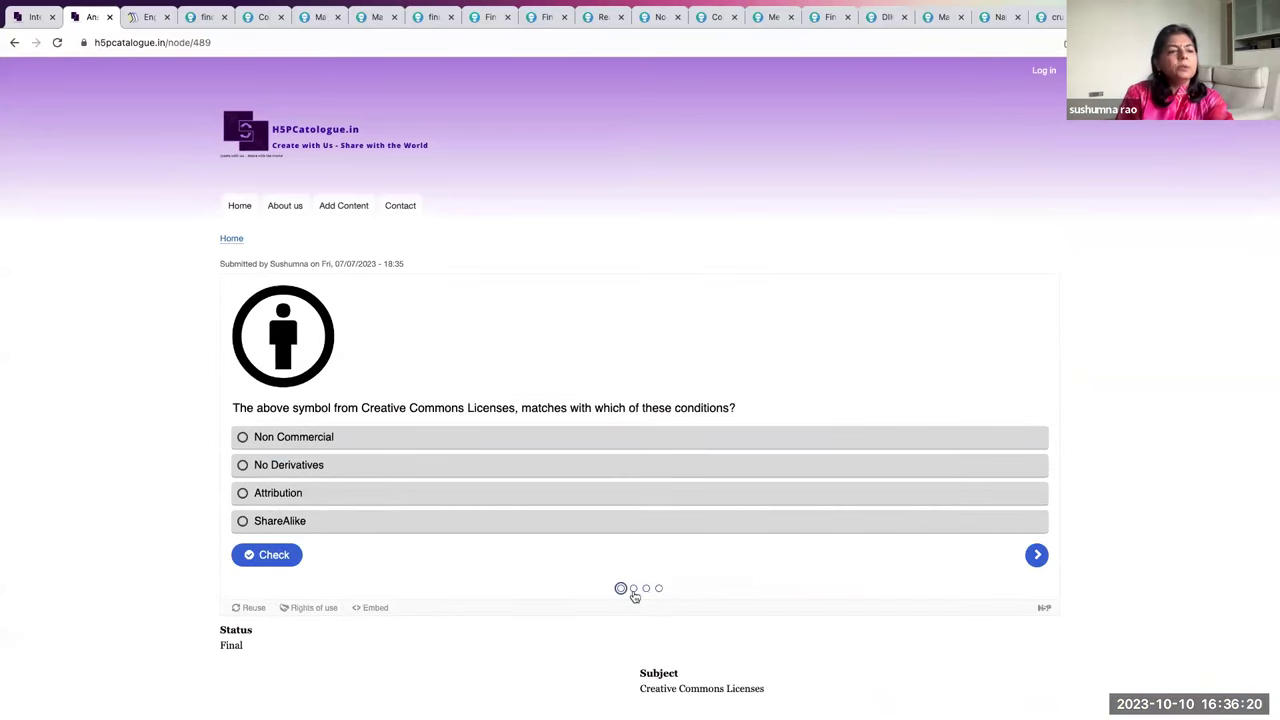
left_click(633, 588)
left_click(646, 533)
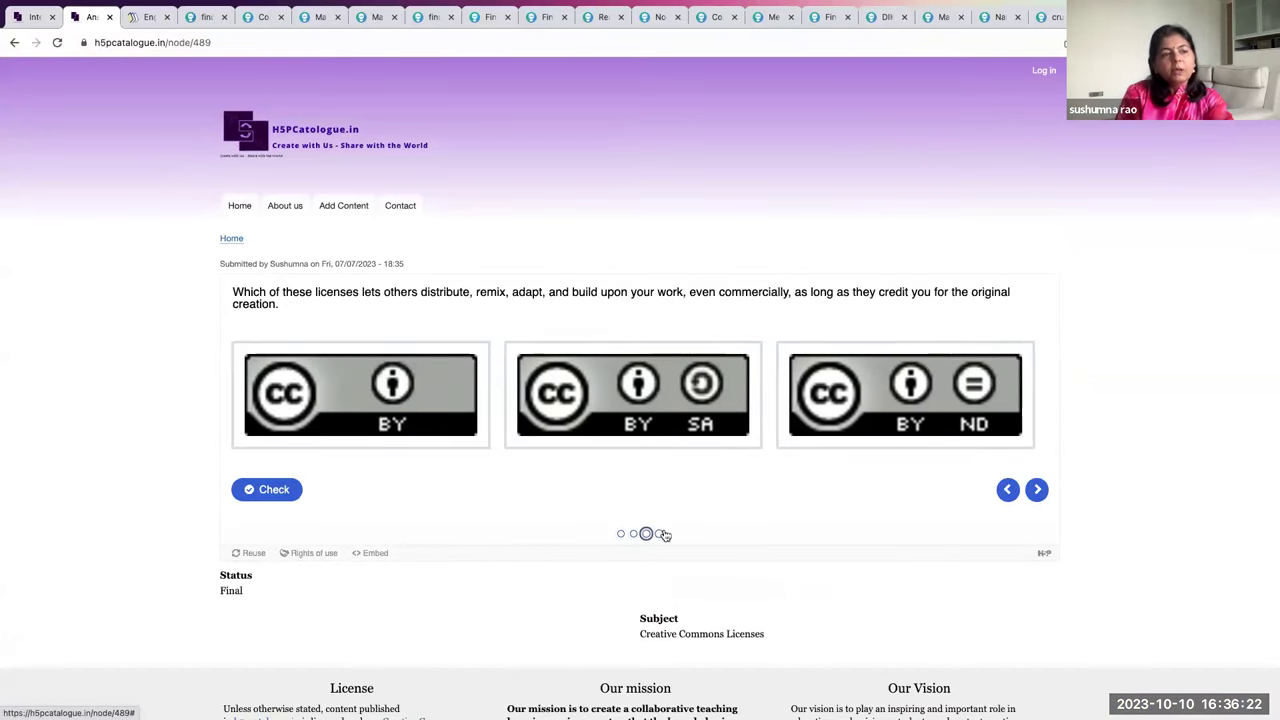
left_click(658, 533)
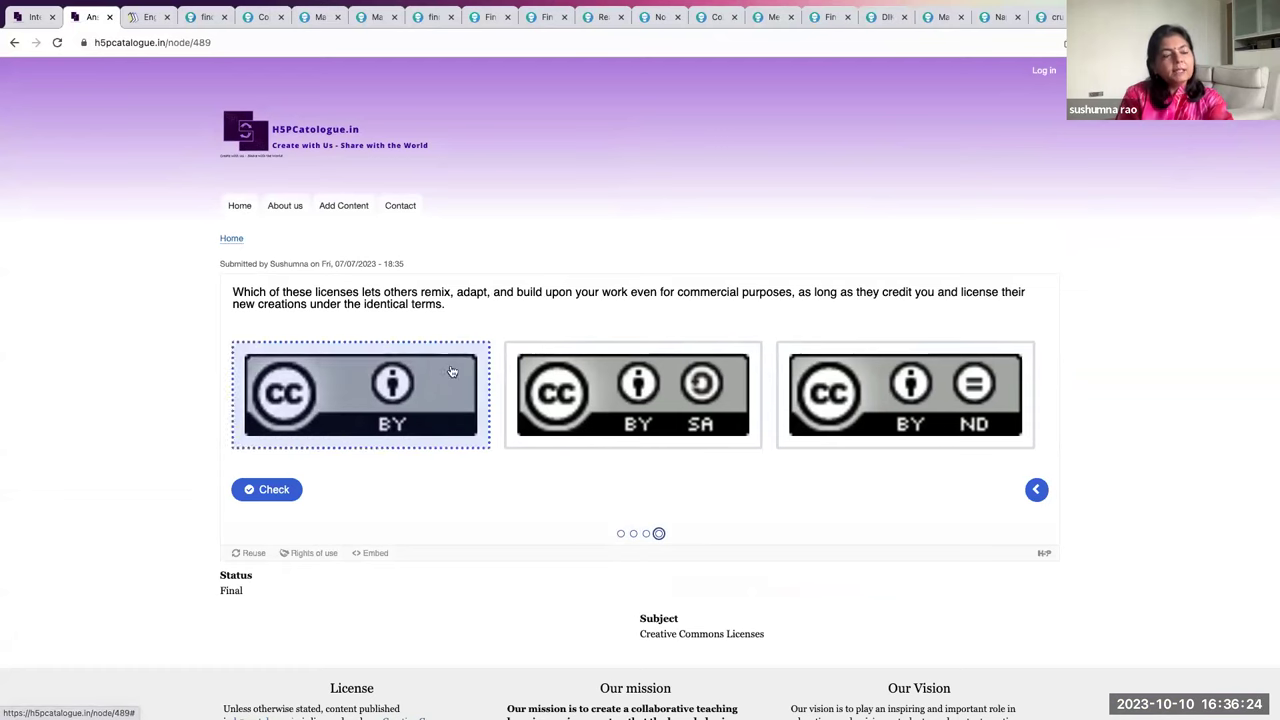
- Return to the first question of the Creative Commons question set and go back to the catalogue's home list
key("Right")
key("Right")
left_click(620, 533)
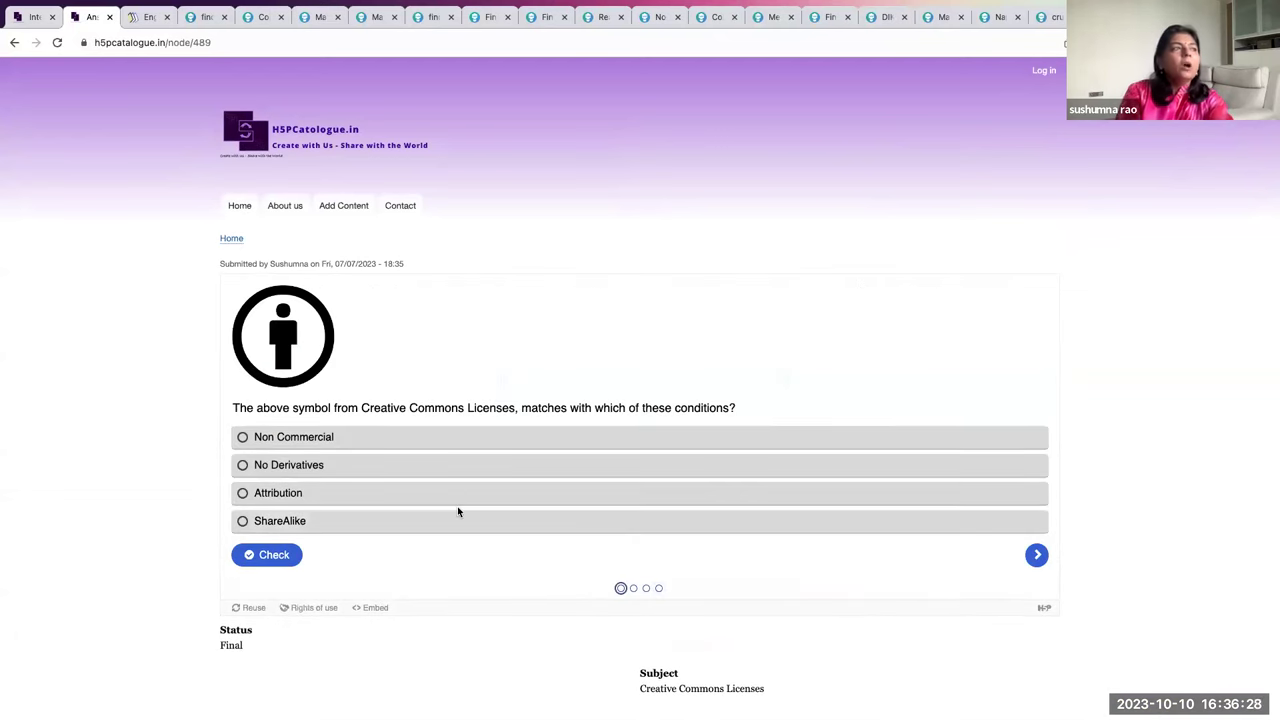
left_click(229, 240)
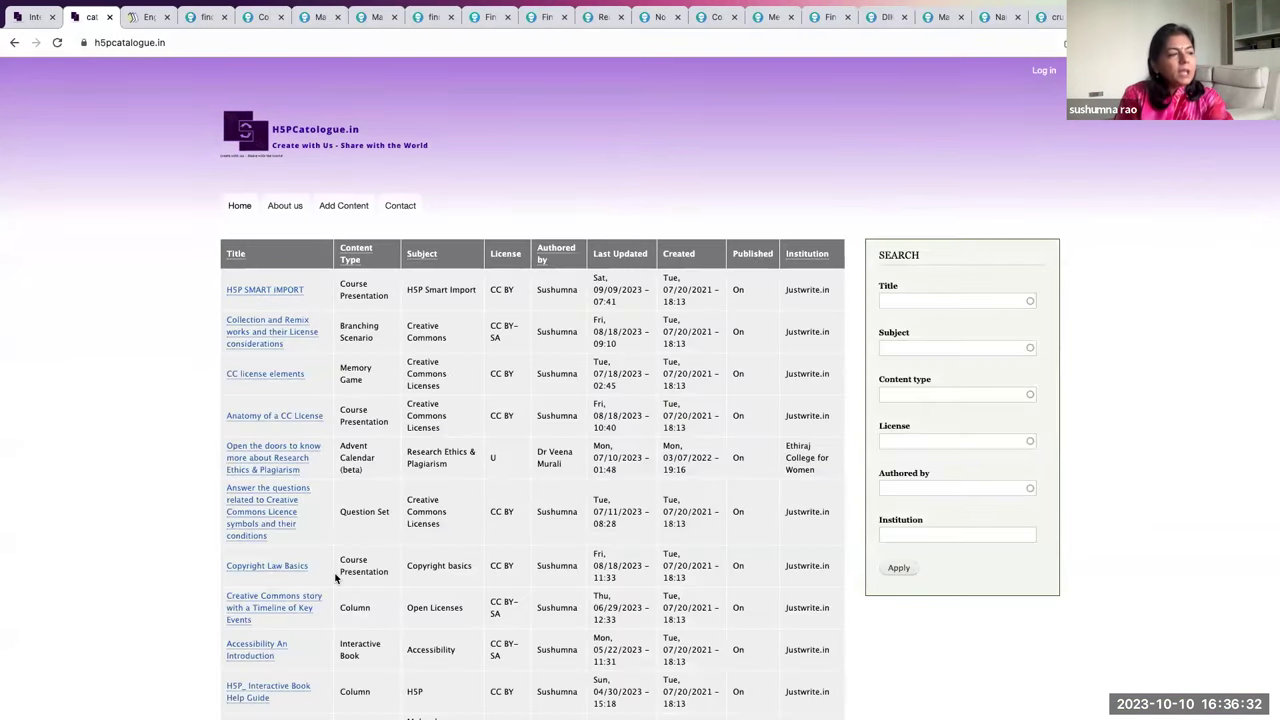
scroll(335, 578, "down", 3)
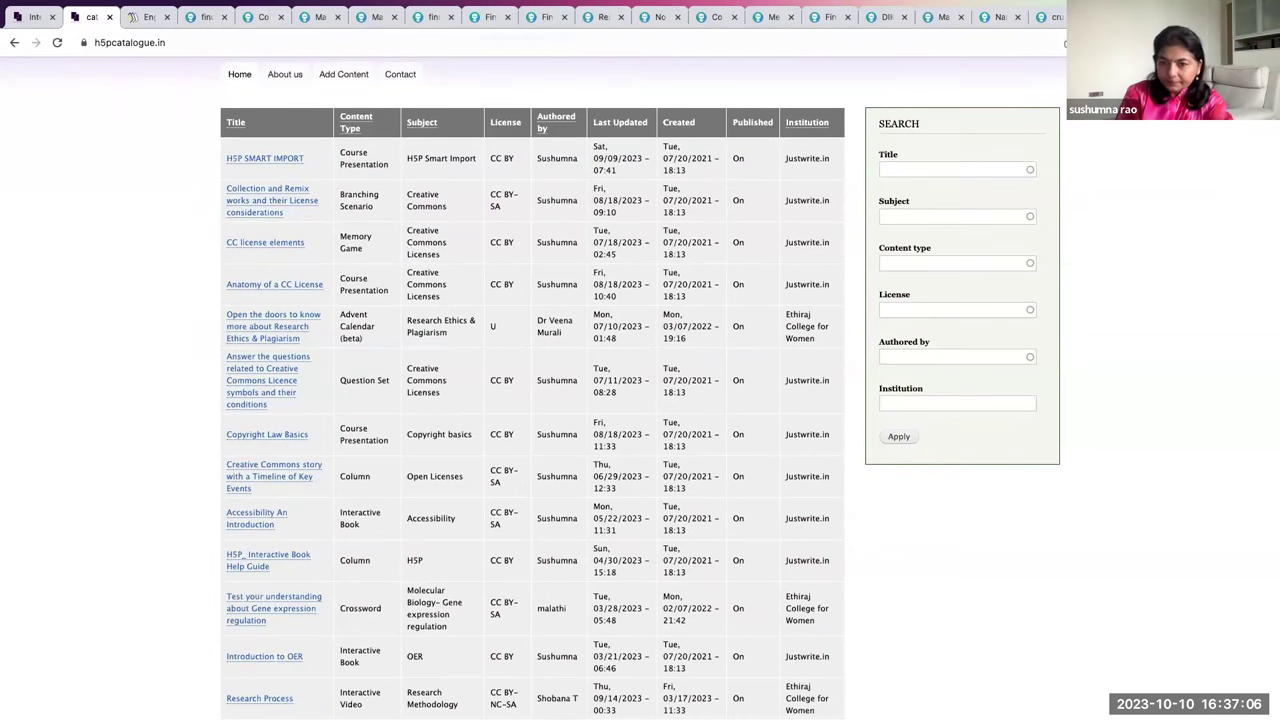
- Switch to the "Find the flowers name" exercise in Lumi and view its copyrights information
key("ctrl+1")
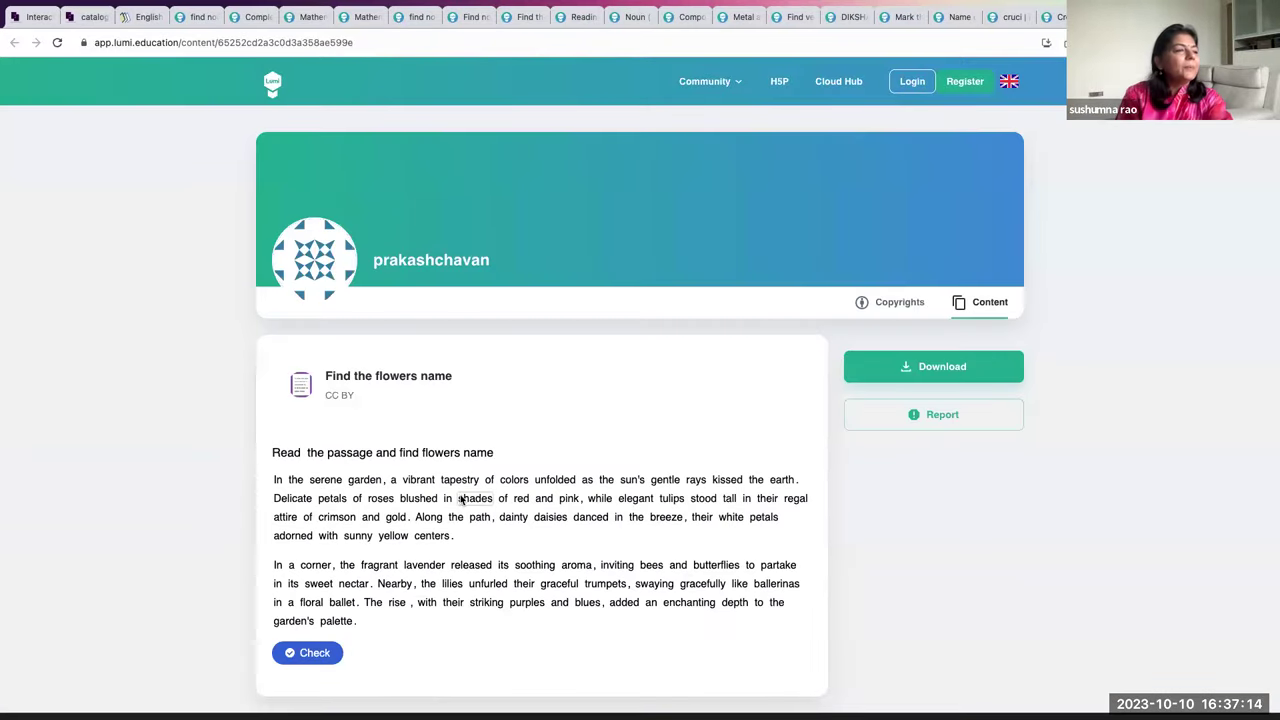
scroll(460, 500, "down", 3)
scroll(765, 184, "up", 1)
left_click(900, 216)
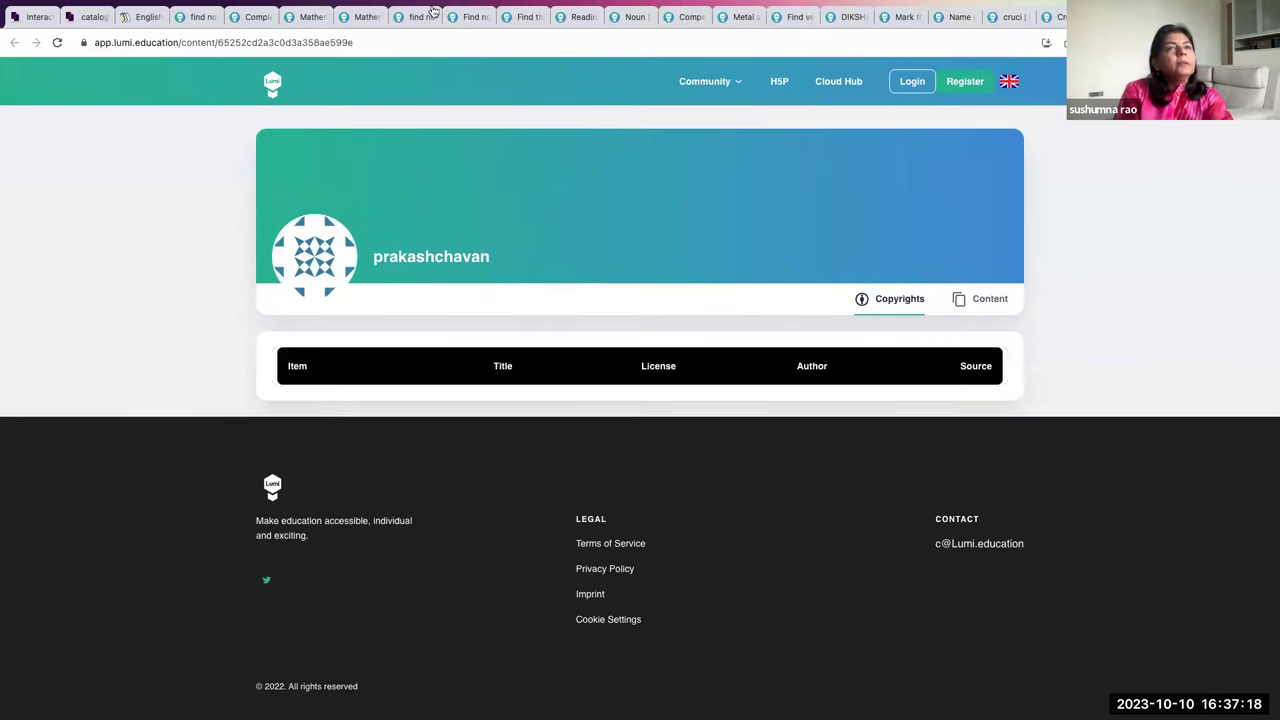
- Return to the flower exercise's content, mark the word "fragrant" in the passage and check the answer
left_click(978, 298)
left_click(380, 563)
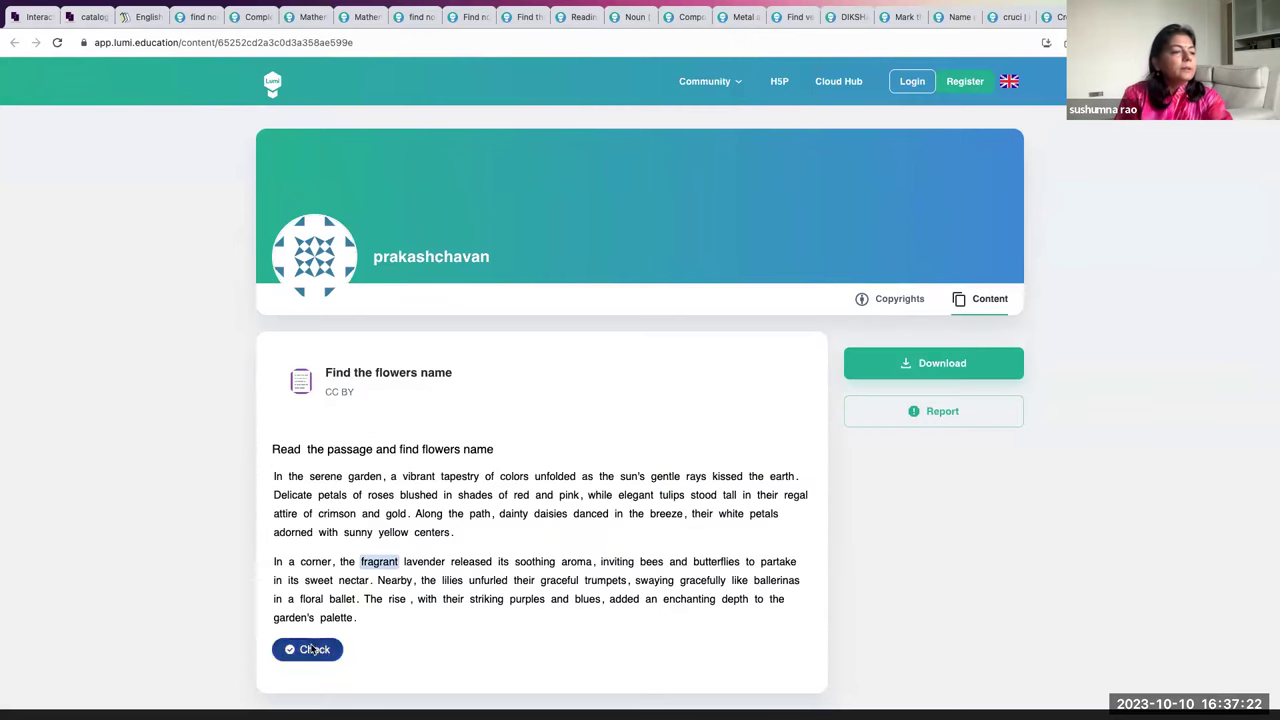
left_click(310, 649)
left_click(545, 677)
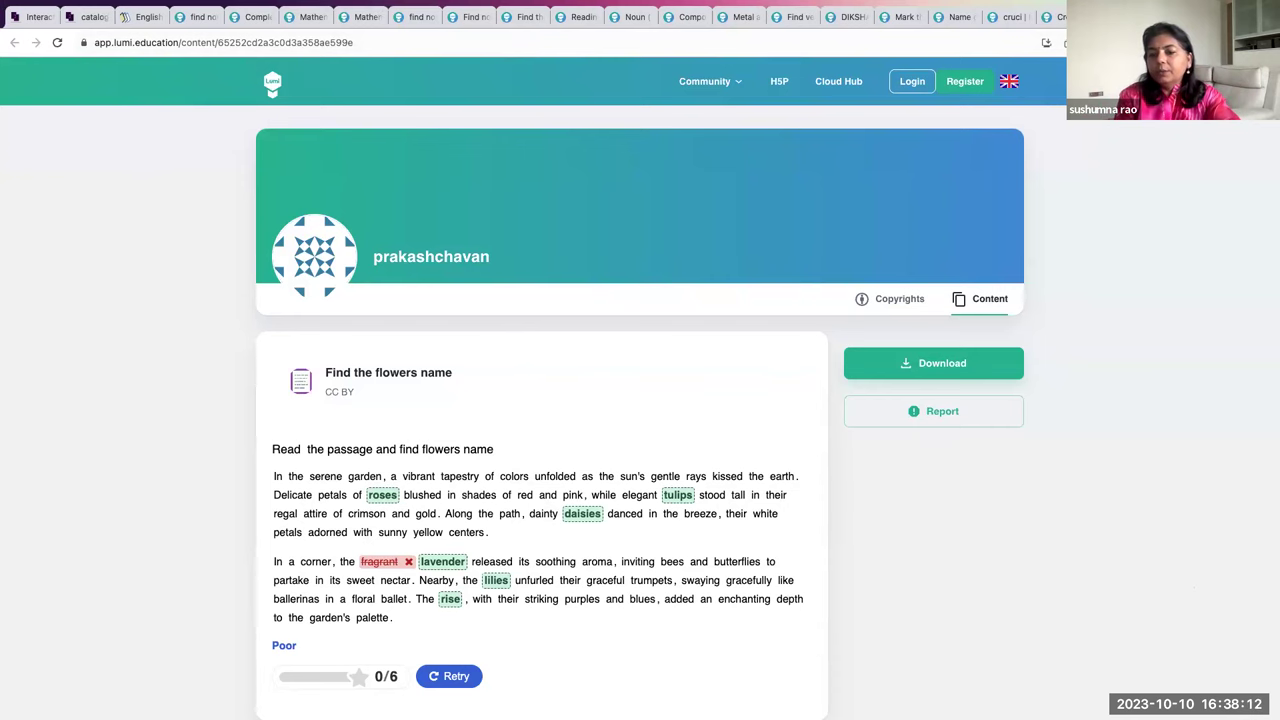
- Switch to the Padlet board "H5P activities created in Lumi Cloud by SRG" and show a new post's attachment options without publishing anything
key("super+bracketleft")
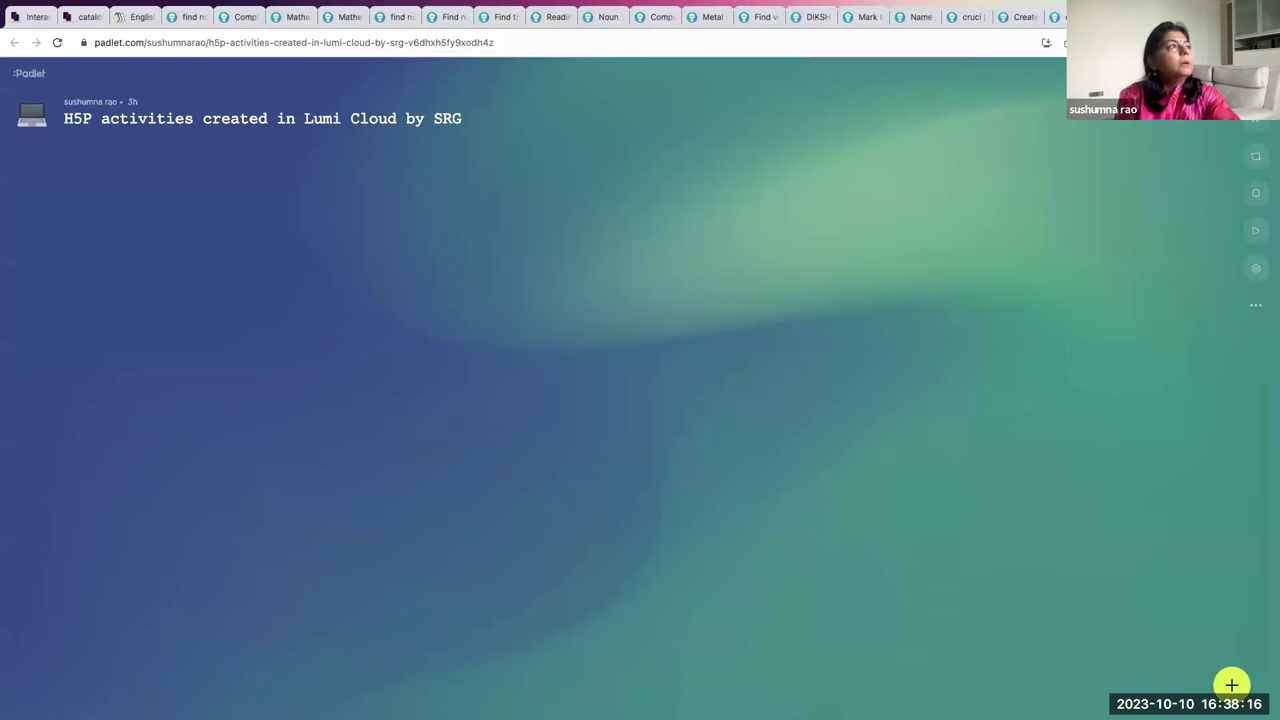
left_click(355, 43)
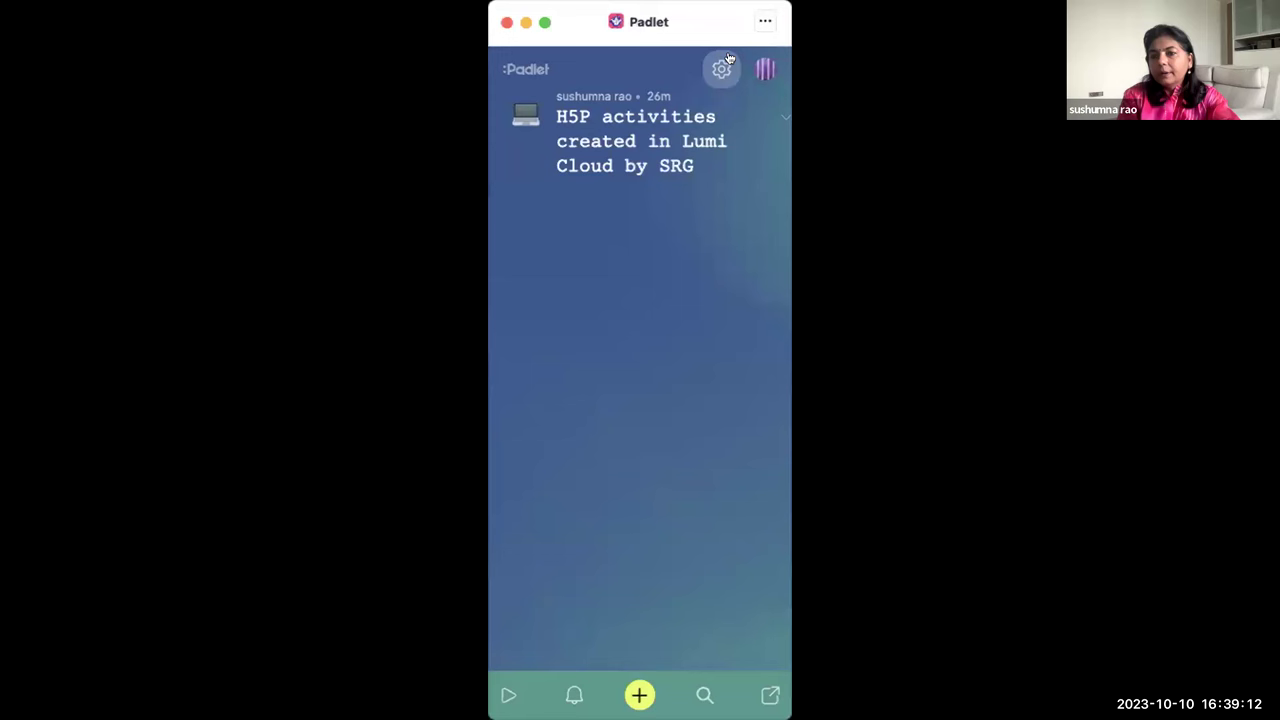
left_click(640, 697)
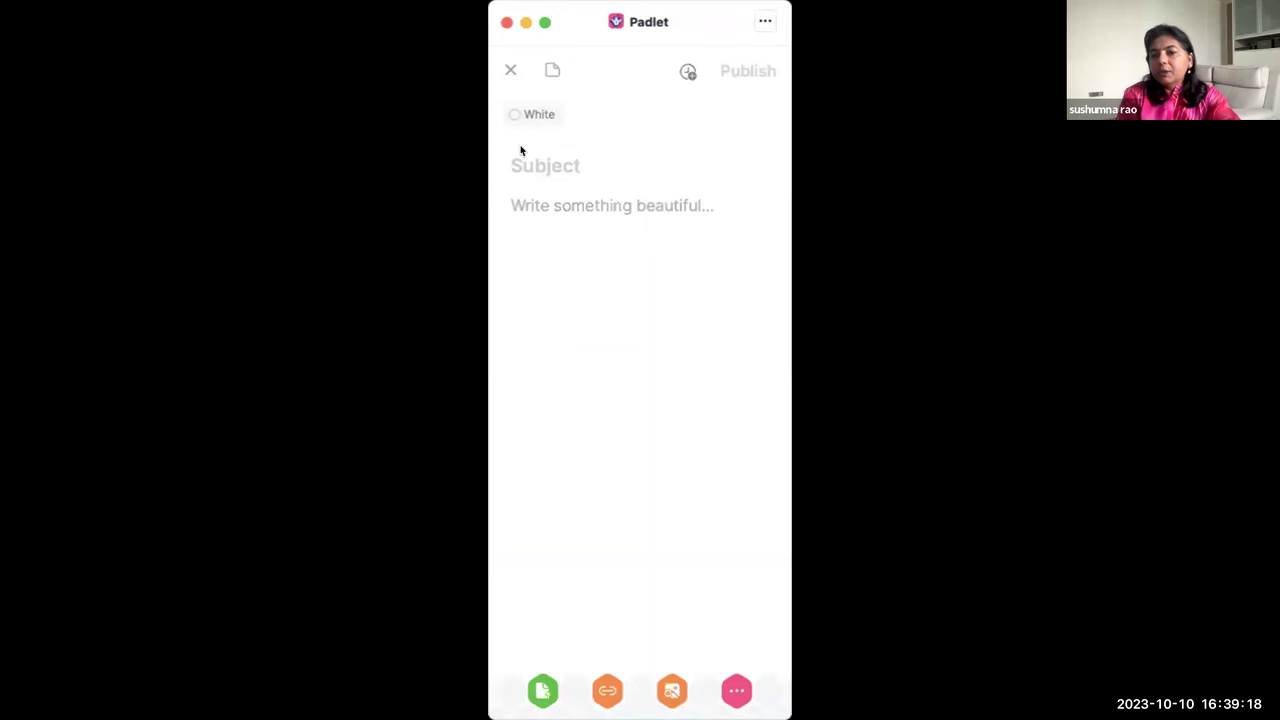
left_click(537, 196)
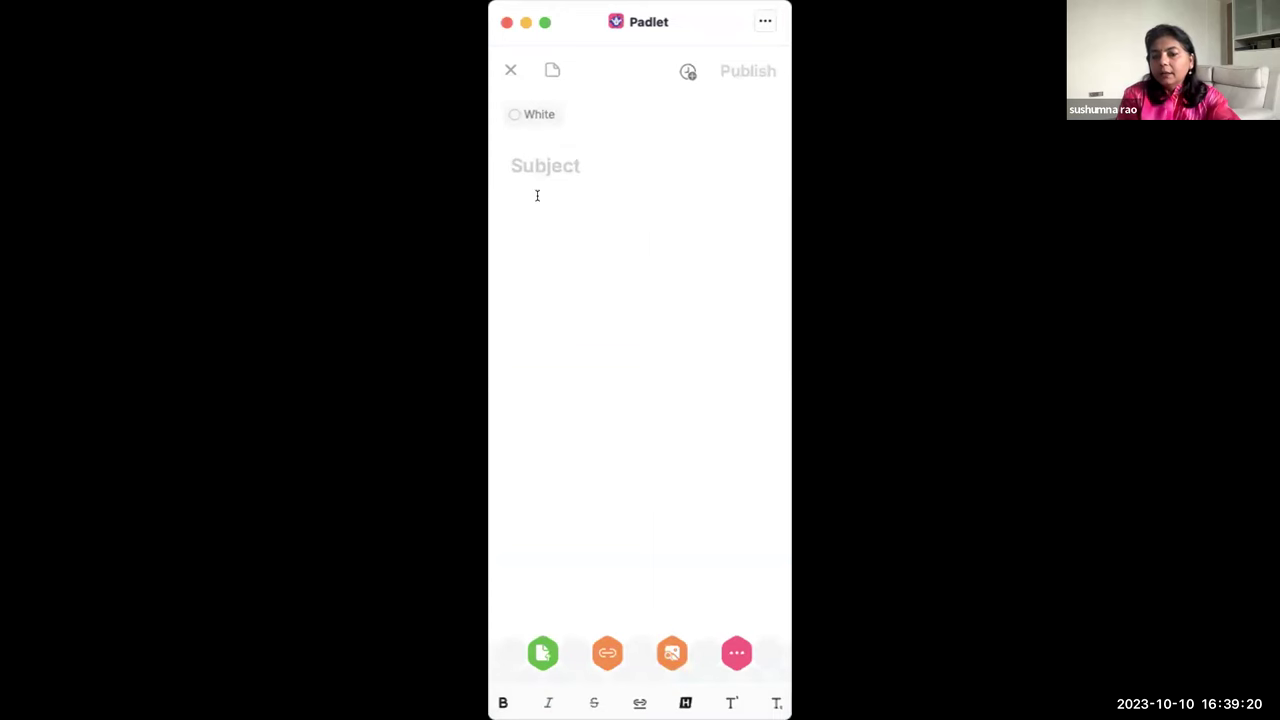
left_click(609, 653)
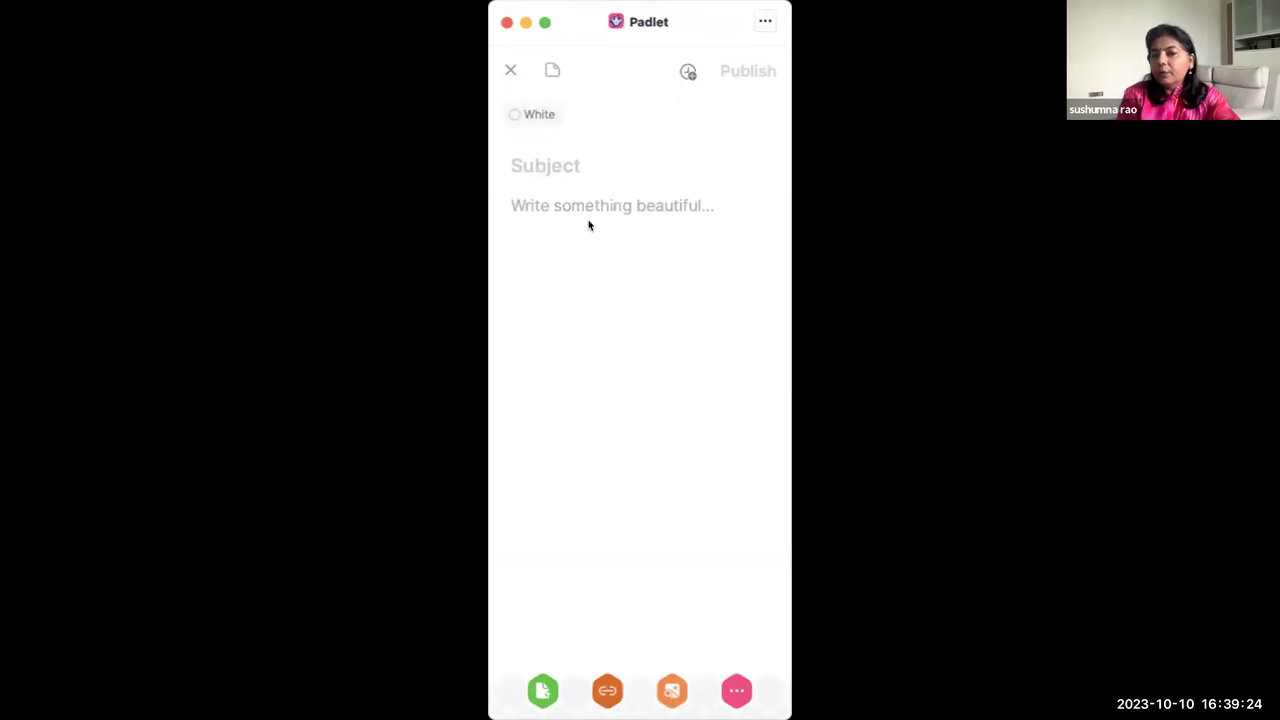
left_click(545, 157)
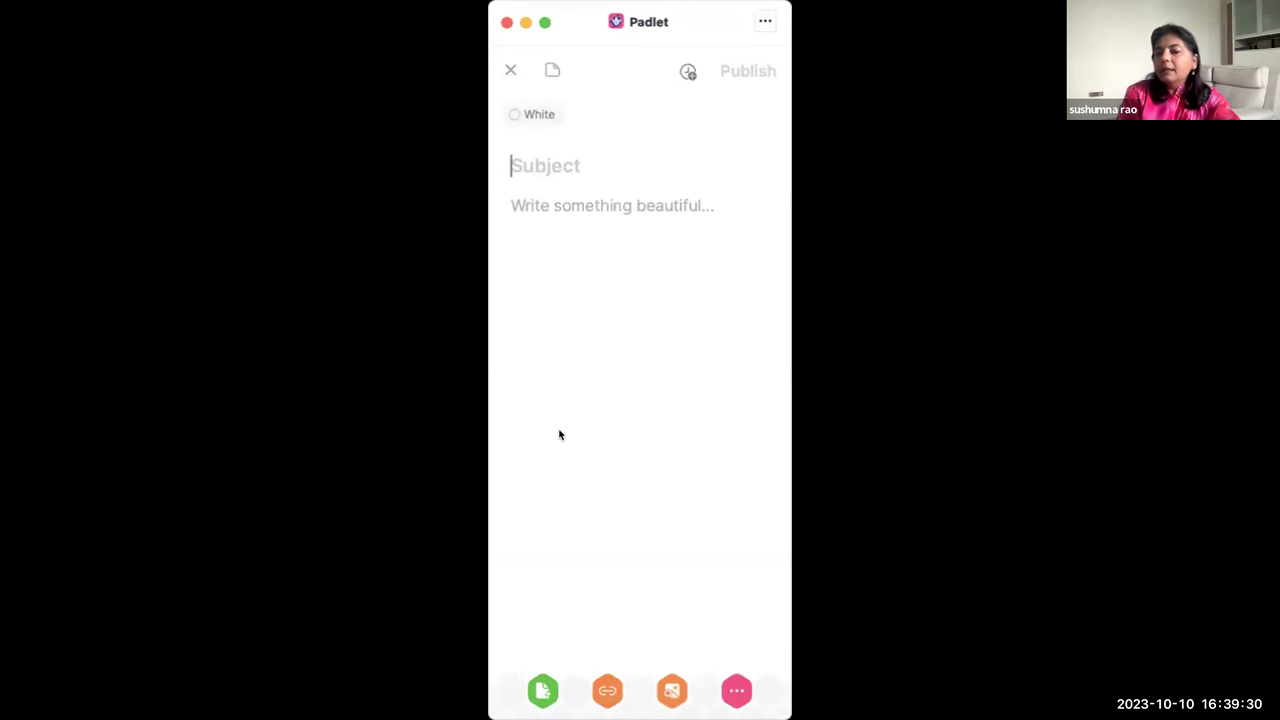
left_click(605, 691)
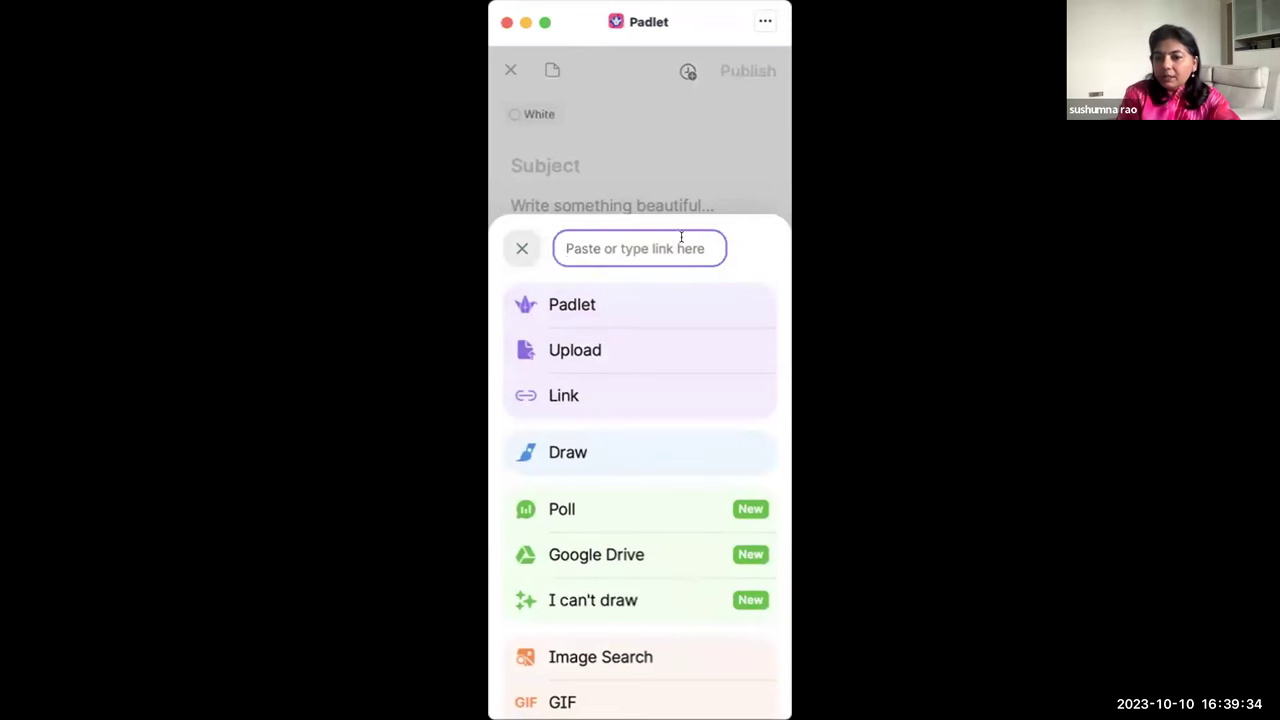
left_click(521, 246)
left_click(511, 72)
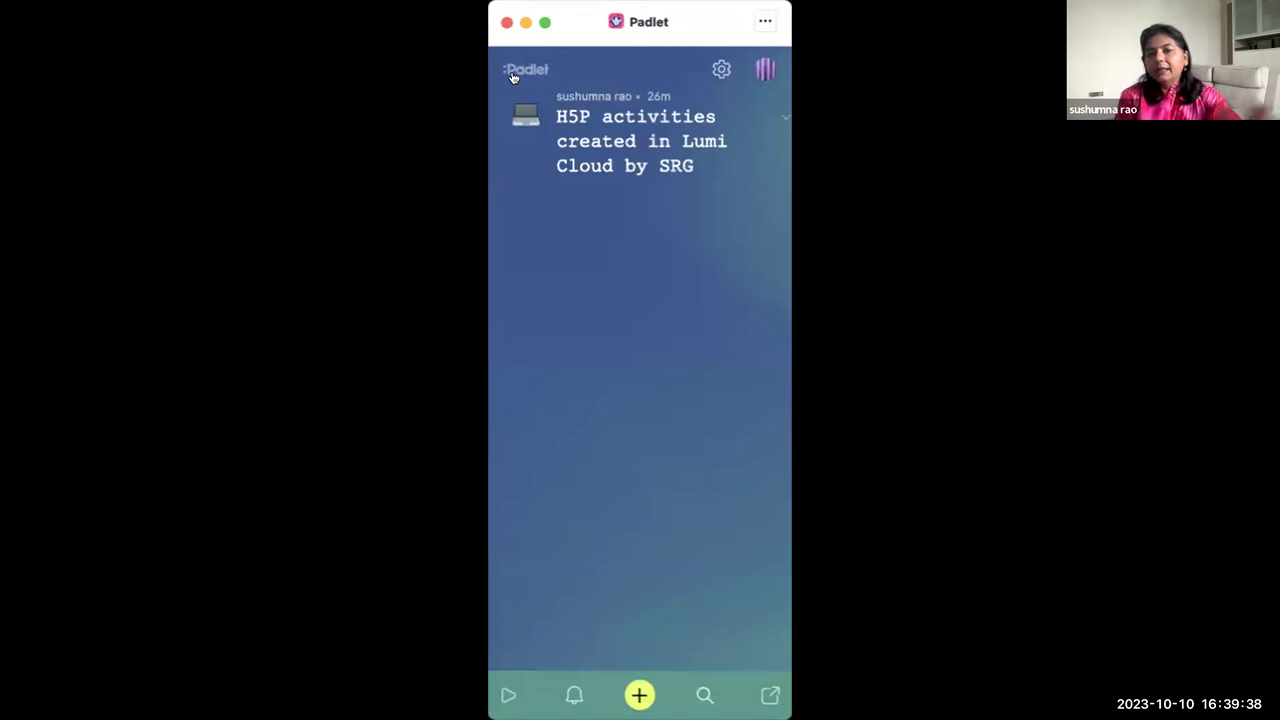
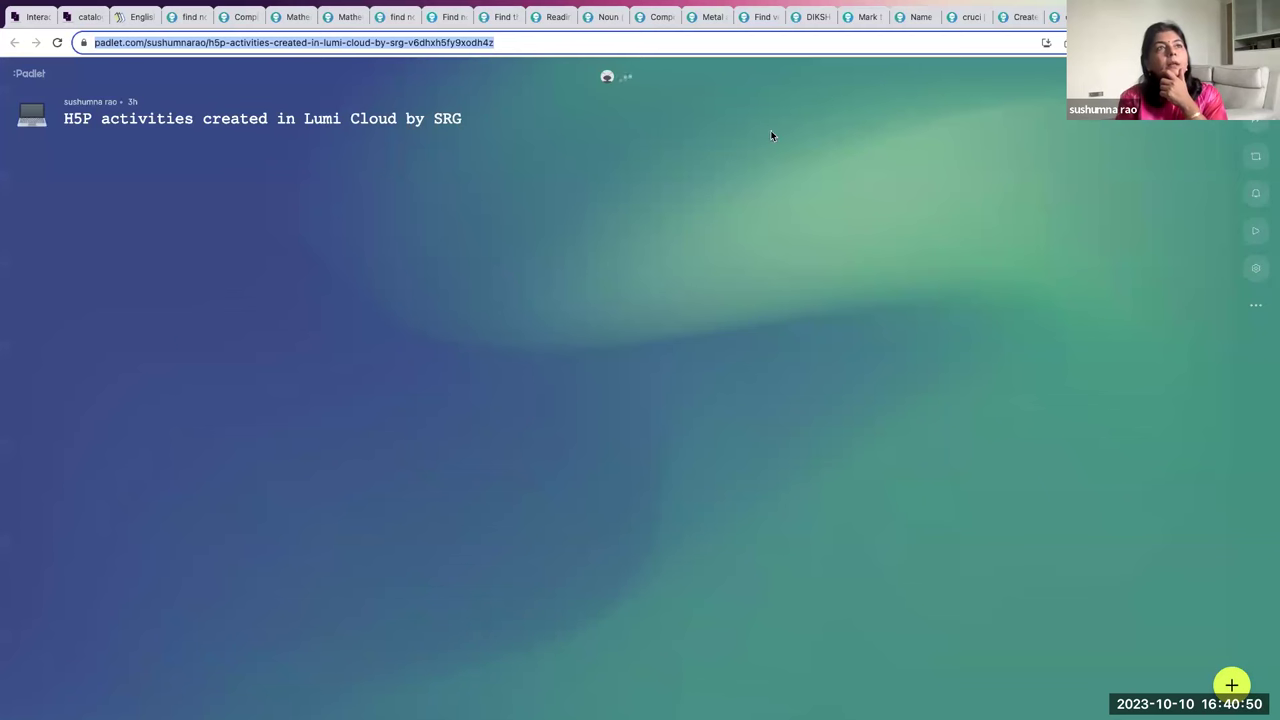
- Close all the Lumi pages between the second mathematics exercise and the Padlet board
left_click(393, 17)
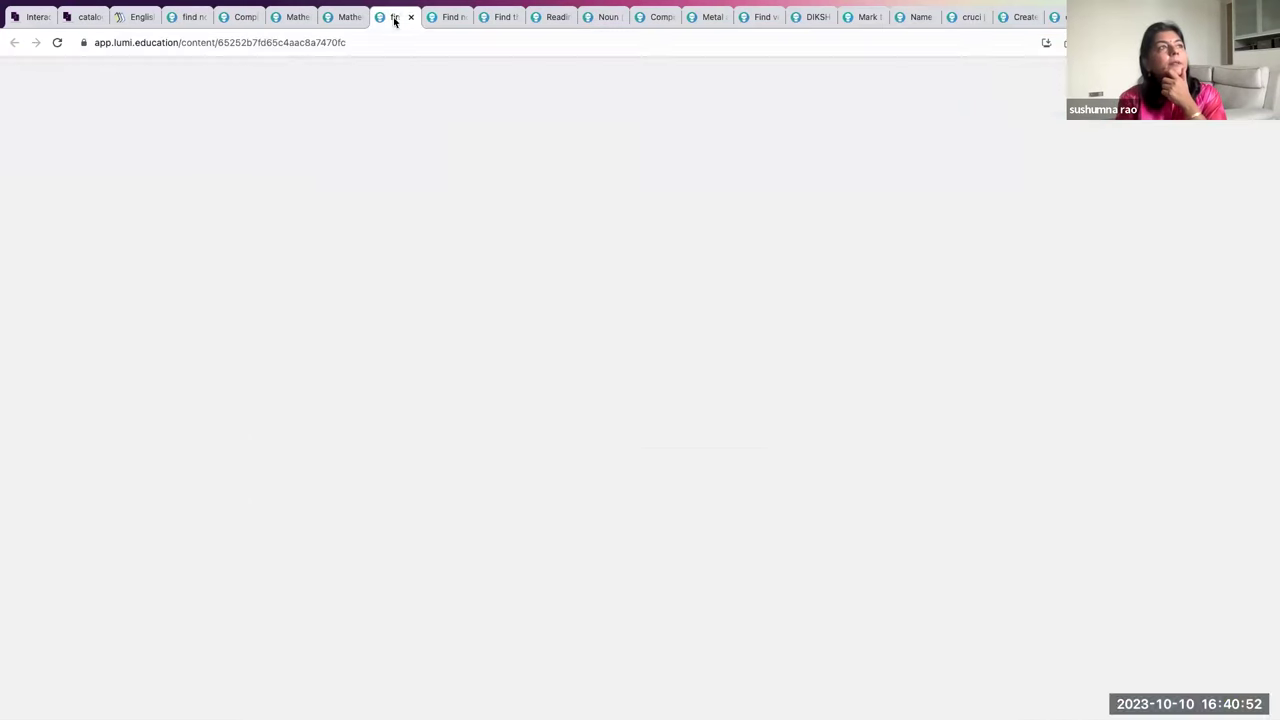
left_click(411, 17)
left_click(411, 17)
left_click(411, 17)
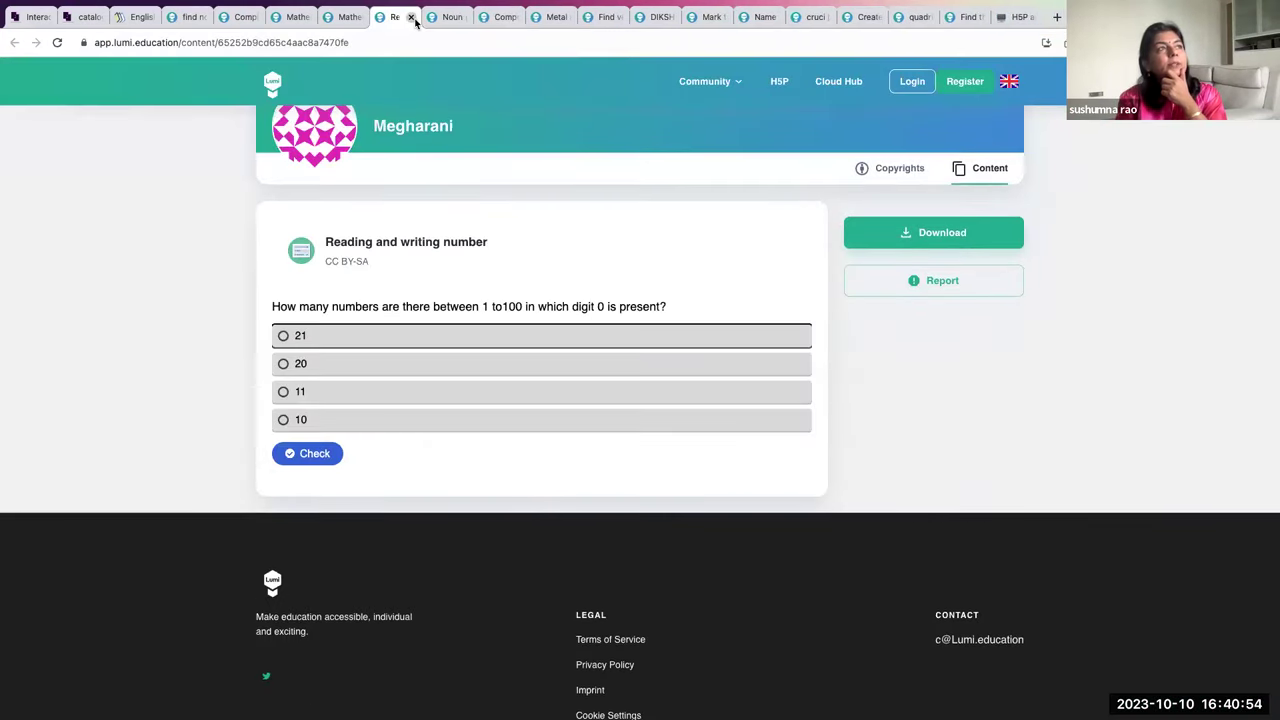
left_click(411, 17)
left_click(411, 17)
left_click(411, 17)
left_click(411, 17)
left_click(413, 18)
left_click(413, 18)
left_click(413, 18)
left_click(413, 18)
left_click(414, 18)
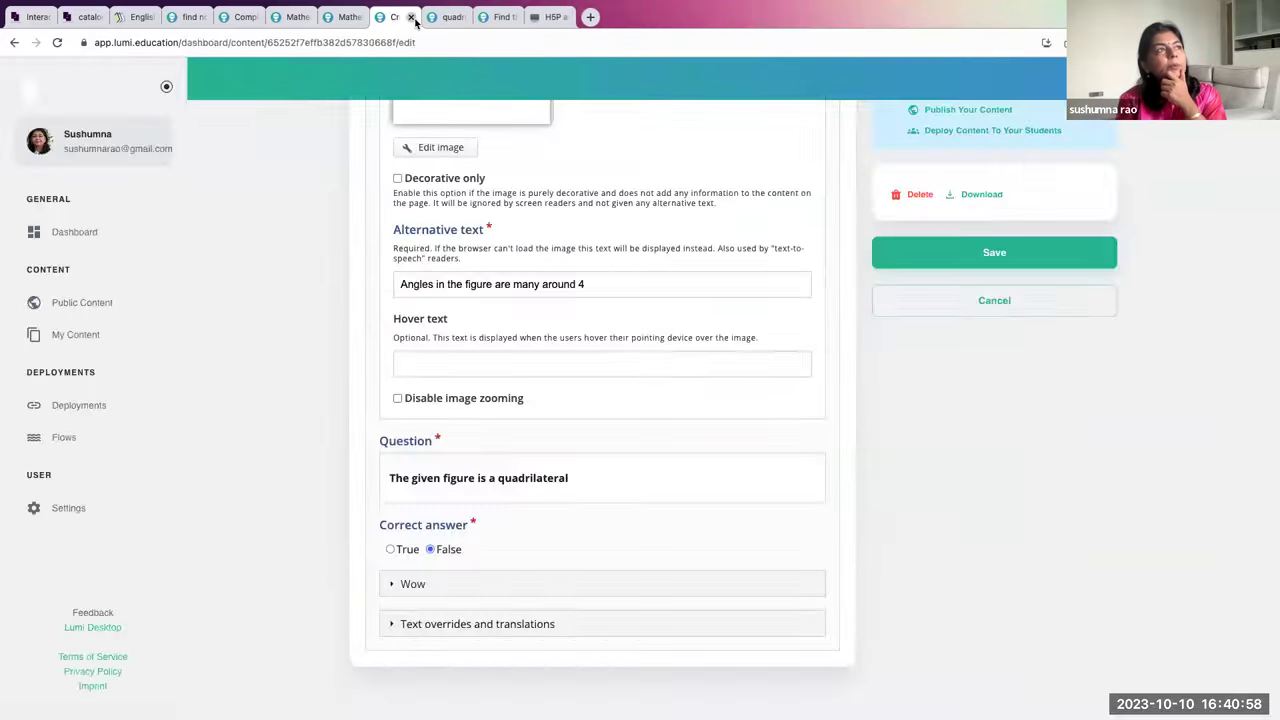
left_click(414, 18)
left_click(414, 18)
left_click(414, 18)
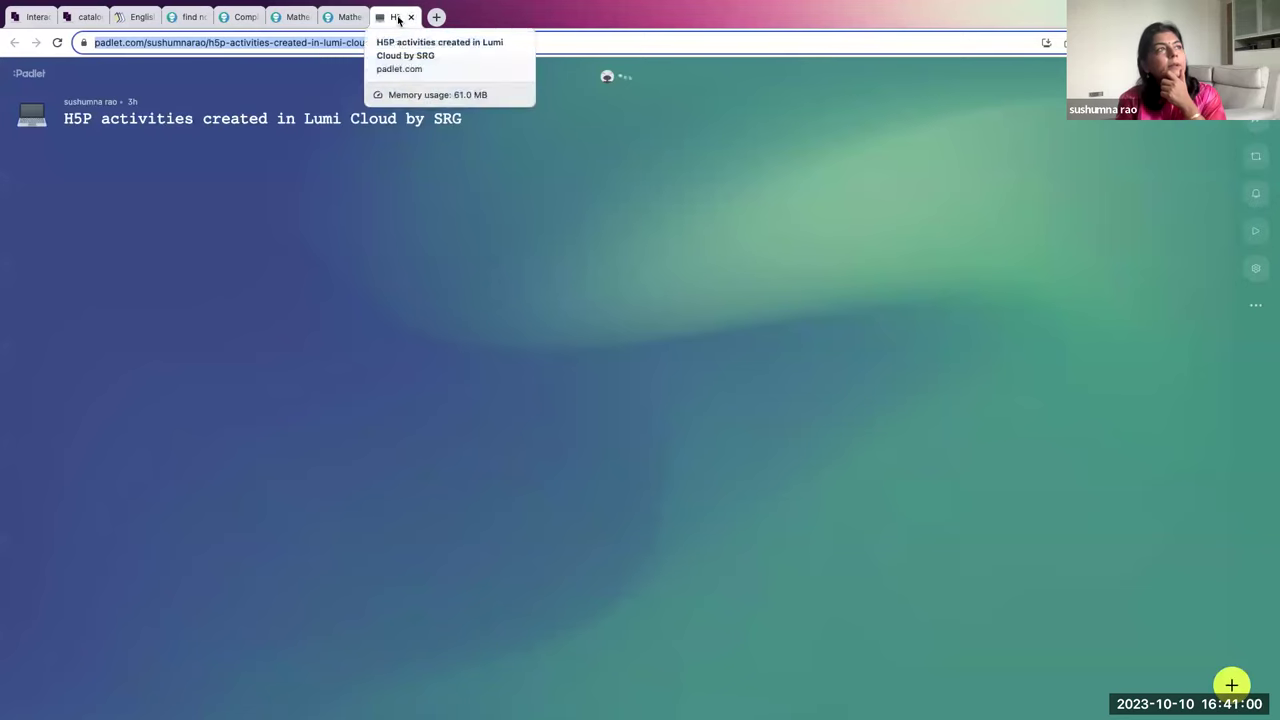
- Close the two mathematics exercises, the neighbouring Lumi exercise and the English page, keeping "find nouns in the given paragraph" open
left_click(338, 17)
left_click(359, 17)
left_click(291, 17)
left_click(307, 17)
left_click(245, 17)
left_click(255, 17)
left_click(190, 17)
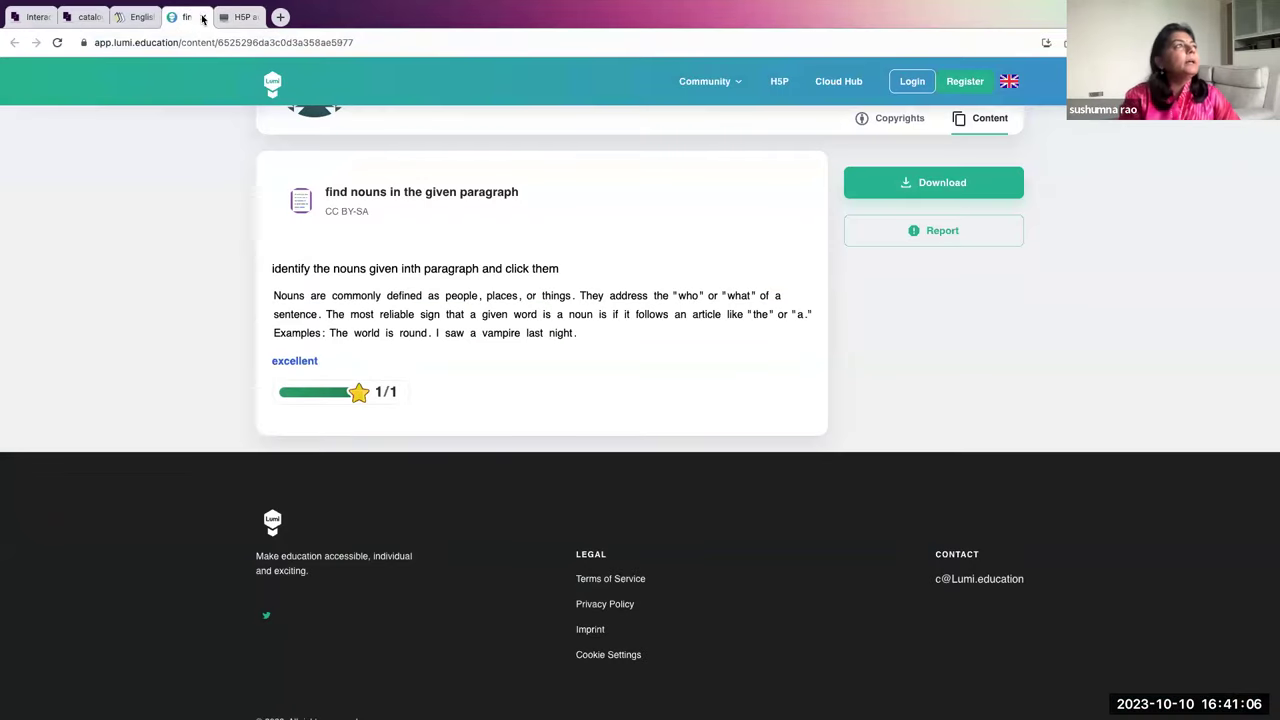
left_click(148, 17)
left_click(150, 17)
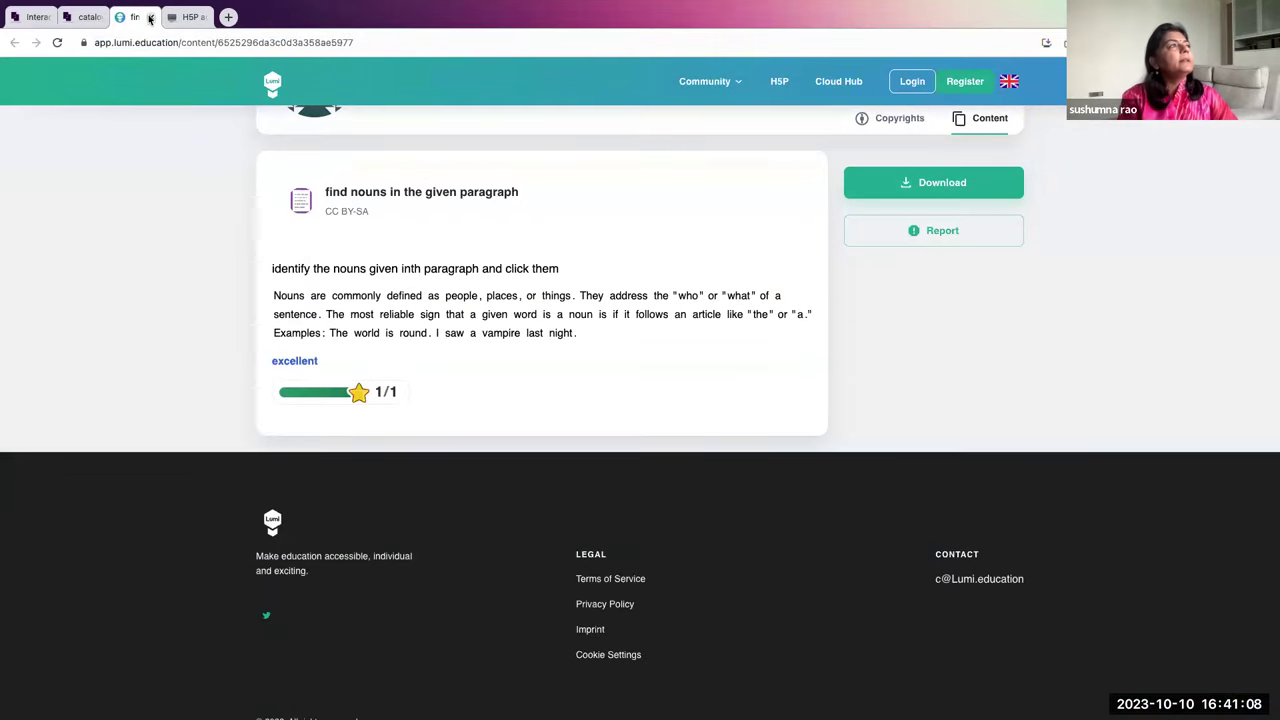
- Open the Lumi website in a new browser tab at lumi.education/#features
left_click(228, 17)
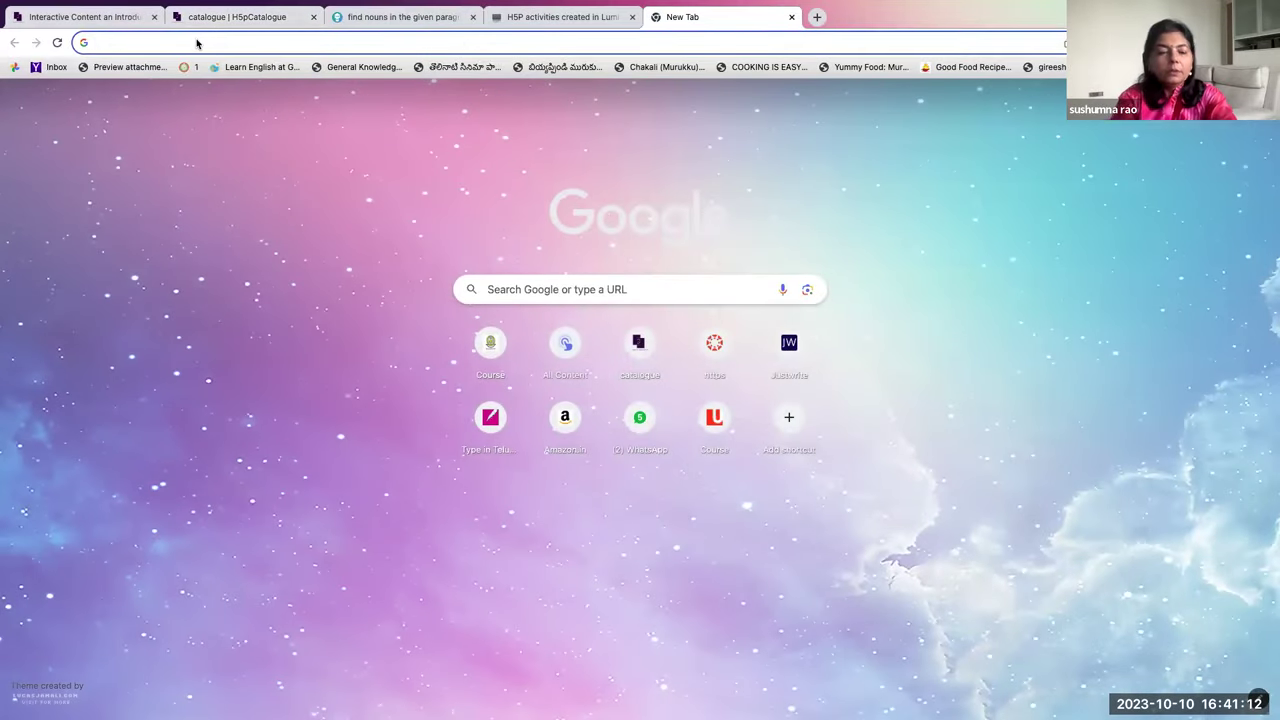
left_click(196, 40)
type("lumi.education/#features")
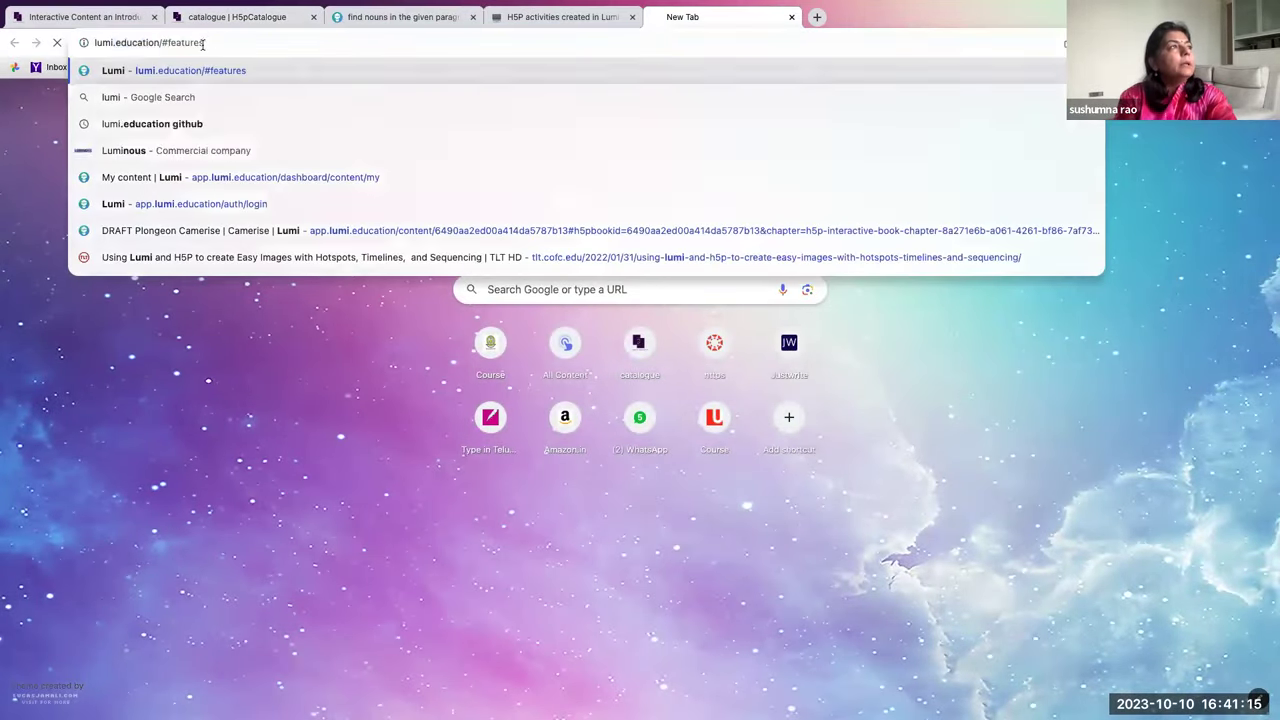
key("Return")
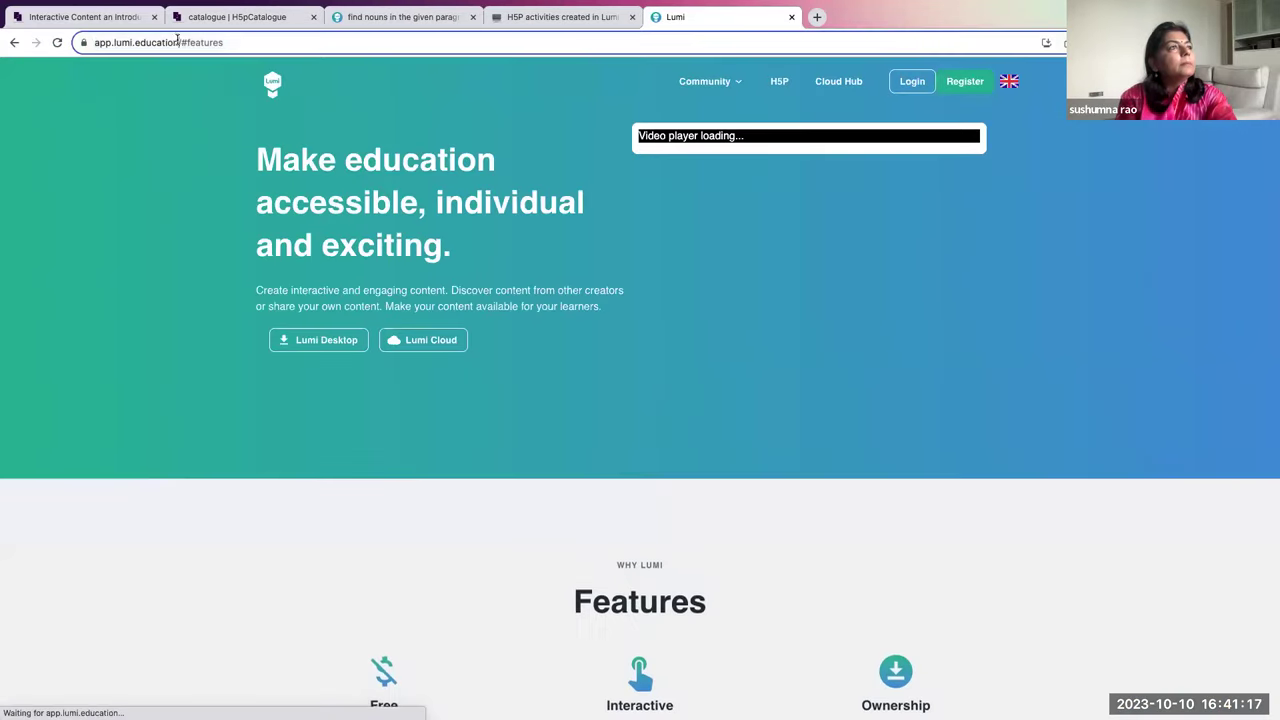
- Log in to the Lumi site and start creating new content from the dashboard
left_click(177, 40)
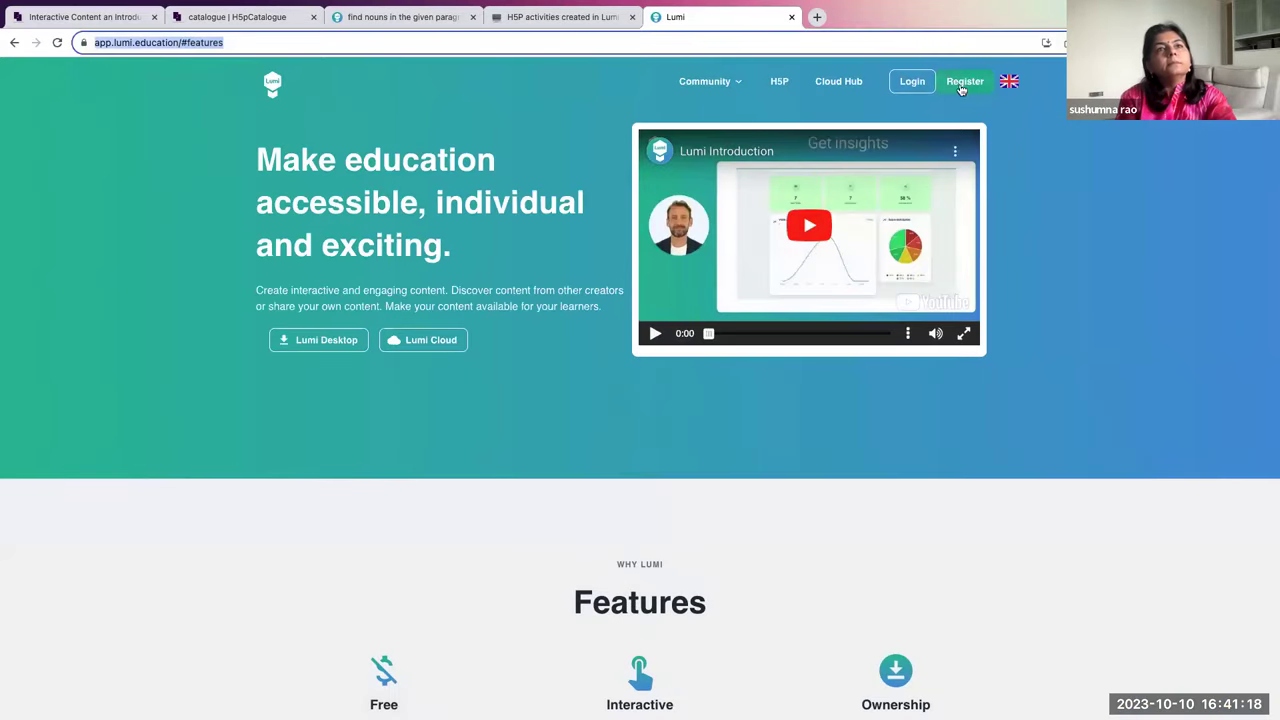
left_click(910, 84)
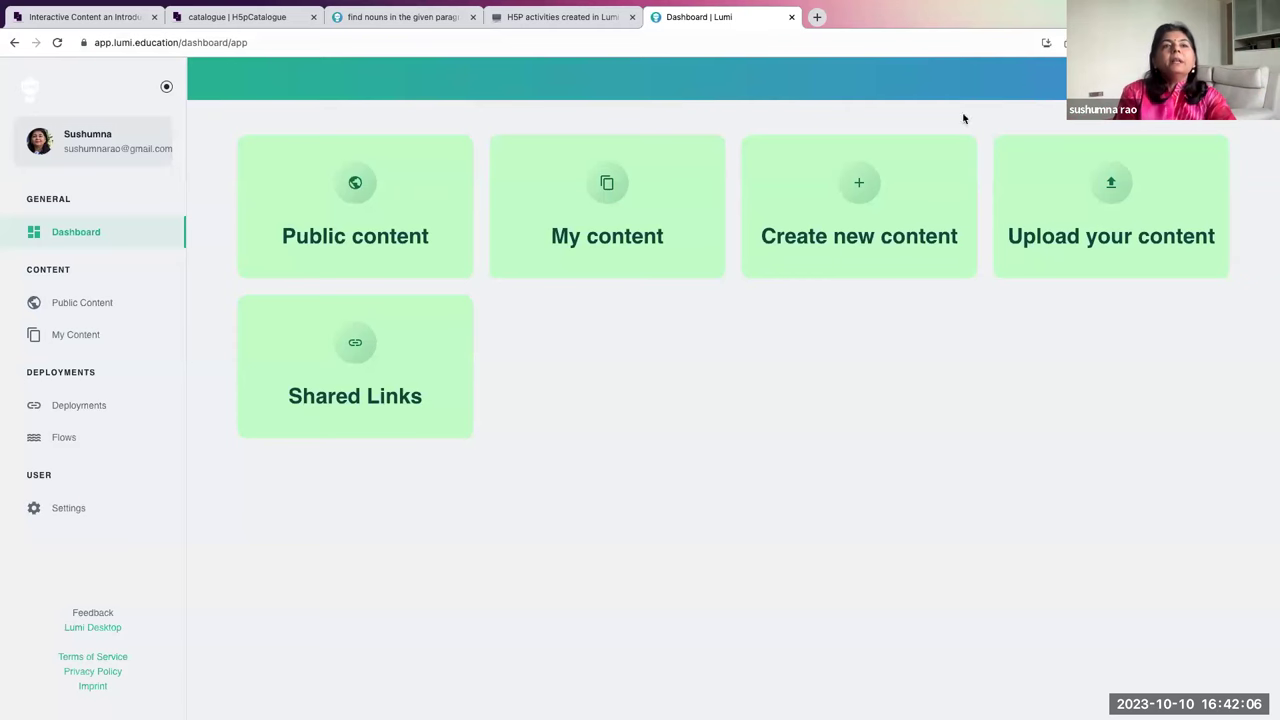
left_click(856, 199)
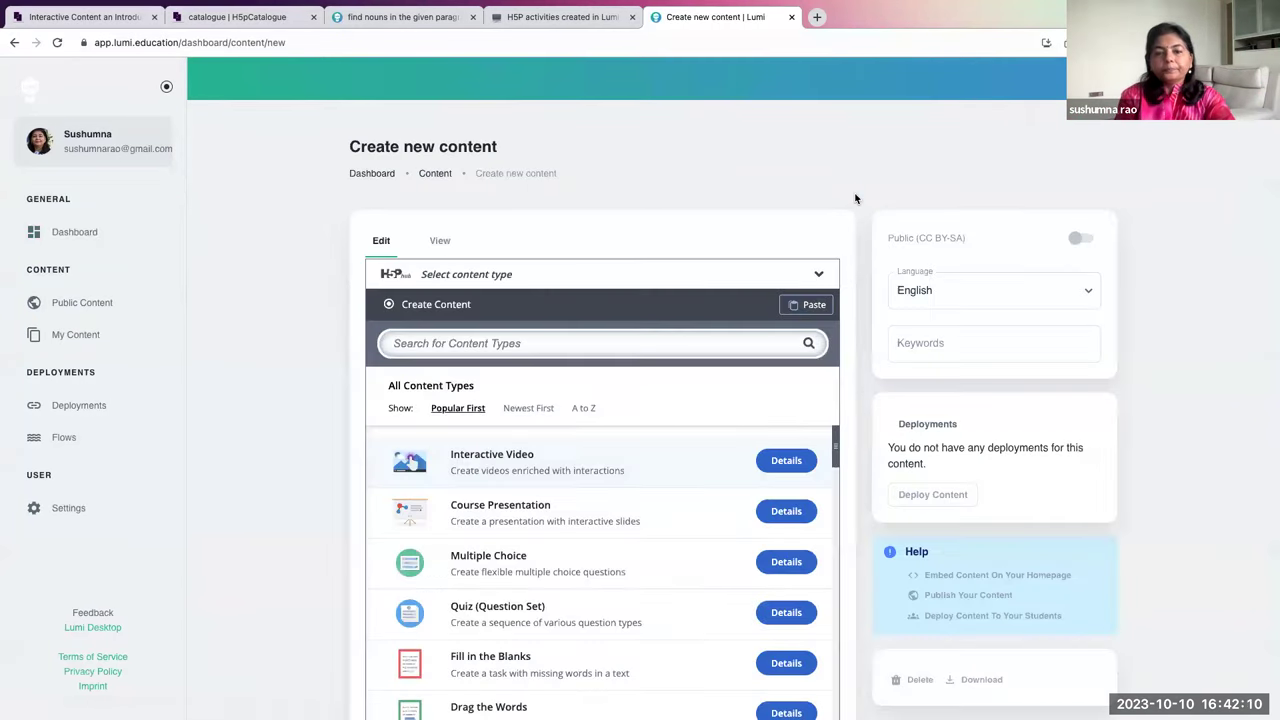
- Search the content types for "Image" and use the Image Hotspots type for the new content
left_click(554, 340)
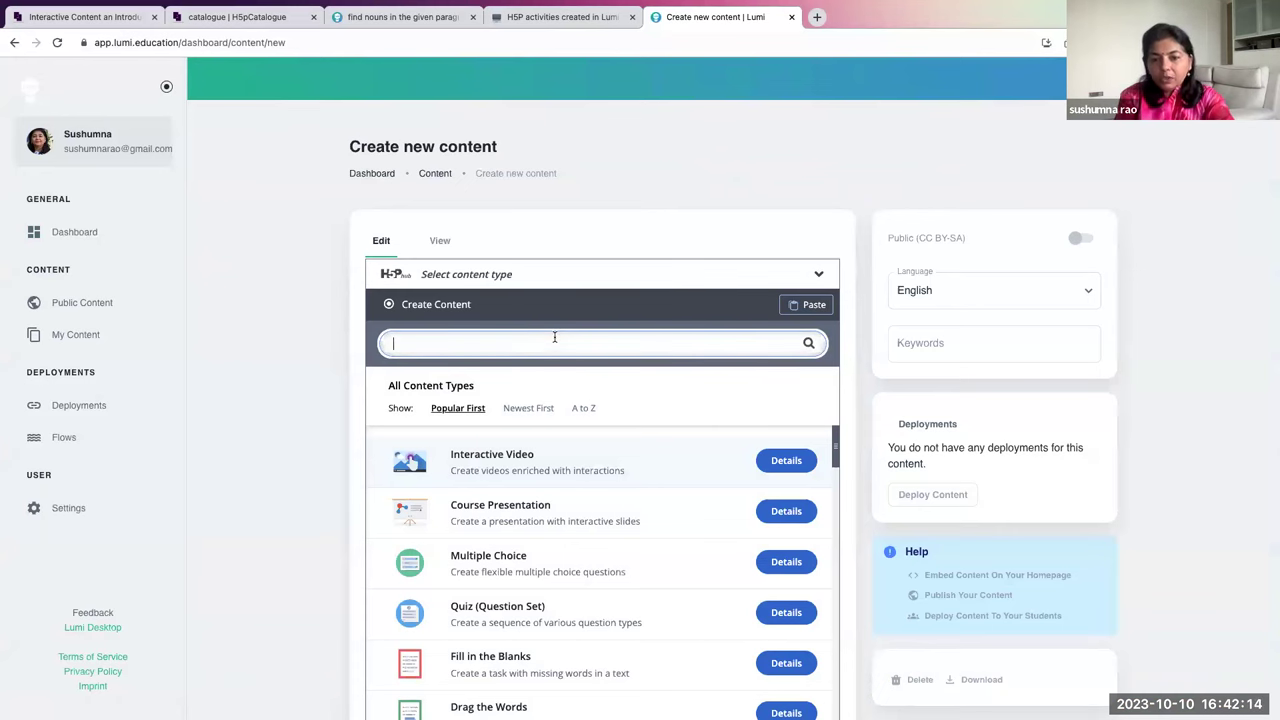
type("Image")
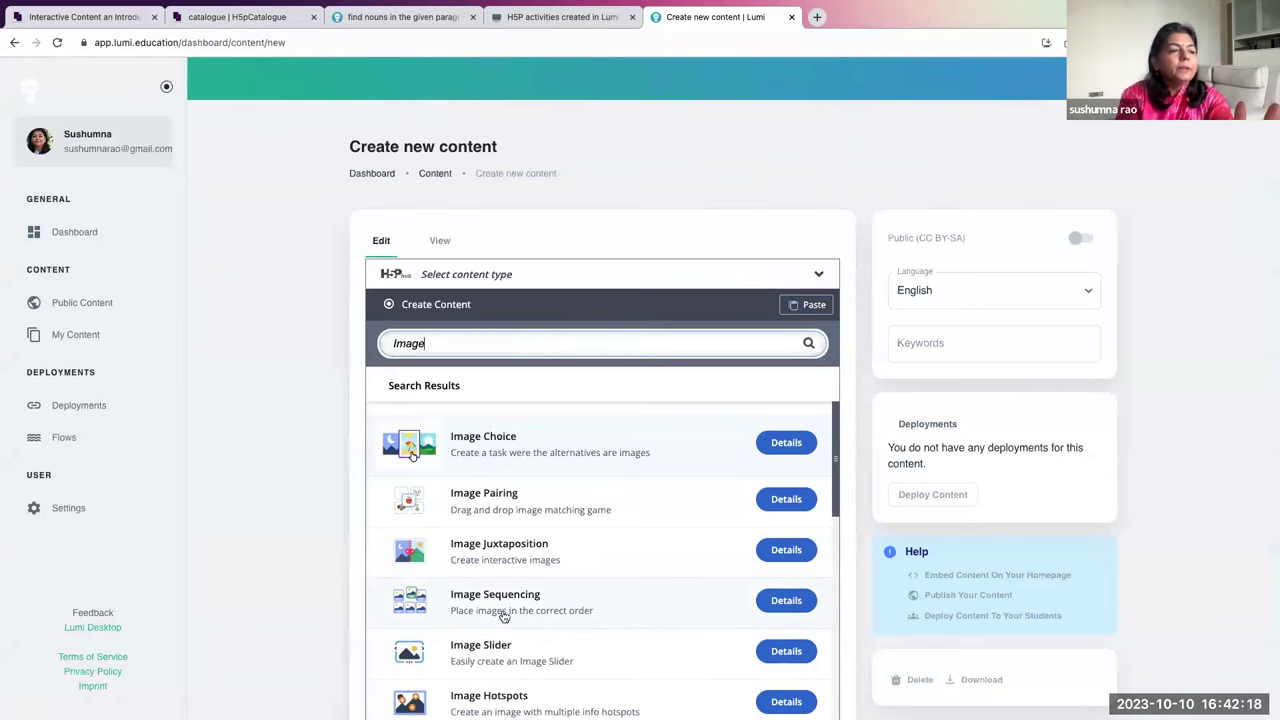
scroll(562, 648, "down", 1)
scroll(562, 648, "down", 1)
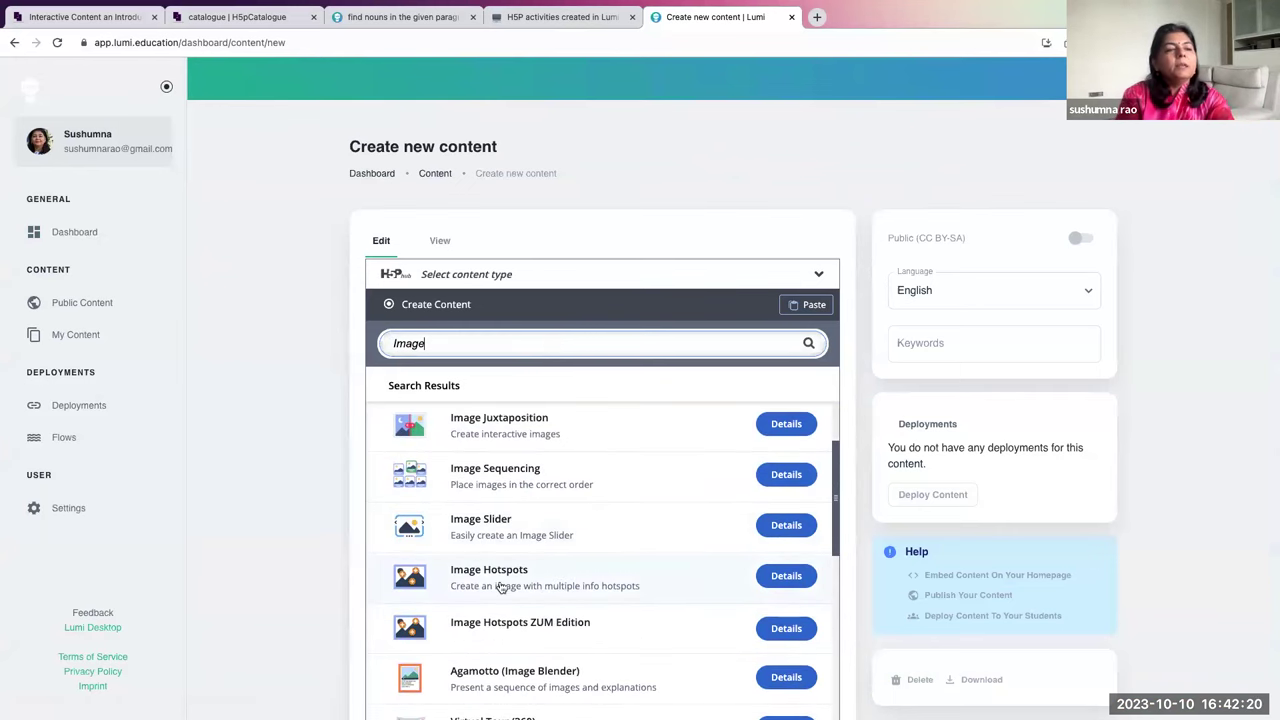
left_click(786, 576)
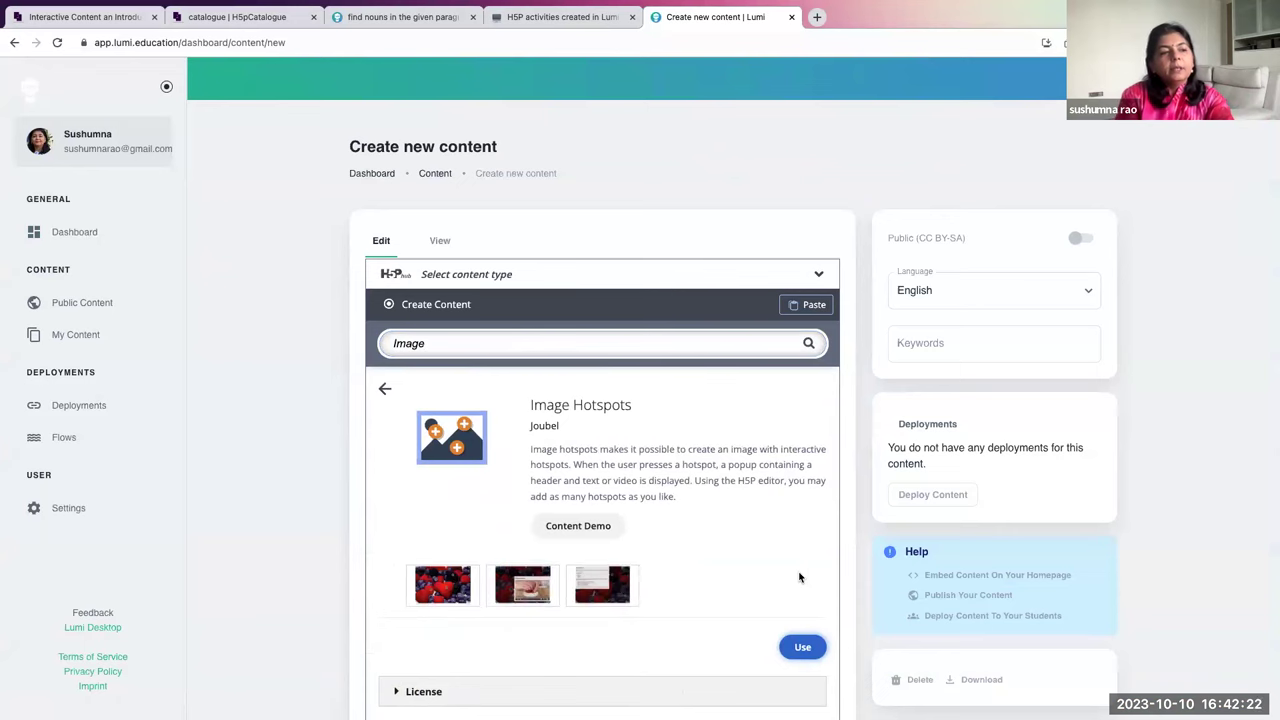
left_click(803, 648)
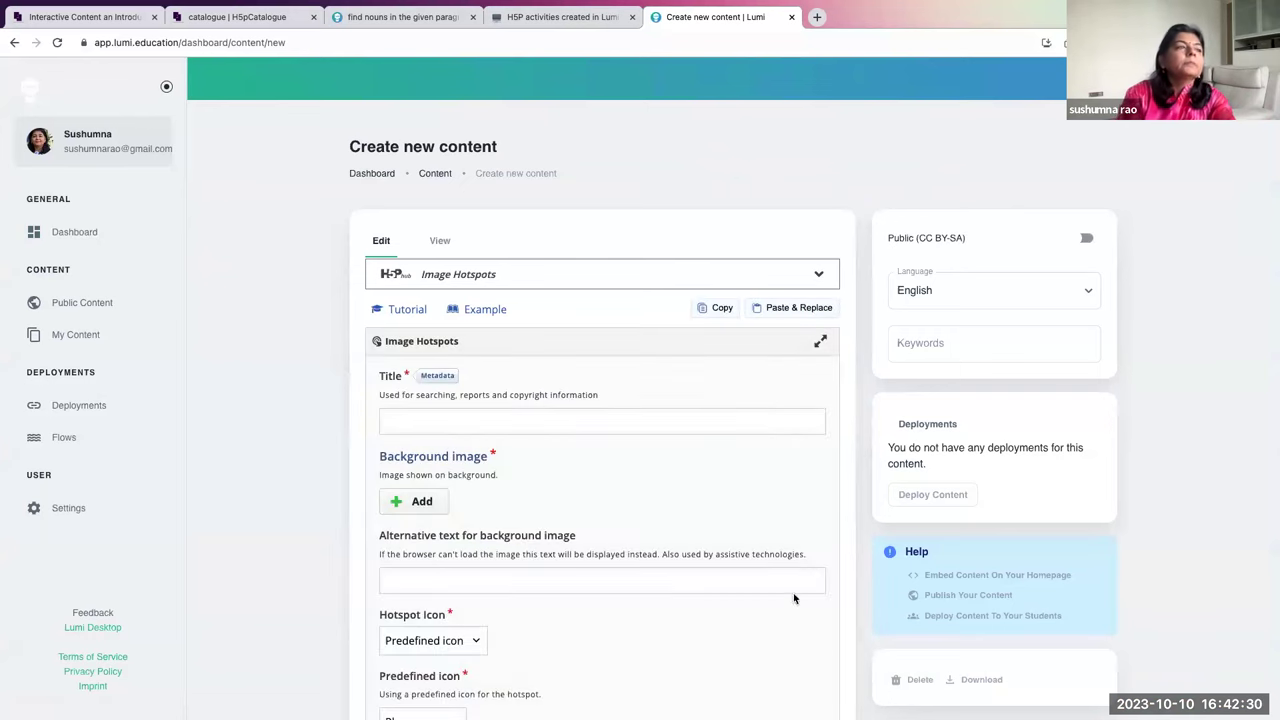
- Look through the Image Hotspots form, from the title and background image to the hotspot and popup content settings
scroll(528, 461, "down", 1)
scroll(528, 461, "down", 6)
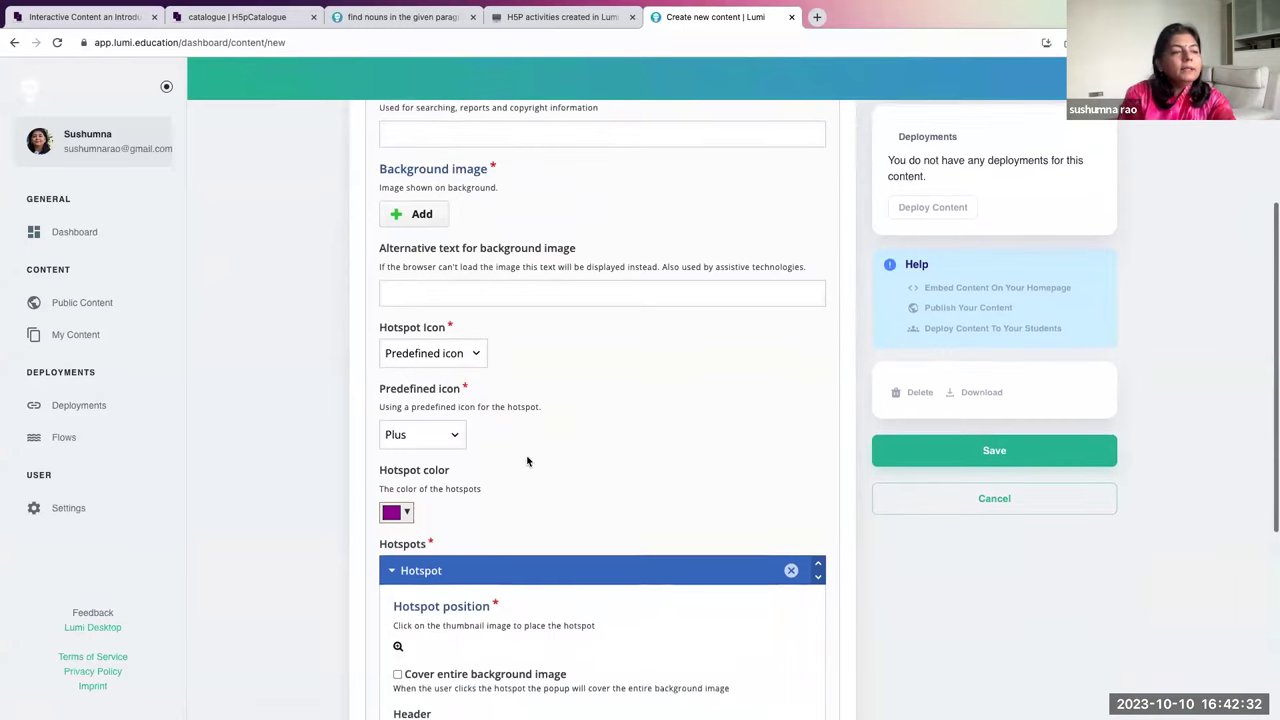
scroll(528, 461, "down", 2)
scroll(528, 461, "down", 4)
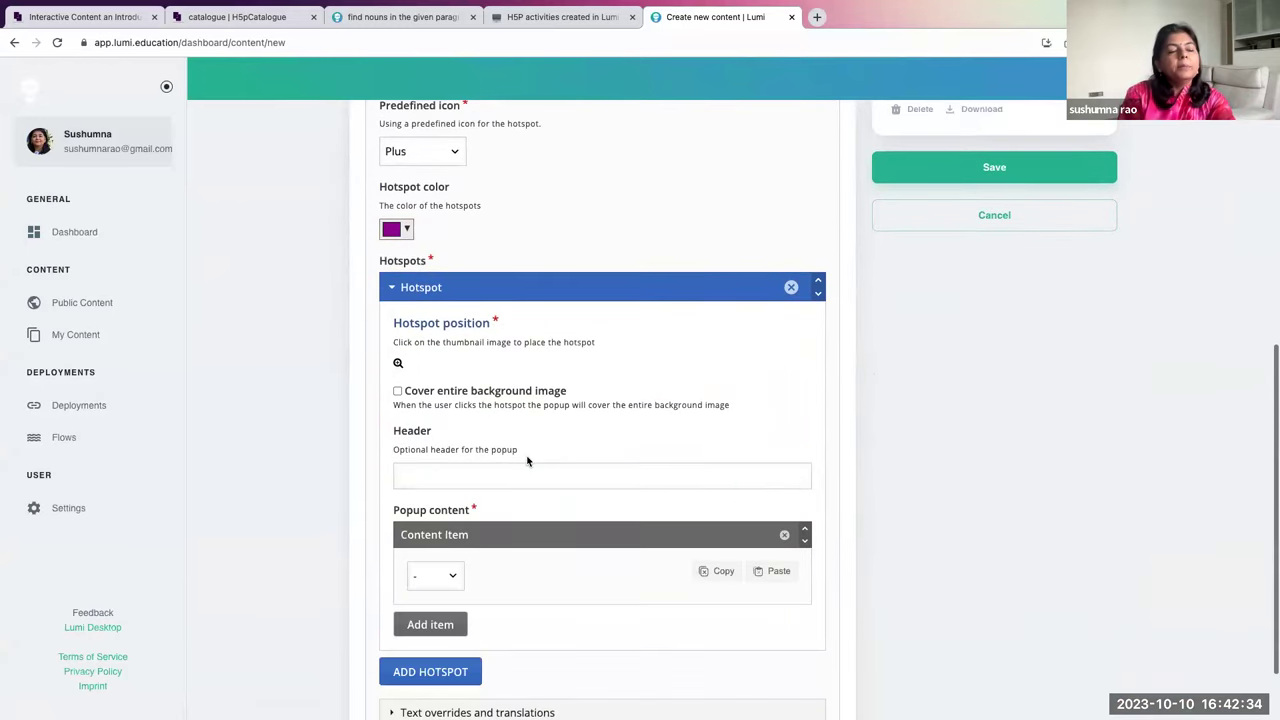
scroll(528, 461, "down", 2)
scroll(528, 461, "up", 10)
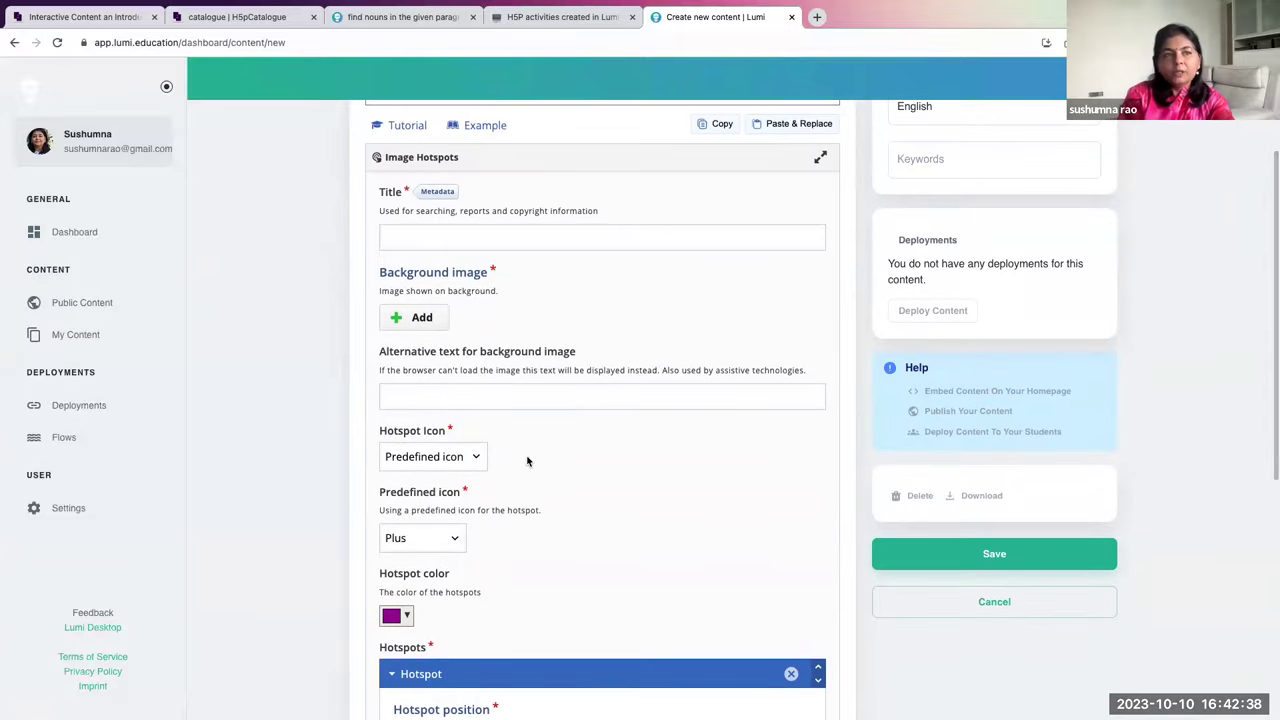
scroll(528, 461, "up", 2)
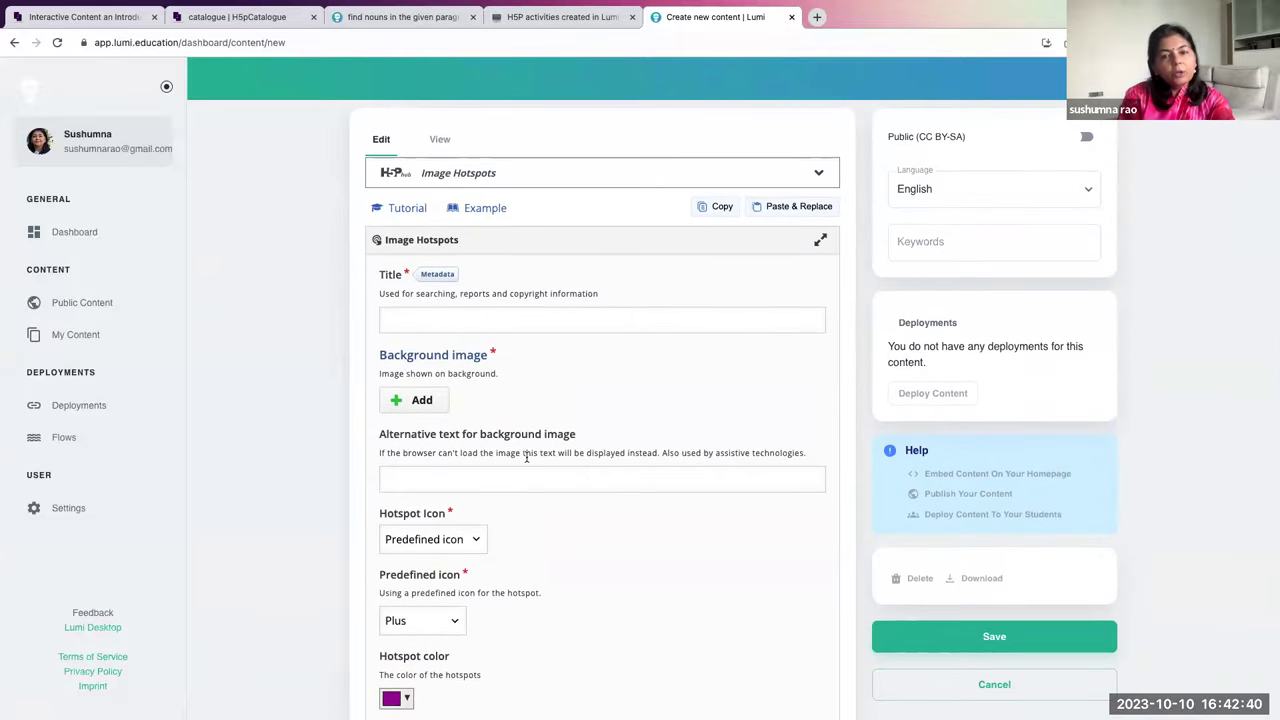
- Enter "Sam" as the title of the Image Hotspots activity and select the title text
left_click(429, 316)
type("Sam")
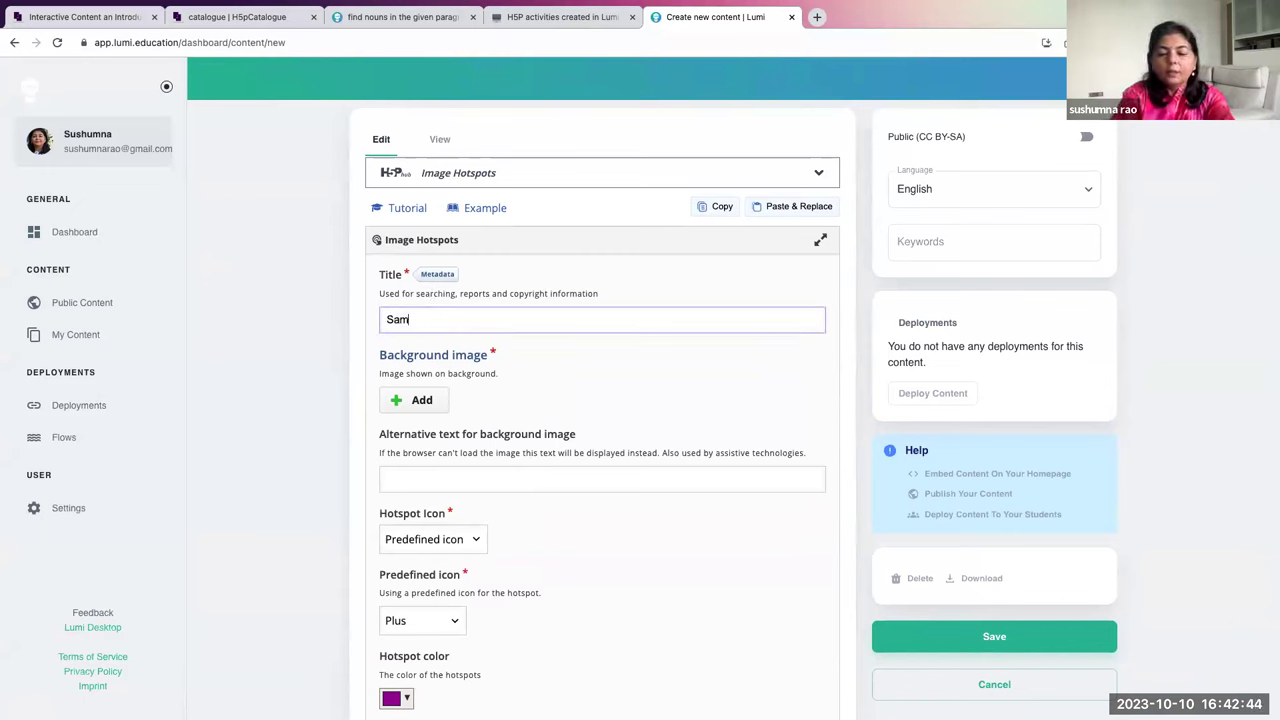
key("super+a")
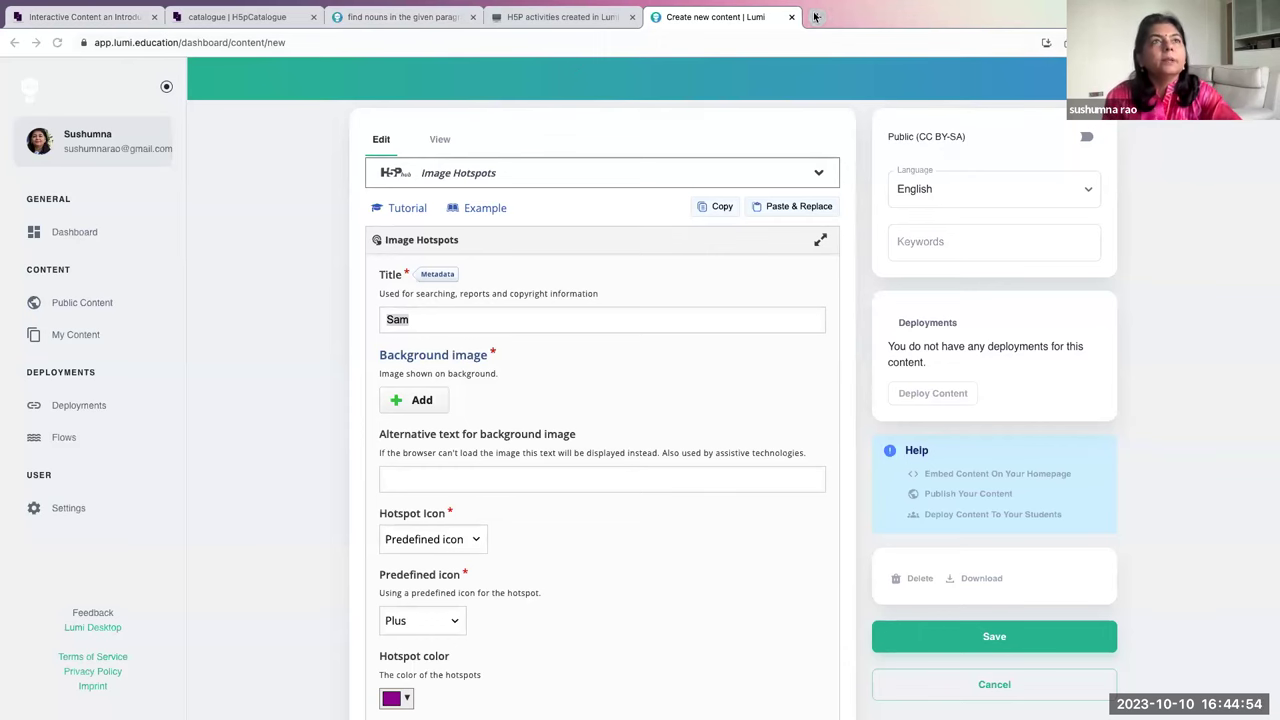
- Search Google for "periodic table" in a new browser tab
key("super+t")
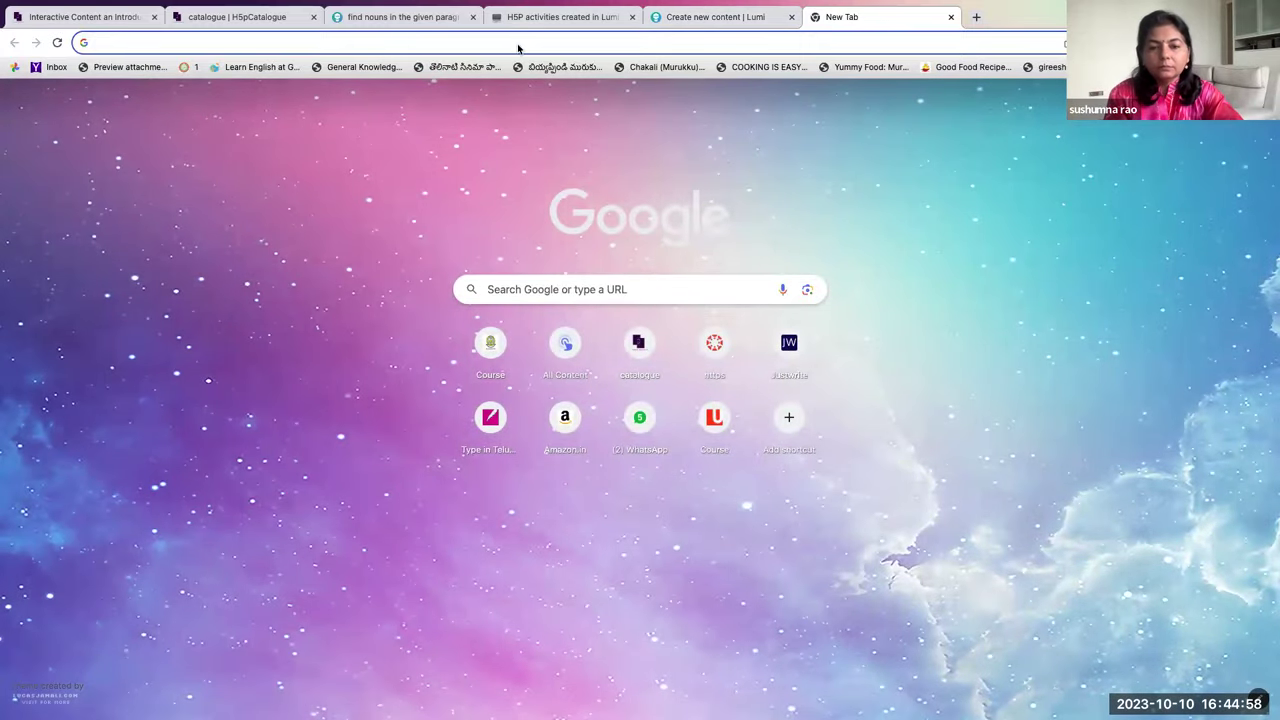
left_click(518, 44)
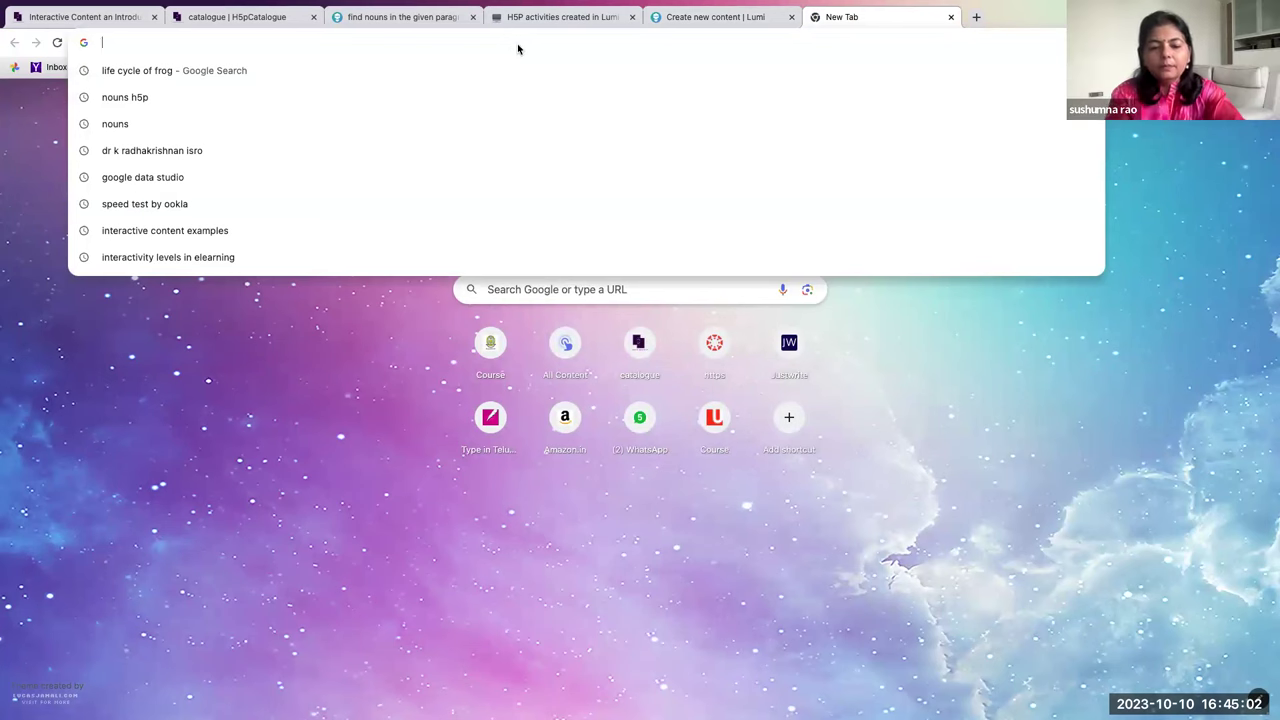
type("Periodi")
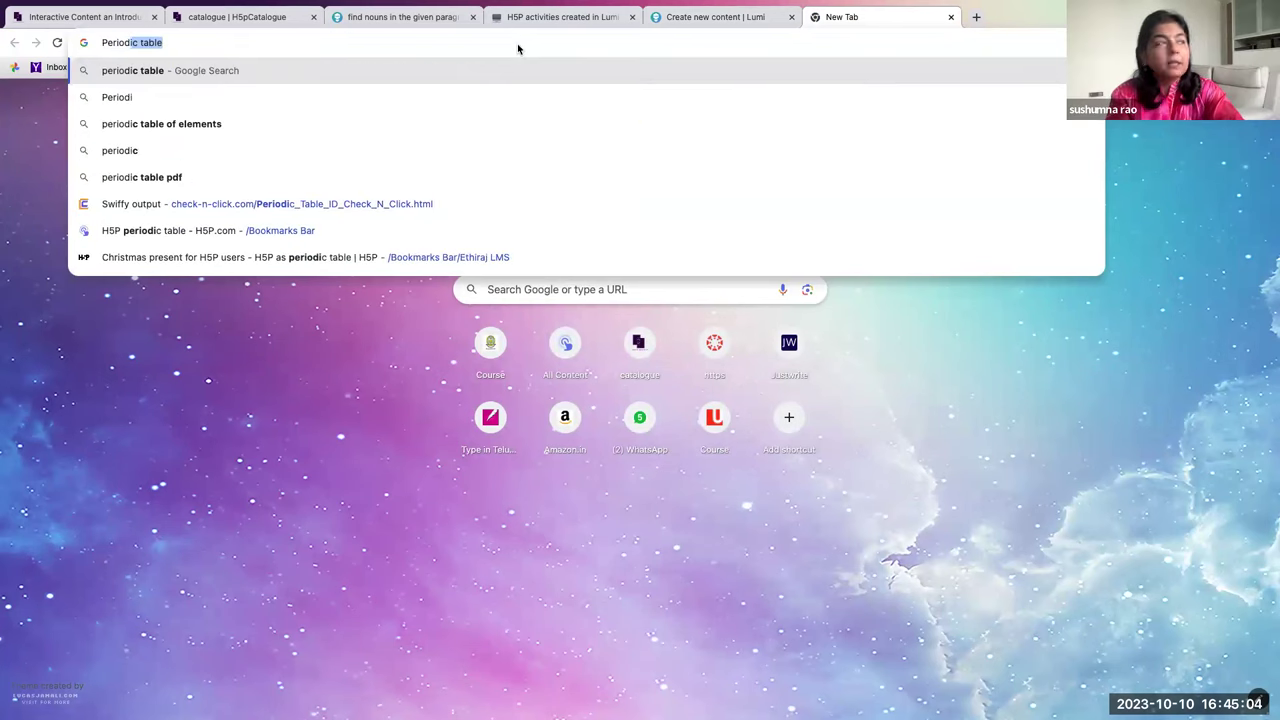
key("Return")
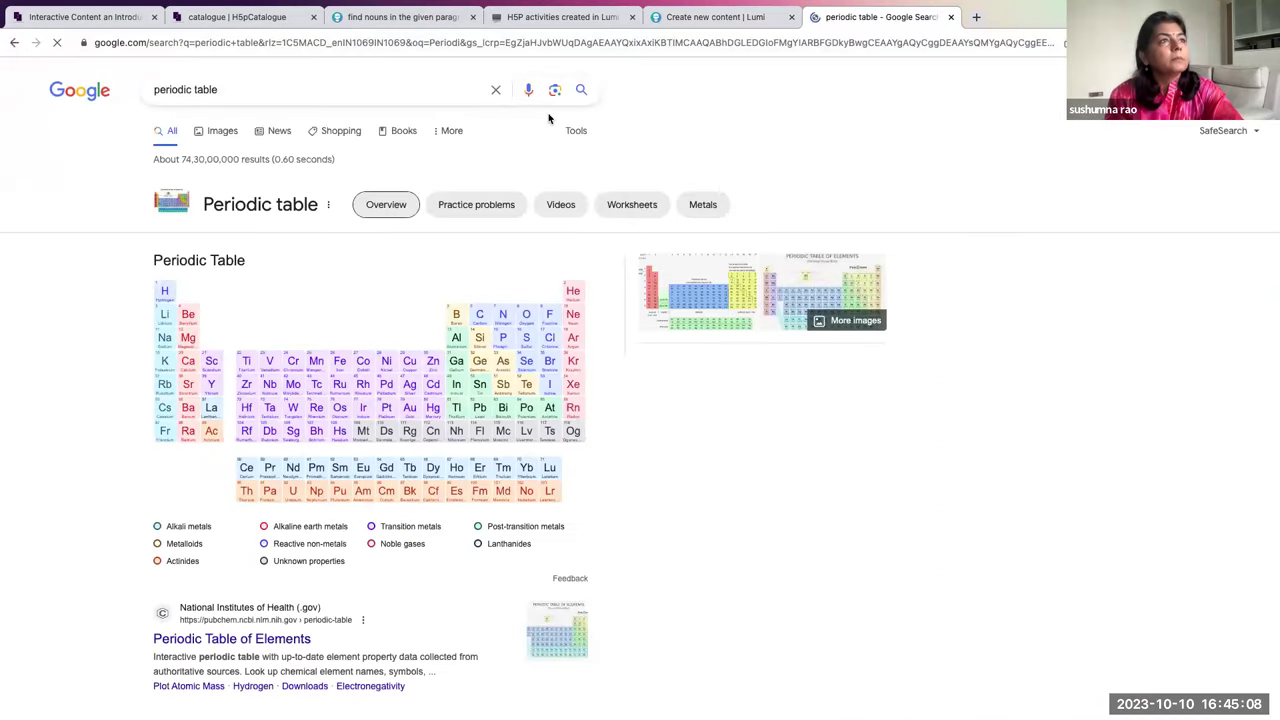
- Show the image results for the periodic table and limit their usage rights to Creative Commons licenses
left_click(226, 133)
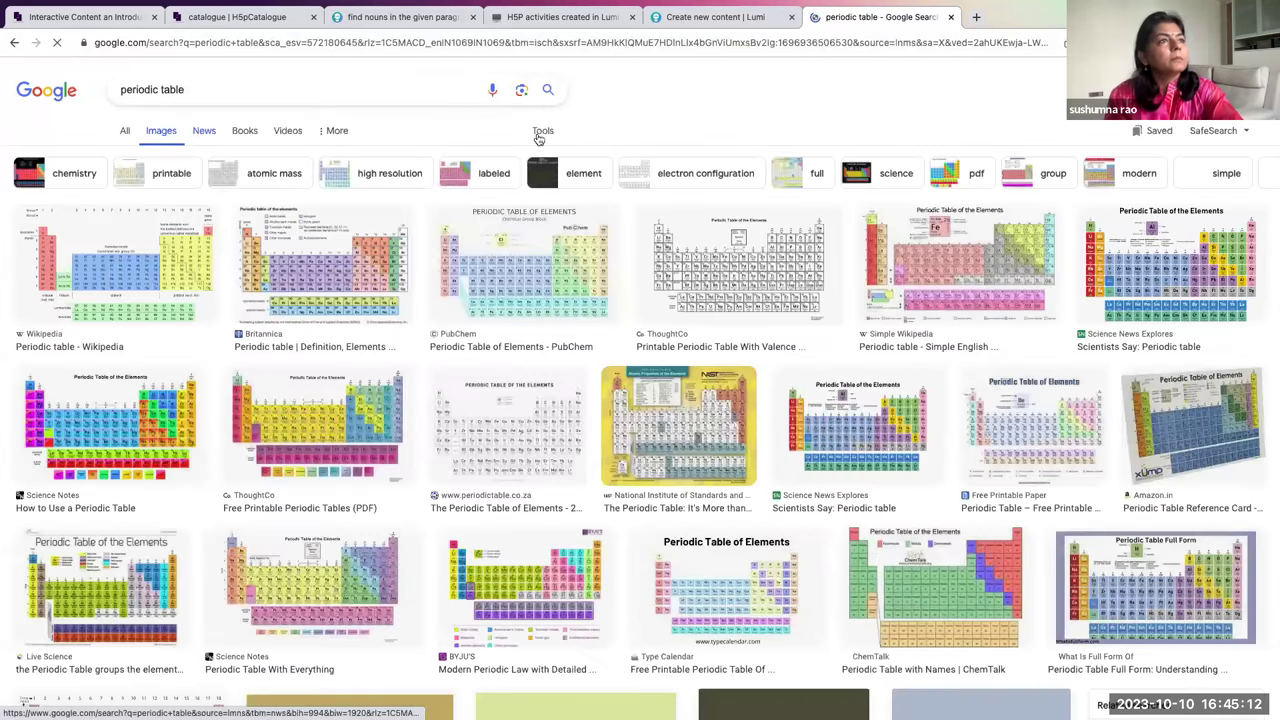
left_click(316, 158)
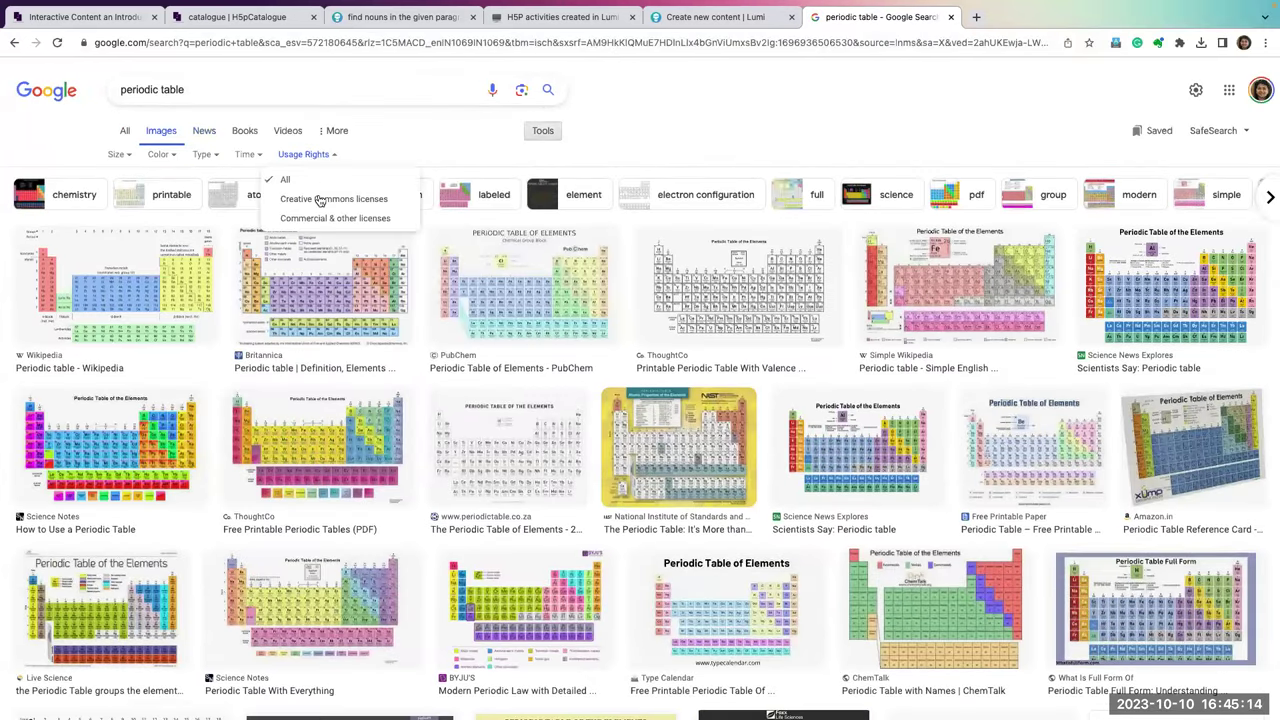
left_click(322, 196)
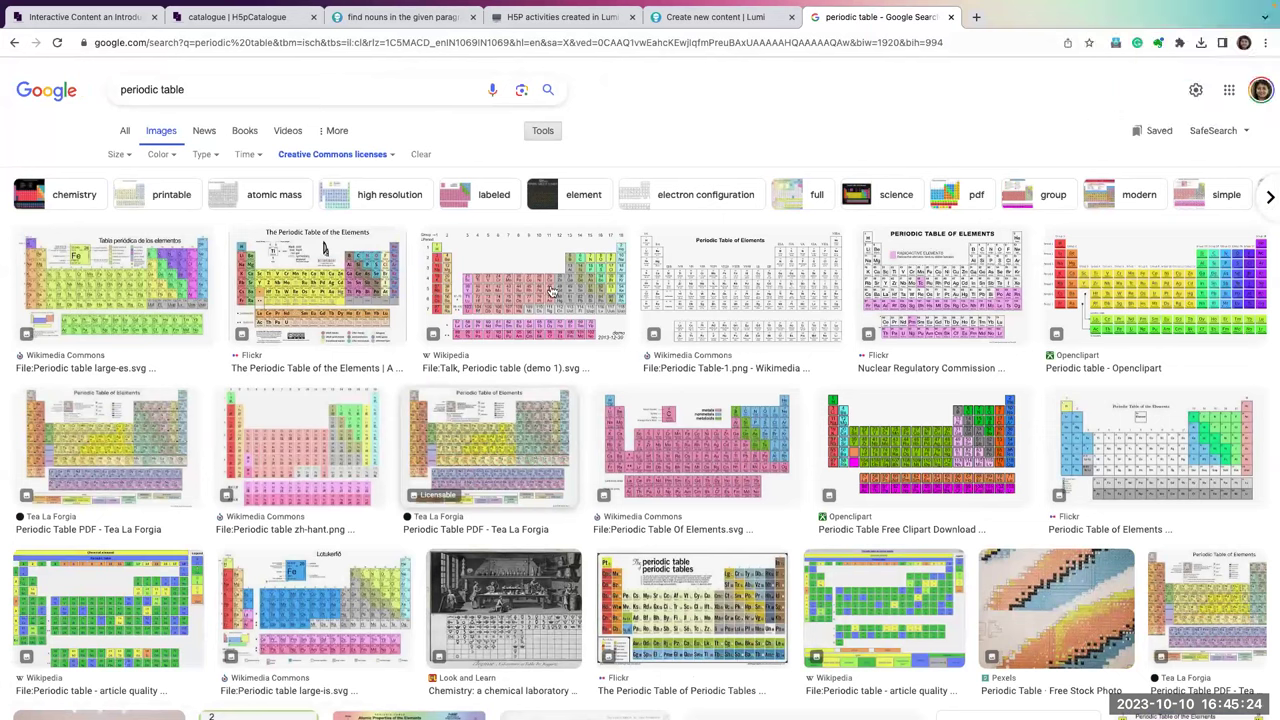
- Search Google Images for "Solar system" instead and limit the usage rights to Creative Commons licenses
left_click_drag(187, 93, 98, 92)
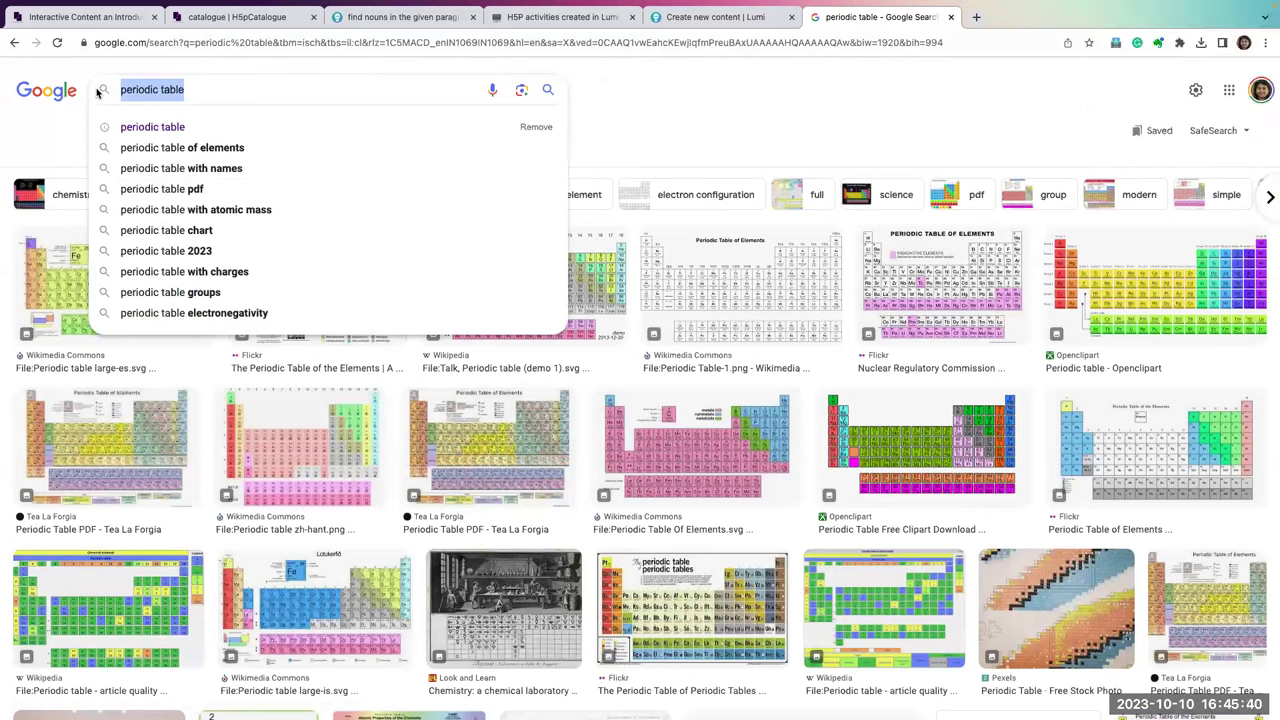
type("Sol")
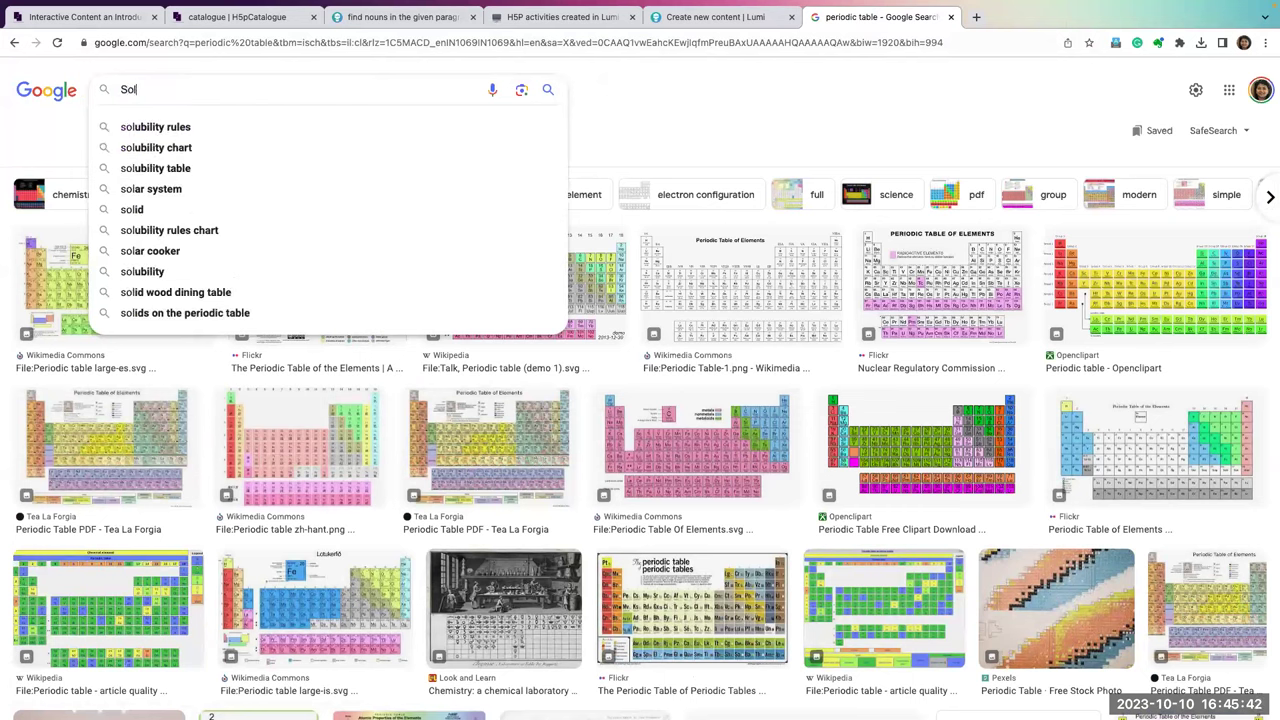
type("ar ")
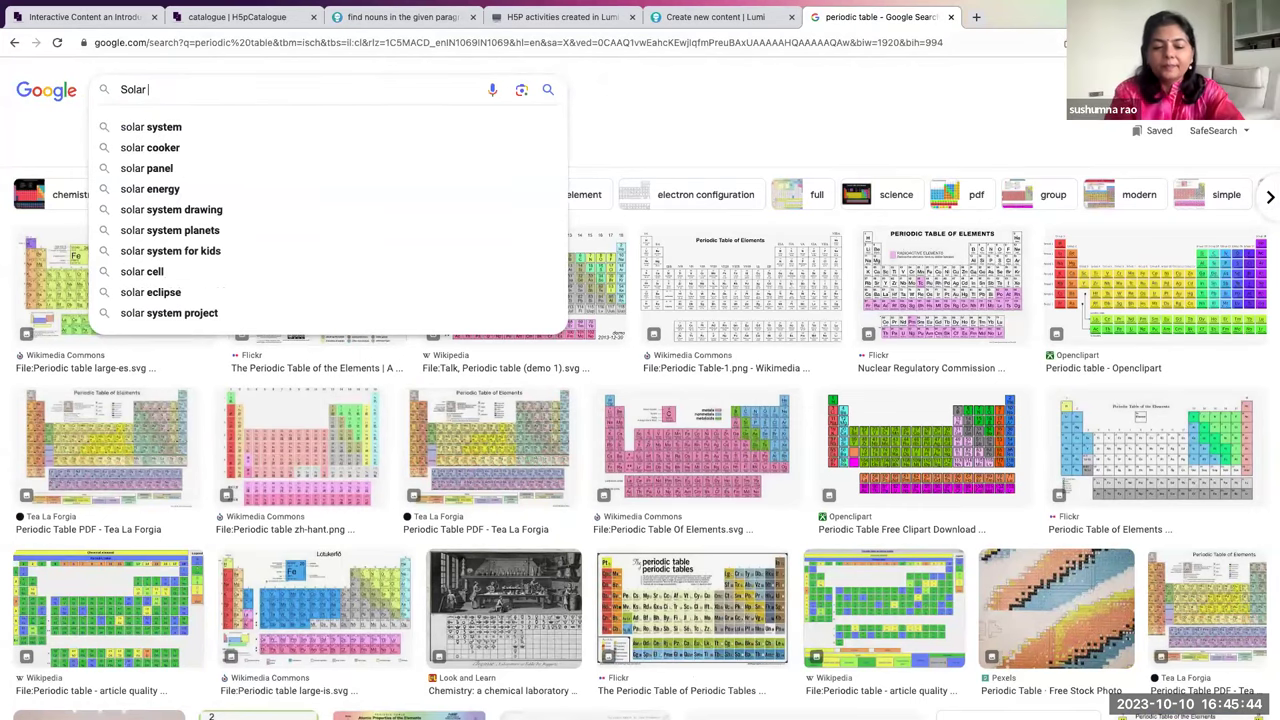
type("system")
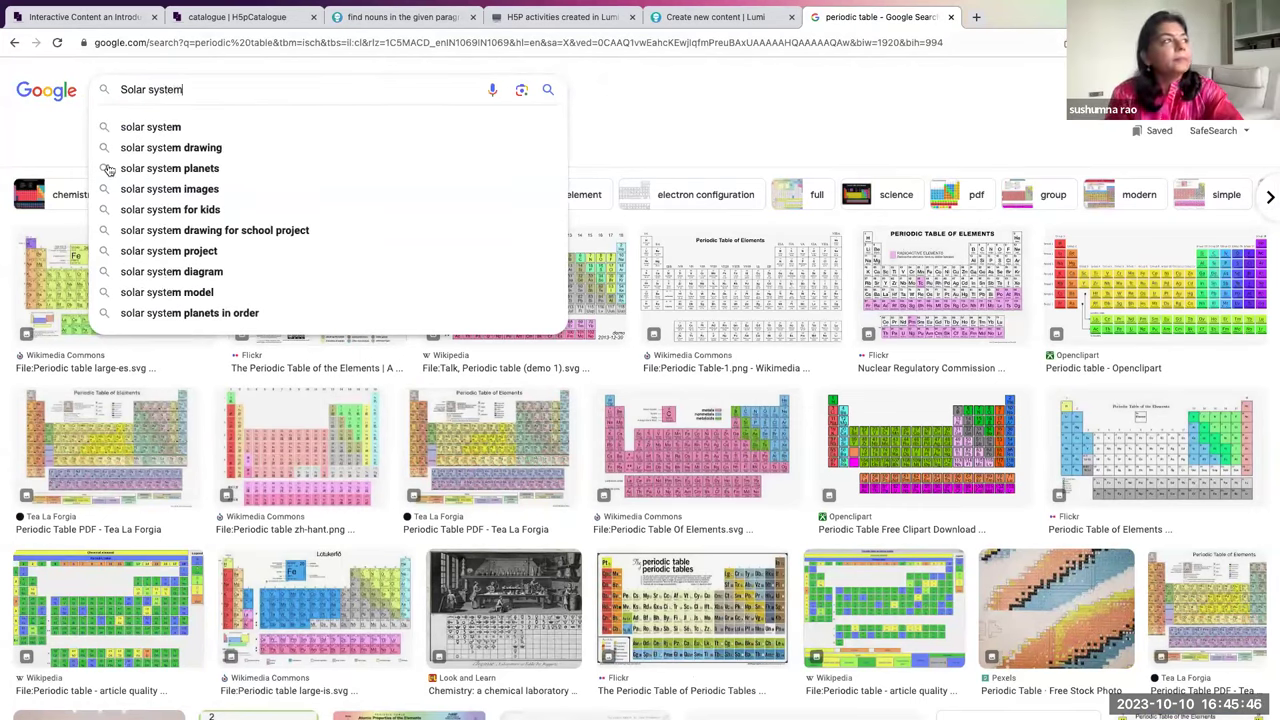
key("Return")
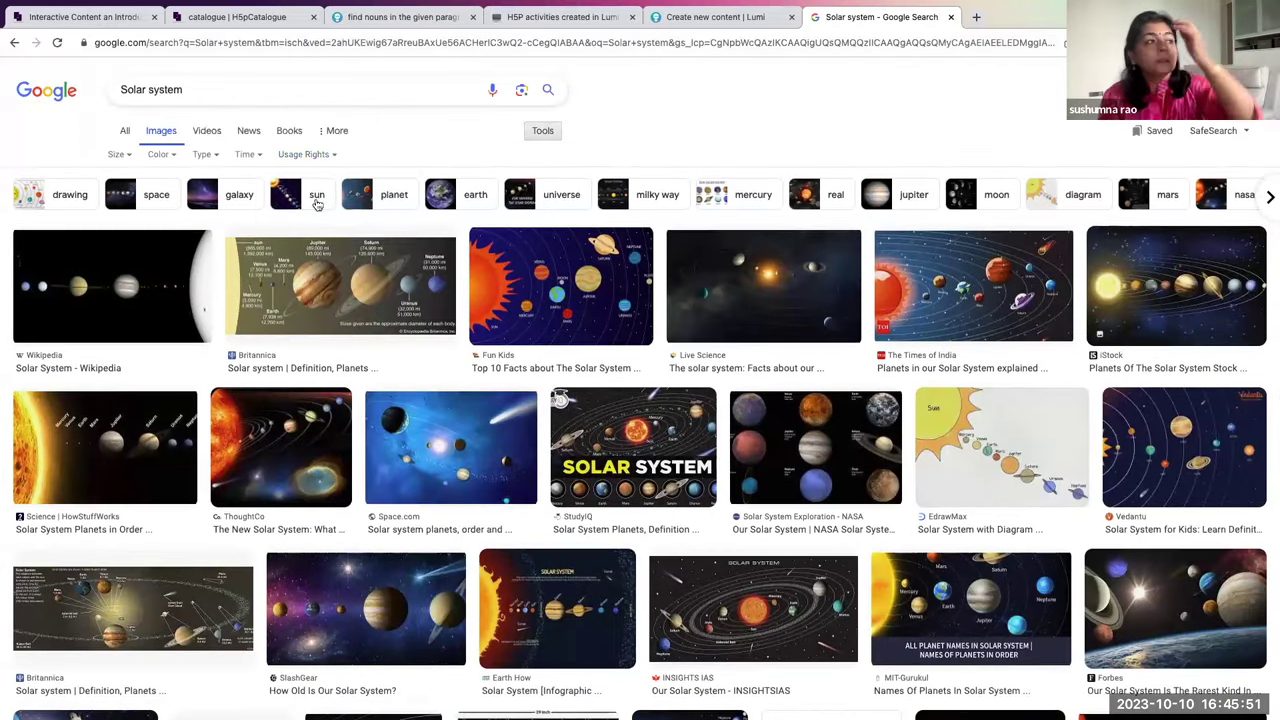
left_click(306, 154)
left_click(317, 199)
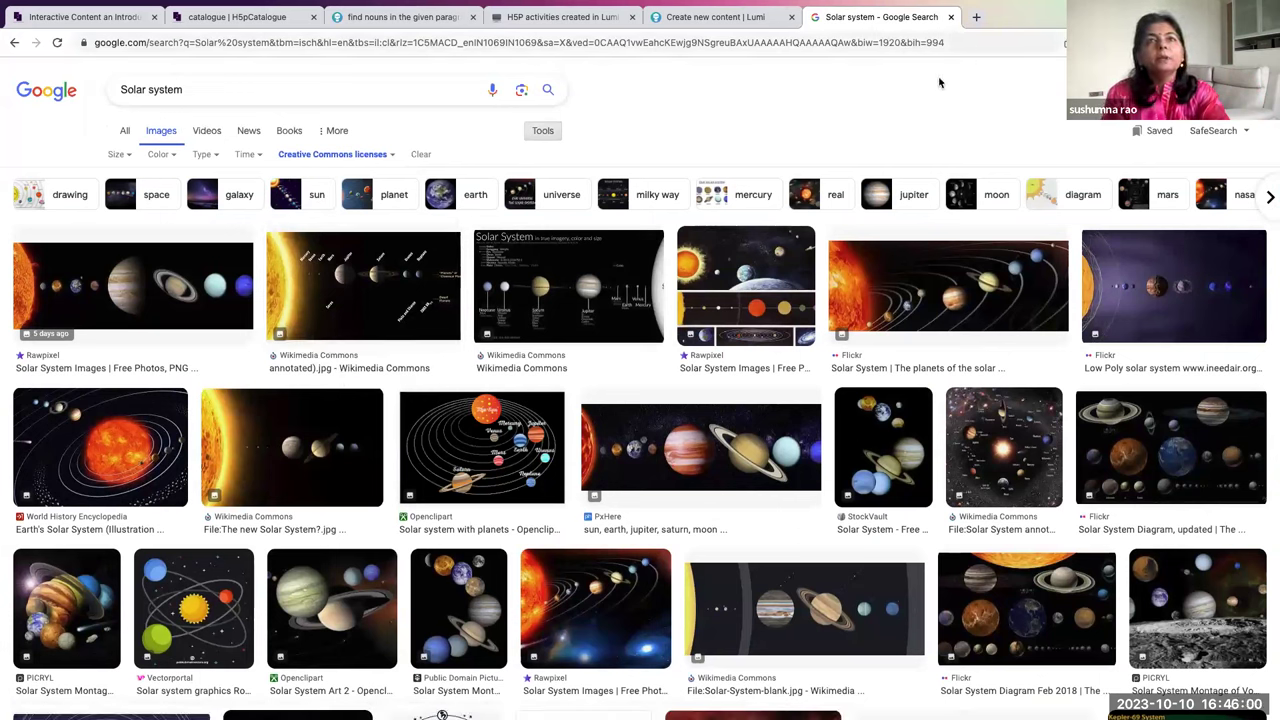
- Open the Openverse website (openverse.org) in a new browser tab
left_click(976, 17)
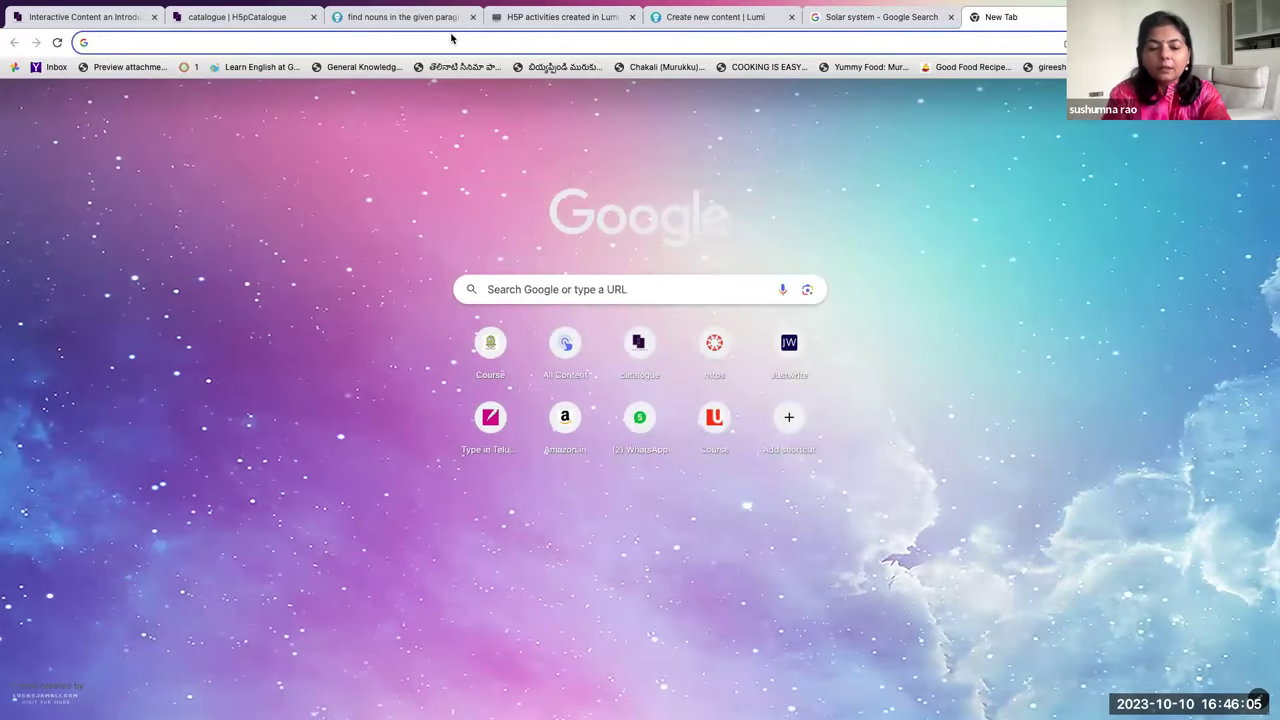
left_click(451, 38)
type("openverse")
key("Return")
left_click(168, 38)
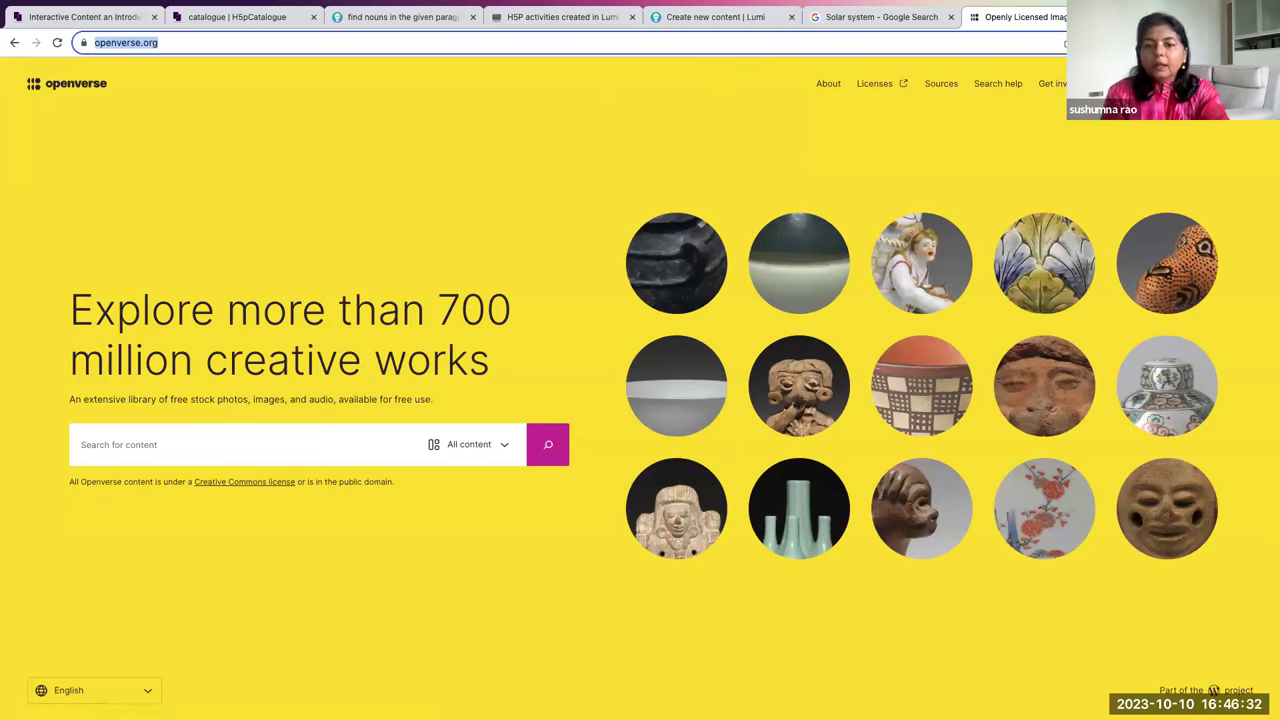
key("ctrl+shift+t")
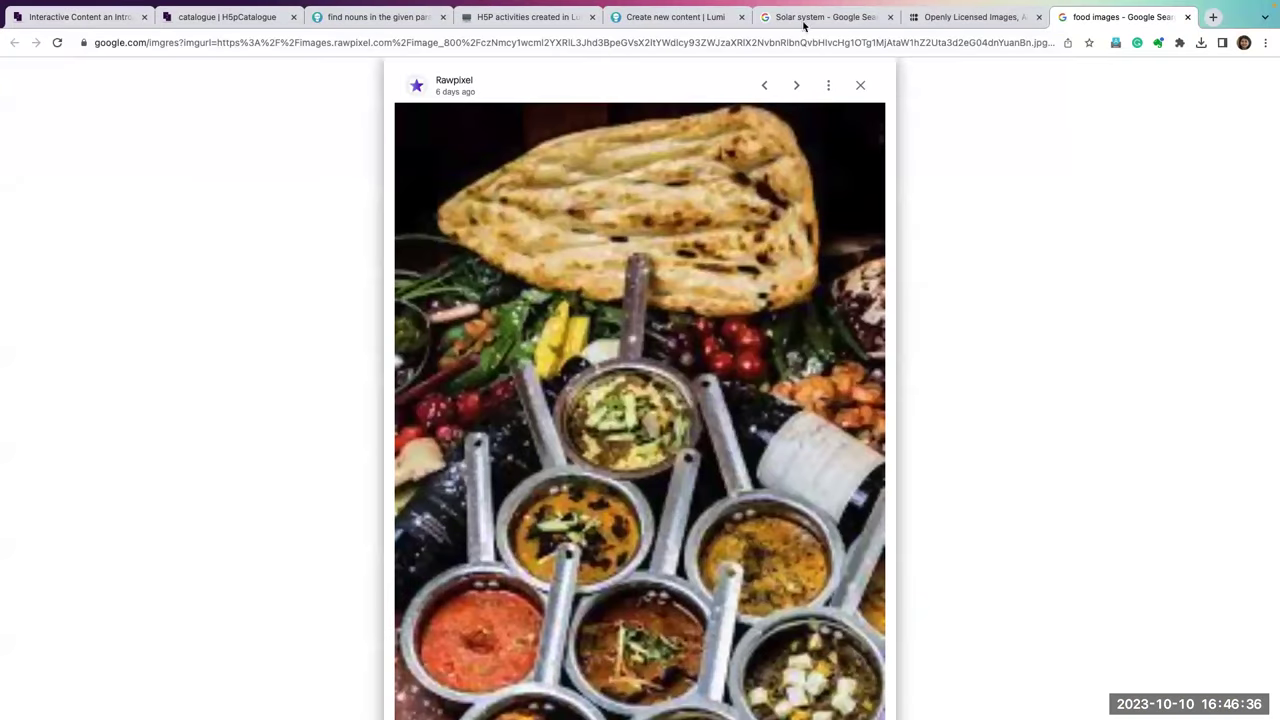
left_click(1187, 17)
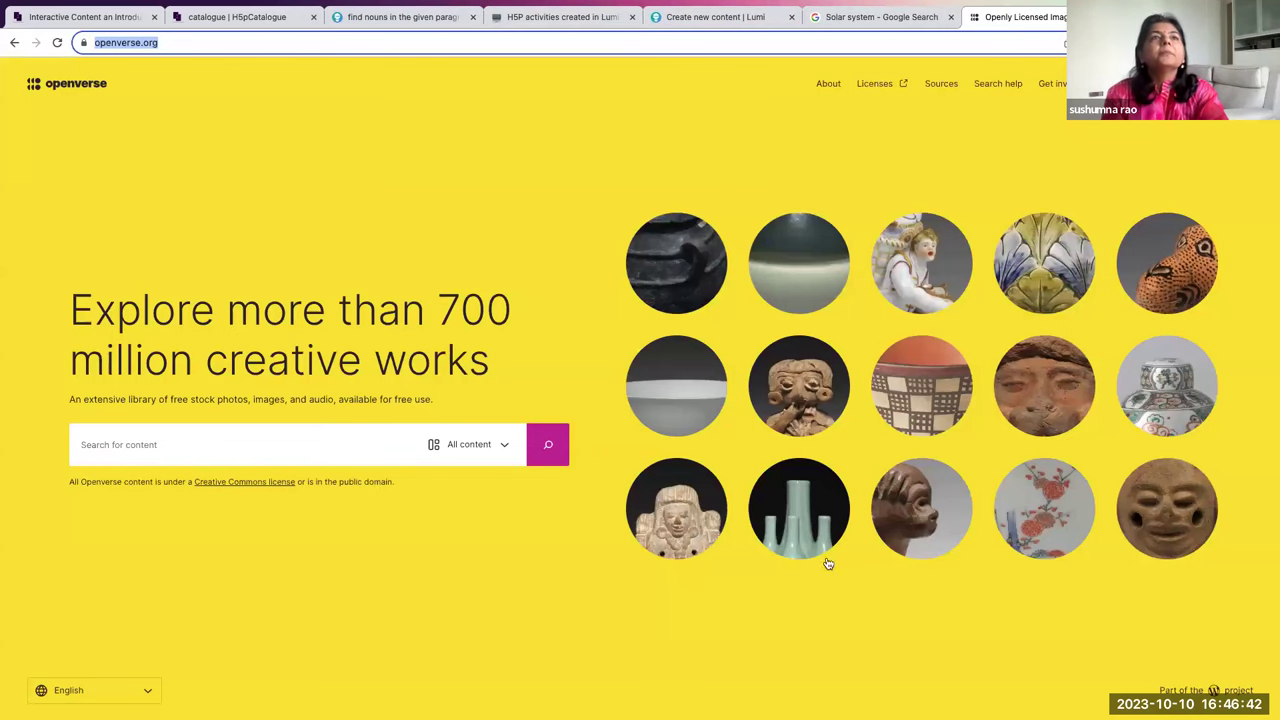
- From the Solar system image results, open the annotated Wikimedia Commons image's source page, and return to the results
mouse_move(907, 8)
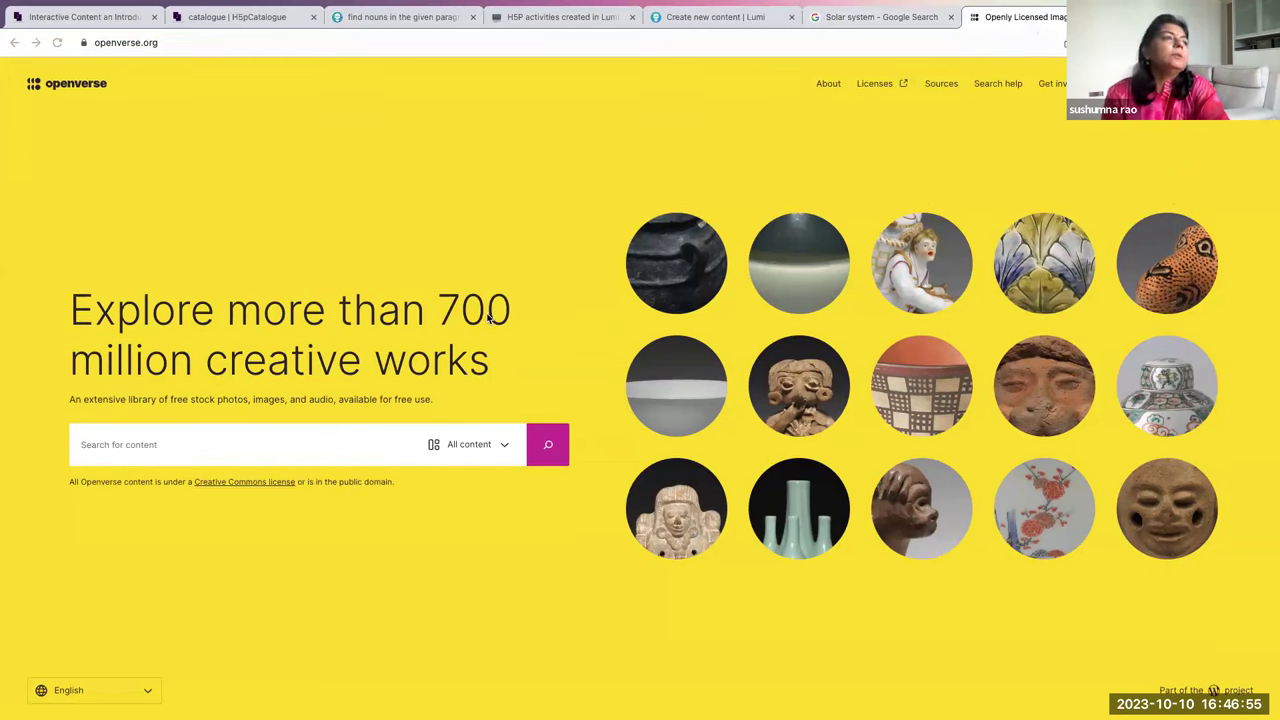
left_click(873, 20)
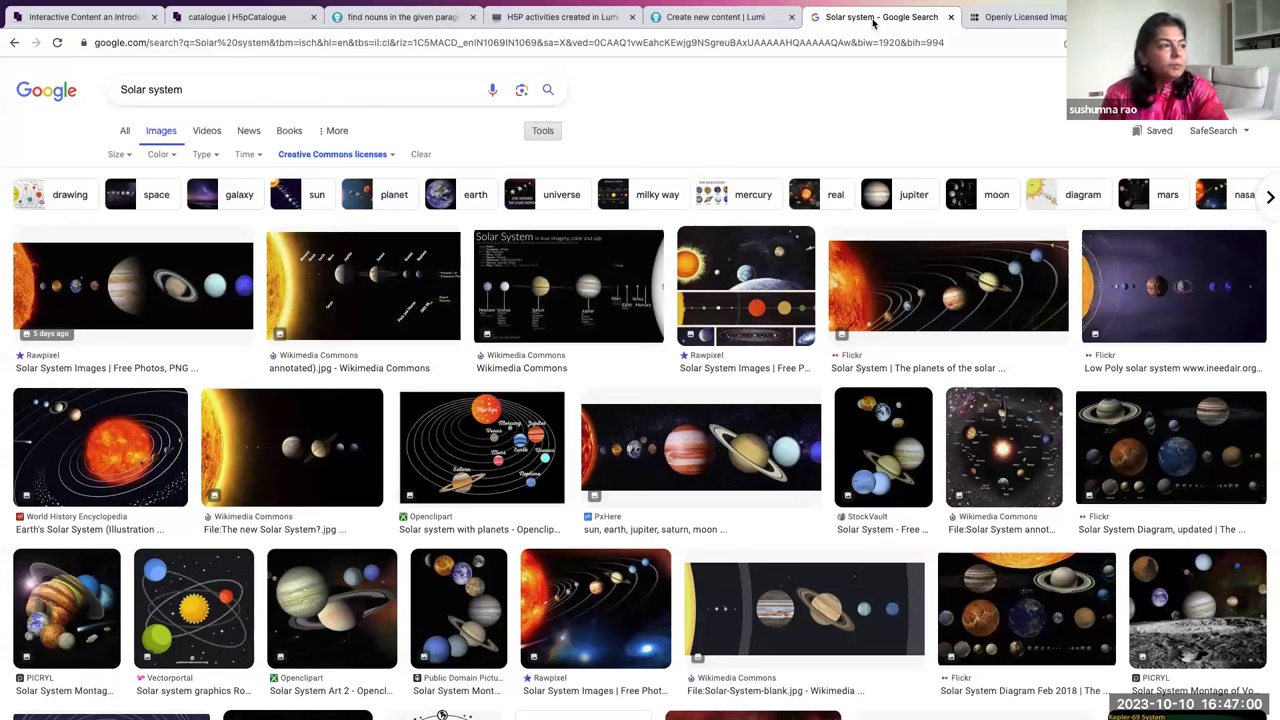
left_click(310, 357)
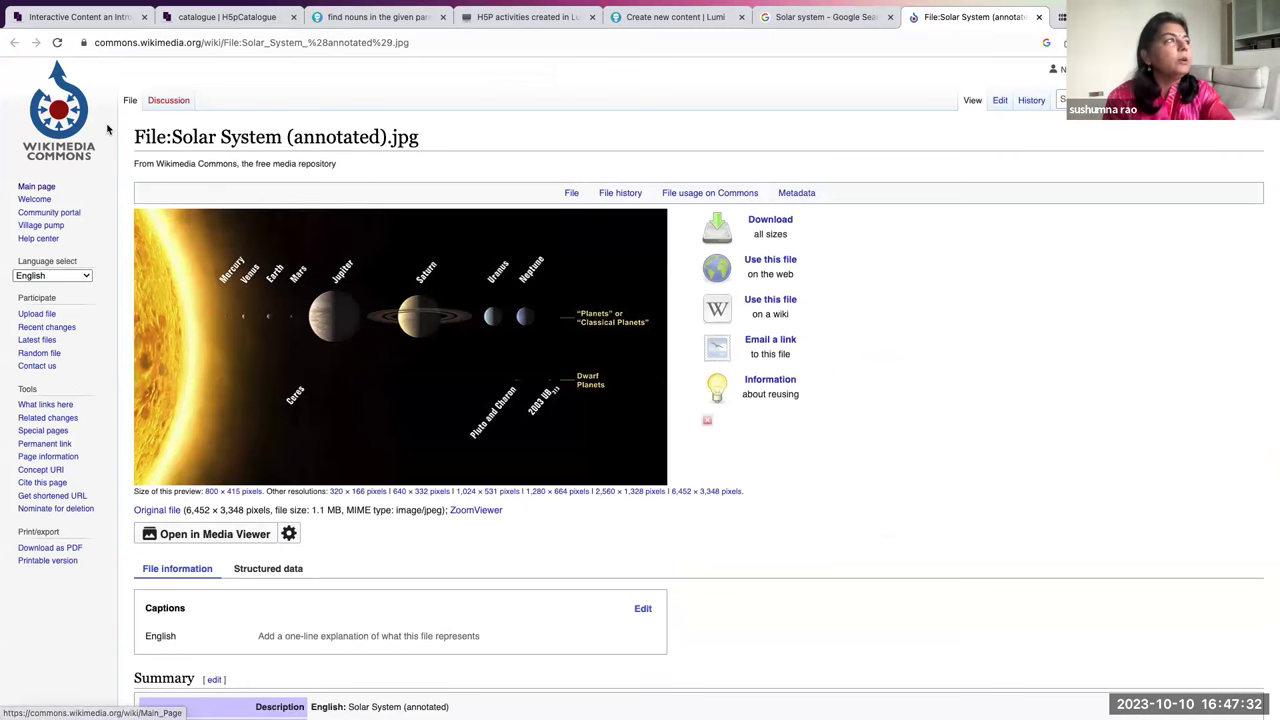
left_click(806, 20)
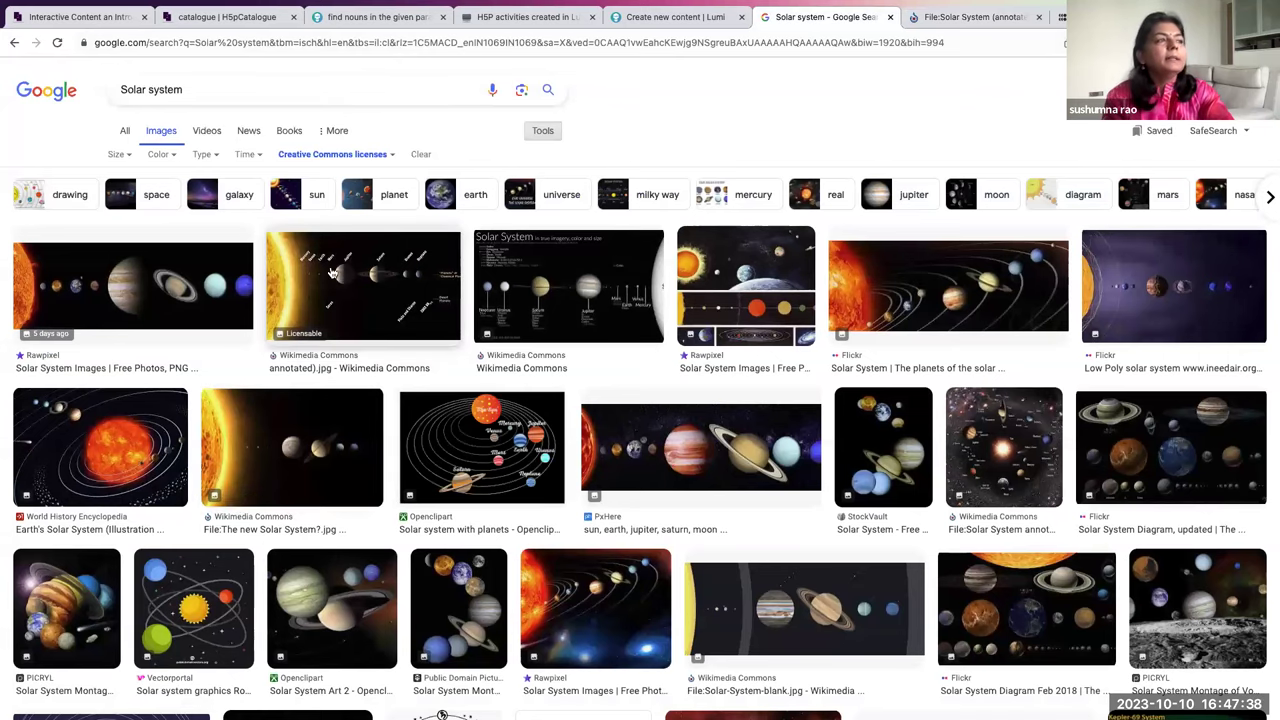
- Open the annotated solar system image in Media Viewer from its Wikimedia Commons page and examine its license and permission details
left_click(982, 18)
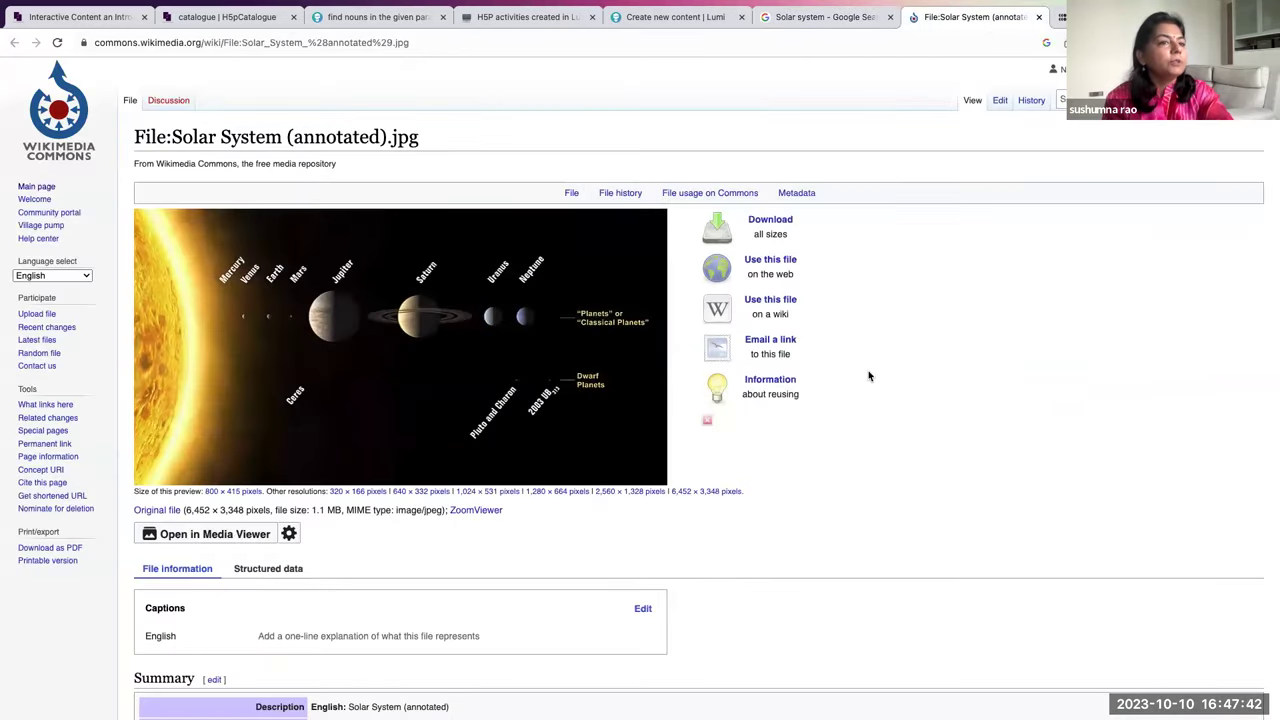
scroll(595, 495, "down", 1)
scroll(595, 495, "down", 2)
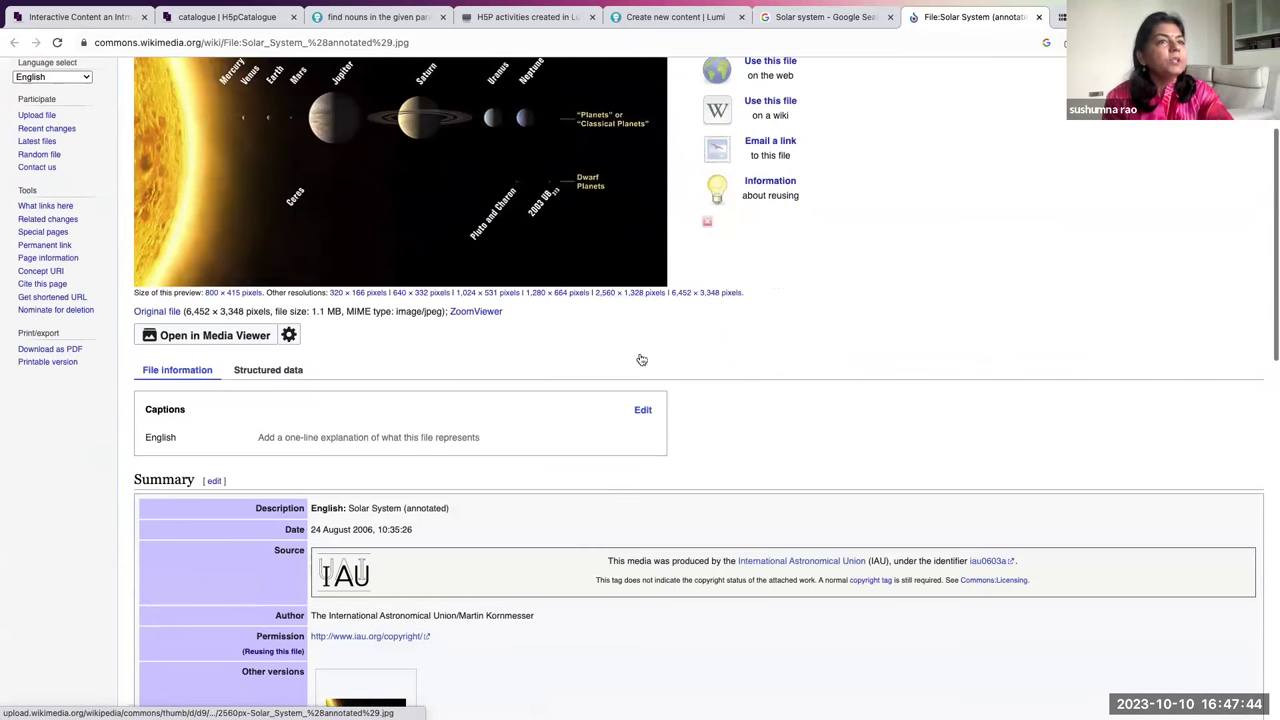
left_click(201, 339)
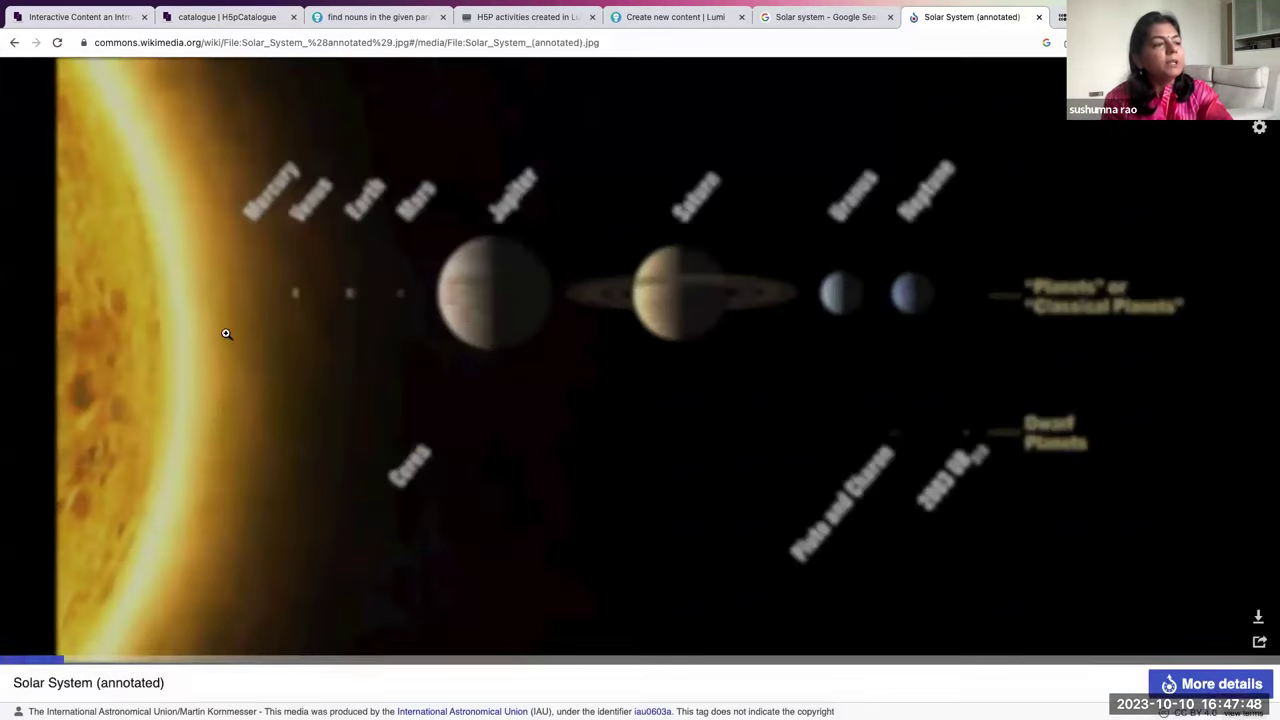
scroll(524, 547, "down", 2)
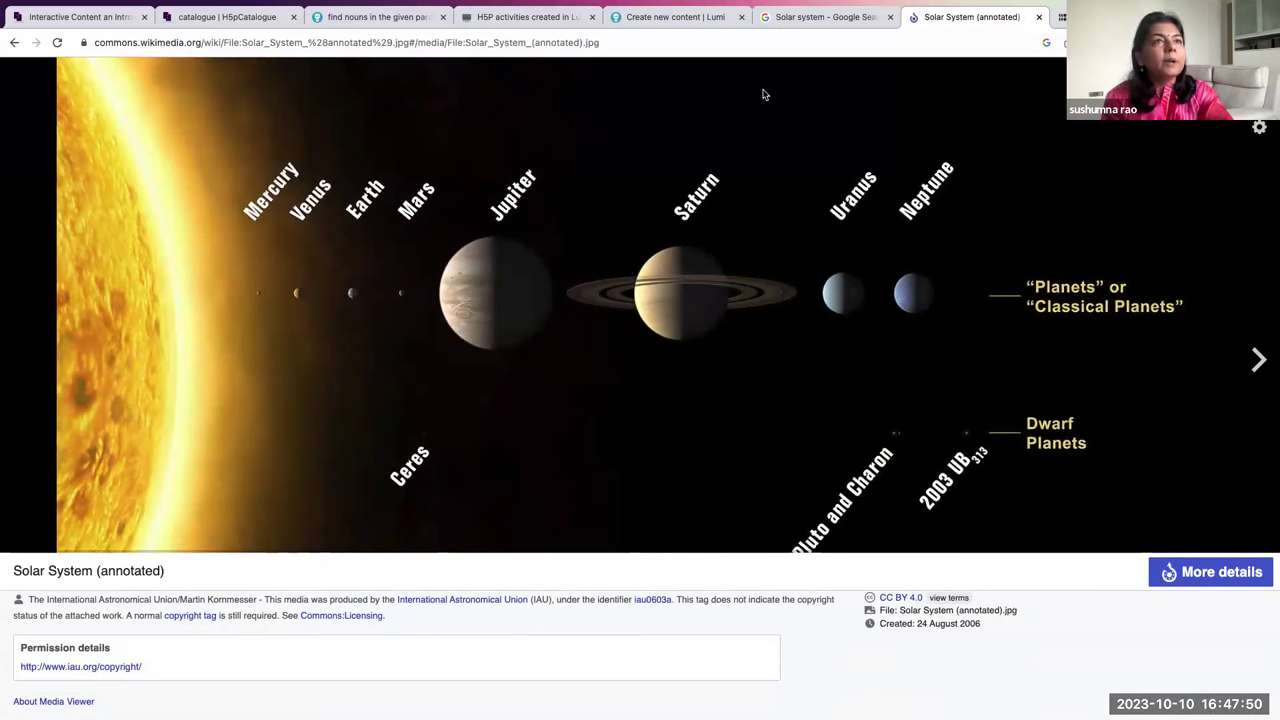
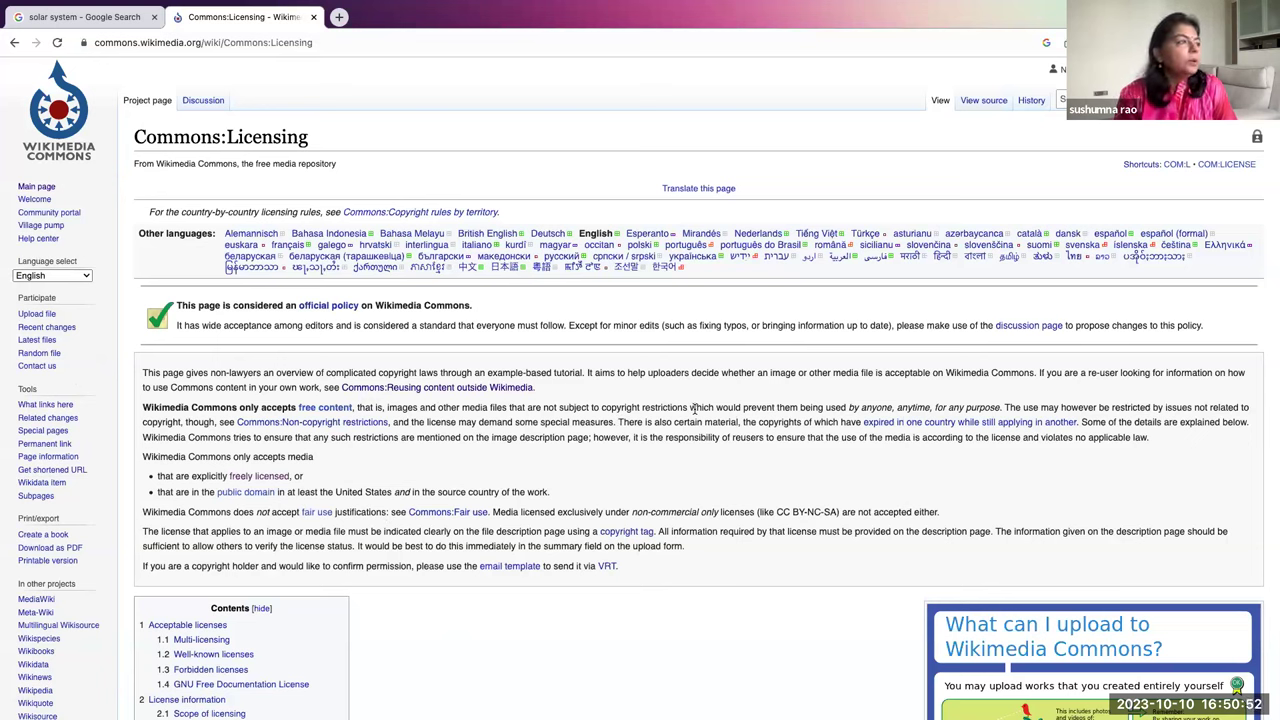
- Reopen the annotated image's Wikimedia Commons page from the image results and read the information about reusing its content
left_click(14, 43)
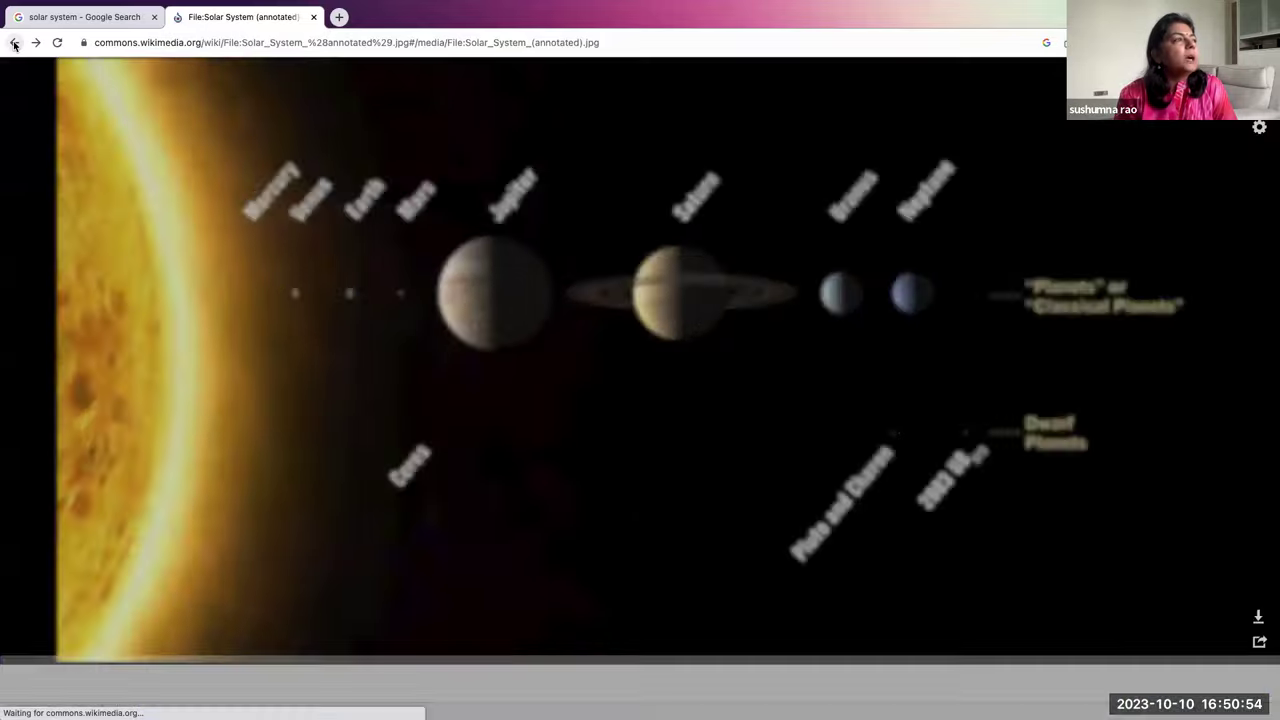
left_click(42, 15)
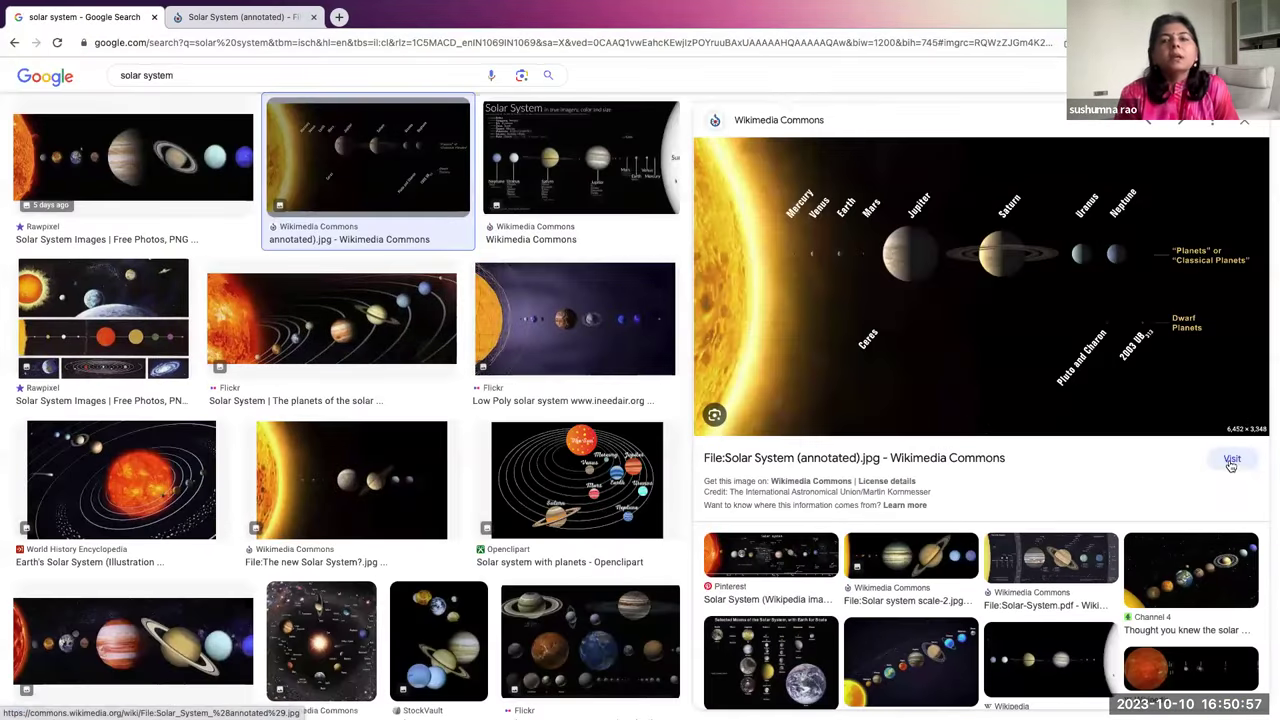
left_click(1231, 461)
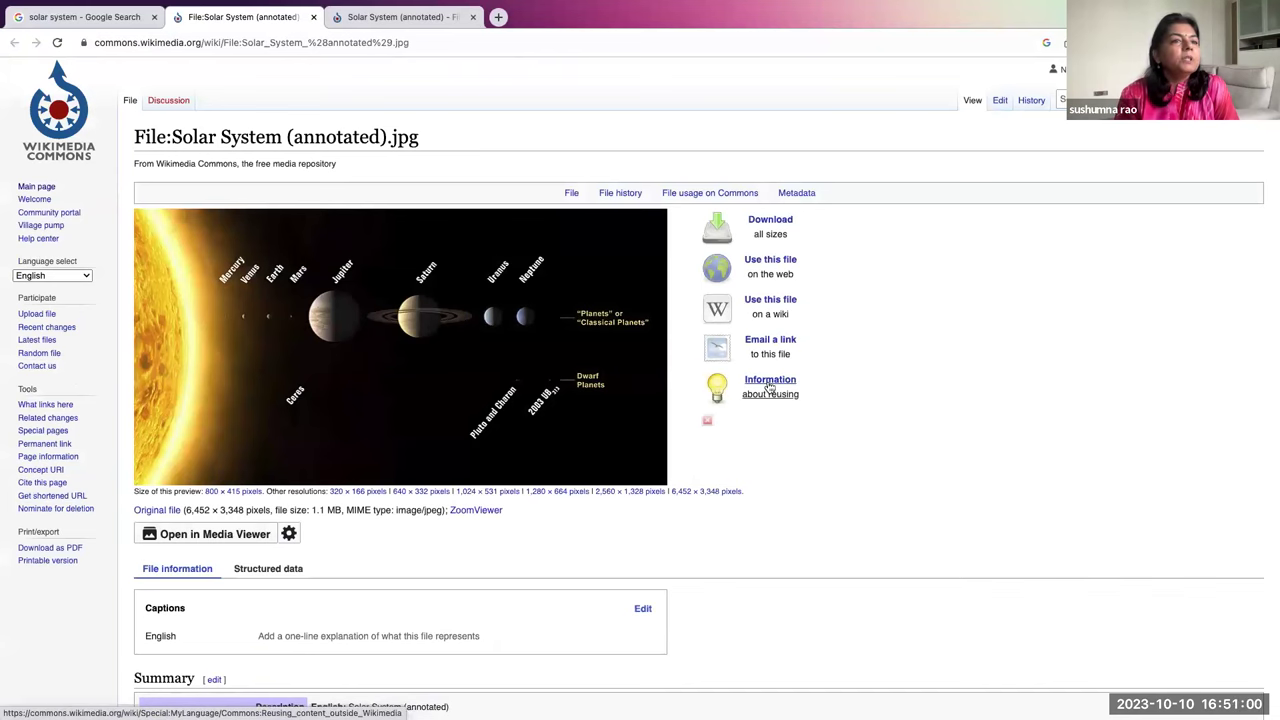
left_click(768, 380)
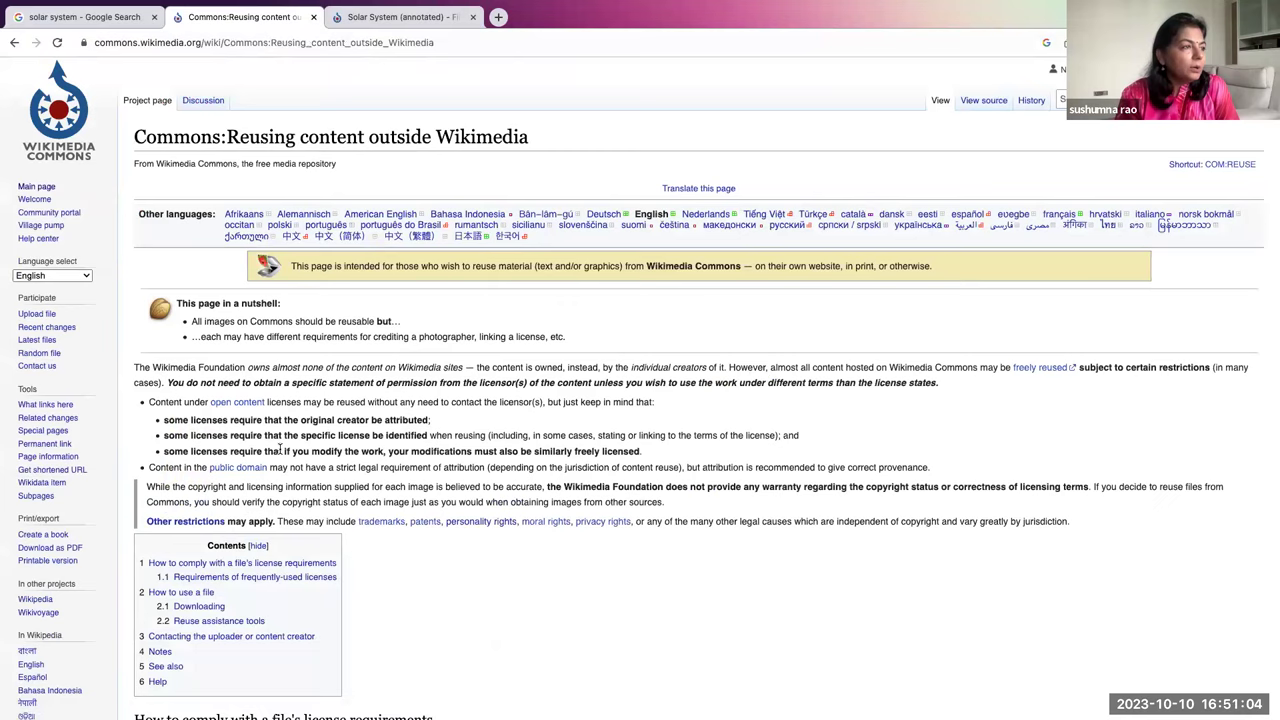
scroll(301, 460, "down", 2)
scroll(301, 455, "up", 1)
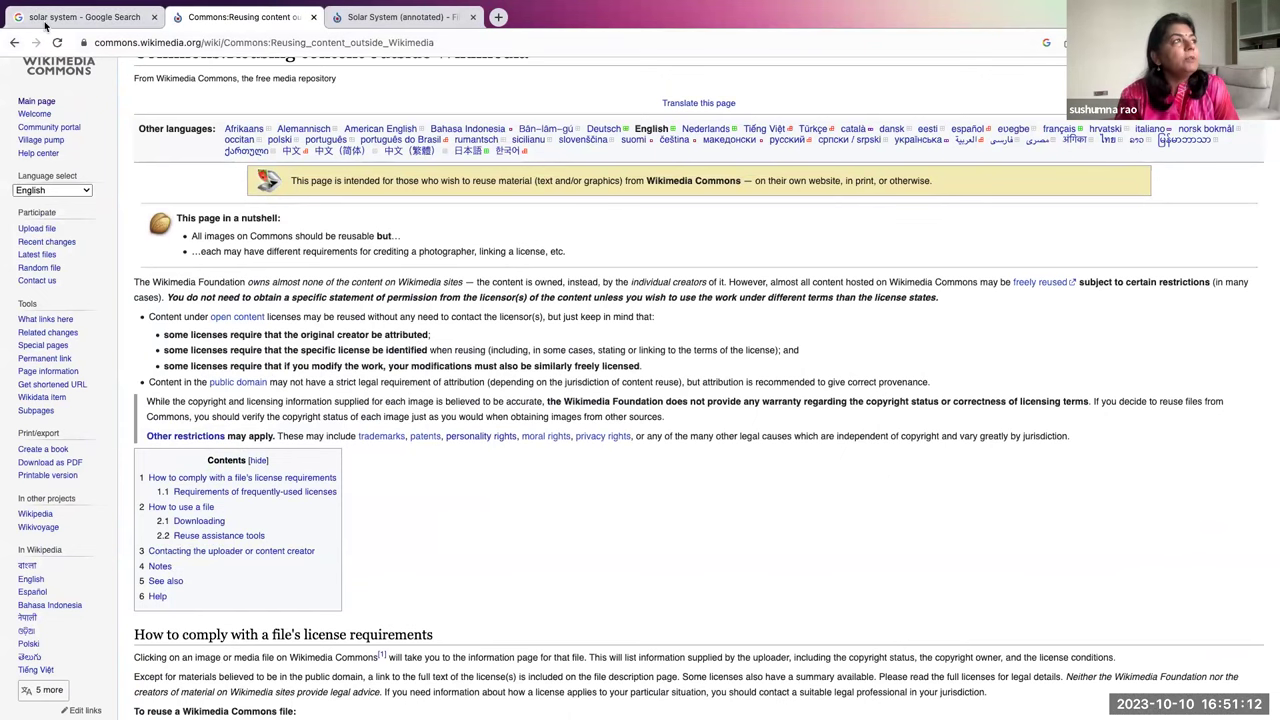
- Return to the annotated image's file page and examine the permission entry in its Summary section
left_click(14, 42)
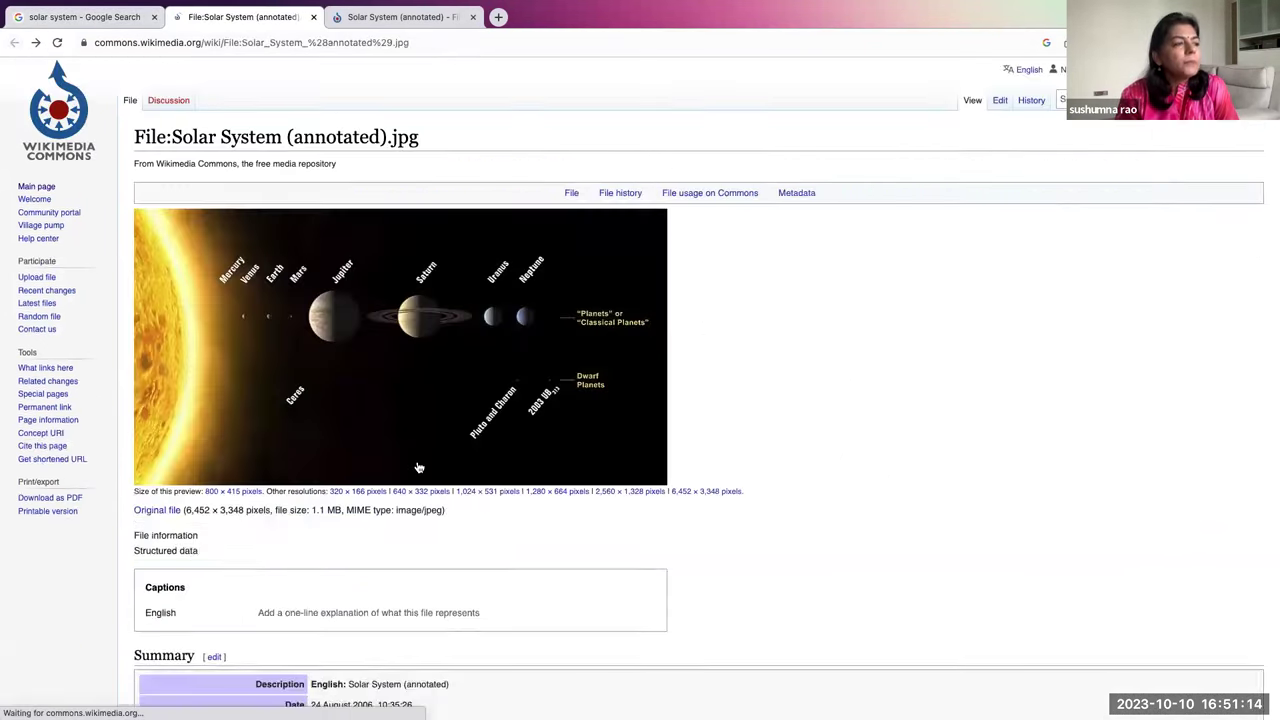
scroll(432, 580, "down", 5)
scroll(432, 578, "down", 2)
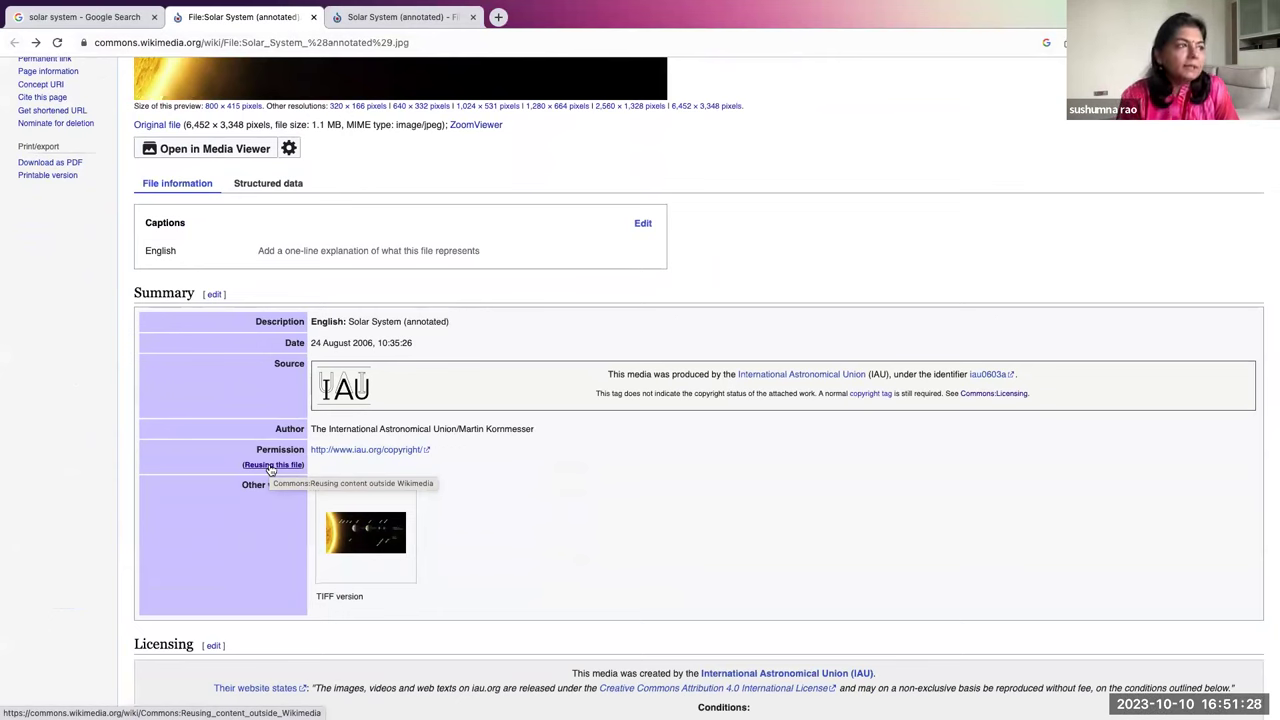
- From the image results, open the Wikimedia Commons page of "Solar System true color (title and caption).jpg"
left_click(104, 20)
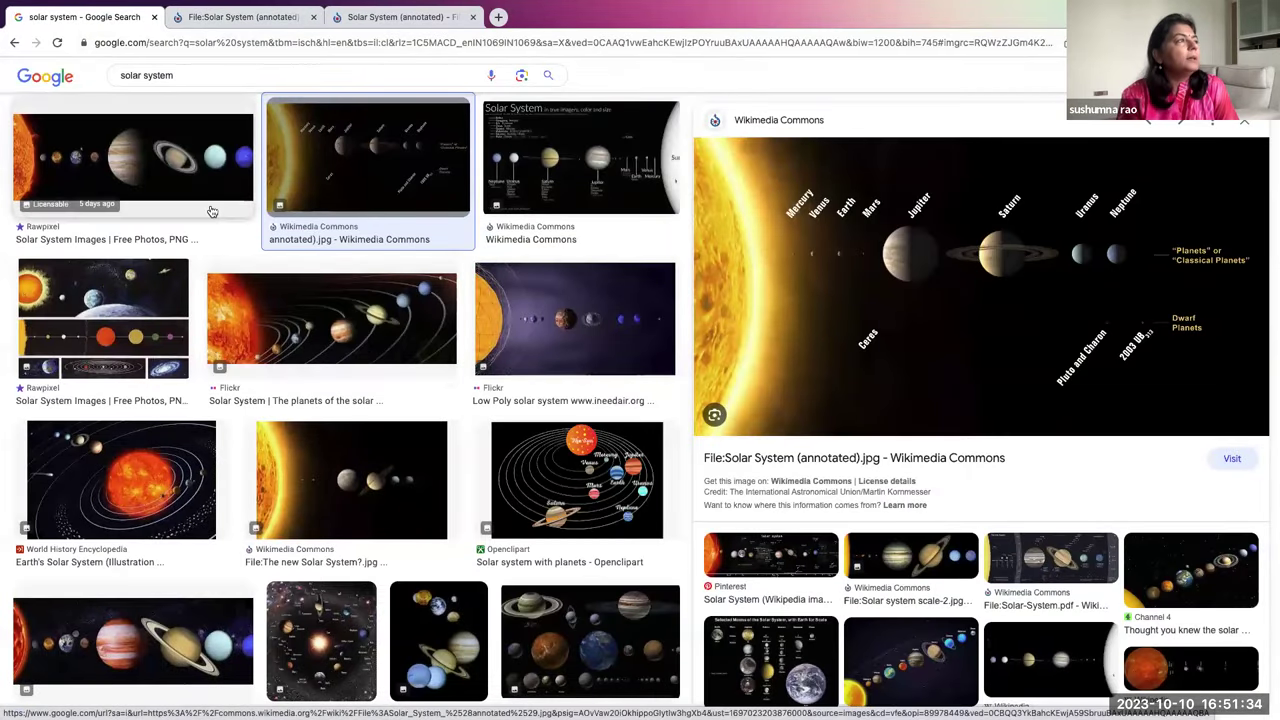
scroll(214, 218, "up", 1)
scroll(214, 218, "up", 1)
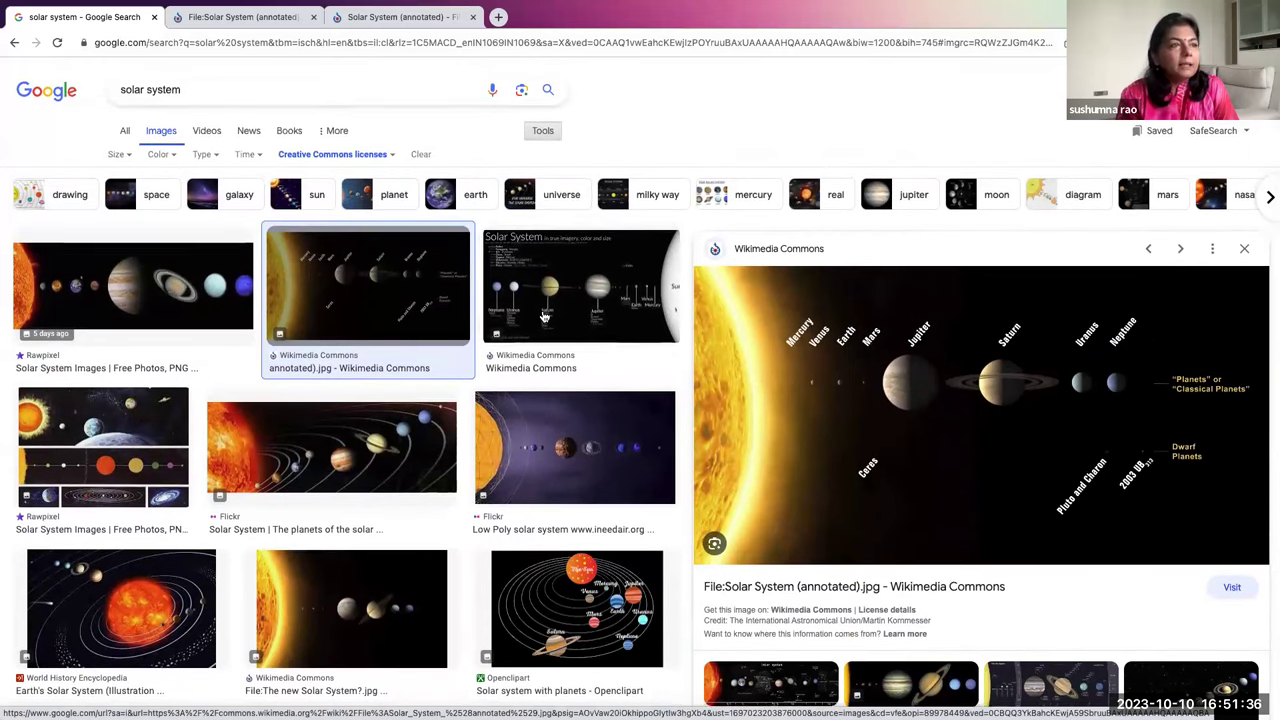
left_click(545, 316)
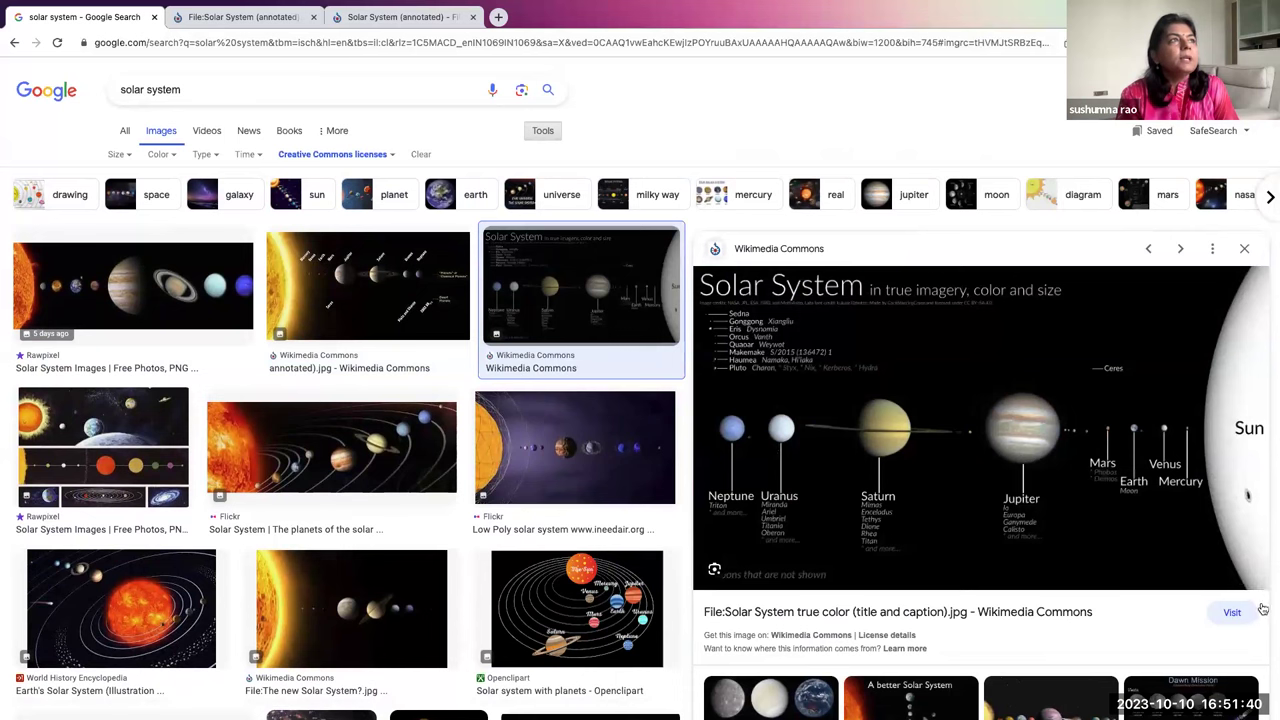
left_click(833, 484)
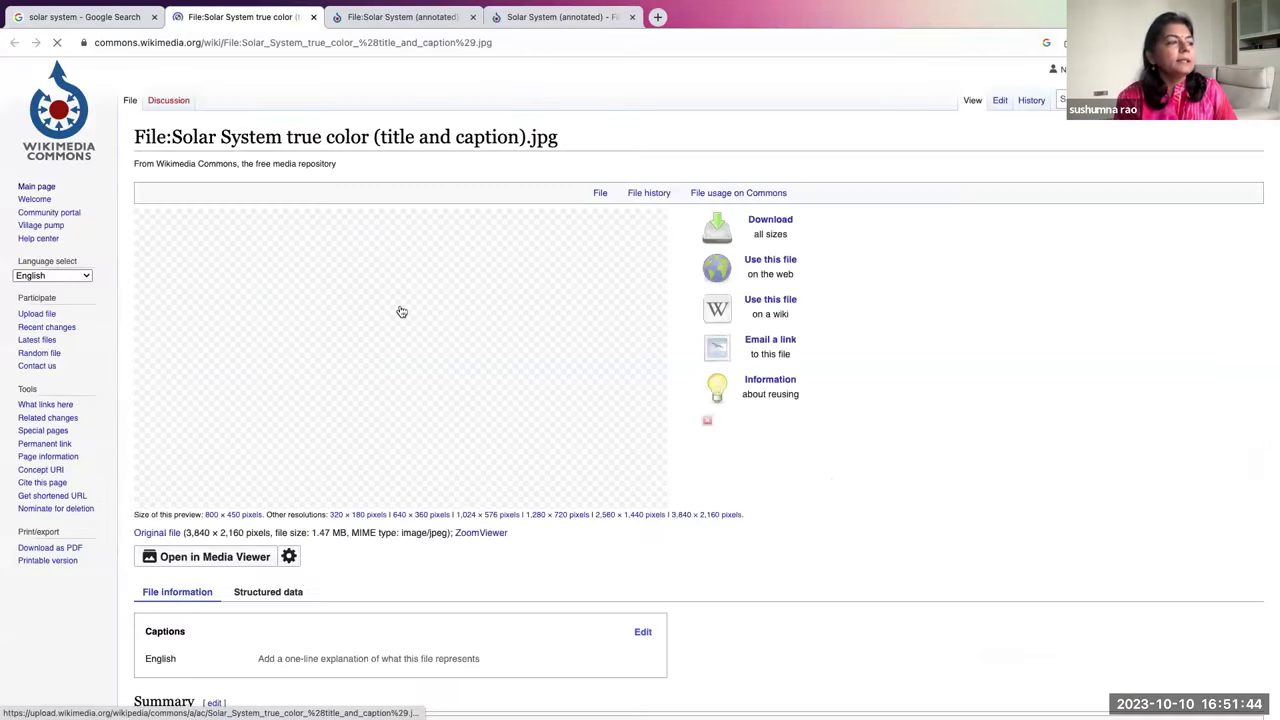
- Open the true-color solar system image in Media Viewer and highlight its license name in the file details
left_click(239, 558)
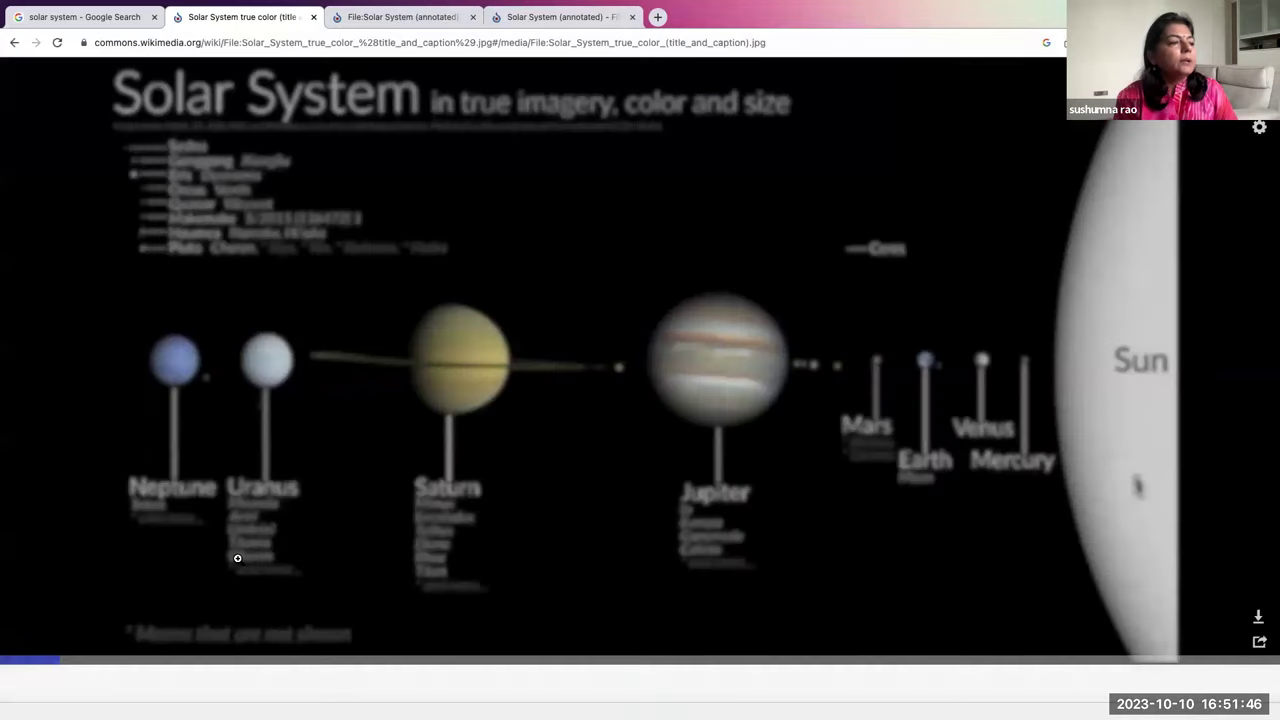
scroll(315, 657, "down", 2)
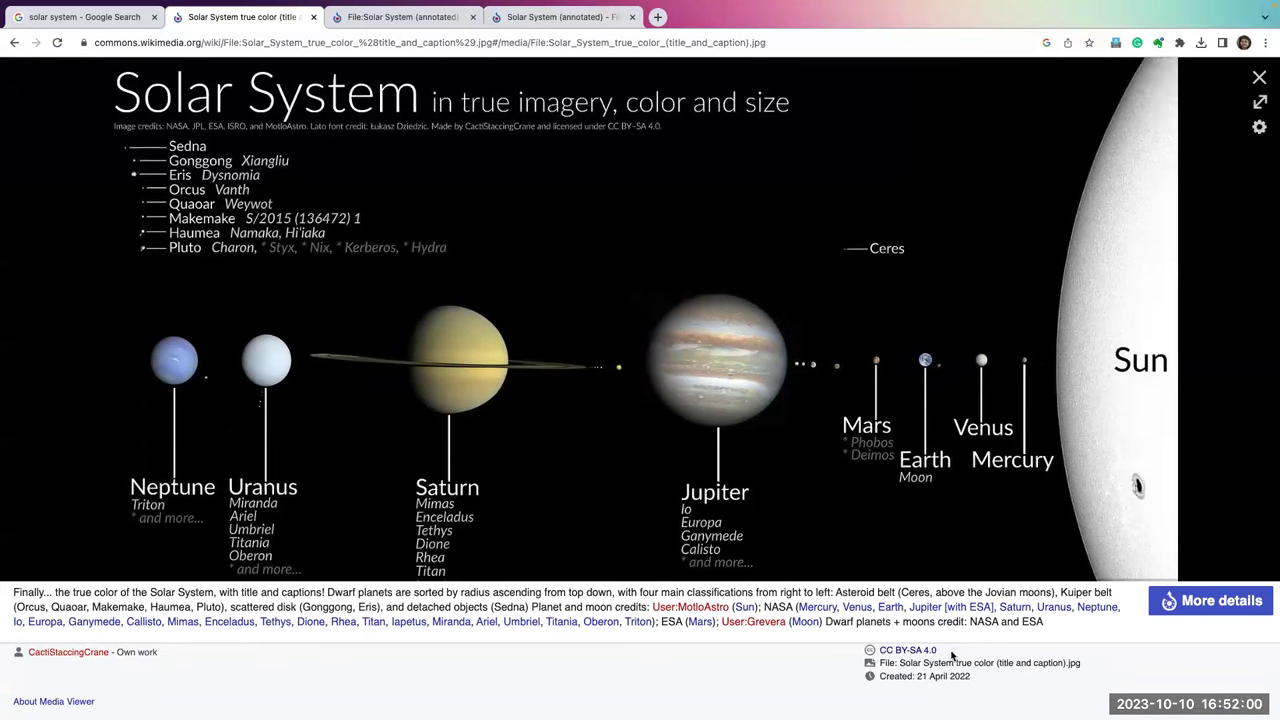
left_click_drag(925, 650, 873, 655)
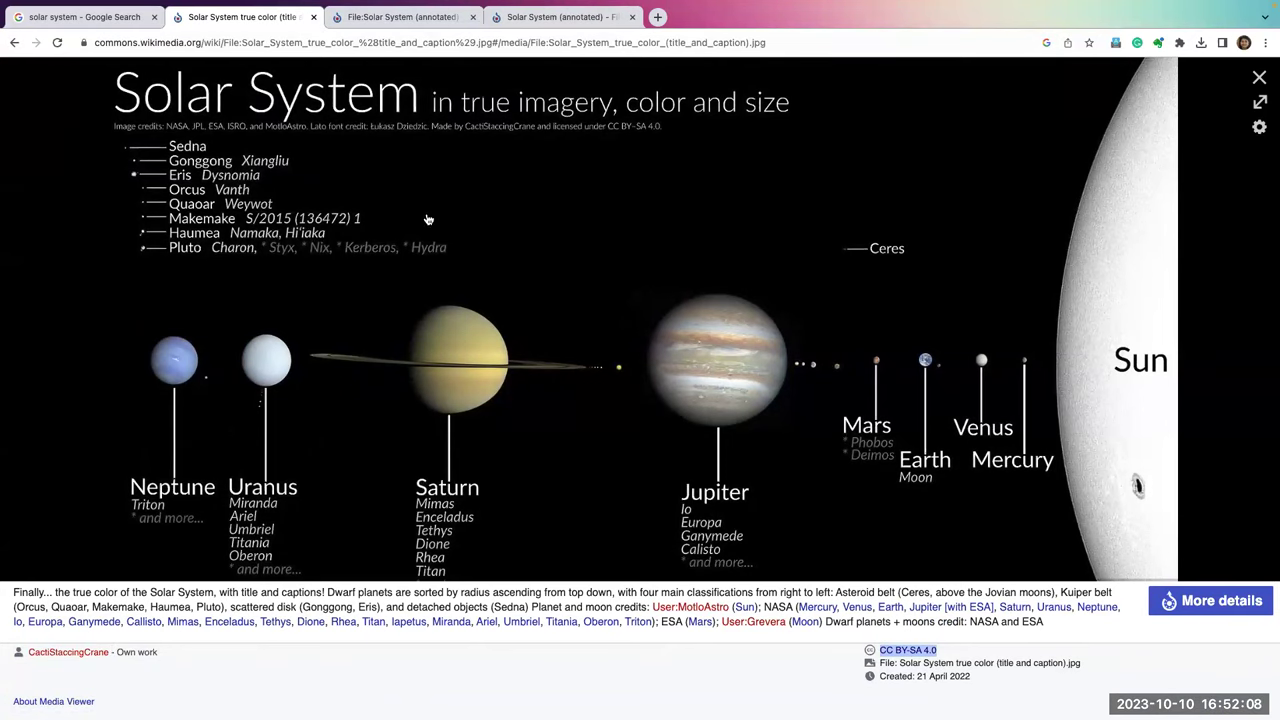
- Download the true-color solar system image in full resolution, saving it to the Downloads folder under its suggested file name
left_click(14, 43)
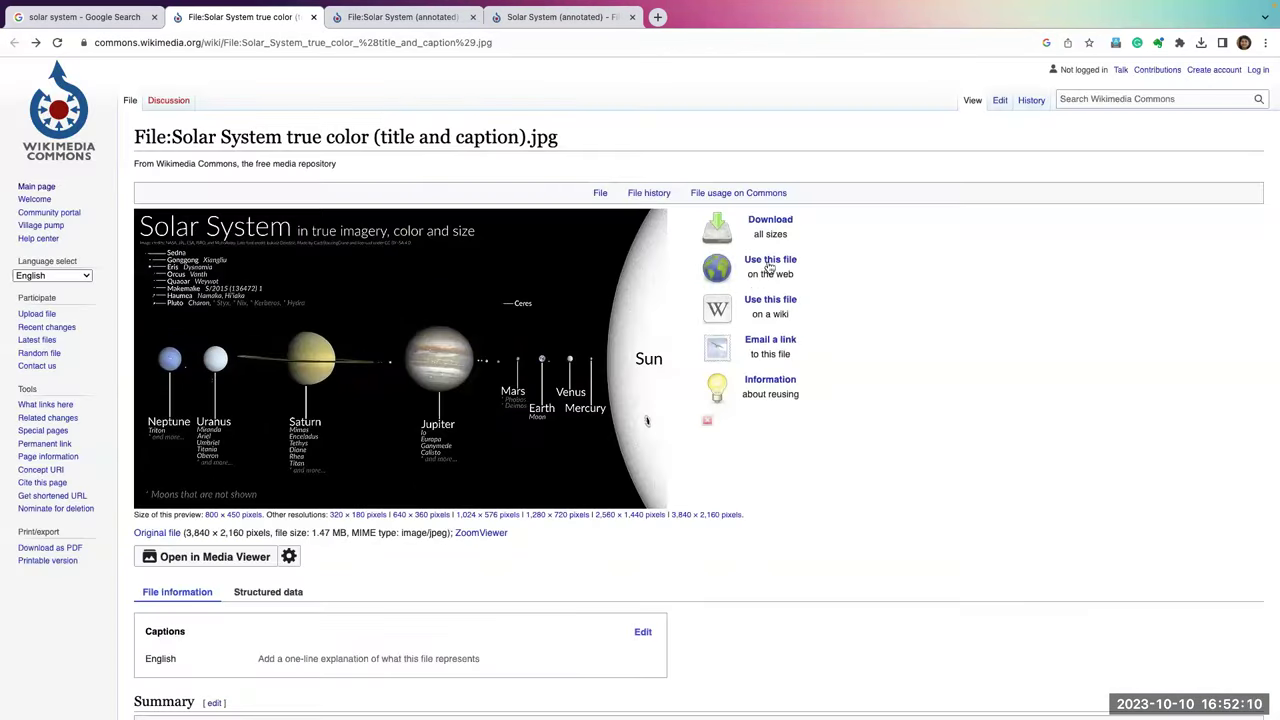
left_click(768, 222)
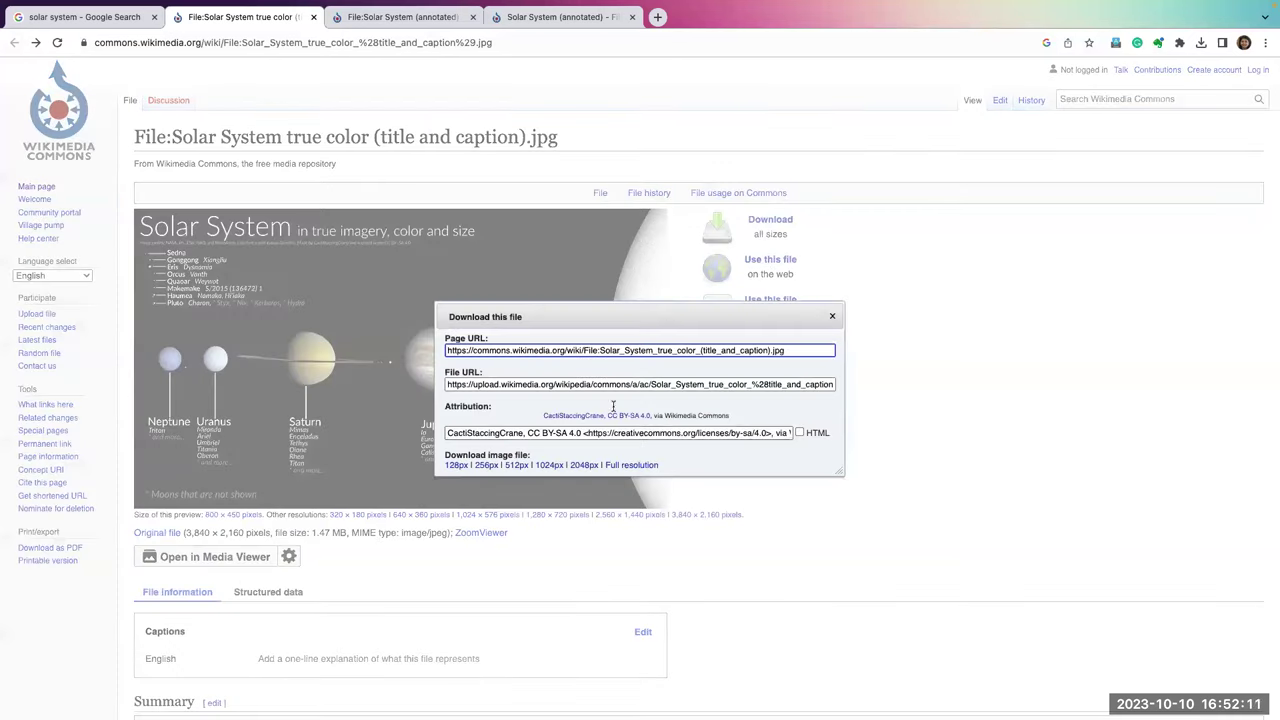
left_click(641, 466)
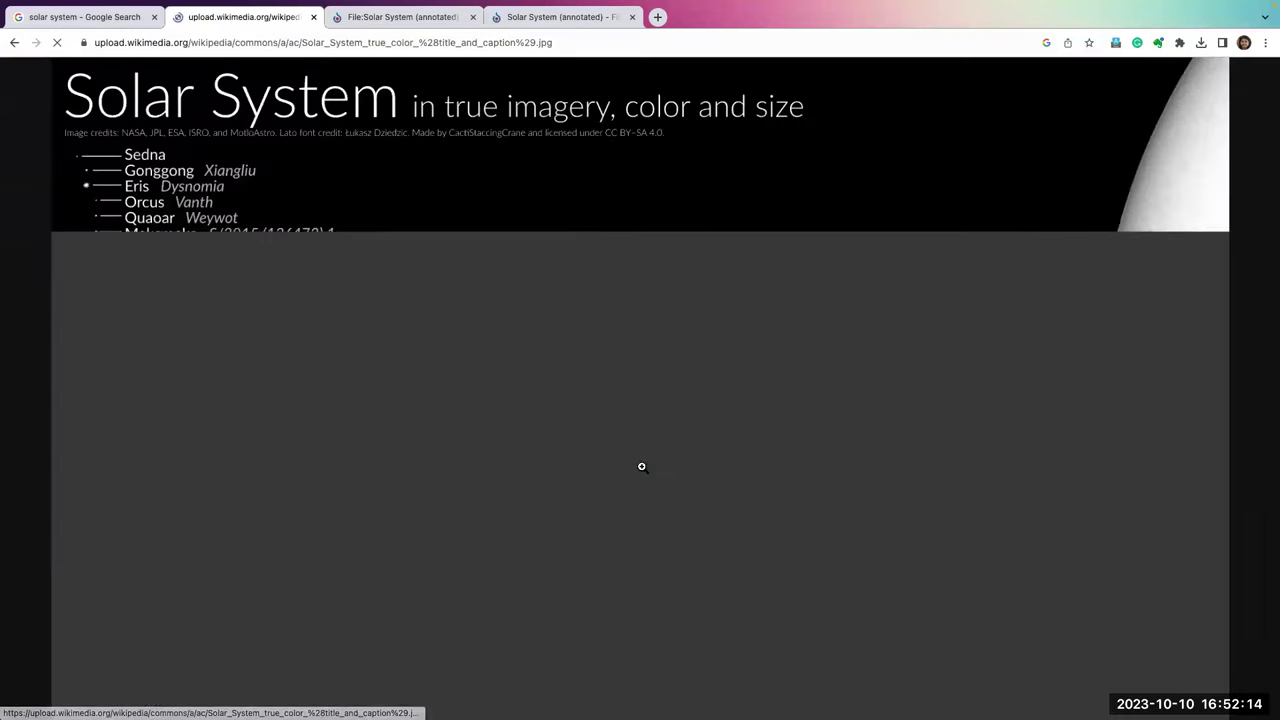
right_click(219, 158)
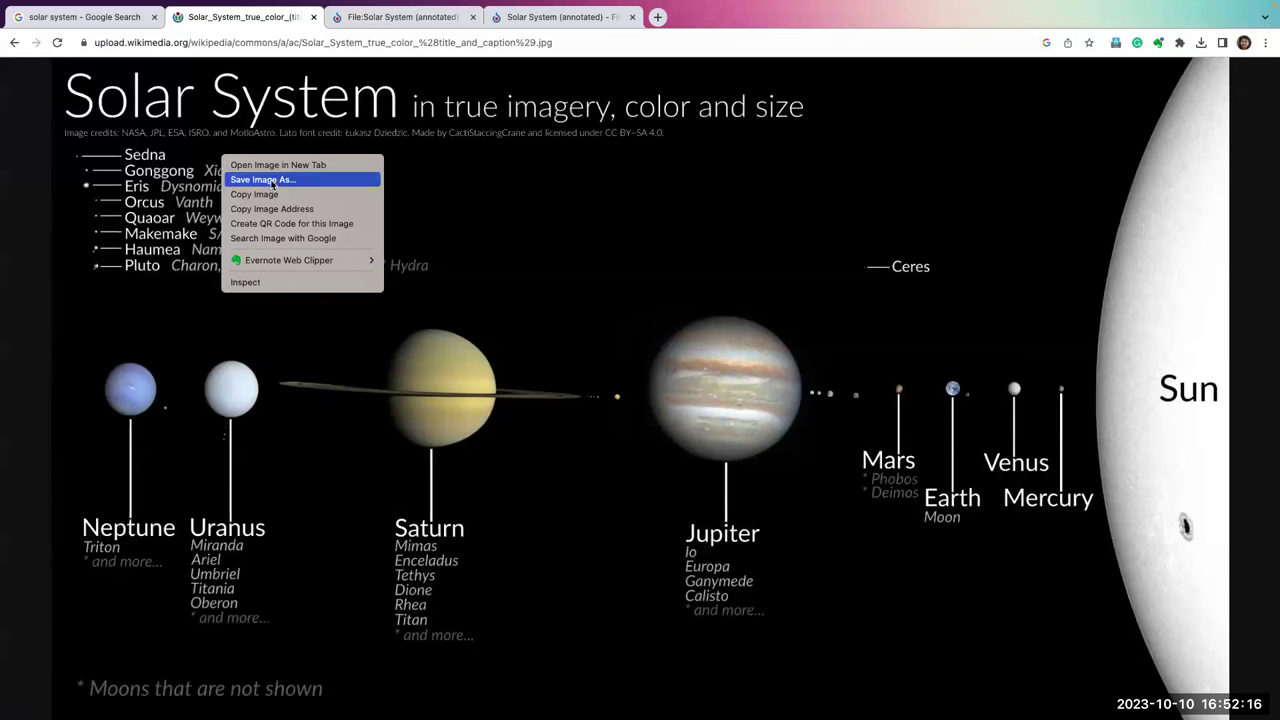
left_click(273, 181)
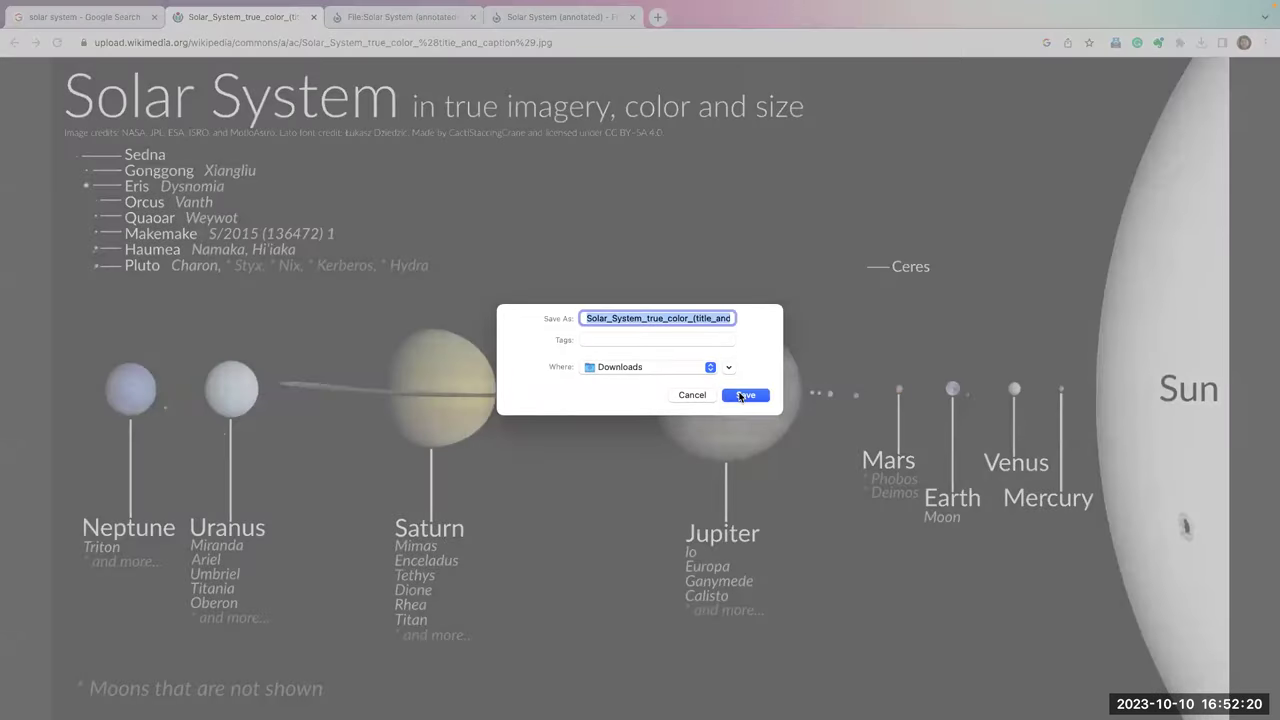
left_click(743, 395)
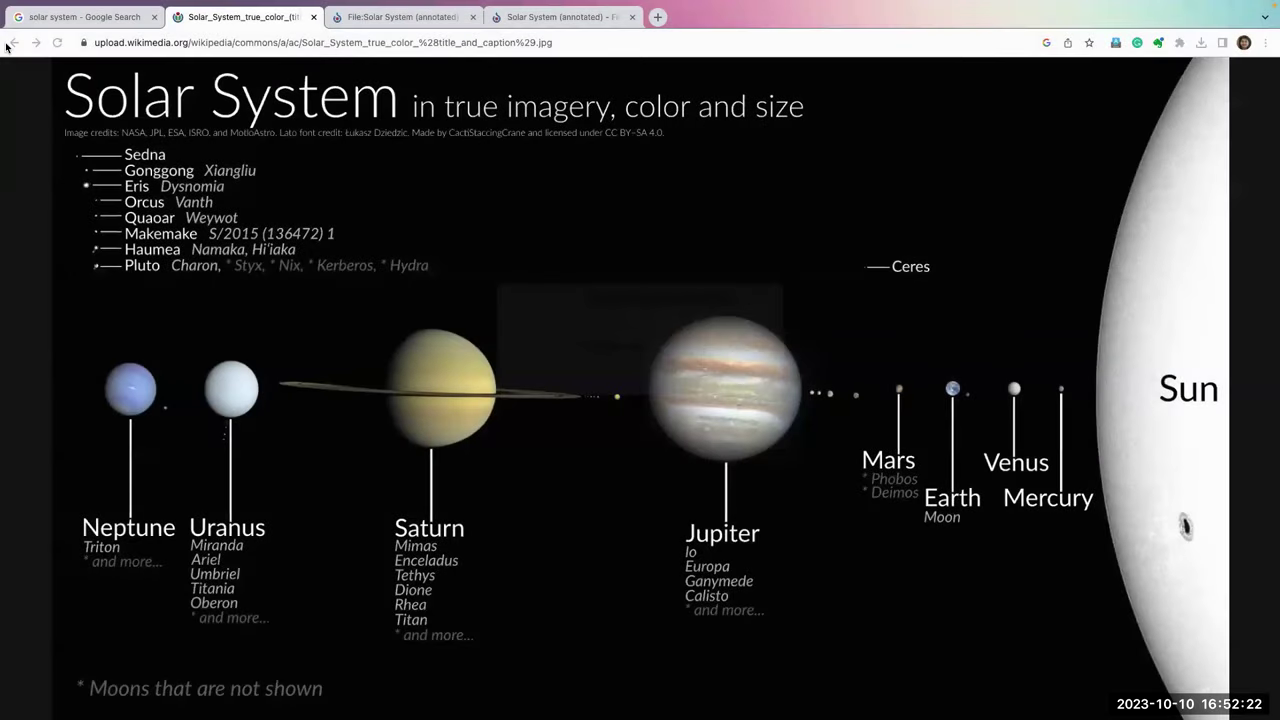
- Select the true-color image's file page address, and highlight the author credit in the Media Viewer details
left_click(12, 43)
left_click(201, 42)
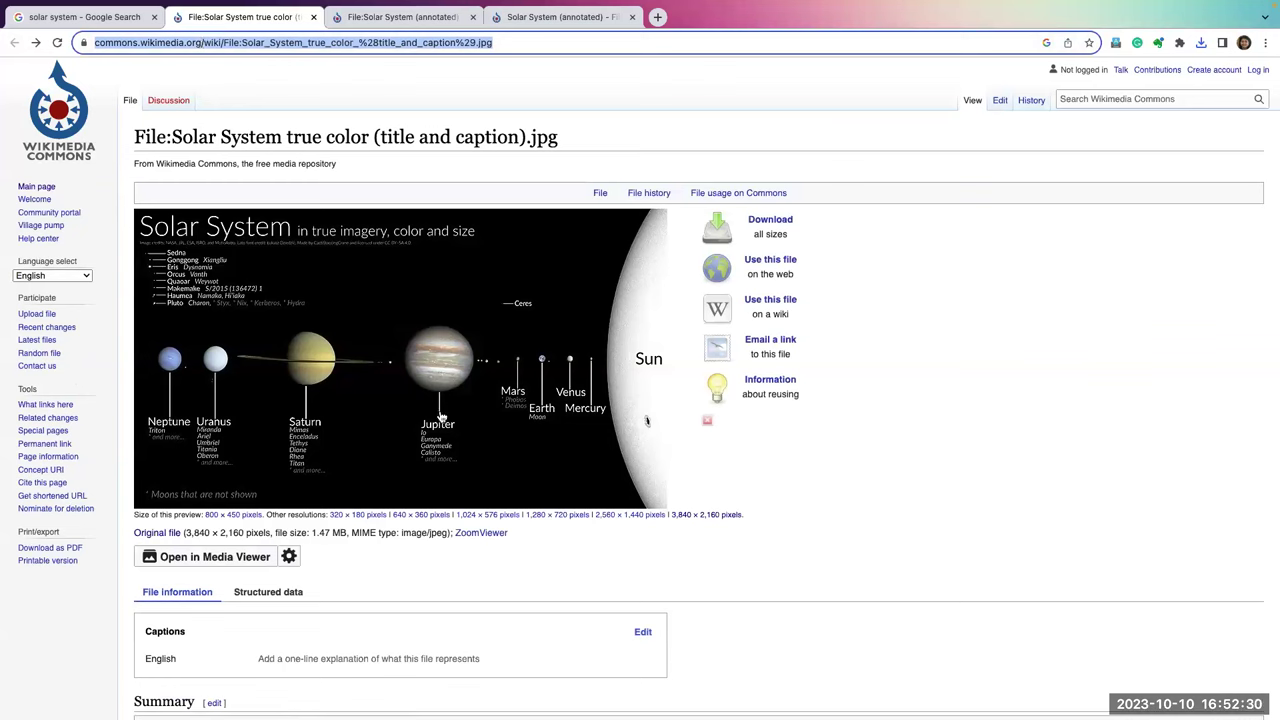
left_click(248, 563)
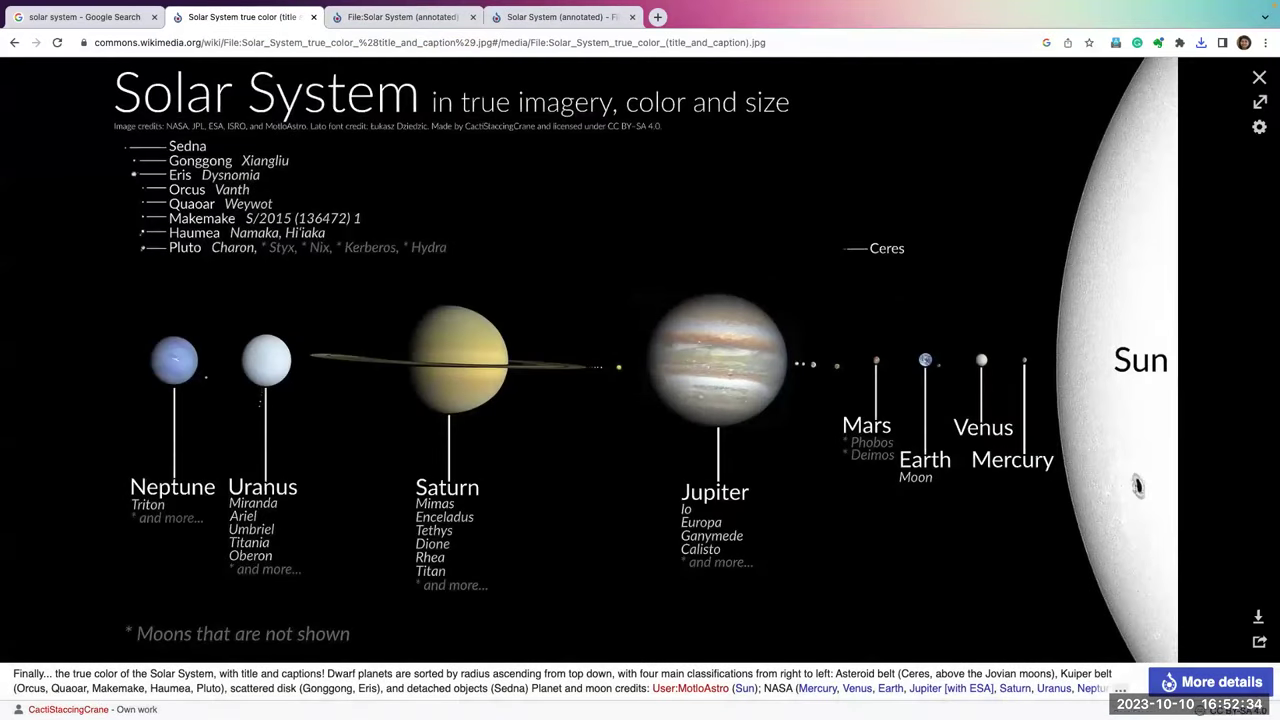
scroll(61, 663, "down", 2)
left_click_drag(61, 658, 28, 656)
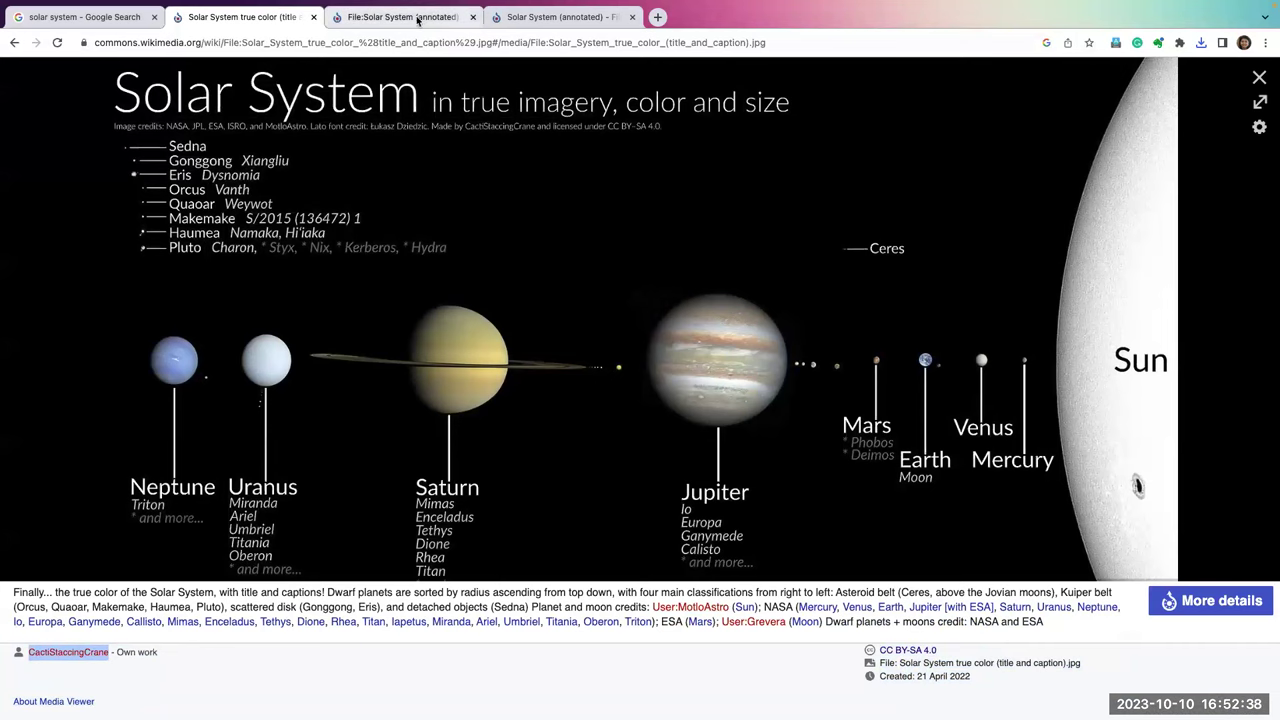
- Open the Lumi home page at app.lumi.education in a new browser tab
left_click(657, 17)
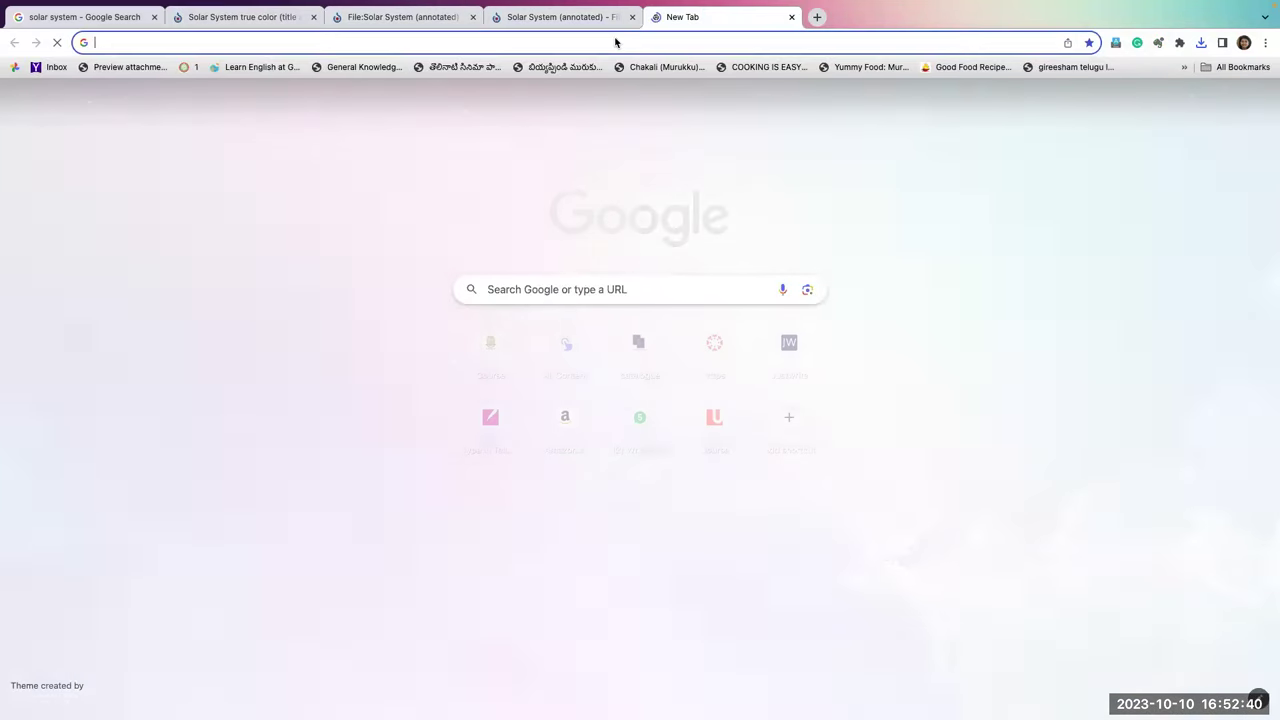
left_click(615, 42)
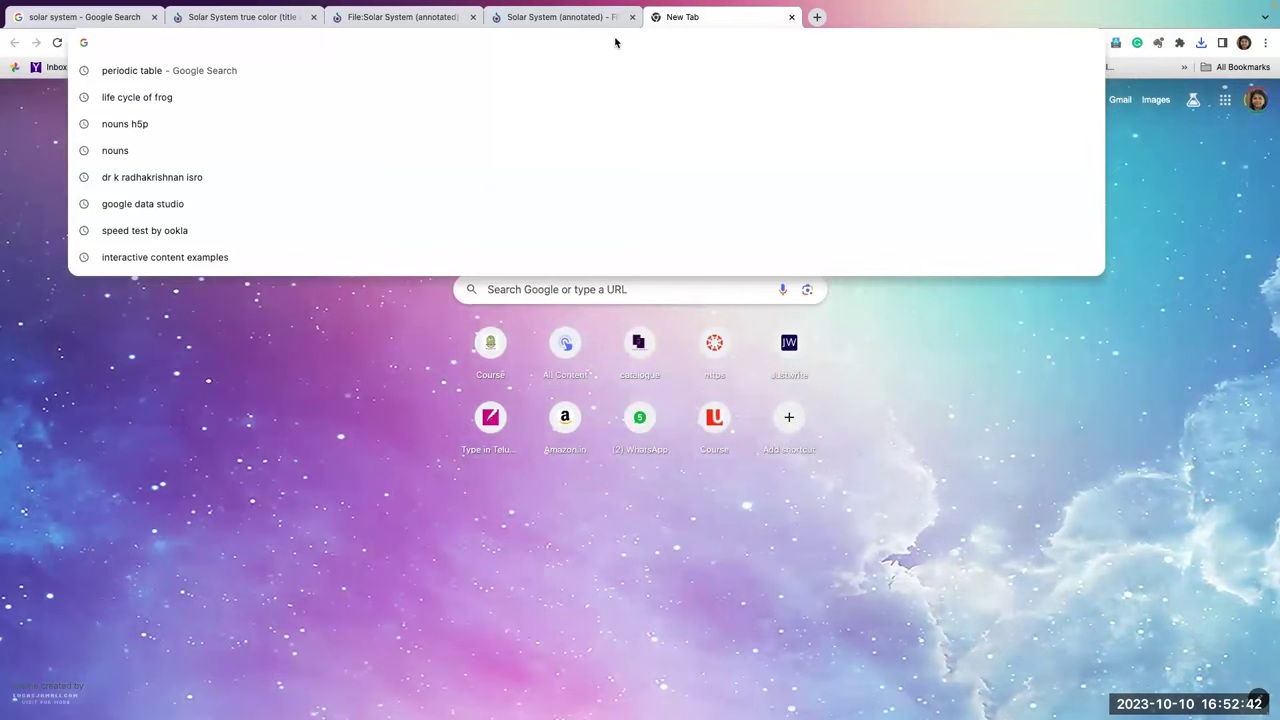
type("lumi.education/#features")
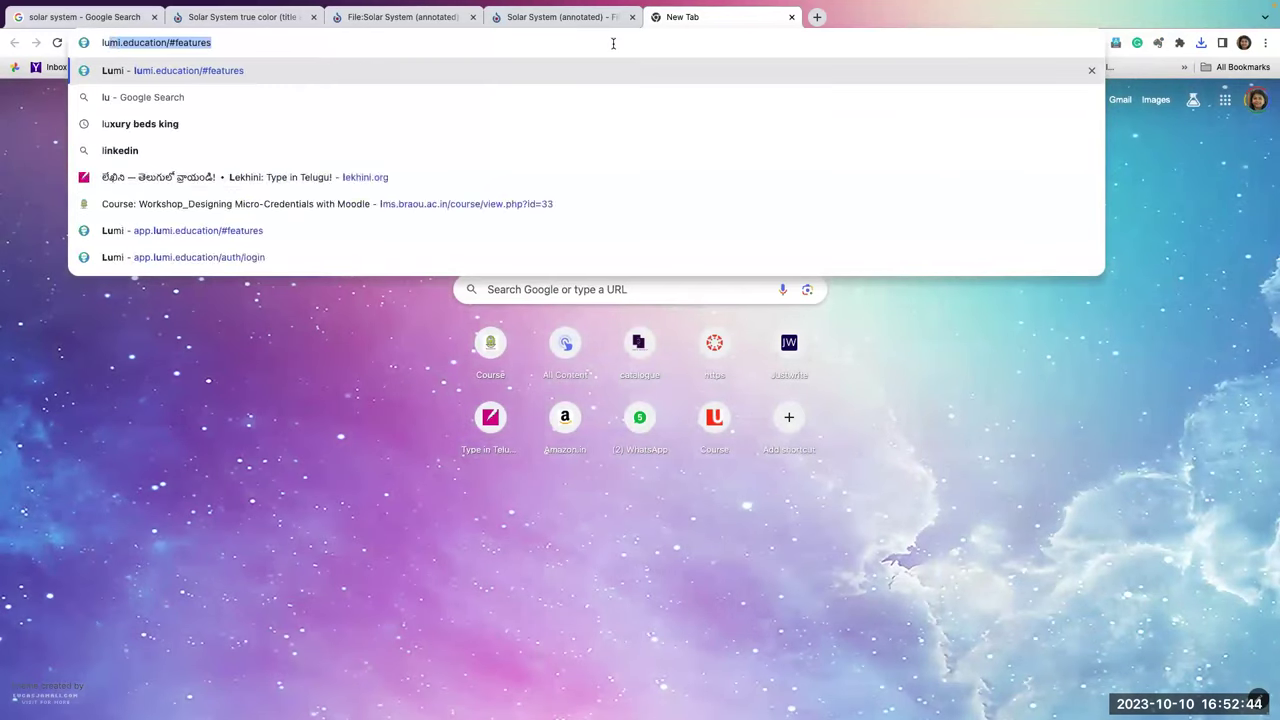
key("Return")
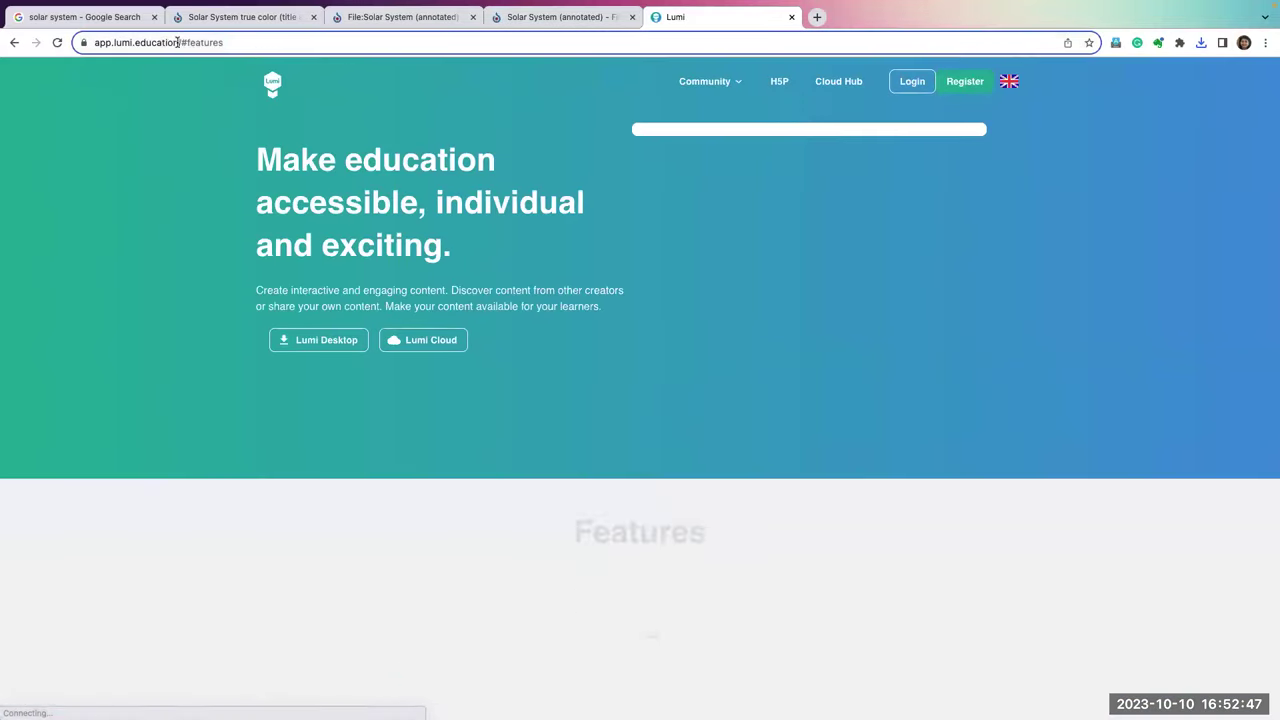
left_click_drag(177, 42, 257, 51)
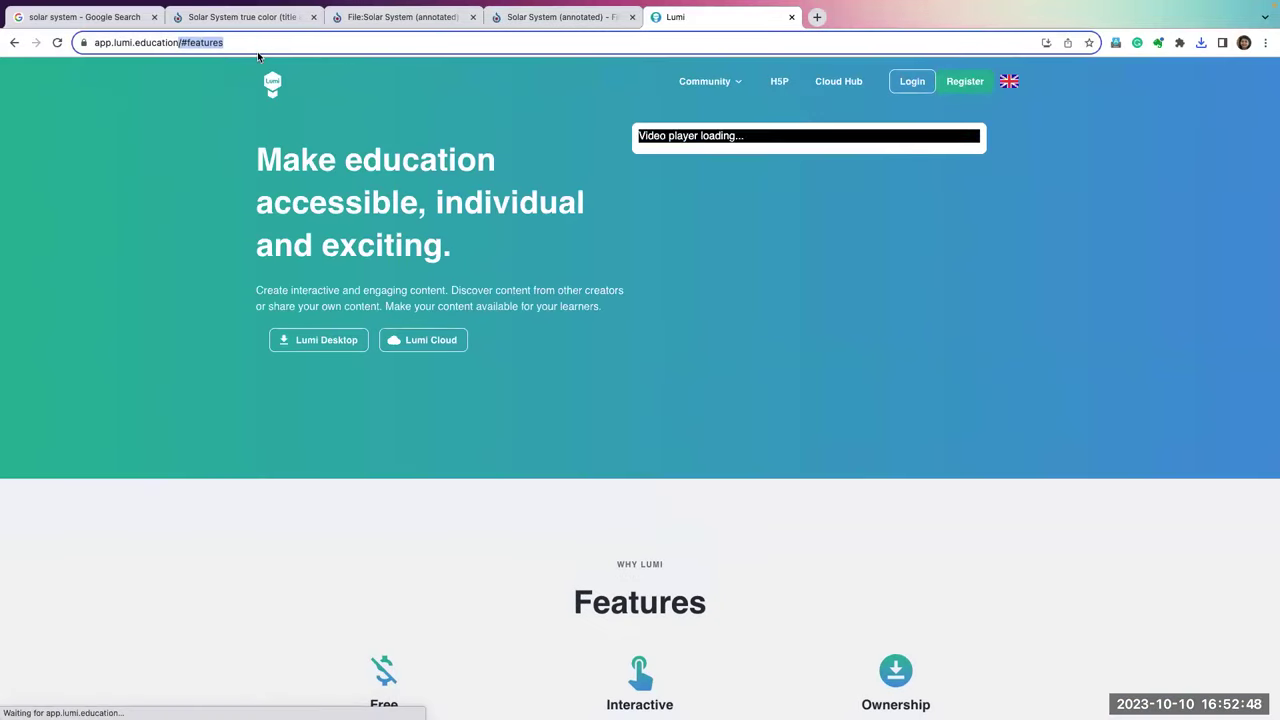
key("BackSpace")
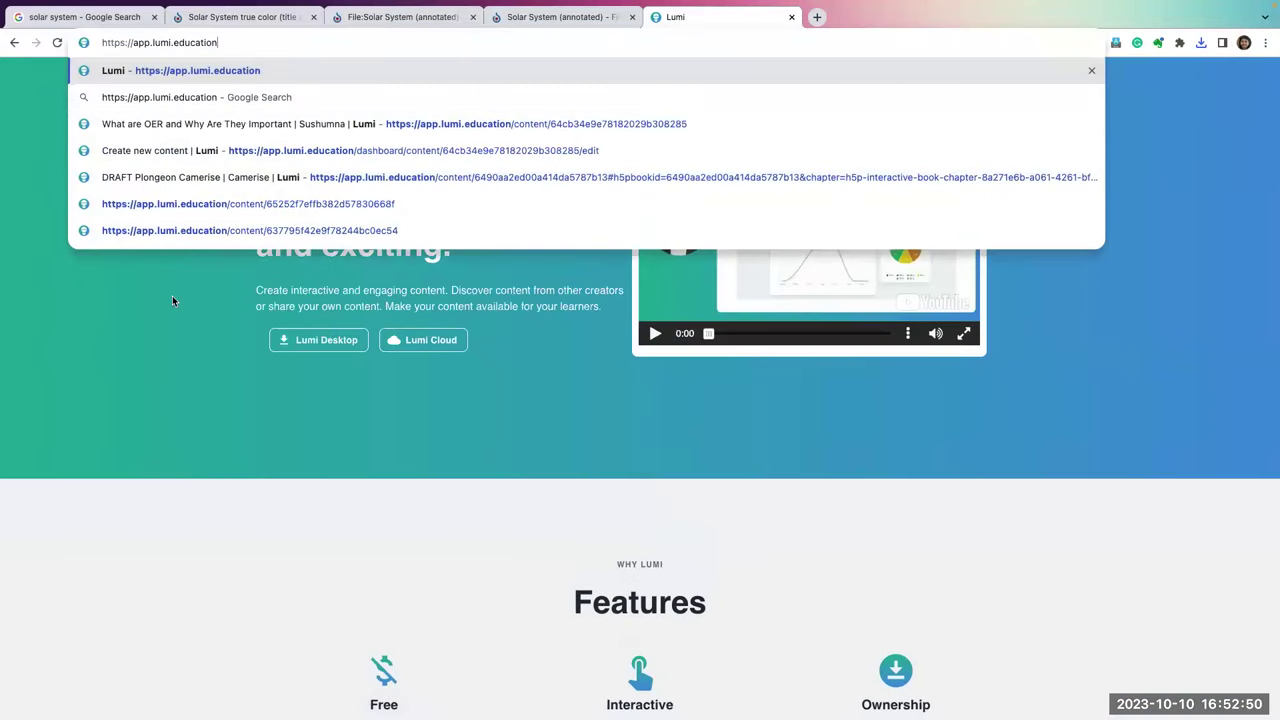
key("Return")
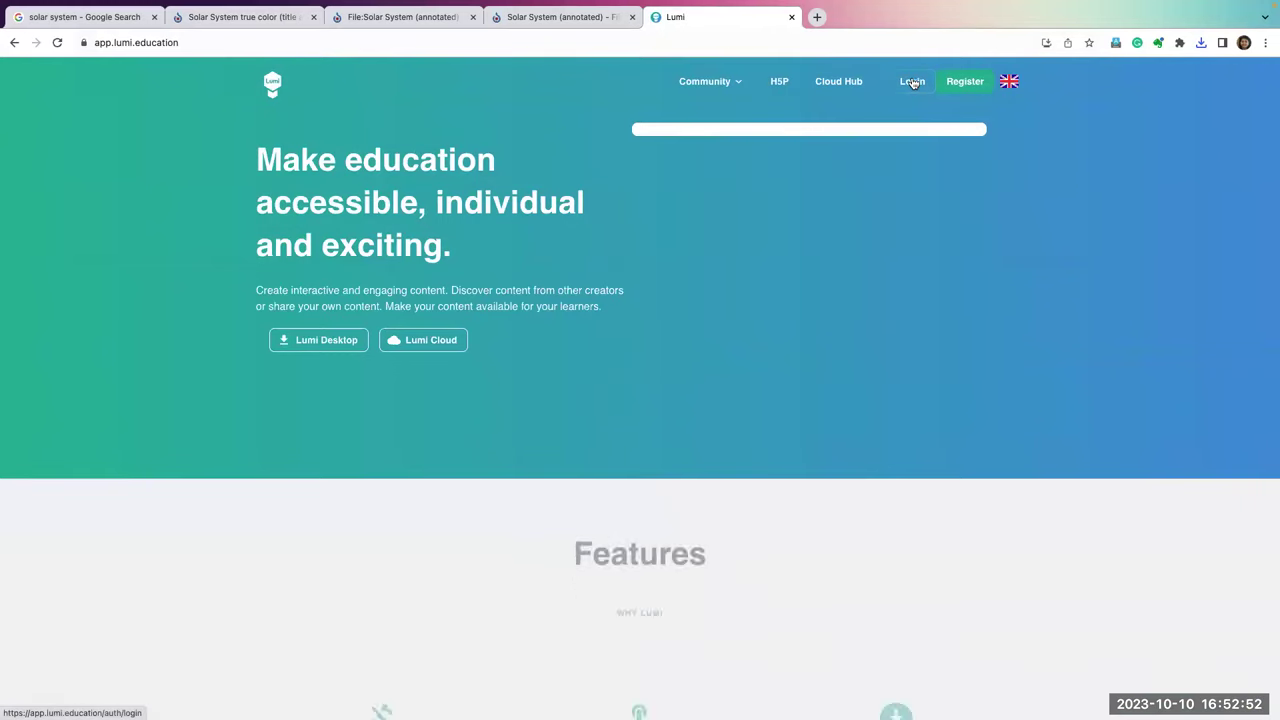
- Log in to Lumi and start new content of the Image Hotspots type, searching the content types for "Image"
left_click(912, 81)
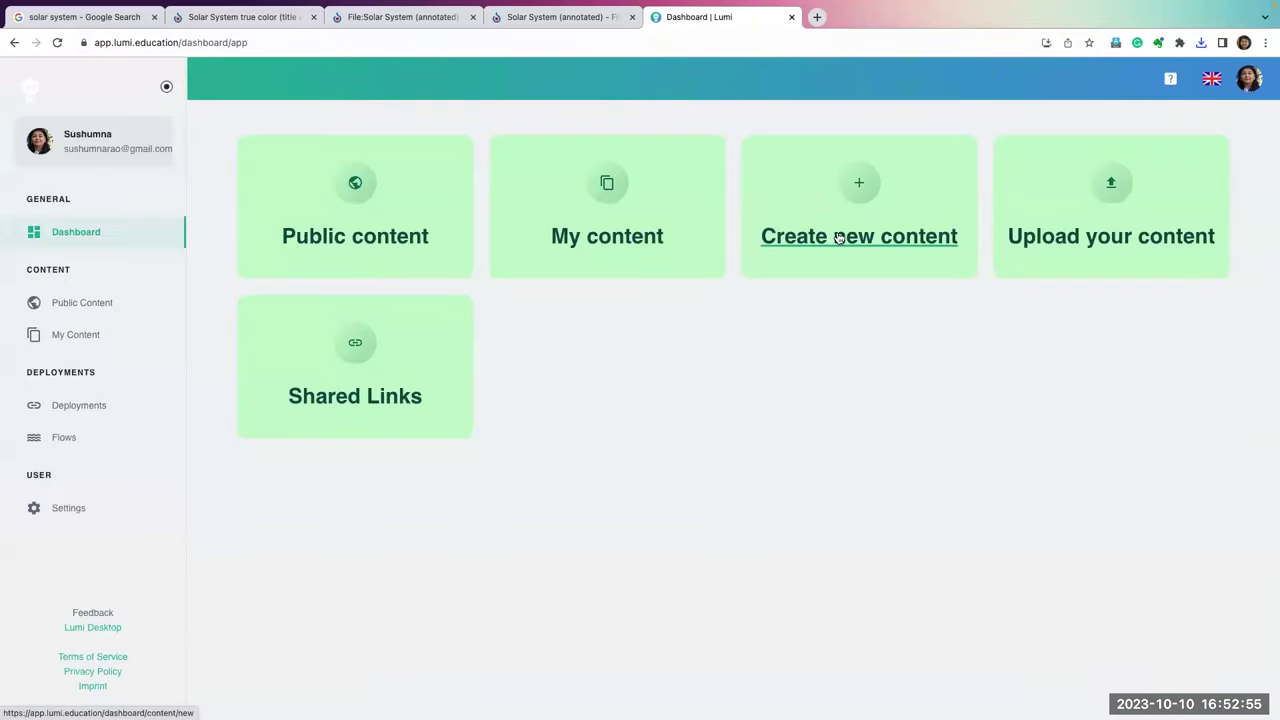
left_click(839, 237)
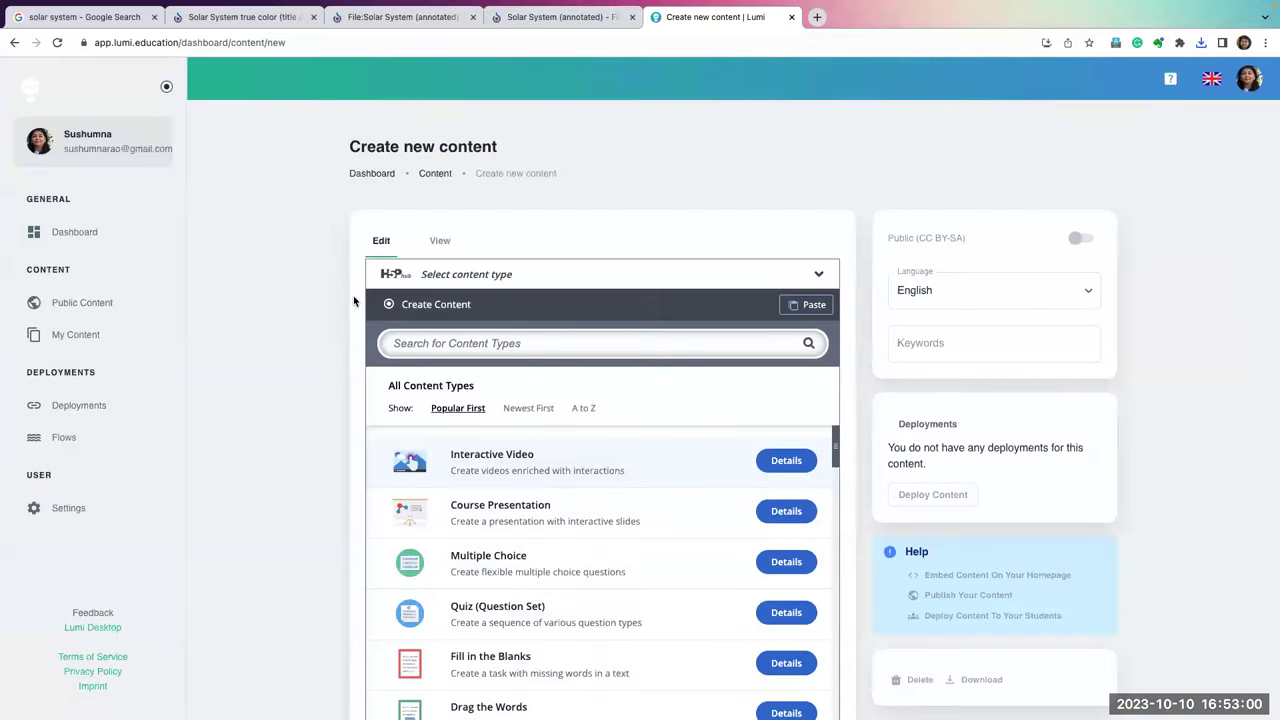
left_click(464, 342)
type("Image")
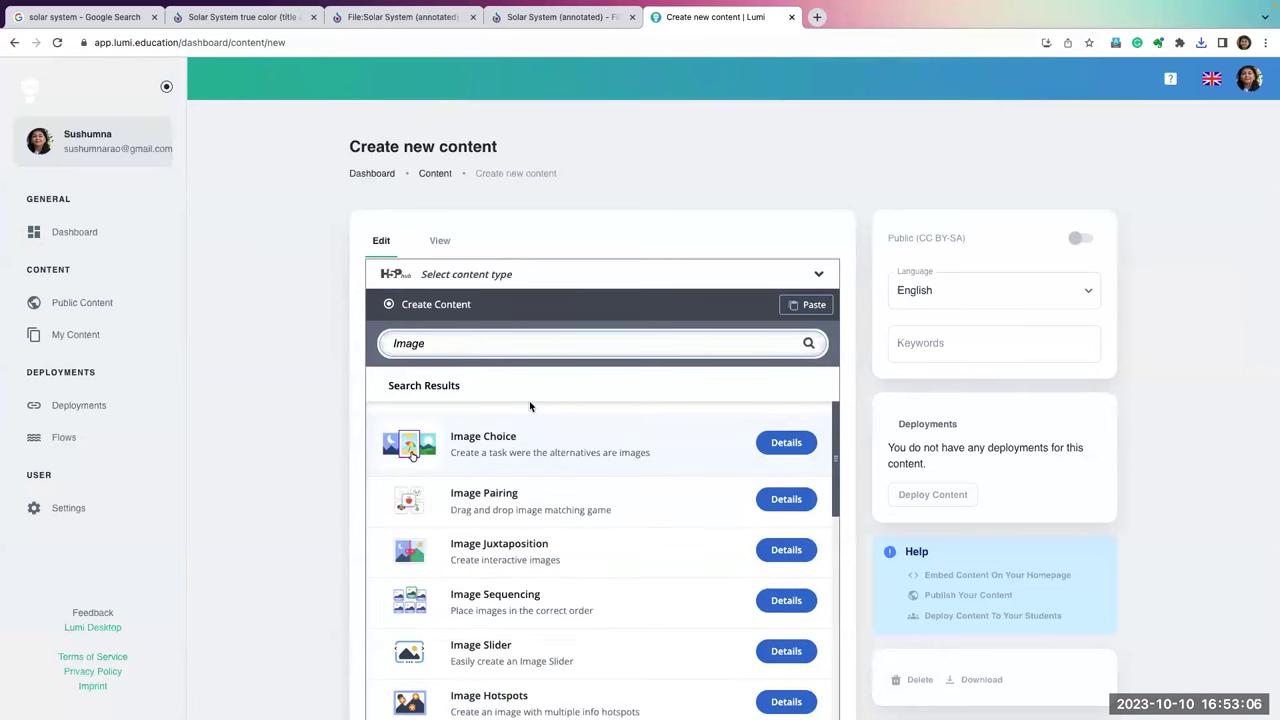
scroll(557, 582, "down", 2)
scroll(557, 582, "down", 1)
left_click(786, 524)
left_click(803, 647)
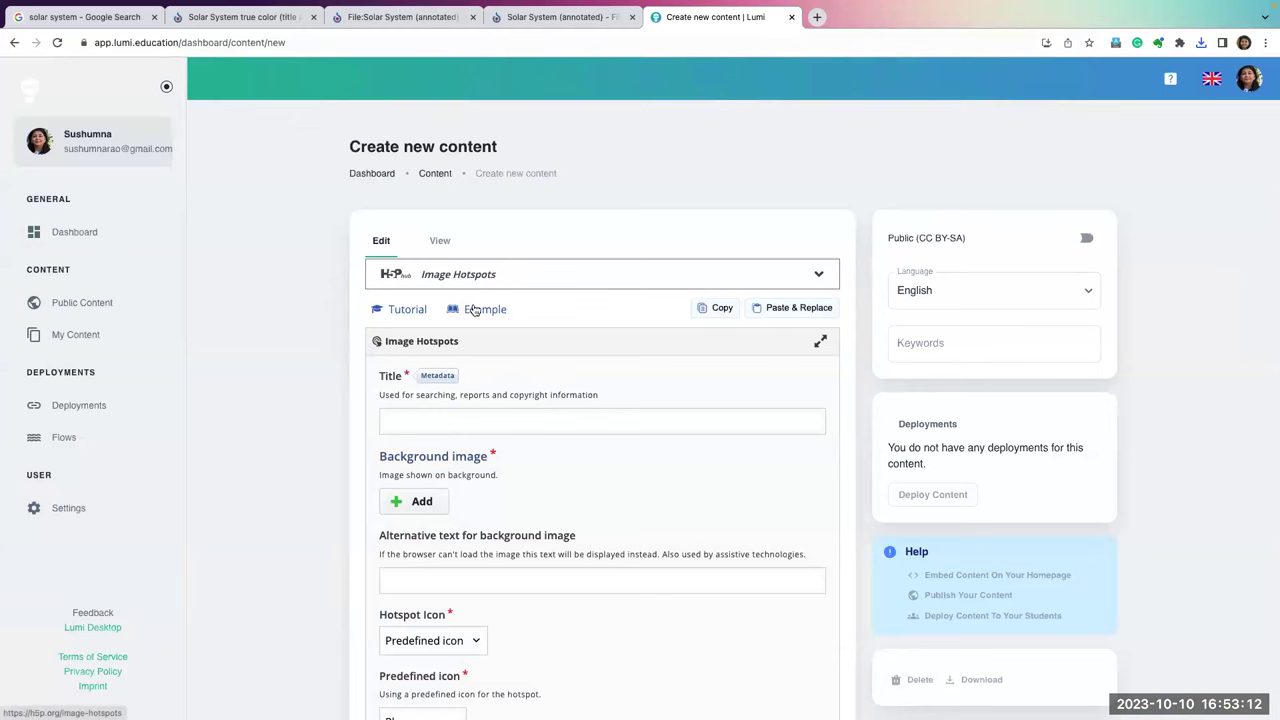
- Title the activity "Solar System" and upload the true-color solar system JPG from the Downloads folder as the background image
left_click(422, 419)
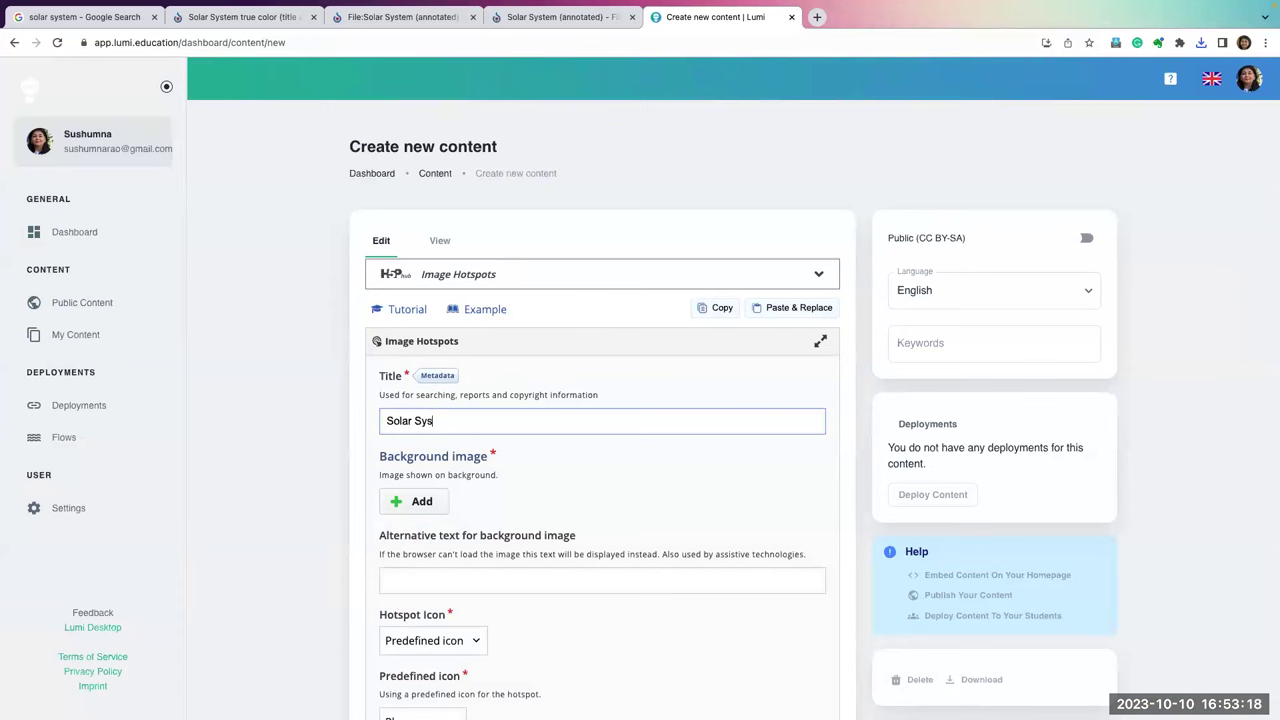
scroll(571, 423, "down", 2)
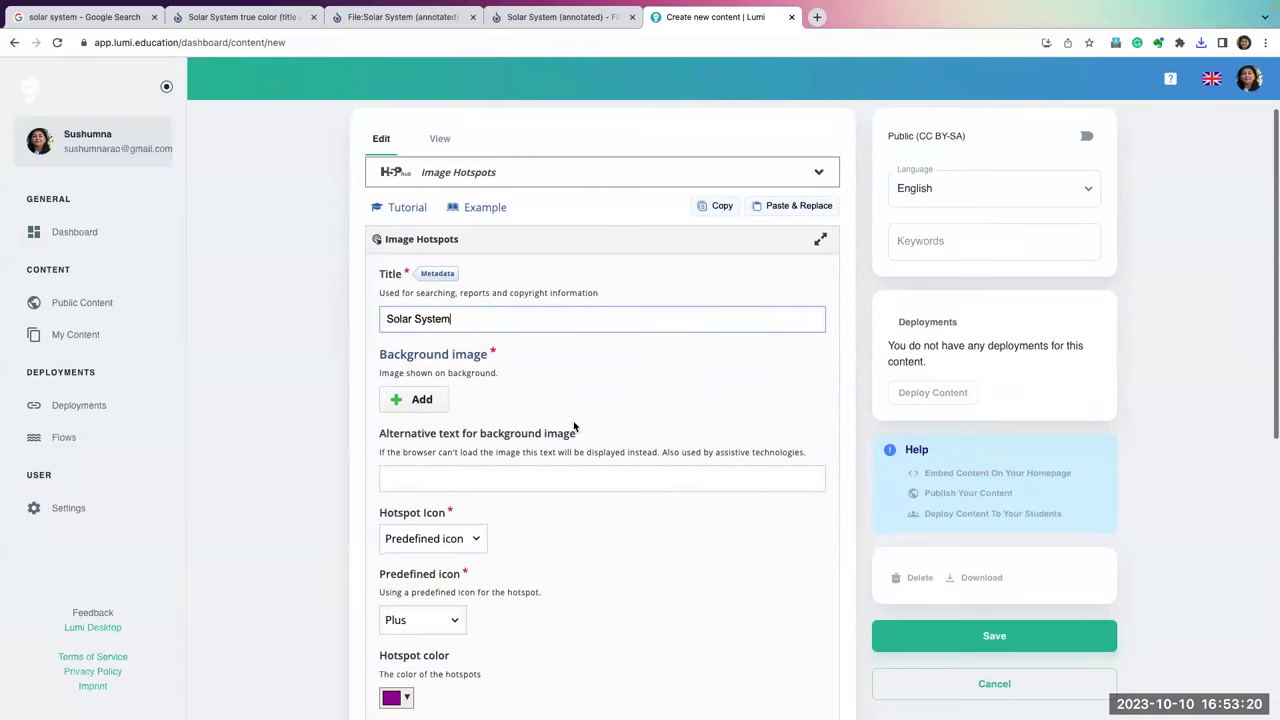
left_click(422, 399)
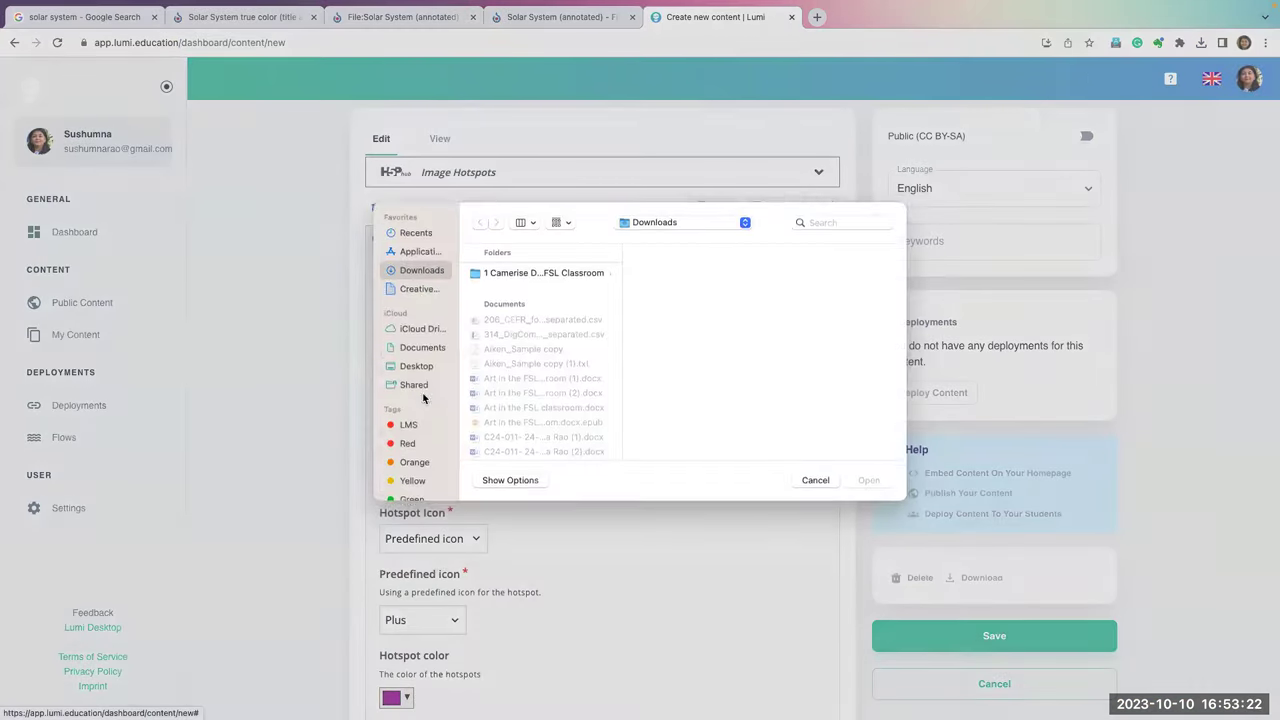
scroll(527, 435, "down", 10)
scroll(527, 435, "up", 5)
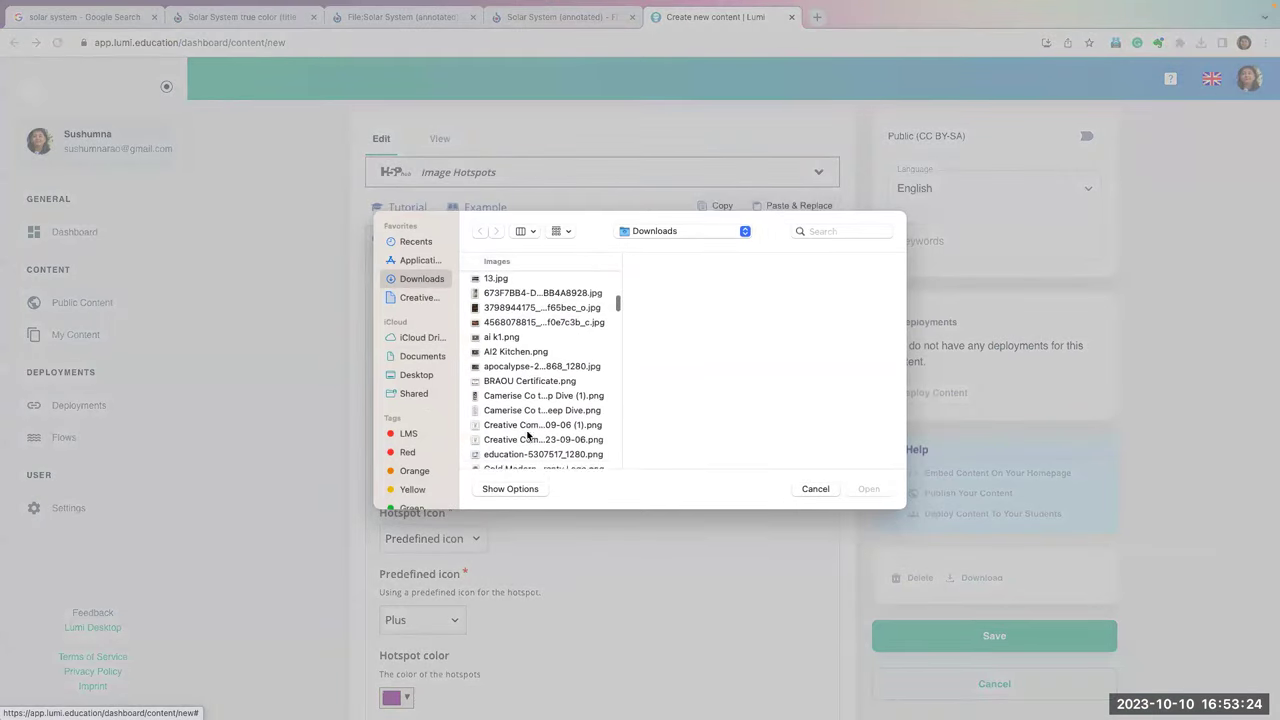
scroll(527, 435, "down", 10)
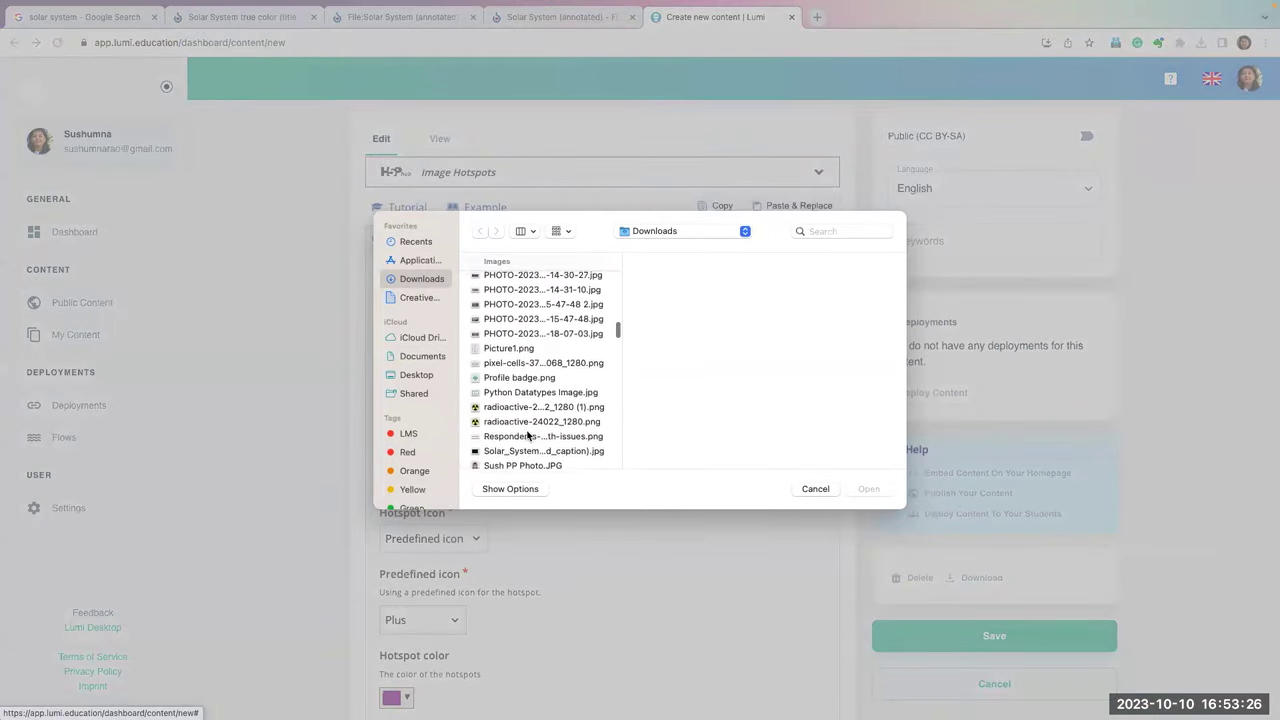
scroll(527, 435, "down", 3)
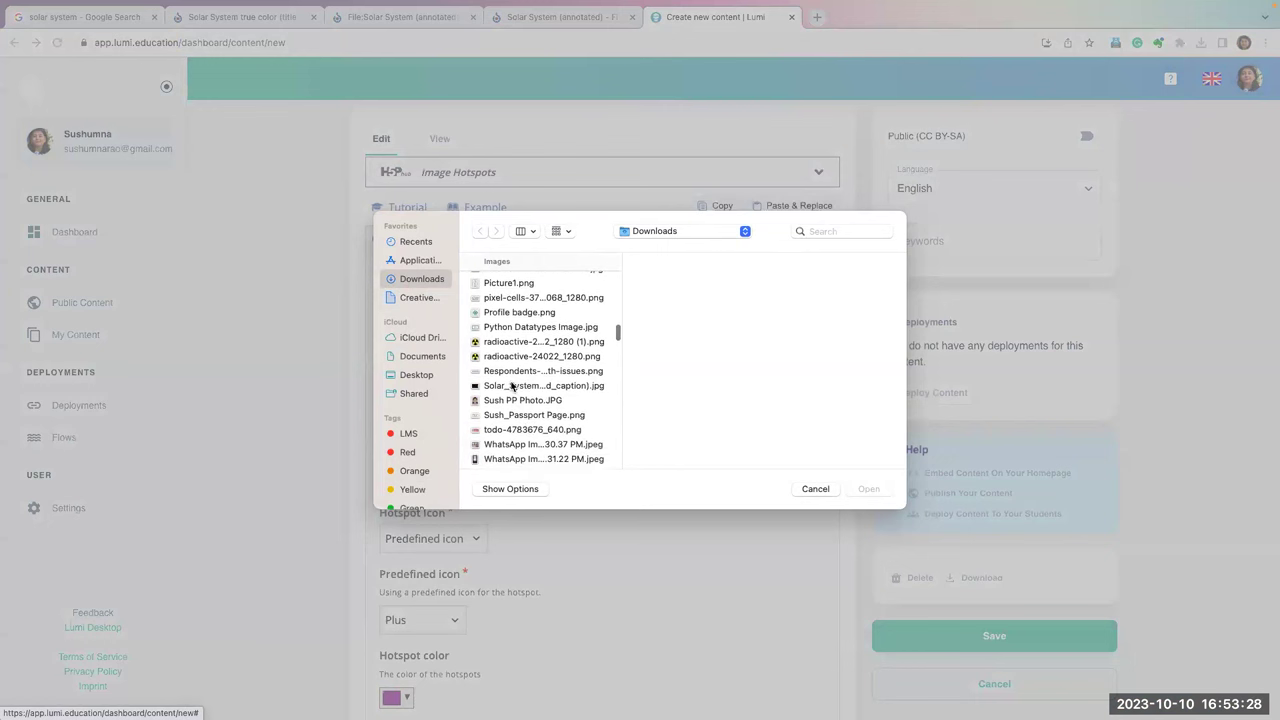
double_click(510, 387)
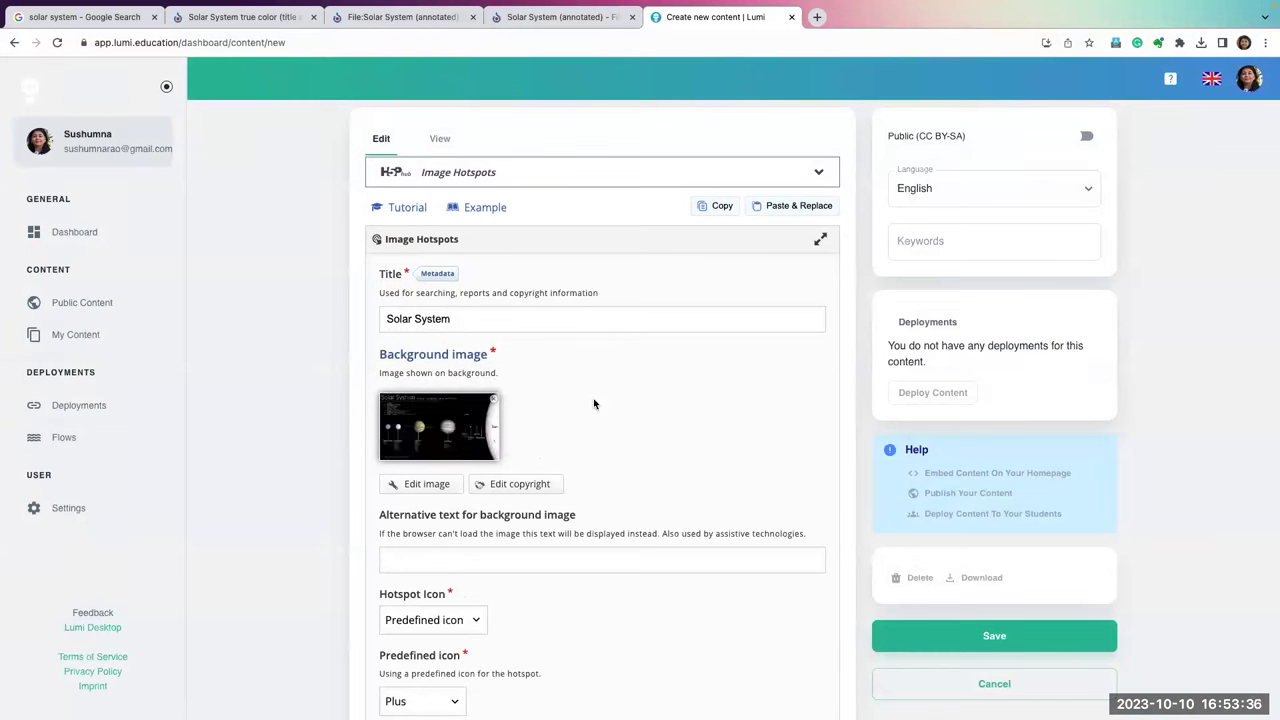
- Open the background image's copyright details and enter the image creator's username as the author
left_click(507, 489)
left_click(480, 469)
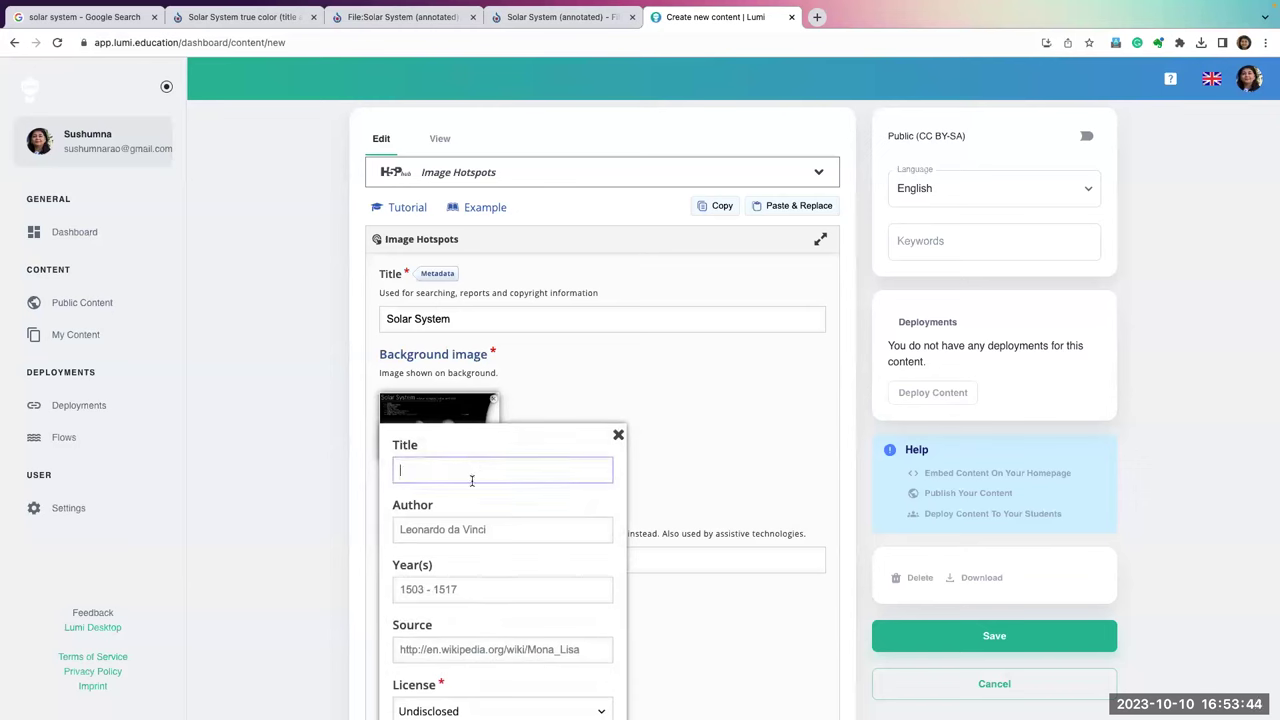
left_click(448, 529)
type("CactiStackingCrane")
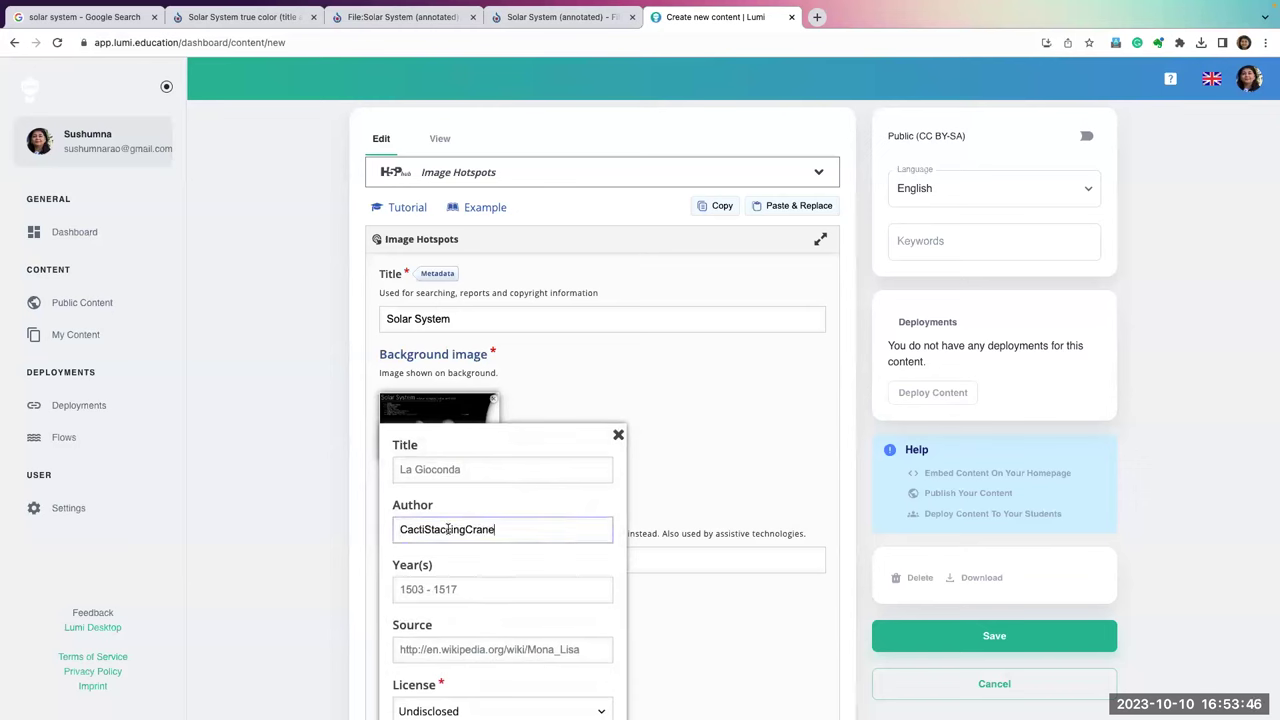
- Locate the true-color image among the Wikimedia Commons tabs and close both annotated Solar System tabs
left_click(560, 16)
left_click(400, 16)
left_click(340, 42)
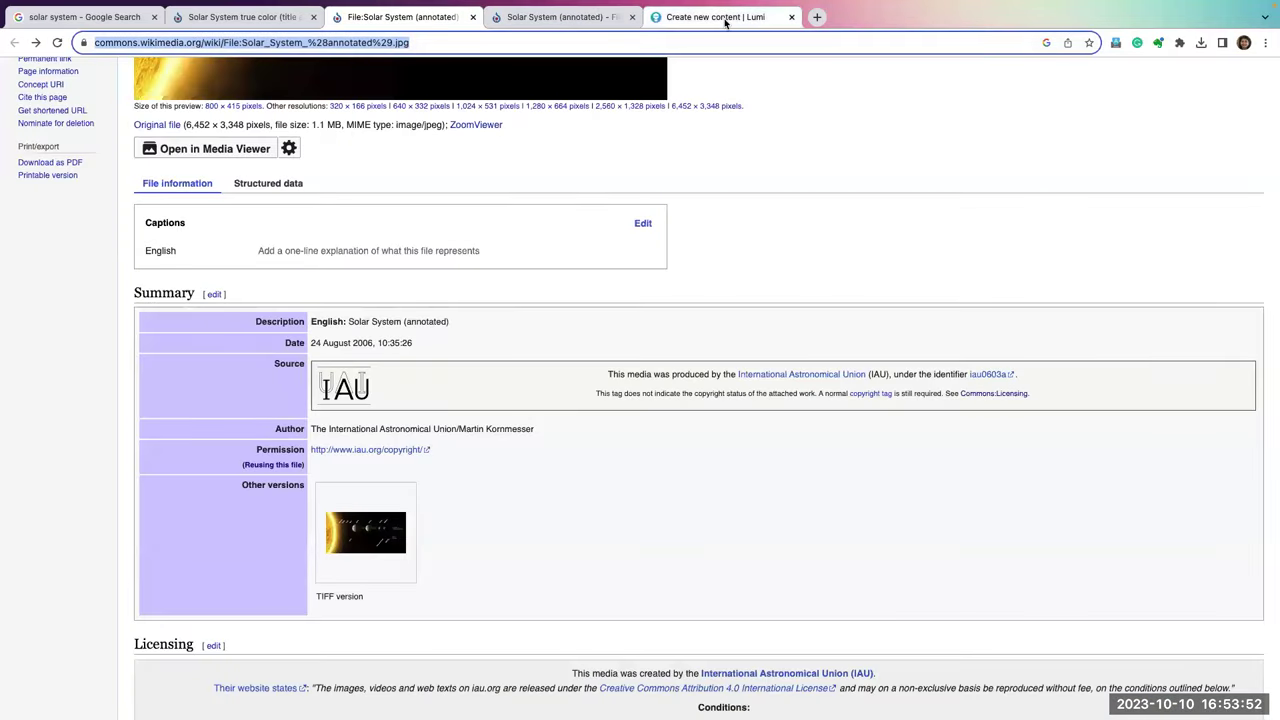
scroll(531, 208, "up", 3)
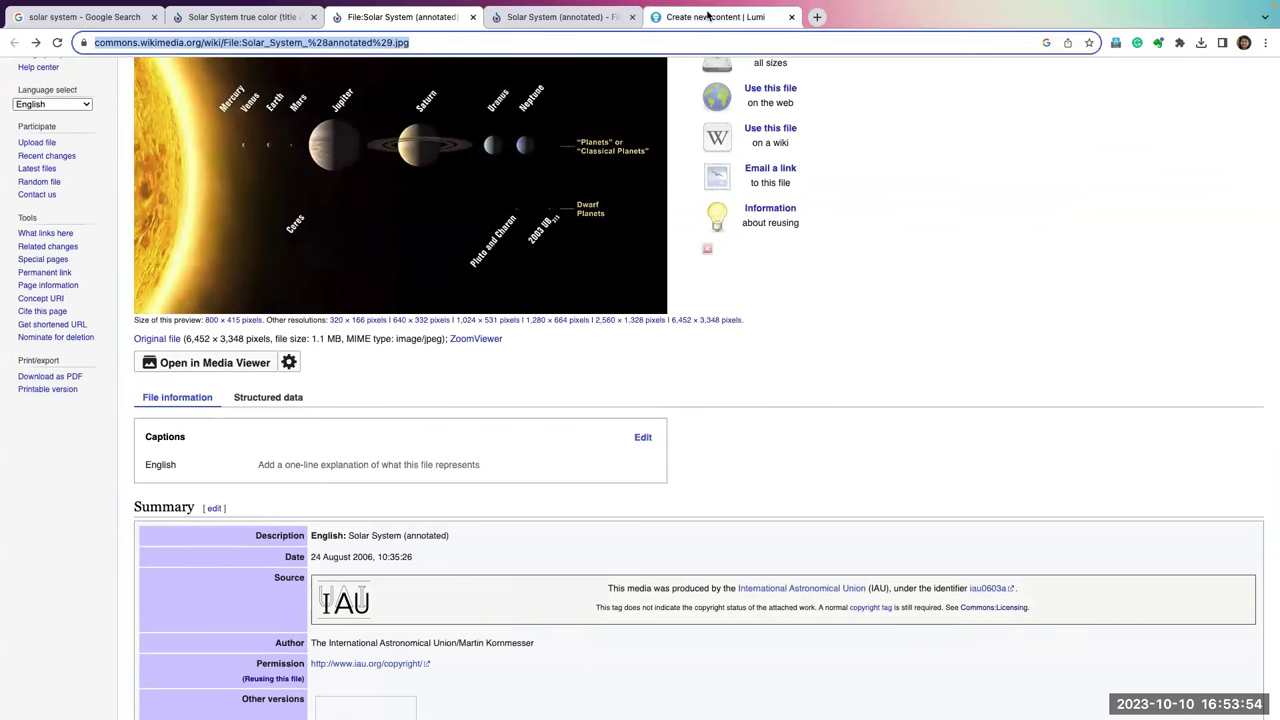
left_click(224, 16)
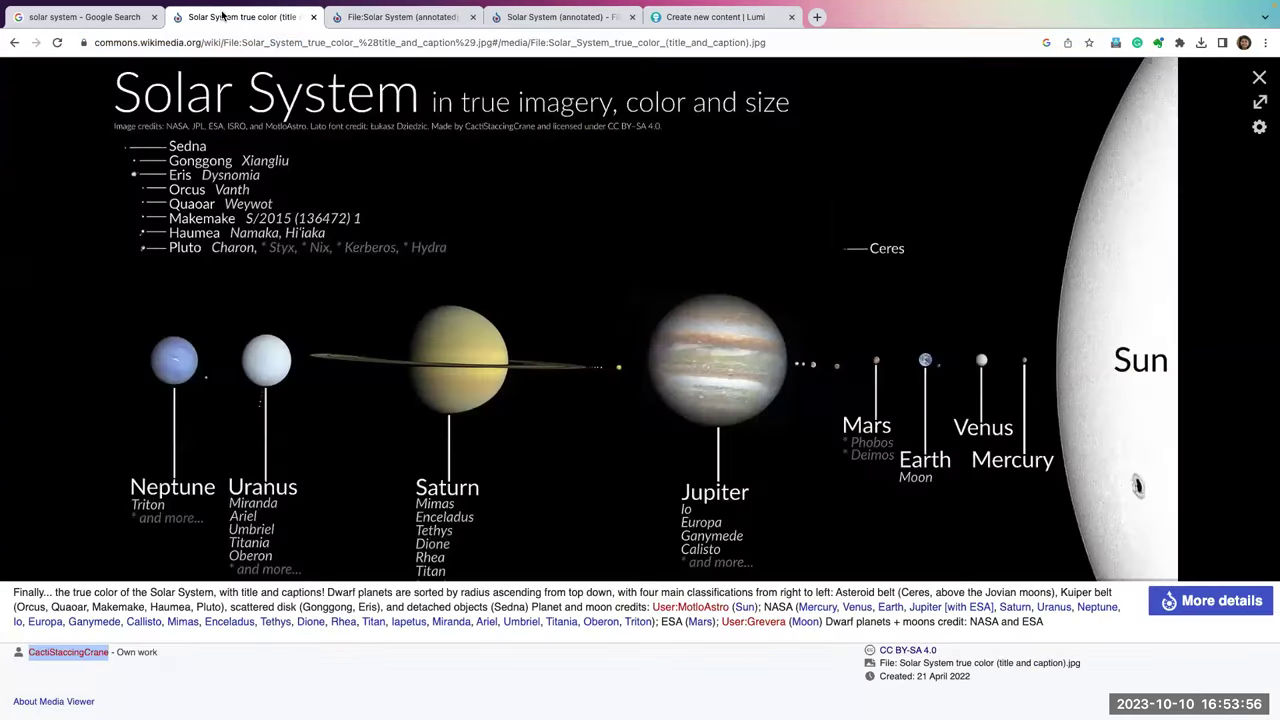
left_click(235, 45)
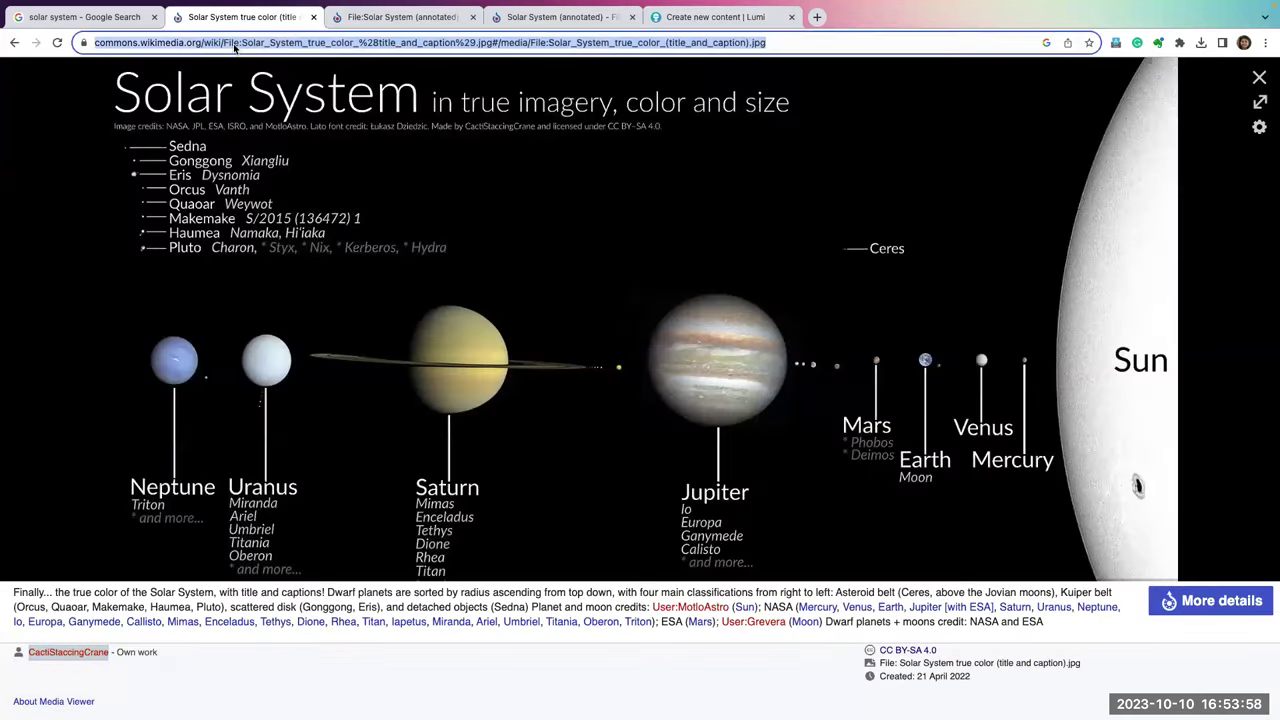
left_click(379, 24)
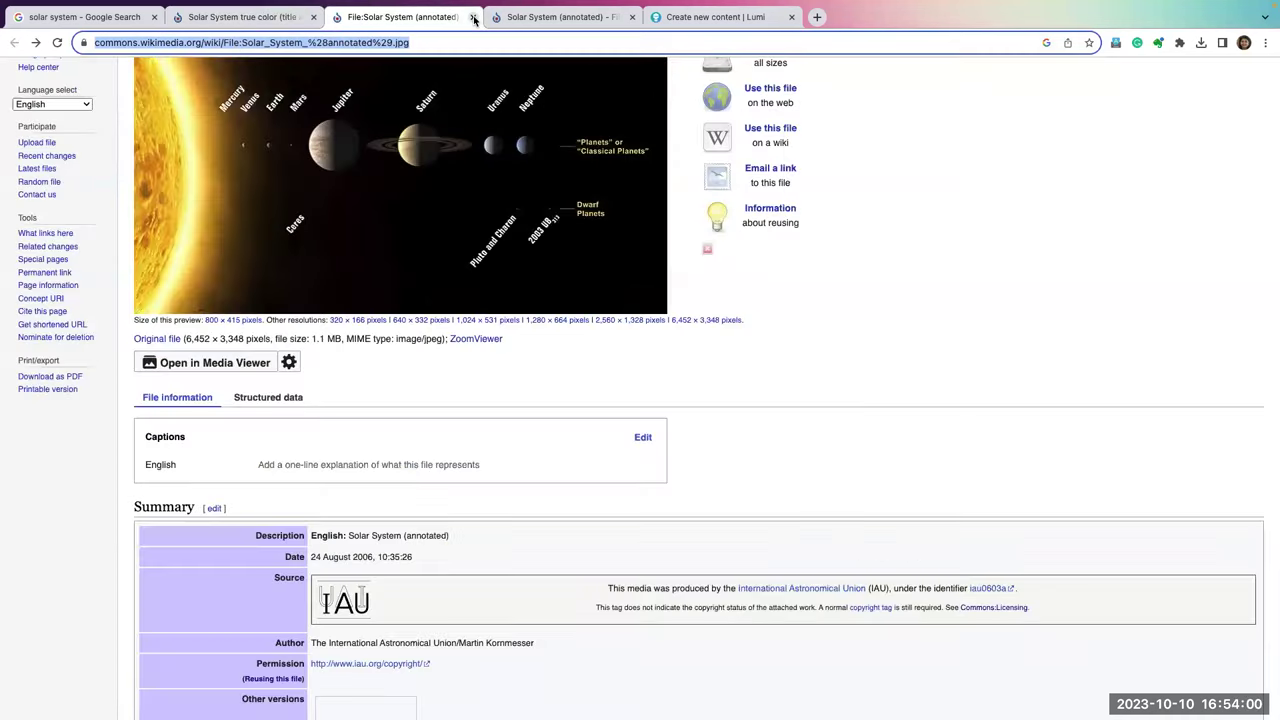
left_click(473, 17)
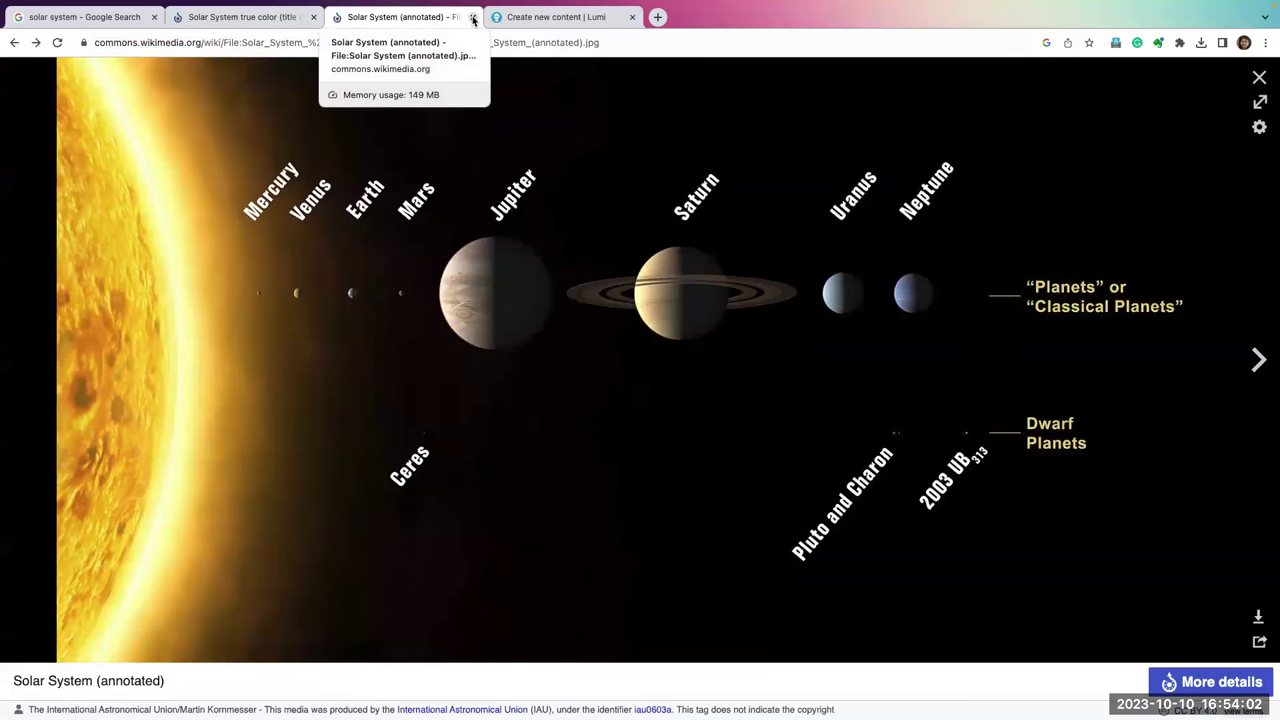
left_click(473, 17)
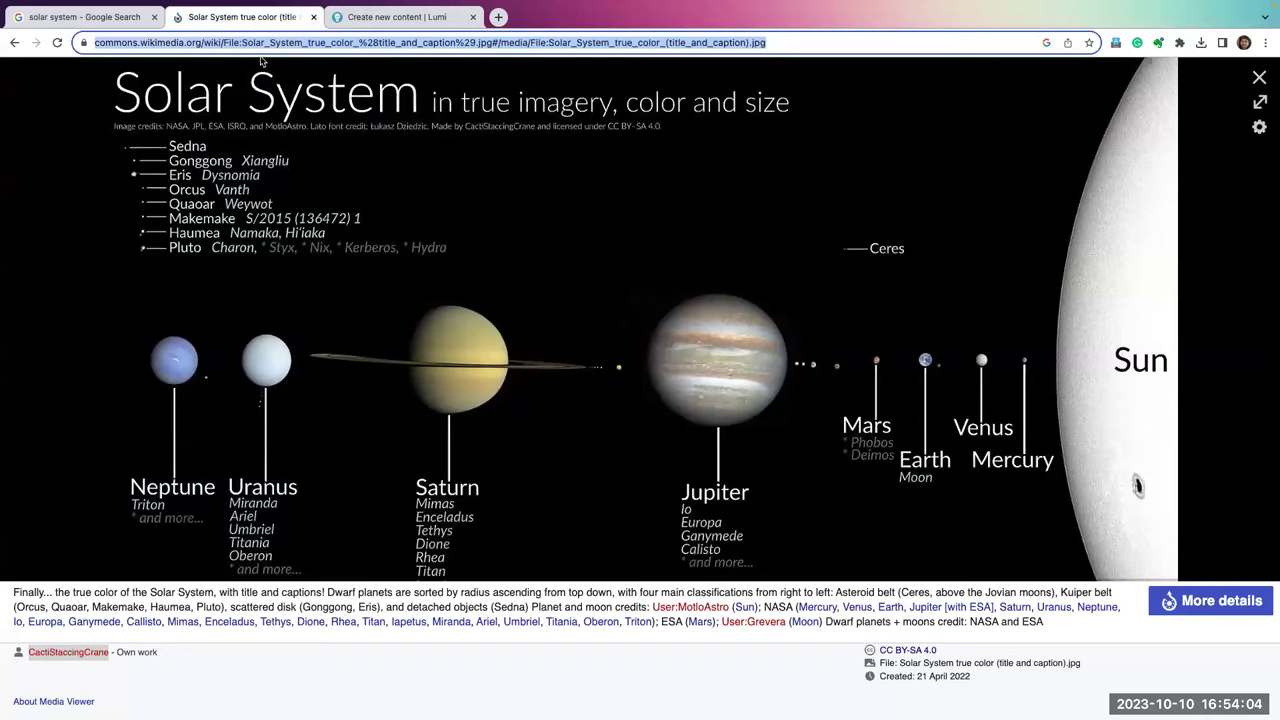
- Return from Media Viewer to the true-color image's file page and copy its address into the background image's copyright source in Lumi
left_click(258, 46)
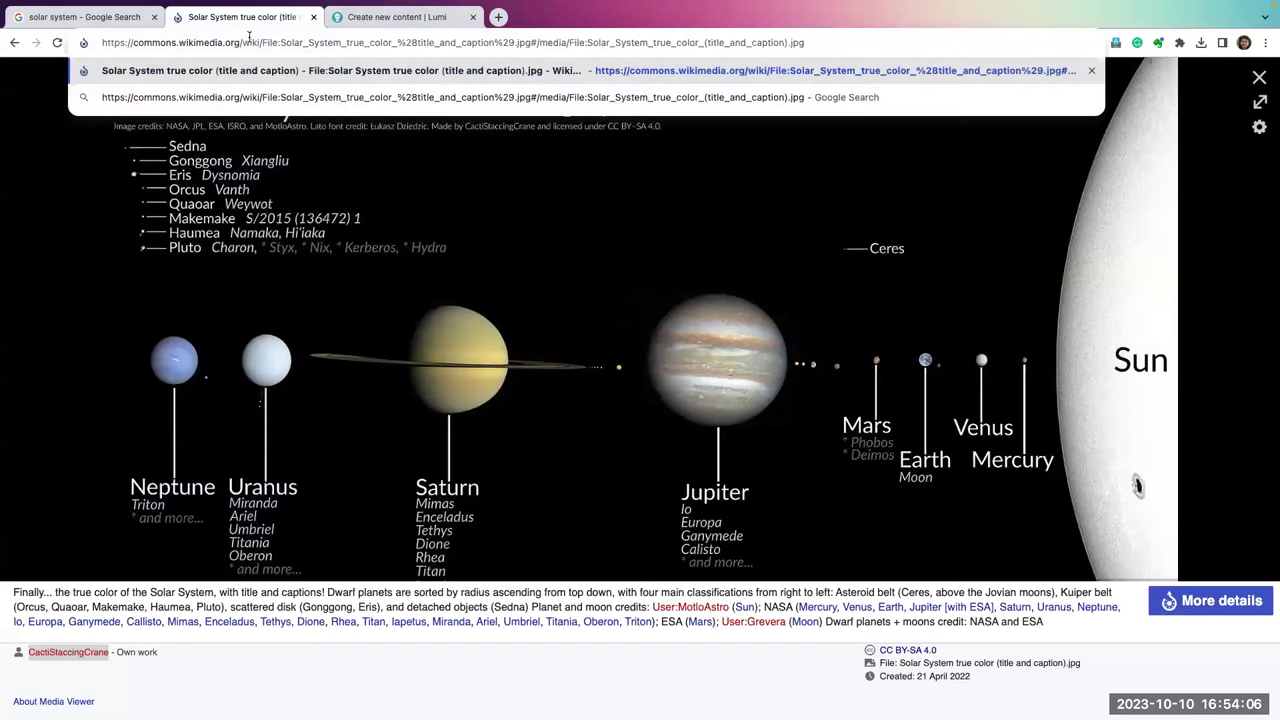
triple_click(248, 40)
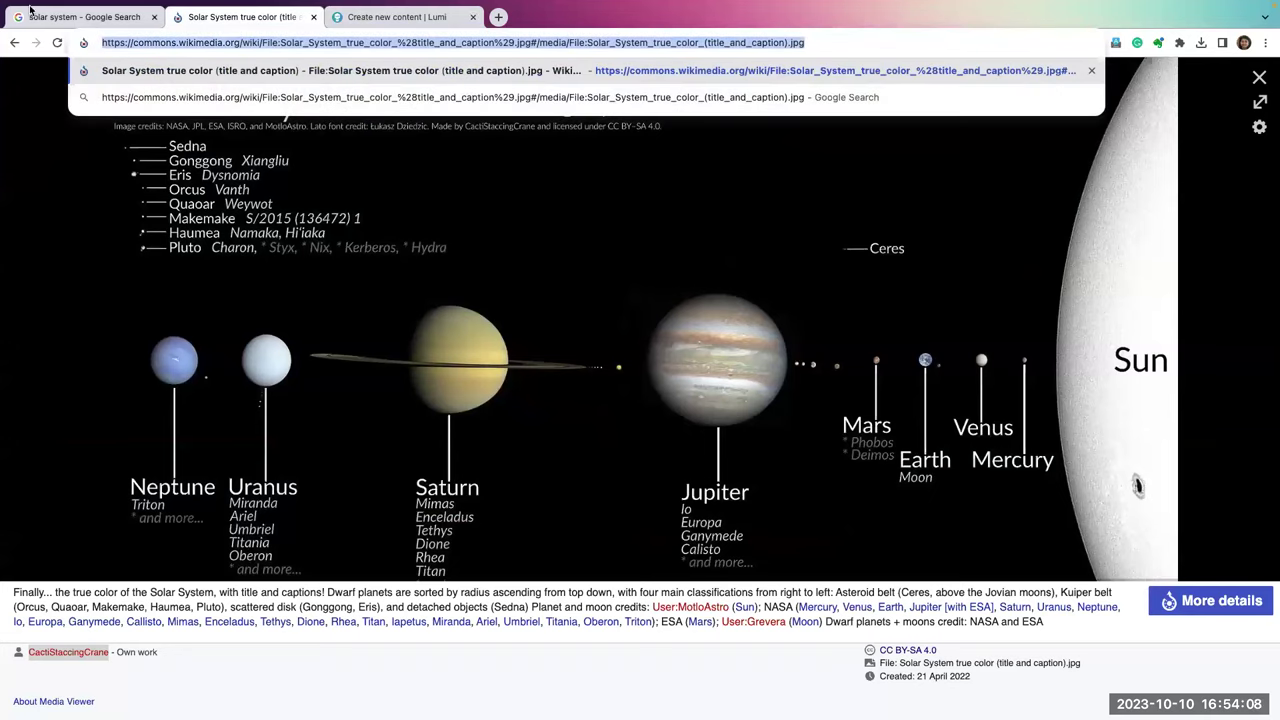
left_click(16, 46)
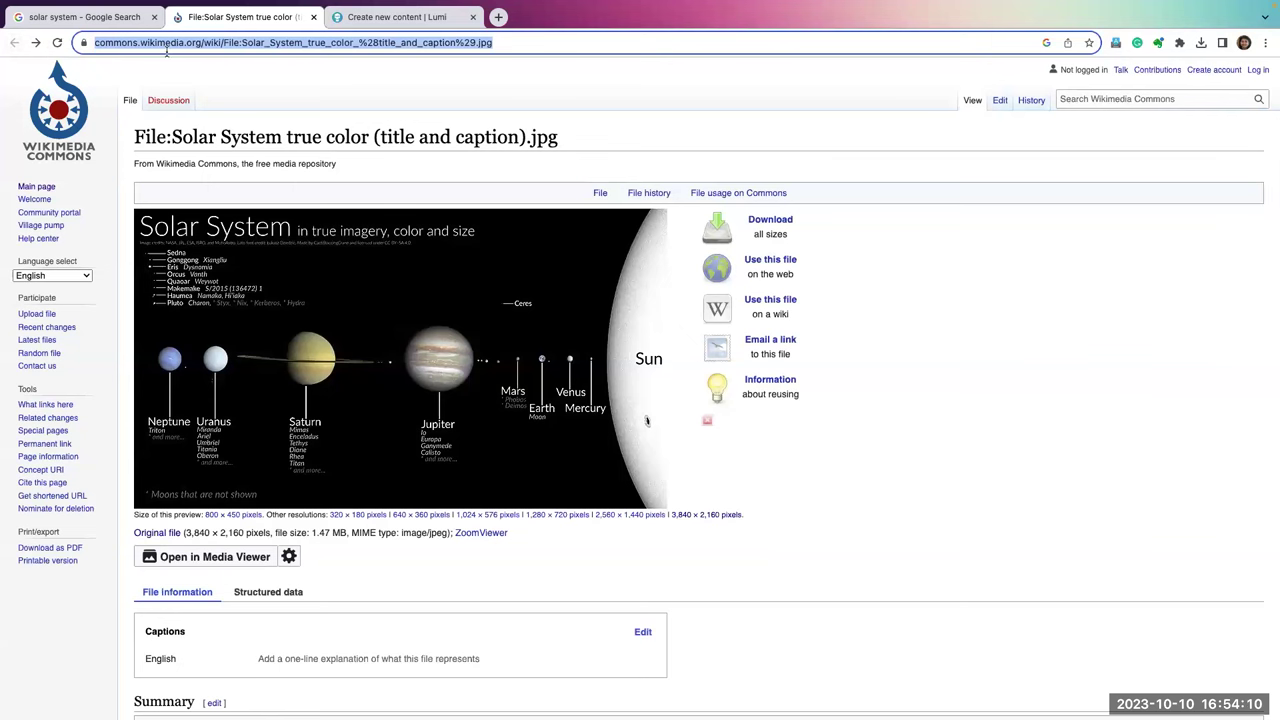
left_click(372, 17)
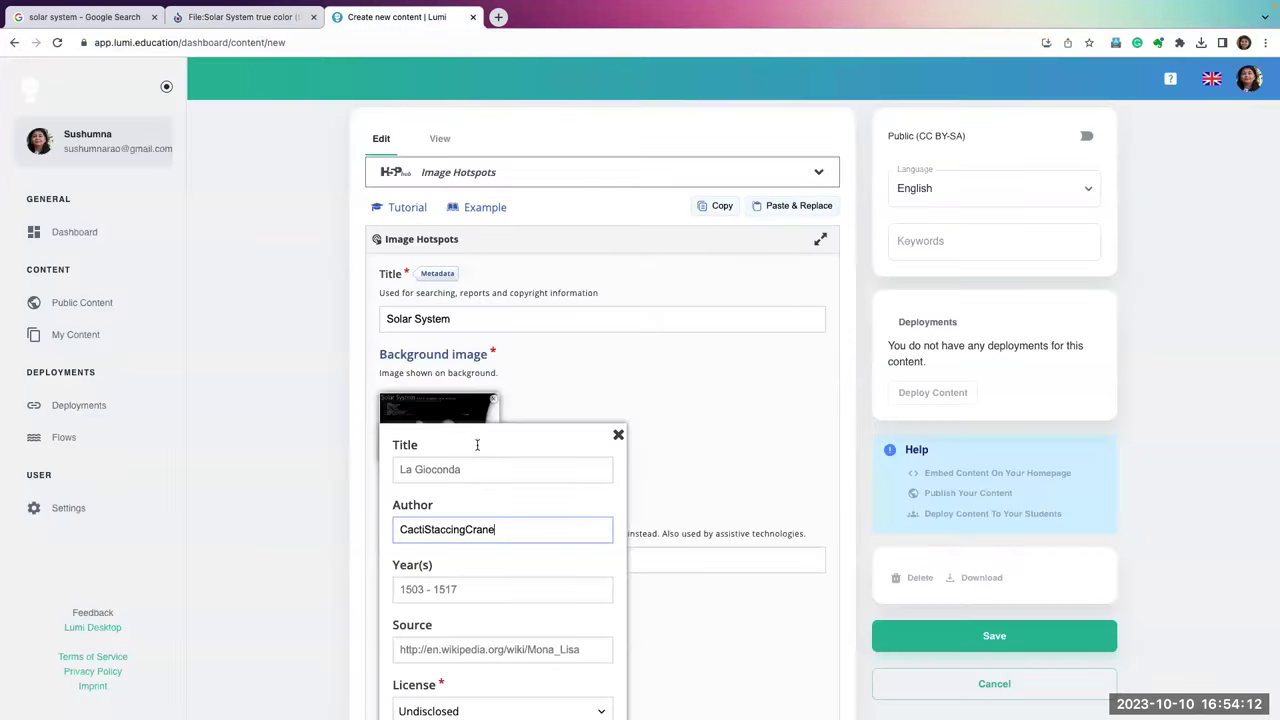
left_click(425, 649)
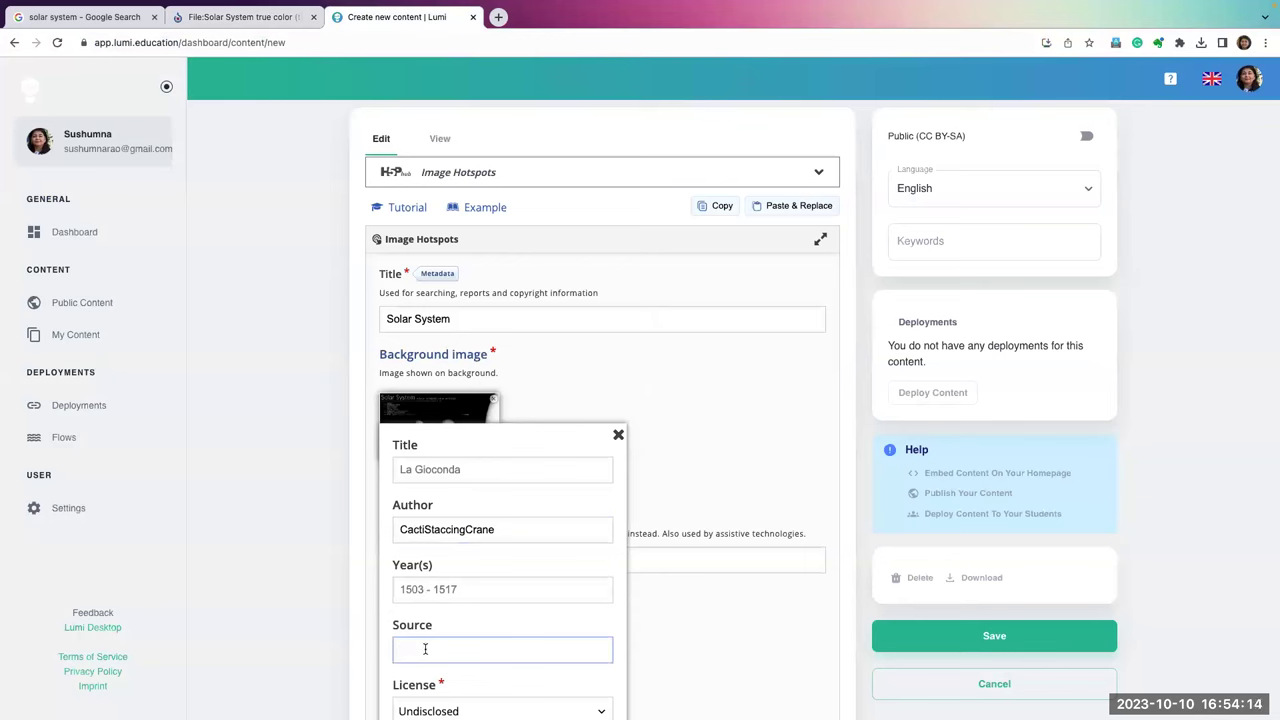
type("https://commons.wikimedia.org/wiki/File:Solar_System_true_color_%28title_and_caption%29.jpg")
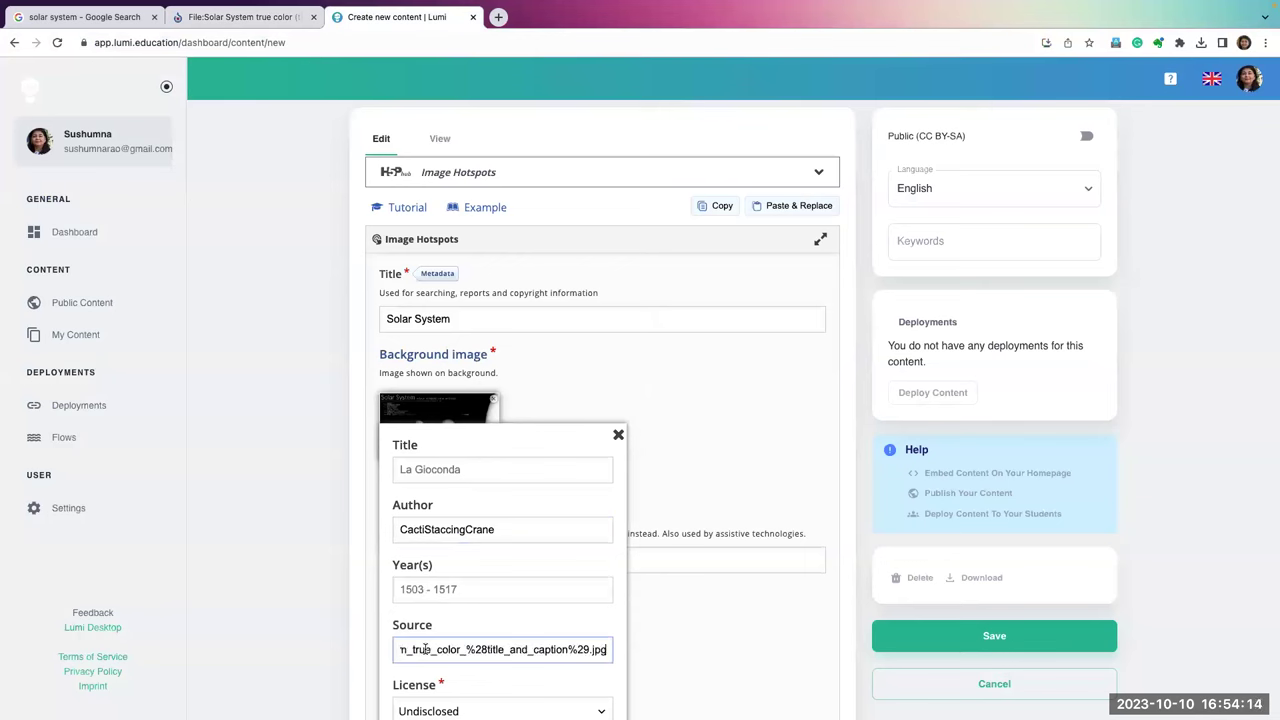
- Examine the summary and licensing on the true-color image's Wikimedia Commons page, then its file details in Media Viewer, for the copyright title
left_click(420, 462)
left_click(231, 17)
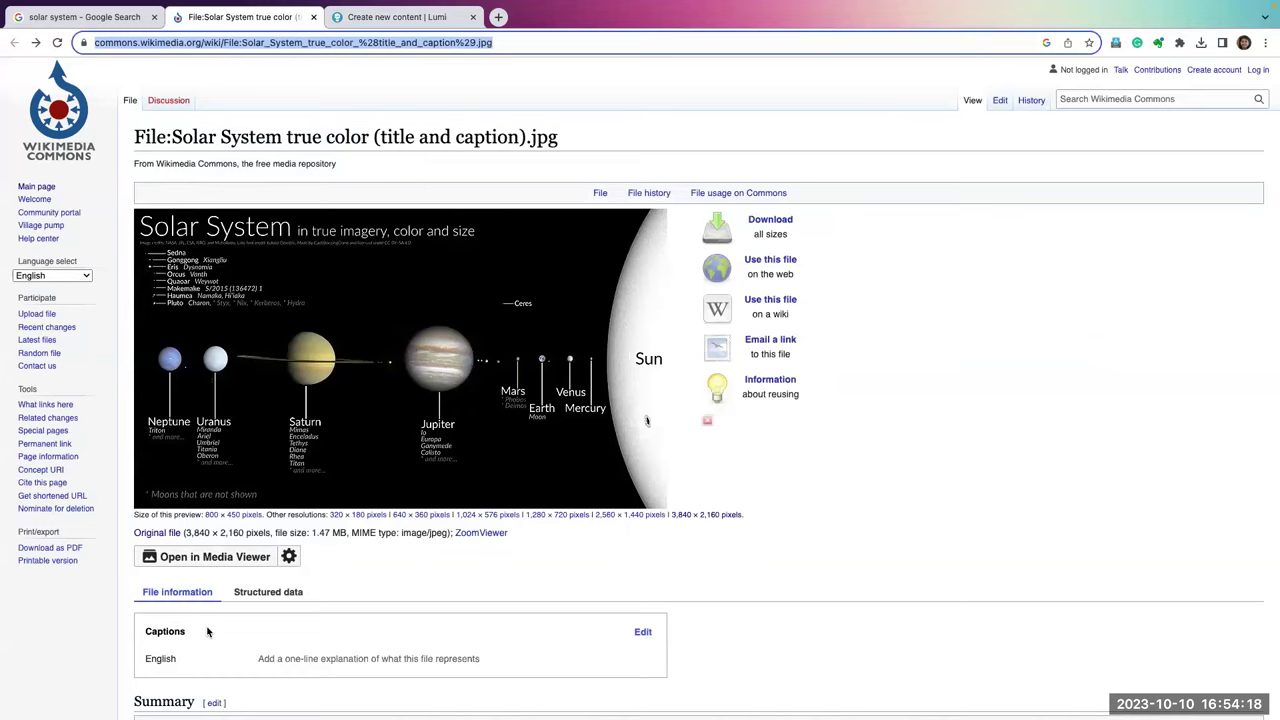
scroll(219, 648, "down", 3)
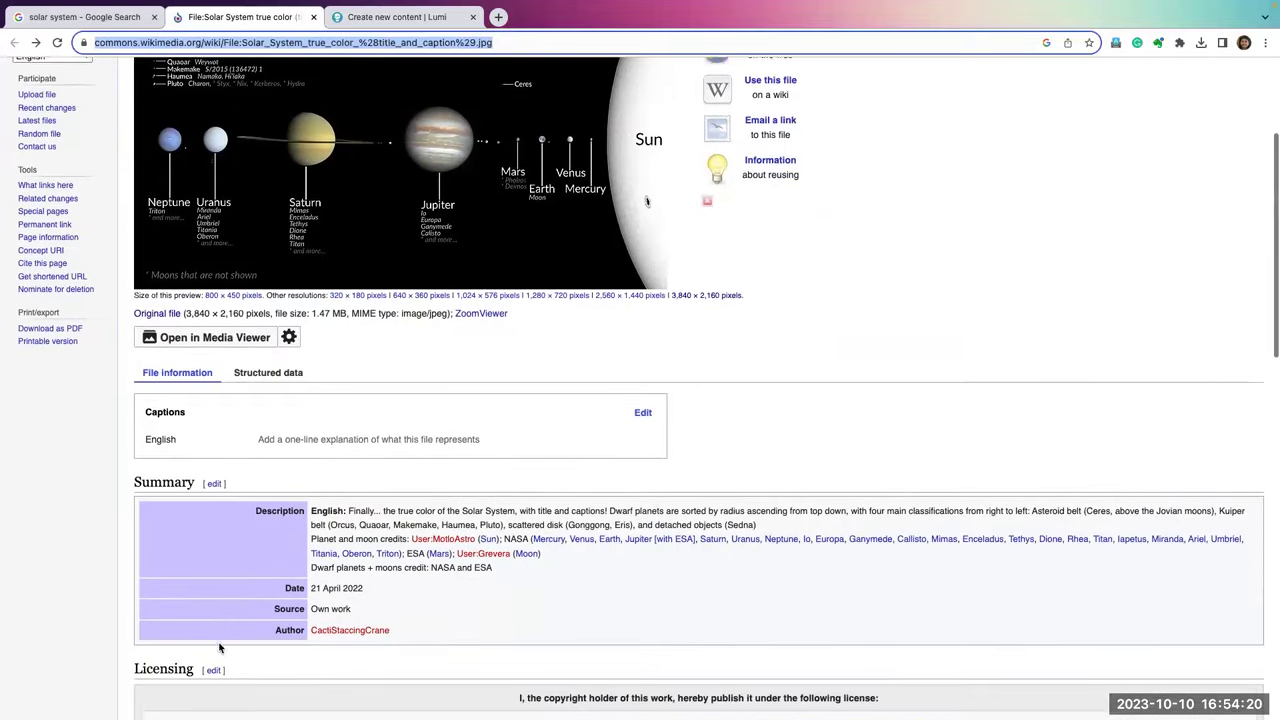
scroll(219, 648, "down", 2)
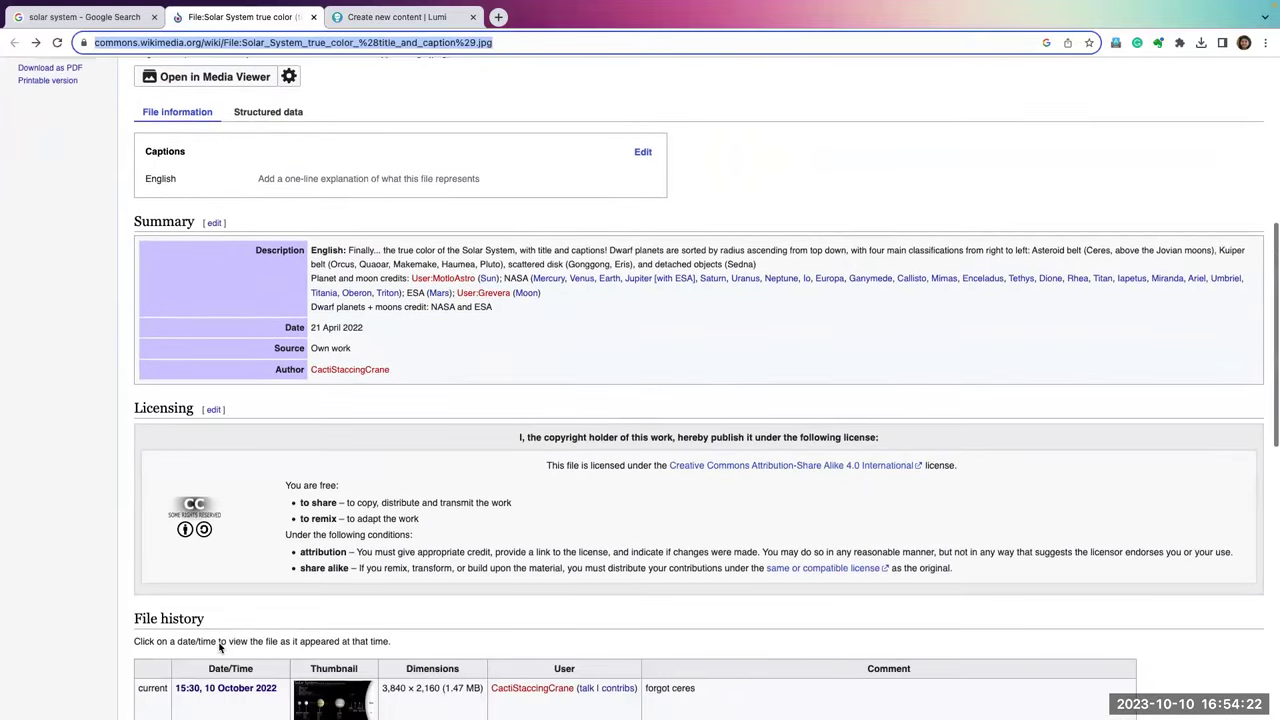
scroll(506, 552, "down", 1)
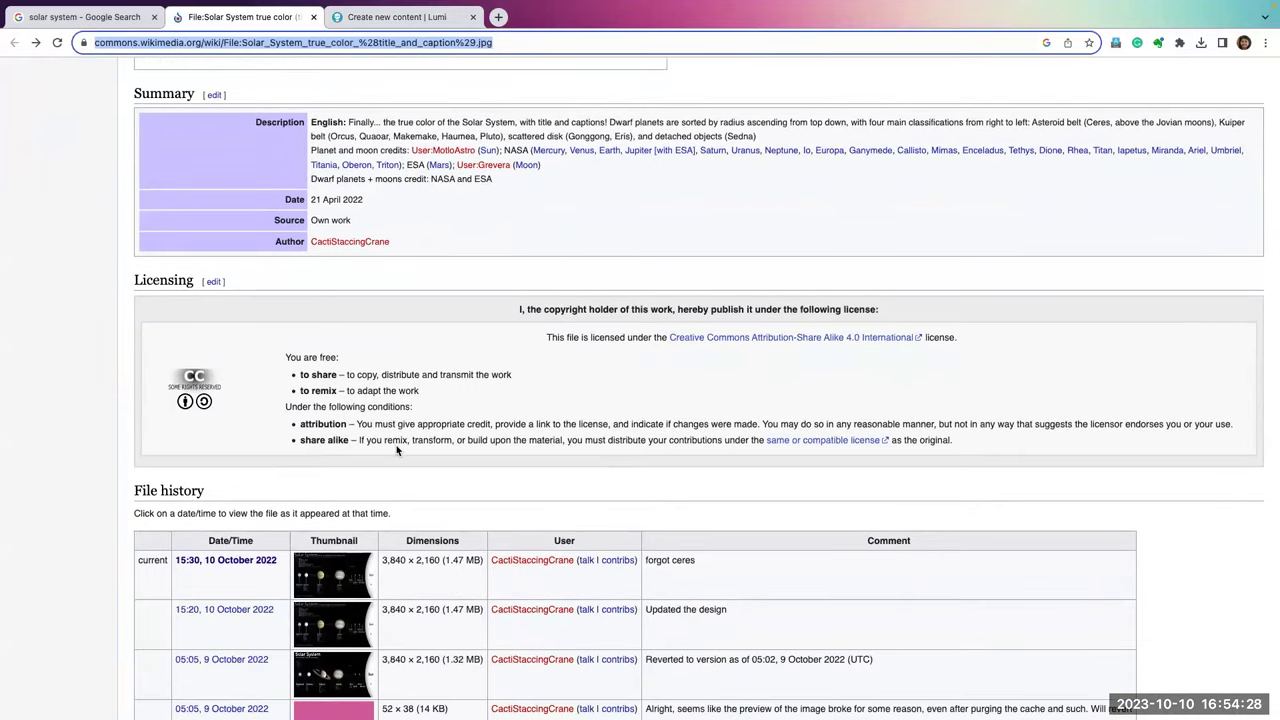
scroll(396, 450, "up", 1)
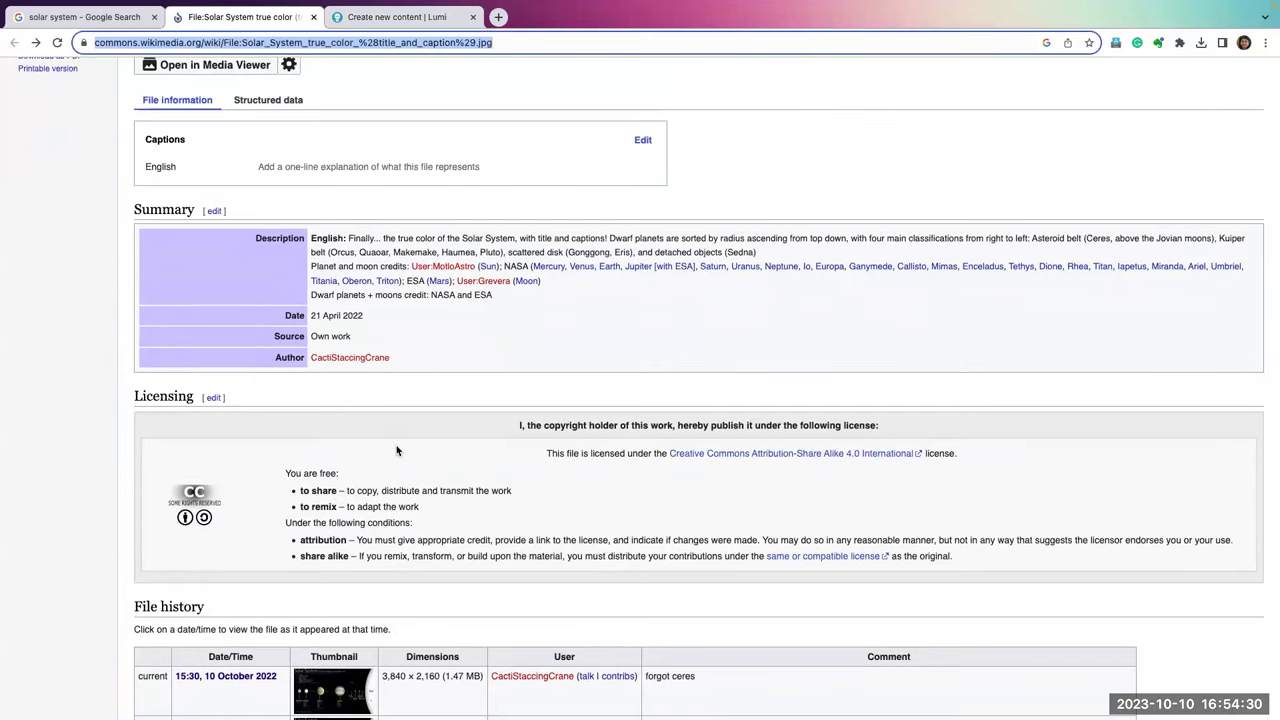
scroll(396, 450, "up", 1)
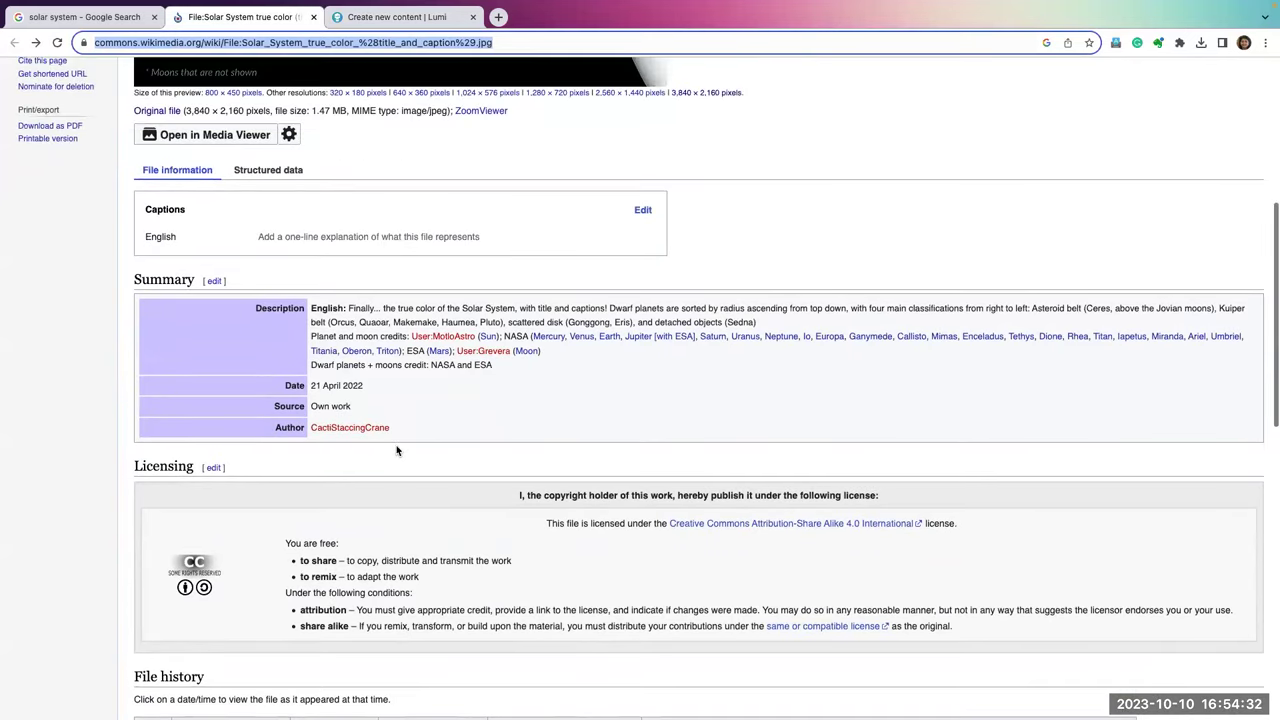
scroll(396, 450, "up", 3)
scroll(396, 451, "up", 1)
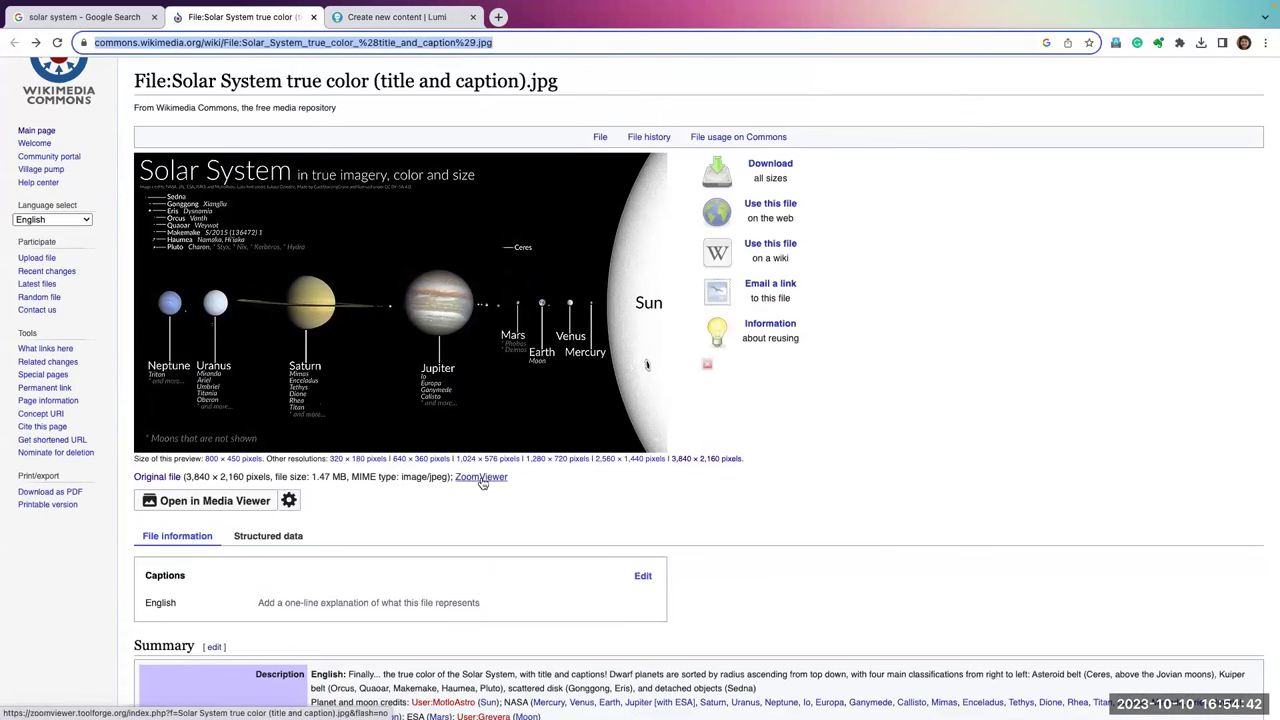
left_click(205, 505)
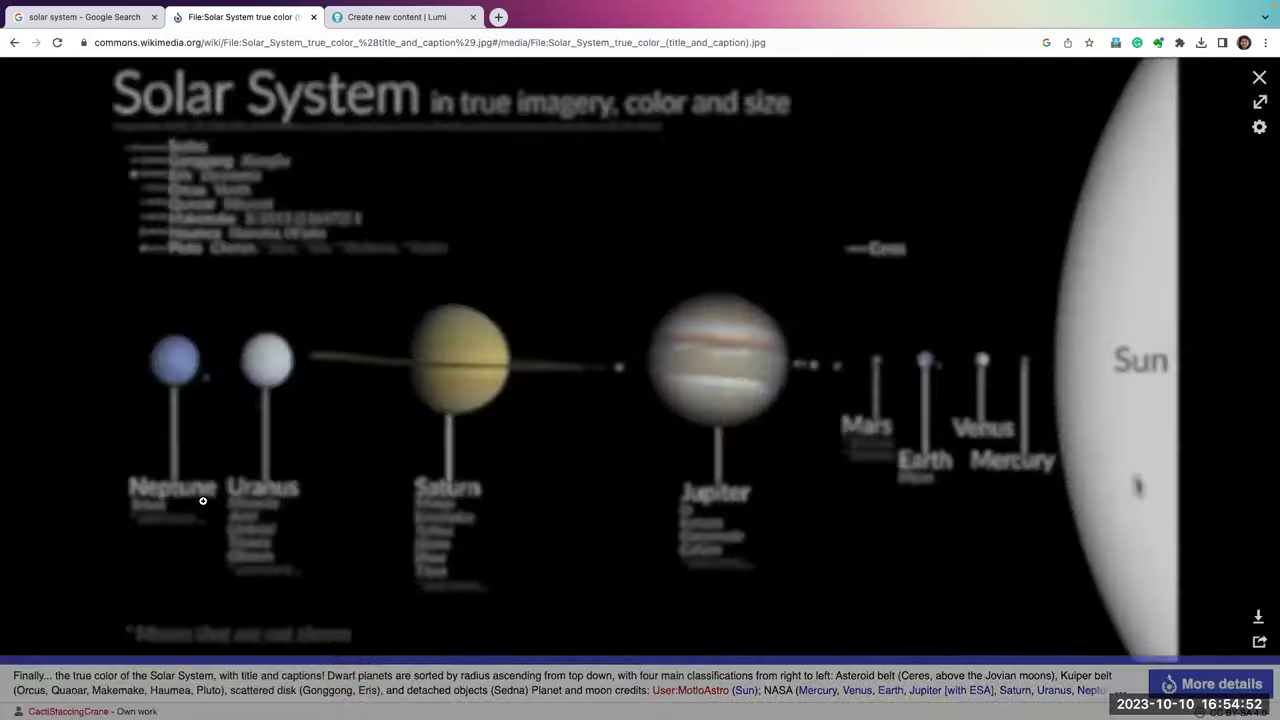
scroll(190, 580, "down", 2)
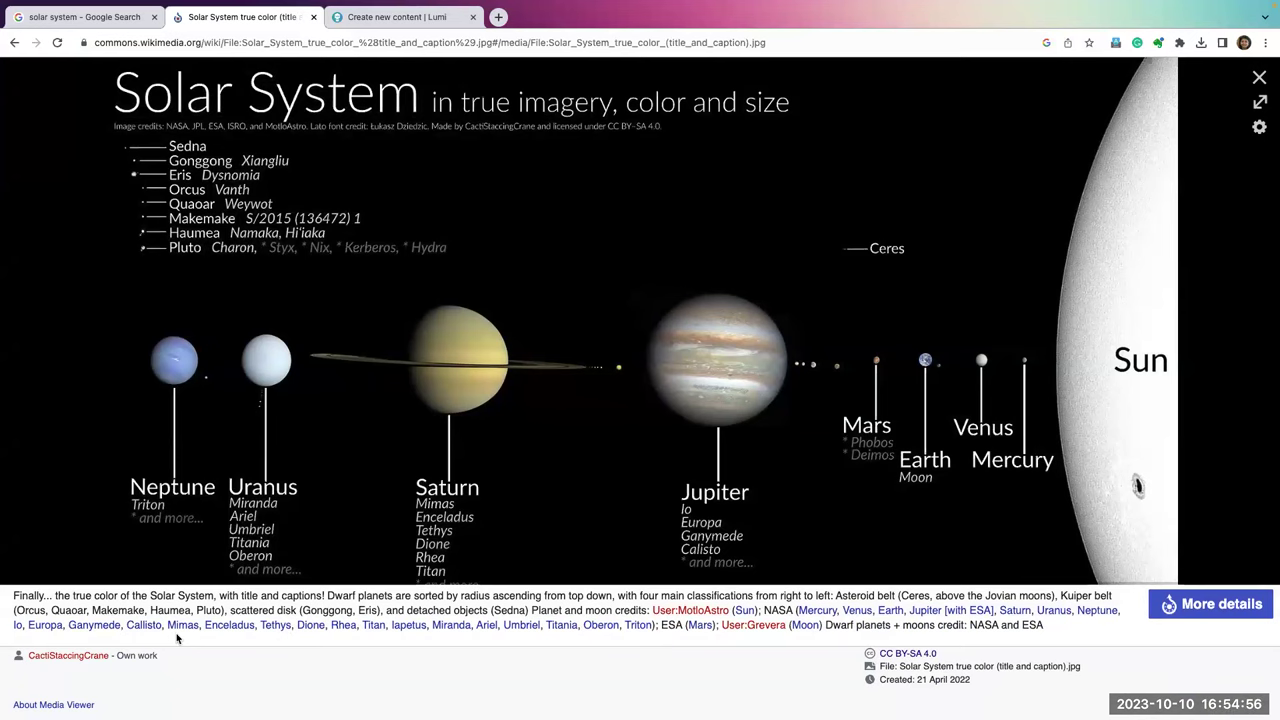
- Copy the true-color image's title "Solar System true color (title and caption)" from its Wikimedia Commons file page into the background image's copyright title in Lumi
scroll(175, 420, "up", 2)
left_click(16, 44)
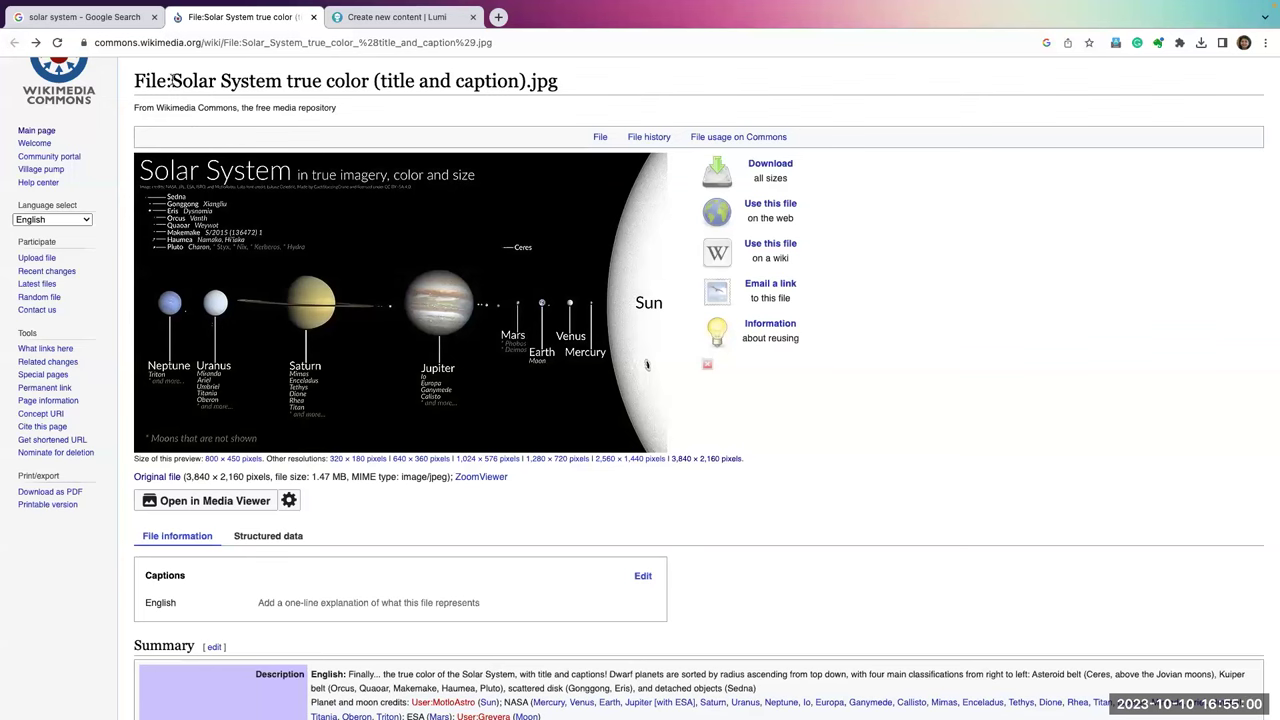
left_click_drag(172, 80, 526, 78)
key("ctrl+c")
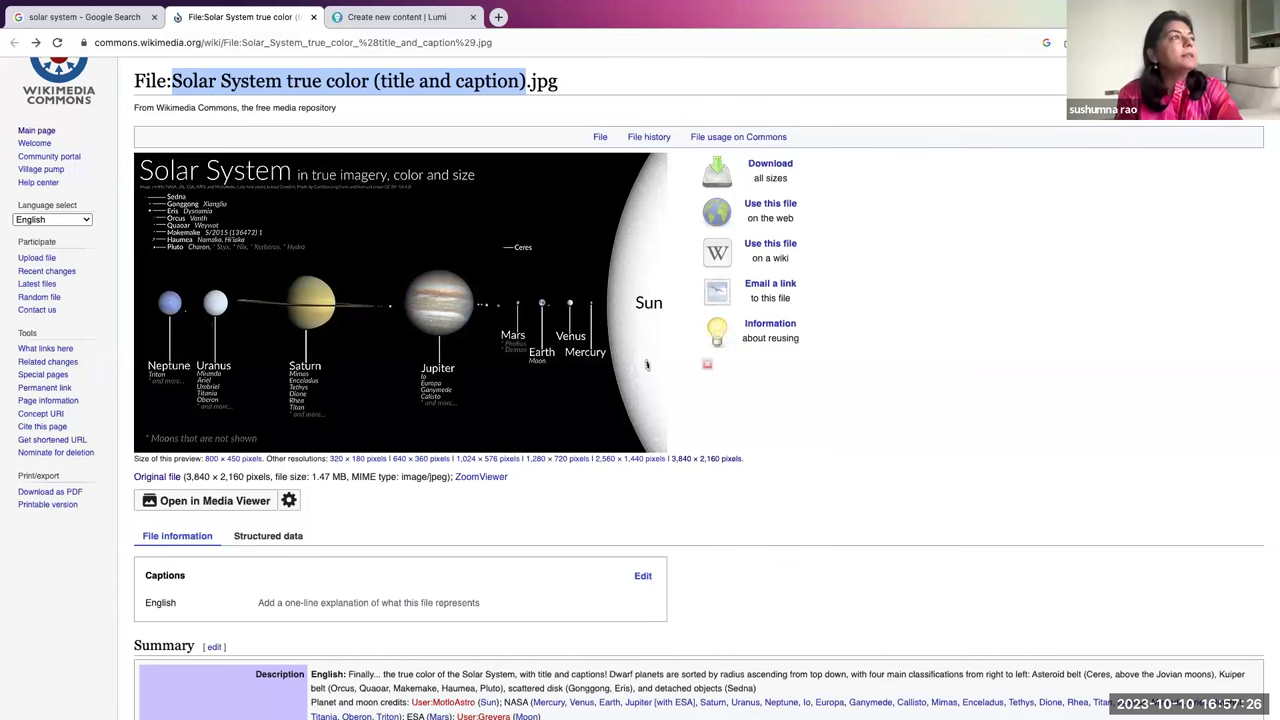
left_click(409, 27)
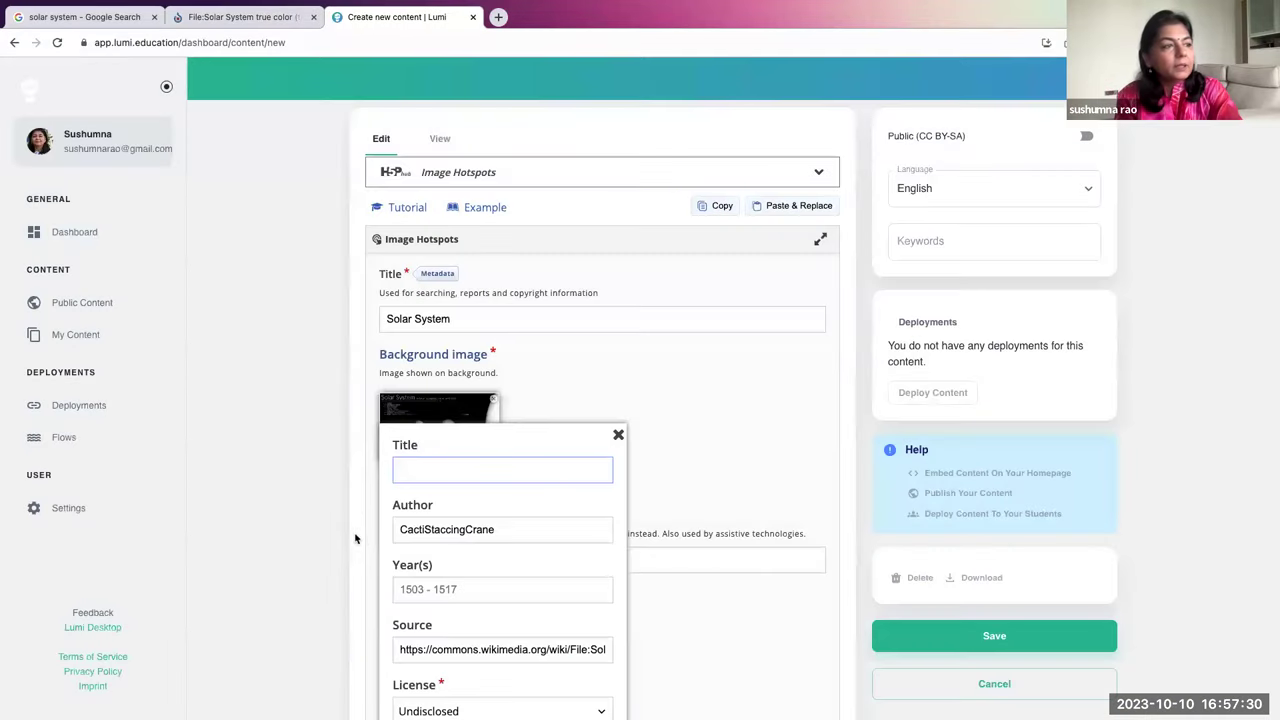
key("ctrl+v")
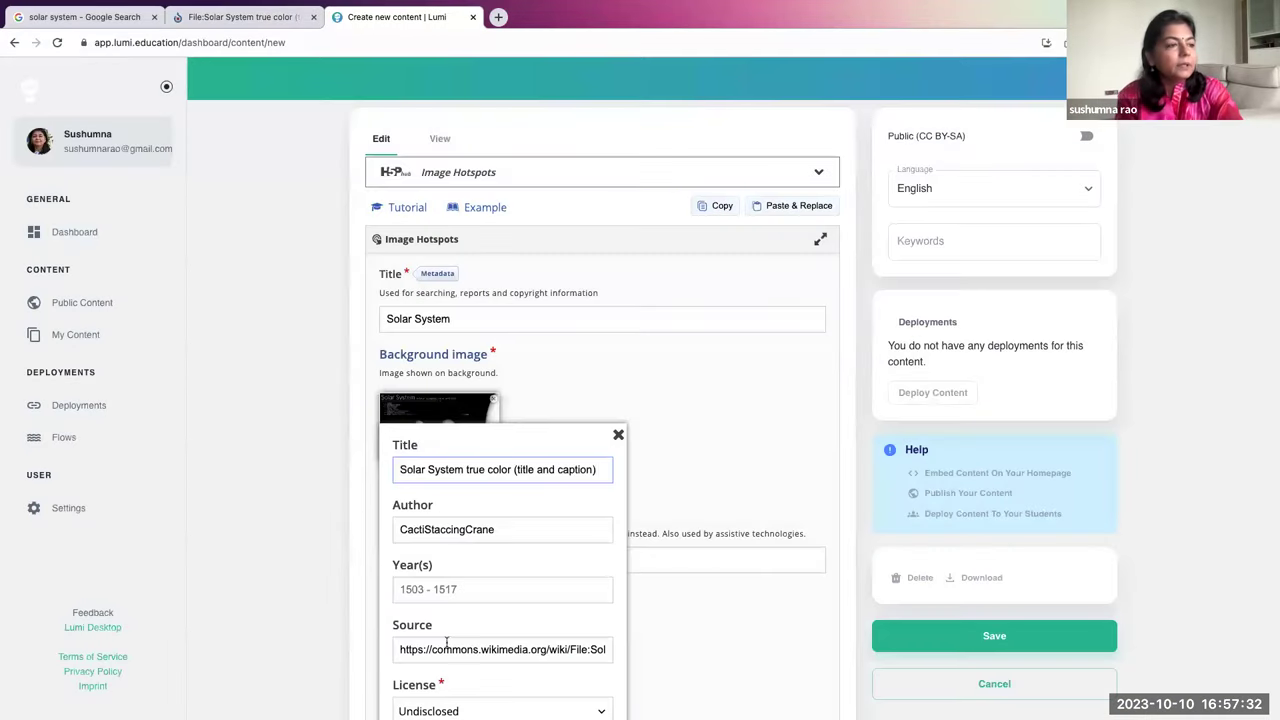
- Set the background image's license to Attribution-ShareAlike and close its copyright details
scroll(446, 641, "down", 3)
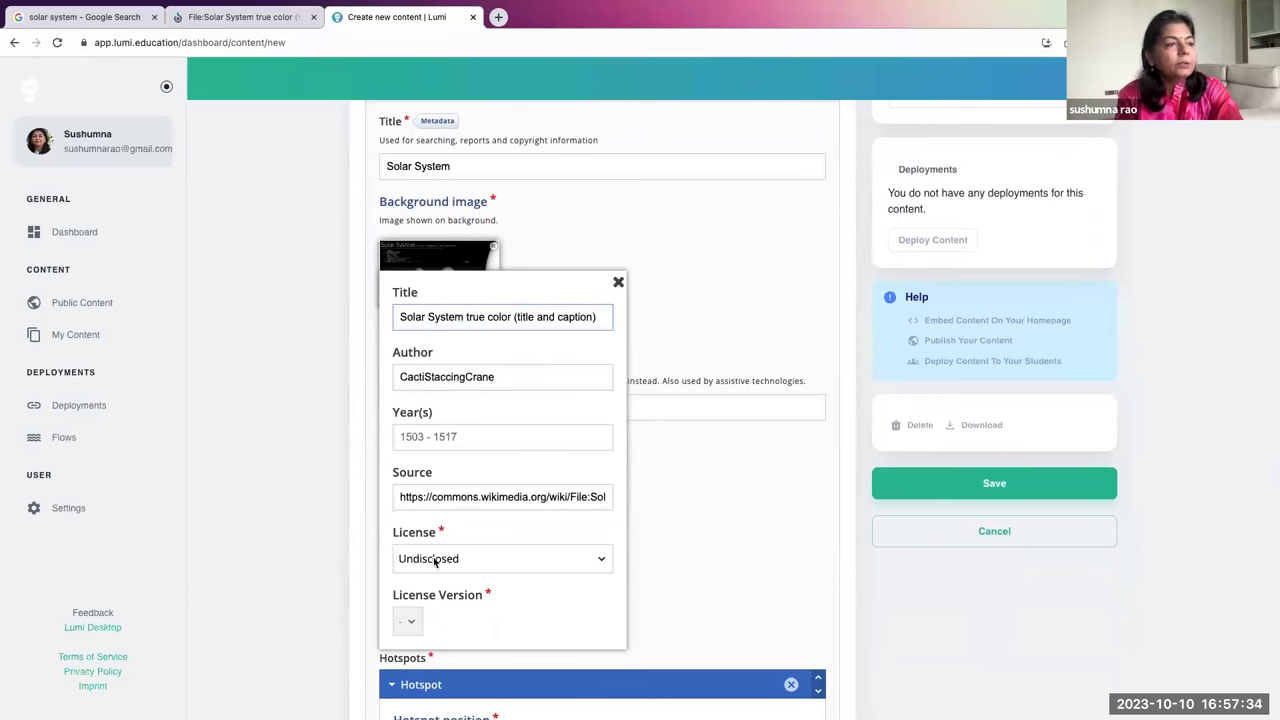
left_click(434, 563)
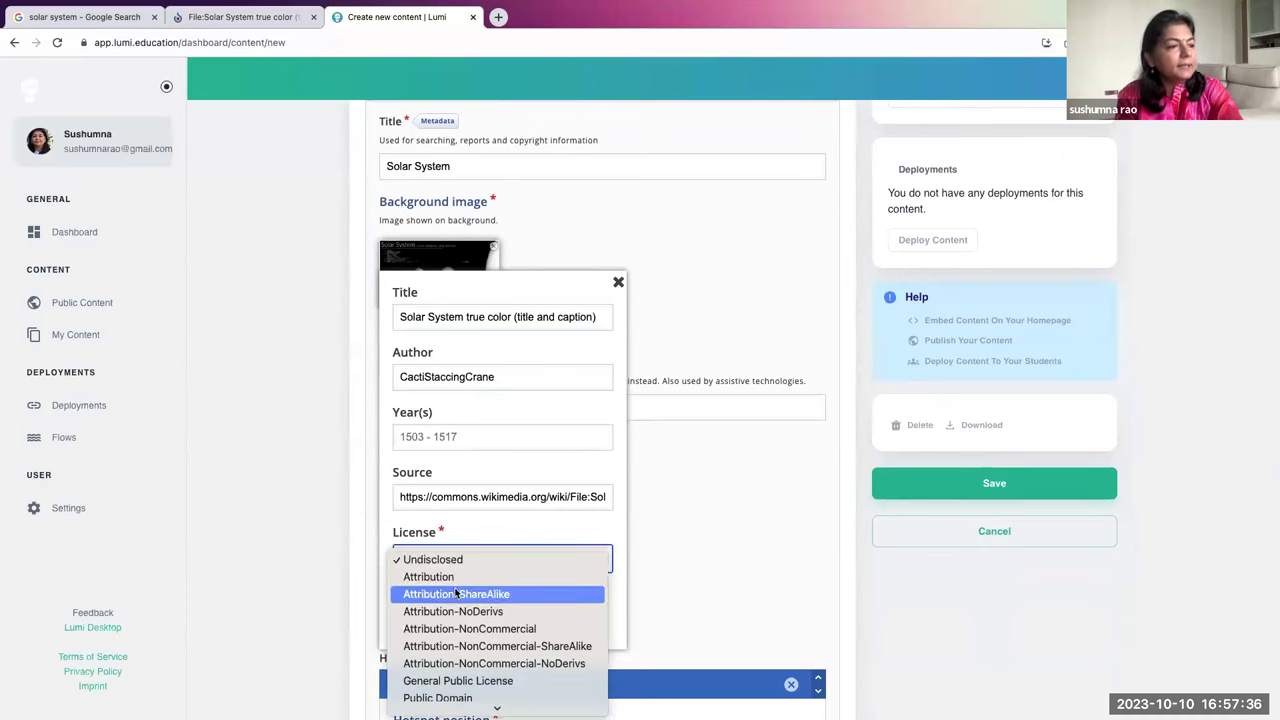
left_click(456, 594)
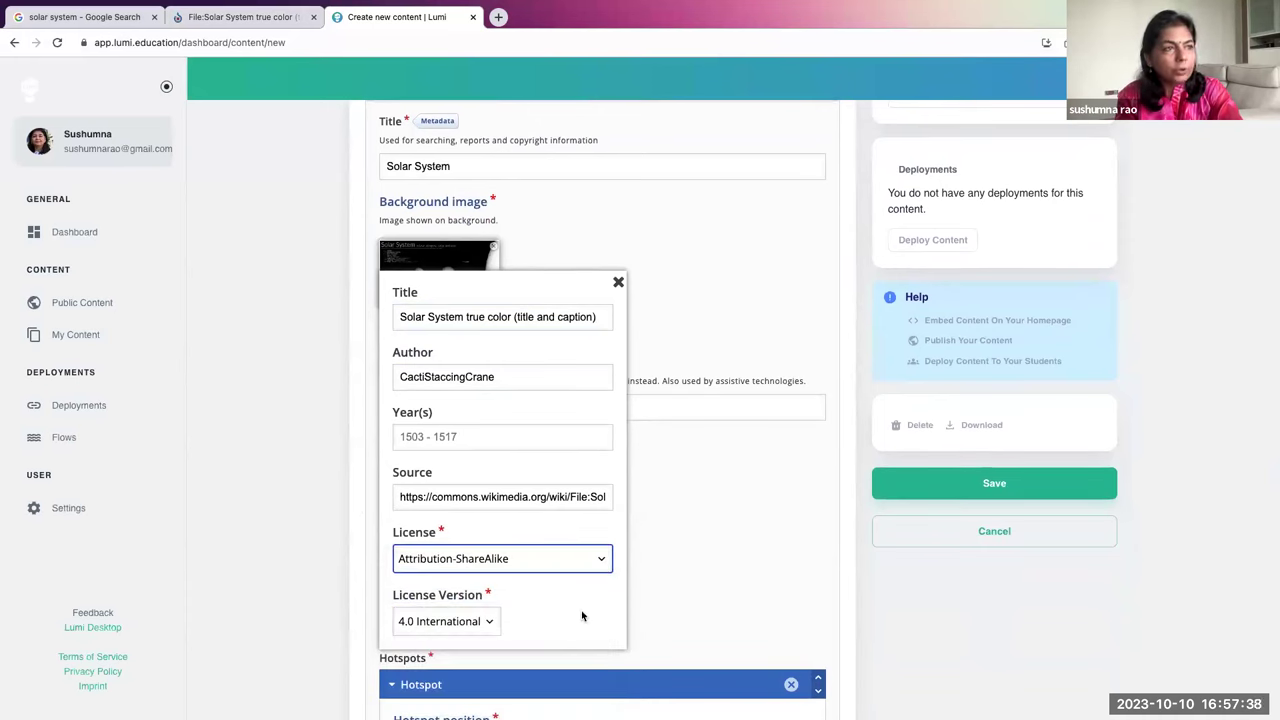
left_click(619, 283)
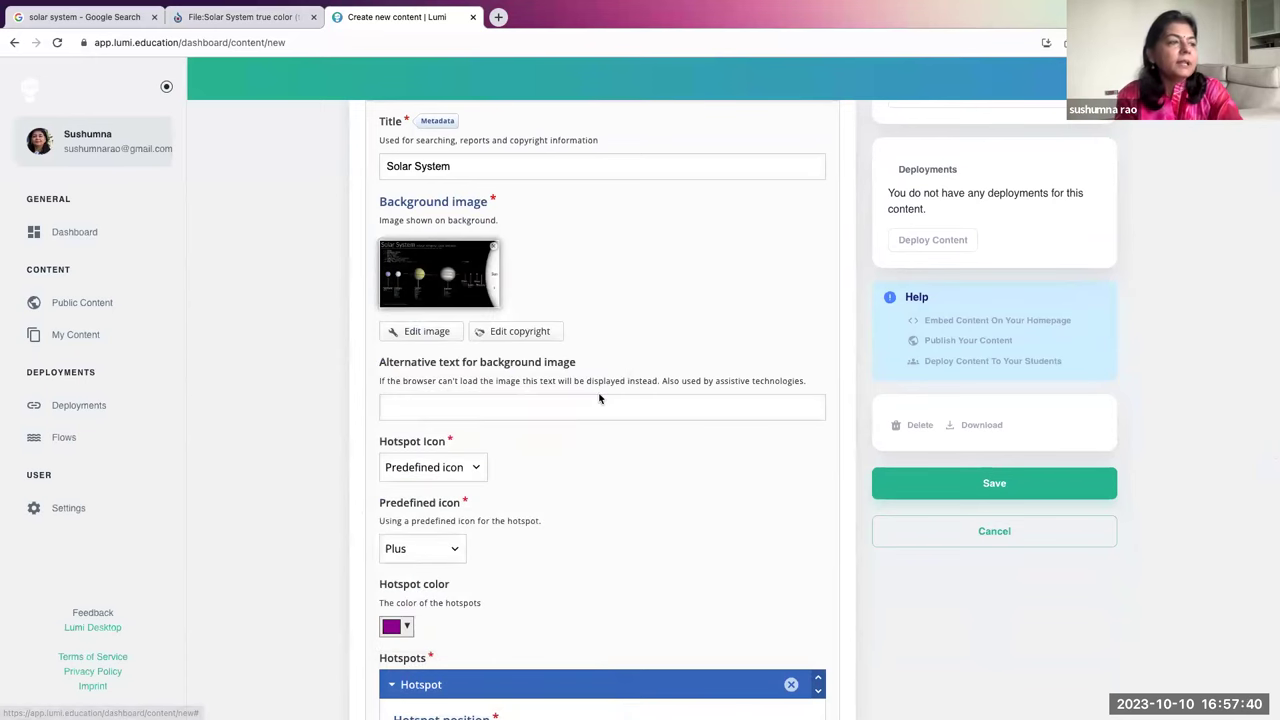
- Check the hotspot icon source options, keep Predefined icon, and choose Info as the predefined icon
scroll(567, 497, "down", 1)
scroll(567, 497, "down", 5)
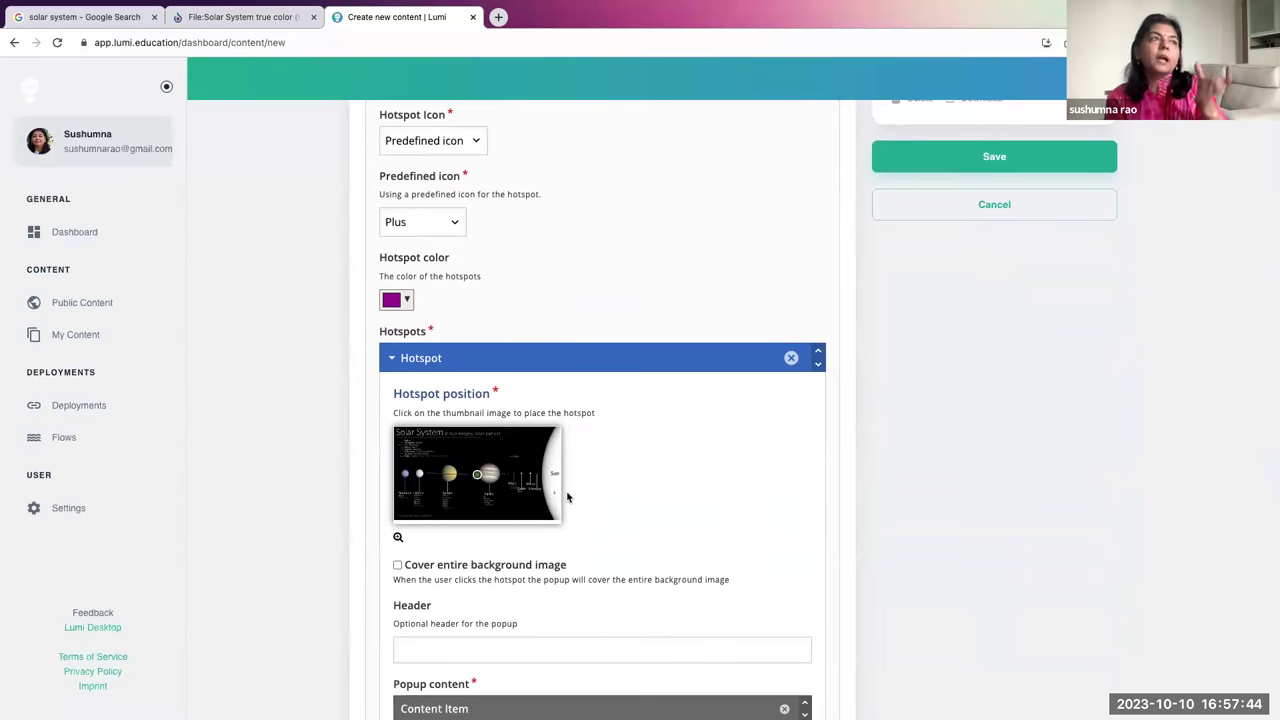
left_click(472, 146)
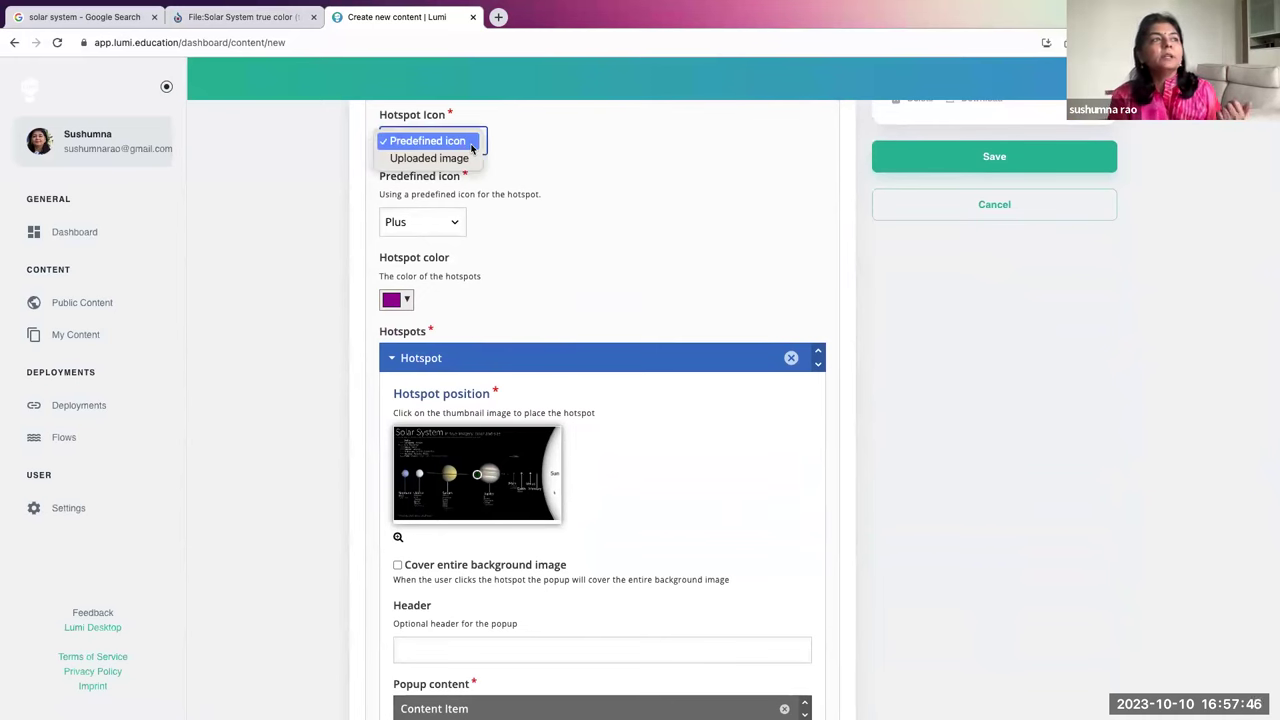
left_click(529, 162)
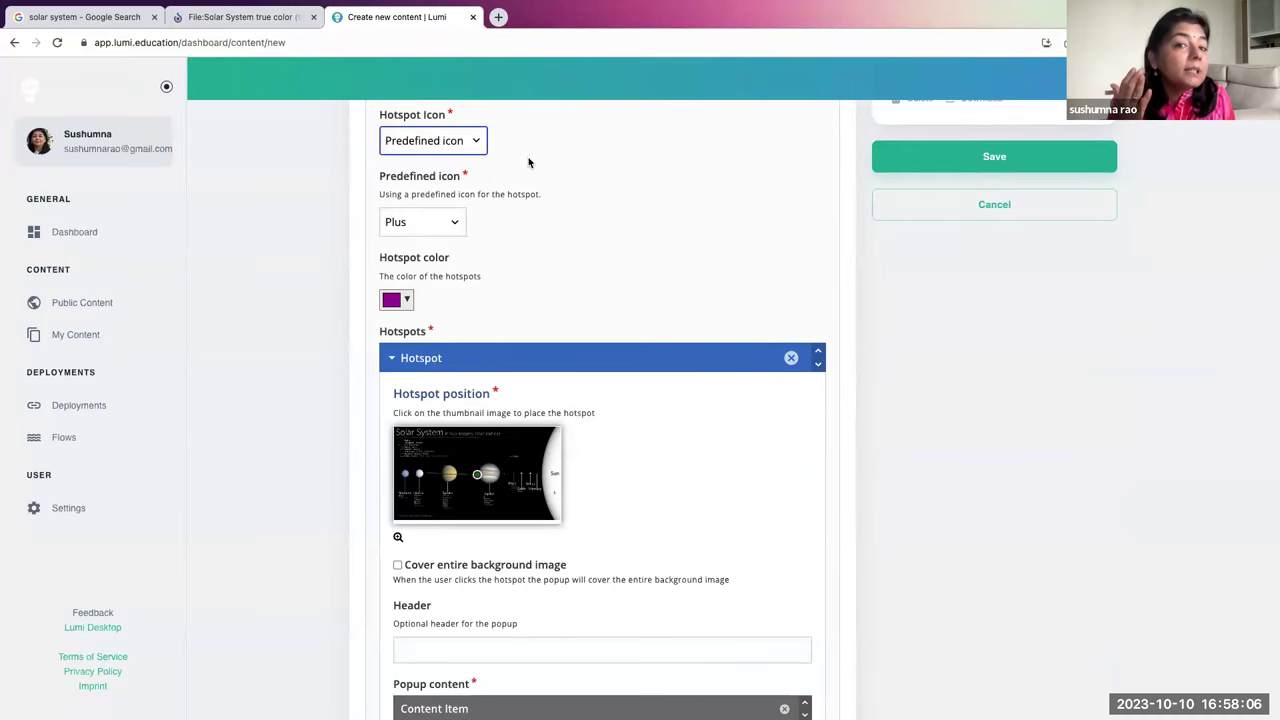
left_click(450, 227)
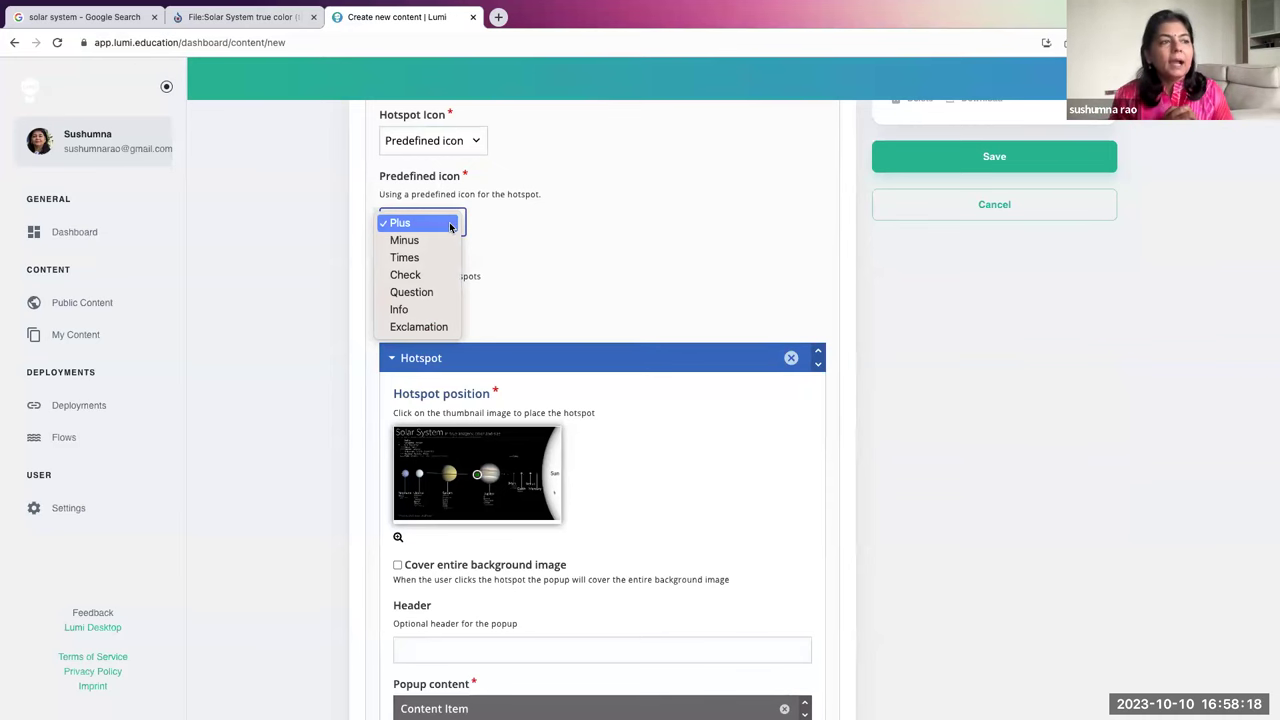
left_click(410, 309)
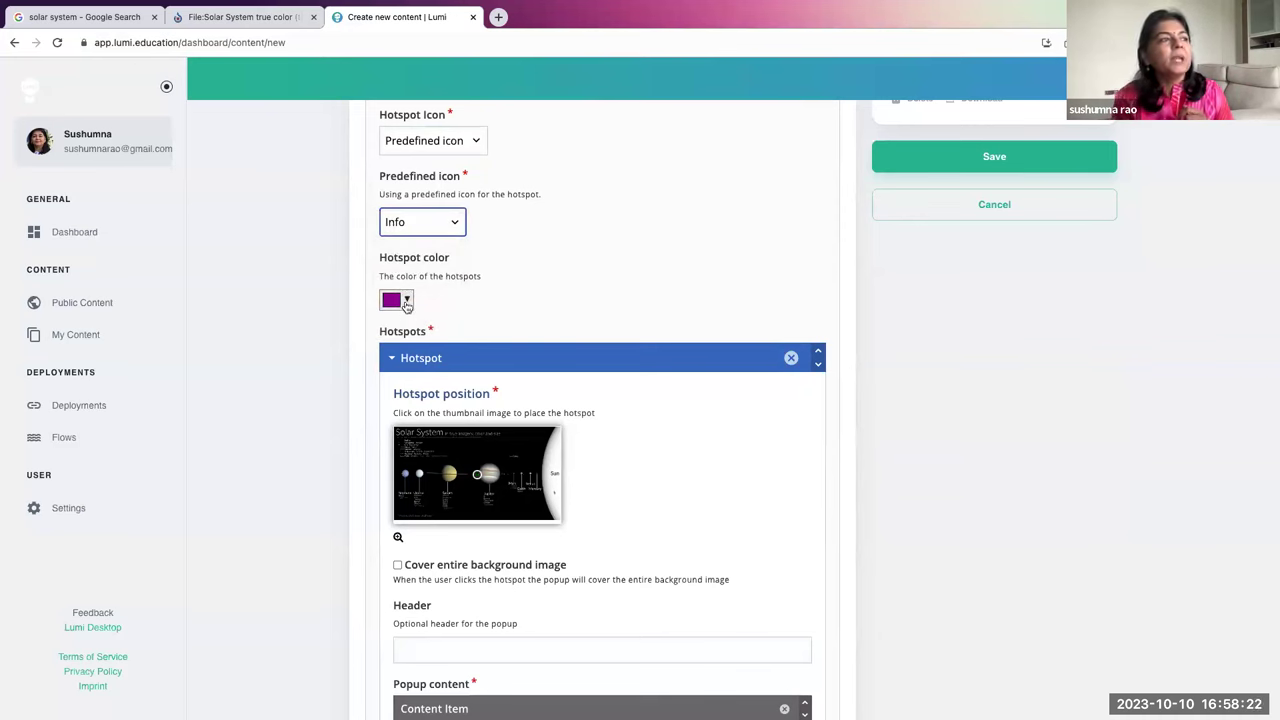
- Change the hotspot color to a light turquoise
left_click(407, 300)
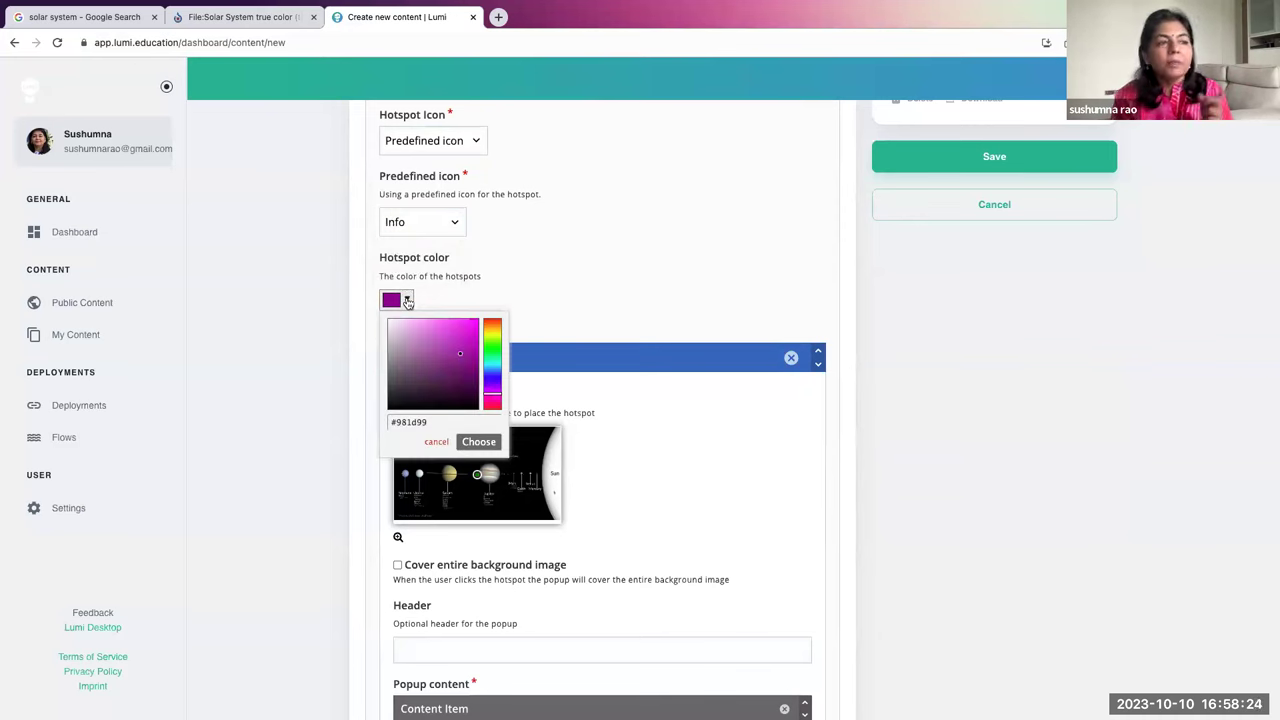
left_click(405, 324)
left_click(494, 345)
left_click_drag(494, 345, 494, 340)
left_click(420, 327)
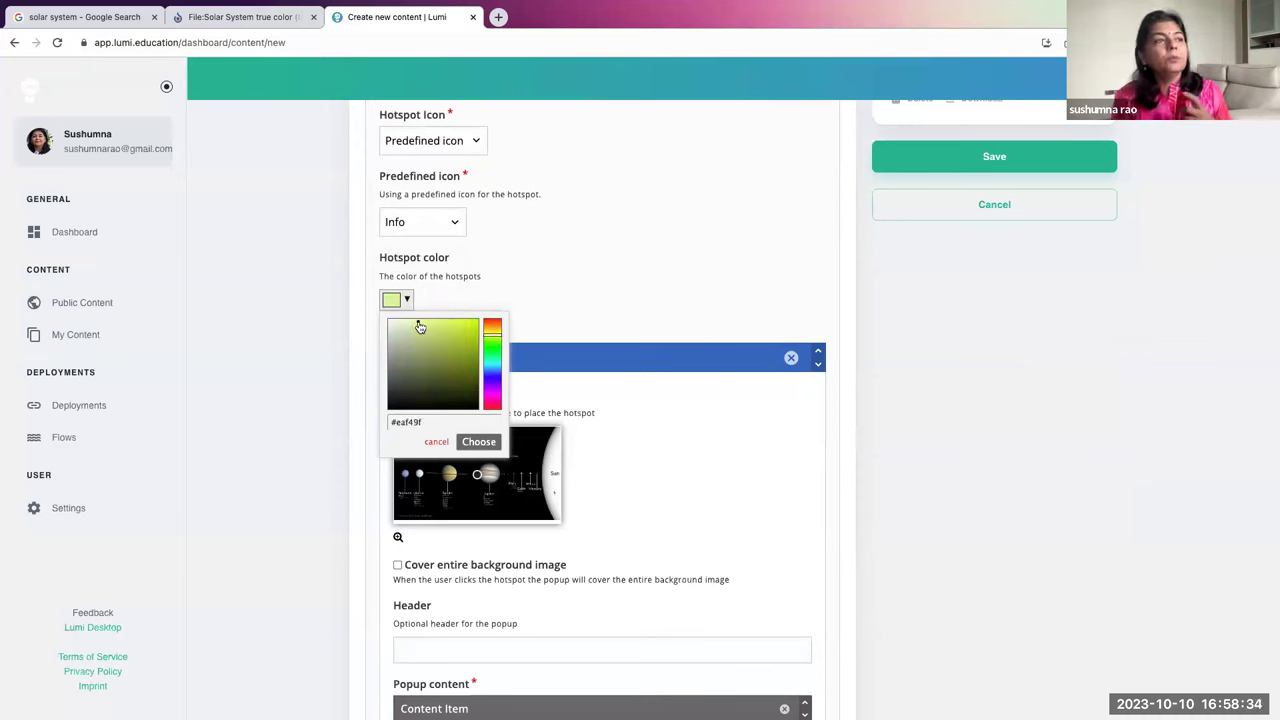
left_click_drag(493, 354, 494, 368)
left_click(565, 379)
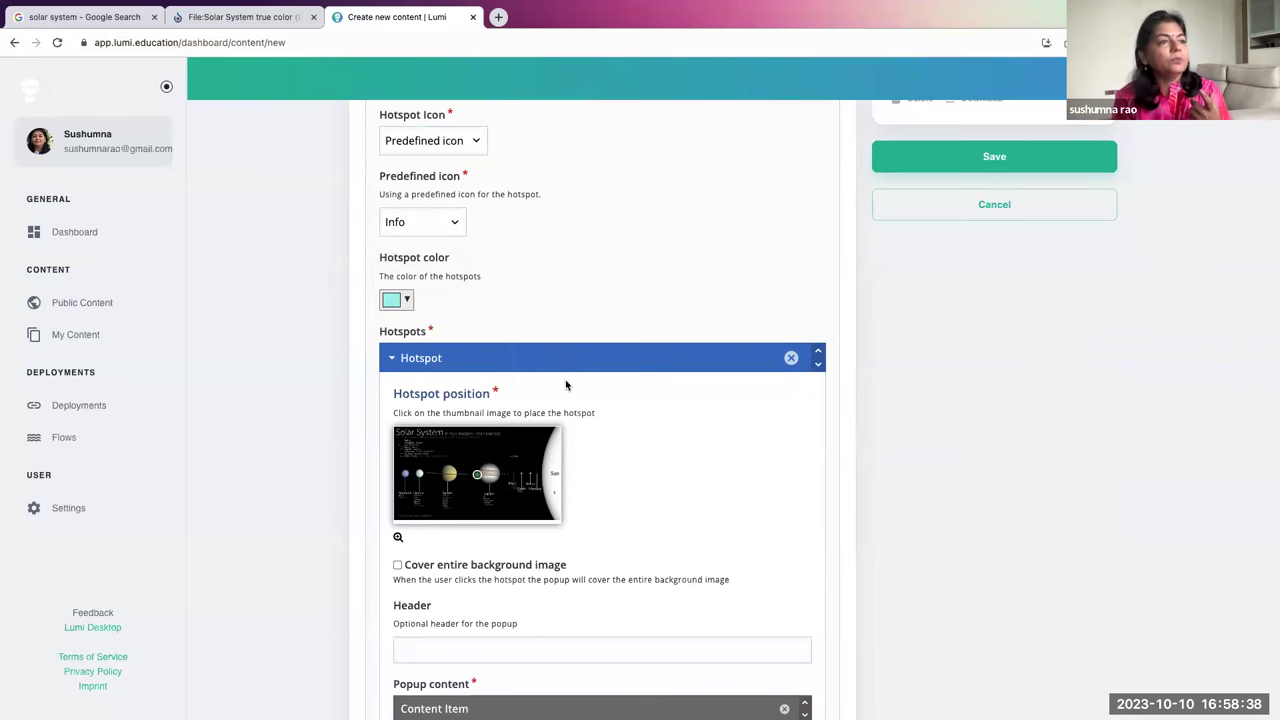
- Place the first hotspot on Jupiter in the thumbnail and set its popup header to "Jupiter"
scroll(617, 440, "down", 1)
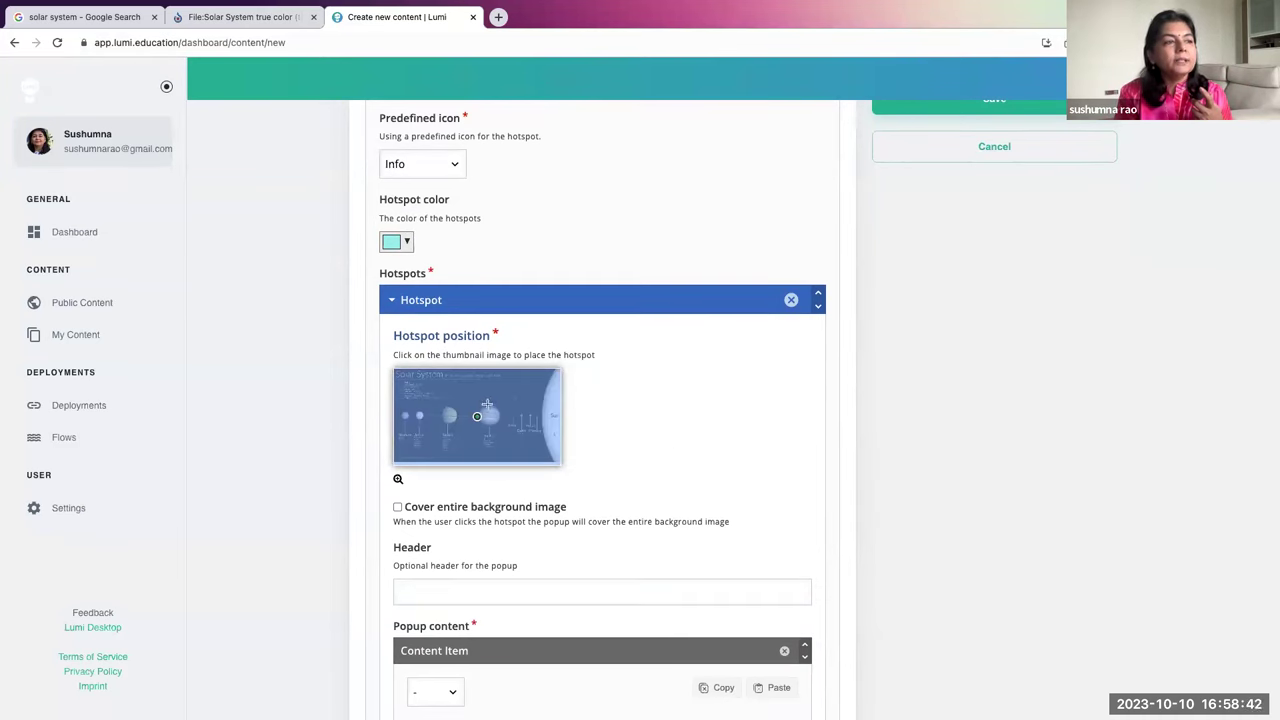
left_click(489, 412)
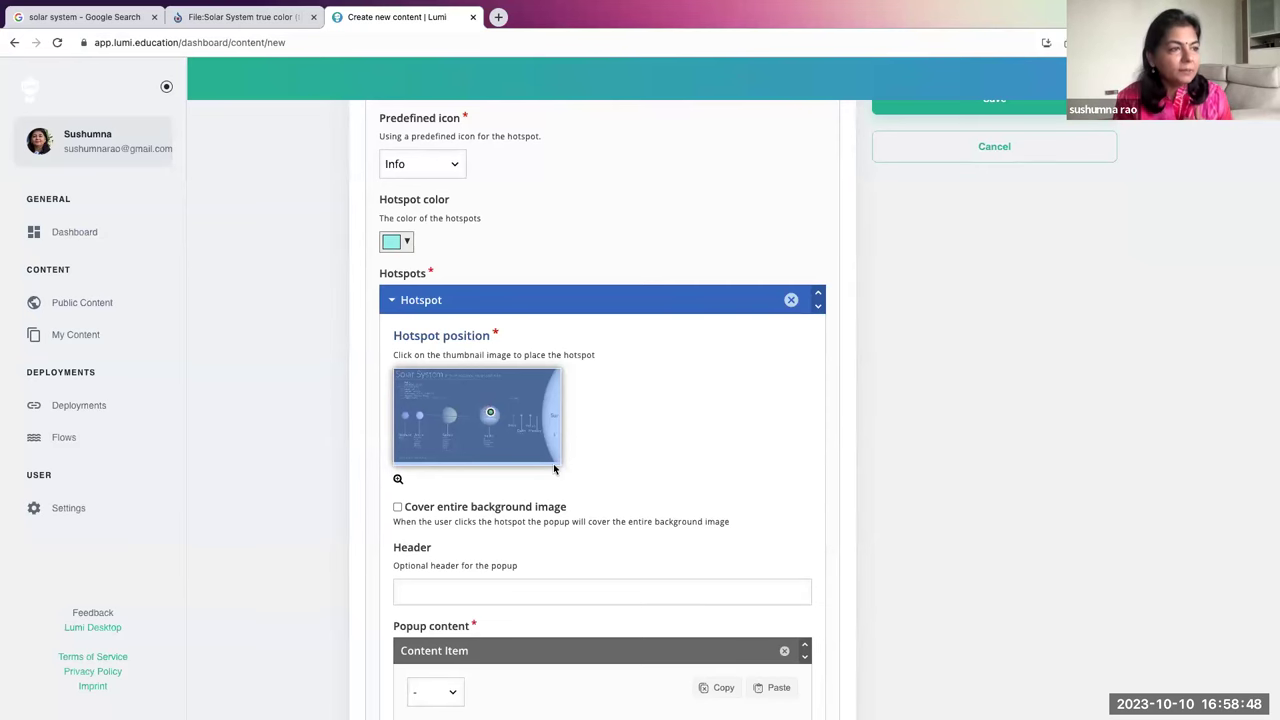
scroll(500, 560, "down", 1)
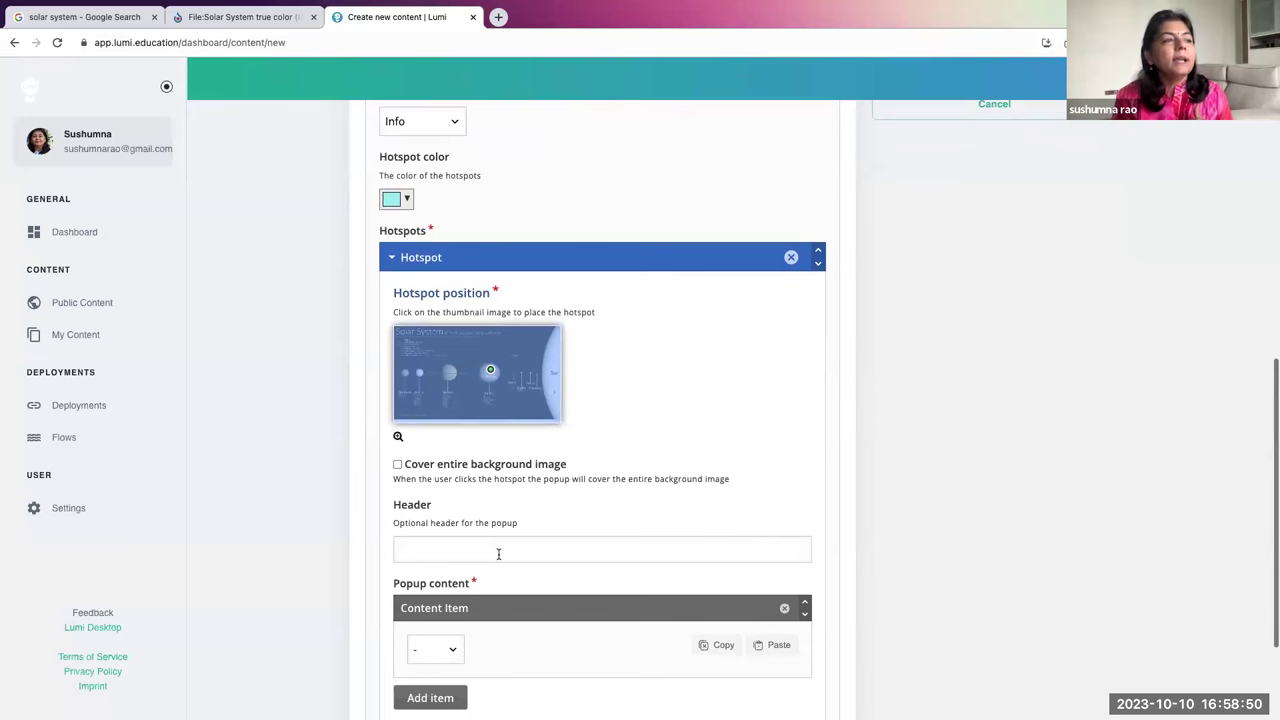
left_click(466, 548)
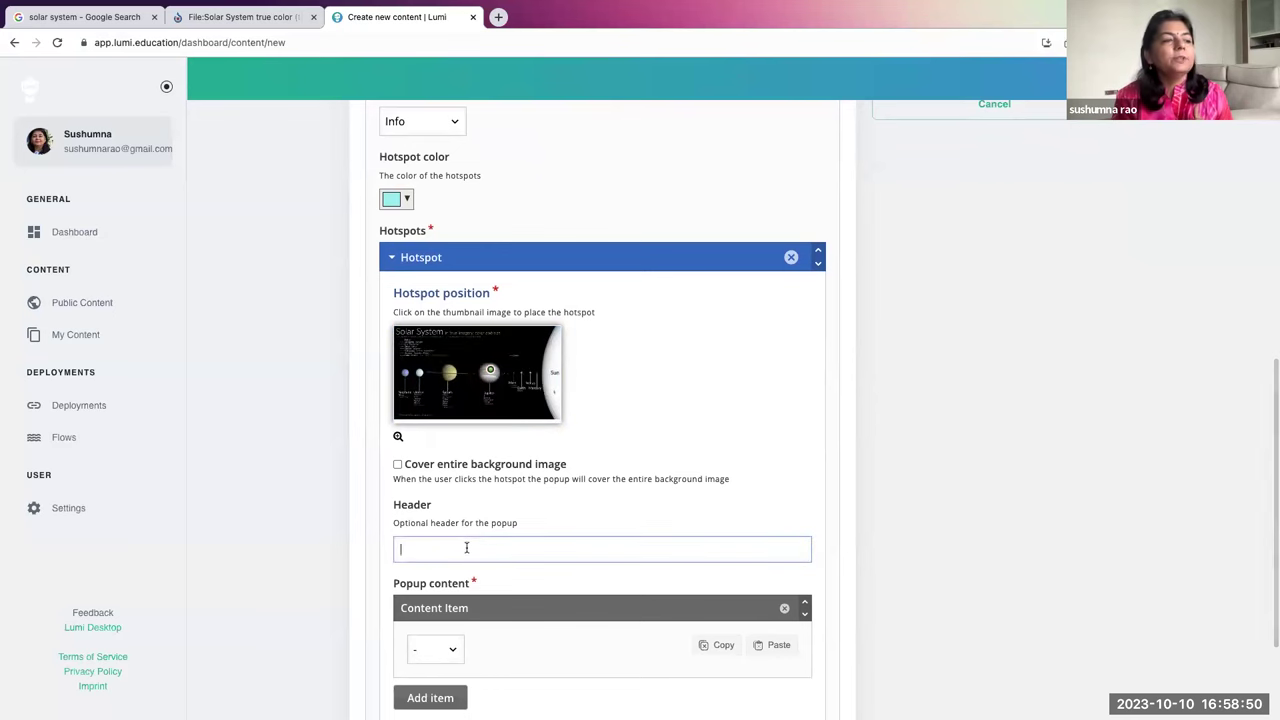
left_click(201, 20)
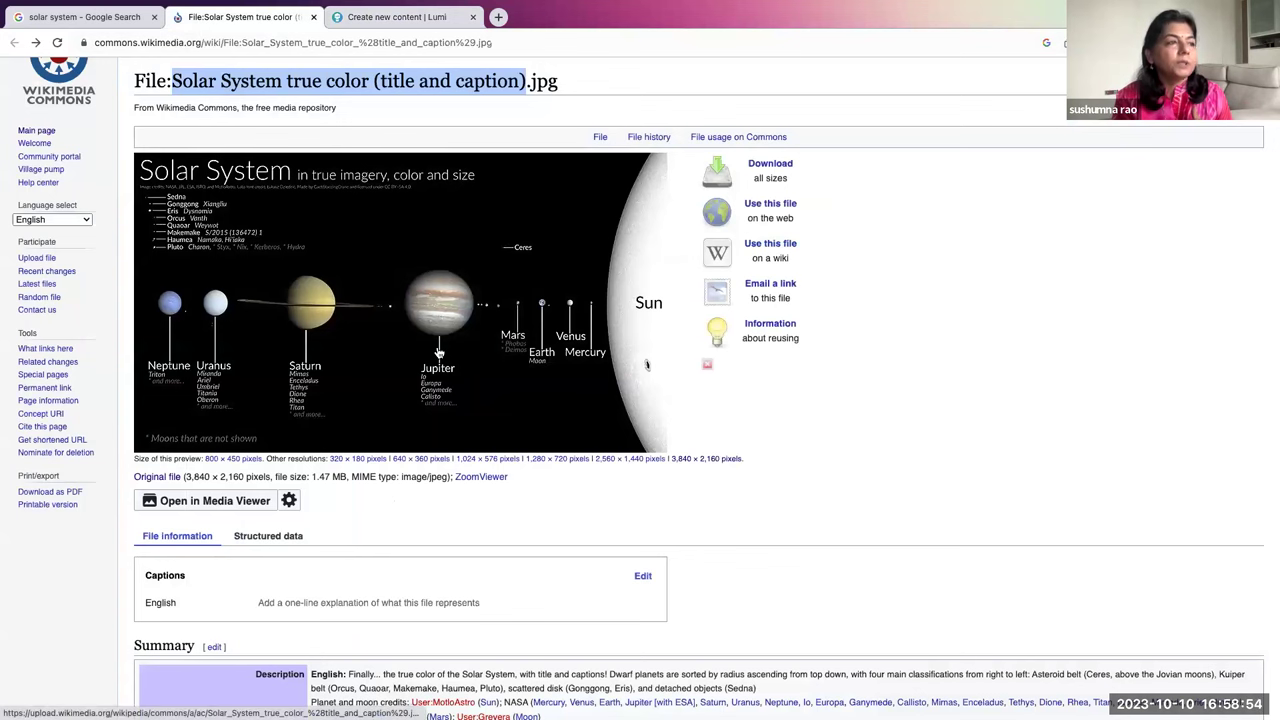
left_click(332, 18)
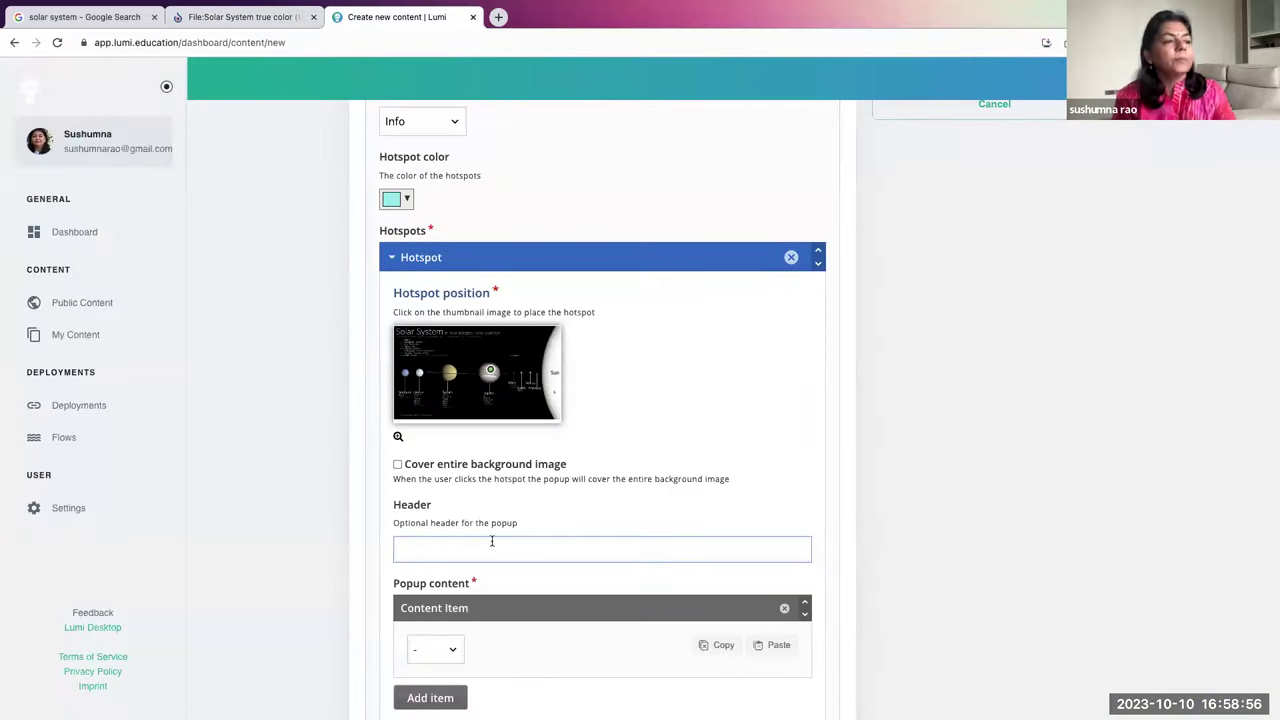
type("iter")
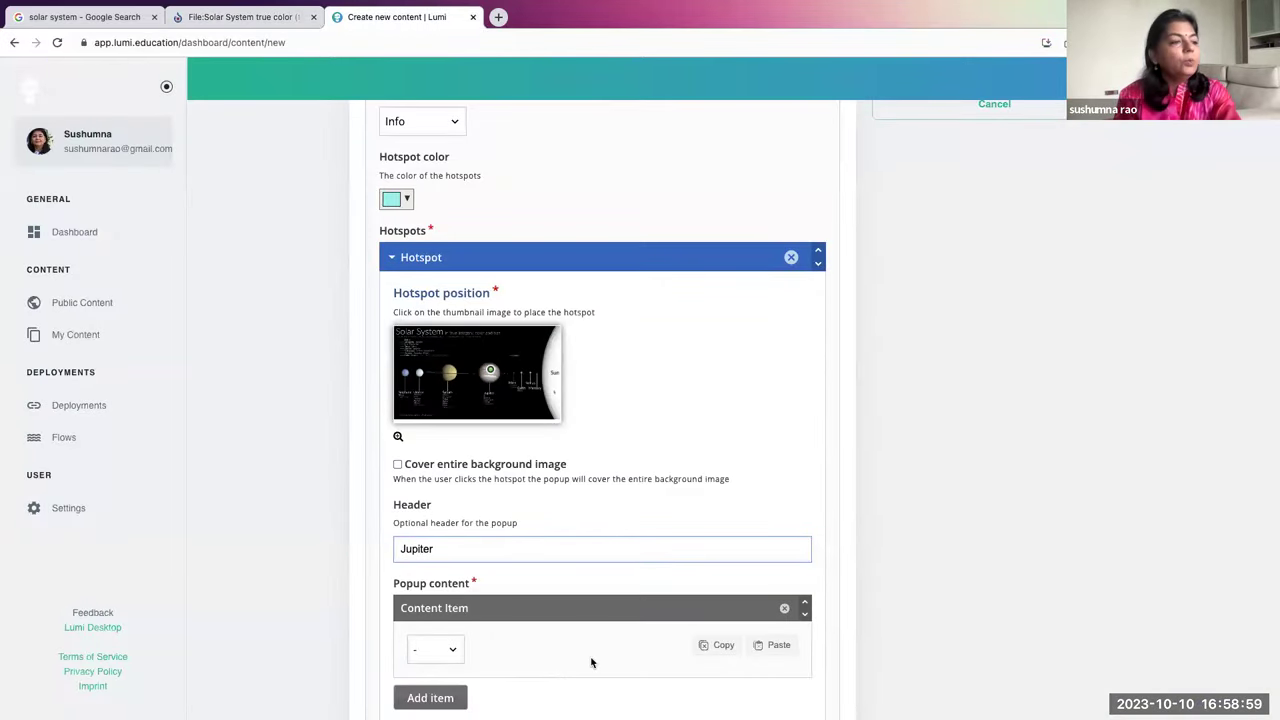
scroll(591, 662, "down", 3)
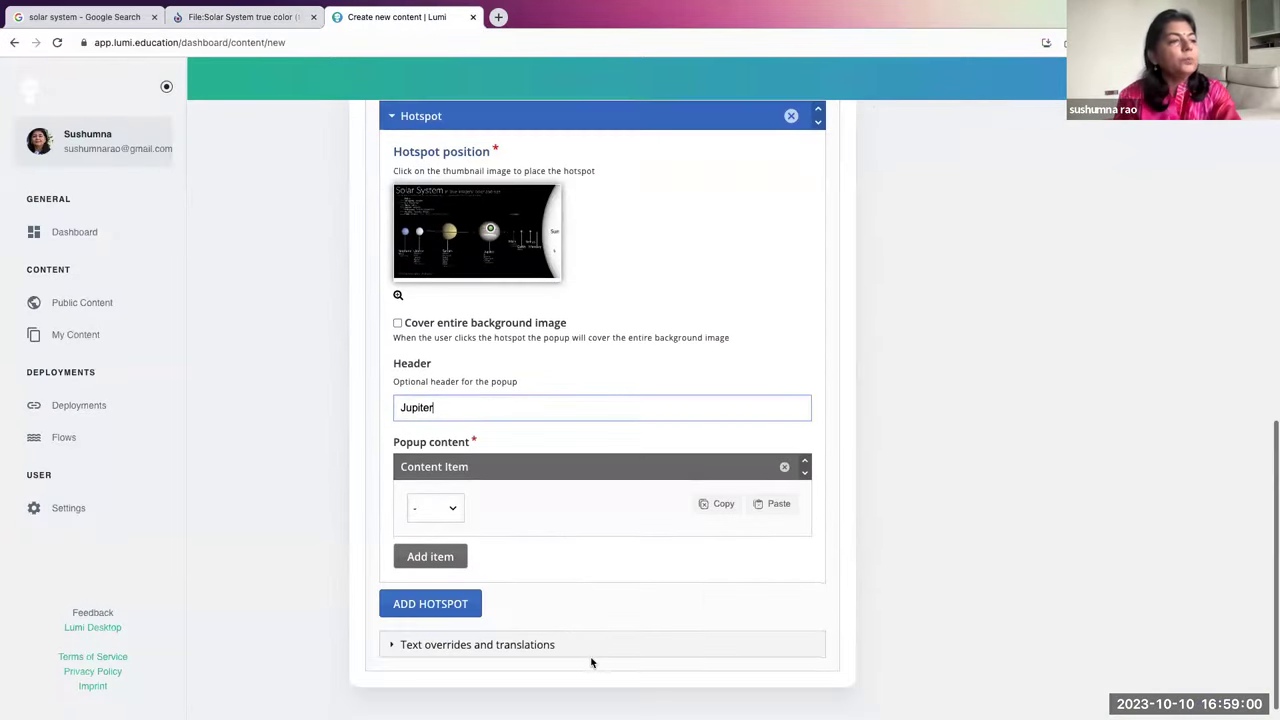
left_click(435, 508)
left_click(430, 527)
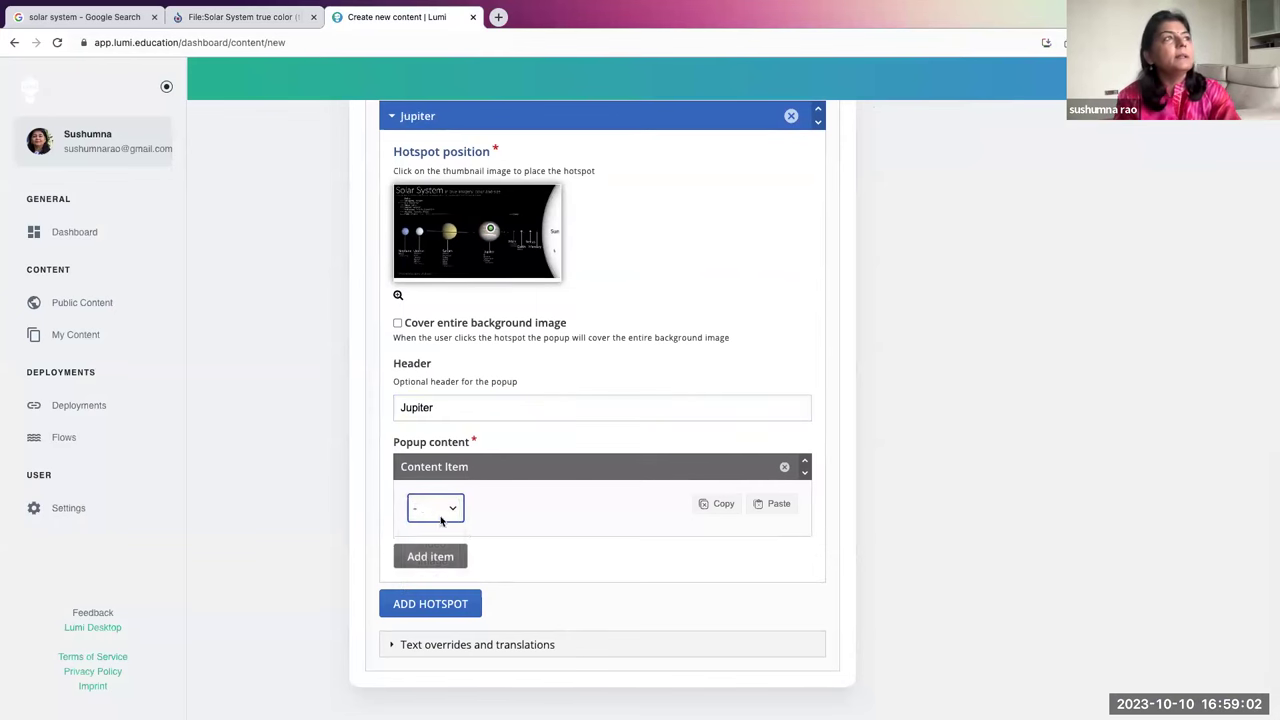
- Search Google for "Jupiter planet" in the browser tab holding the Wikimedia Commons file page
left_click(250, 16)
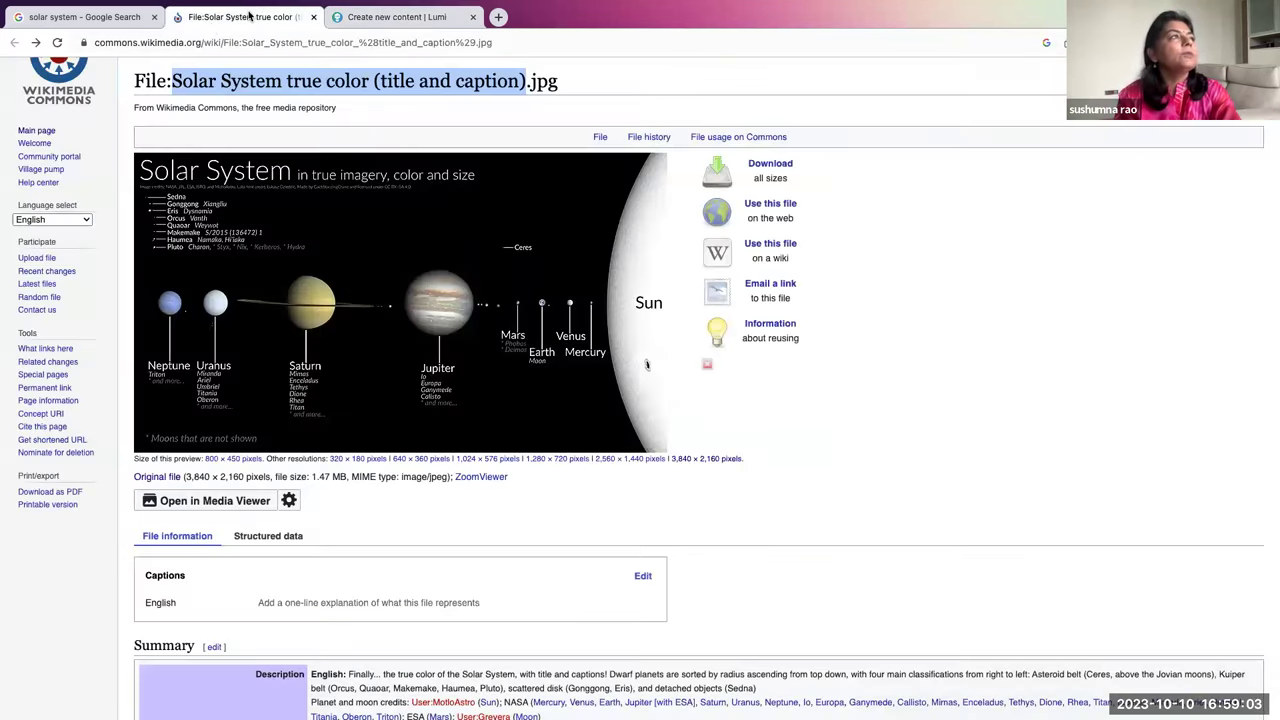
left_click(666, 47)
type("Ju")
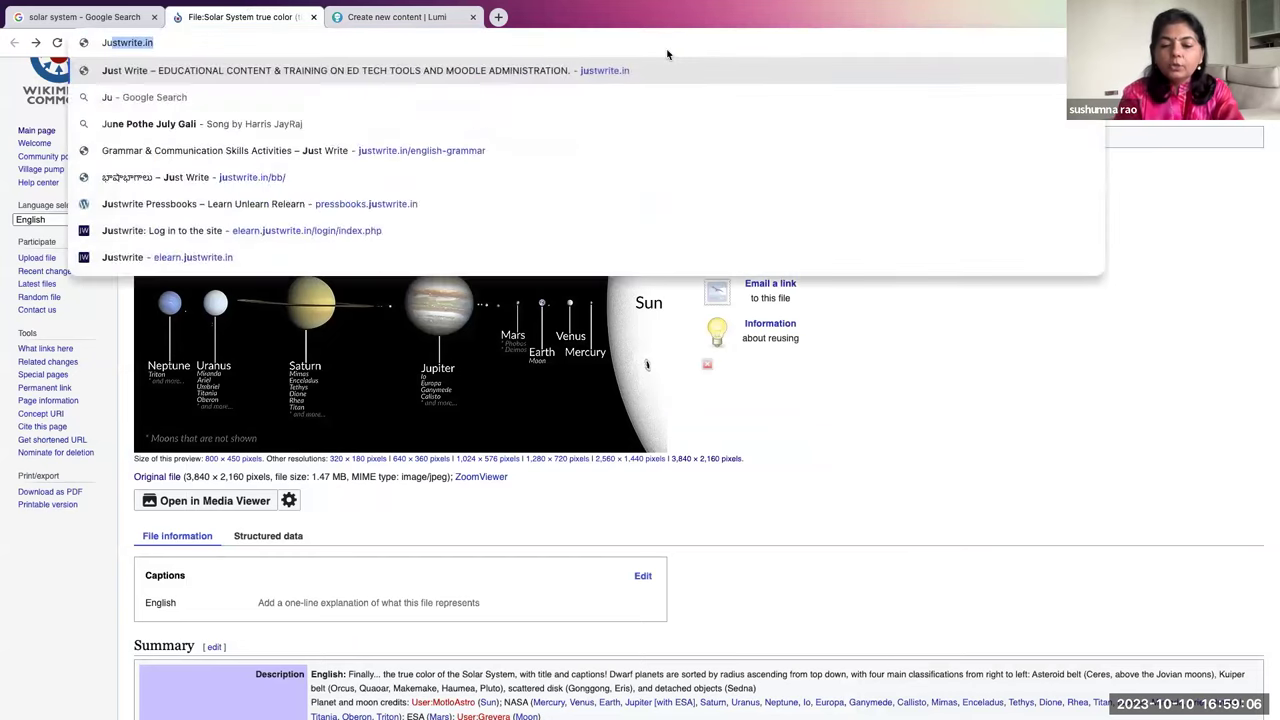
type("piter planet")
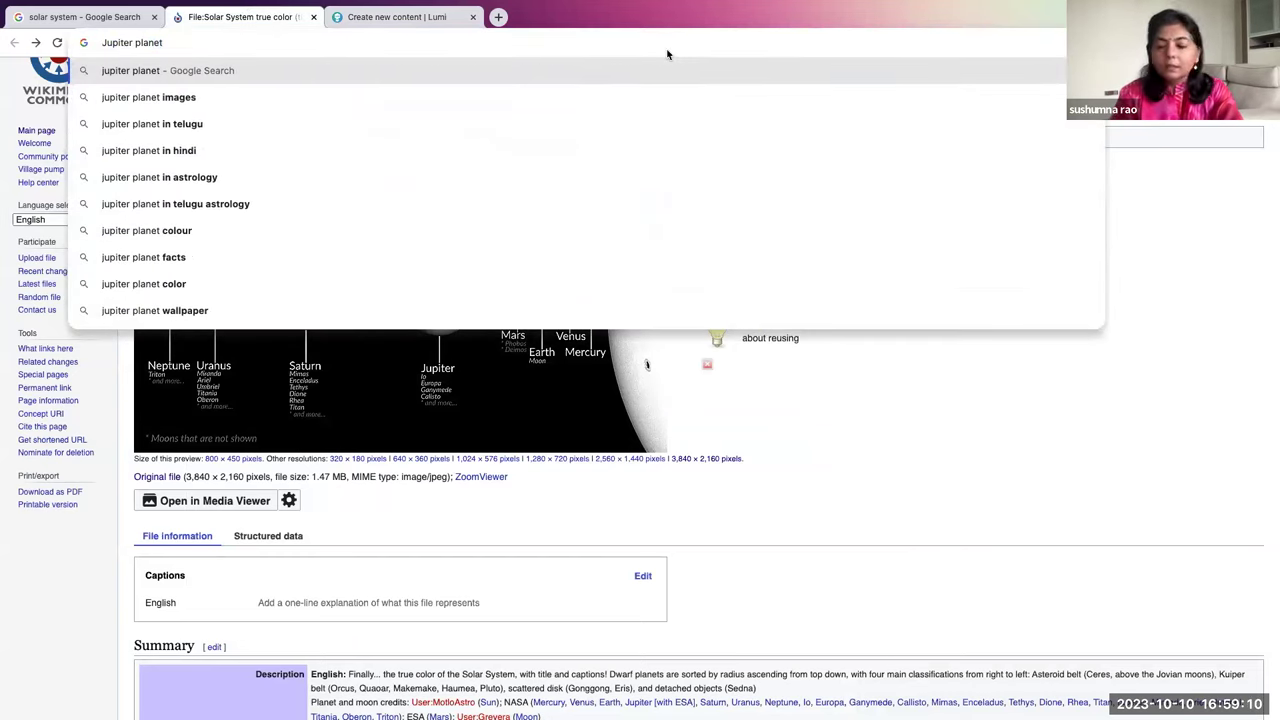
key("Return")
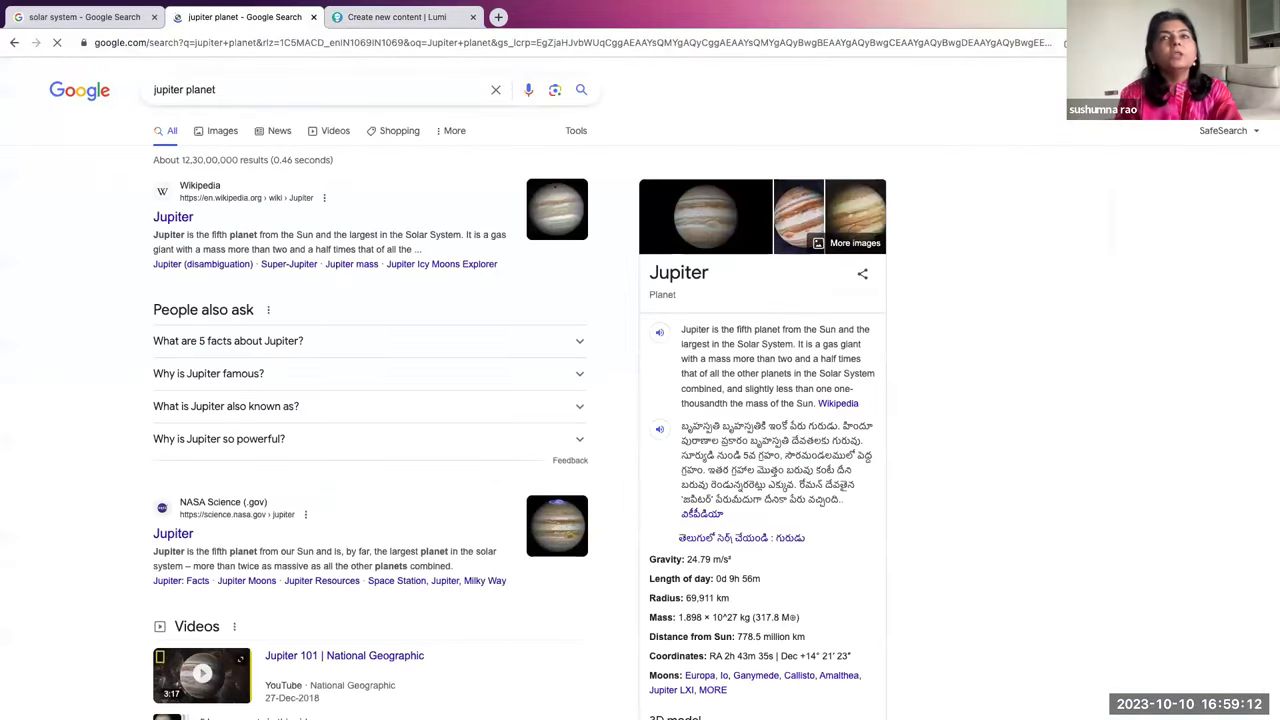
- Restrict the Jupiter search to usage rights "free to use or share" through Google's Advanced Search
left_click(1180, 90)
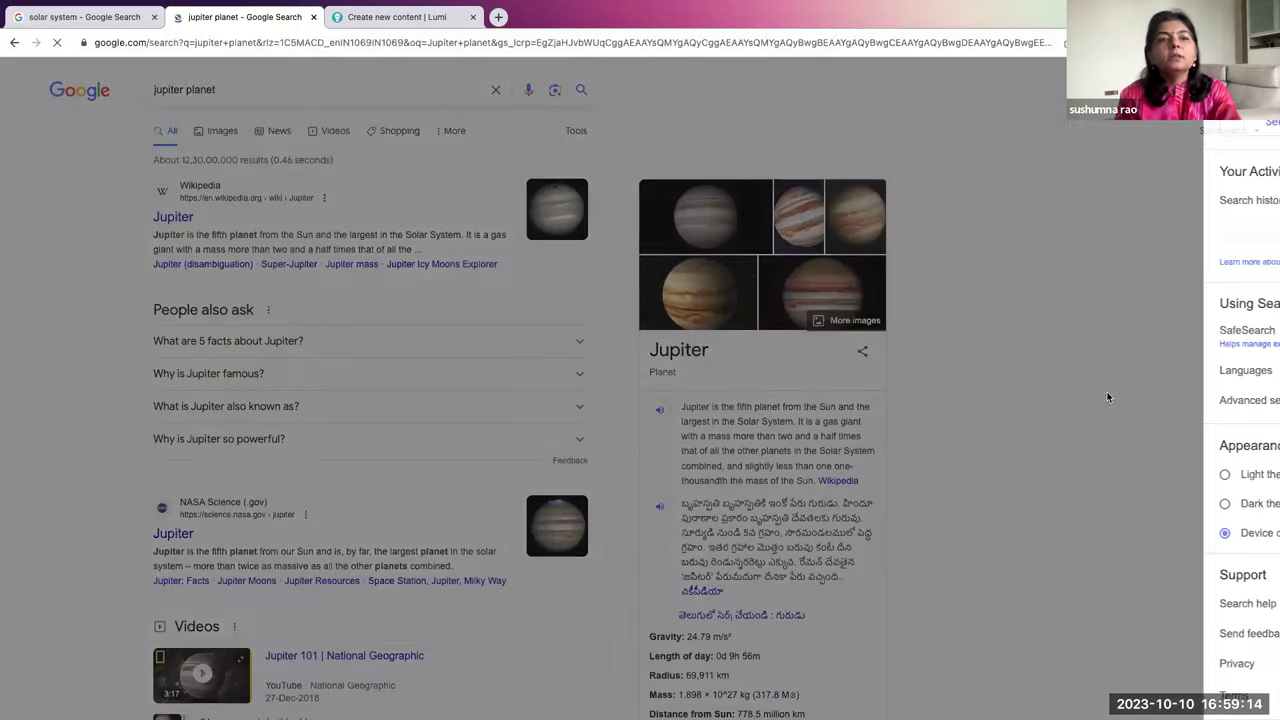
left_click(1106, 398)
left_click(300, 574)
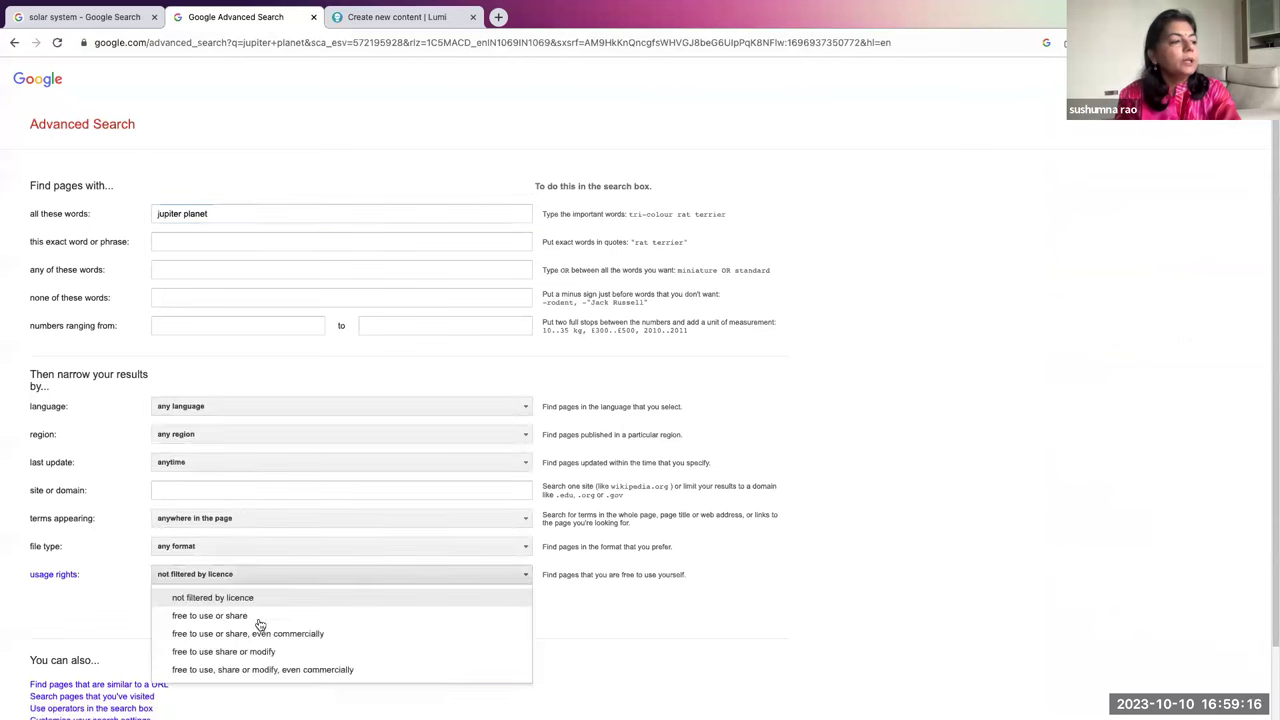
left_click(517, 613)
left_click(517, 613)
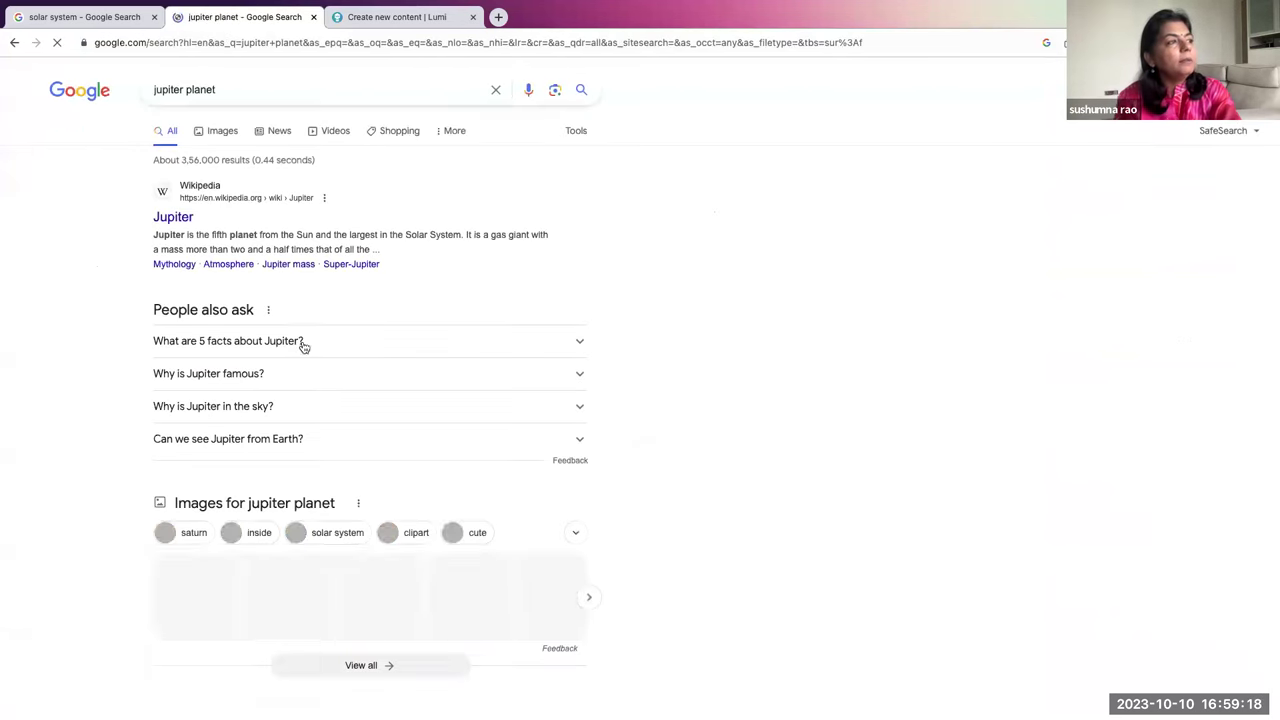
- Open Astronomy Online's "Jupiter - Introduction" page from the search results and check the licence notice in its footer
scroll(318, 443, "down", 2)
scroll(318, 443, "down", 3)
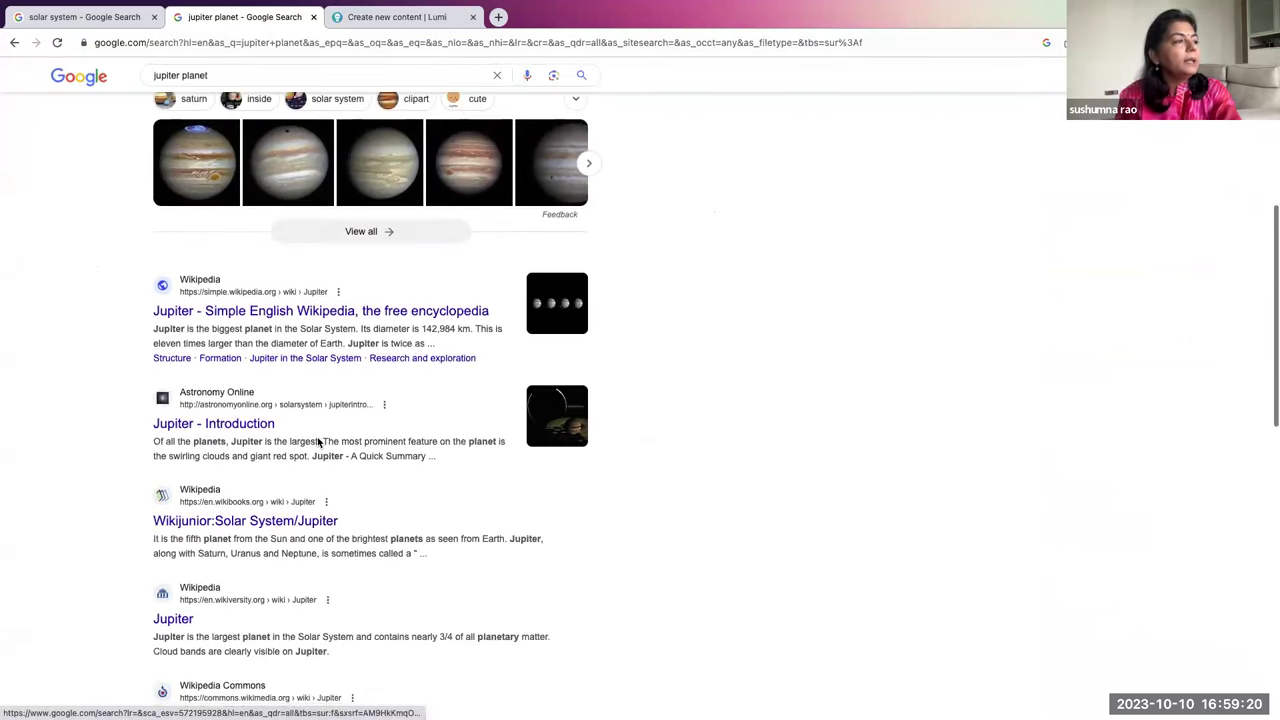
scroll(318, 437, "down", 3)
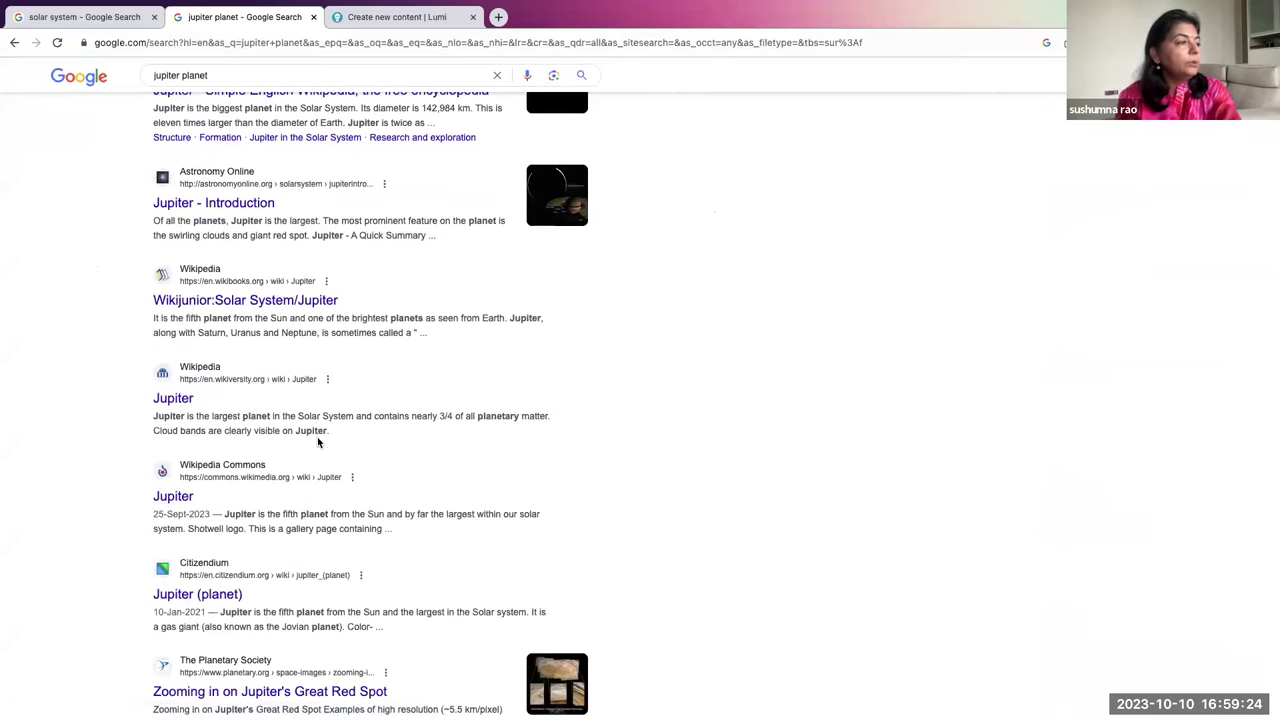
scroll(318, 443, "up", 1)
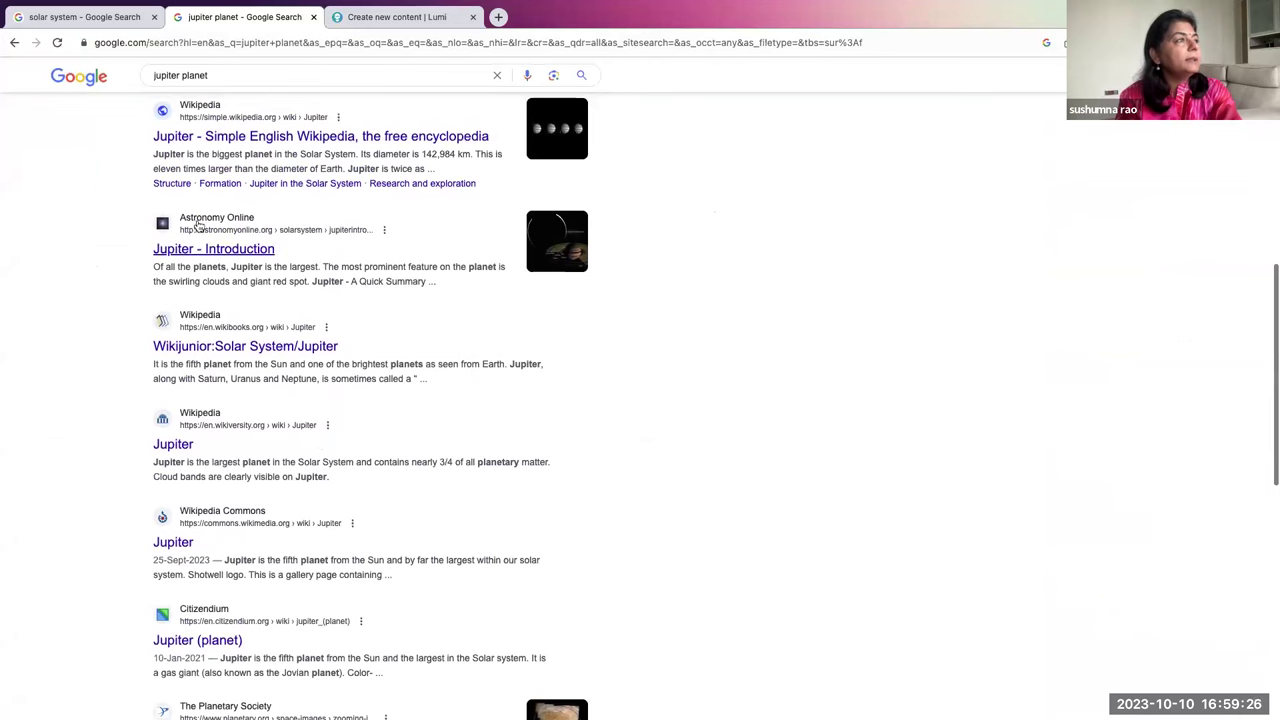
left_click(196, 251)
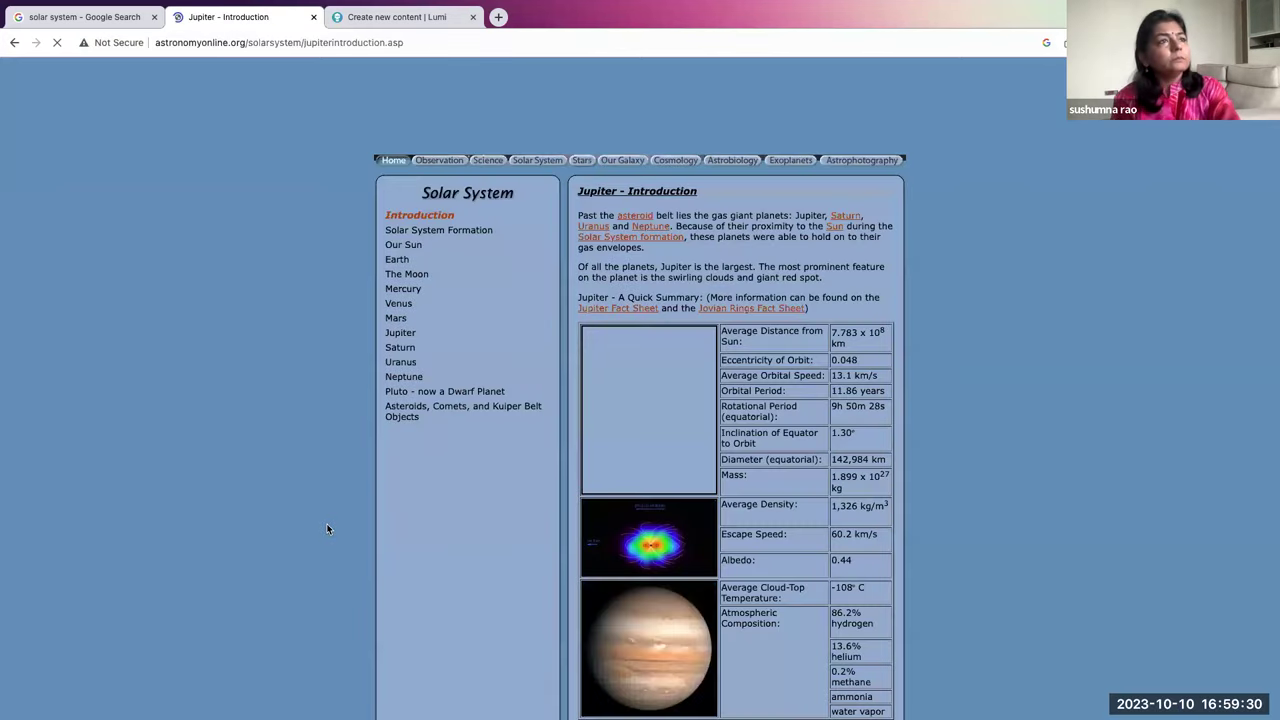
scroll(326, 525, "down", 10)
scroll(326, 529, "down", 15)
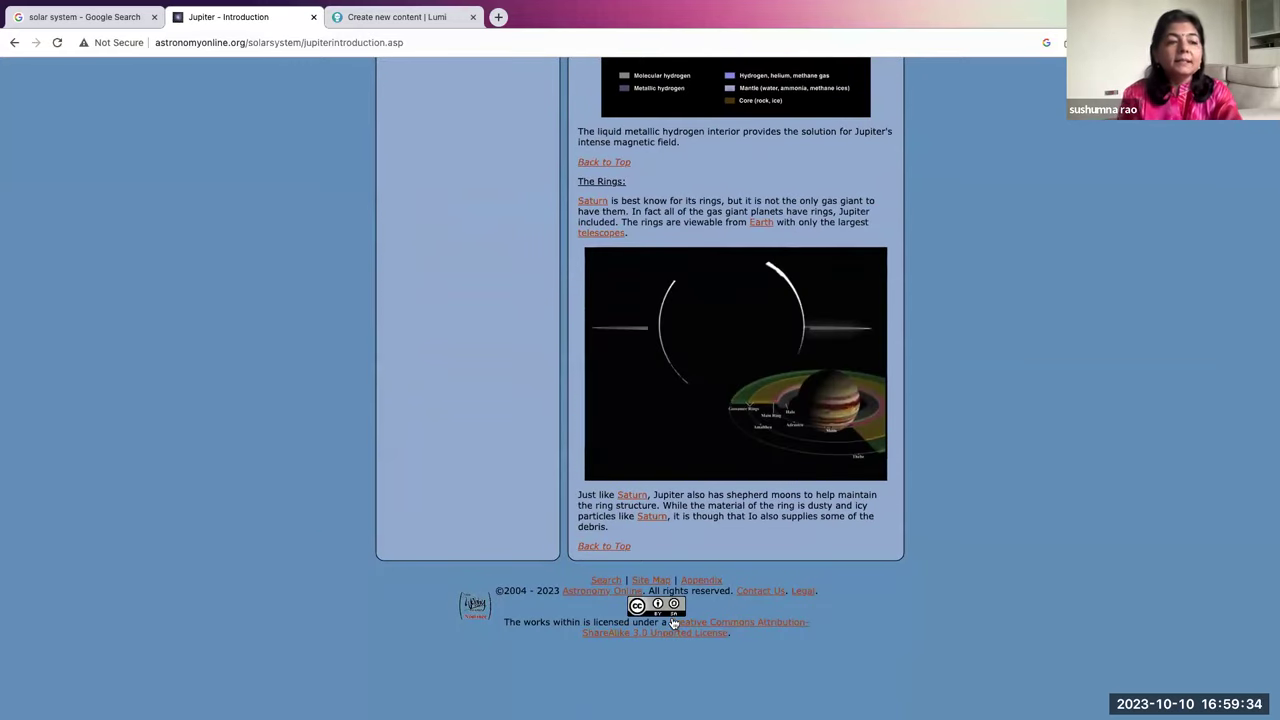
scroll(600, 452, "up", 5)
scroll(600, 452, "up", 9)
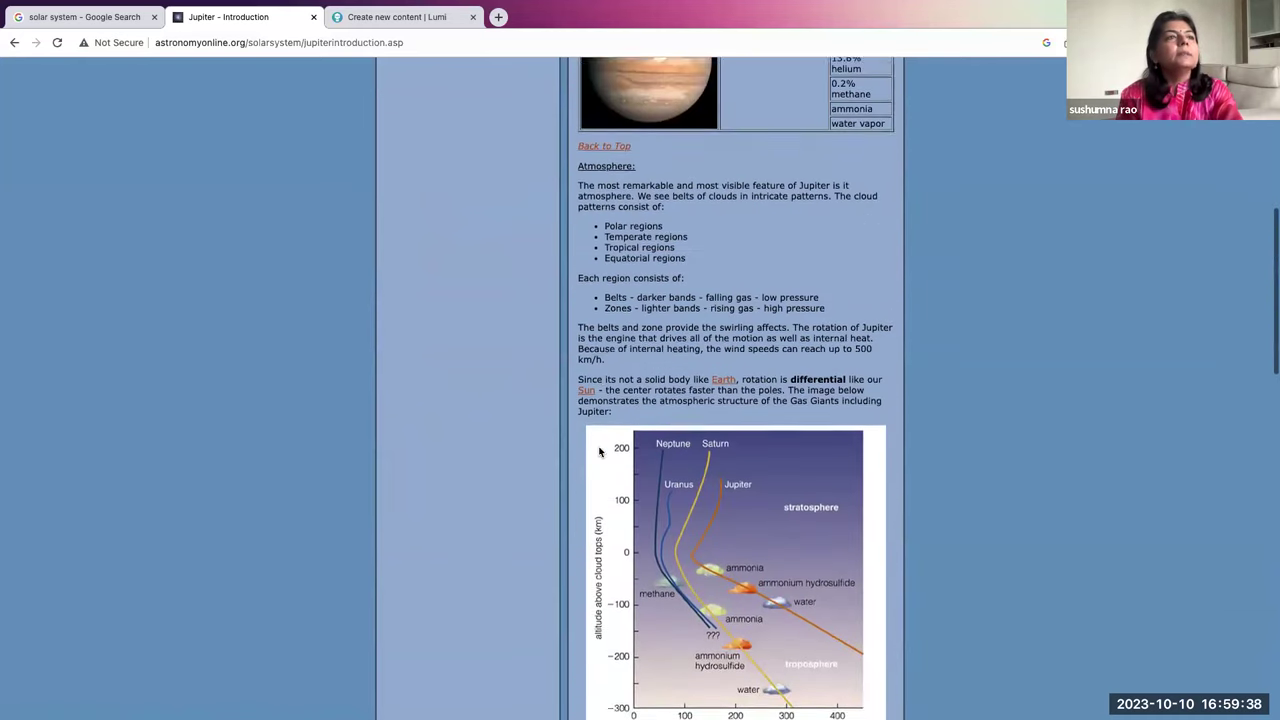
scroll(600, 452, "up", 10)
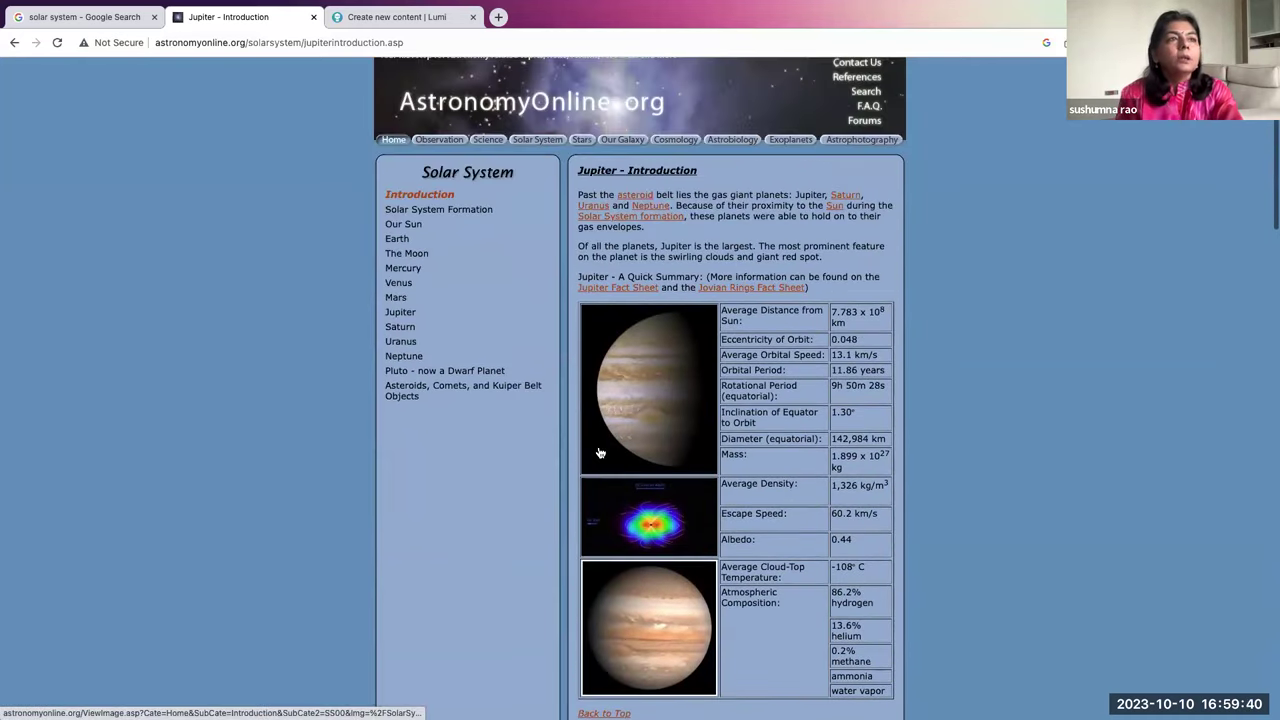
- Copy the introductory paragraphs about Jupiter from the Astronomy Online page into the text of the Jupiter hotspot's popup in Lumi
left_click(178, 80)
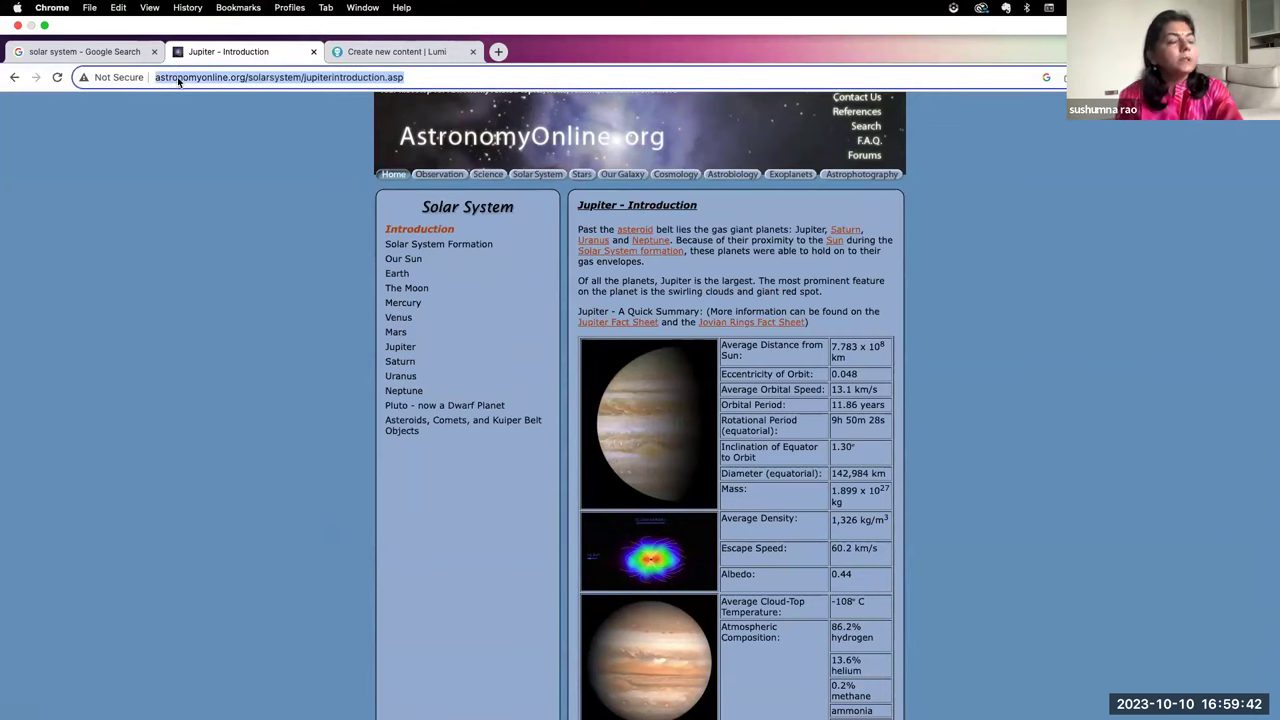
left_click(345, 51)
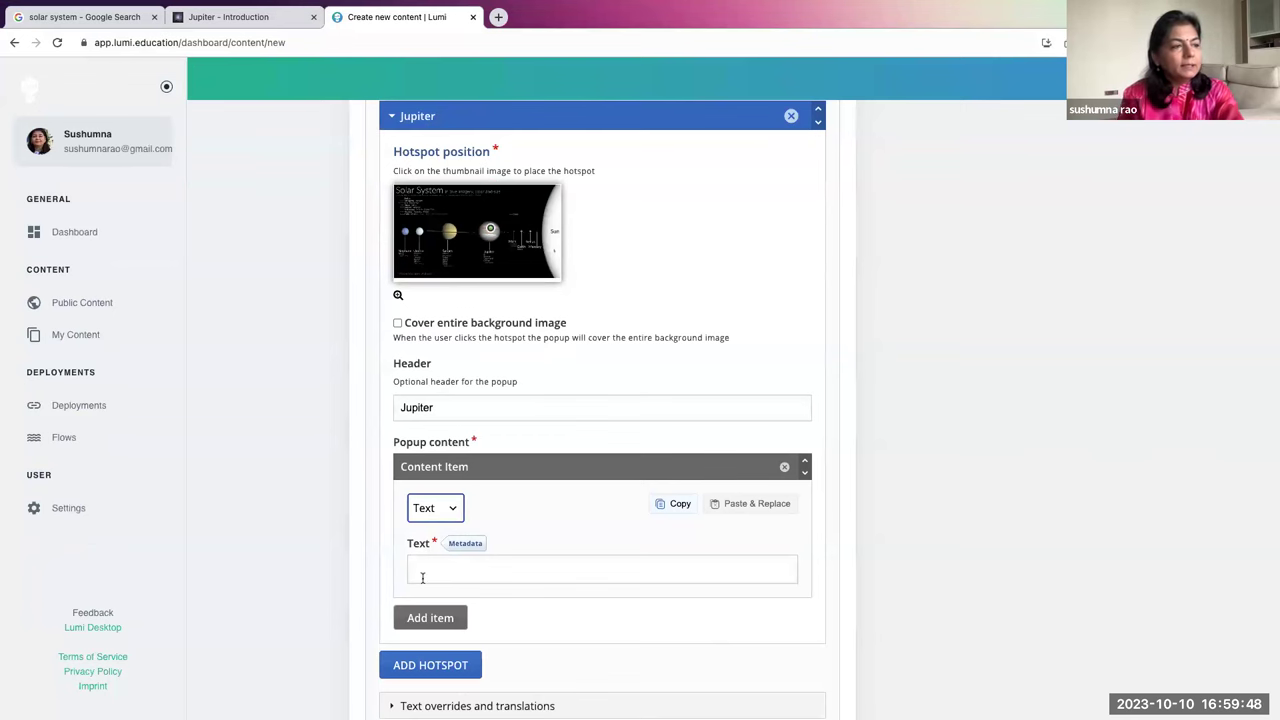
left_click(229, 16)
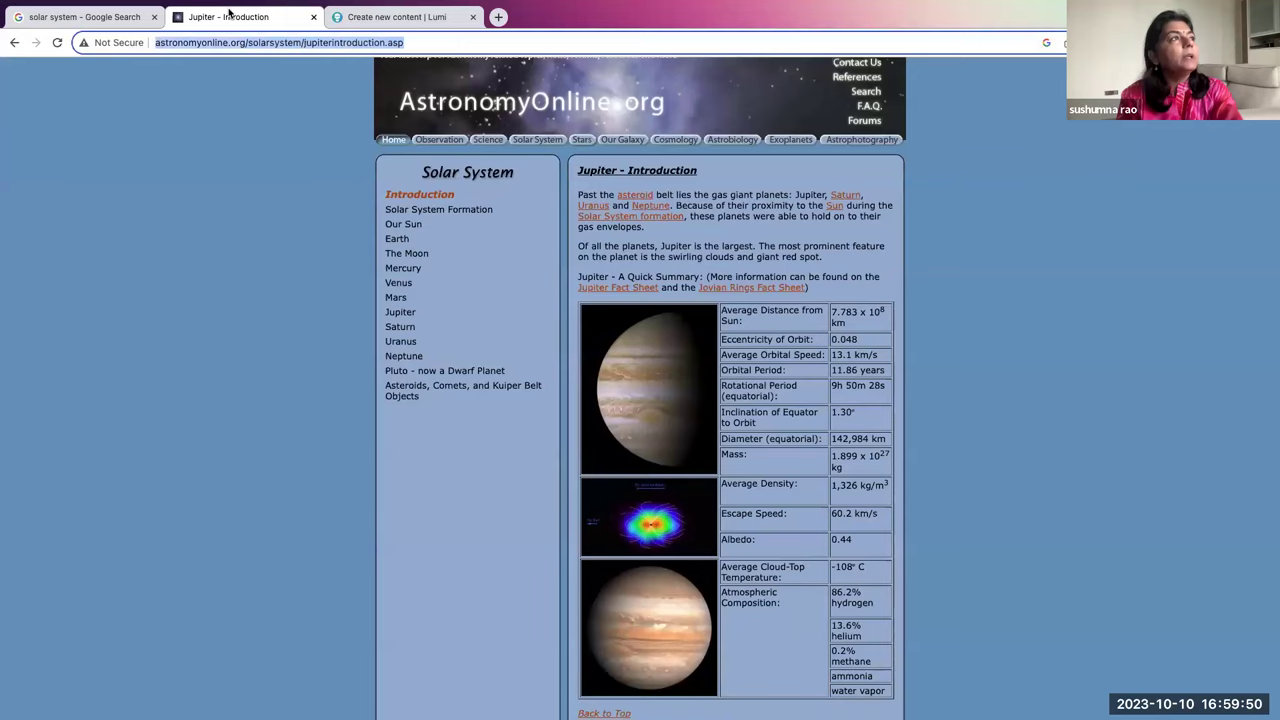
scroll(588, 444, "down", 3)
scroll(746, 330, "up", 2)
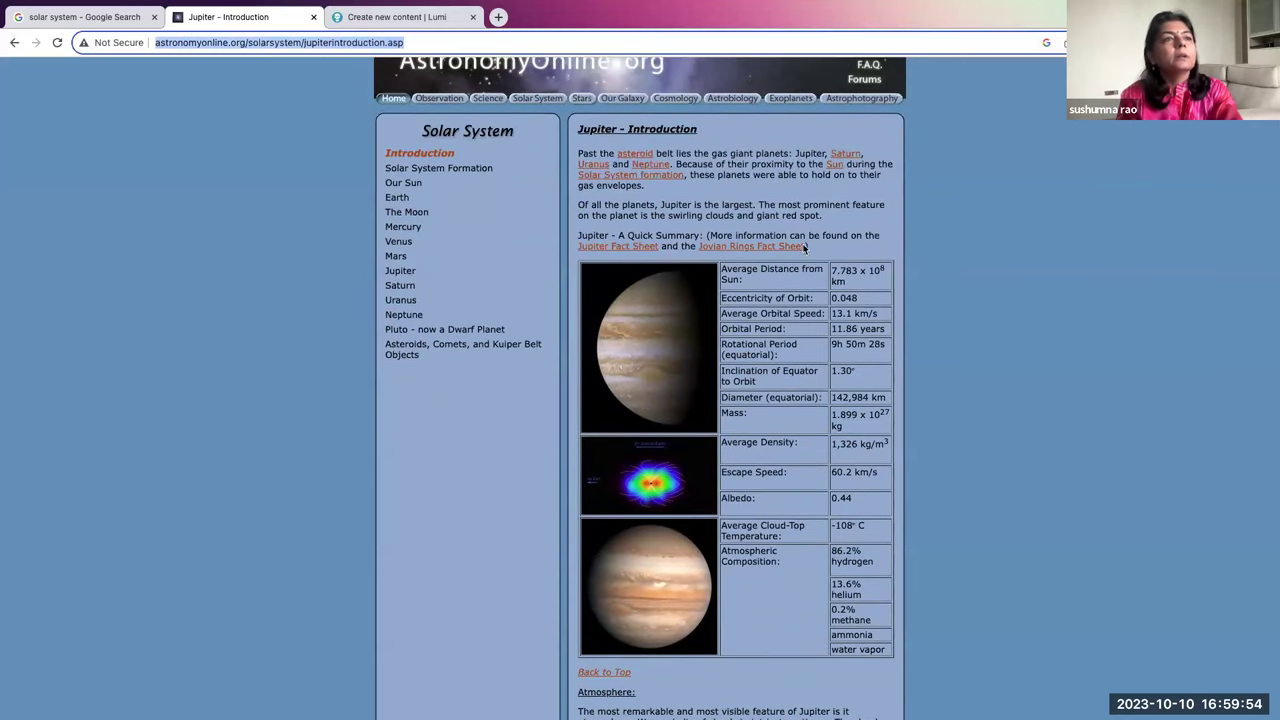
left_click(586, 145)
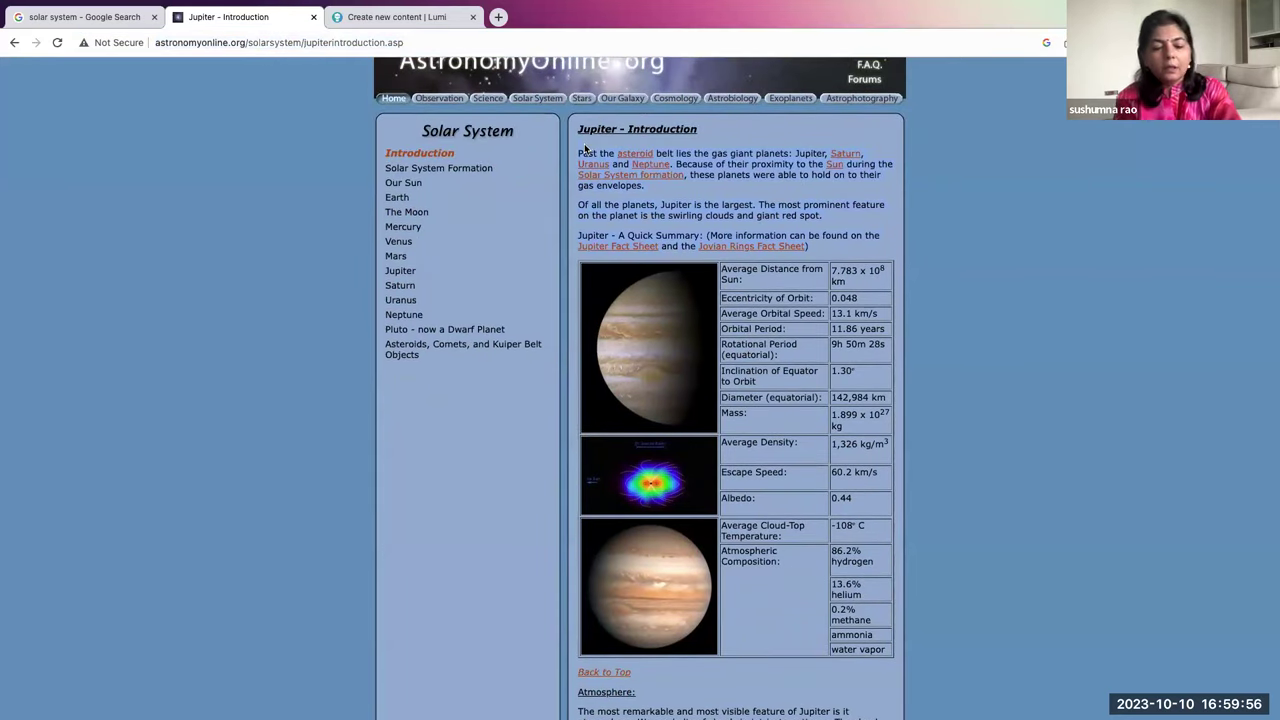
right_click(761, 172)
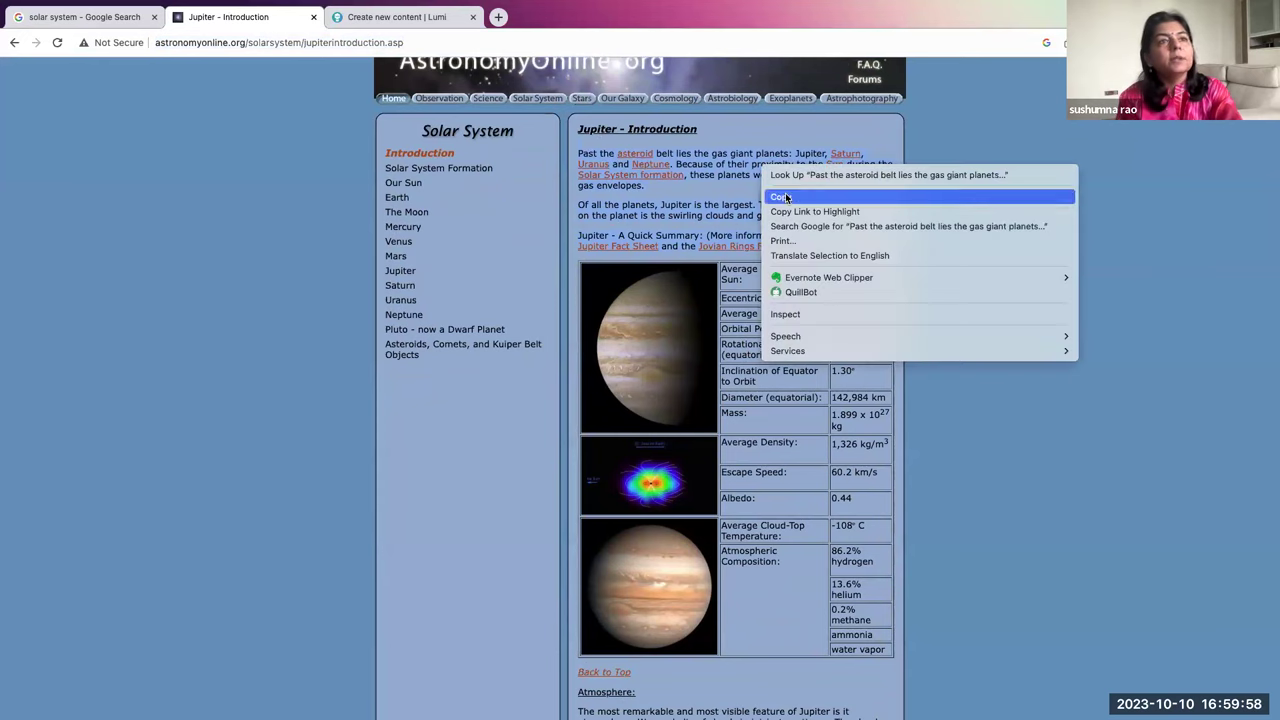
left_click(790, 196)
left_click(397, 16)
left_click(478, 566)
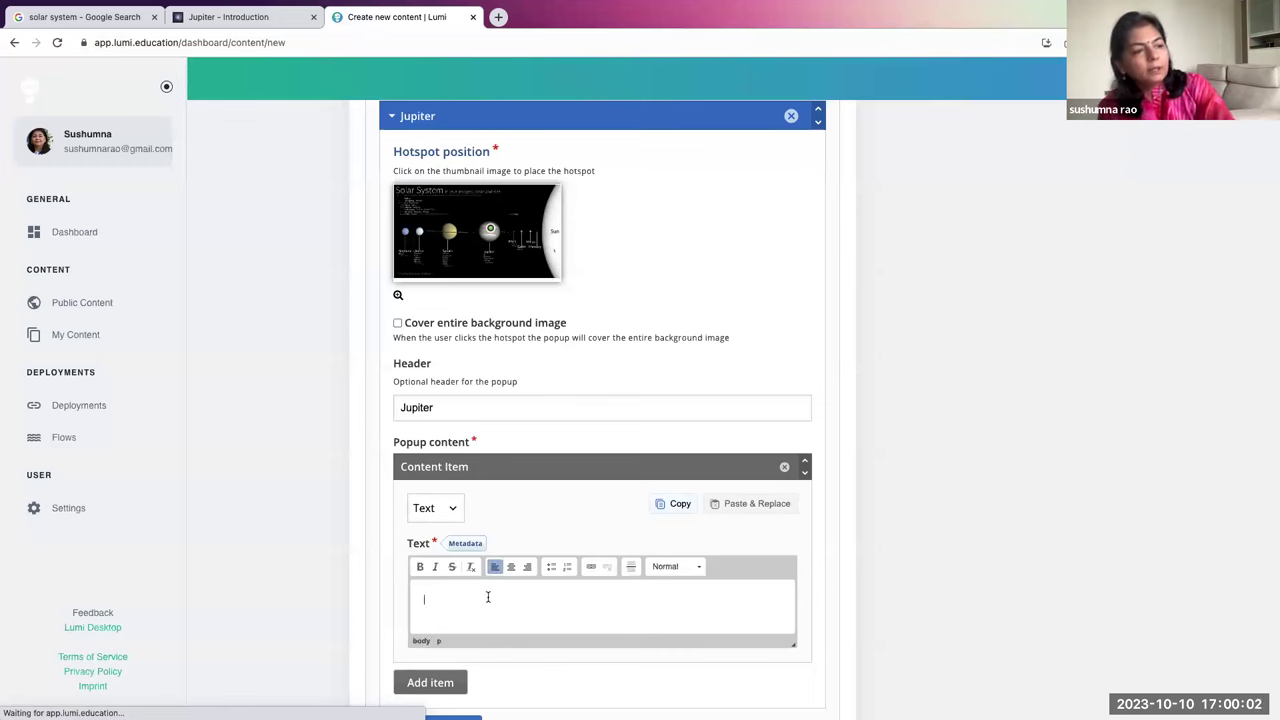
key("ctrl+v")
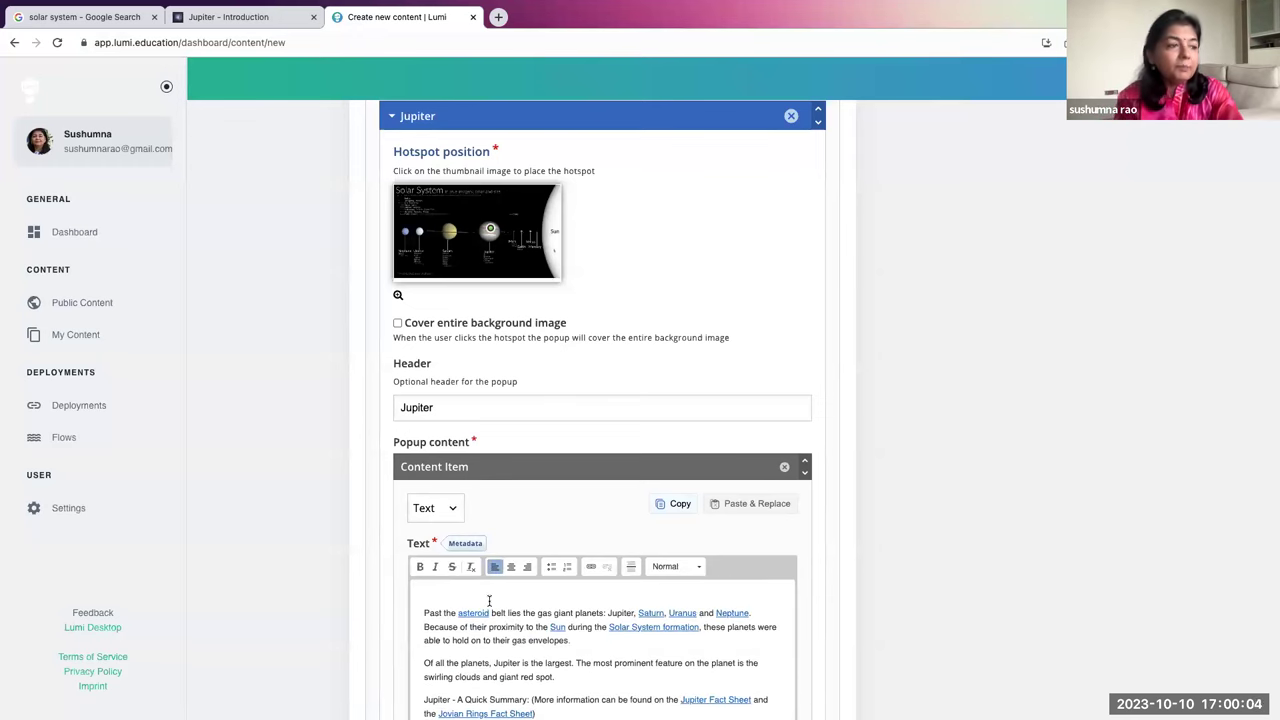
- Open the popup text's metadata and enter the address of the Astronomy Online Jupiter page as its source
scroll(520, 634, "down", 3)
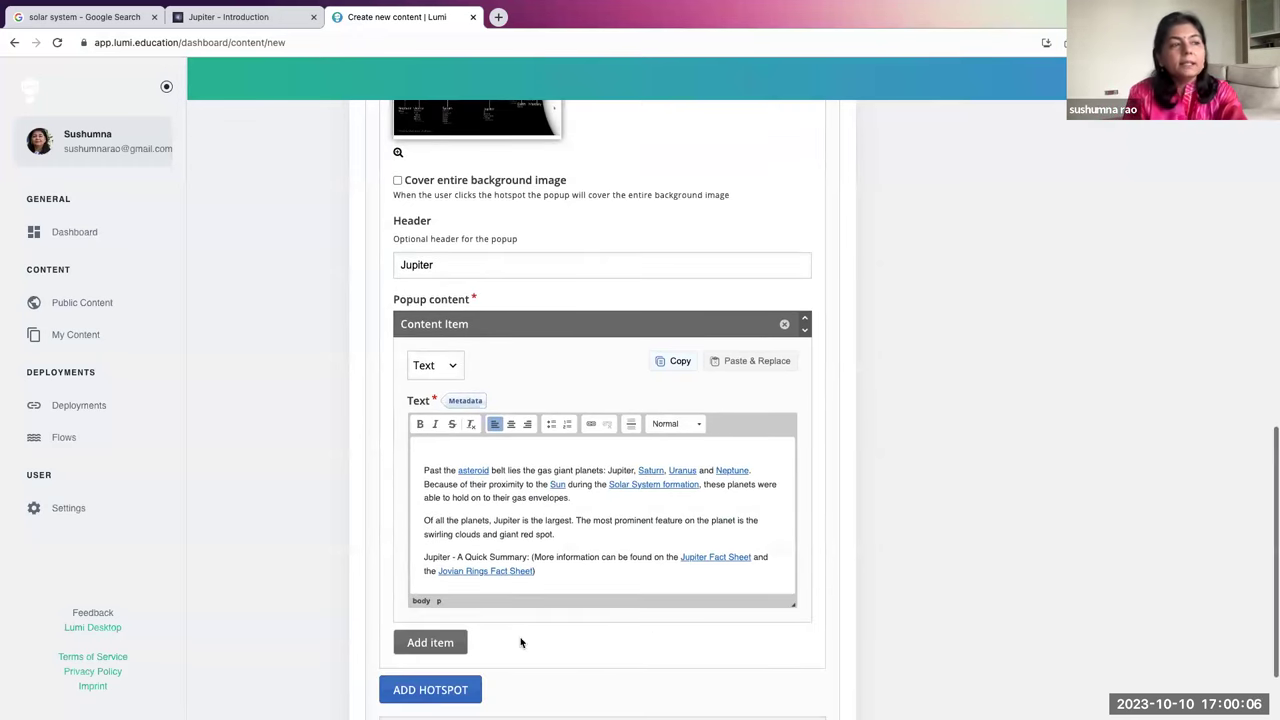
left_click(463, 401)
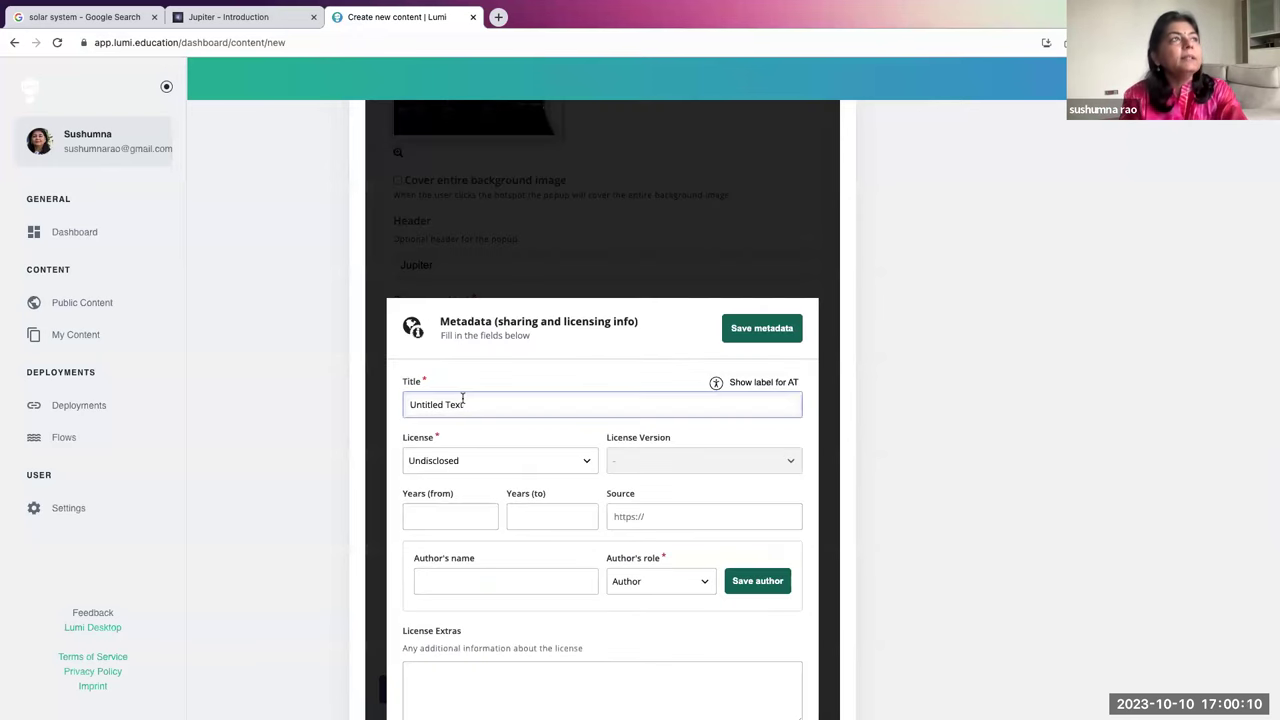
left_click(231, 18)
left_click(215, 40)
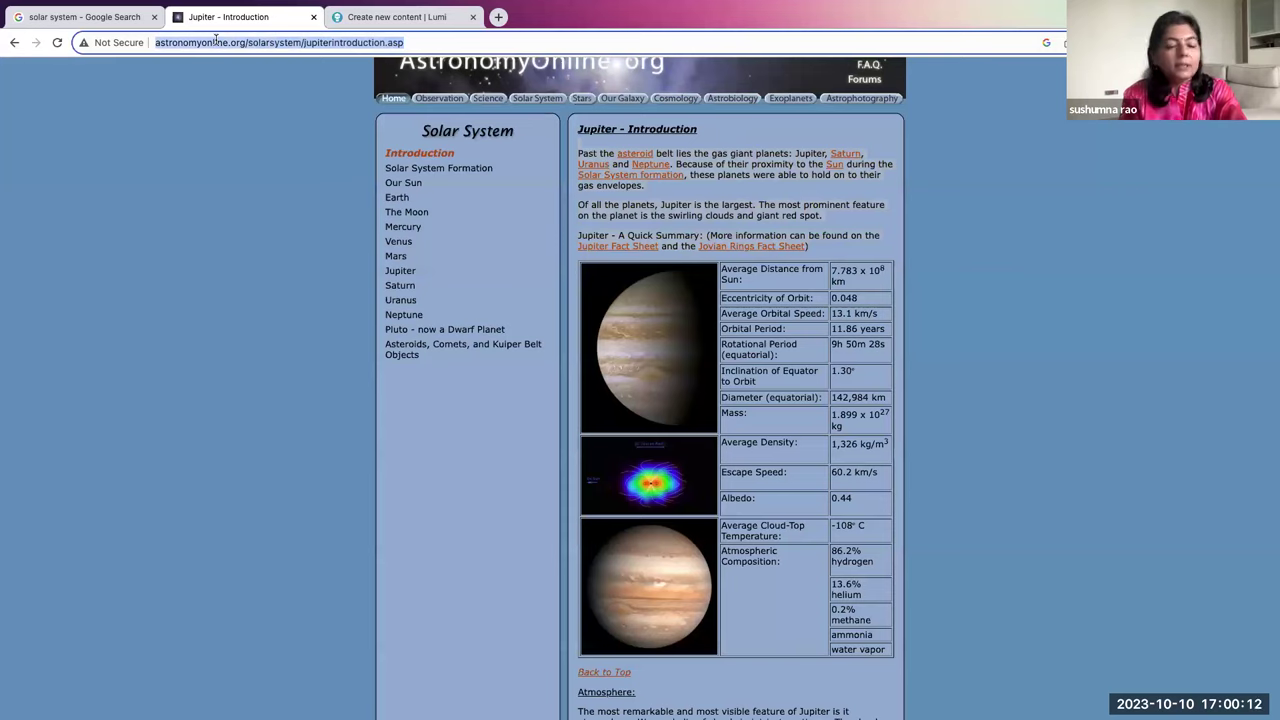
left_click(356, 14)
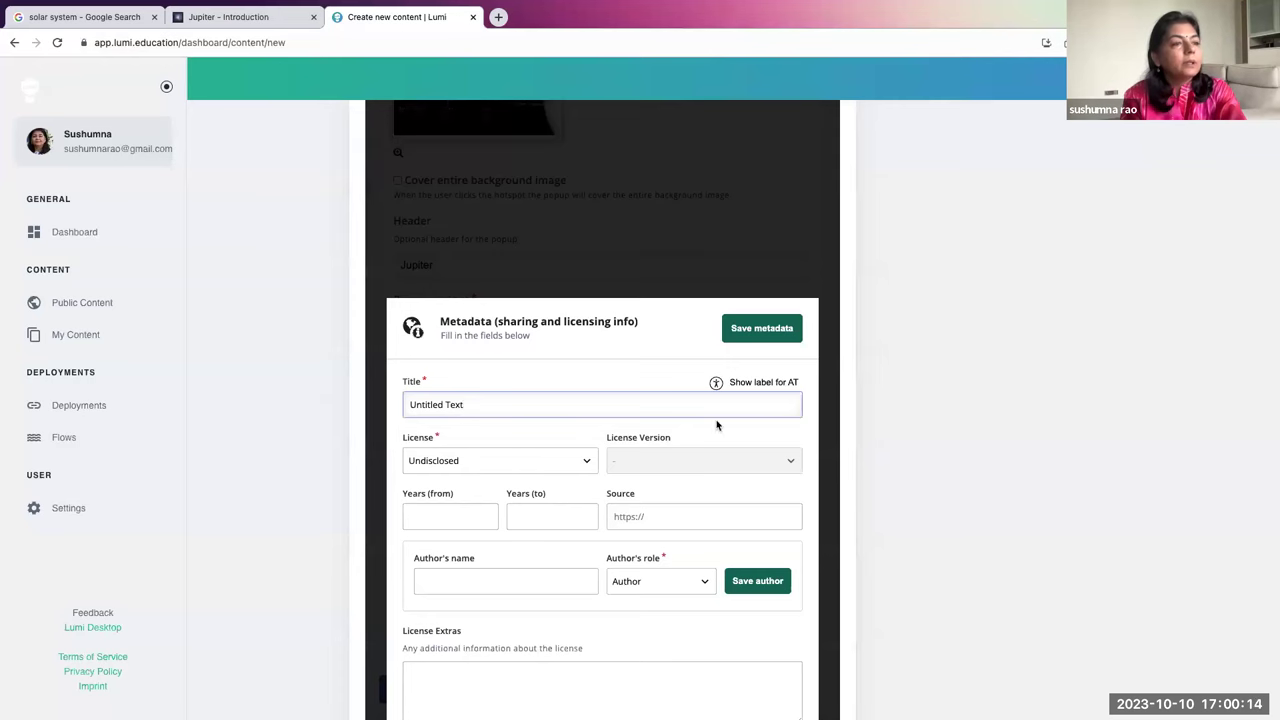
left_click(628, 514)
key("super+v")
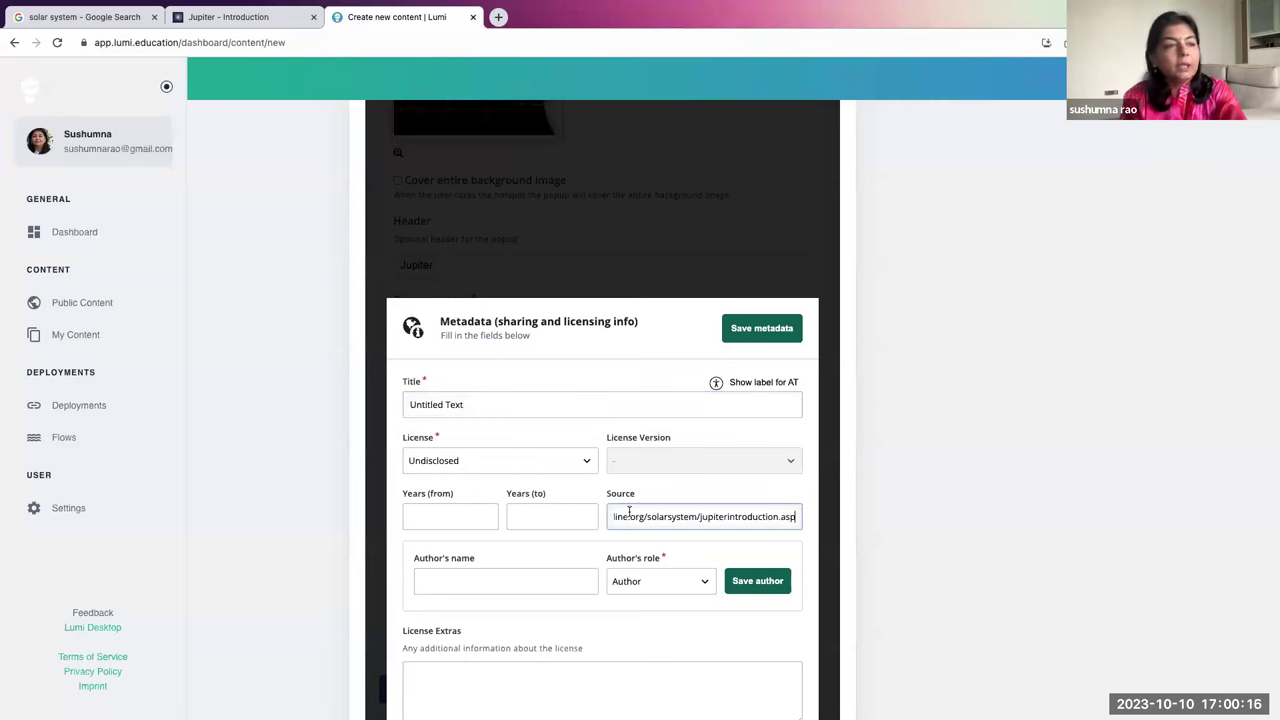
- Copy the site name "Astronomy Online" from the web page's footer and save it as author in the text's metadata
left_click(226, 18)
scroll(429, 419, "up", 2)
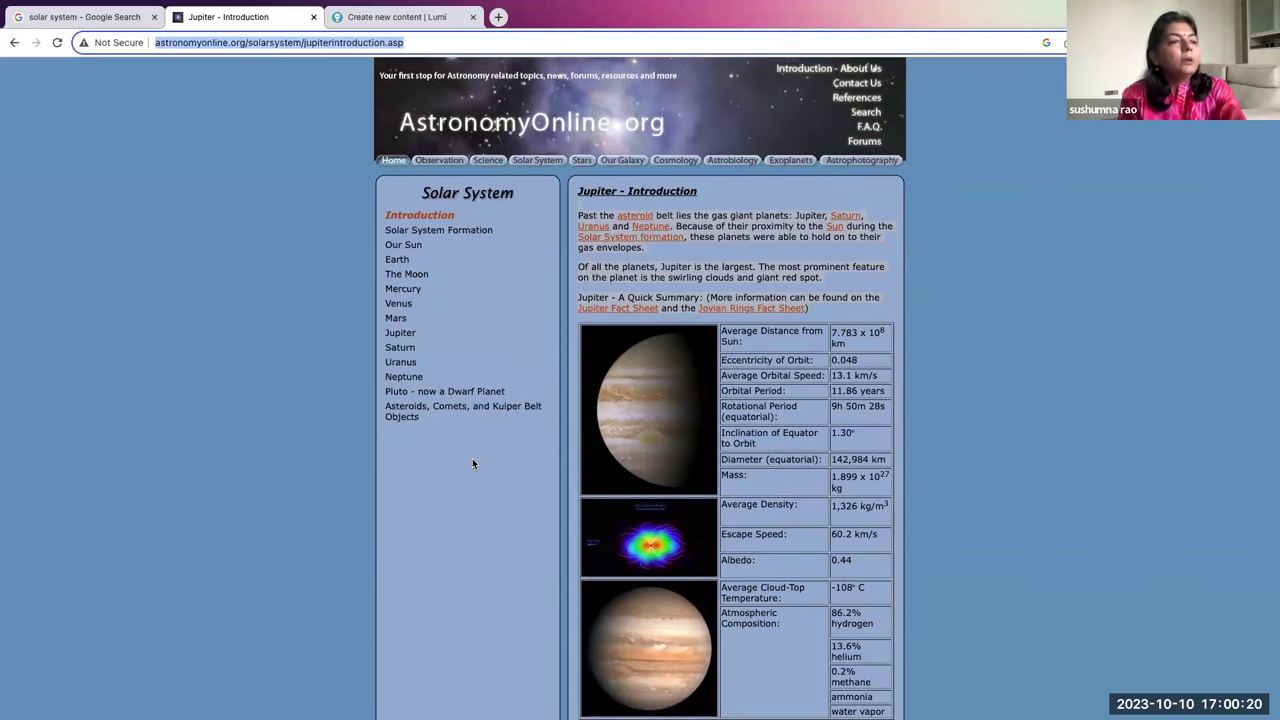
scroll(472, 458, "down", 15)
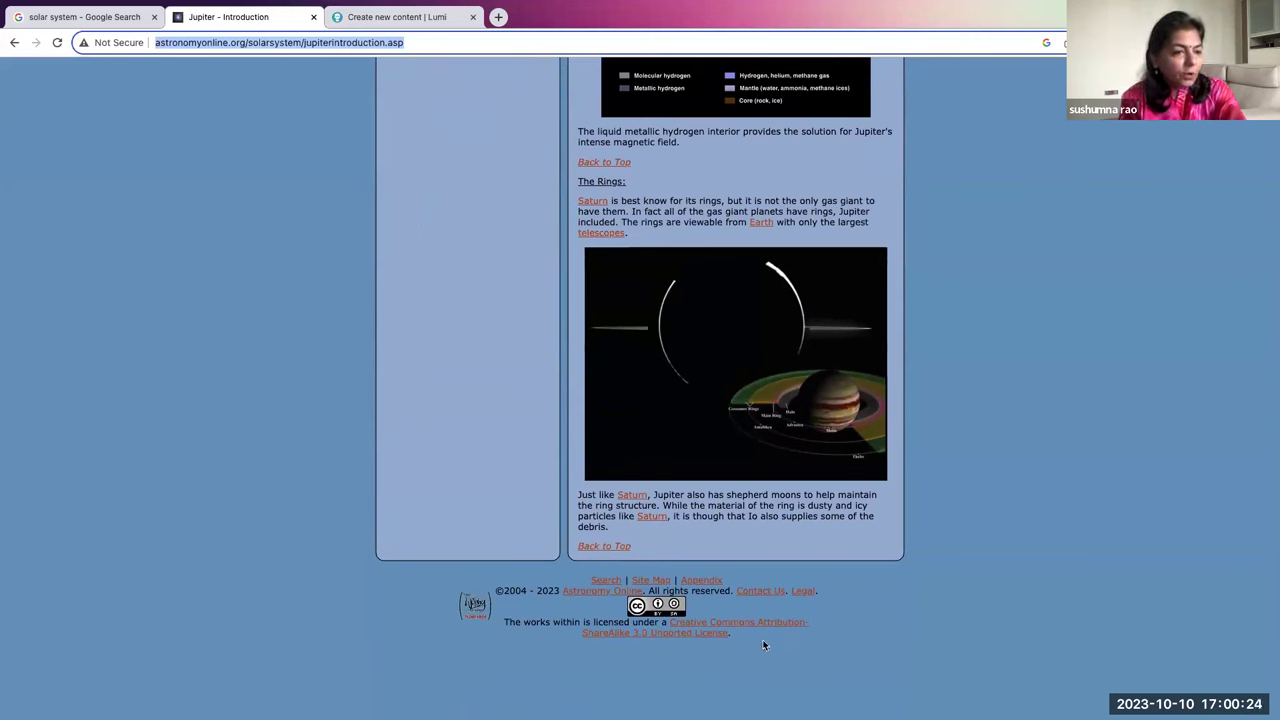
left_click(643, 590)
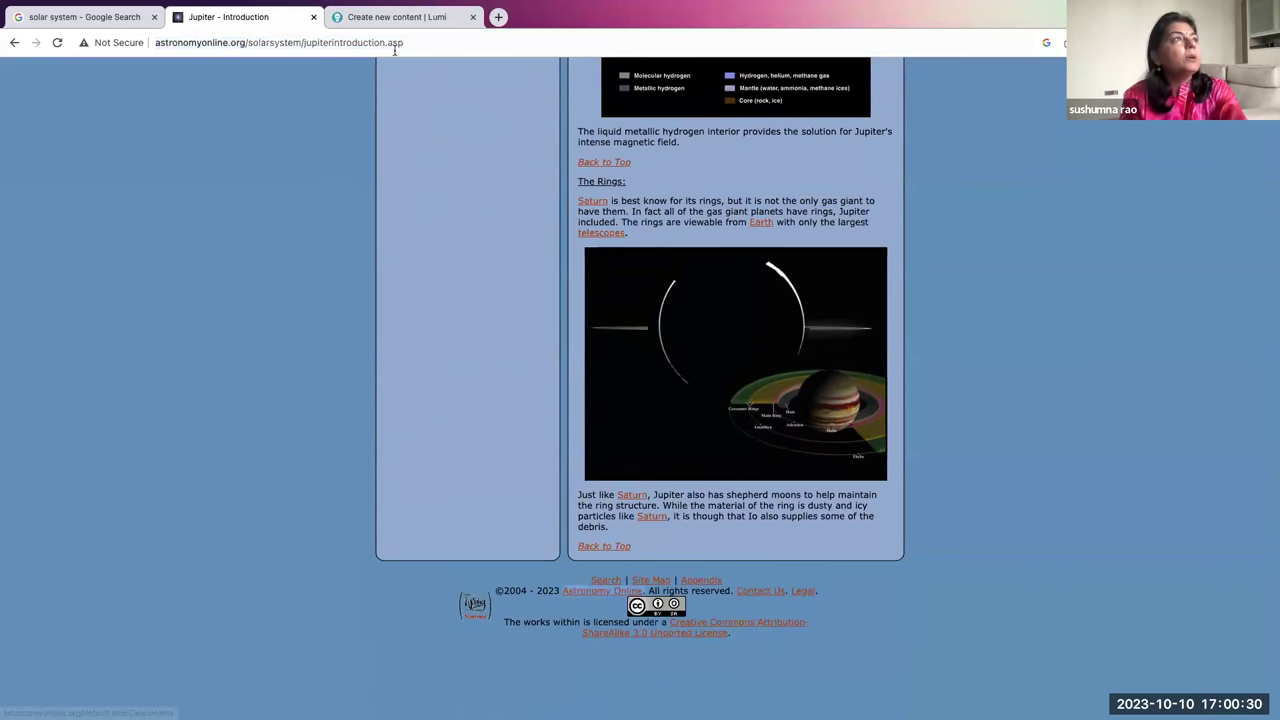
left_click(397, 17)
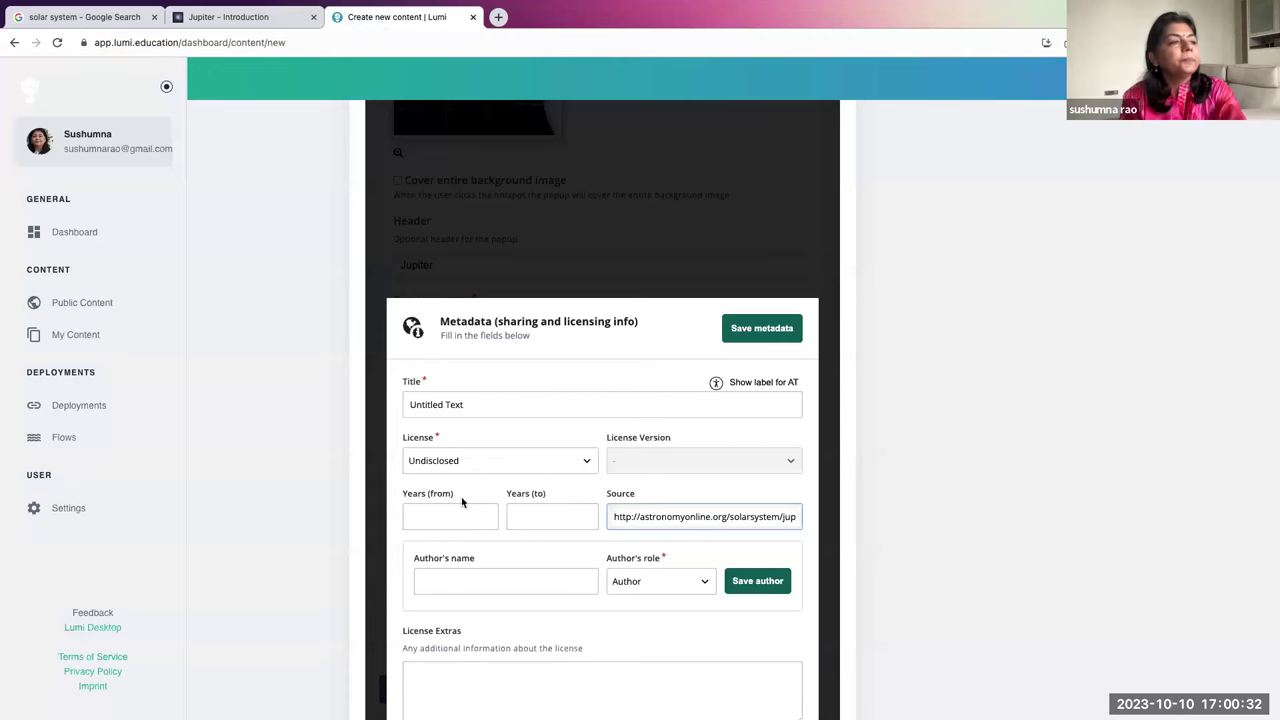
left_click(471, 582)
key("ctrl+v")
left_click(757, 581)
- Set the text's license to Attribution-ShareAlike (CC BY-SA), version 3.0 Unported, checking it against the source page's footer
left_click(476, 461)
left_click(491, 505)
left_click(238, 17)
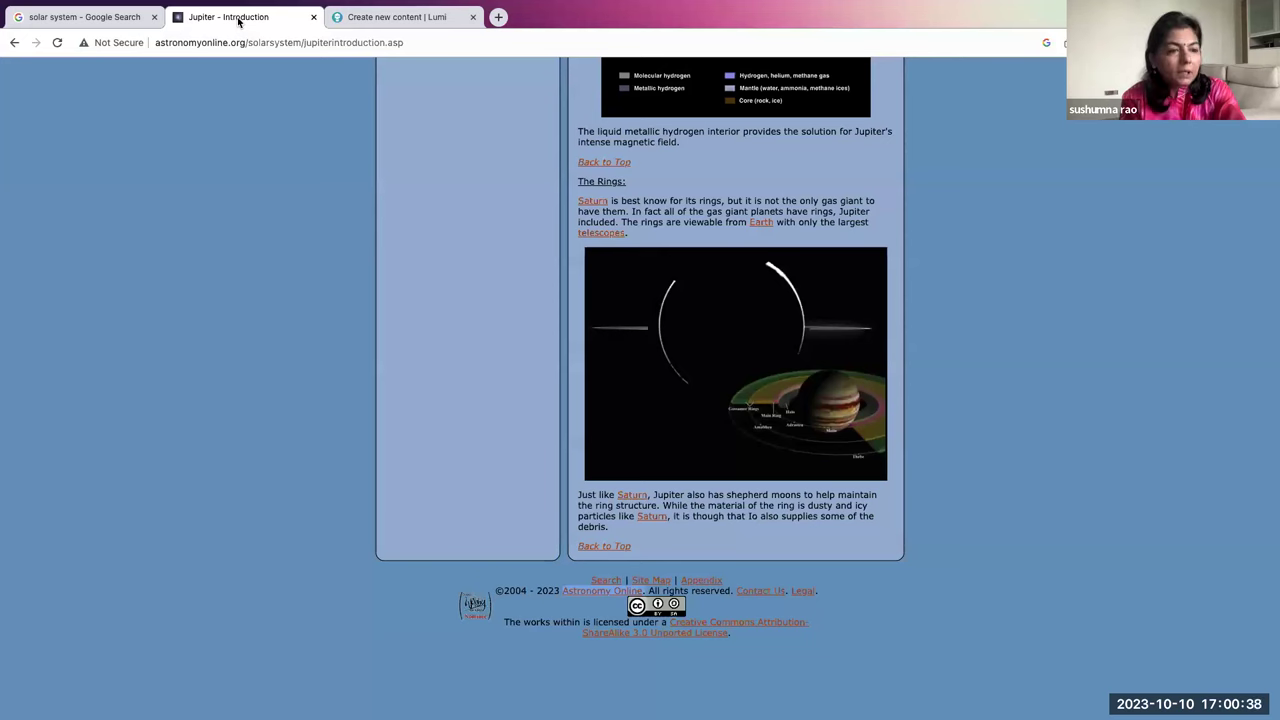
left_click(366, 17)
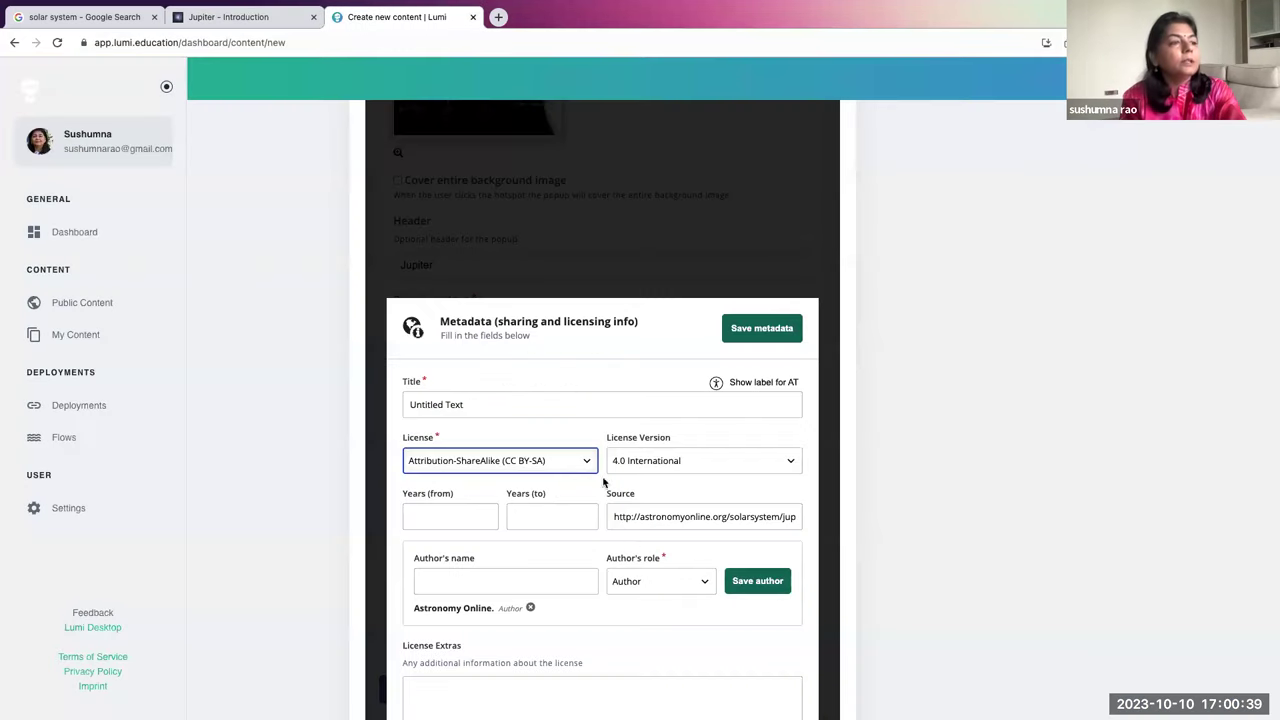
left_click(680, 461)
left_click(651, 475)
- Replace the metadata title of the popup text with "Jupiter Introduction"
left_click_drag(466, 404, 309, 369)
type("p")
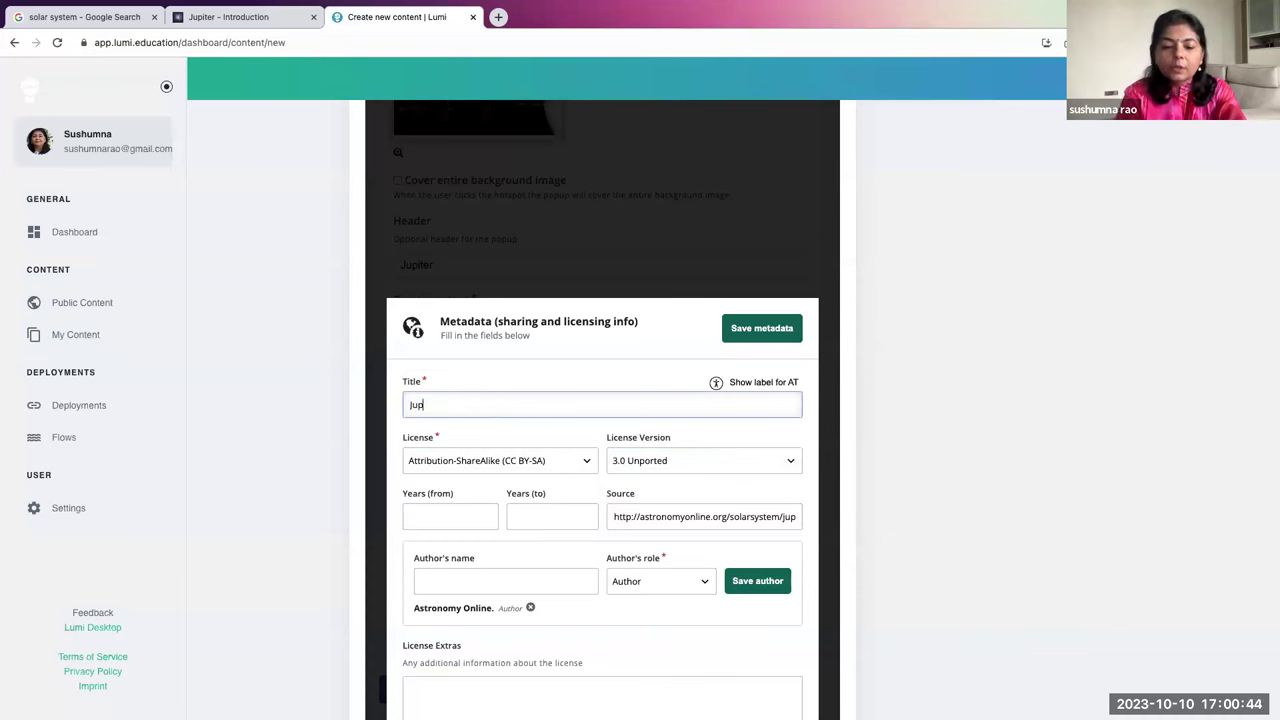
type("iter Intr")
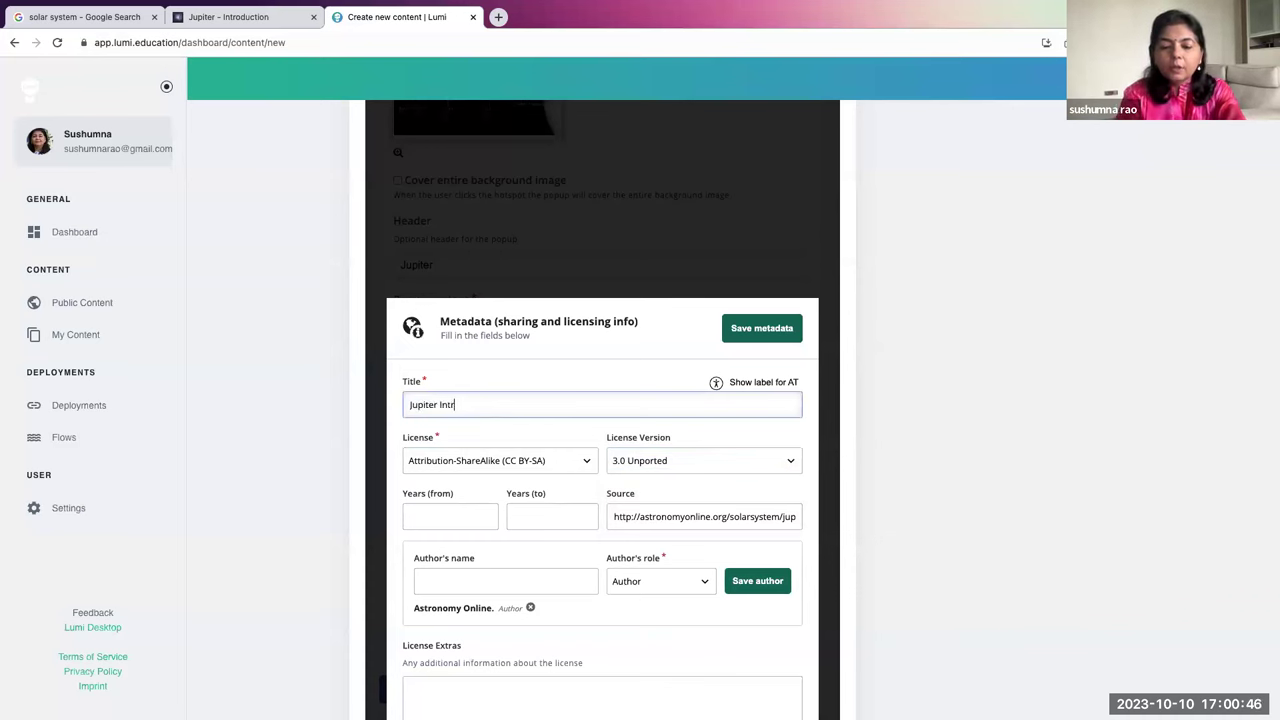
type("oduction")
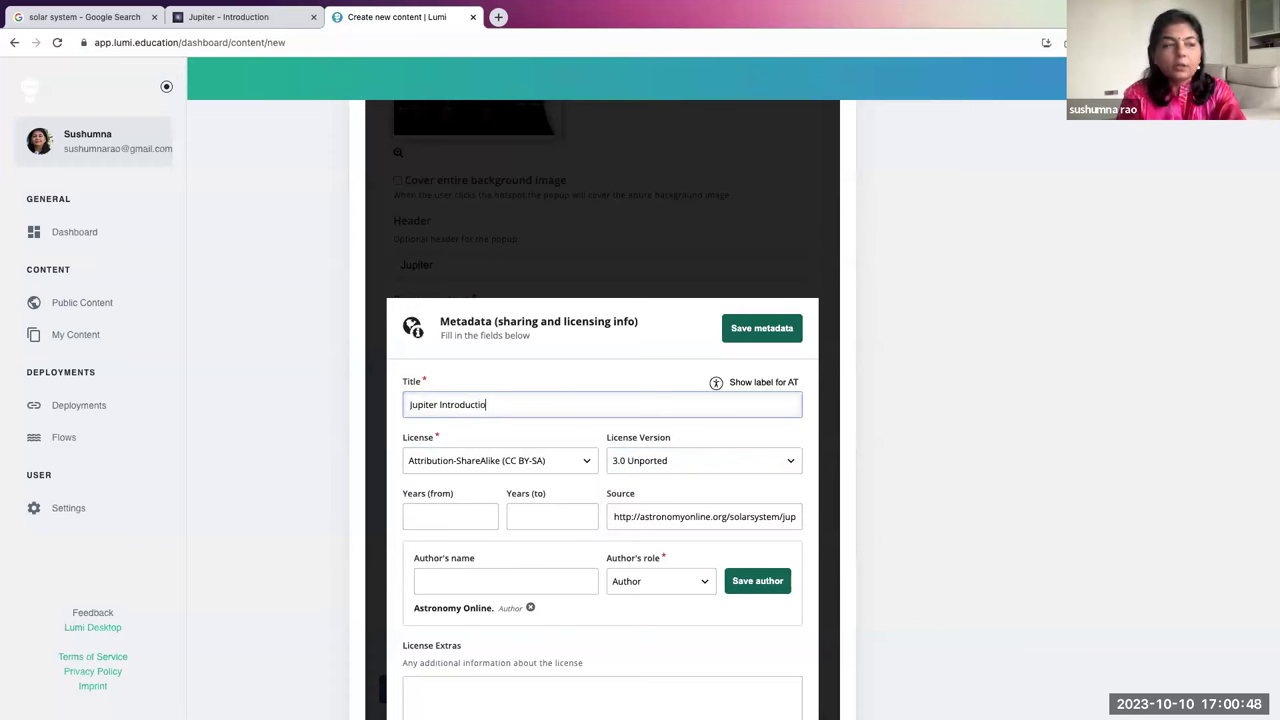
- Copy the source address from the metadata and save the metadata of the popup text
left_click(666, 516)
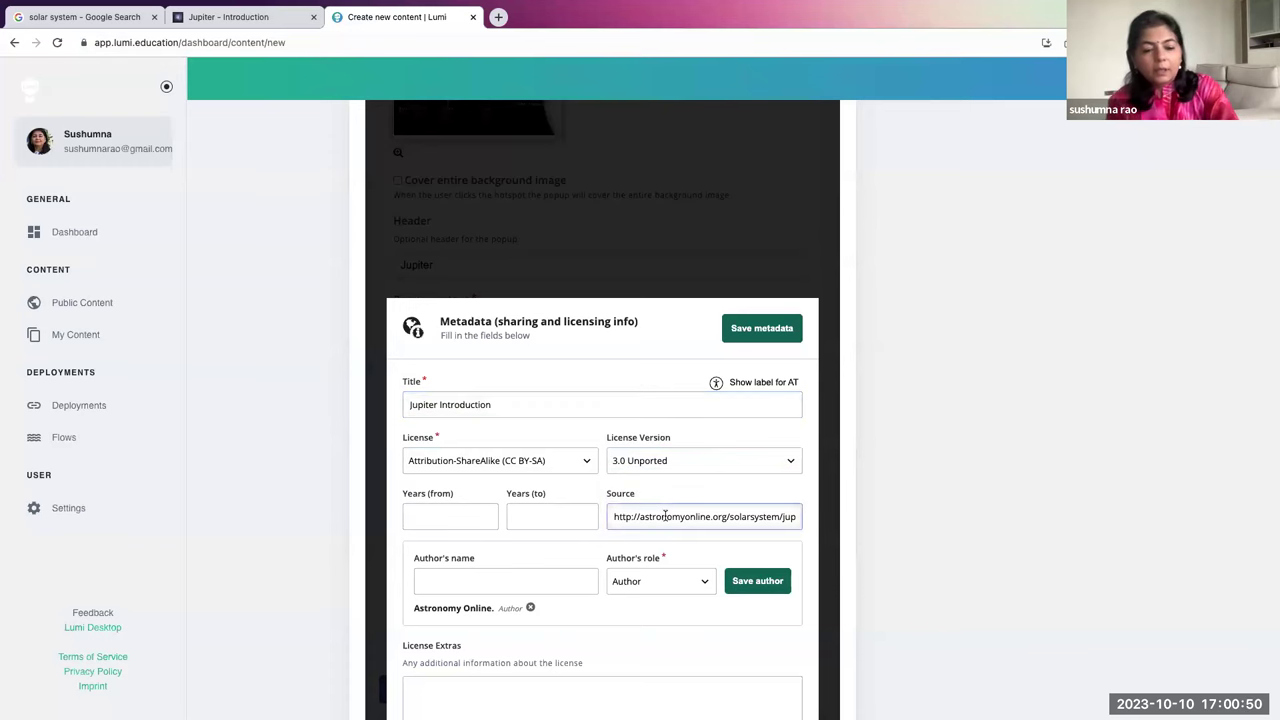
triple_click(666, 516)
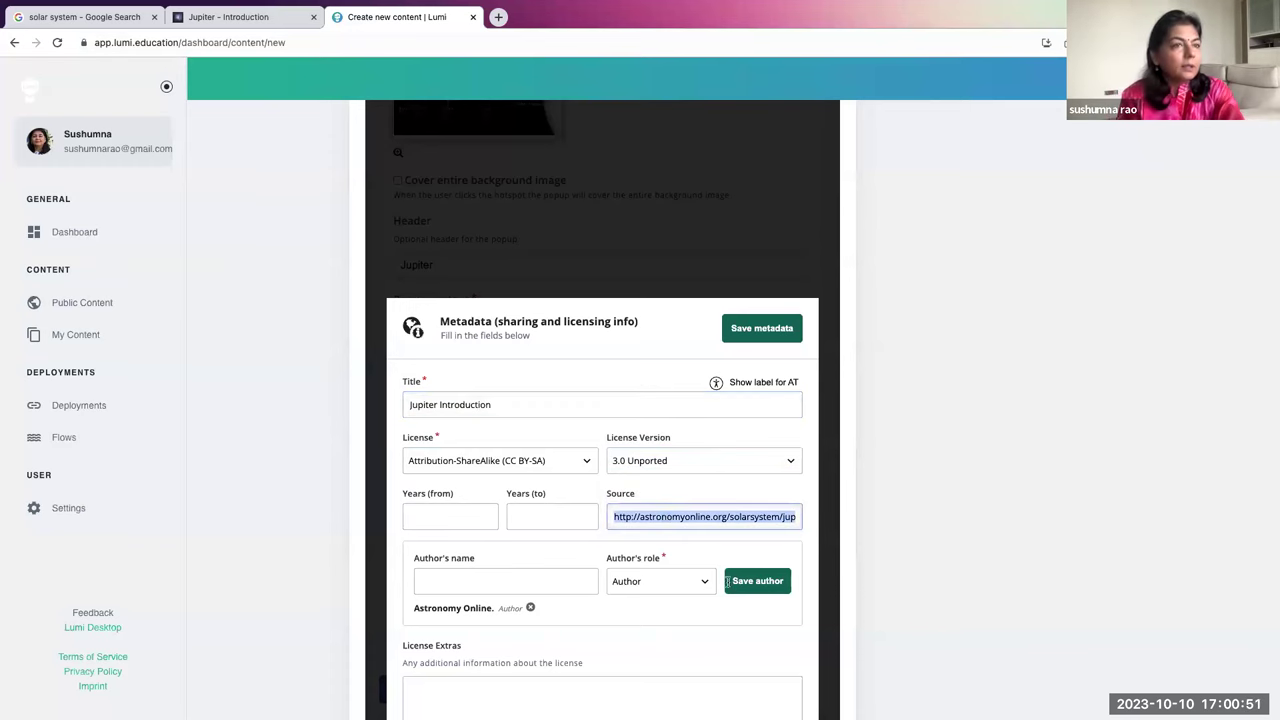
left_click(745, 333)
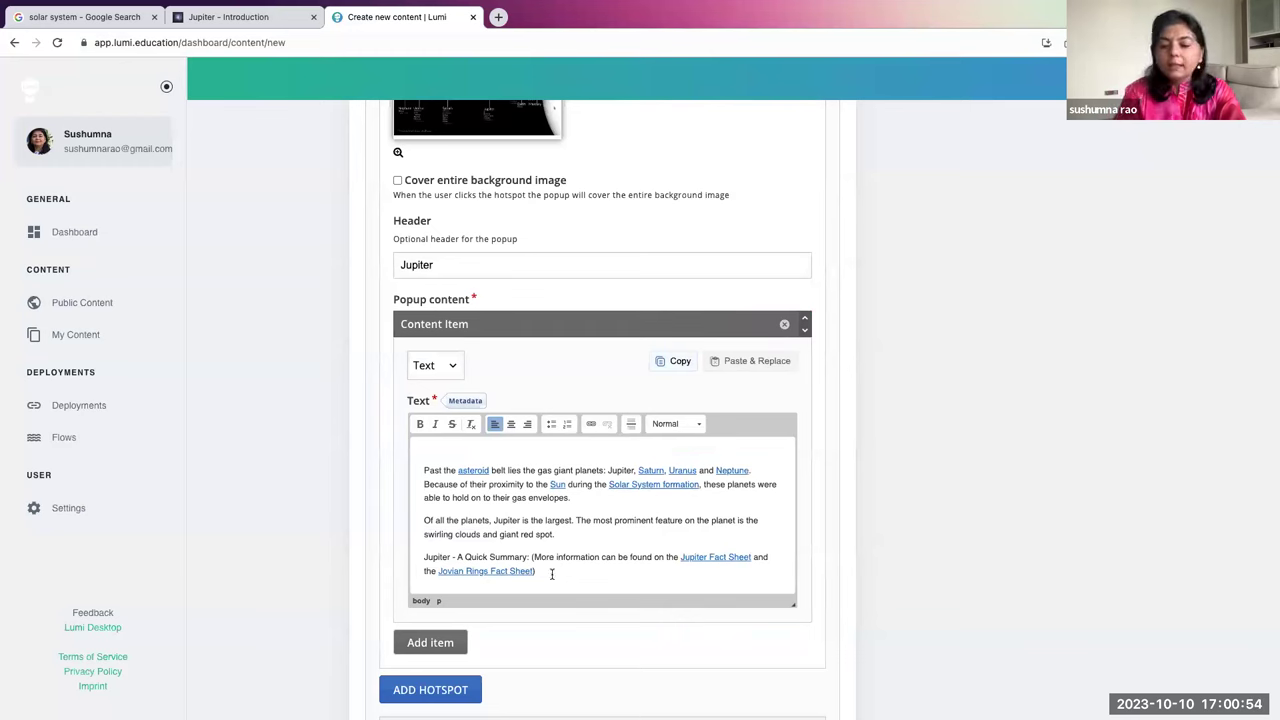
- Add a closing paragraph reading "Fopr more information please visit" below the Jupiter summary in the popup text
key("Return")
type("Fopr ")
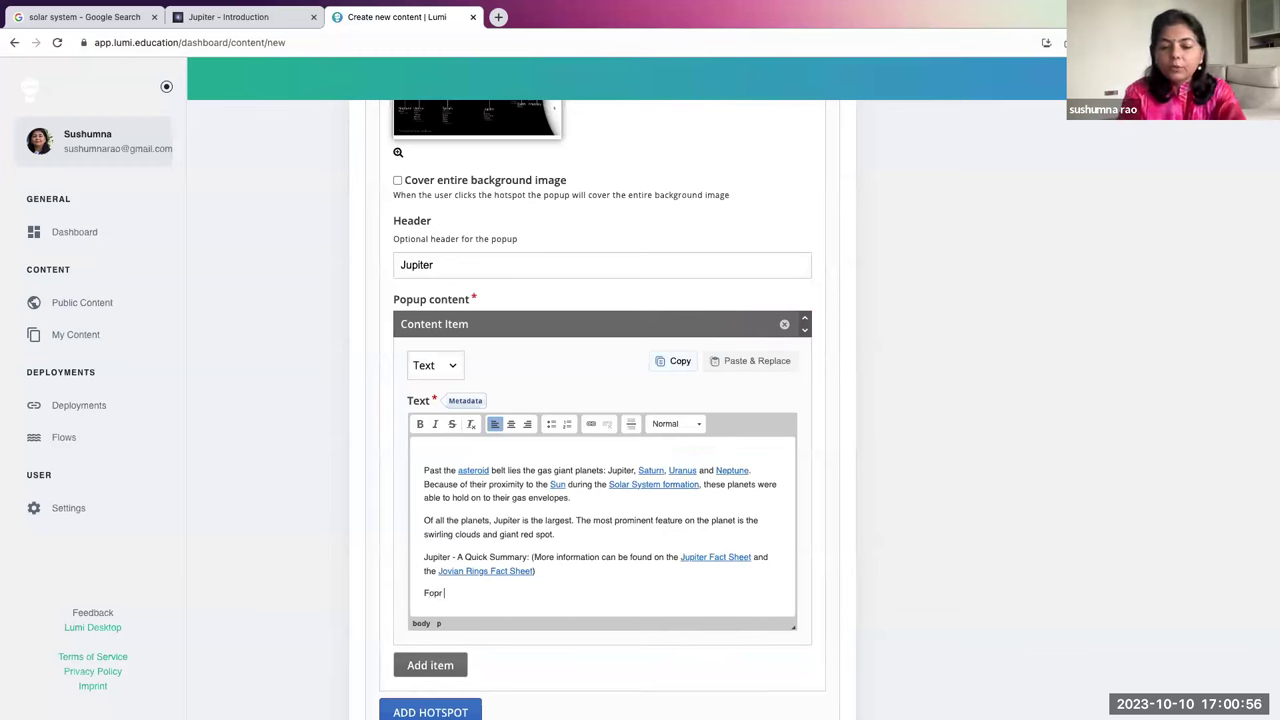
type("more information")
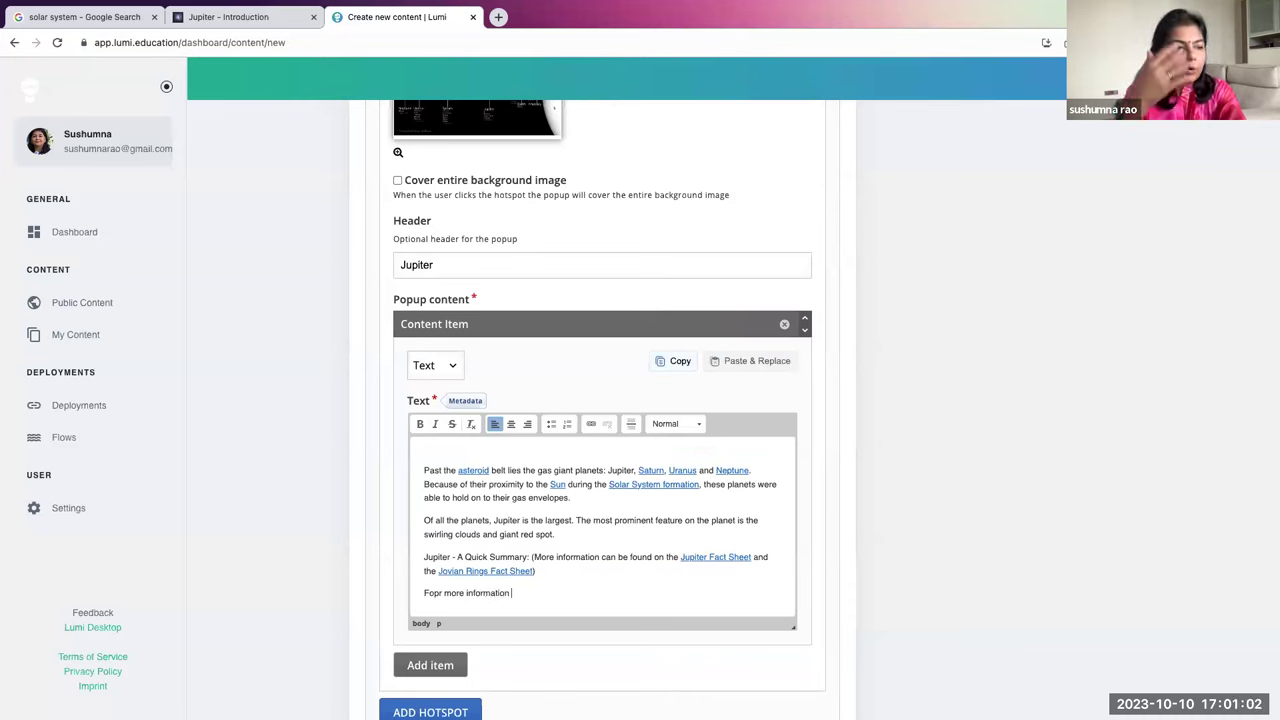
type(" p")
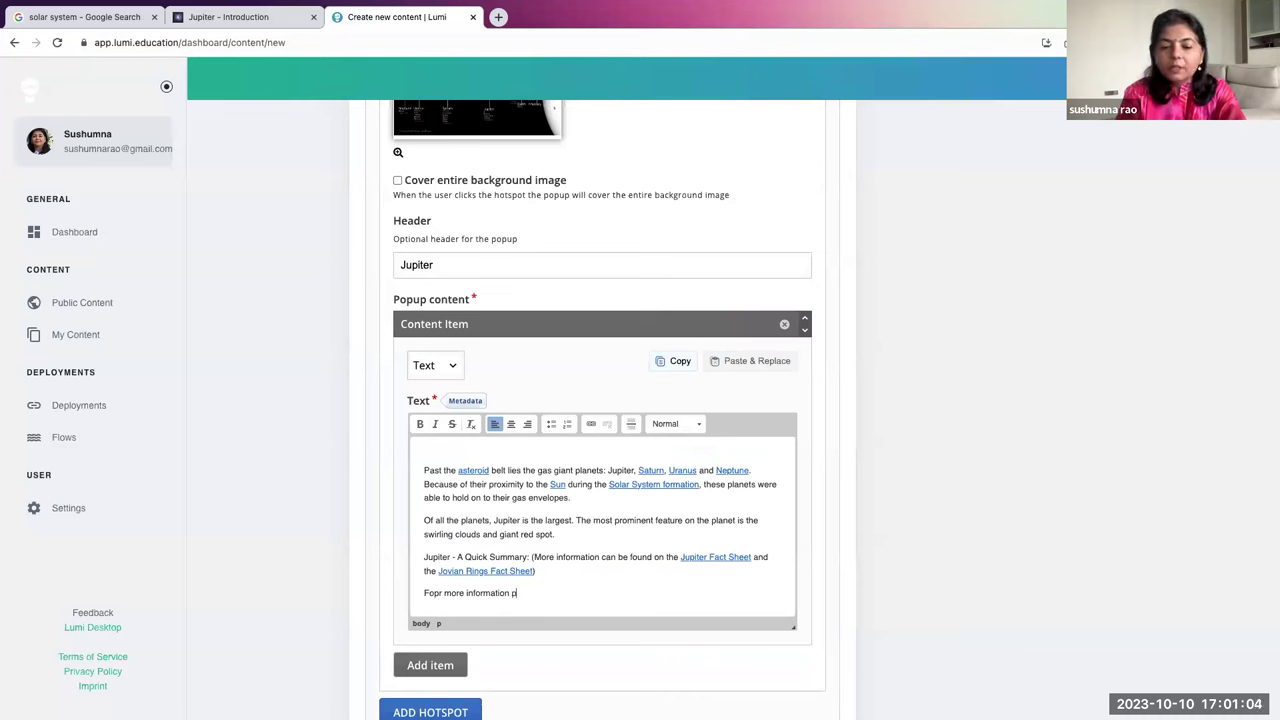
type("lease visit v")
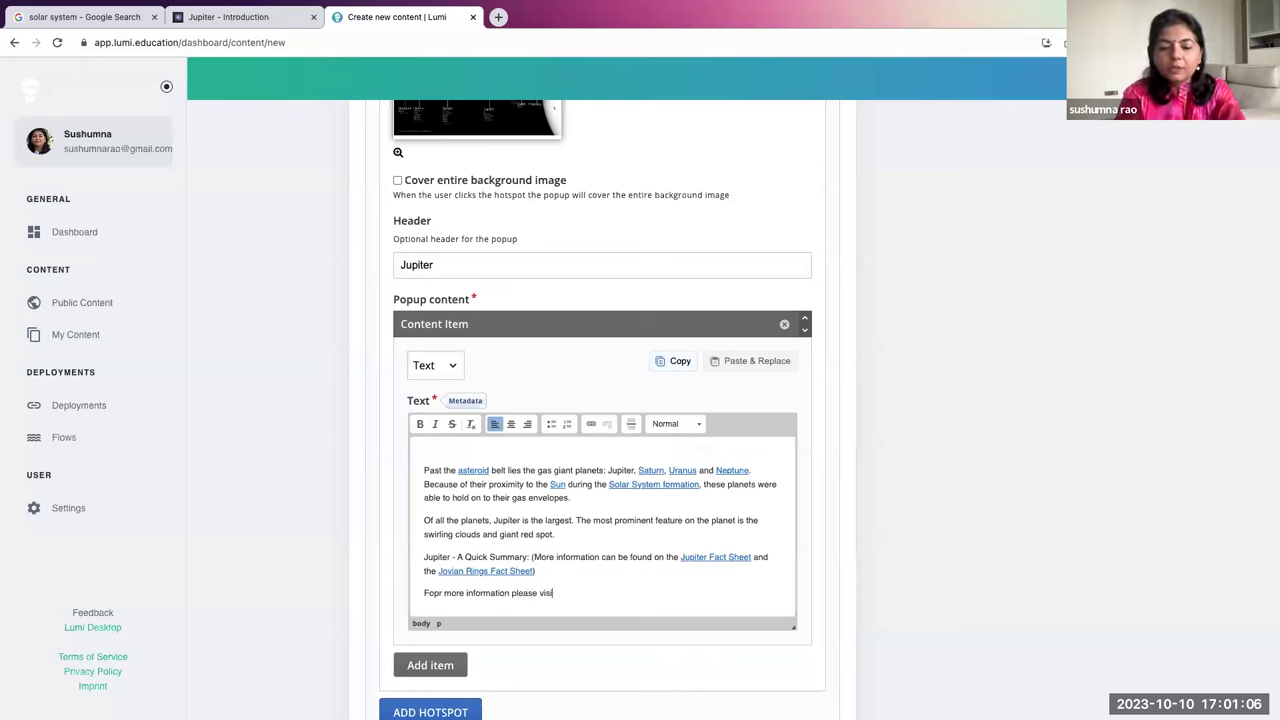
key("BackSpace")
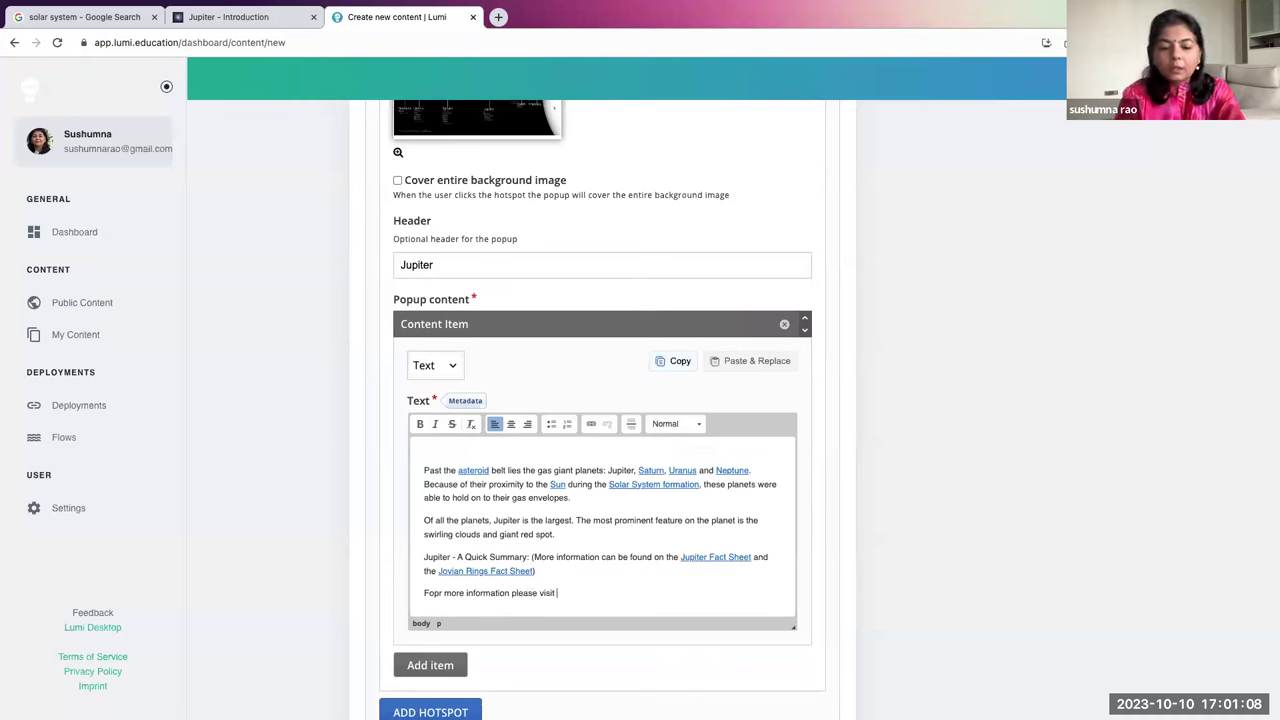
type("http://astronomyonline.org/solarsystem/jupiterintroduction.asp")
left_click(440, 607)
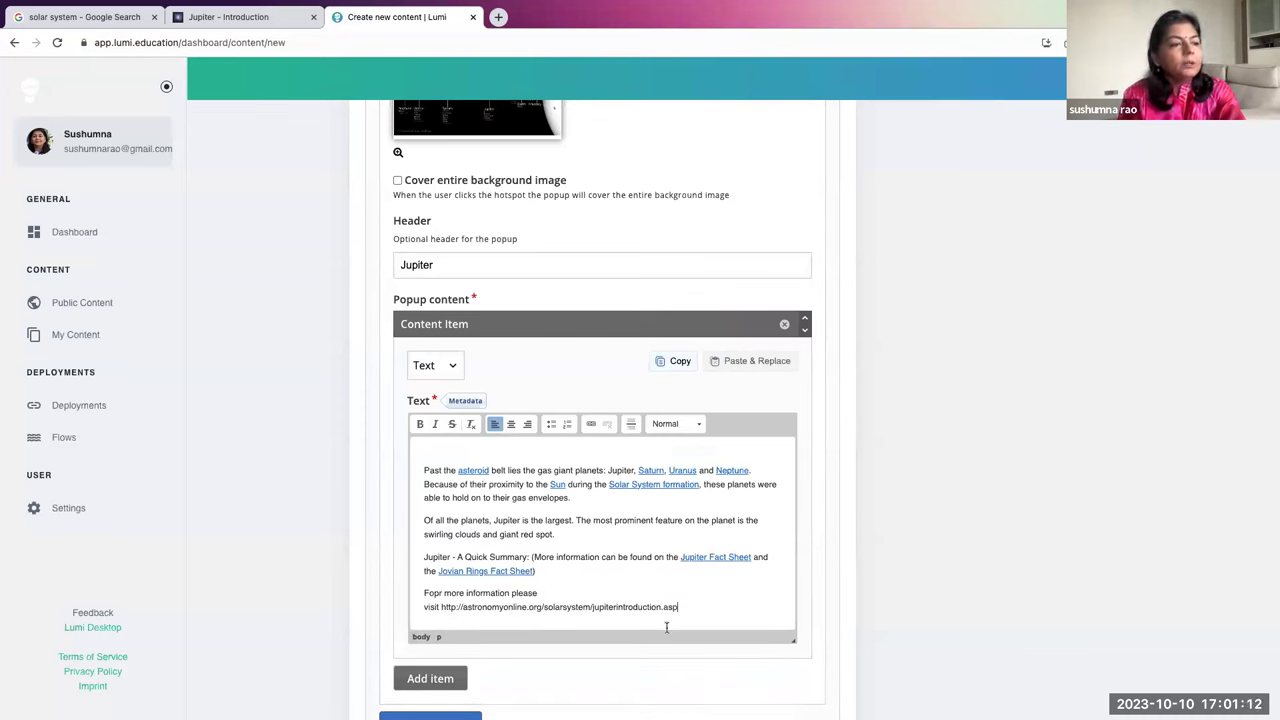
left_click_drag(424, 607, 681, 616)
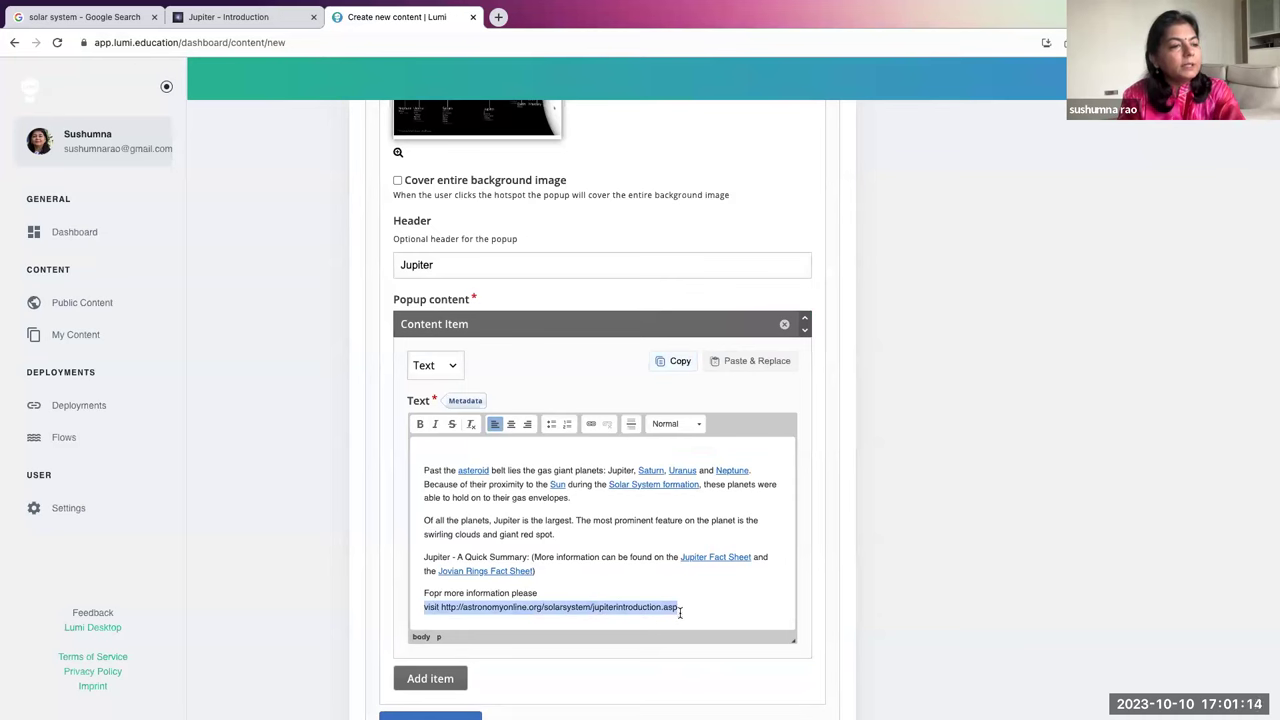
left_click(679, 610)
left_click_drag(441, 607, 696, 607)
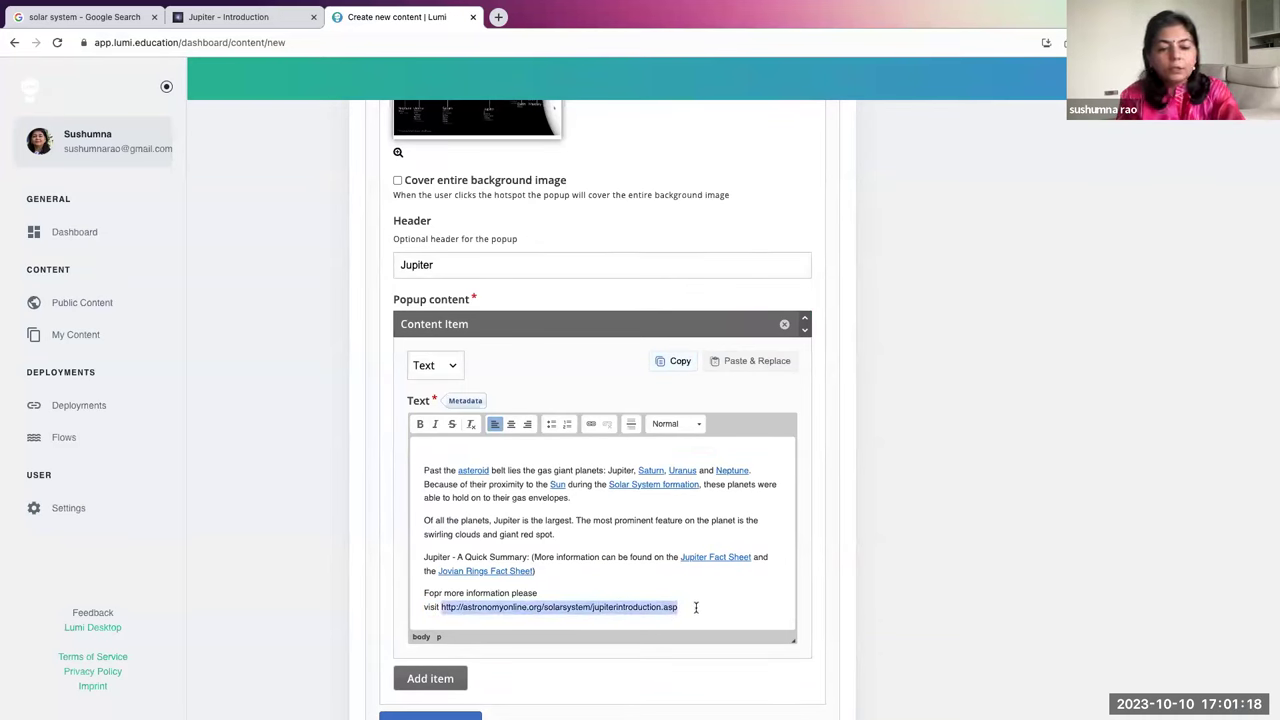
key("BackSpace")
type("A")
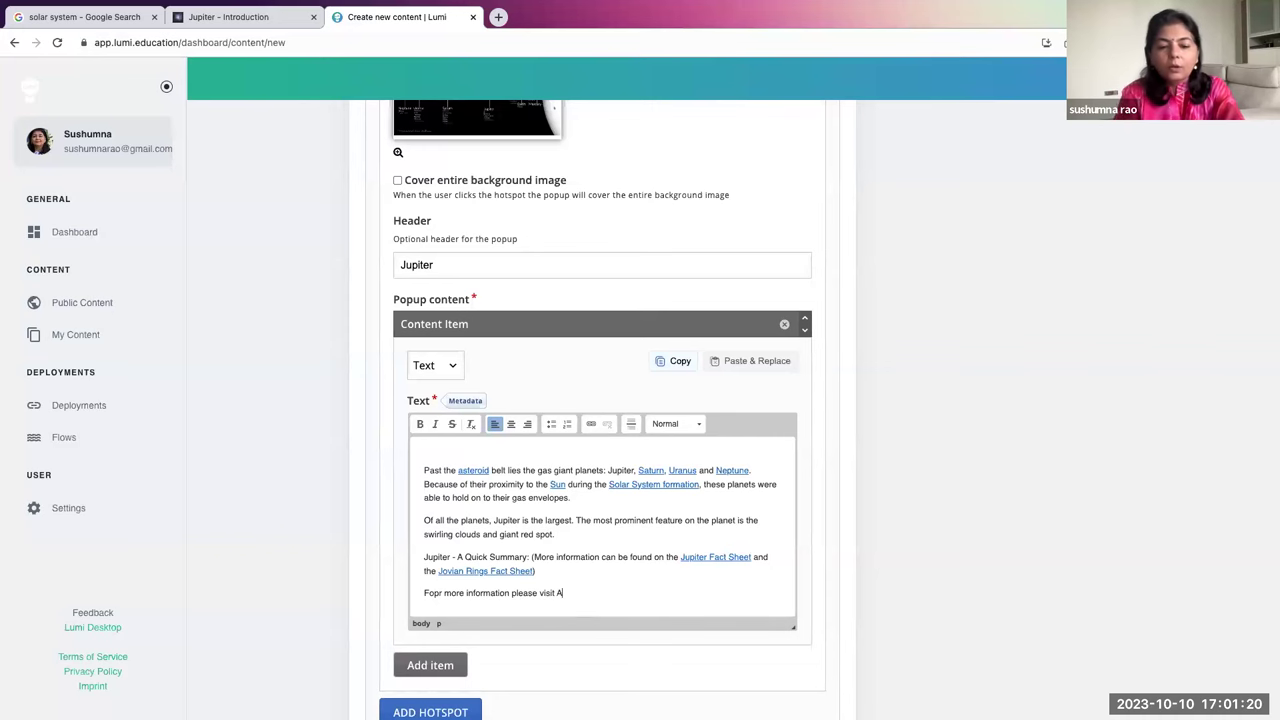
type("stronom")
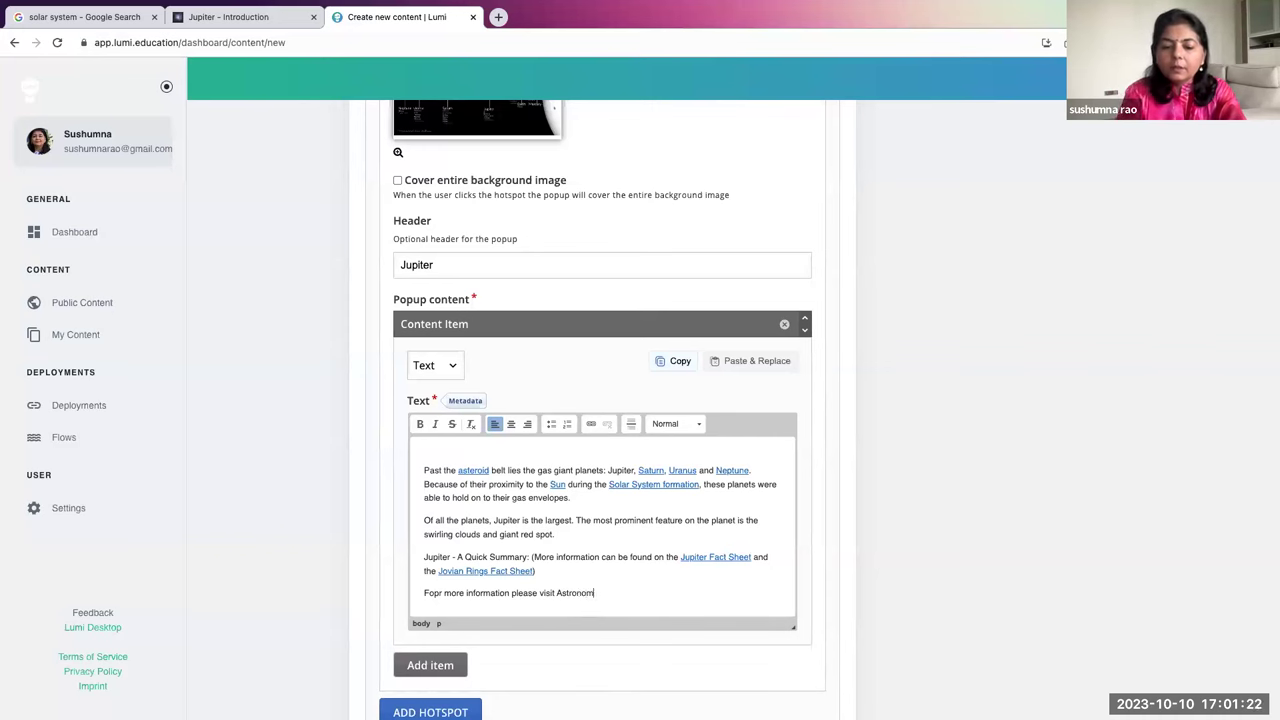
type("y online.")
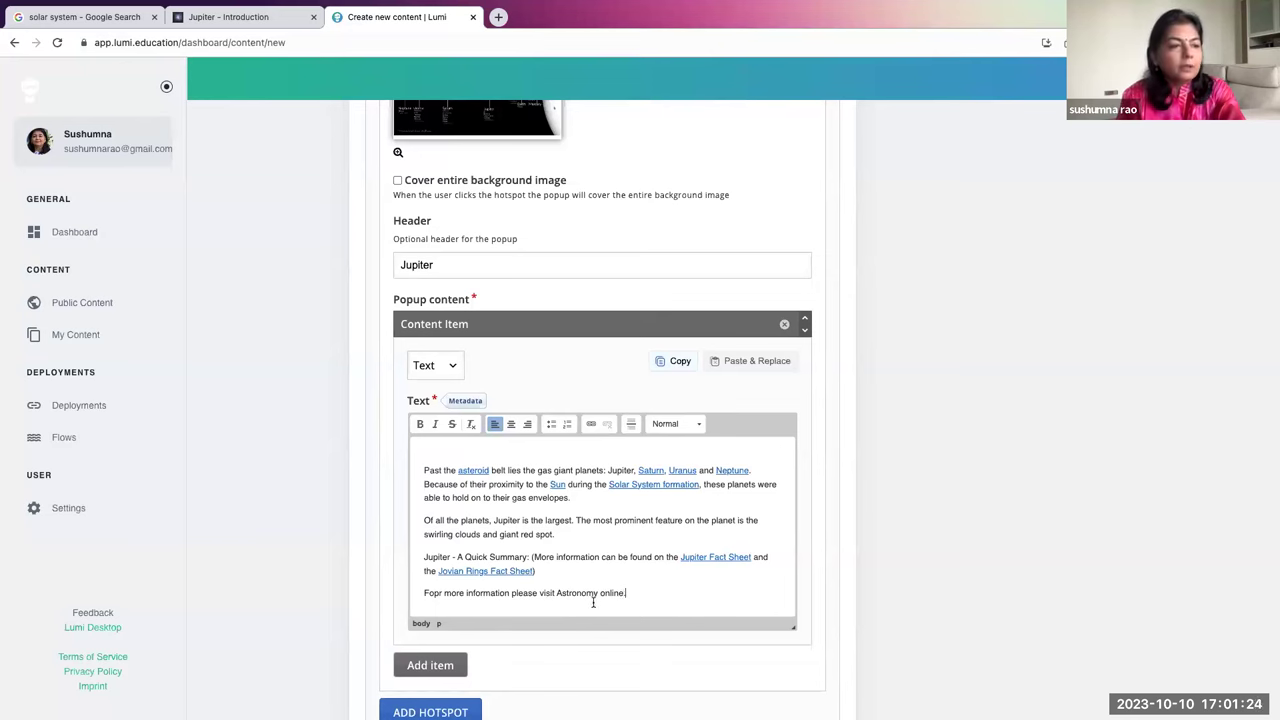
left_click_drag(557, 593, 677, 594)
left_click(591, 423)
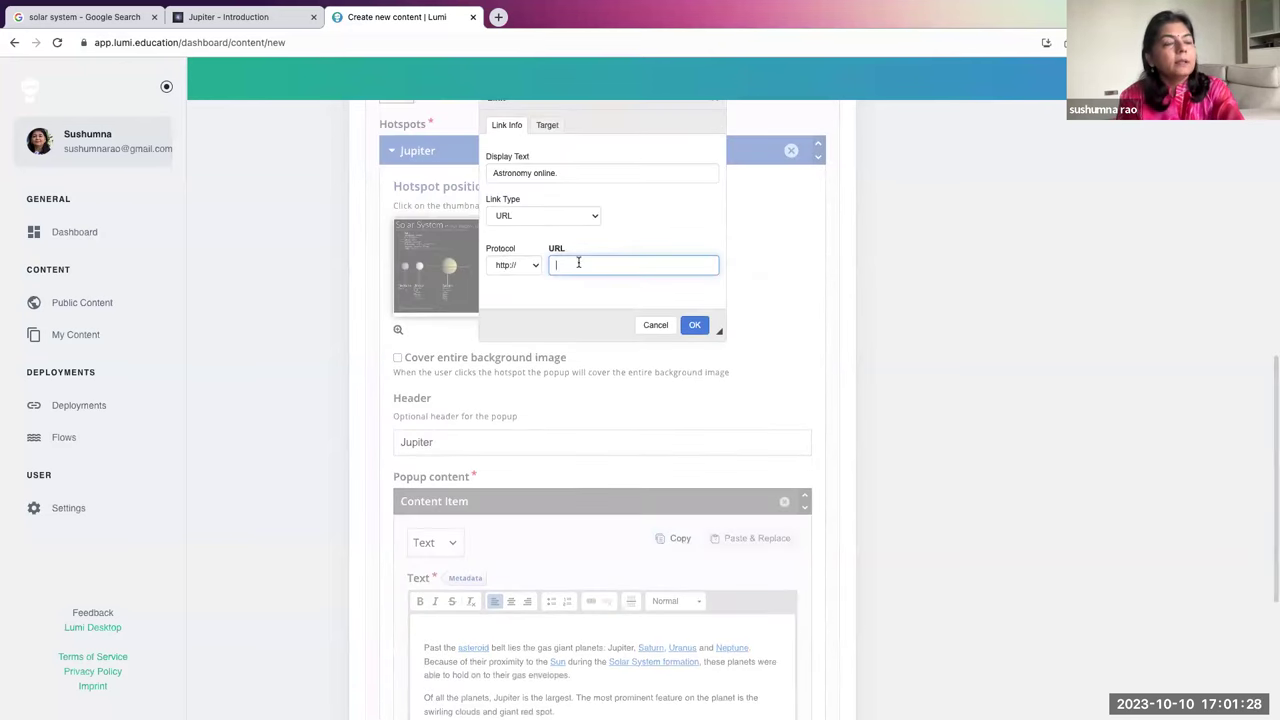
key("ctrl+v")
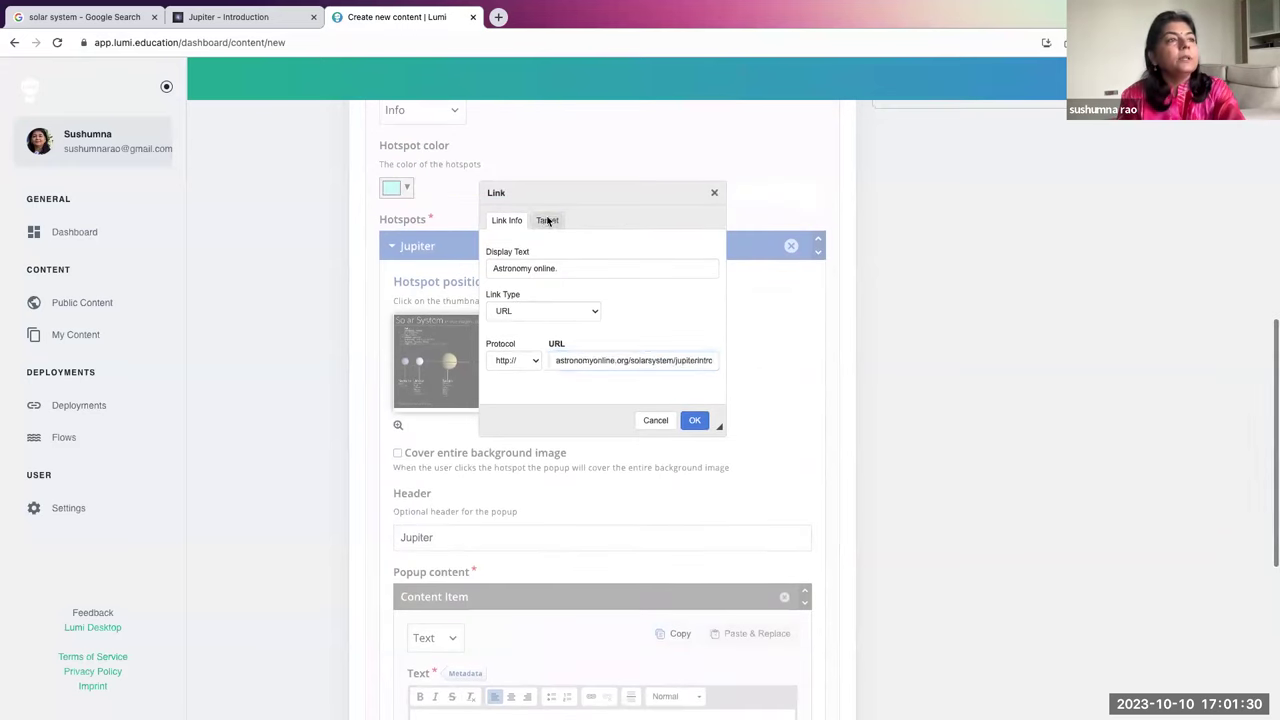
left_click(547, 220)
left_click(696, 424)
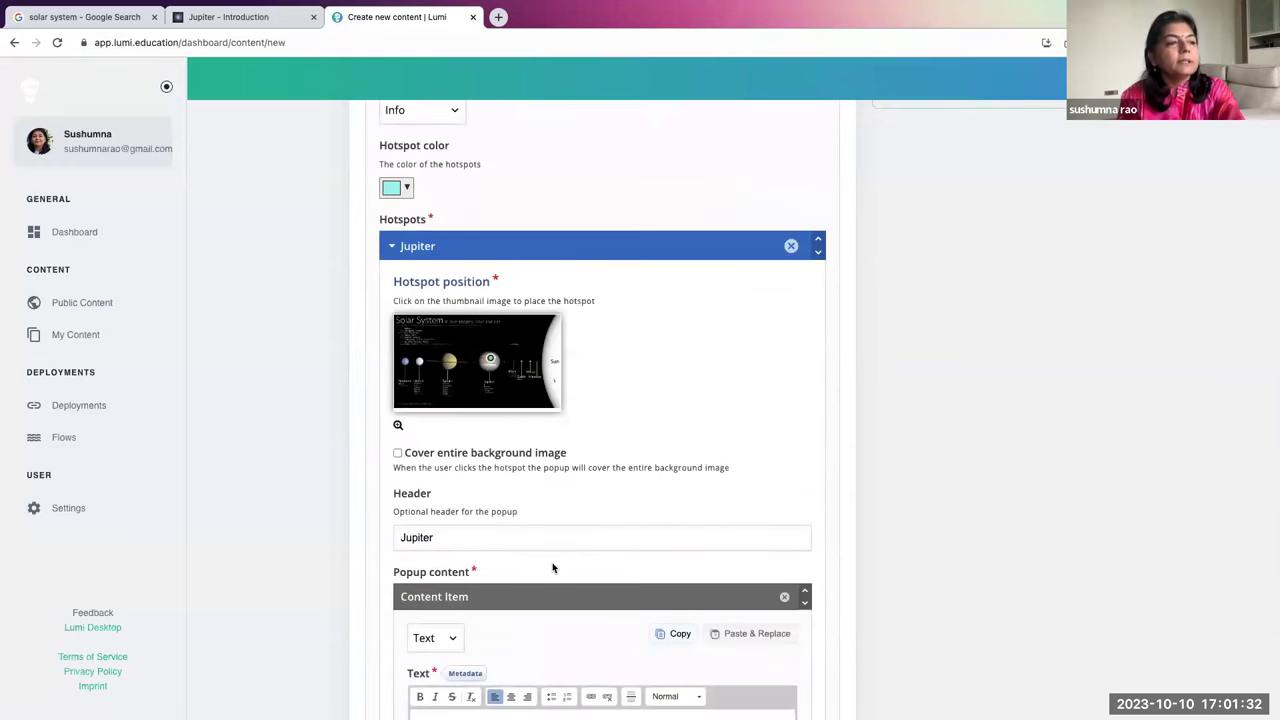
- Add a second hotspot to the activity and place it on Saturn in the background image
scroll(551, 566, "down", 5)
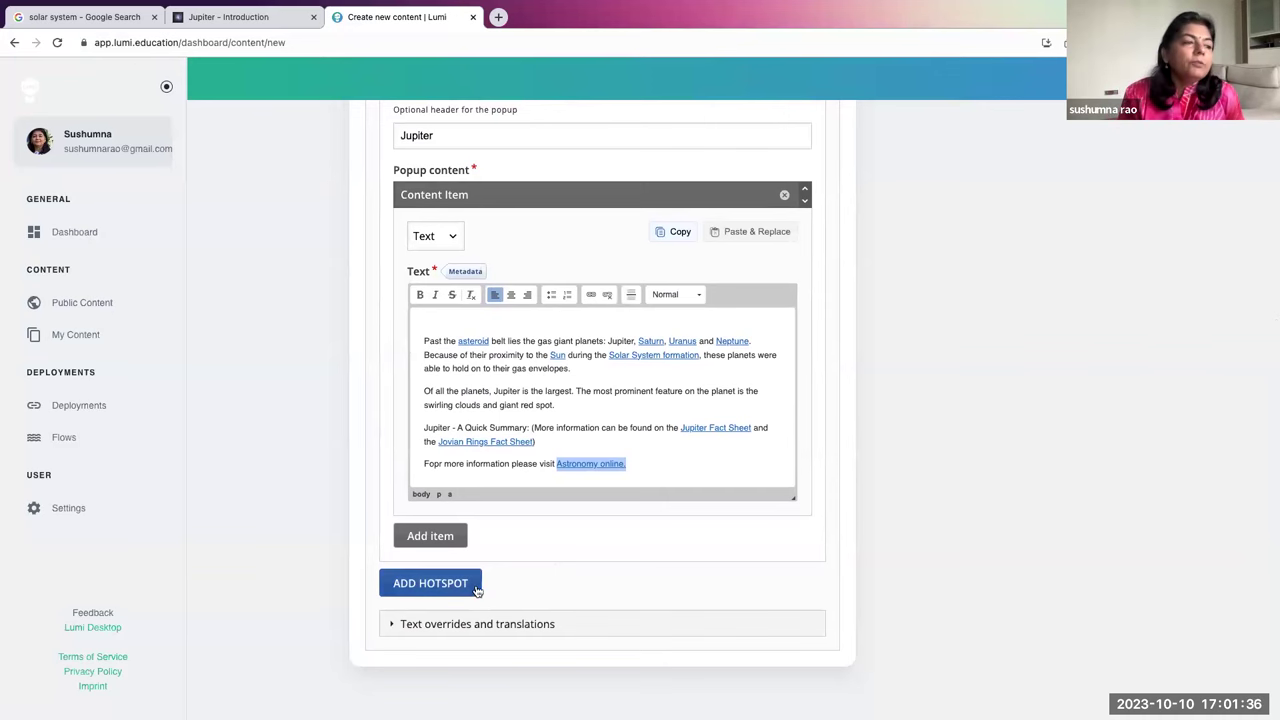
left_click(477, 586)
scroll(477, 591, "down", 2)
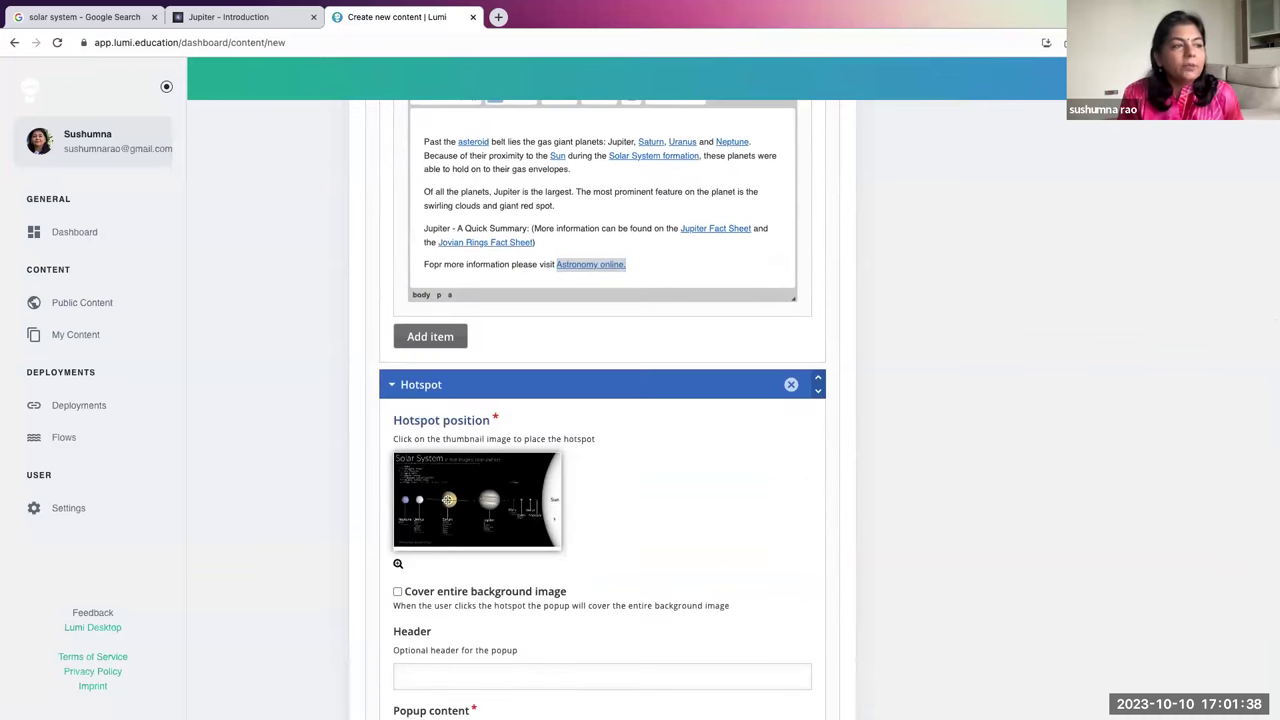
scroll(548, 527, "down", 3)
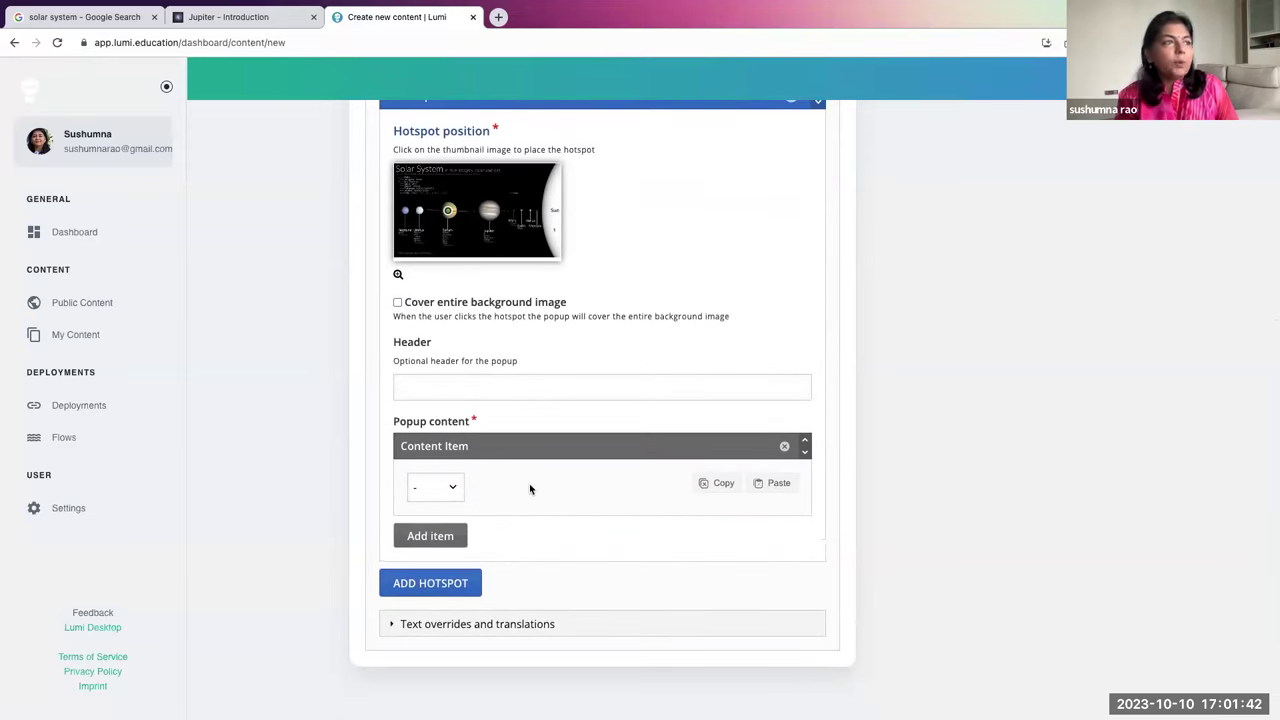
- Save the Solar System activity with its Jupiter and Saturn hotspots
scroll(478, 405, "up", 15)
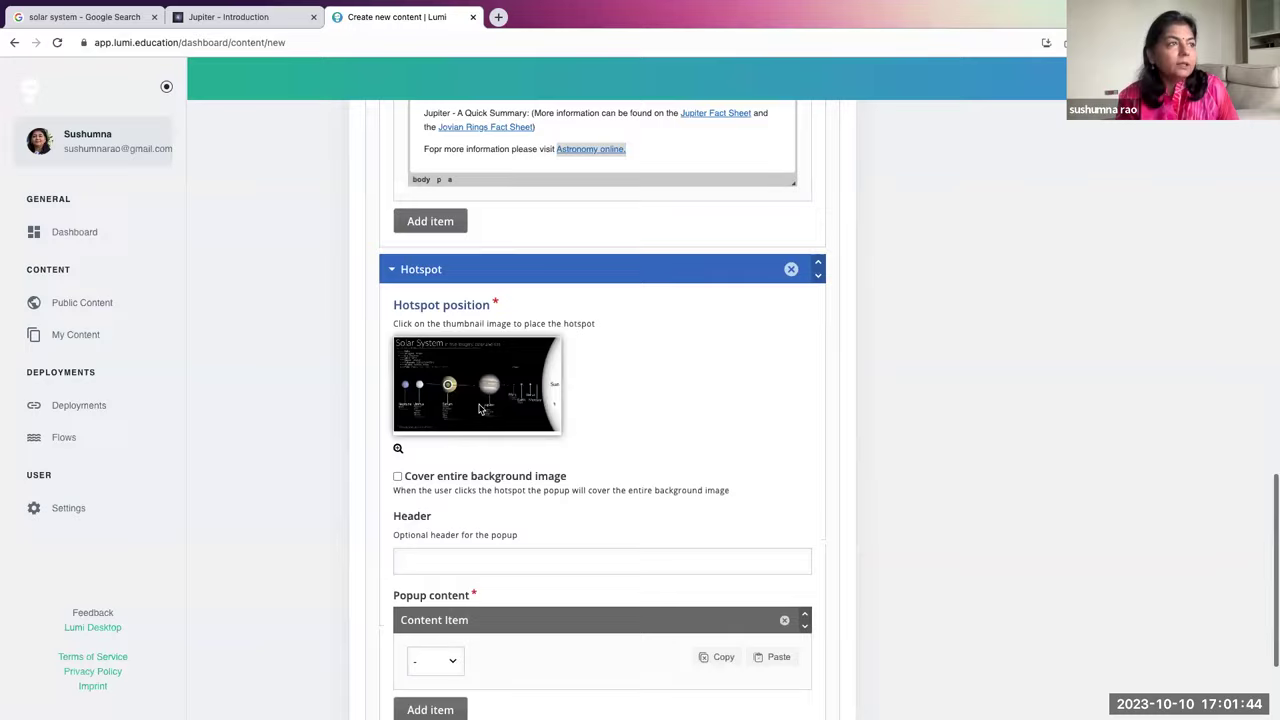
scroll(478, 408, "down", 11)
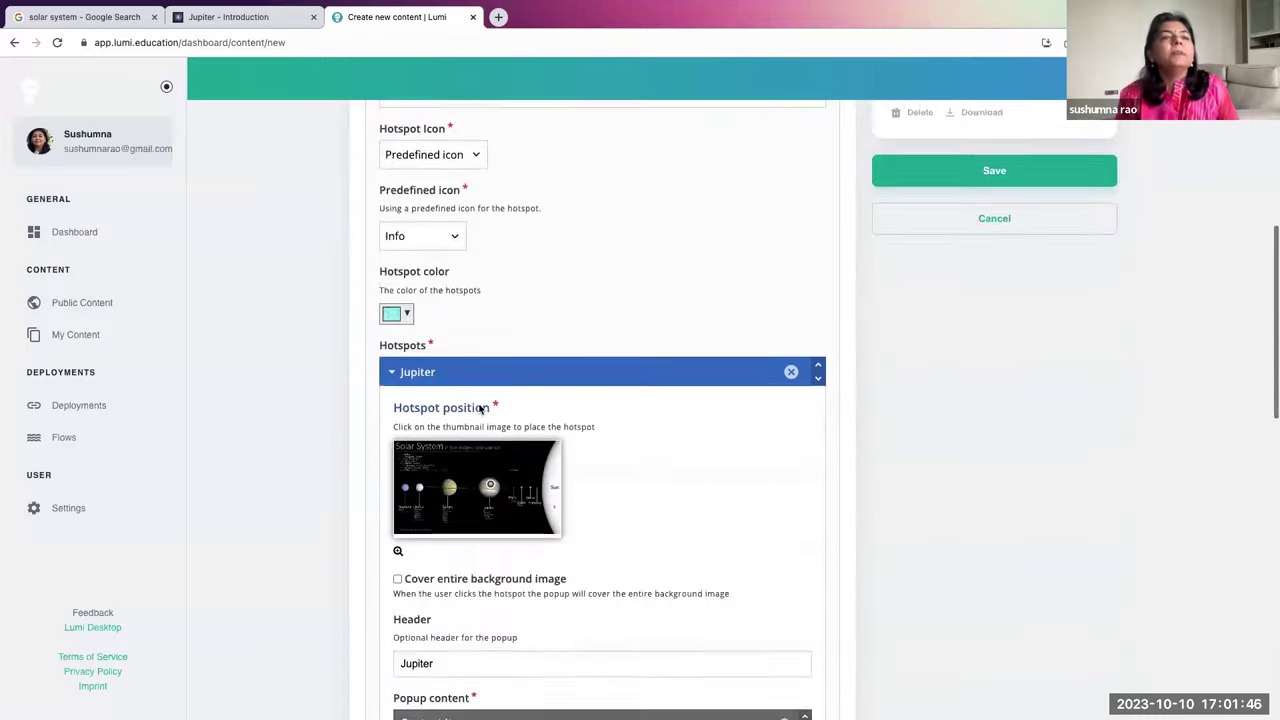
scroll(480, 408, "up", 5)
scroll(480, 408, "up", 1)
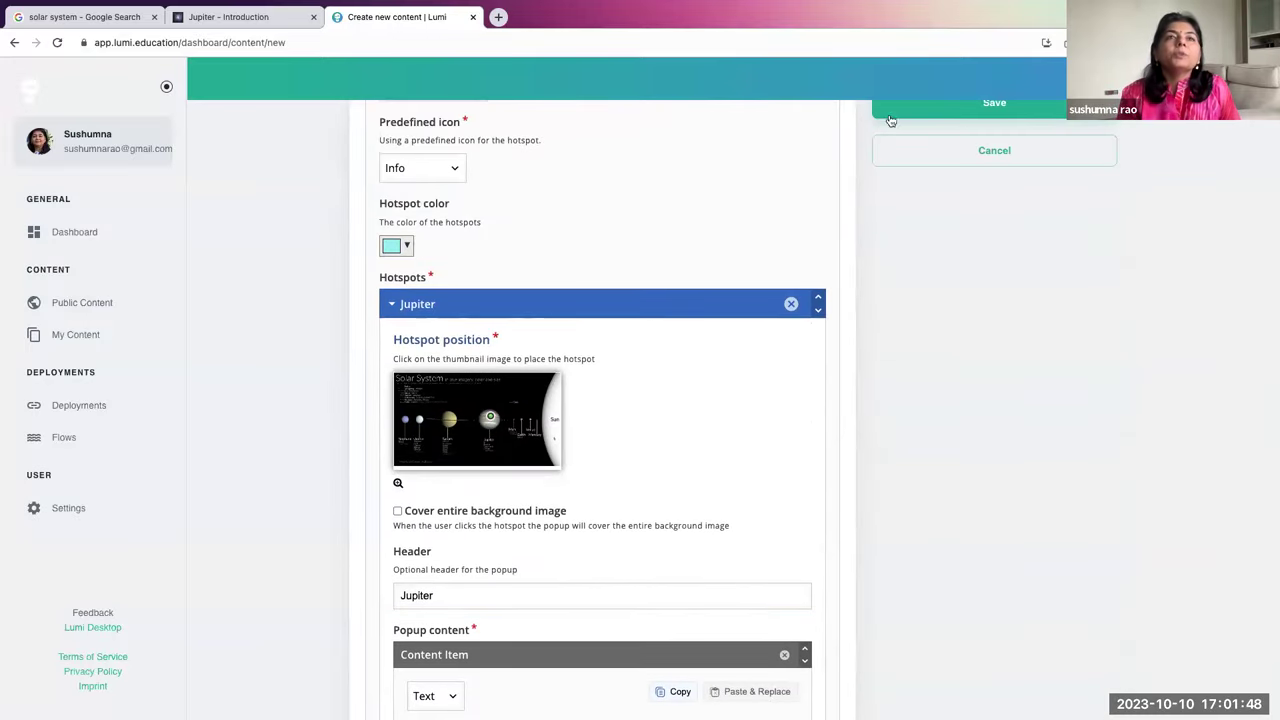
left_click(884, 110)
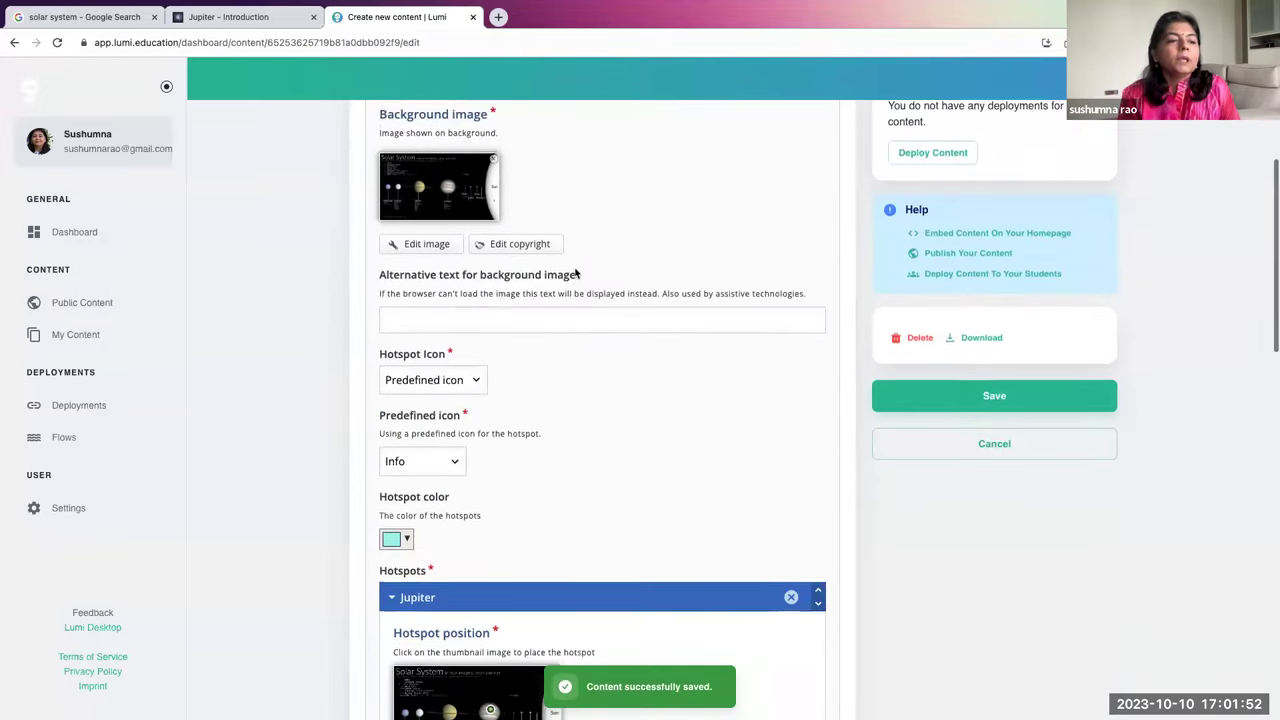
- Preview the saved activity, read through the Jupiter hotspot's popup text and close the popup
left_click(445, 243)
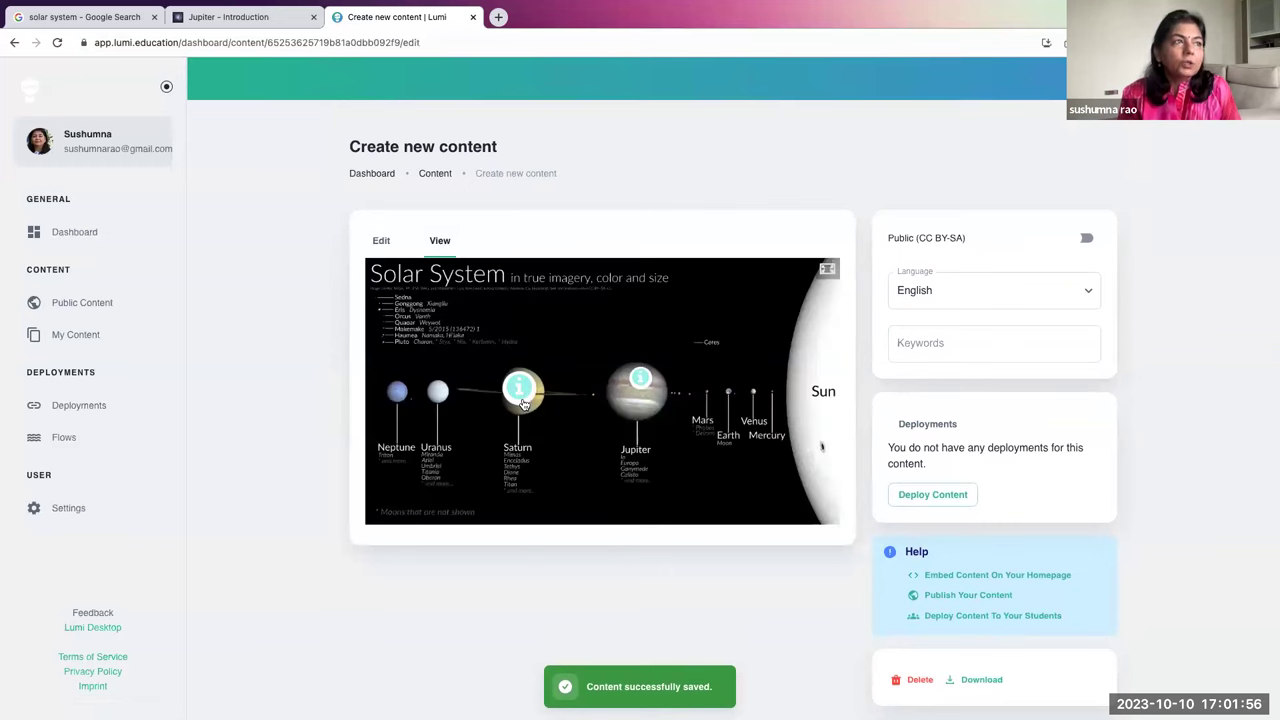
left_click(640, 378)
scroll(524, 392, "down", 3)
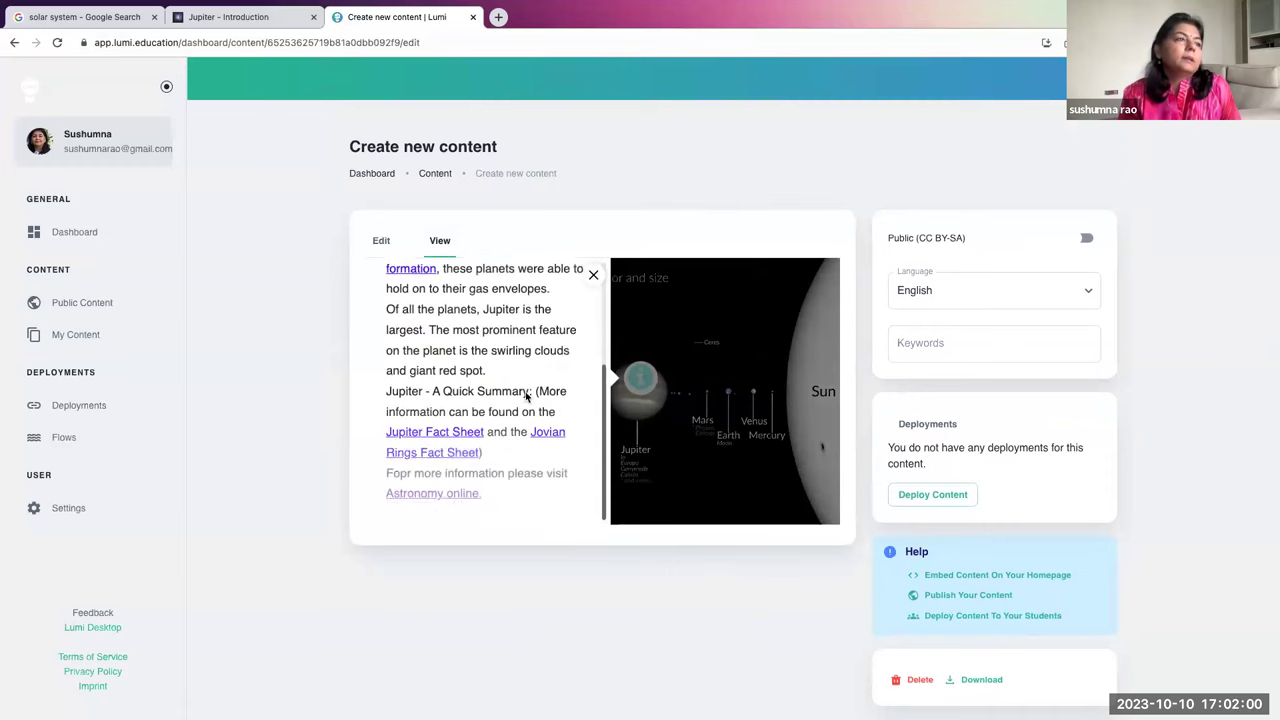
scroll(526, 400, "up", 3)
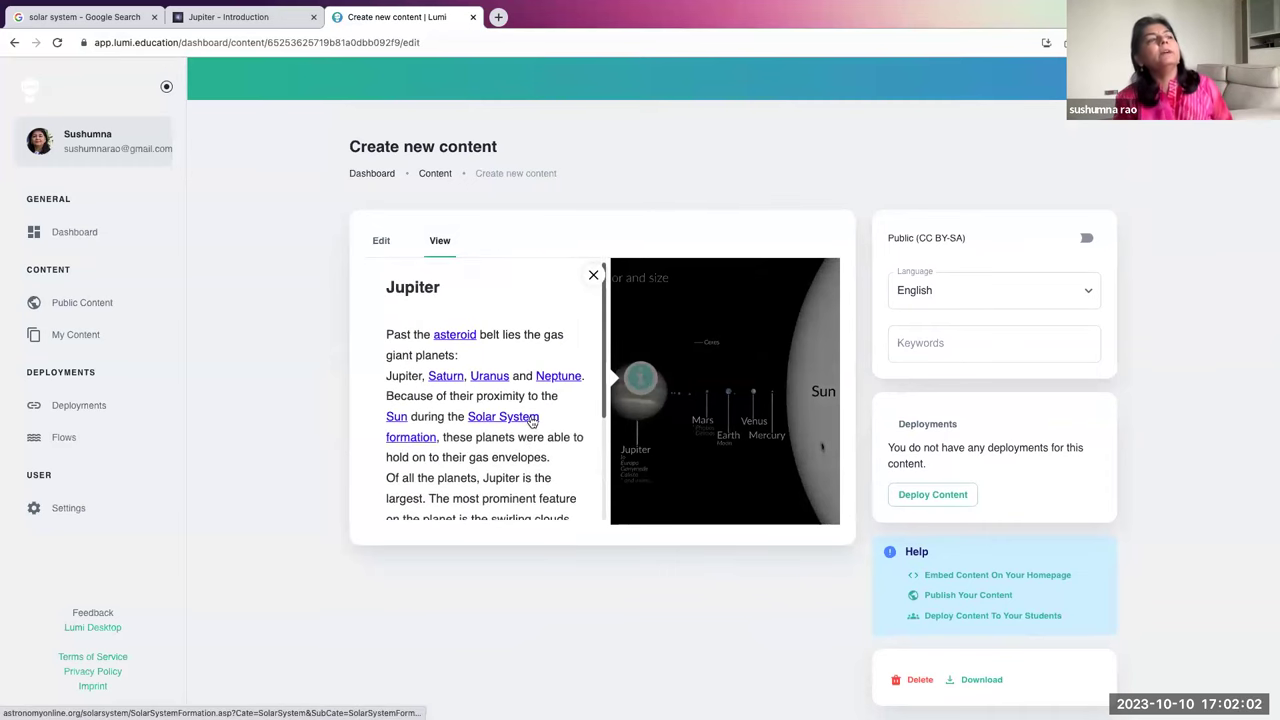
scroll(530, 421, "down", 3)
scroll(530, 420, "up", 3)
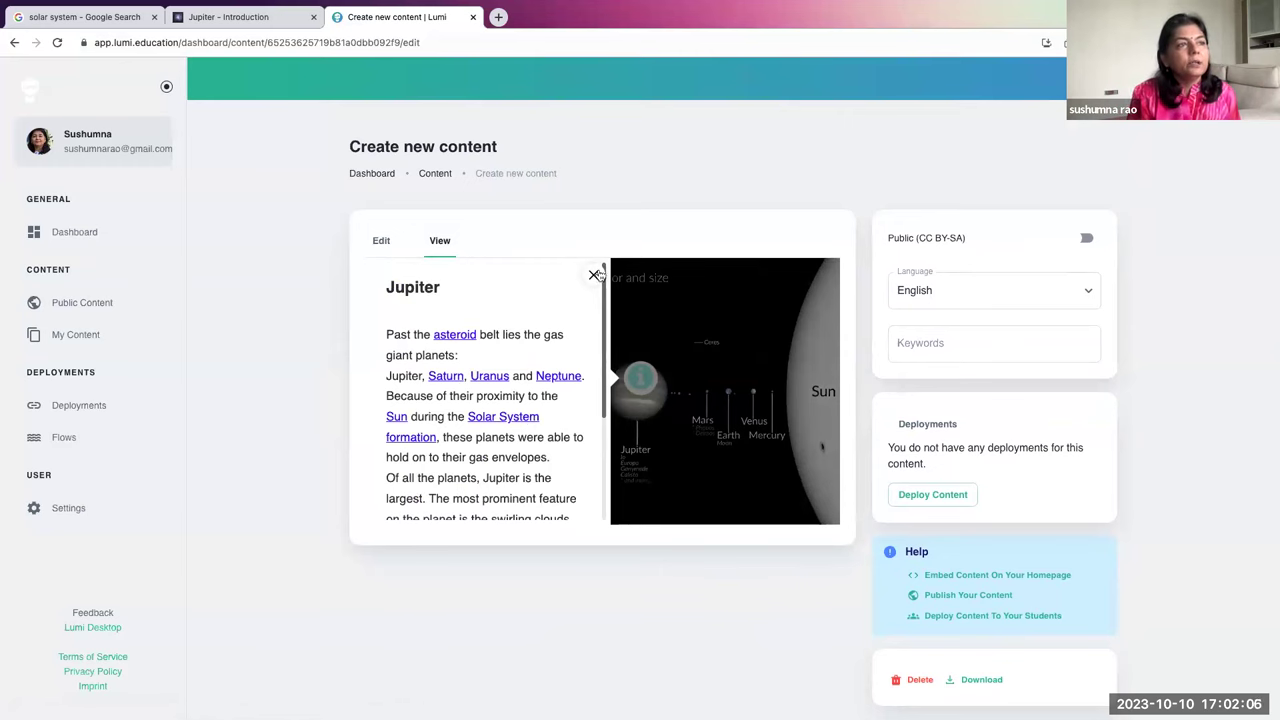
scroll(537, 371, "down", 3)
left_click(594, 275)
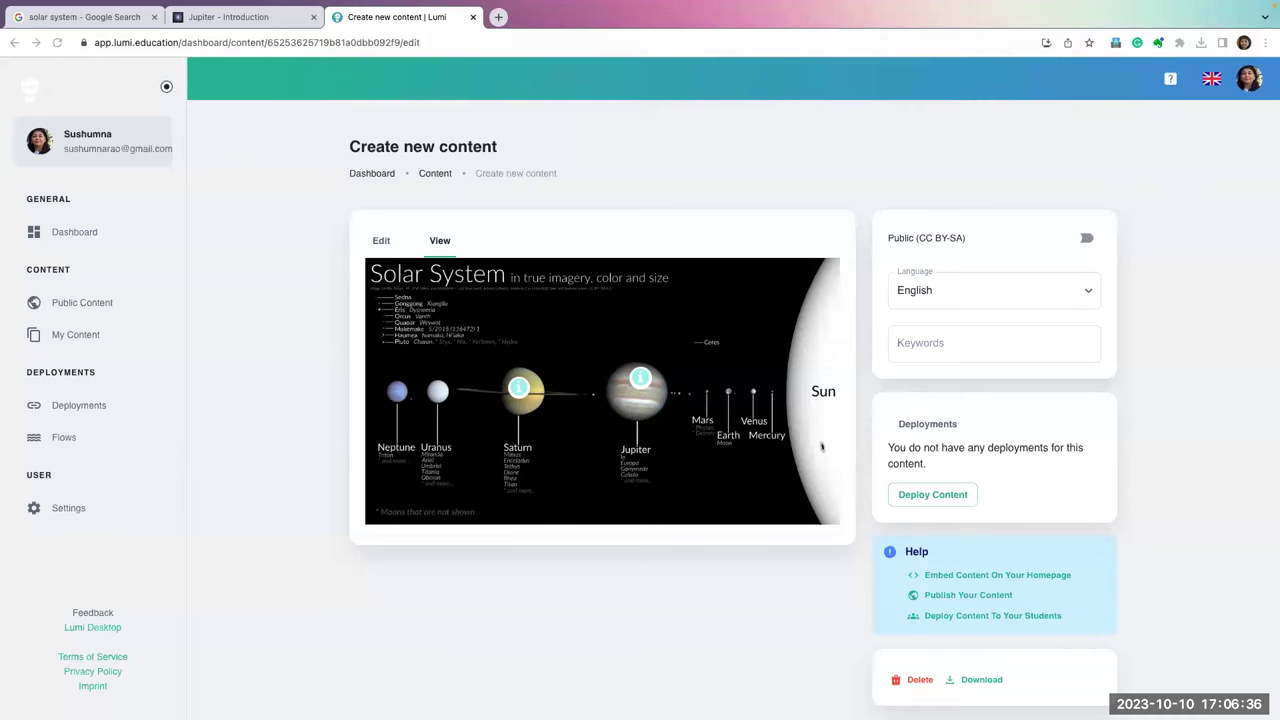
- Switch to the Padlet board "H5P activities created in Lumi Cloud by SRG"
key("super+grave")
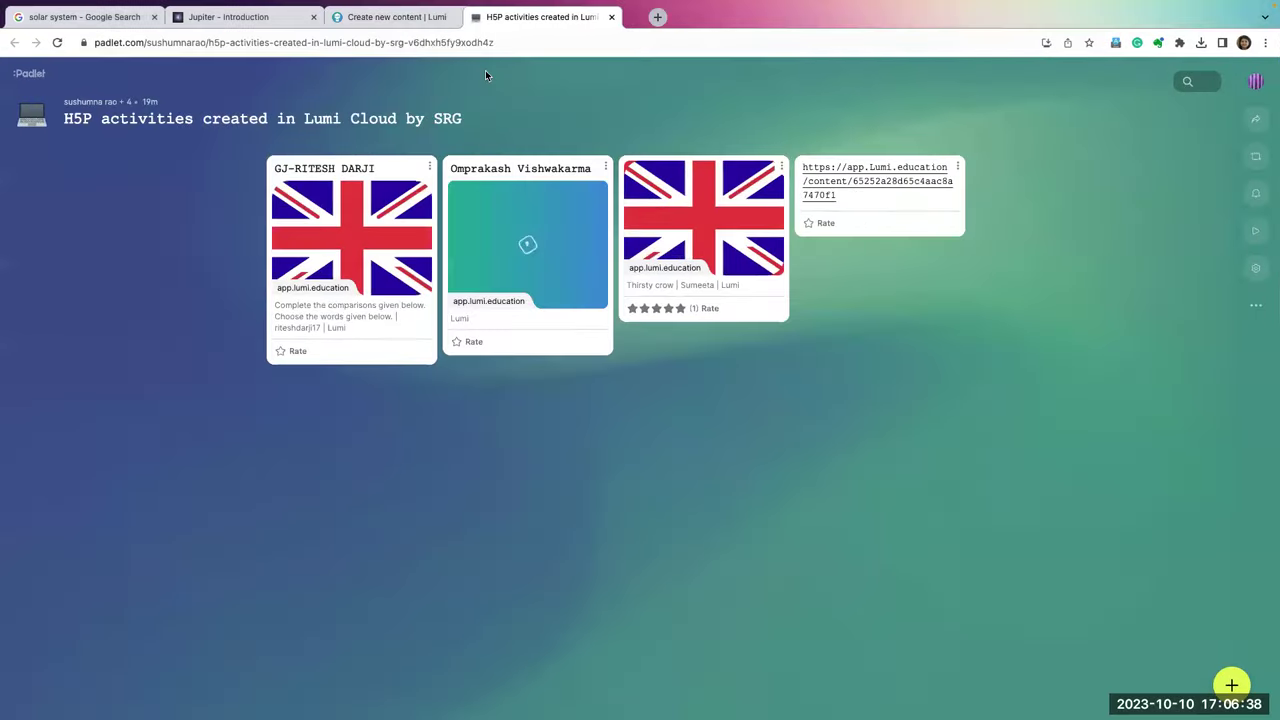
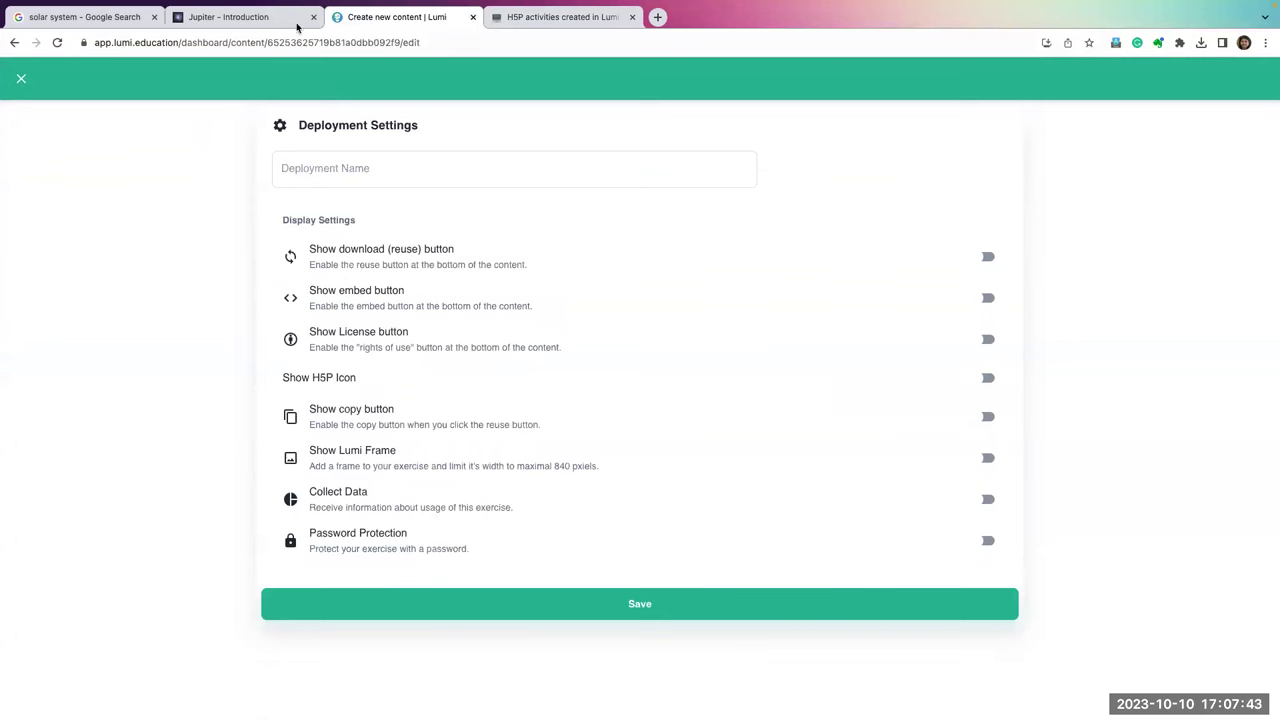
- Leave the deployment settings, open the existing "Telugu" deployment's sharing options and select its embed code
left_click(14, 42)
left_click(14, 42)
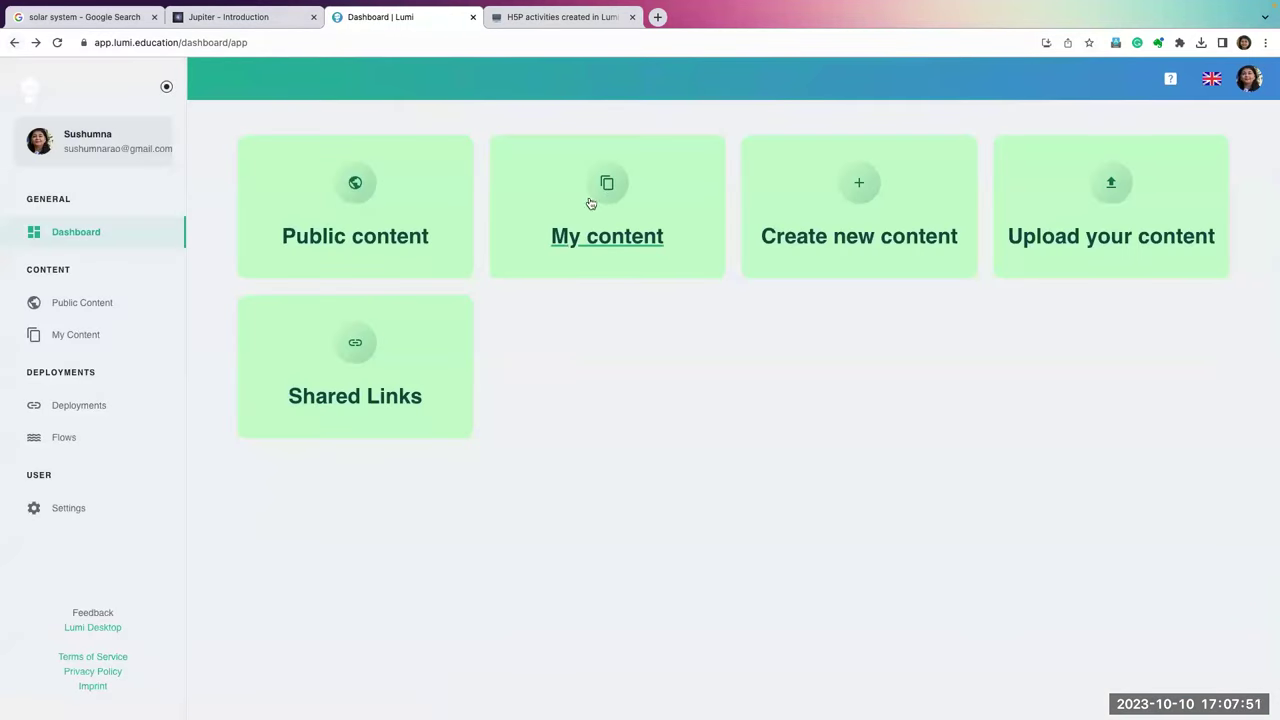
left_click(612, 238)
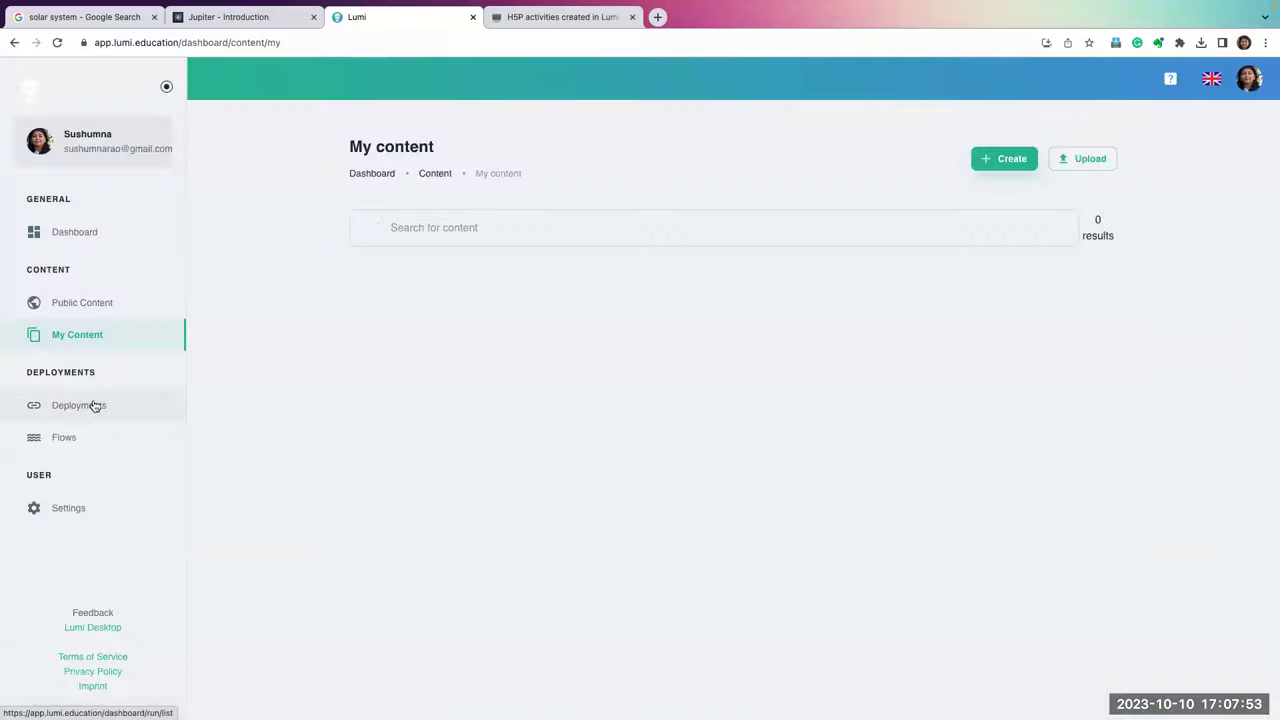
left_click(94, 405)
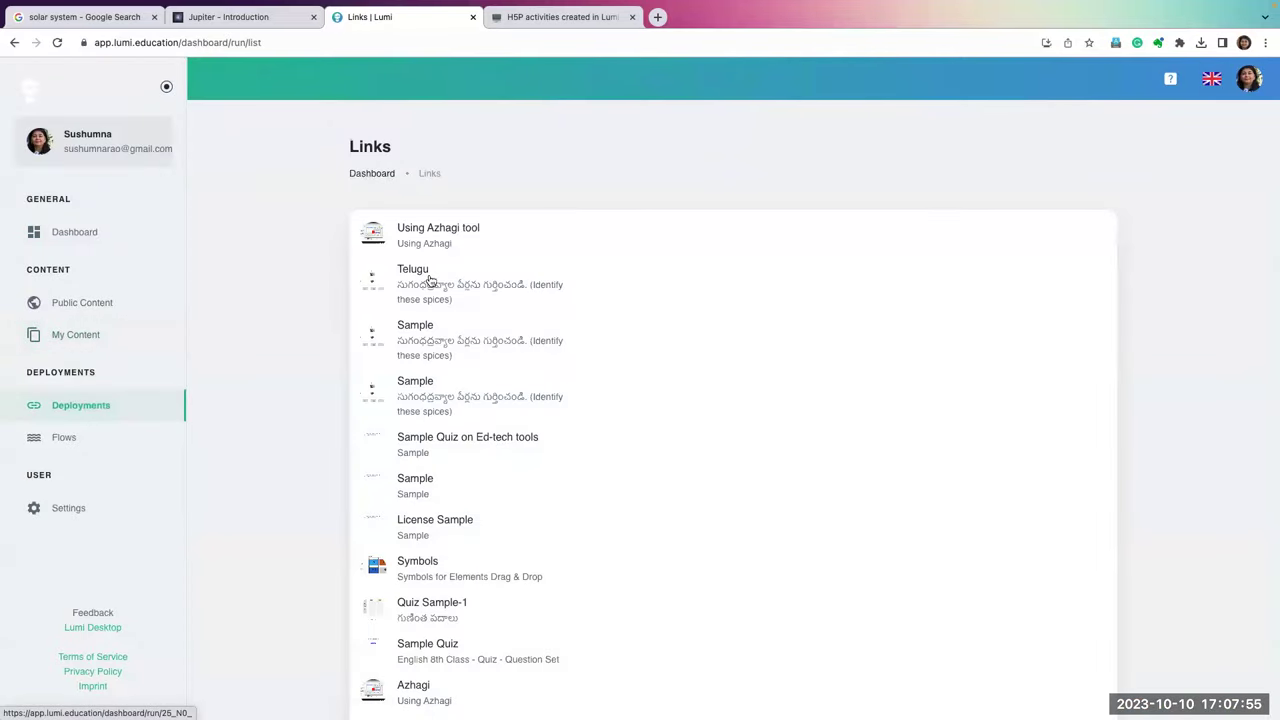
left_click(428, 286)
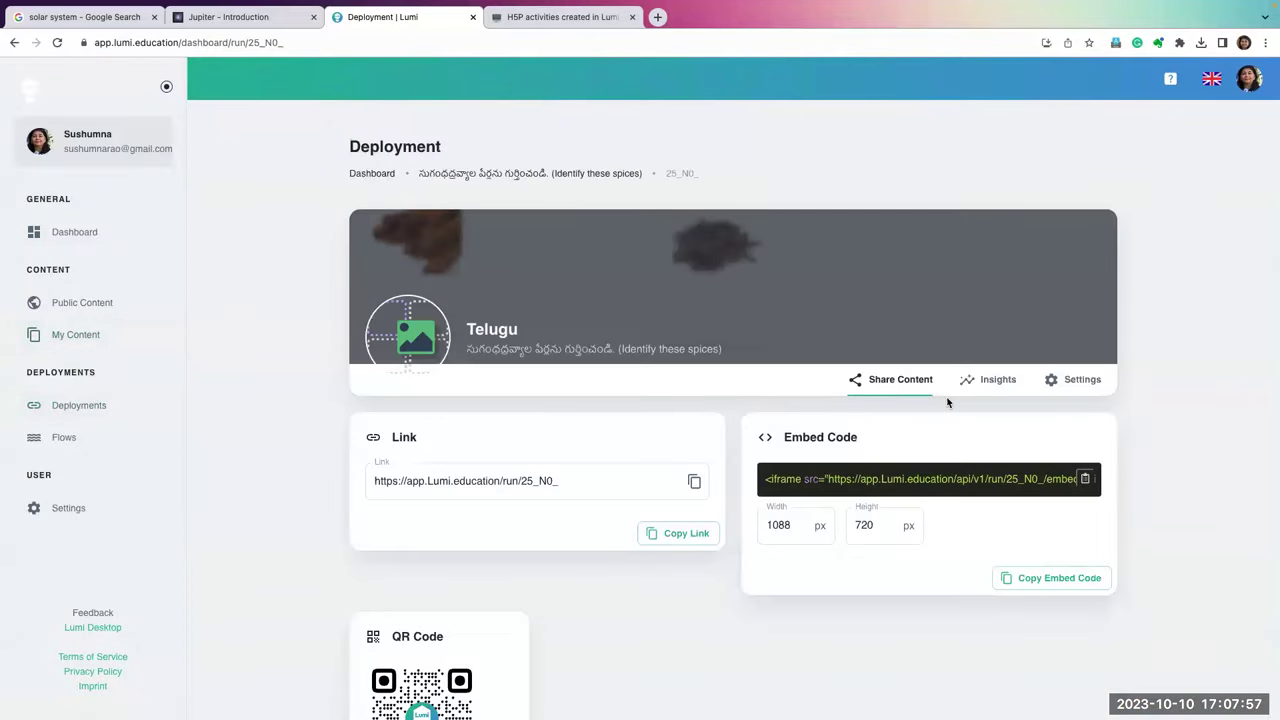
scroll(948, 403, "down", 3)
left_click_drag(766, 314, 1116, 325)
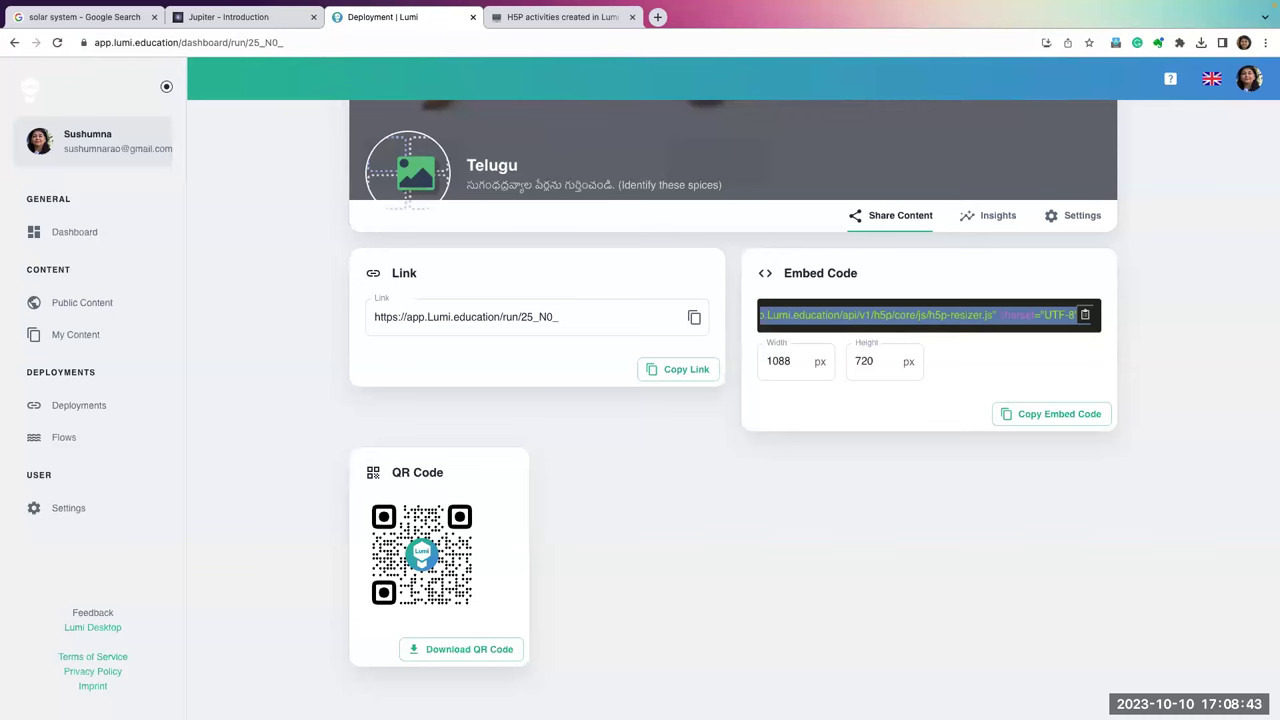
- Take the browser window out of full-screen mode to reach the desktop
mouse_move(851, 4)
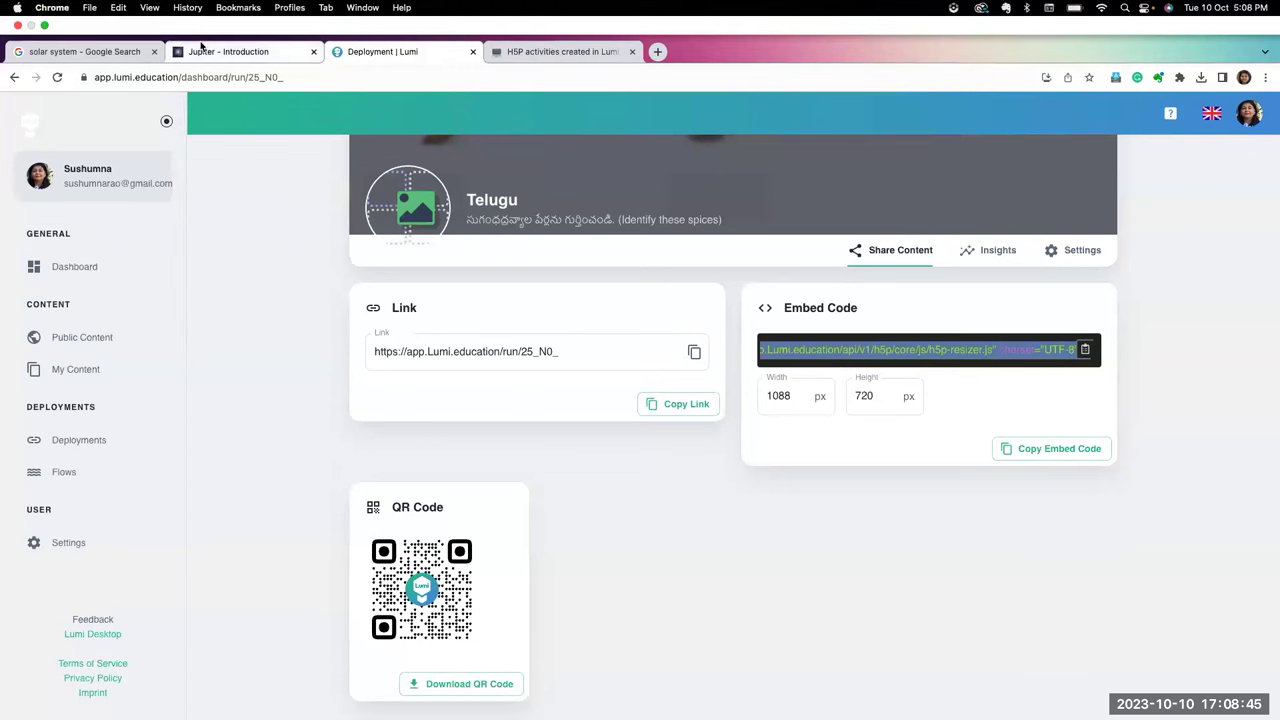
left_click(45, 27)
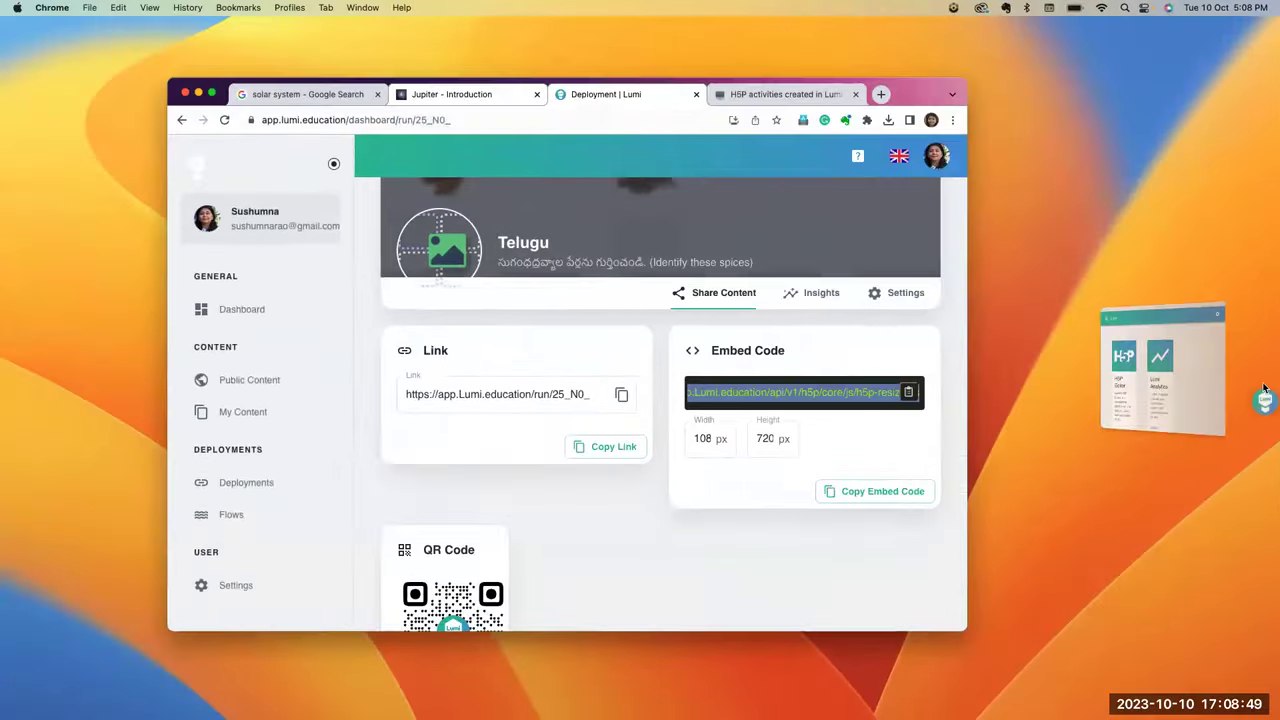
- Switch to the Lumi desktop app and open its H5P Editor
key("super+Tab")
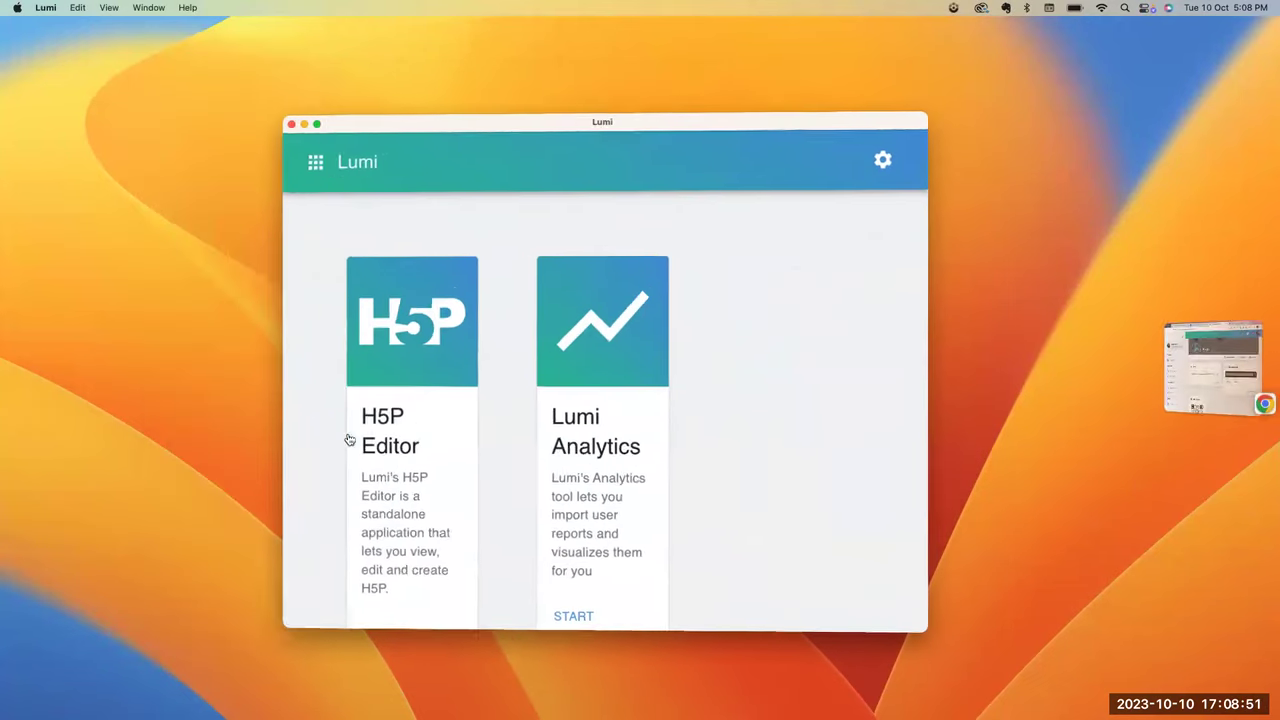
left_click(346, 440)
left_click(500, 440)
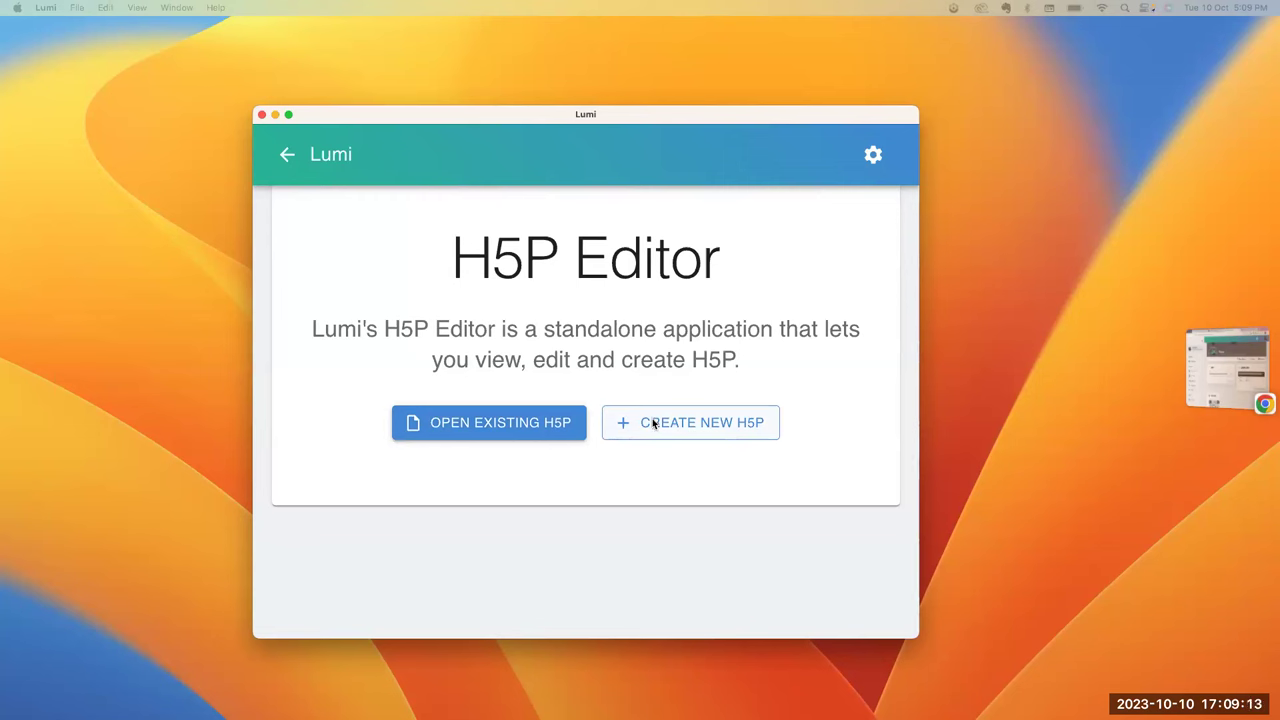
- Open the existing file "H5P SMART IMPORT.h5p" from the Downloads folder in the H5P Editor
left_click(488, 420)
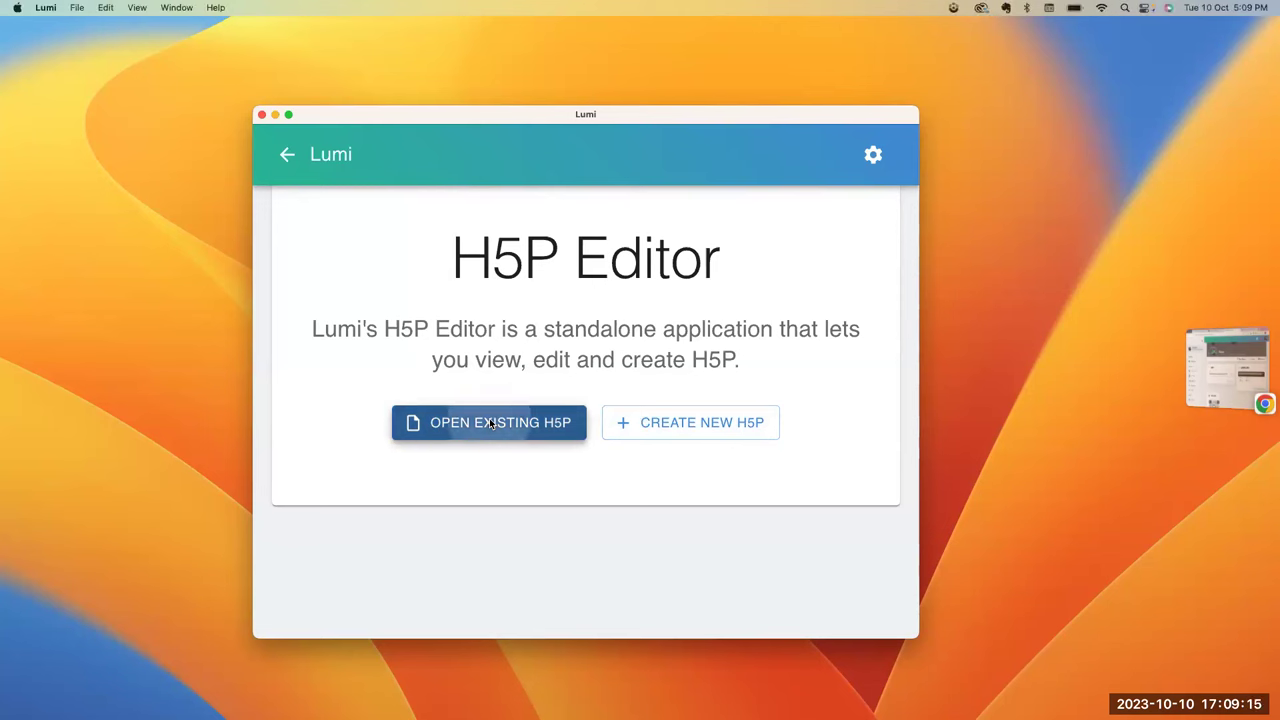
scroll(489, 420, "down", 5)
scroll(489, 423, "down", 10)
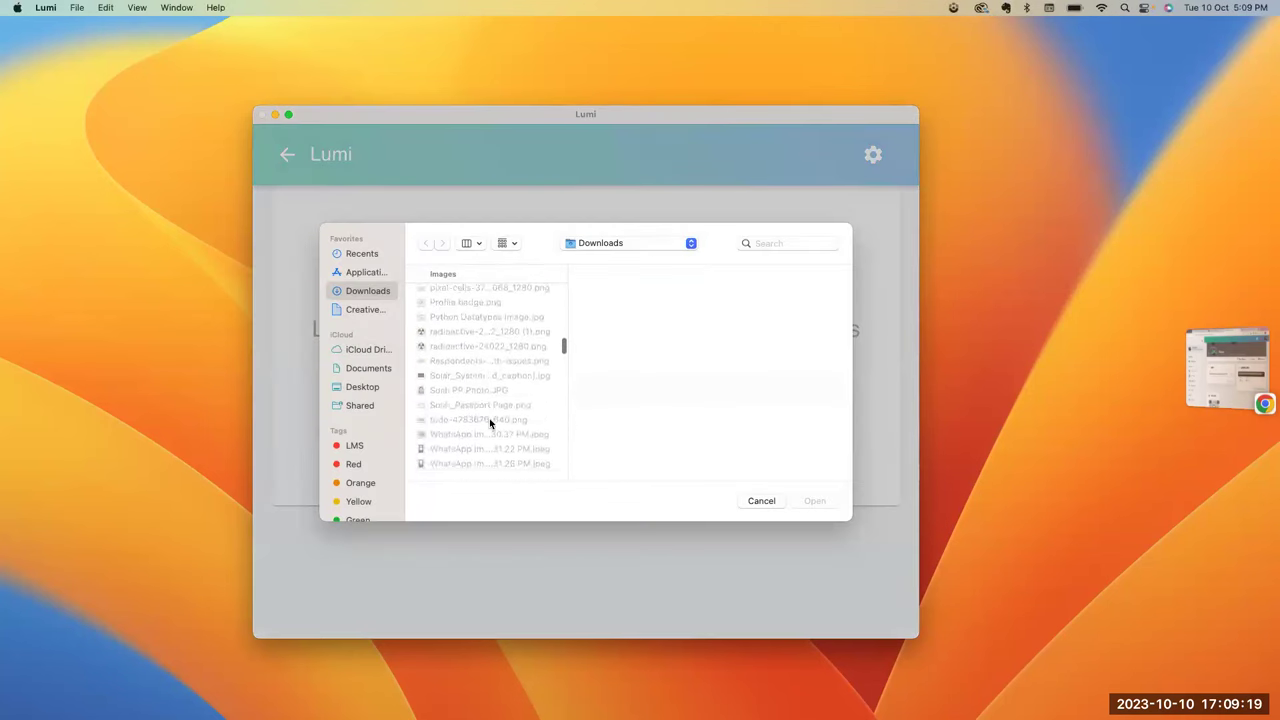
scroll(489, 423, "down", 10)
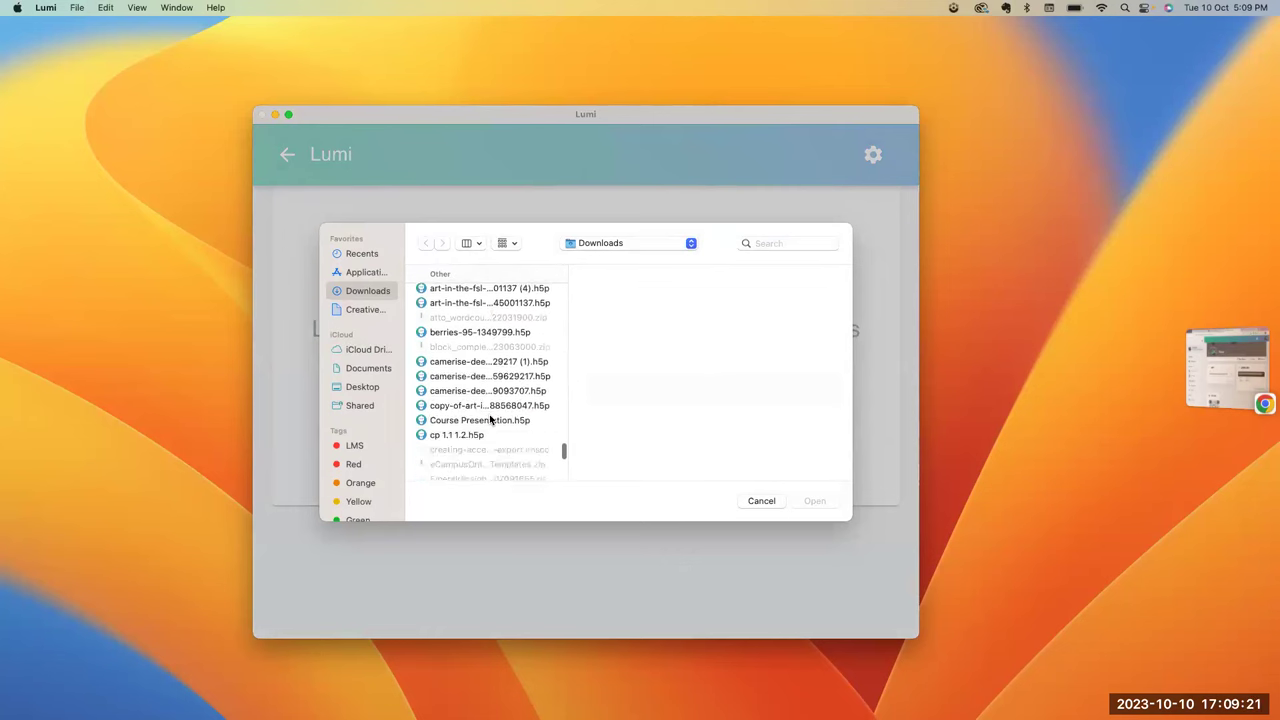
scroll(490, 420, "up", 3)
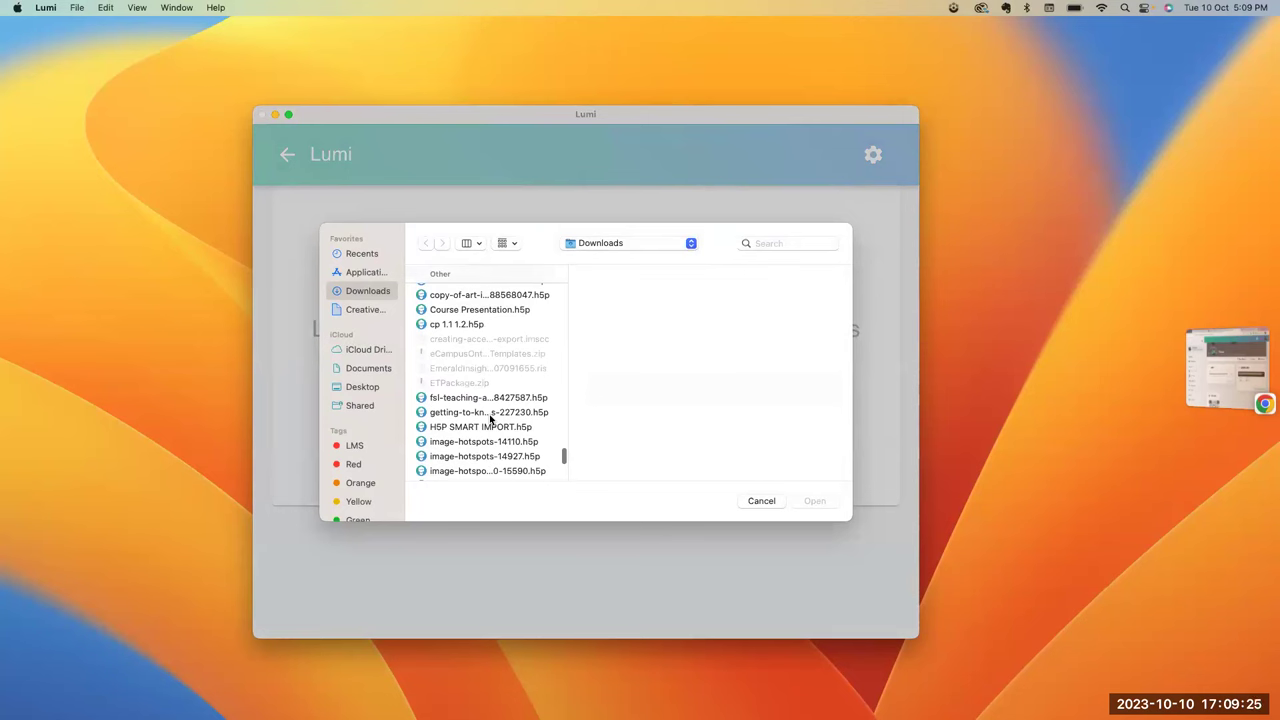
scroll(490, 420, "up", 2)
scroll(490, 420, "up", 4)
scroll(491, 450, "up", 5)
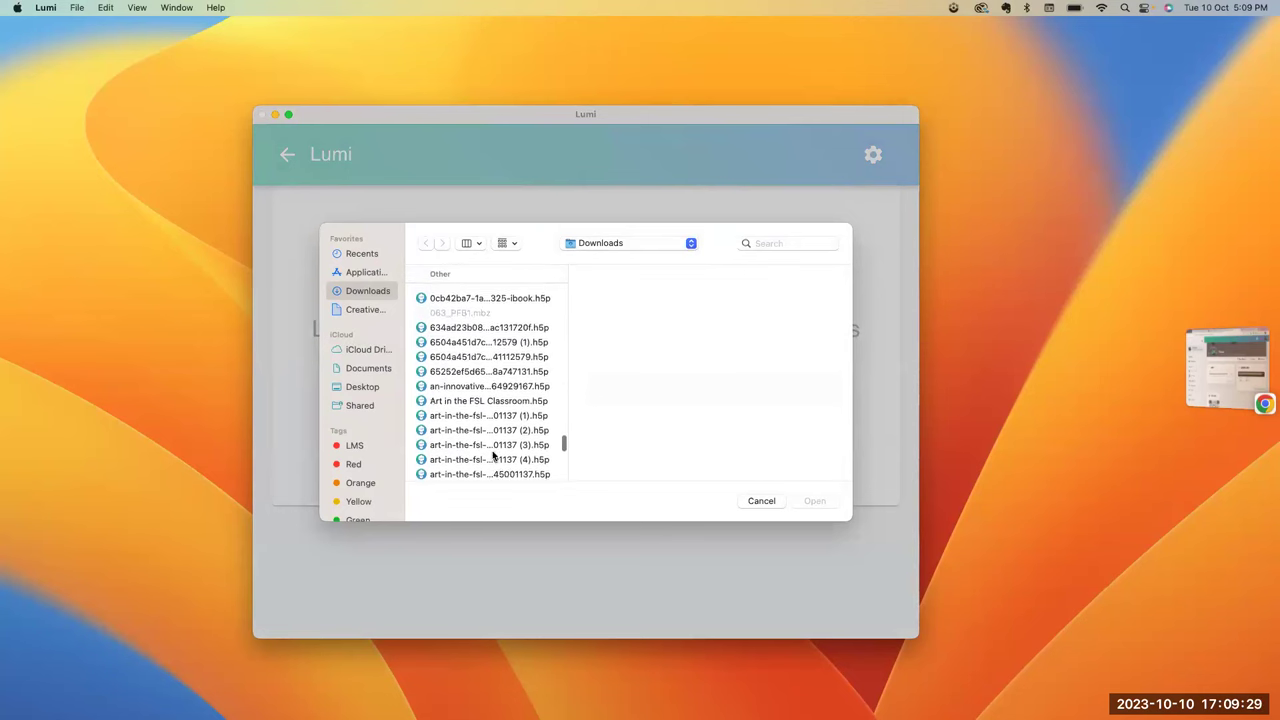
scroll(493, 455, "up", 4)
scroll(493, 455, "down", 3)
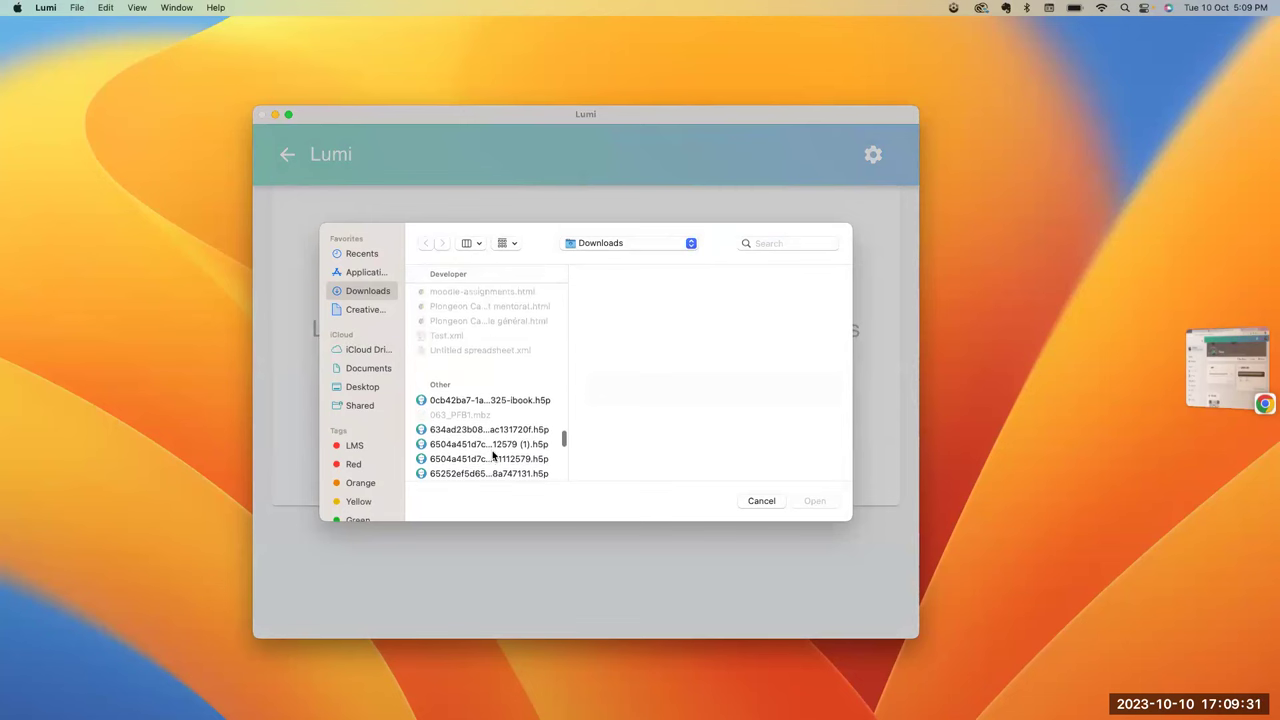
scroll(493, 455, "down", 6)
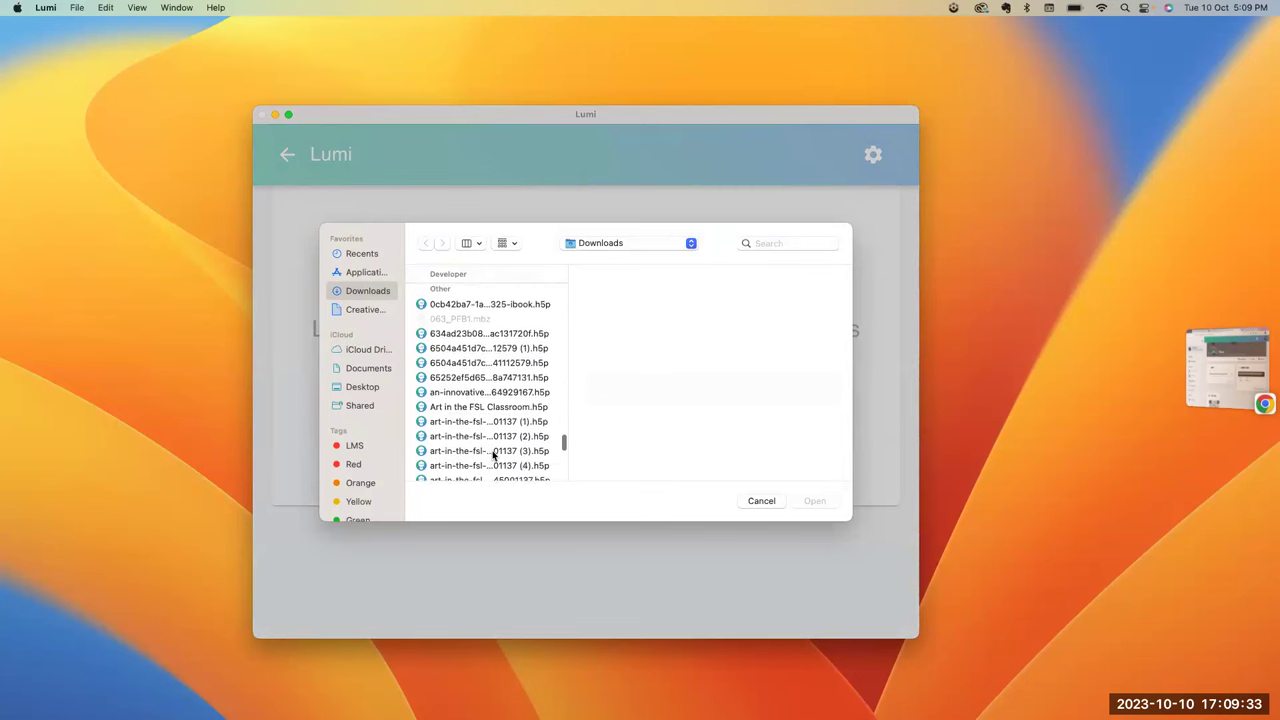
scroll(492, 455, "down", 5)
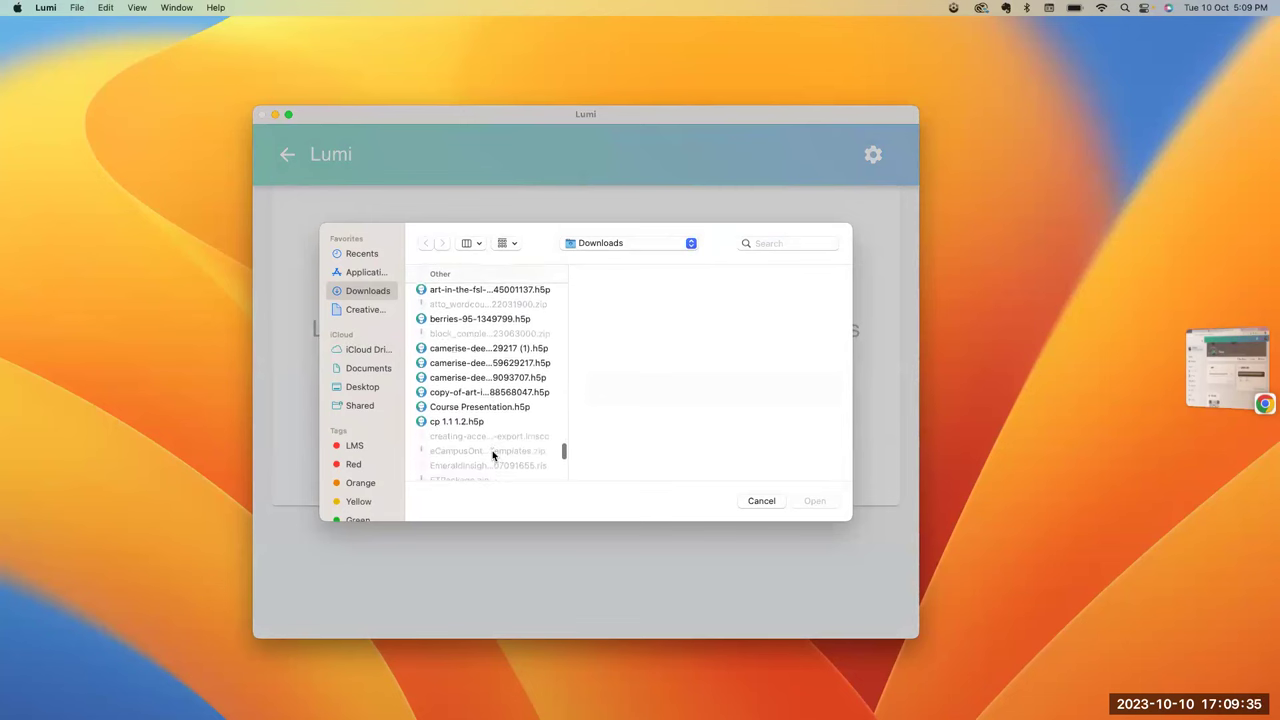
scroll(493, 455, "down", 6)
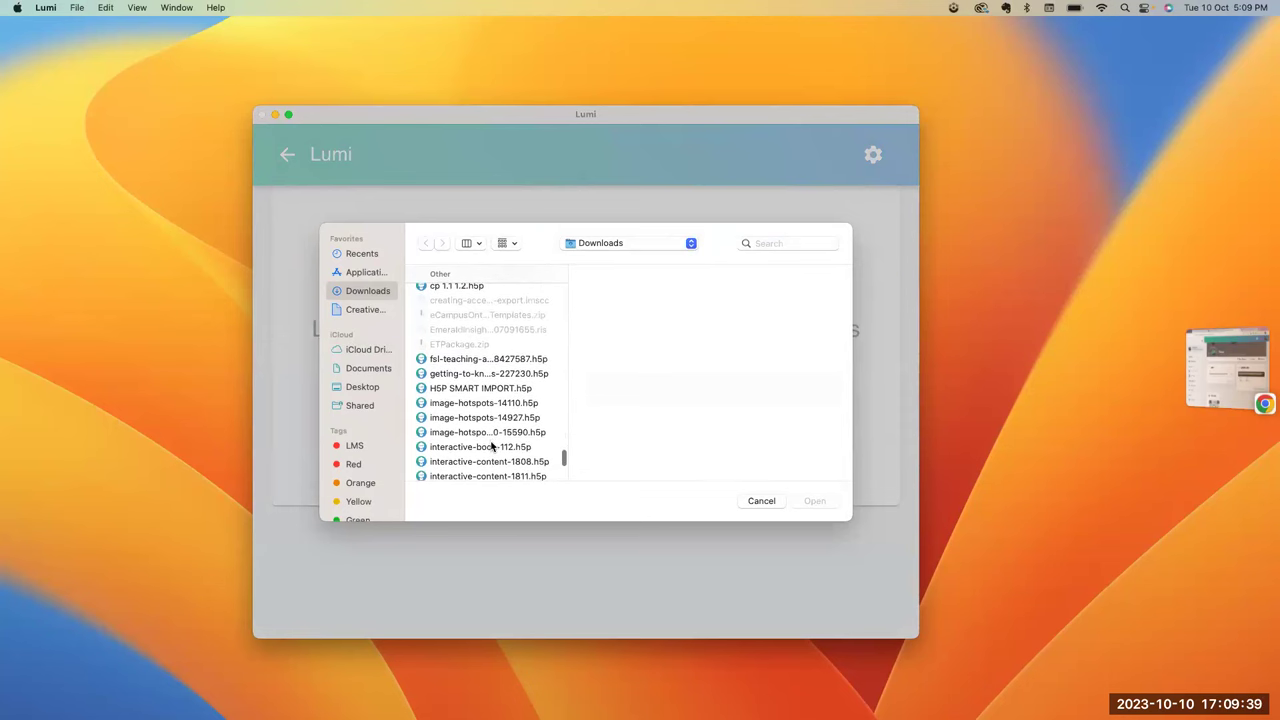
double_click(481, 387)
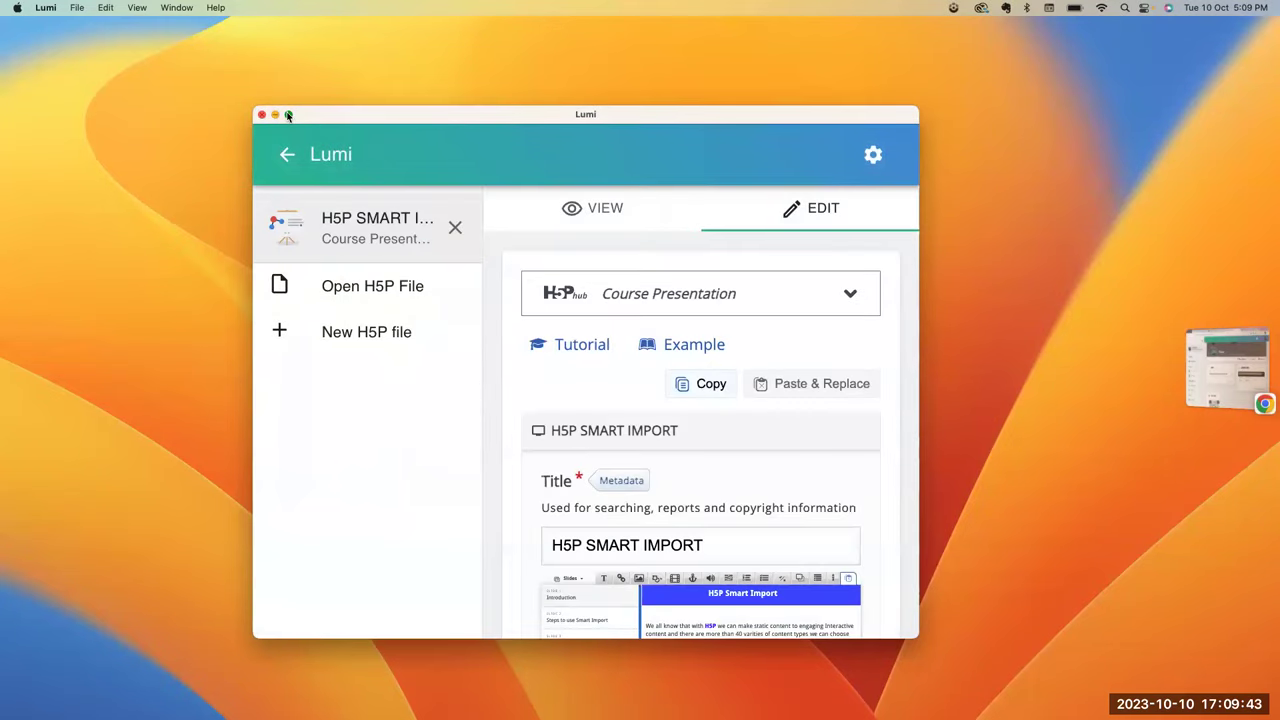
- Export the presentation in full-screen view as an all-in-one HTML file, "H5P SMART IMPORT.html", to the Desktop folder
left_click(288, 115)
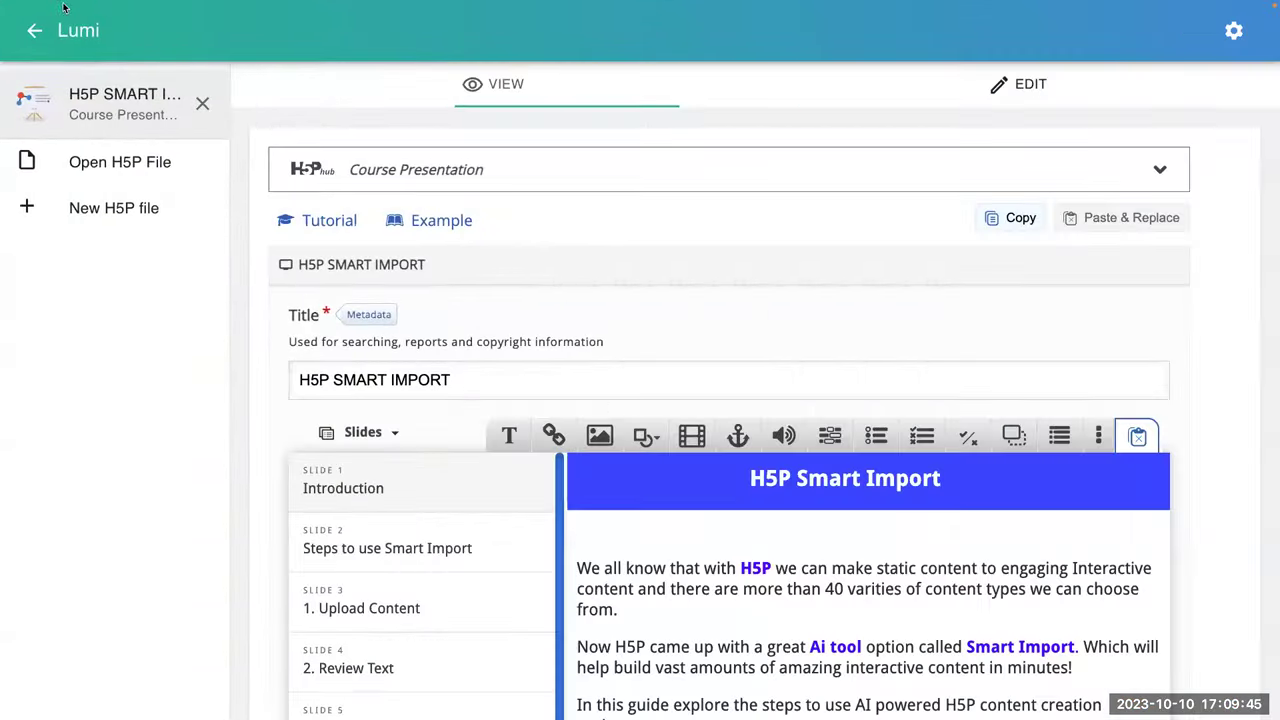
left_click(77, 8)
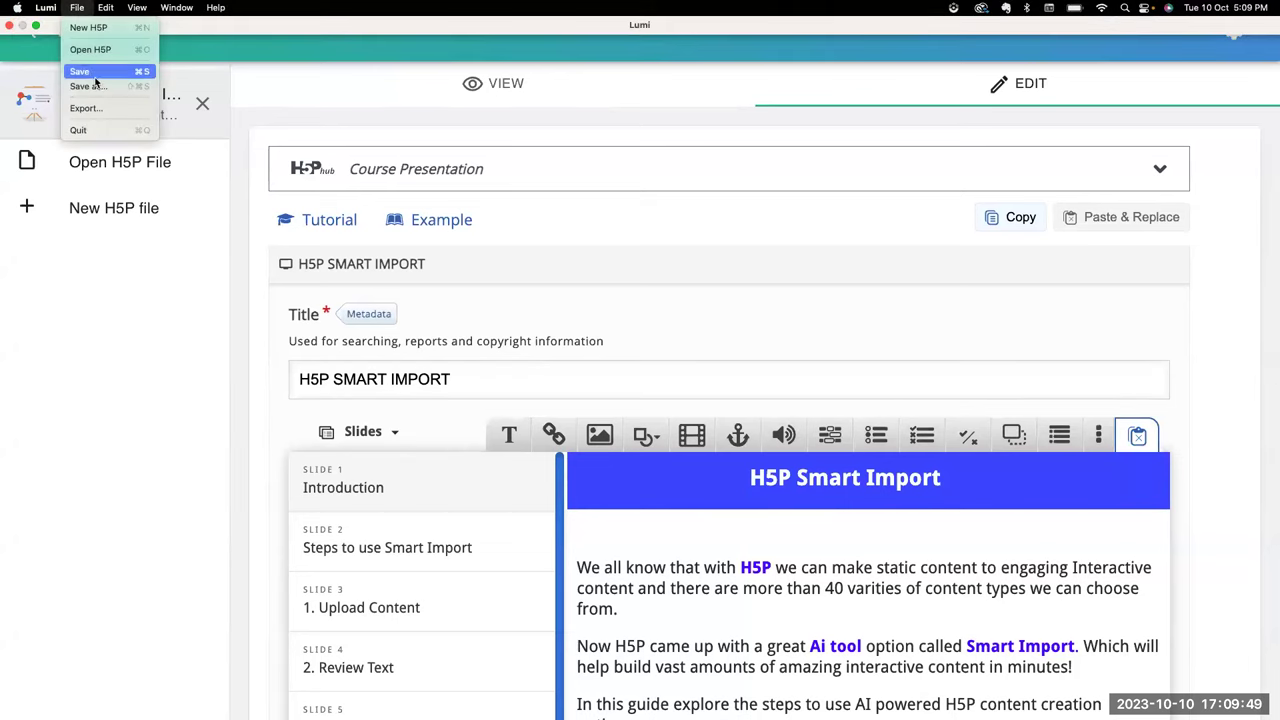
left_click(85, 108)
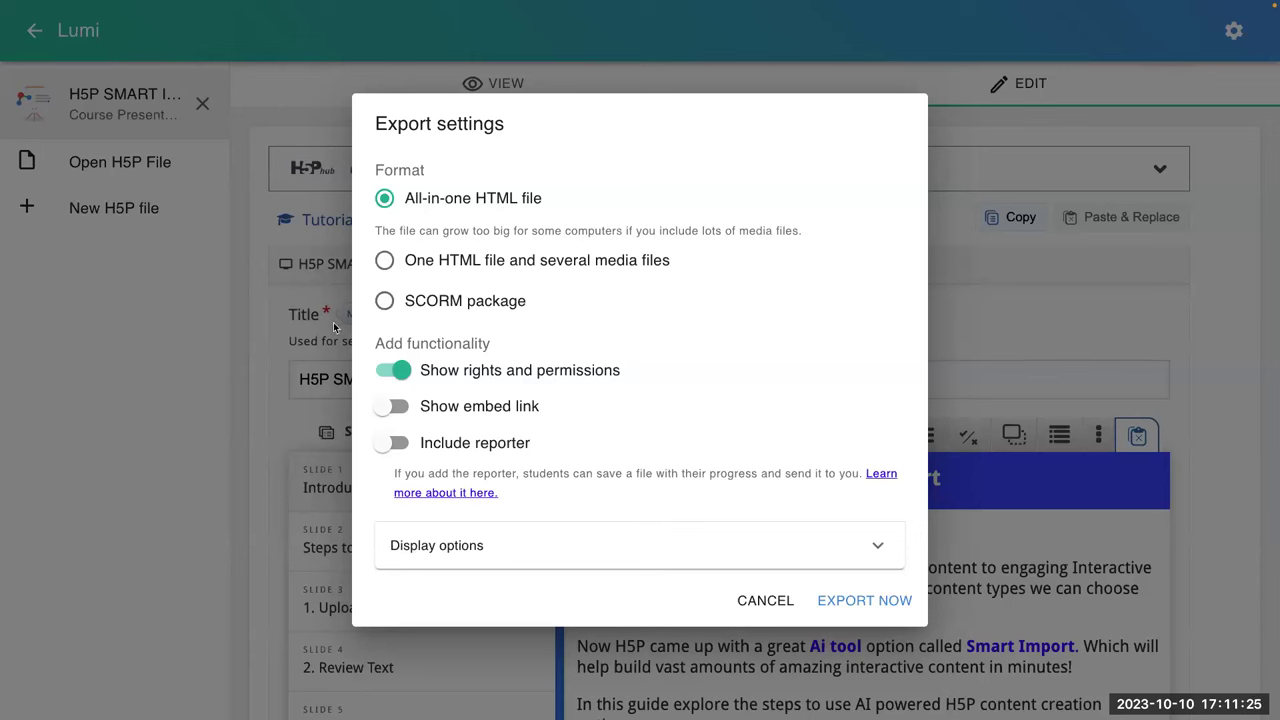
left_click(835, 603)
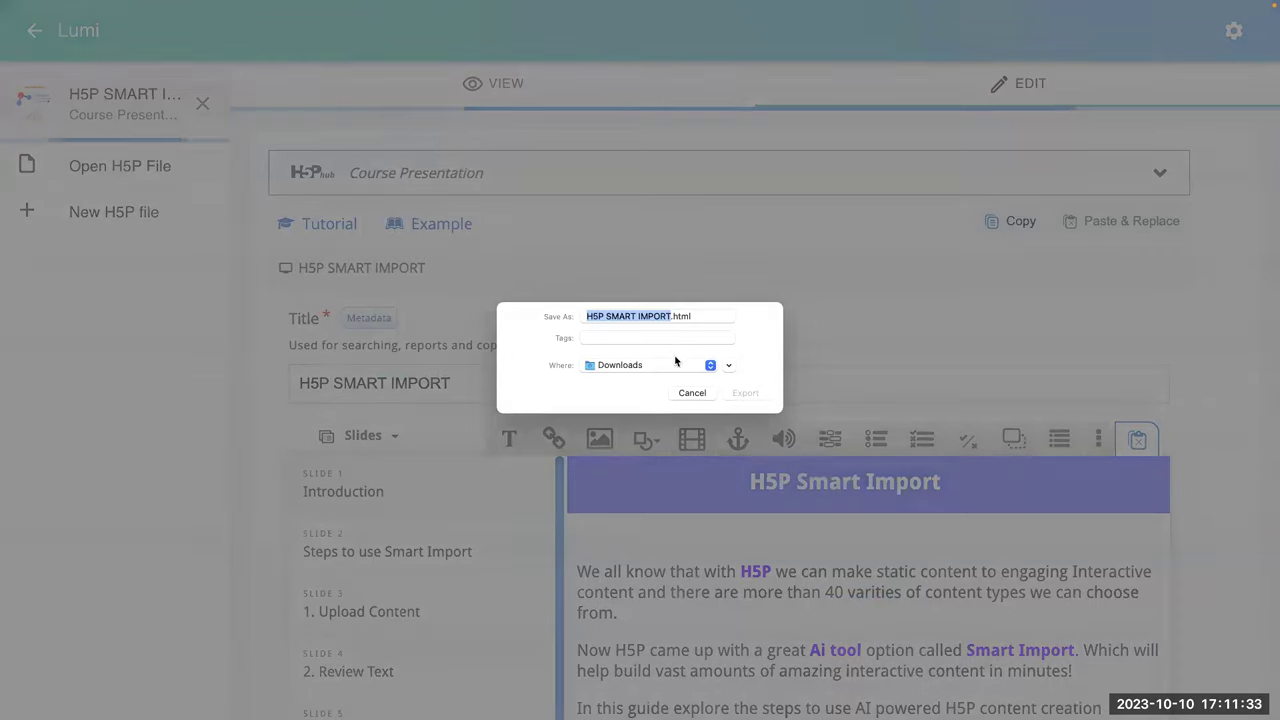
left_click(666, 366)
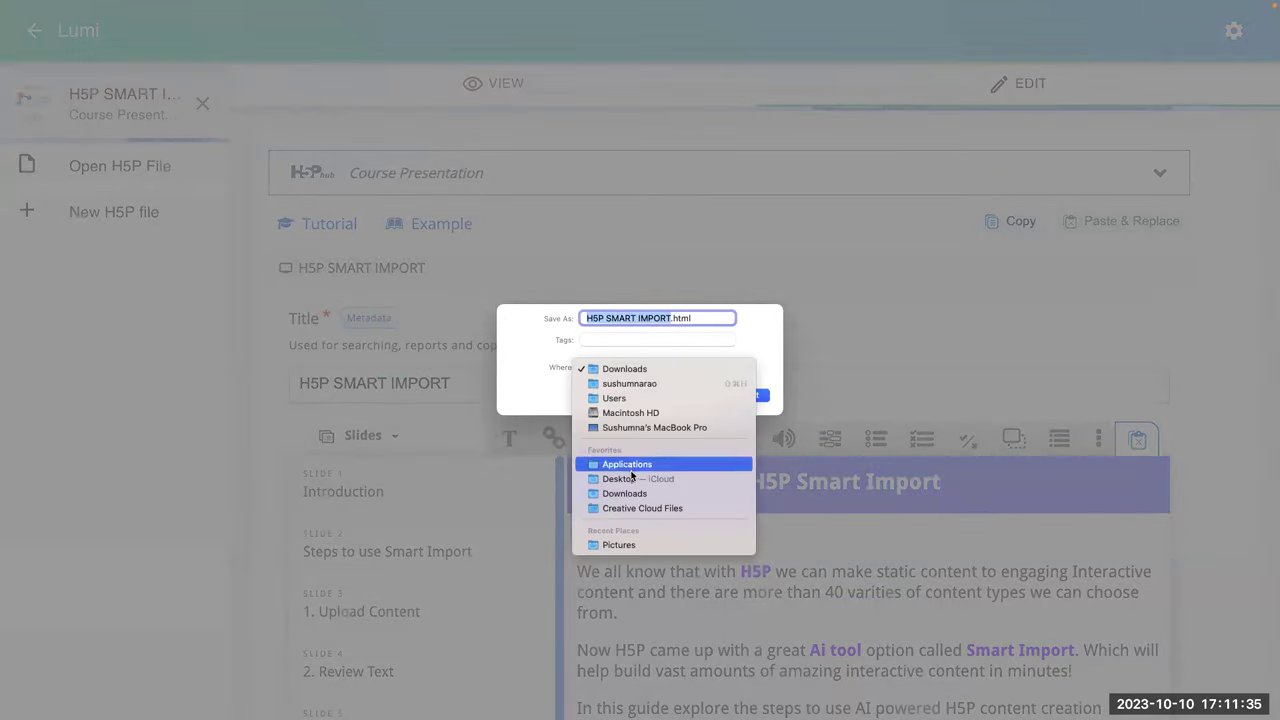
left_click(625, 479)
left_click(747, 397)
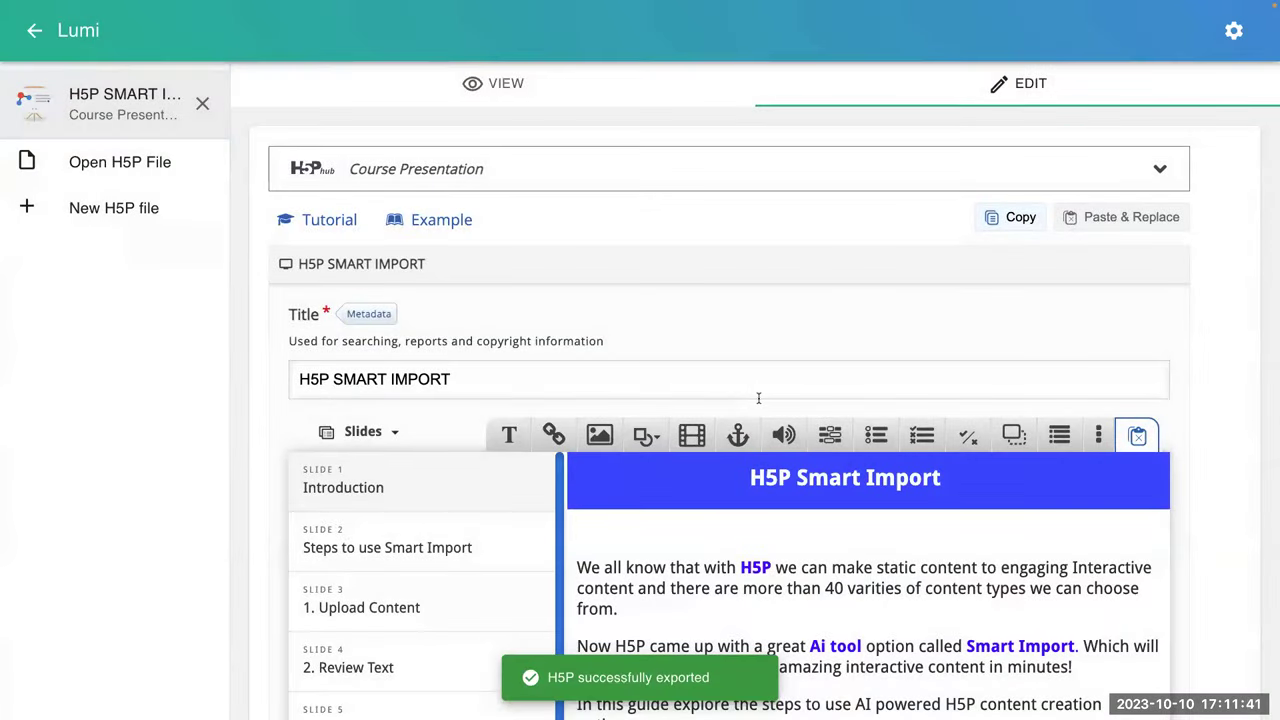
- Leave full-screen mode, switch to Chrome and open the exported "H5P SMART IMPORT.html" from the Desktop folder in a new browser tab
mouse_move(201, 8)
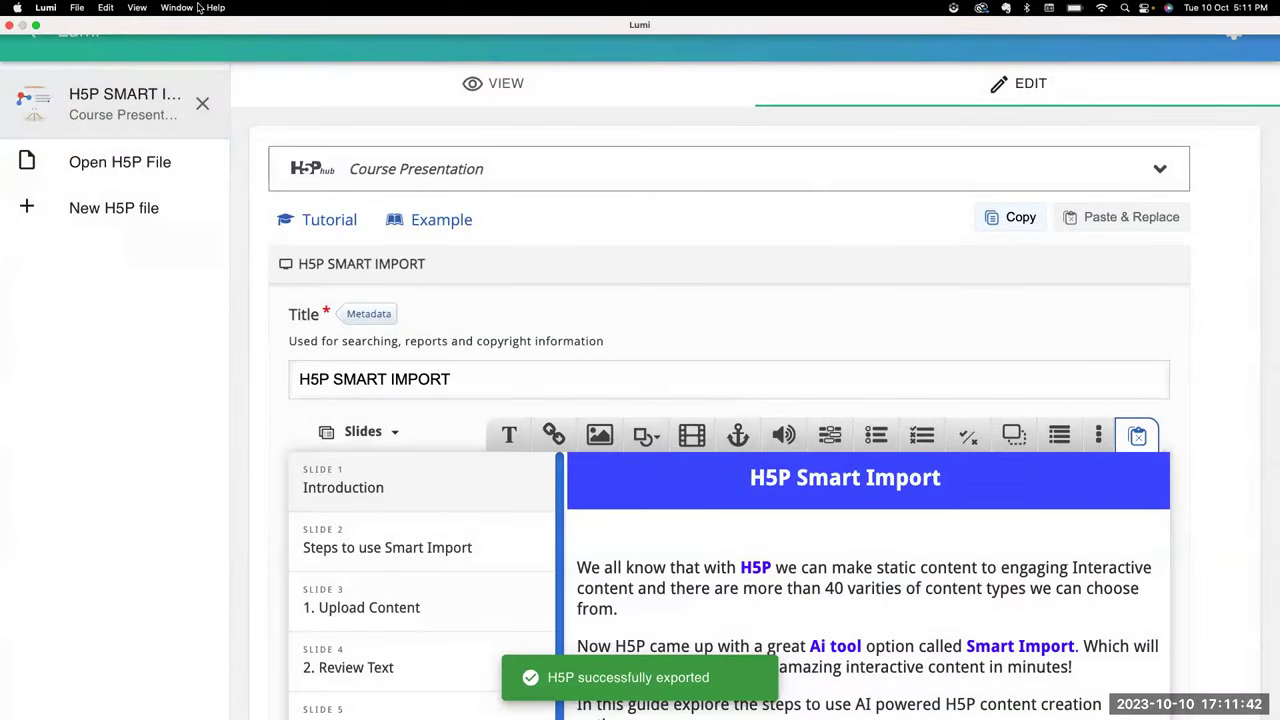
left_click(35, 27)
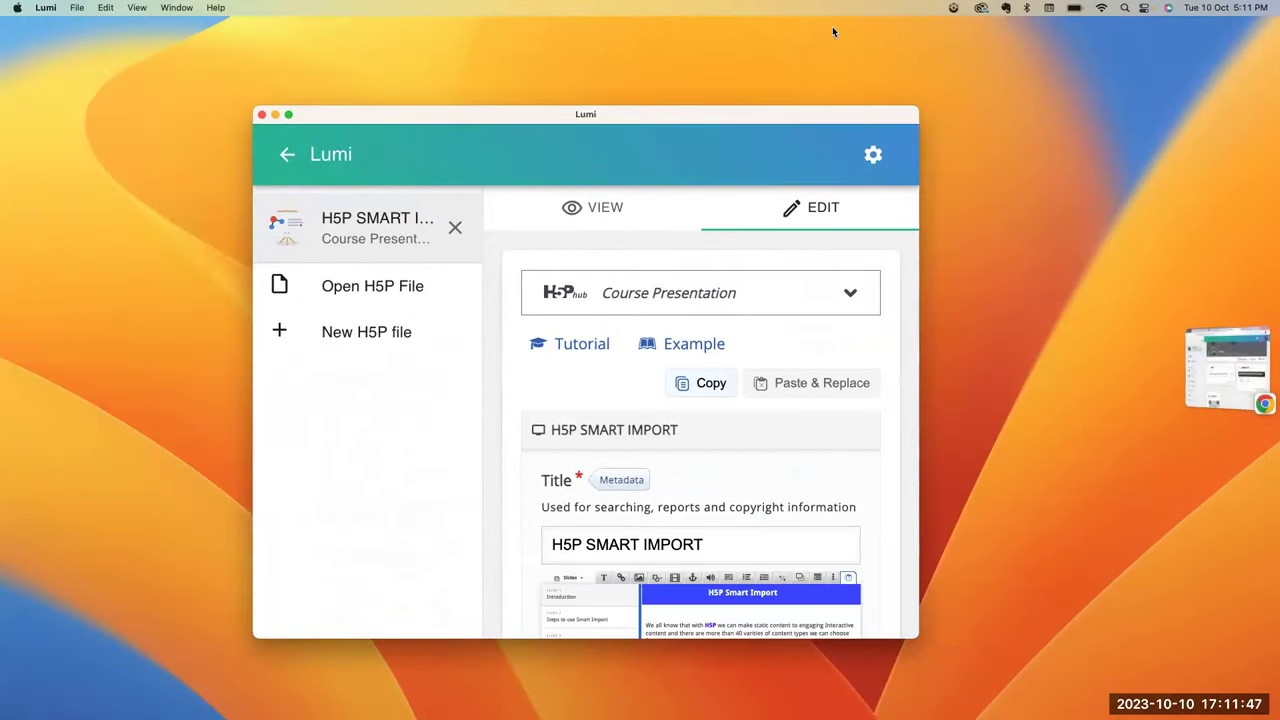
key("super+Tab")
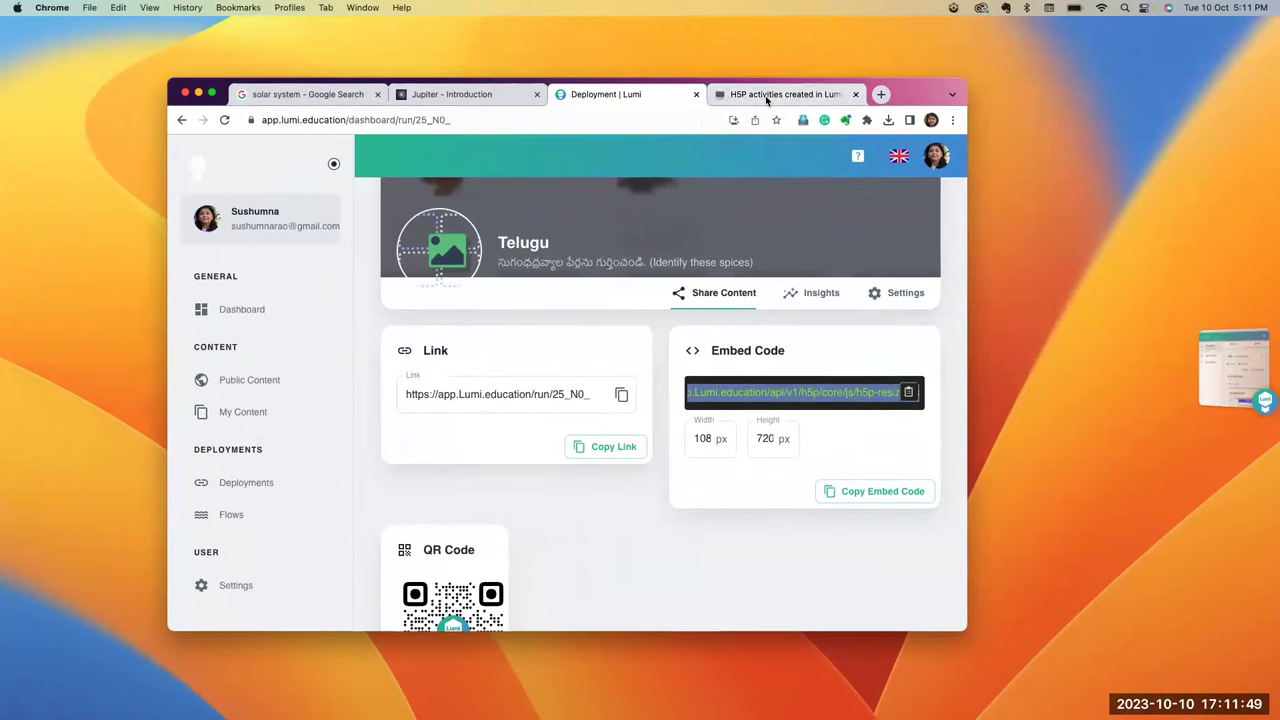
left_click(767, 96)
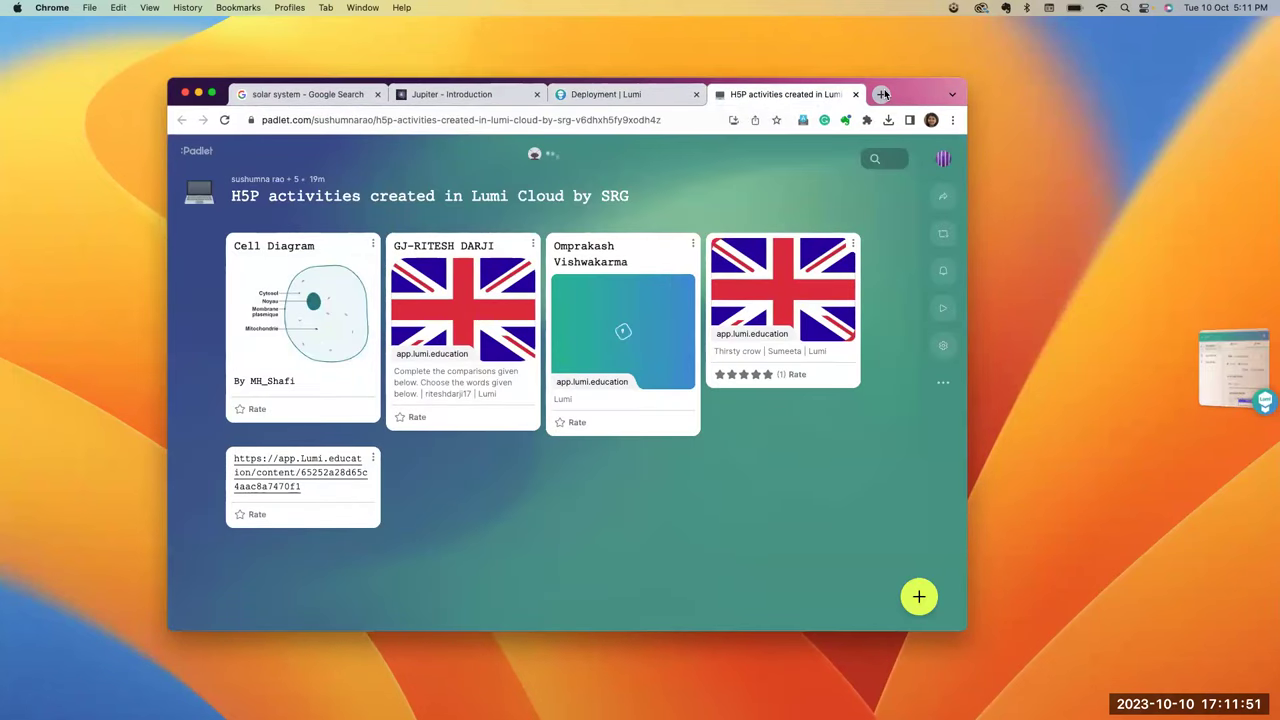
key("super+t")
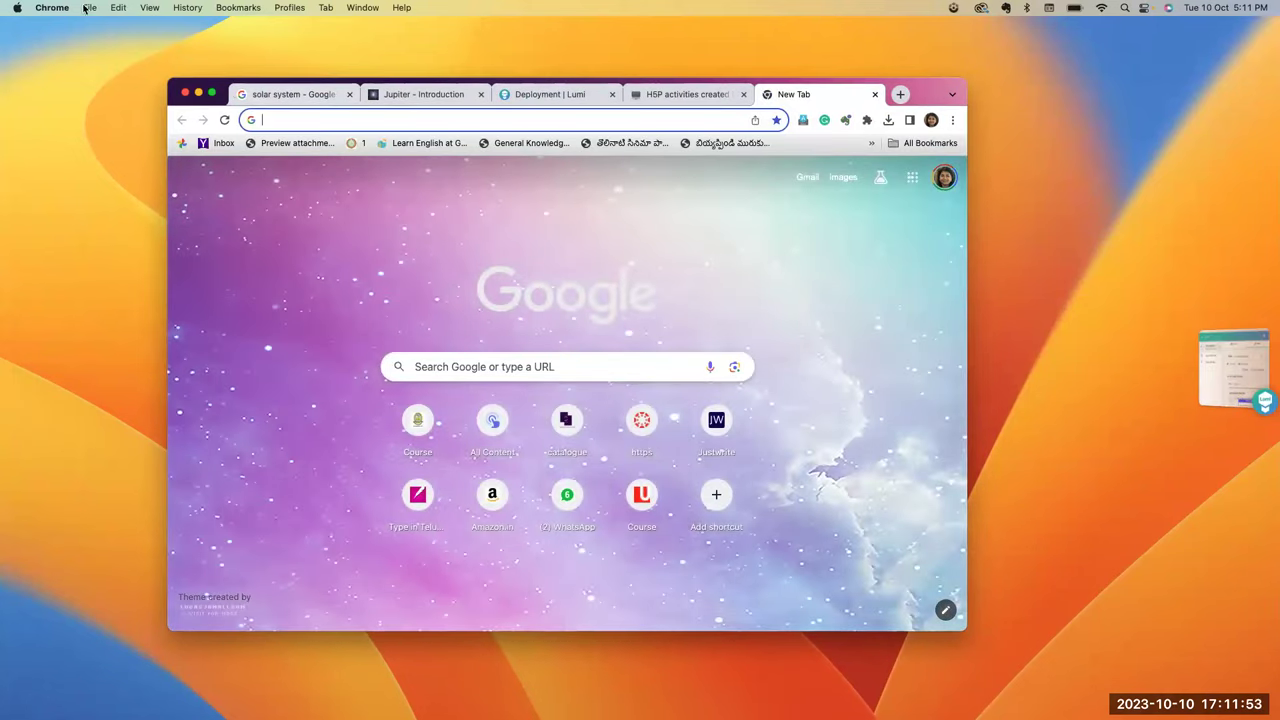
left_click(90, 8)
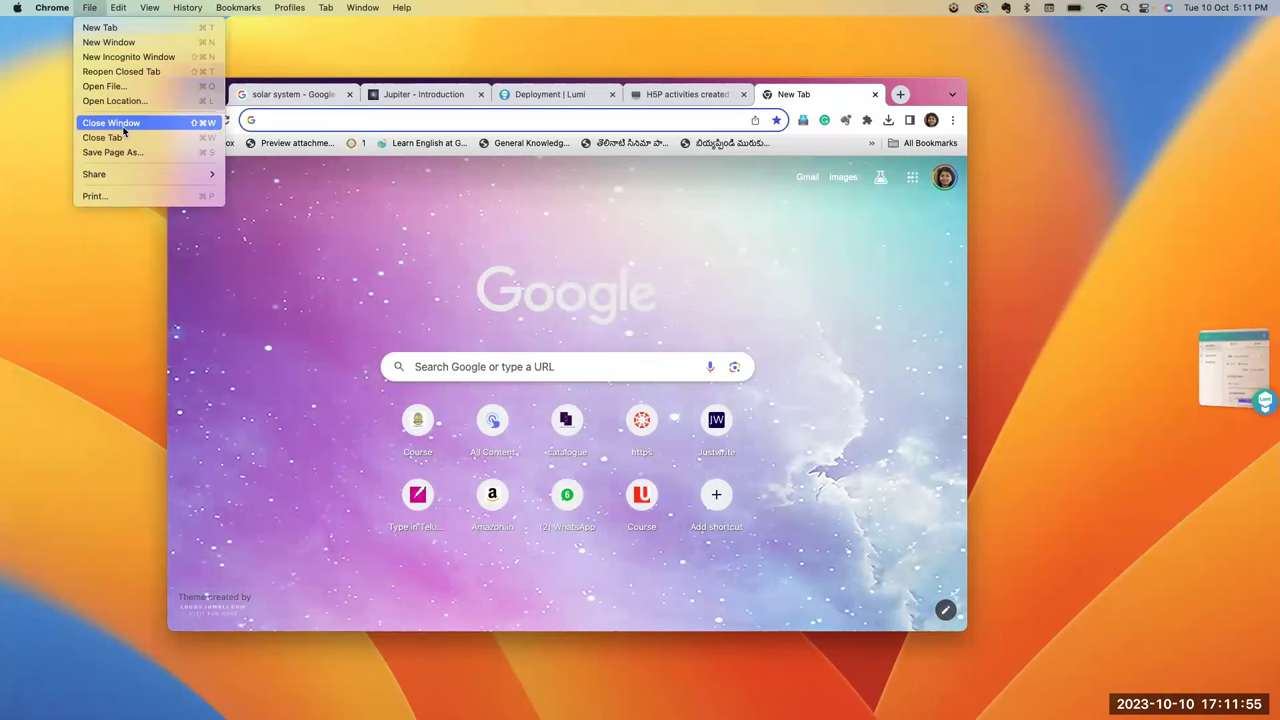
left_click(104, 86)
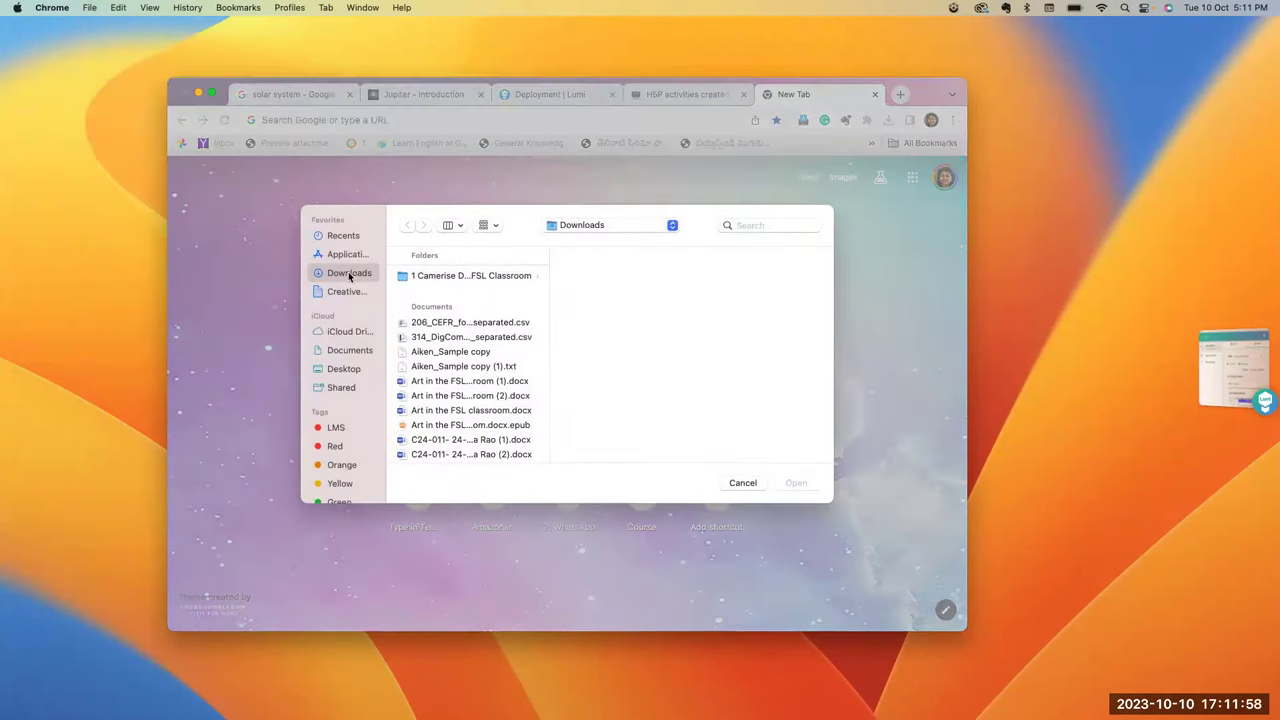
left_click(344, 369)
scroll(491, 420, "down", 15)
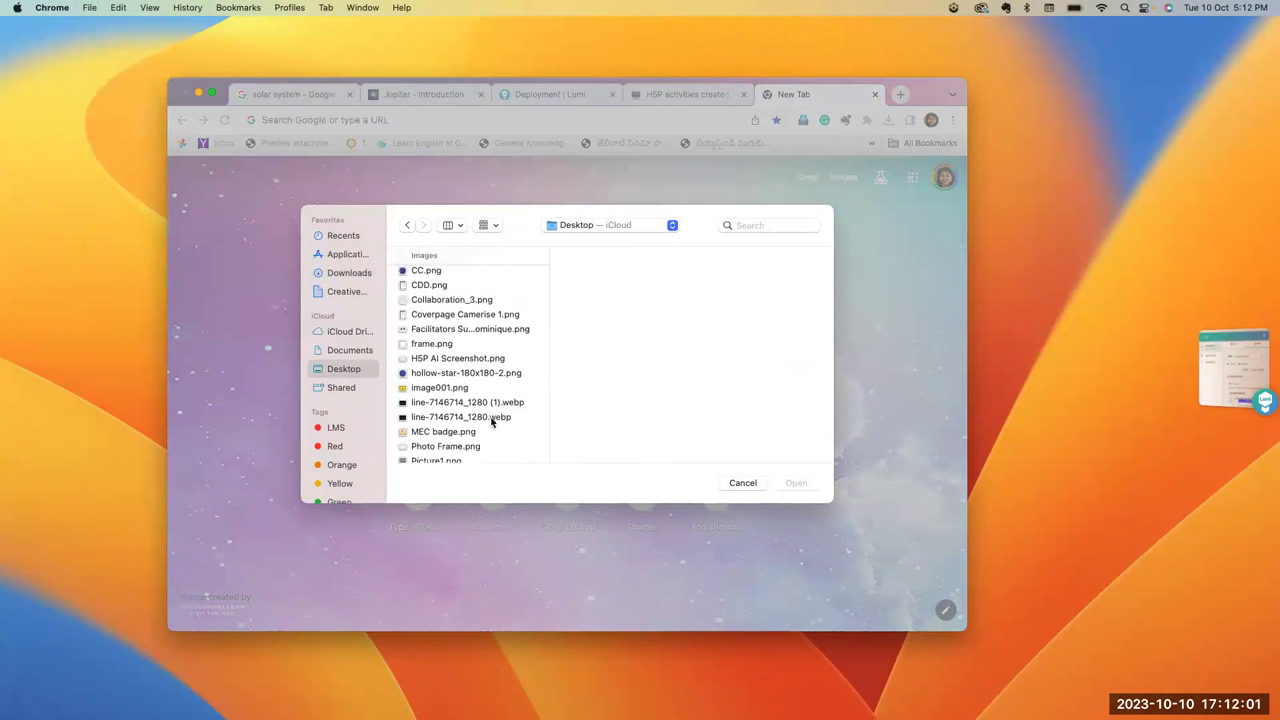
scroll(491, 422, "down", 15)
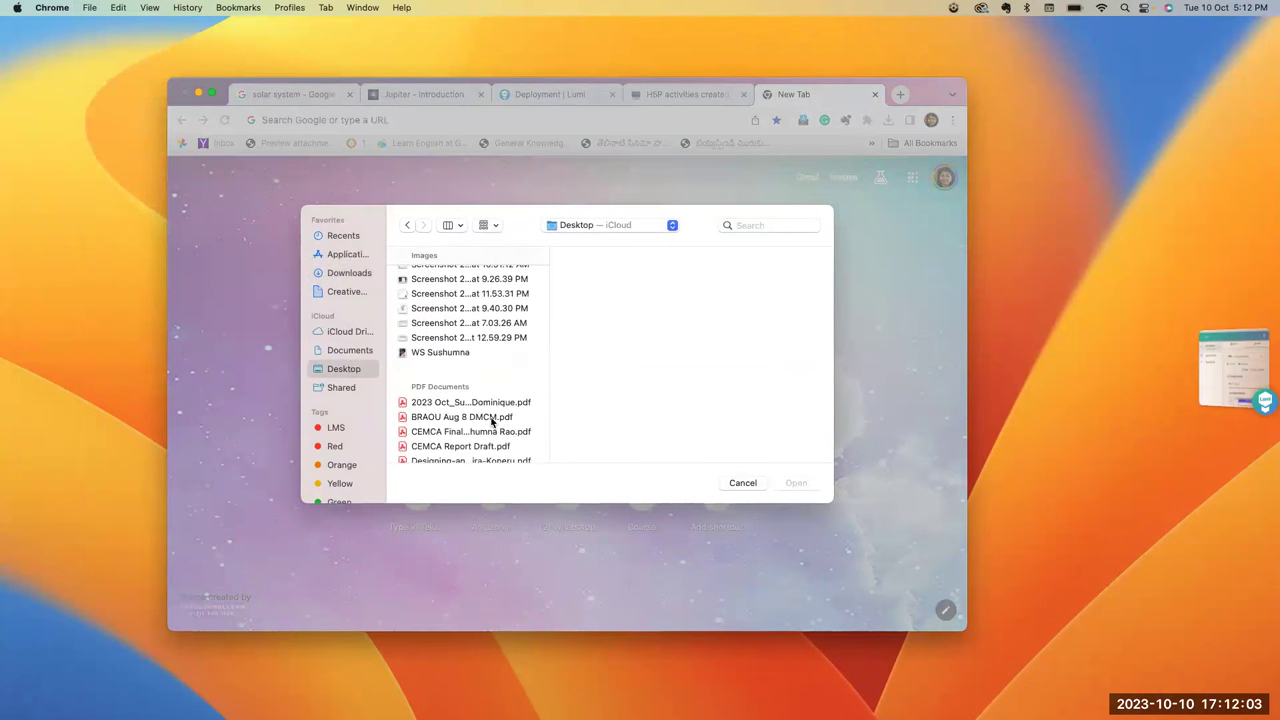
scroll(491, 420, "down", 2)
double_click(461, 446)
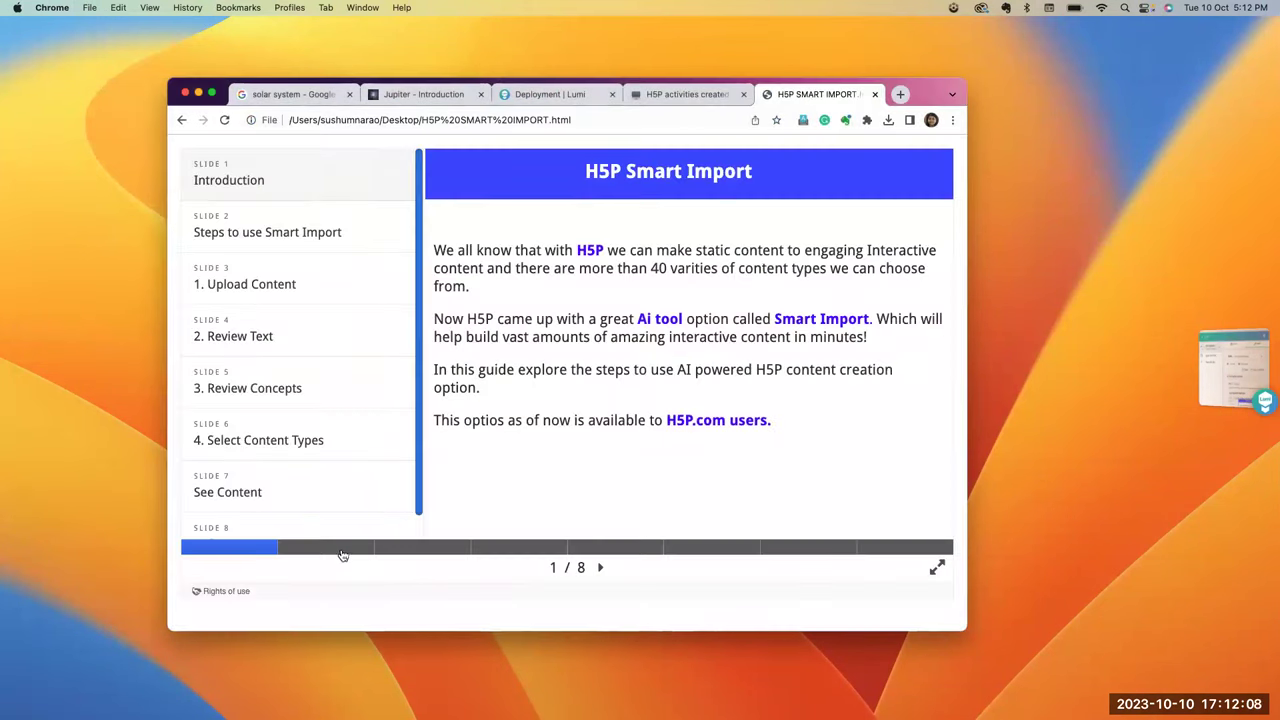
- Go to slide 2 of the exported presentation, view its rights of use information and close it
left_click(341, 553)
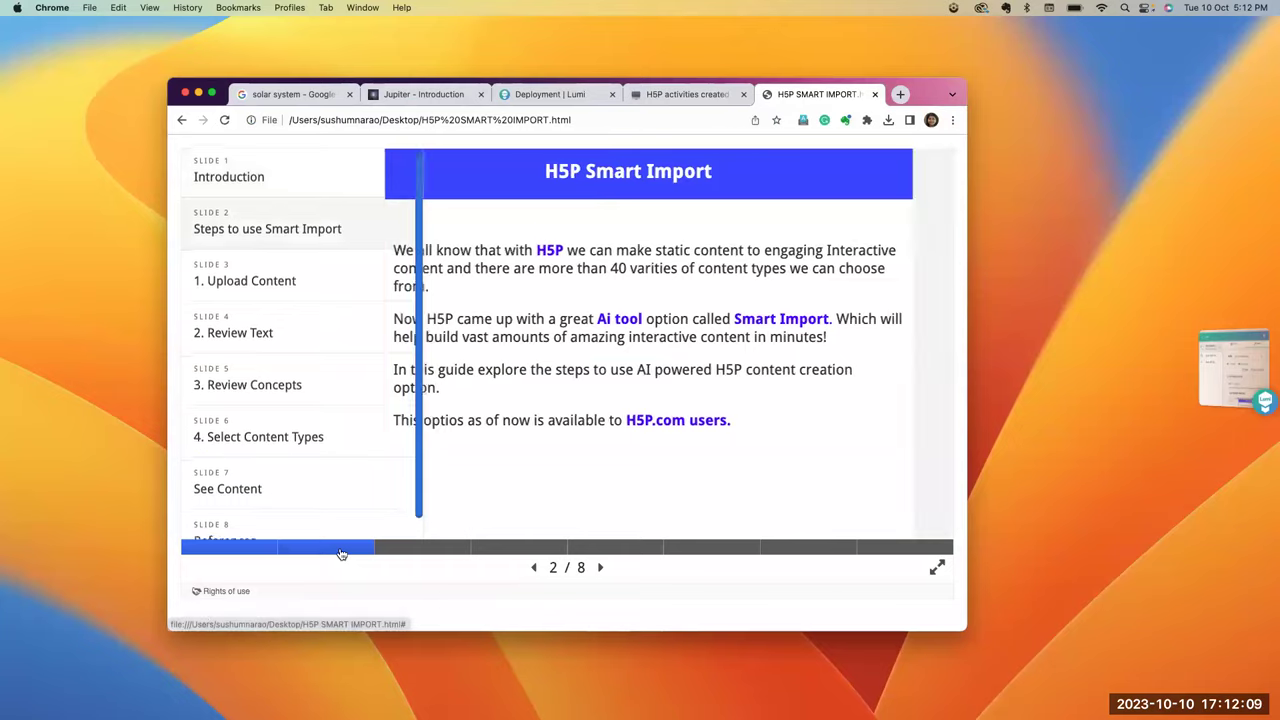
left_click(216, 592)
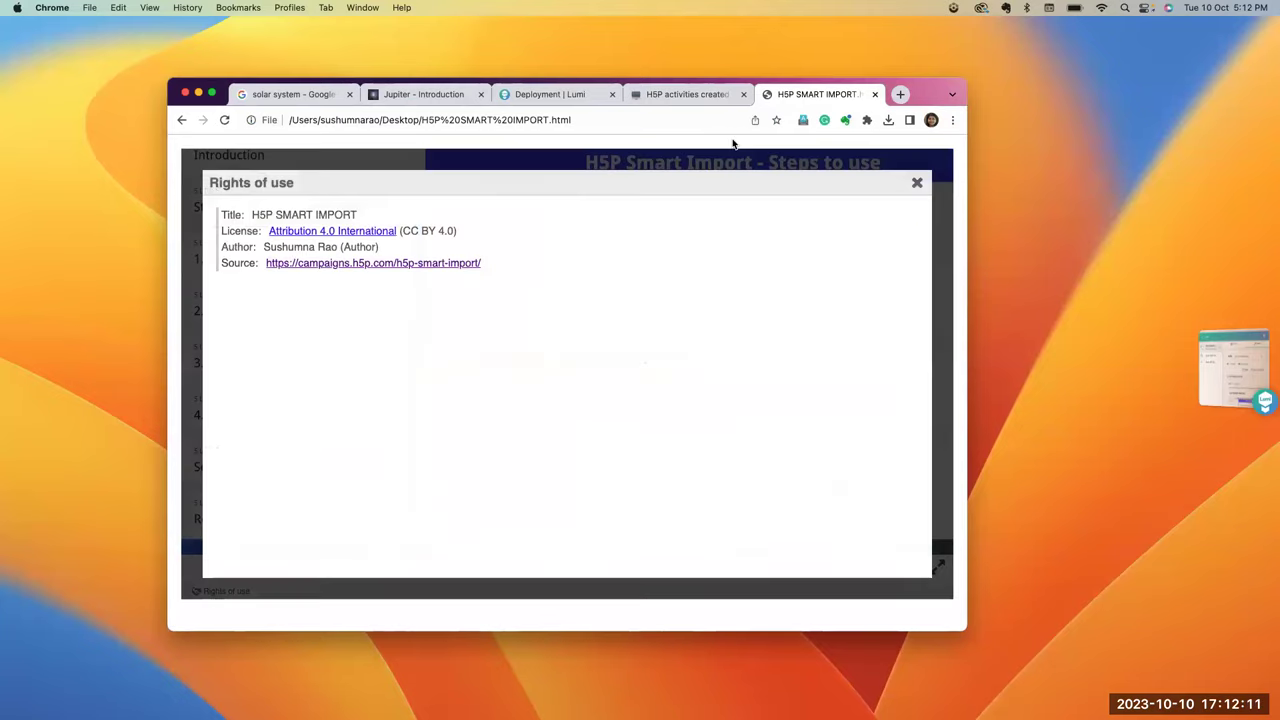
left_click(916, 183)
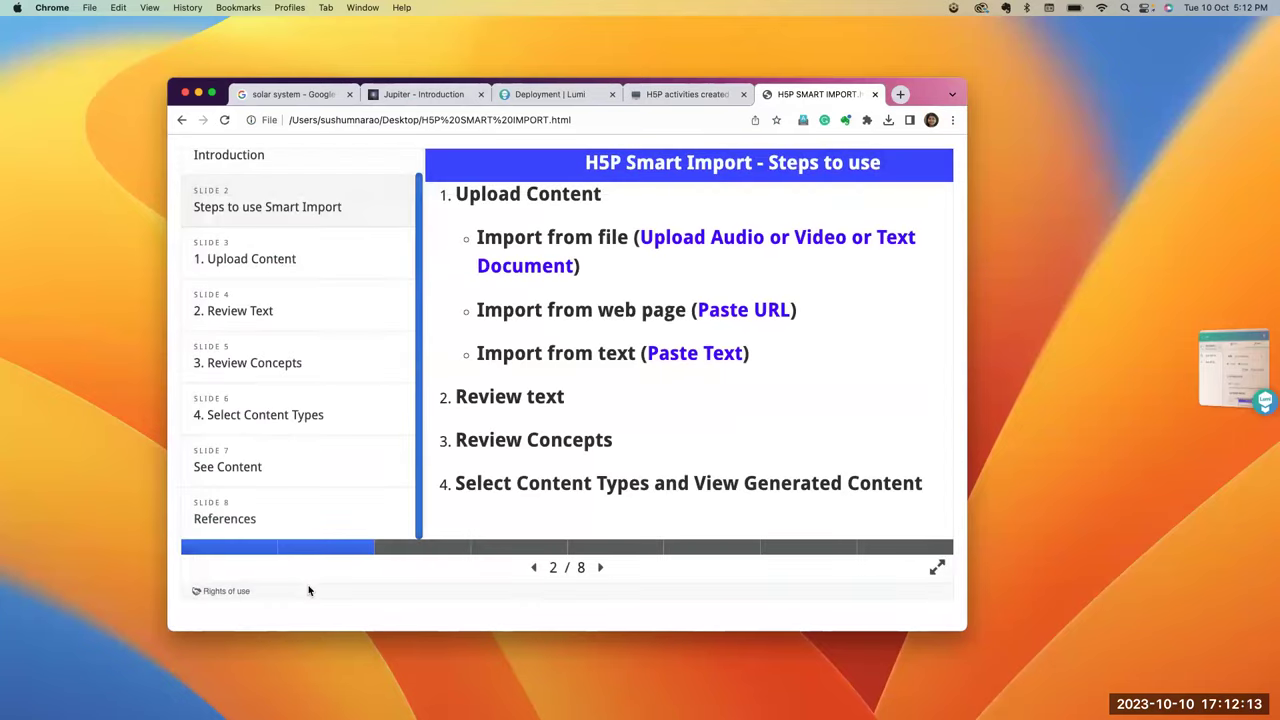
- Page through slides 3 to 7 of the exported presentation and return to the Lumi desktop app
left_click(394, 551)
left_click(516, 549)
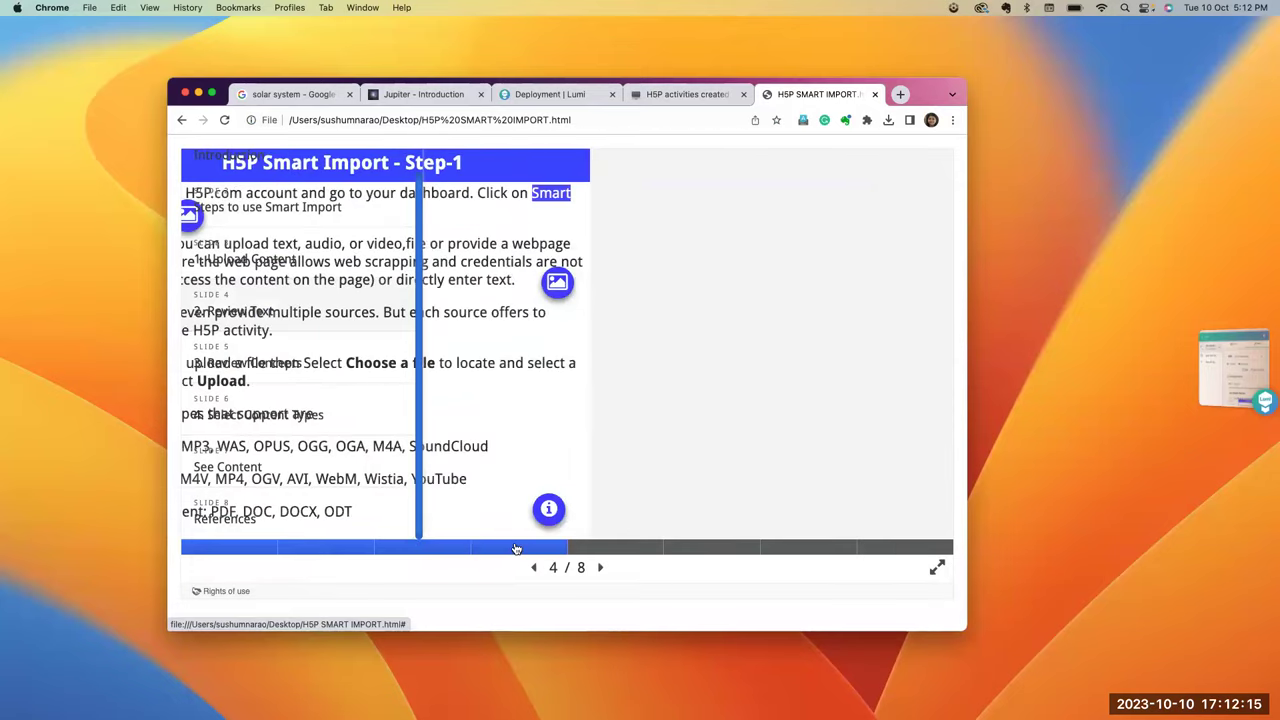
left_click(640, 549)
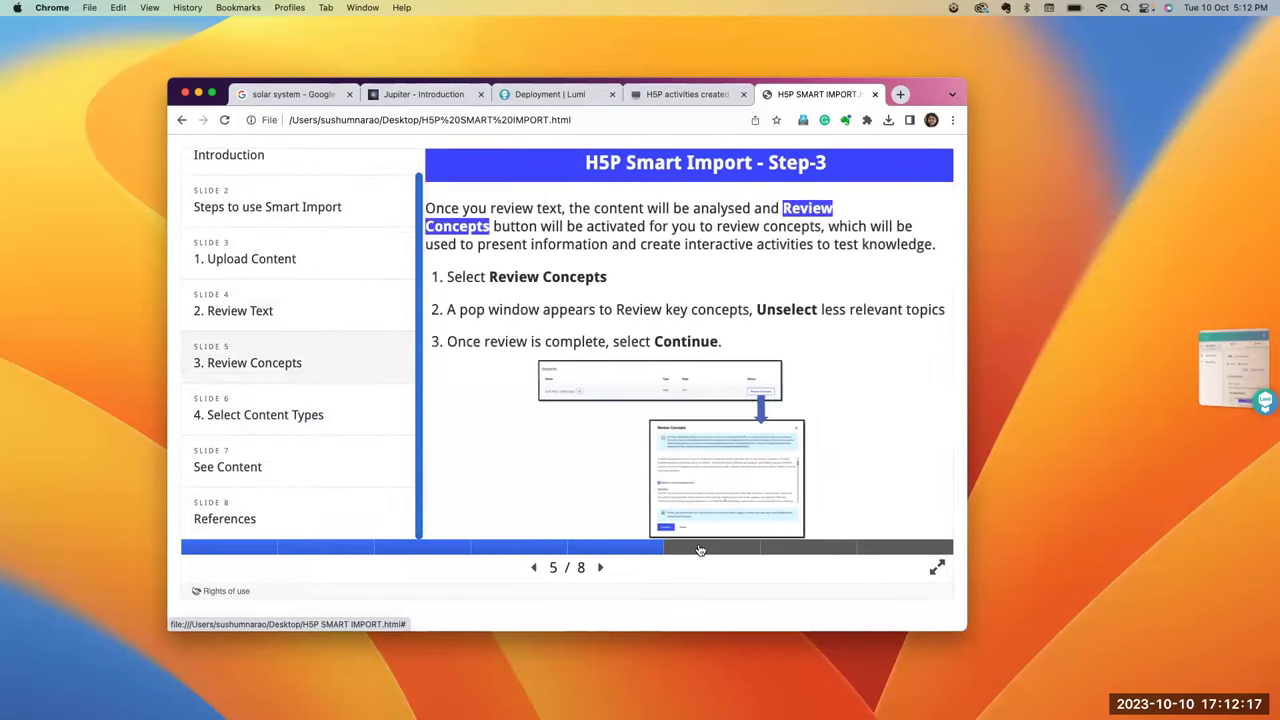
left_click(700, 550)
left_click(803, 552)
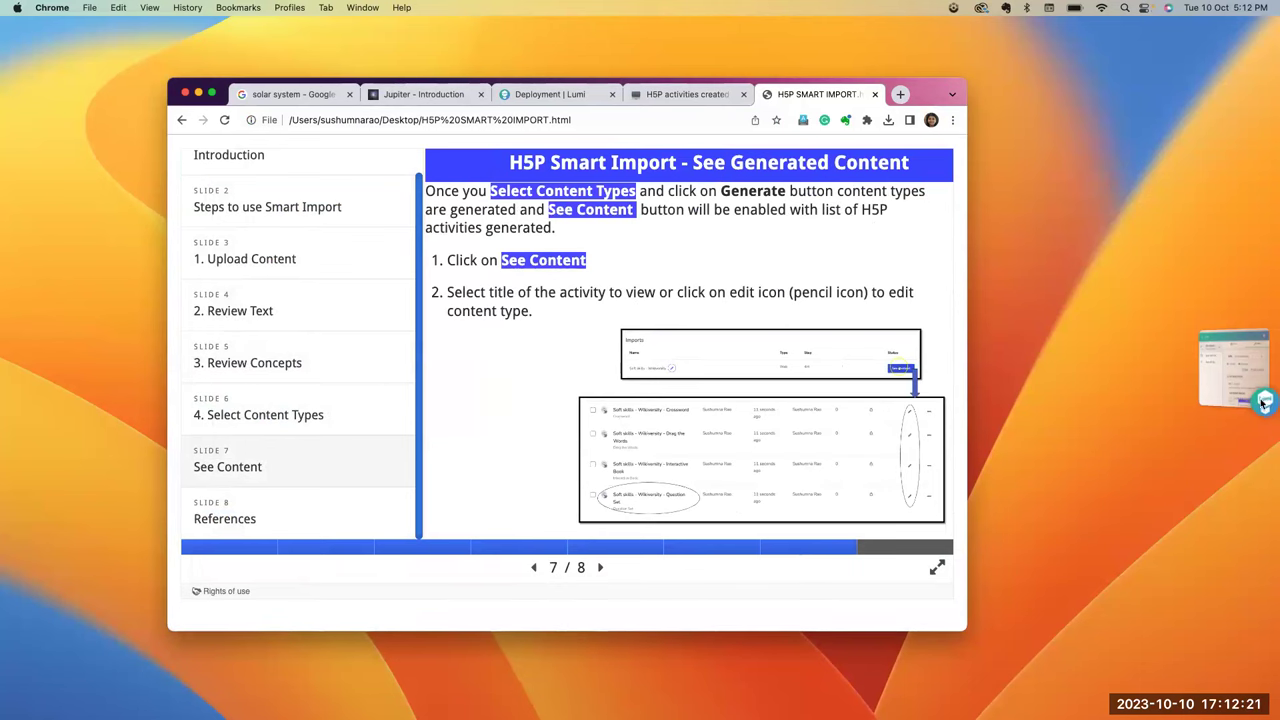
left_click(1226, 382)
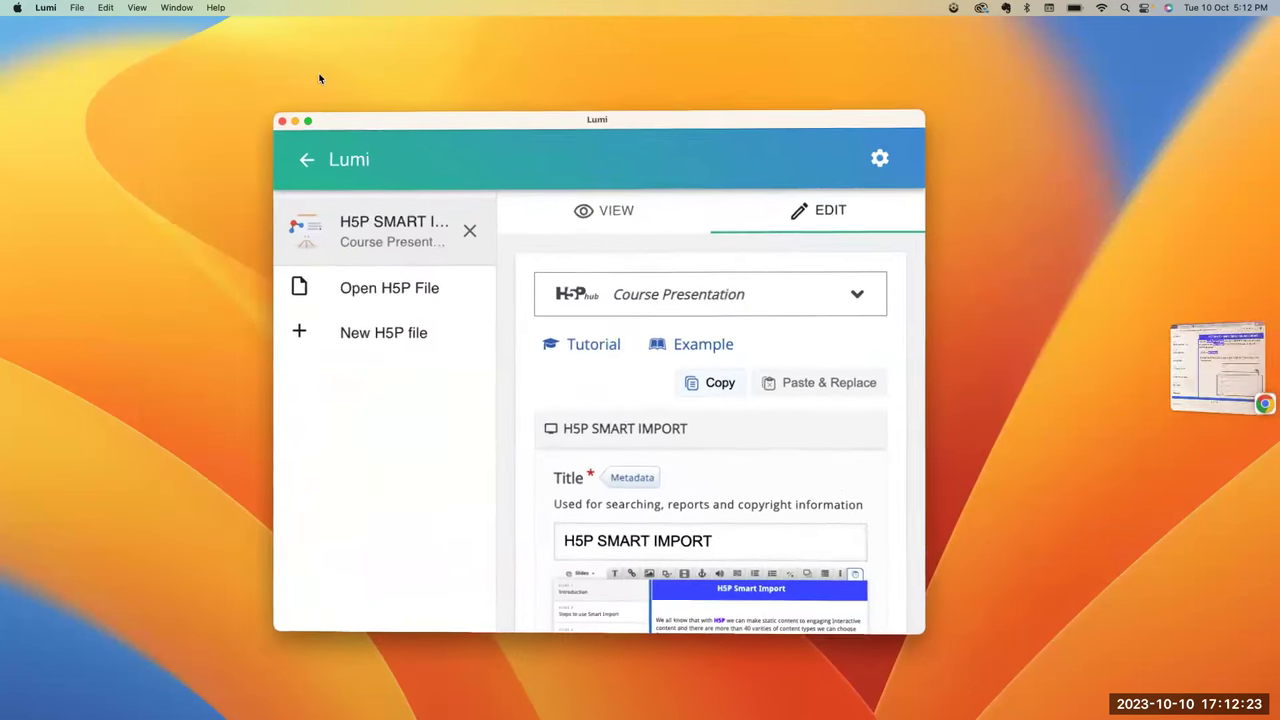
- Export the presentation as an all-in-one HTML file with the reporter included, saving "H5P SMART IMPORT.html" to the Documents folder
left_click(76, 8)
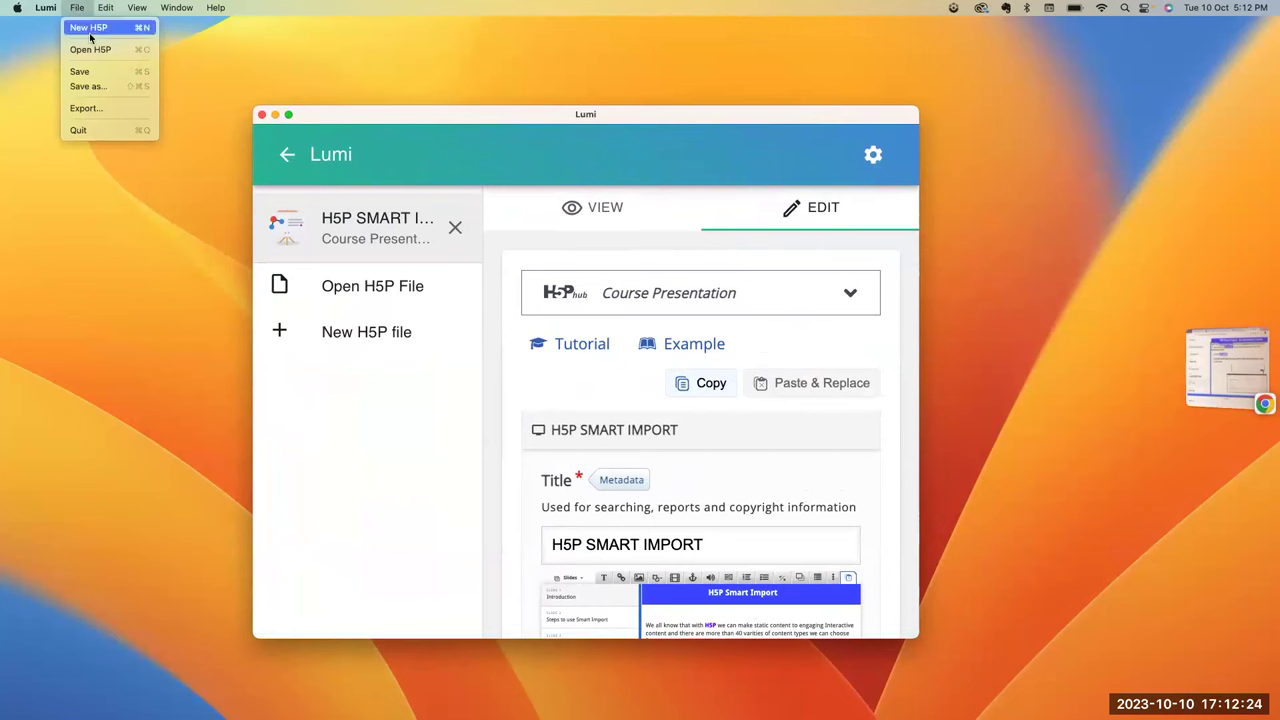
left_click(90, 106)
left_click(346, 503)
scroll(520, 500, "down", 2)
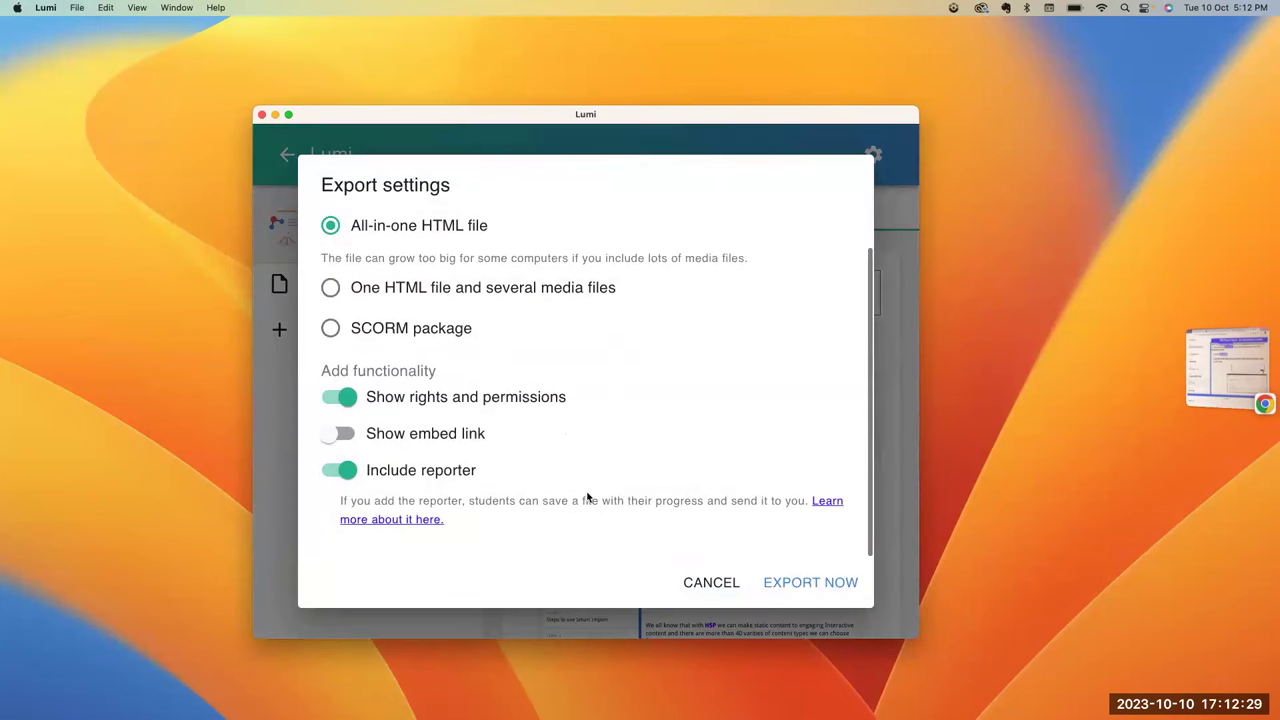
left_click(776, 584)
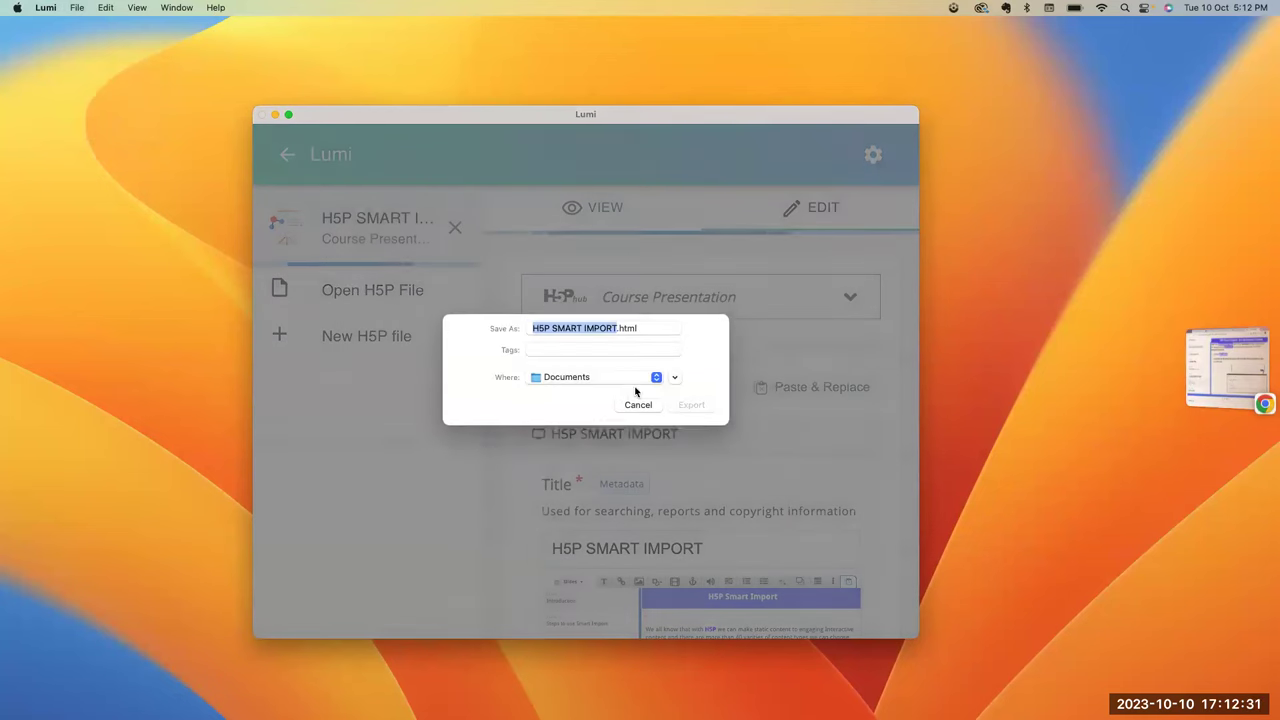
left_click(692, 405)
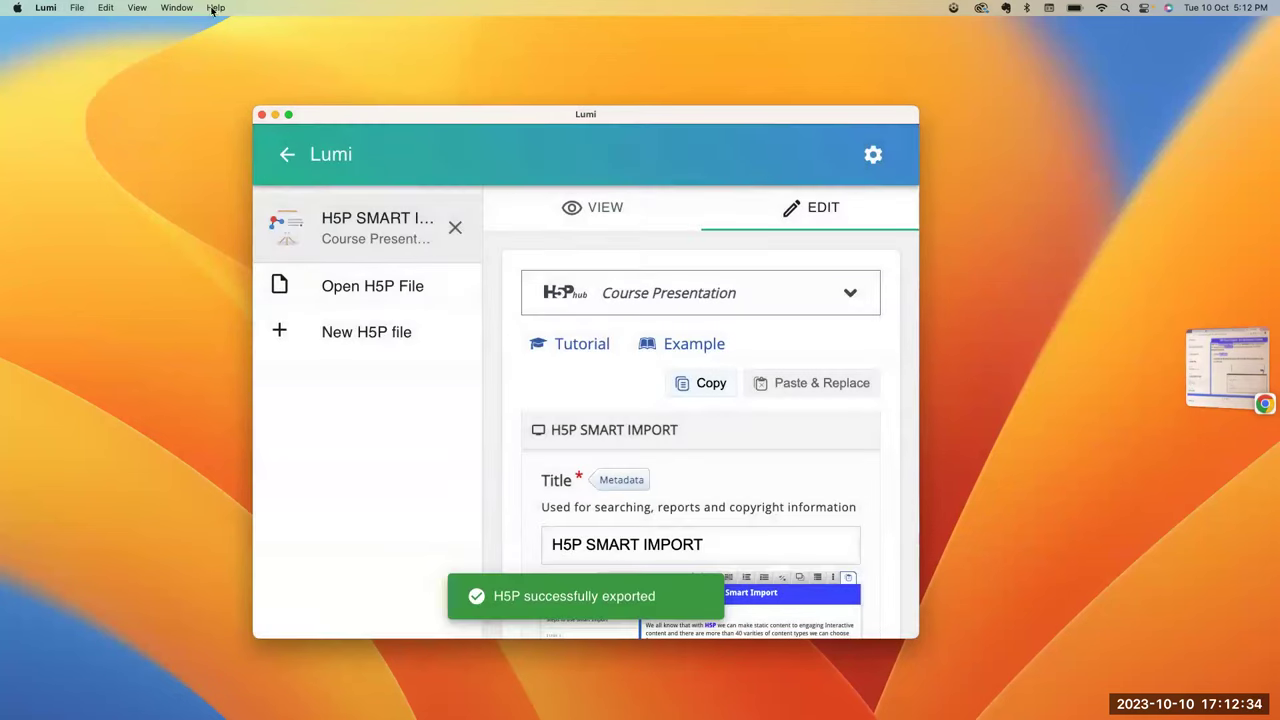
- Export the presentation again as all-in-one HTML with the reporter included, replacing "H5P SMART IMPORT.html" on the Desktop
left_click(74, 10)
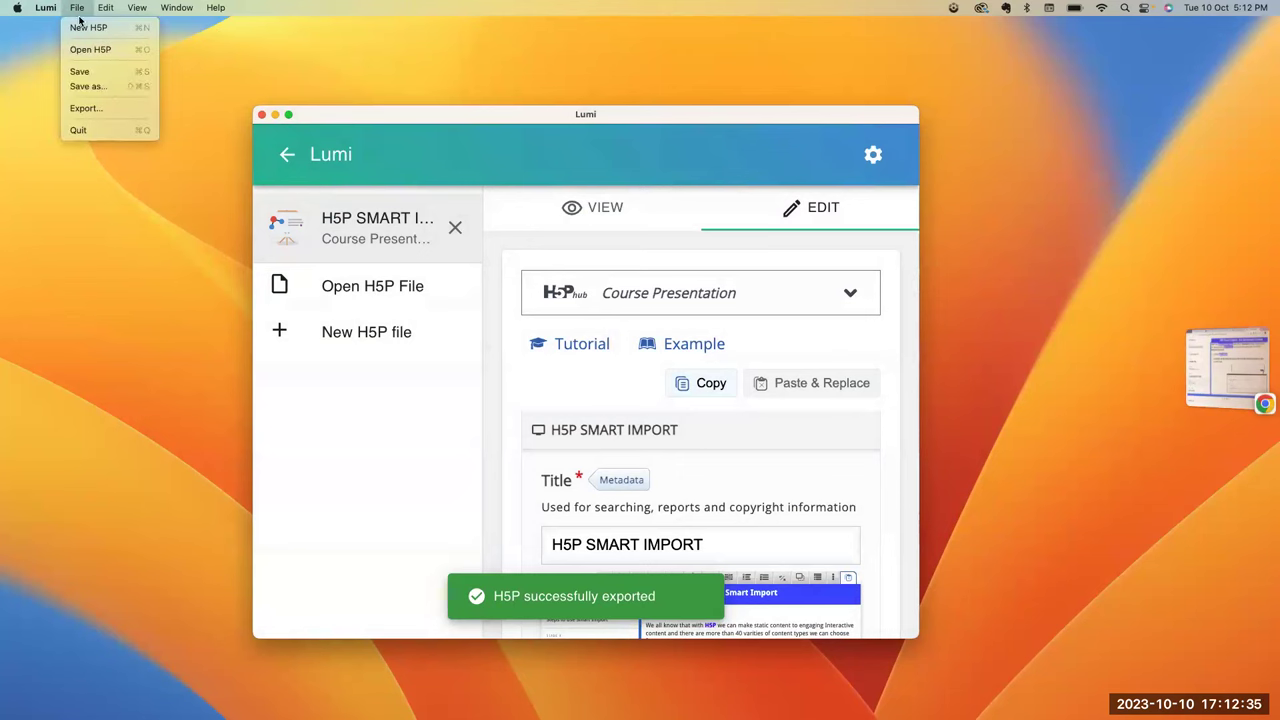
left_click(85, 108)
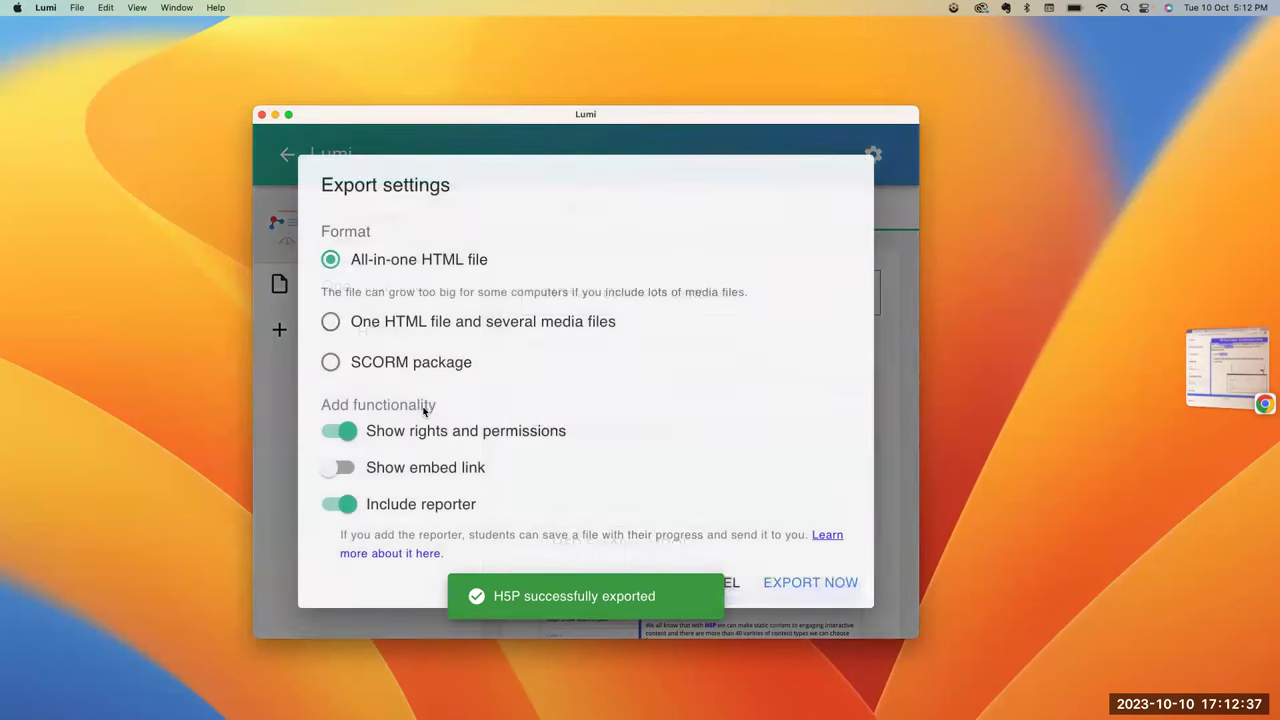
left_click(804, 588)
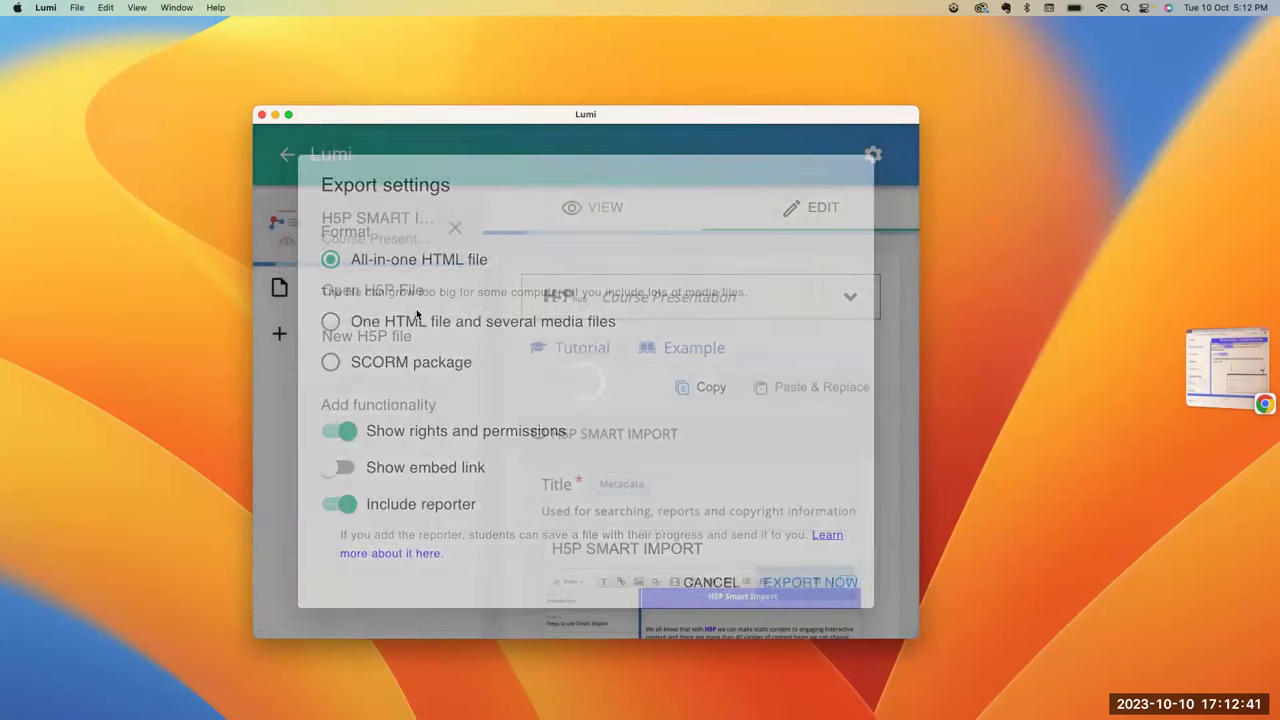
left_click(605, 380)
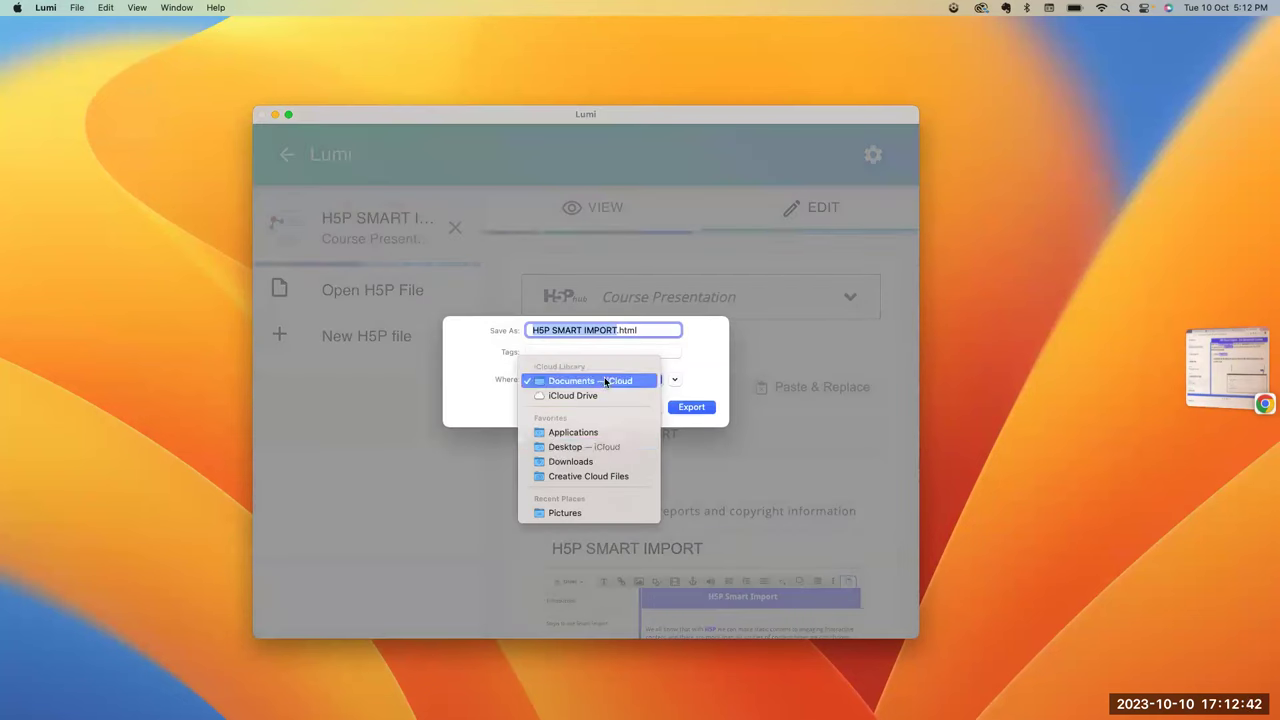
left_click(584, 447)
left_click(694, 410)
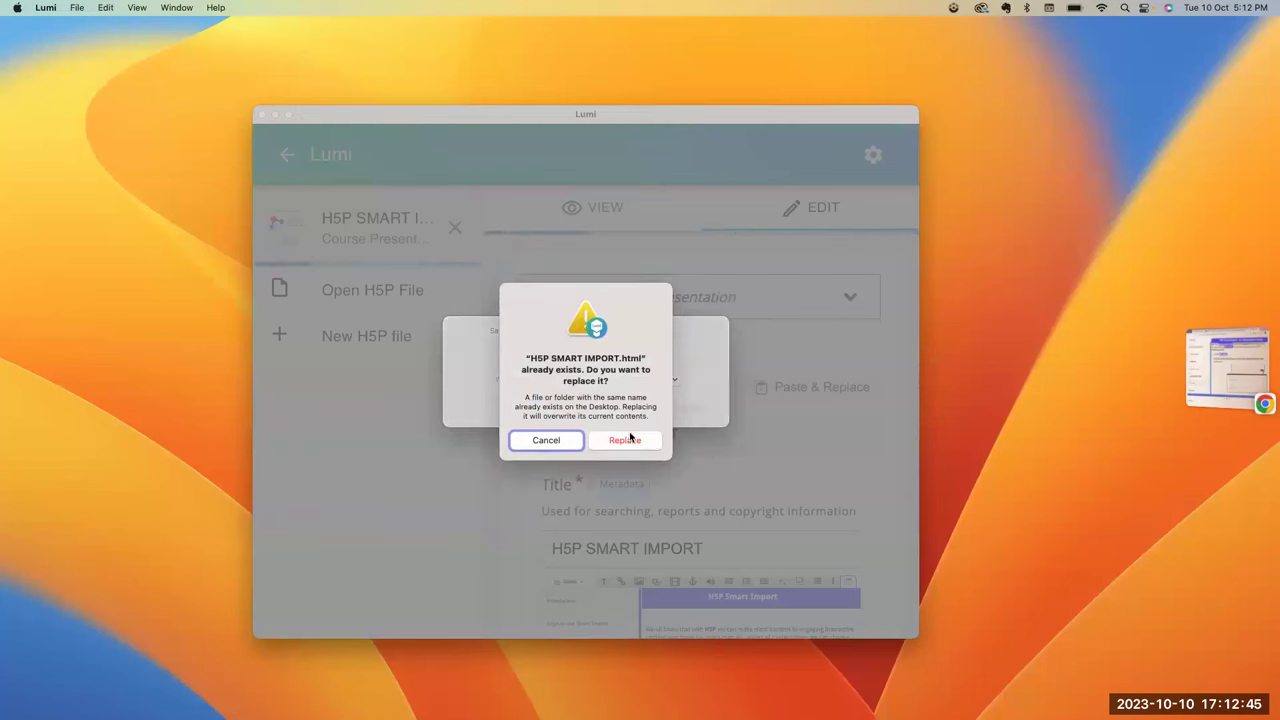
left_click(629, 432)
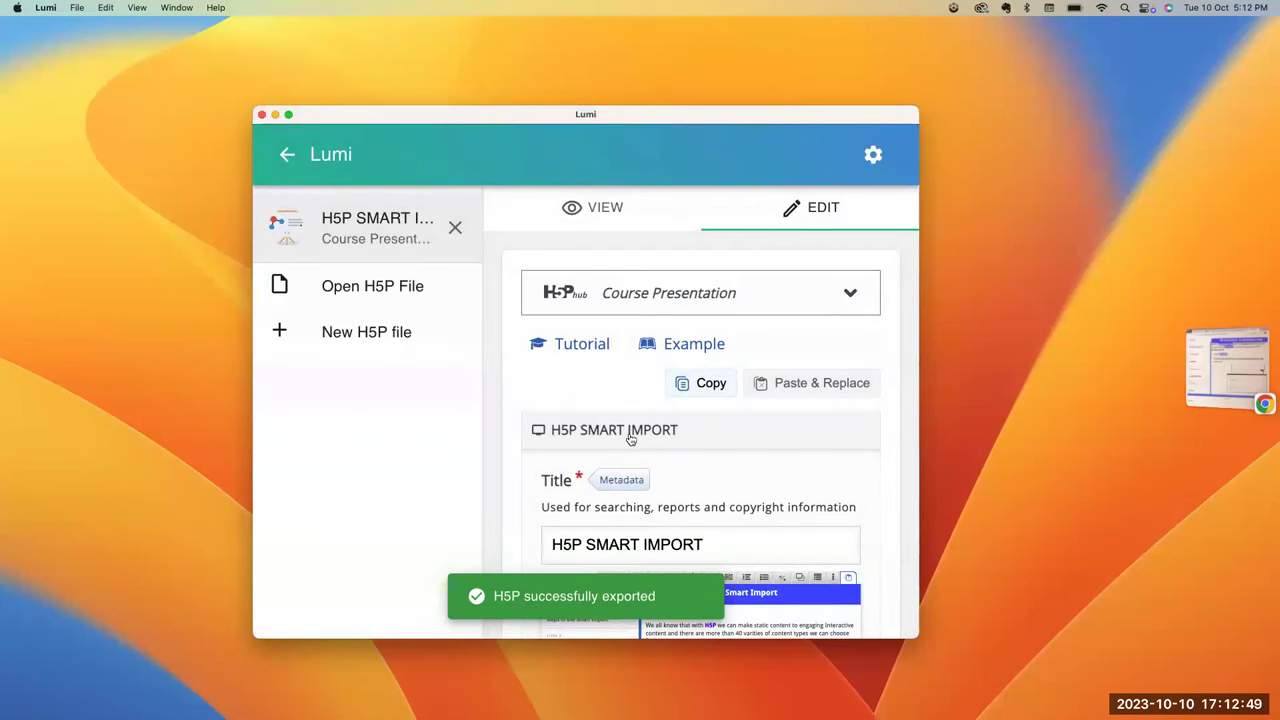
- Switch to Safari, return to the Nouns for K12 deployment page and open "H5P SMART IMPORT.html" from the Desktop folder
key("ctrl+Right")
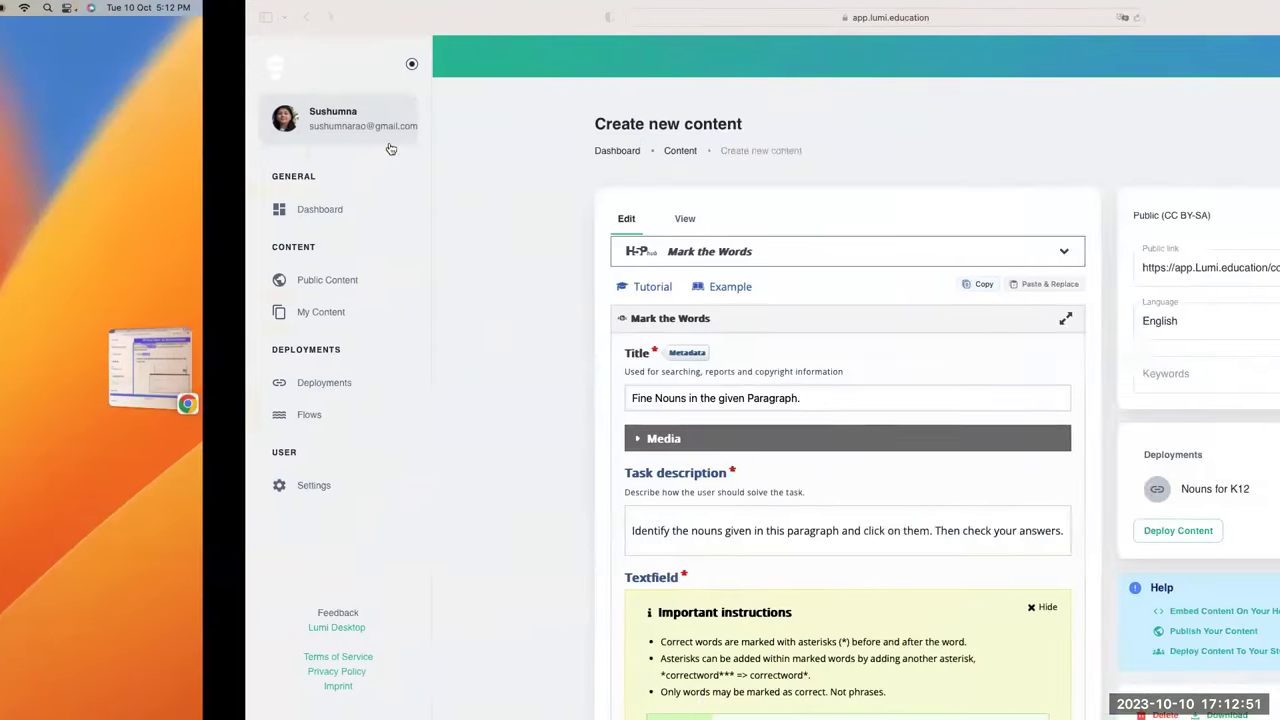
left_click(61, 17)
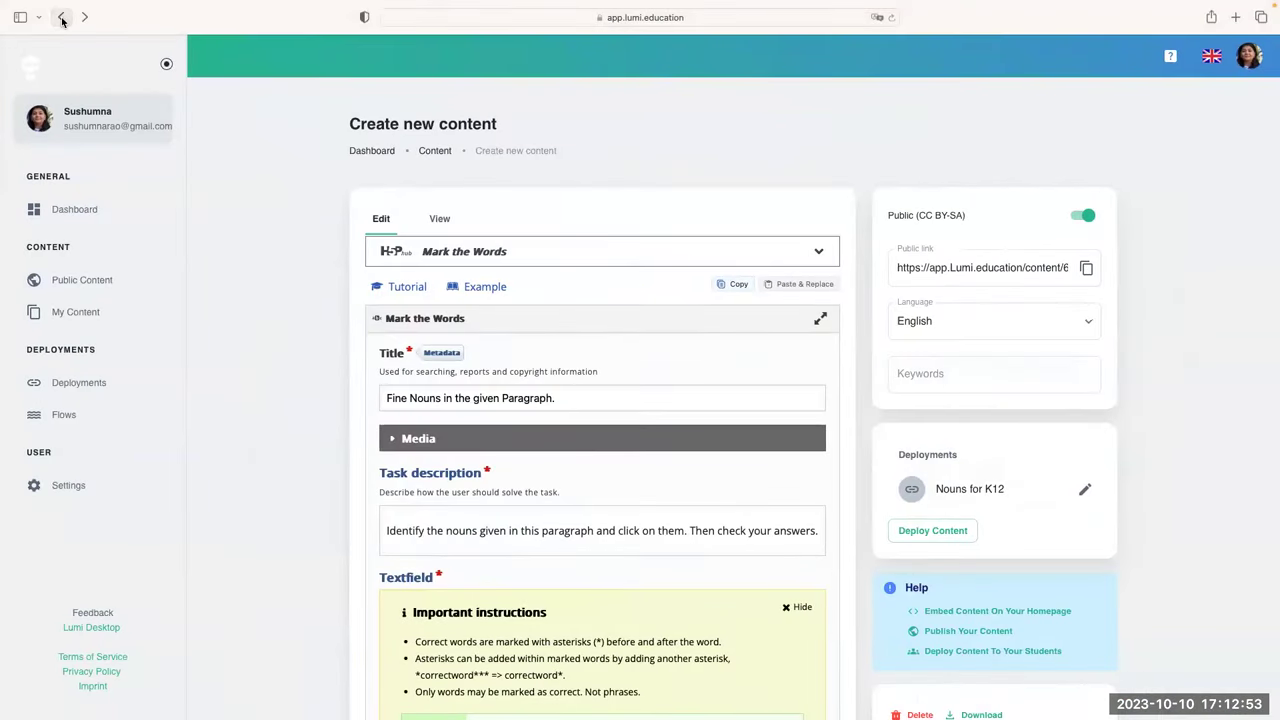
left_click(81, 7)
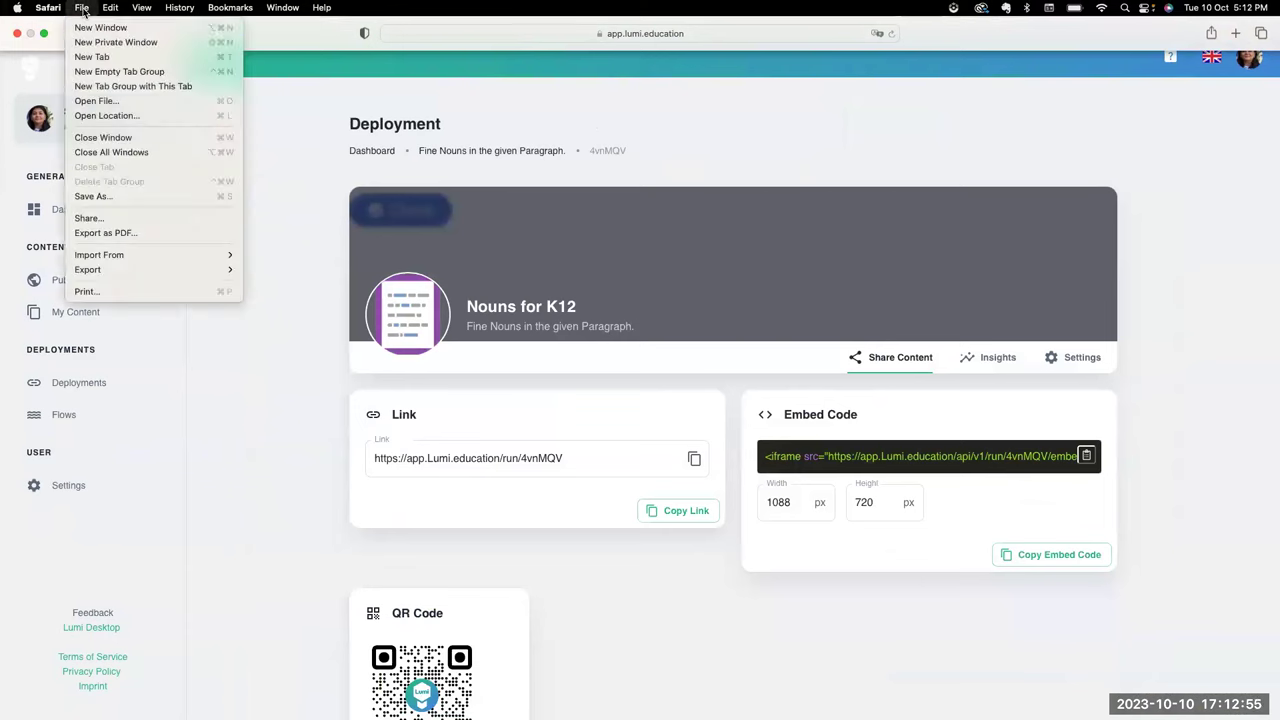
left_click(492, 195)
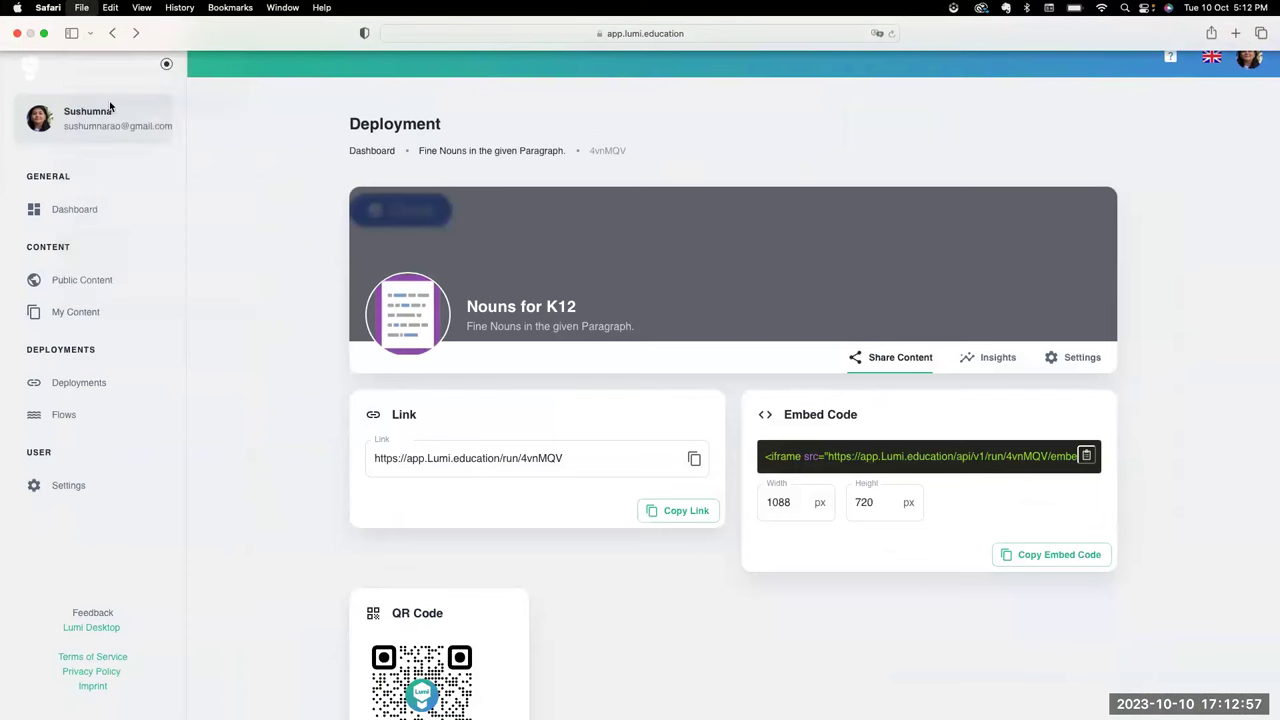
left_click(492, 195)
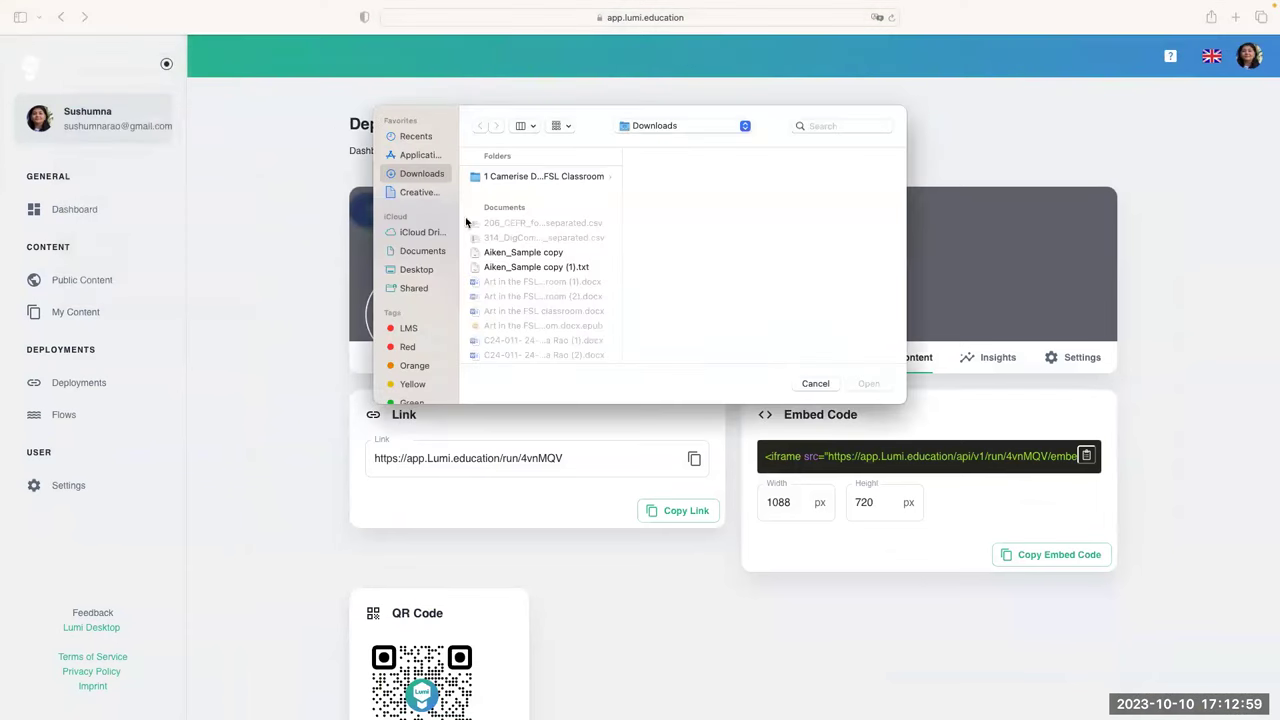
left_click(416, 269)
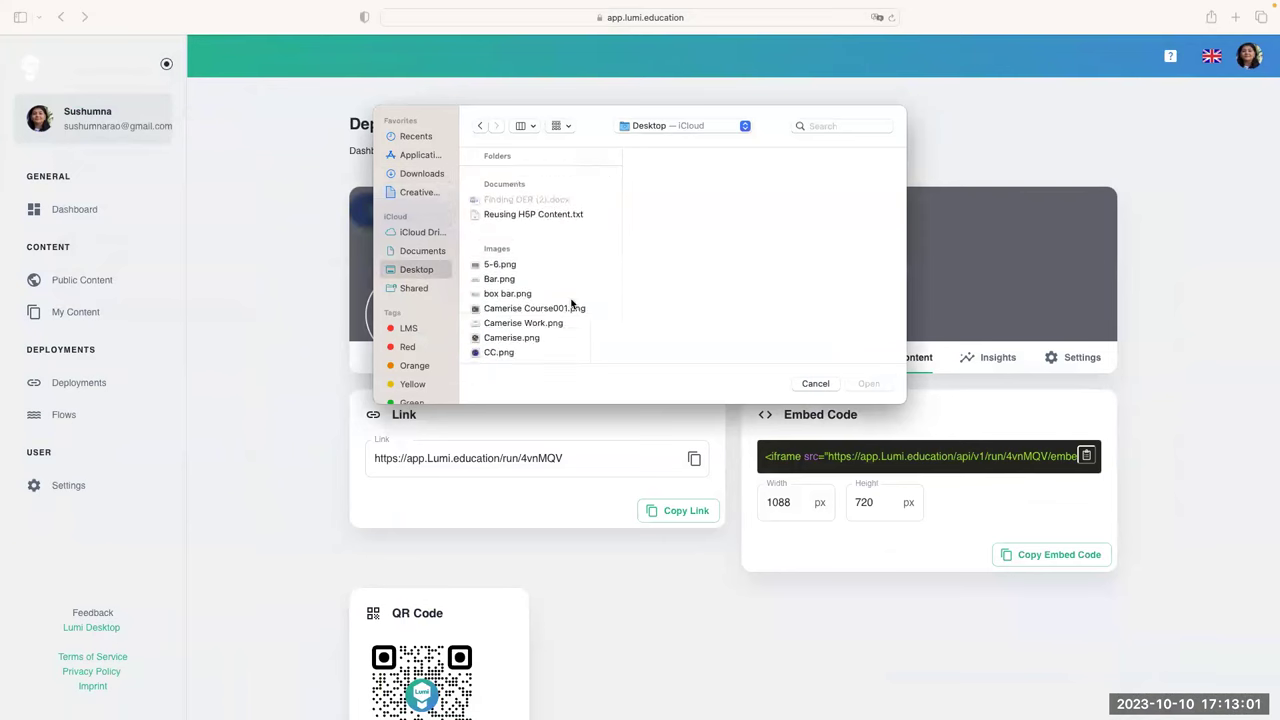
scroll(572, 303, "down", 10)
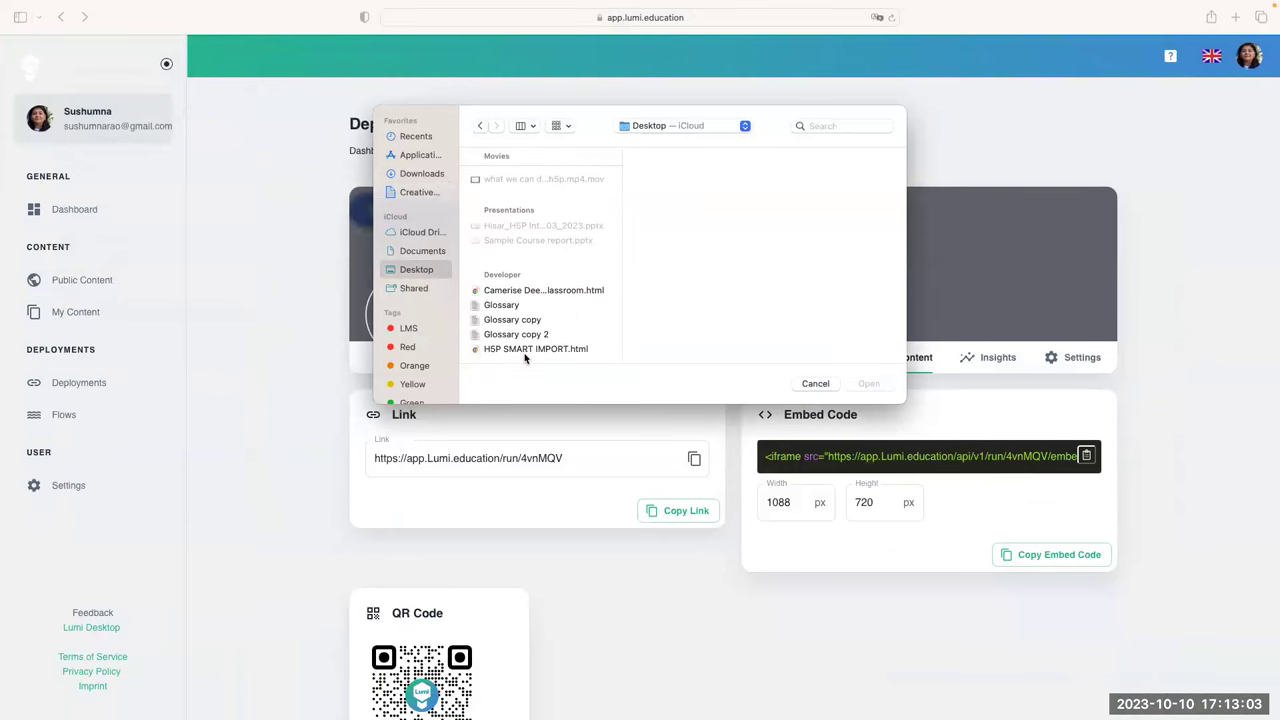
double_click(524, 350)
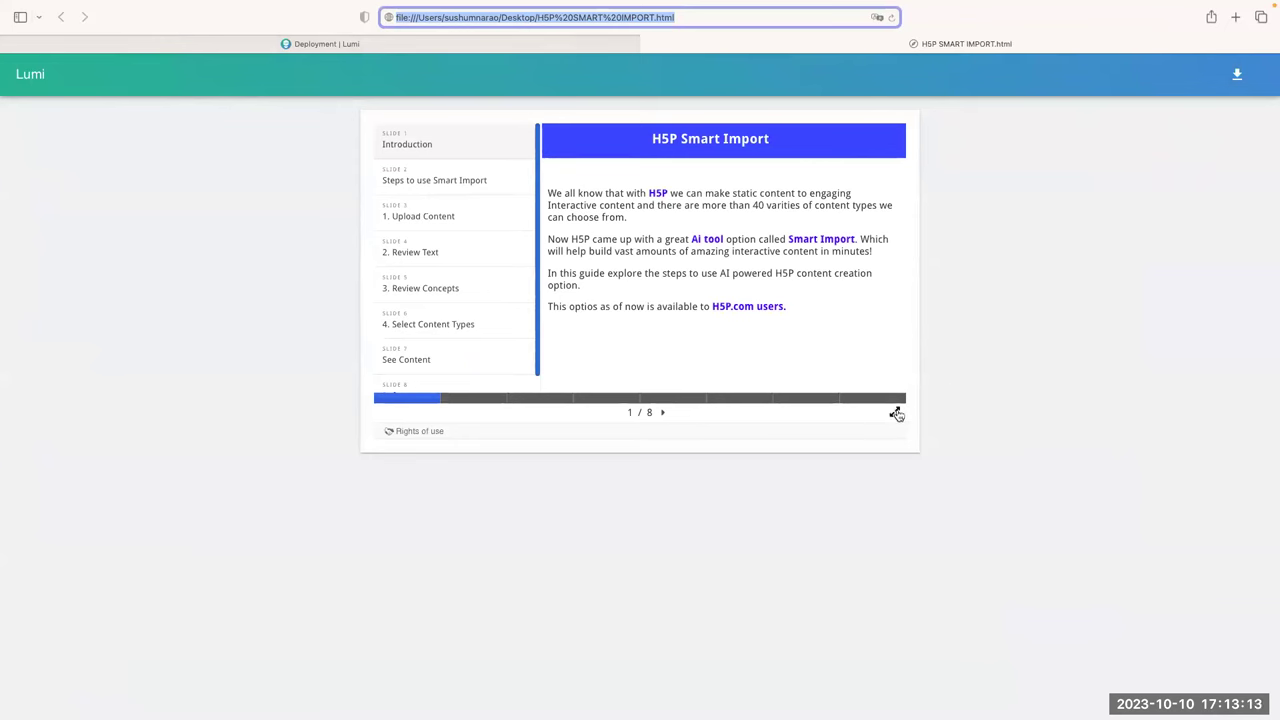
- Jump to slide 8 of the exported presentation and open the reporter's name dialog for saving progress
left_click(823, 399)
left_click(865, 399)
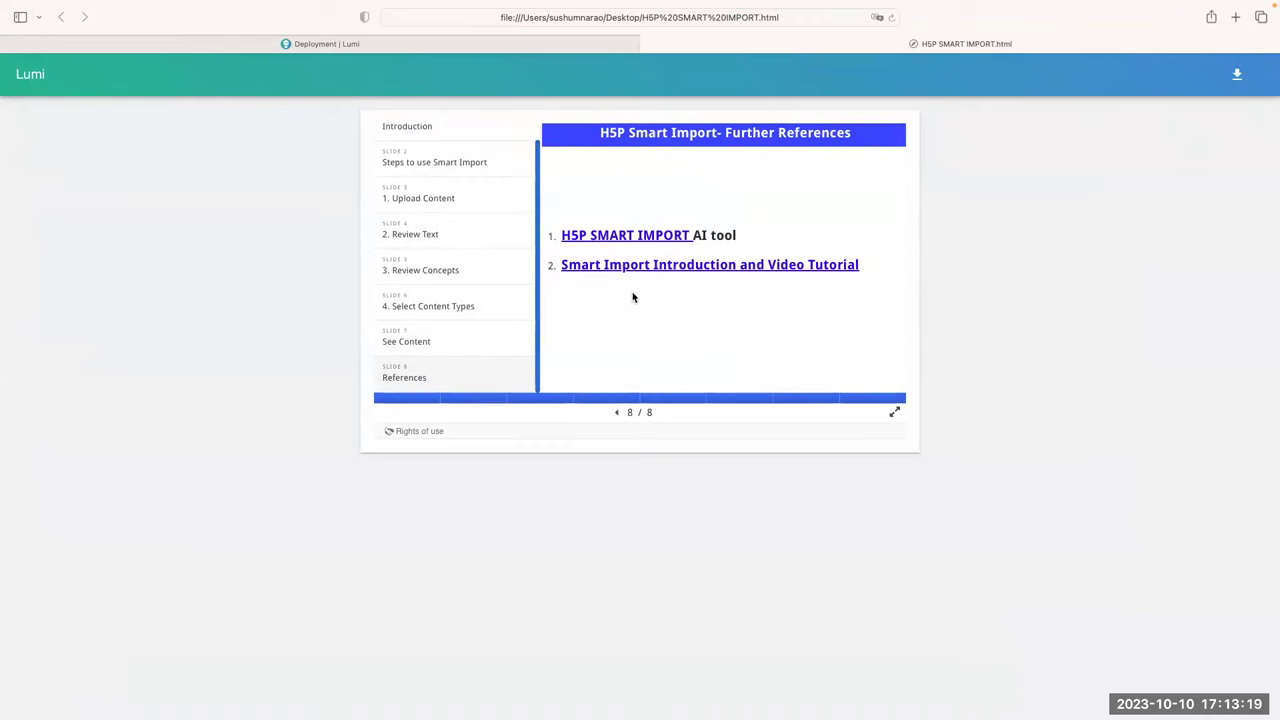
left_click(1235, 80)
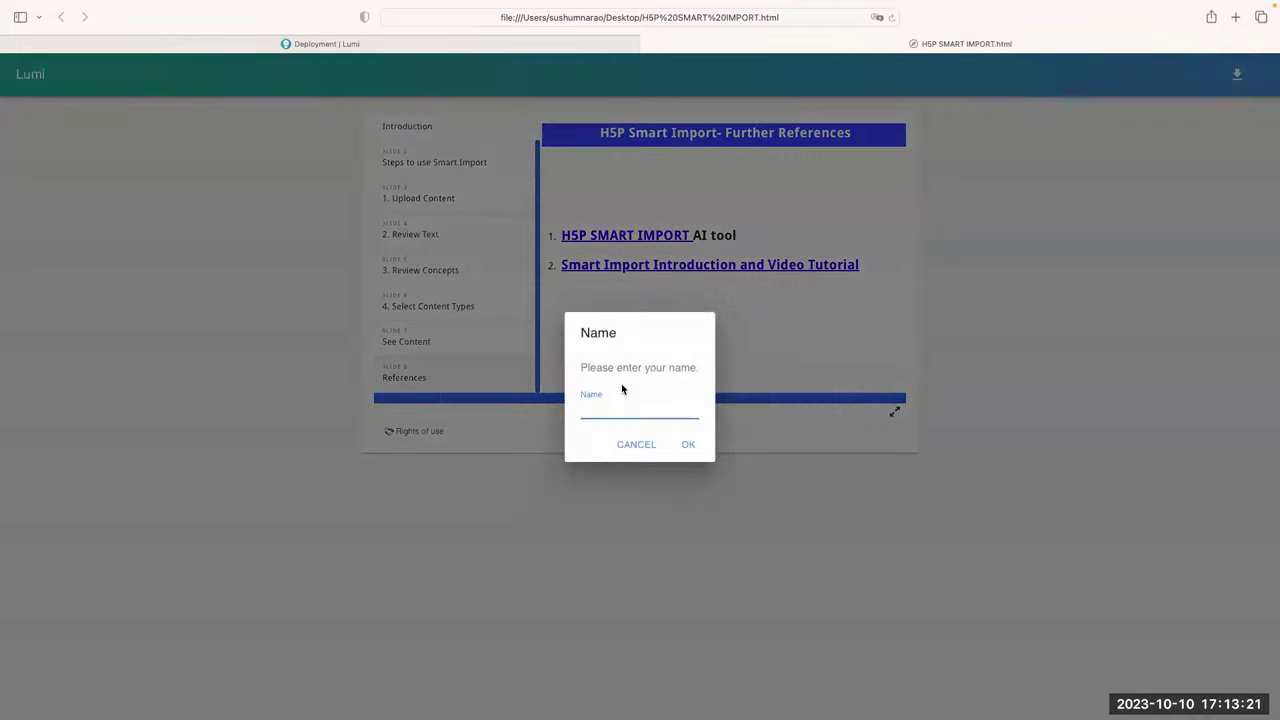
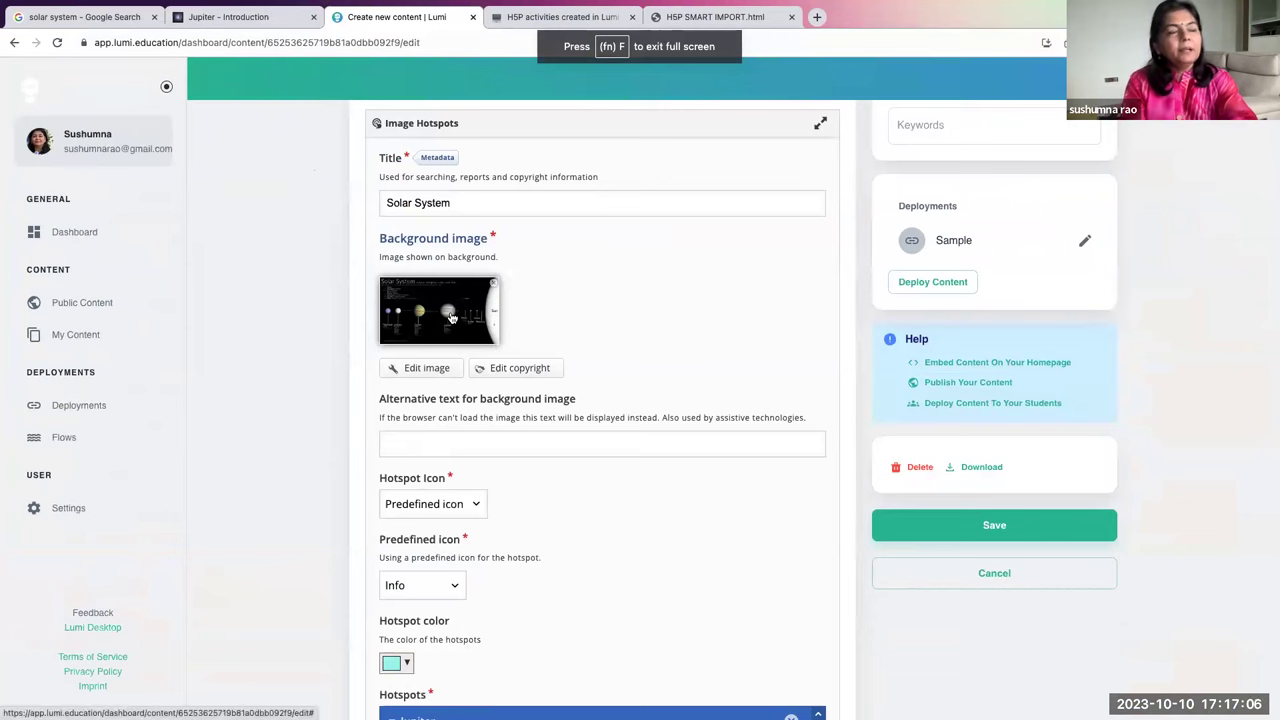
- Review the Solar System activity's background image and hotspot icon settings in Chrome, and check the available predefined icons
scroll(568, 540, "down", 1)
scroll(568, 540, "down", 2)
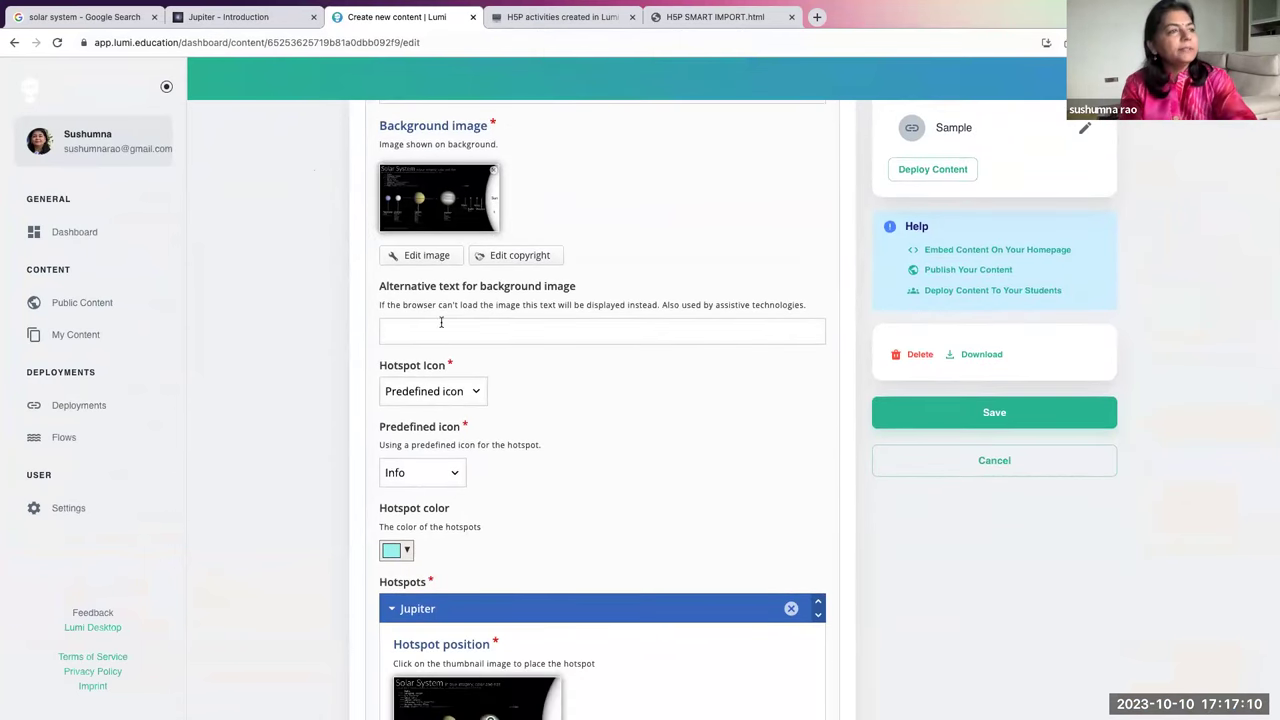
scroll(604, 483, "down", 2)
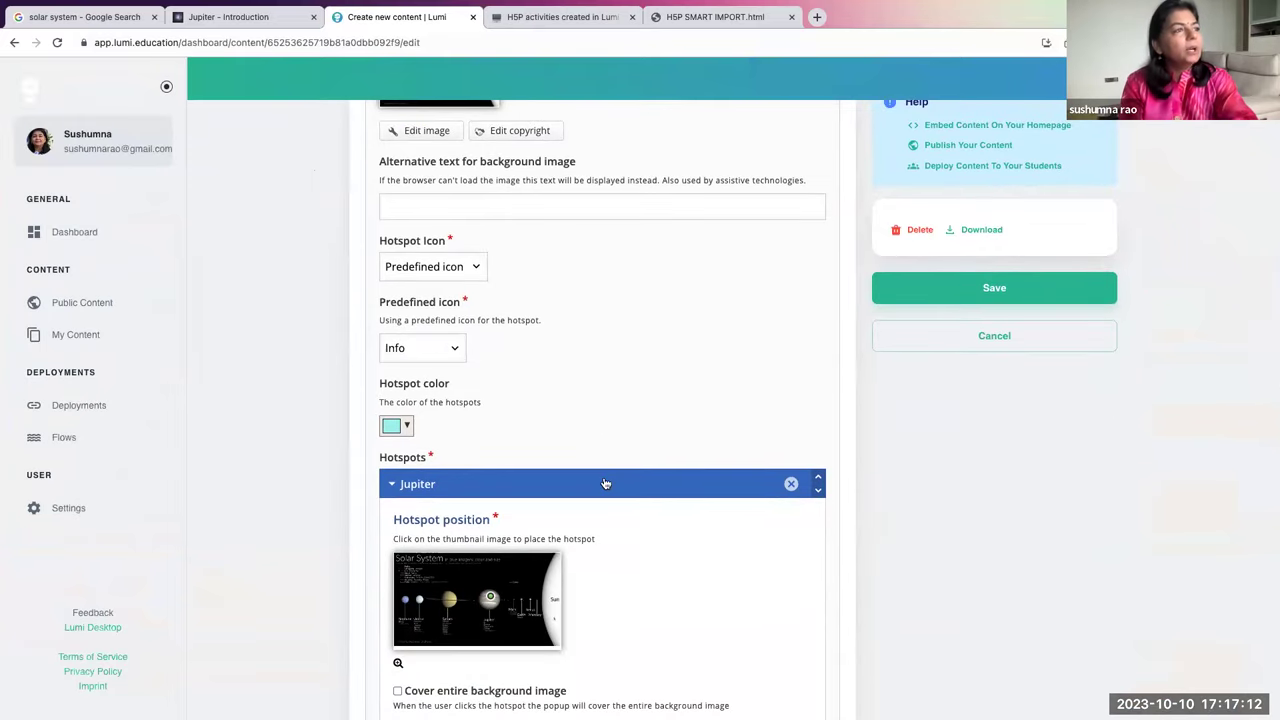
left_click(456, 351)
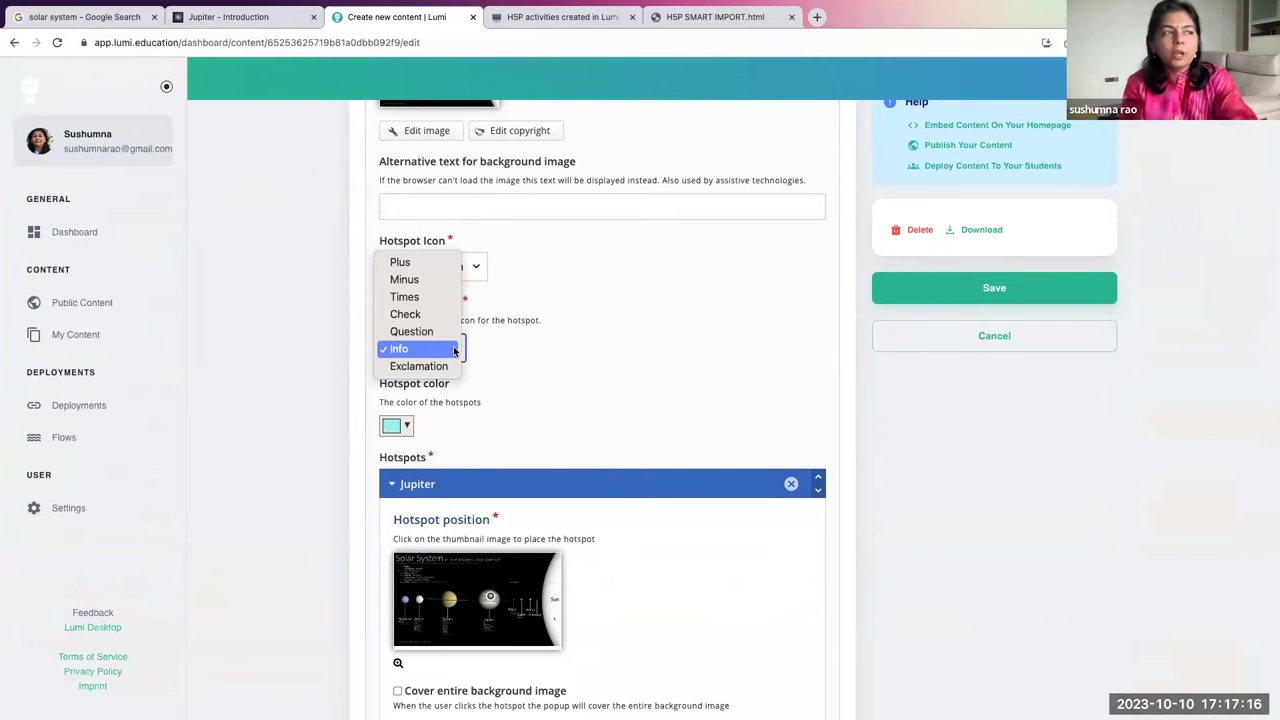
left_click(498, 392)
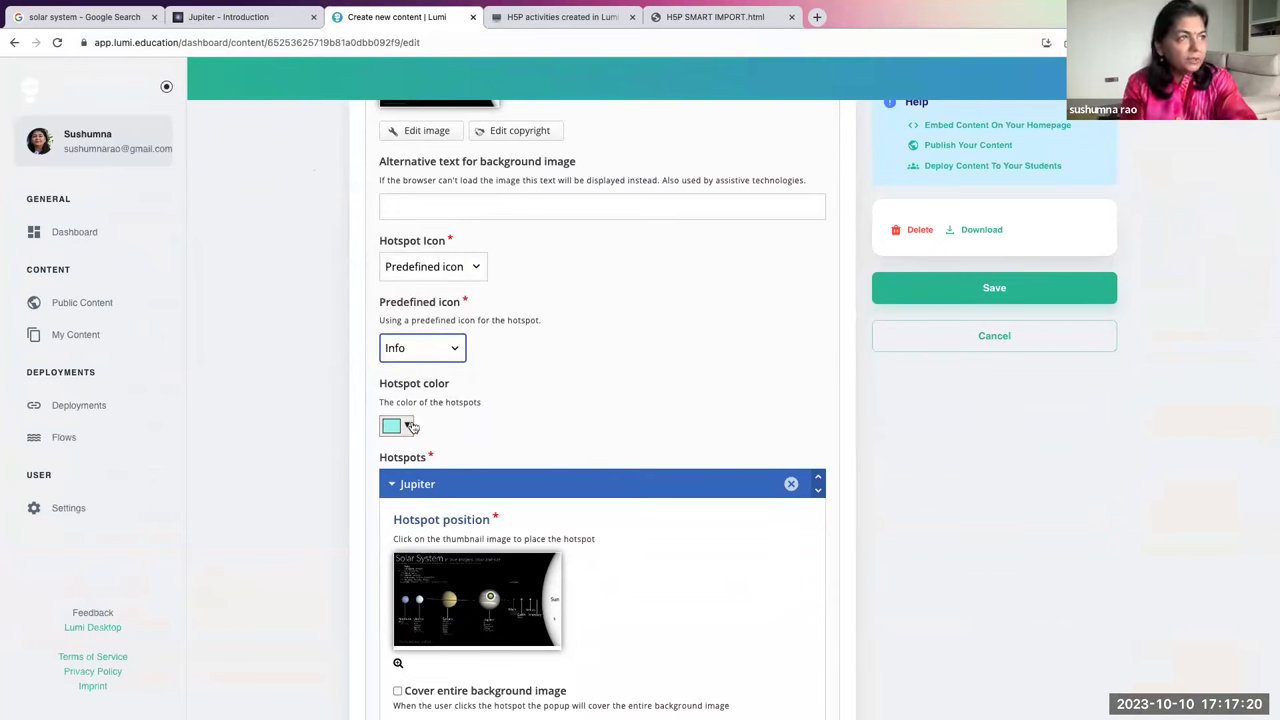
- Review the Jupiter hotspot's position and header, and delete the blank line at the start of its popup text
scroll(497, 419, "down", 3)
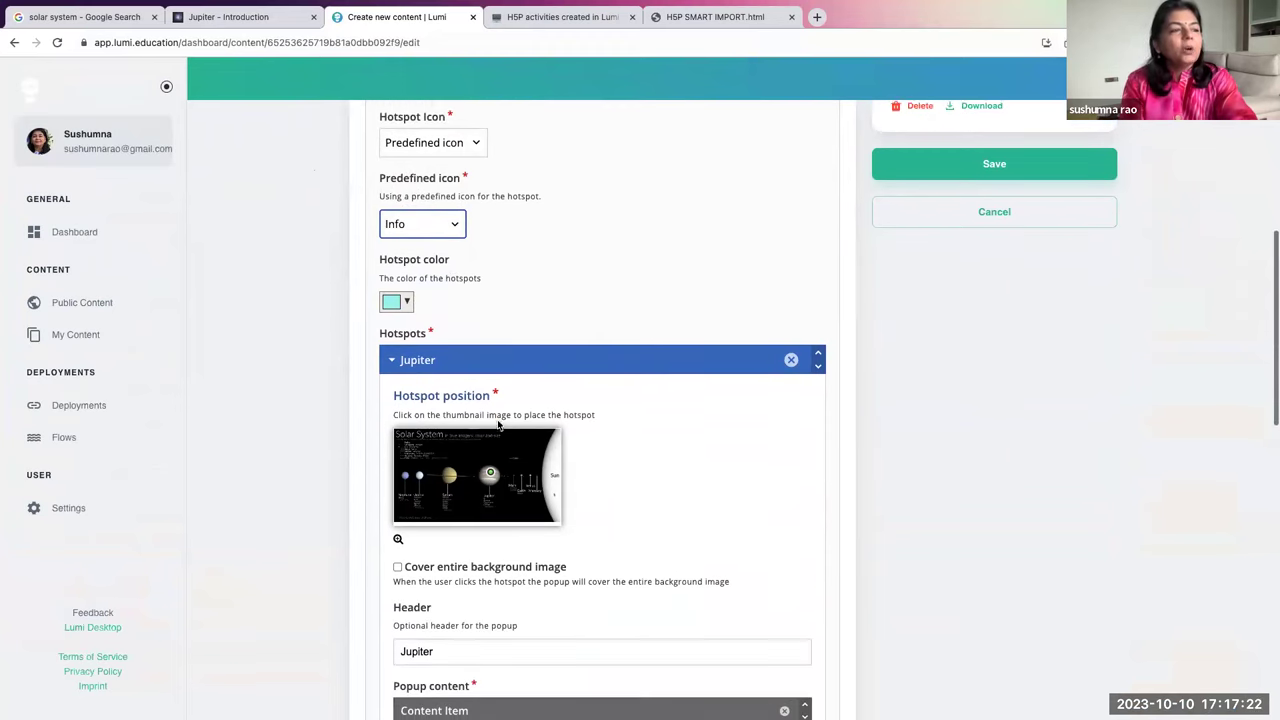
scroll(497, 425, "down", 5)
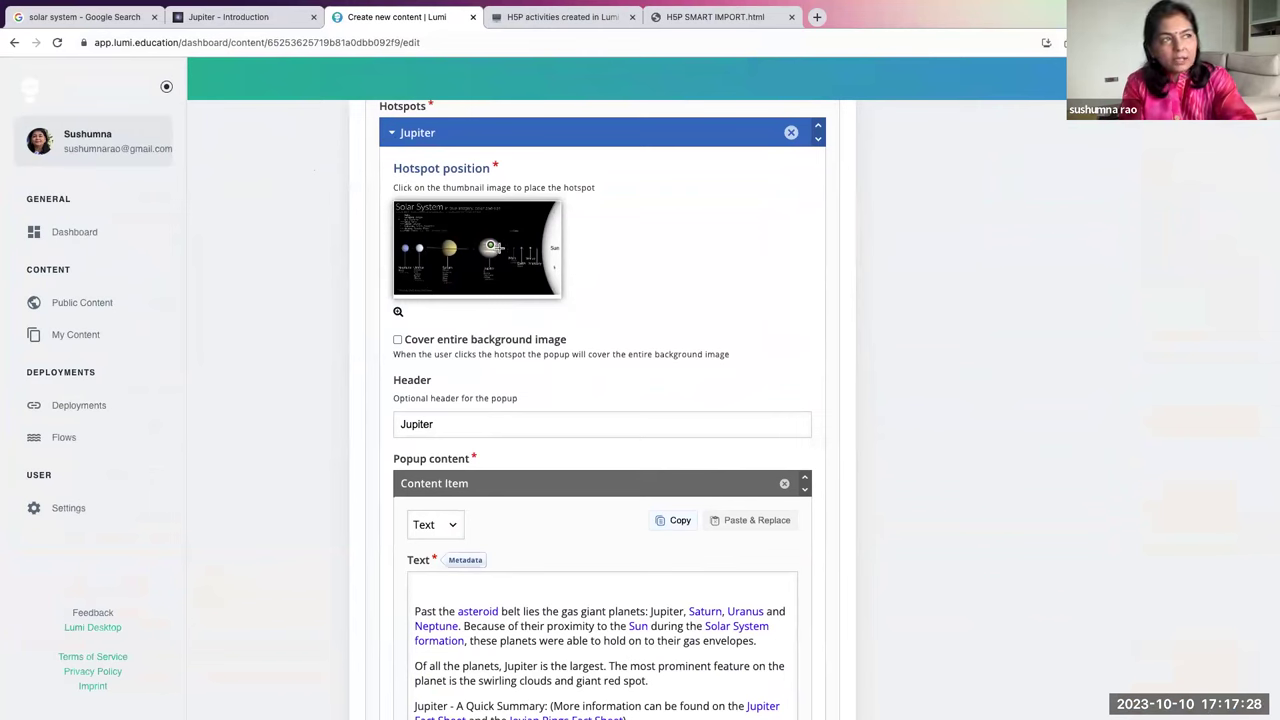
left_click(434, 424)
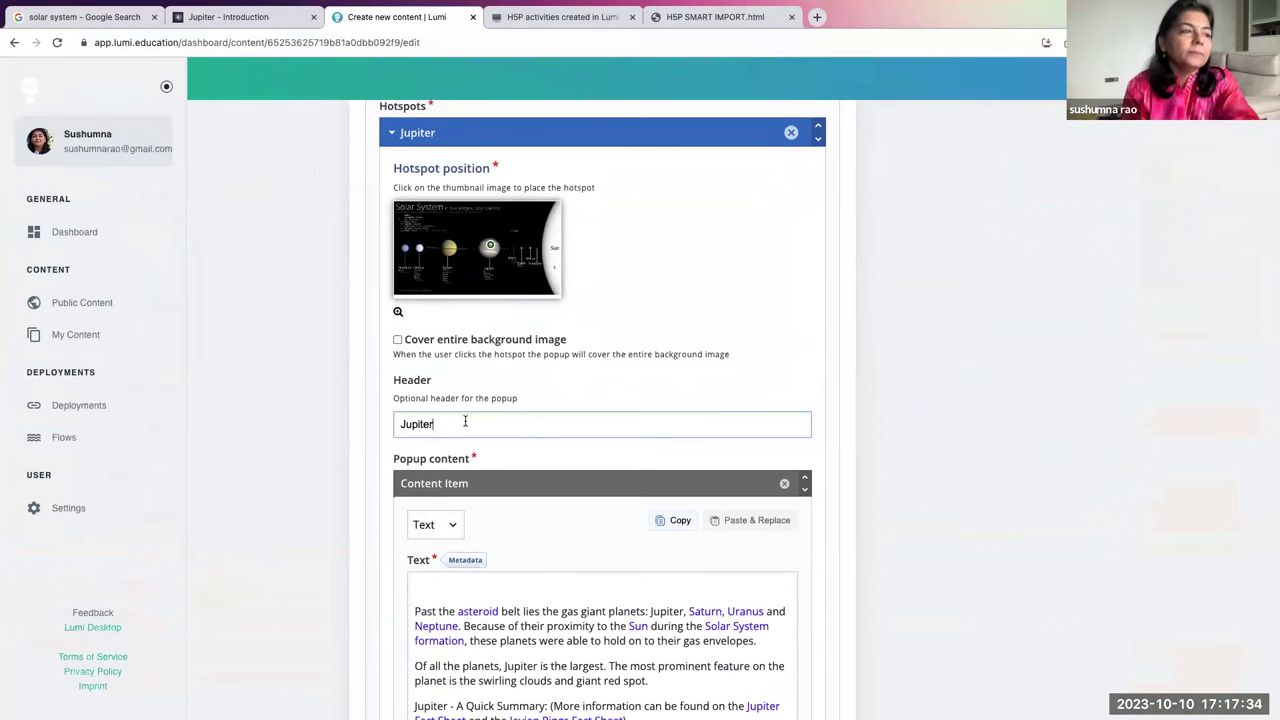
scroll(465, 421, "down", 4)
left_click(420, 424)
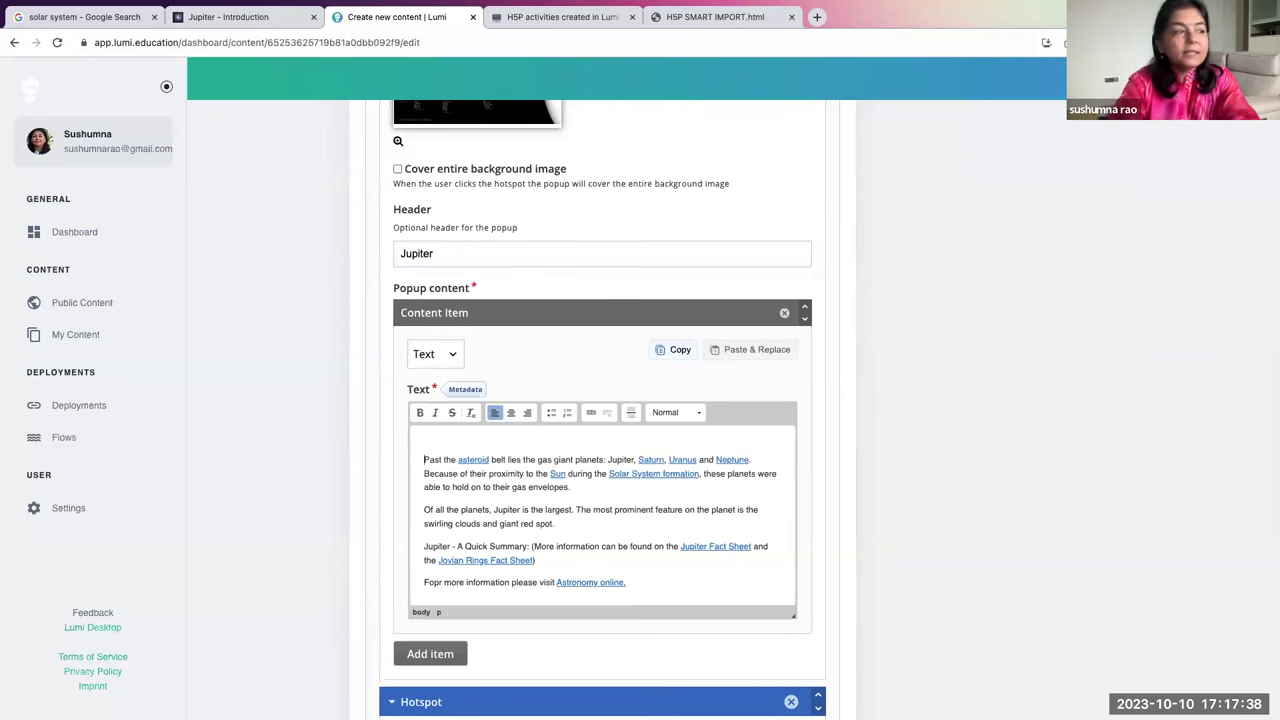
key("BackSpace")
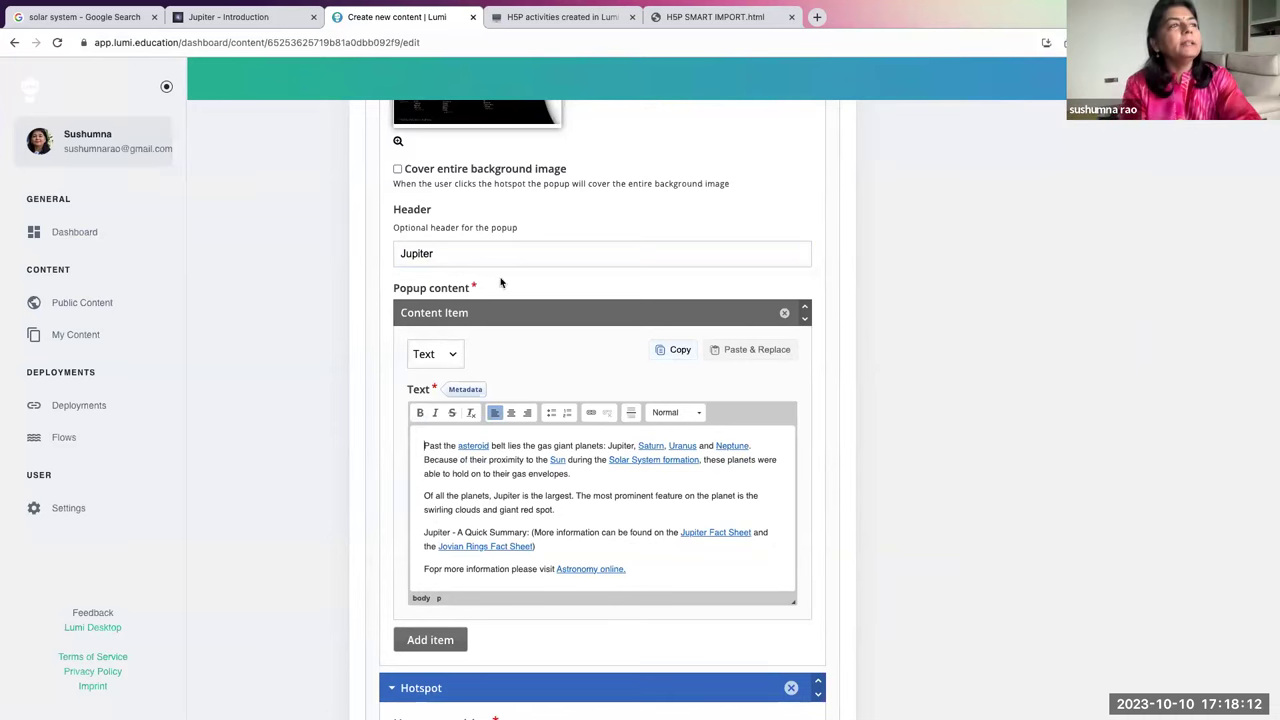
- Preview the Solar System activity, open the Jupiter hotspot's popup and highlight its heading
scroll(444, 254, "up", 2)
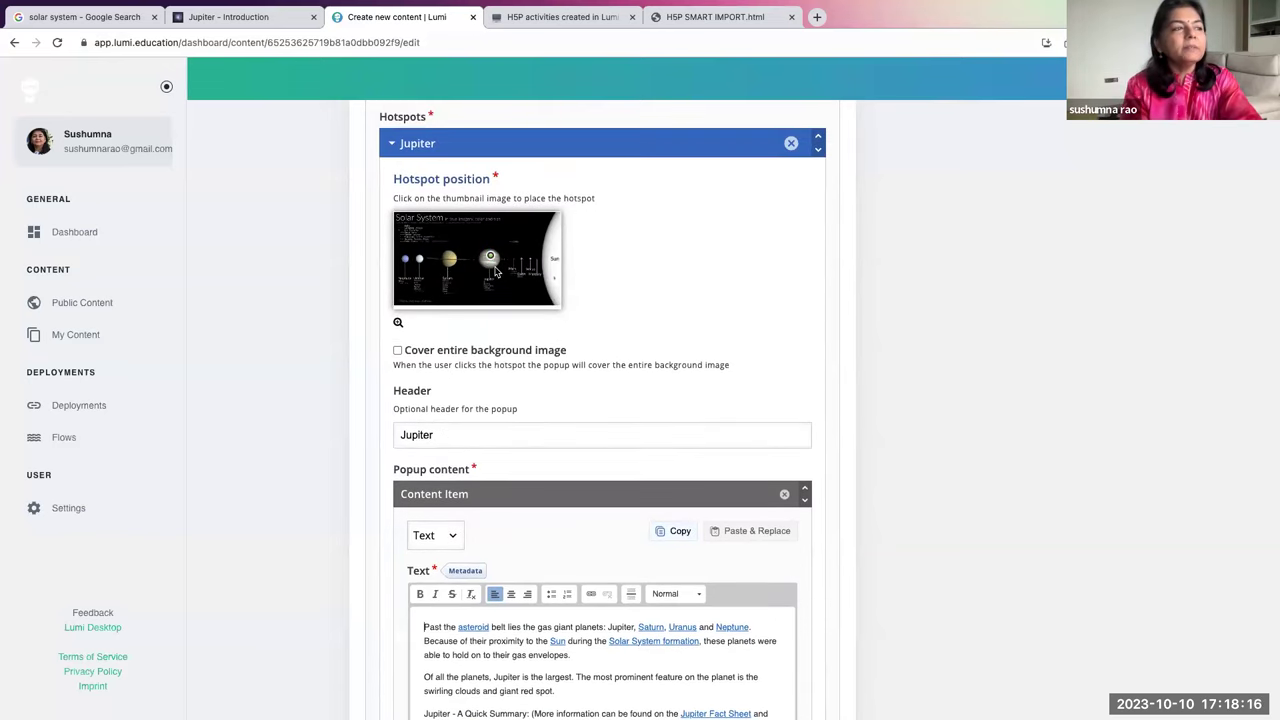
scroll(518, 530, "down", 3)
scroll(518, 532, "up", 1)
scroll(518, 533, "up", 15)
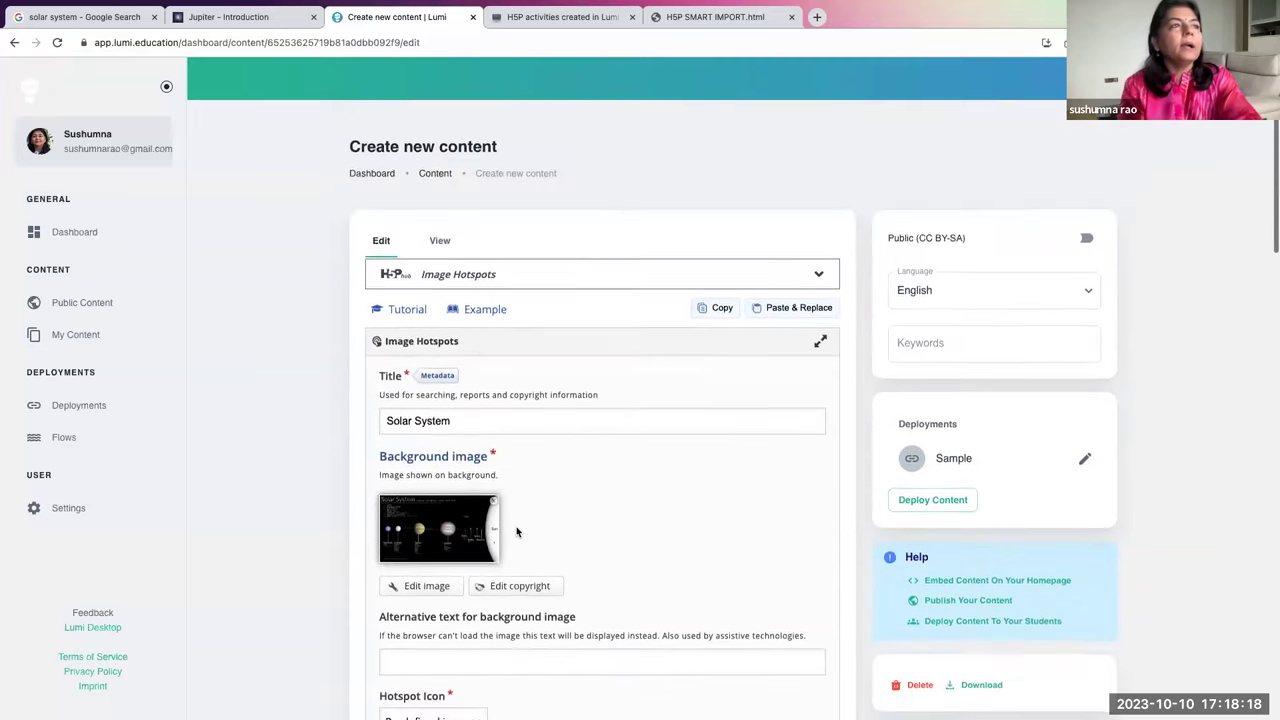
left_click(437, 242)
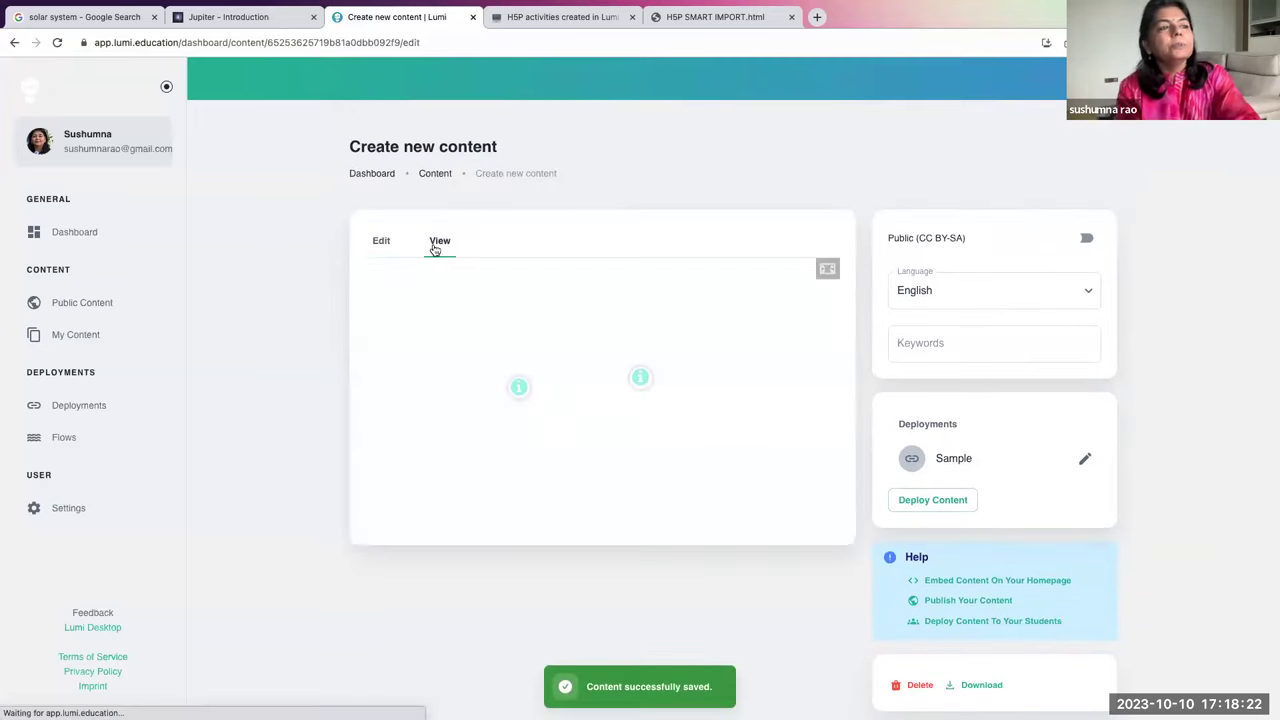
left_click(647, 386)
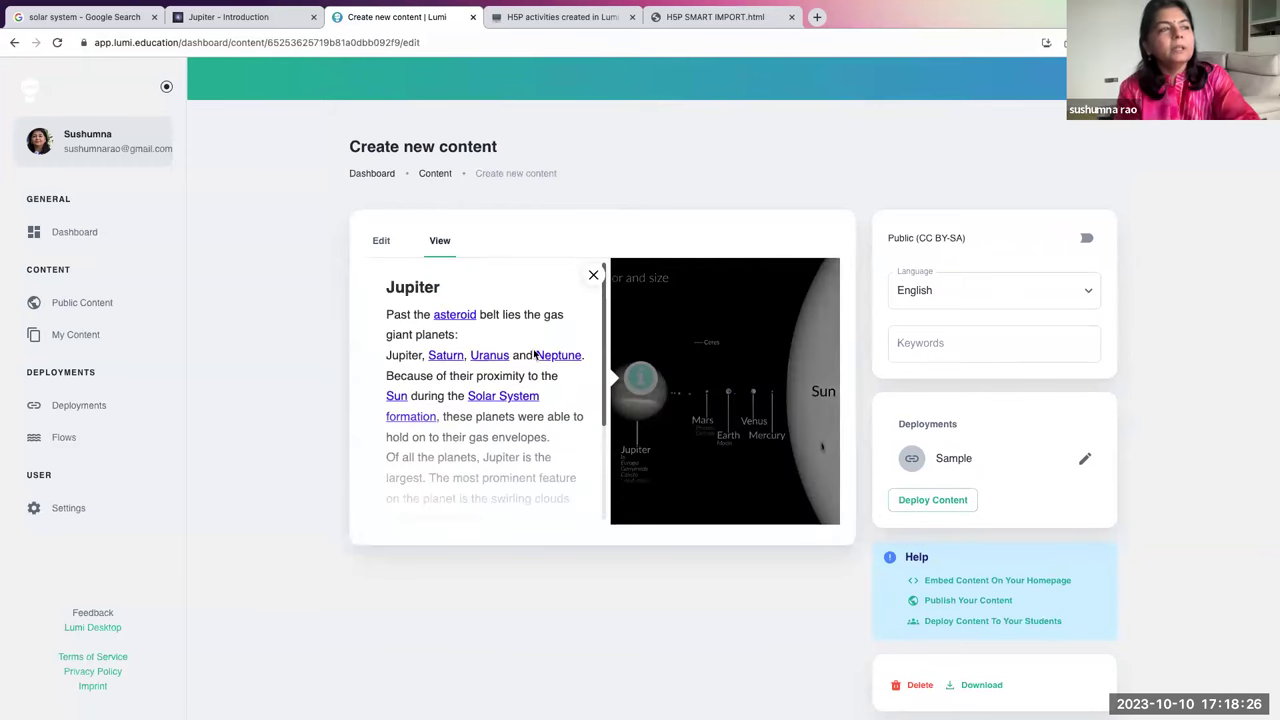
left_click_drag(389, 286, 465, 290)
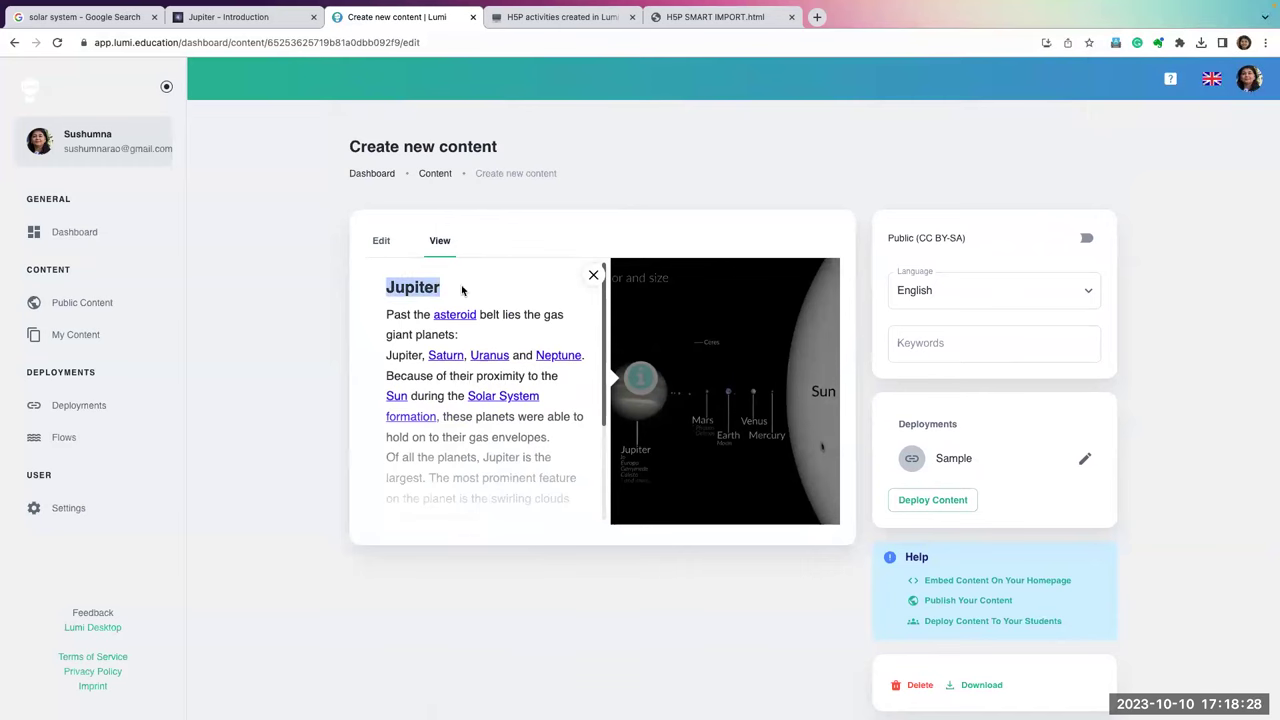
- Read the Jupiter popup through to its end, close it and return to editing the Solar System activity
scroll(489, 360, "down", 3)
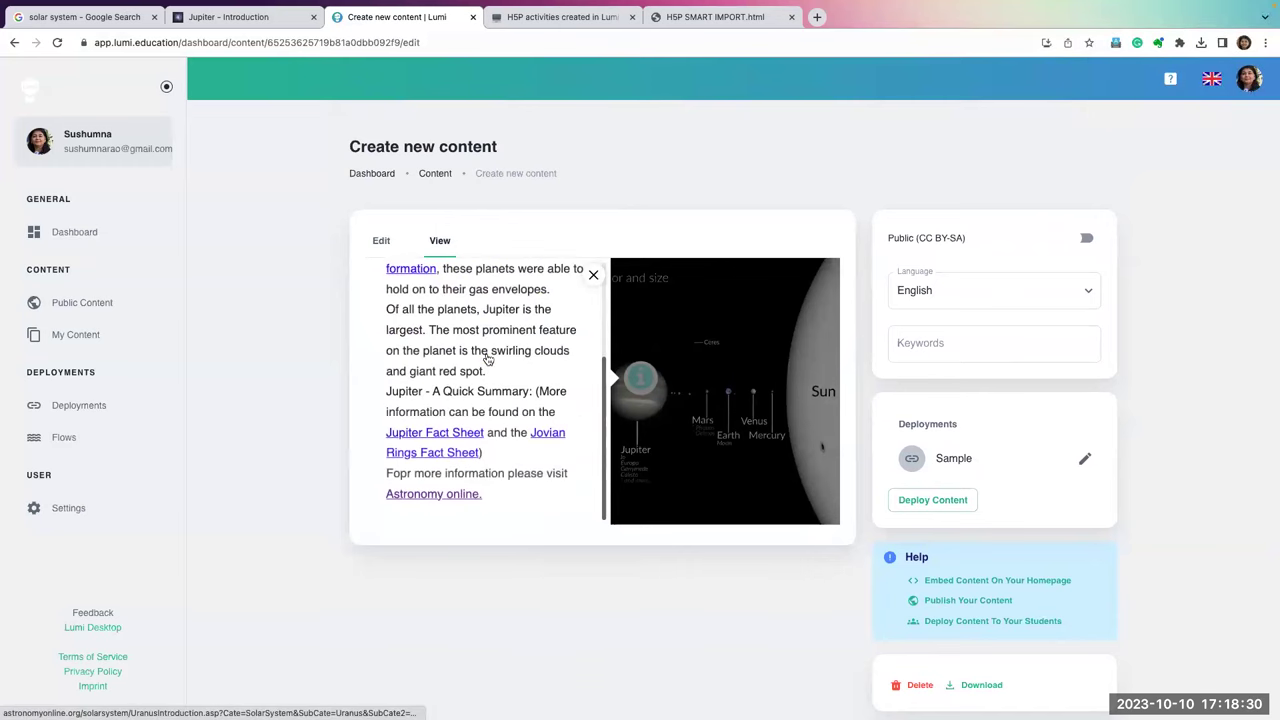
left_click(593, 276)
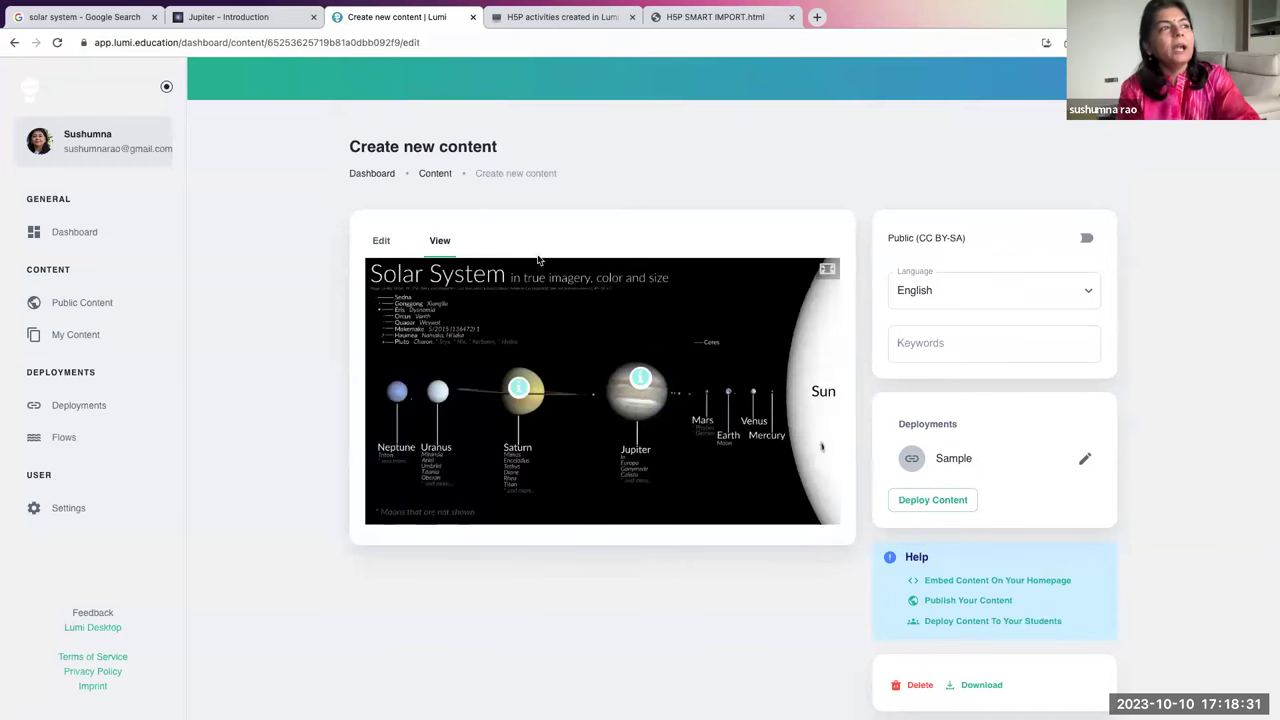
left_click(381, 240)
- Review the Jupiter hotspot's header and popup content, and highlight its whole popup text
scroll(733, 471, "down", 10)
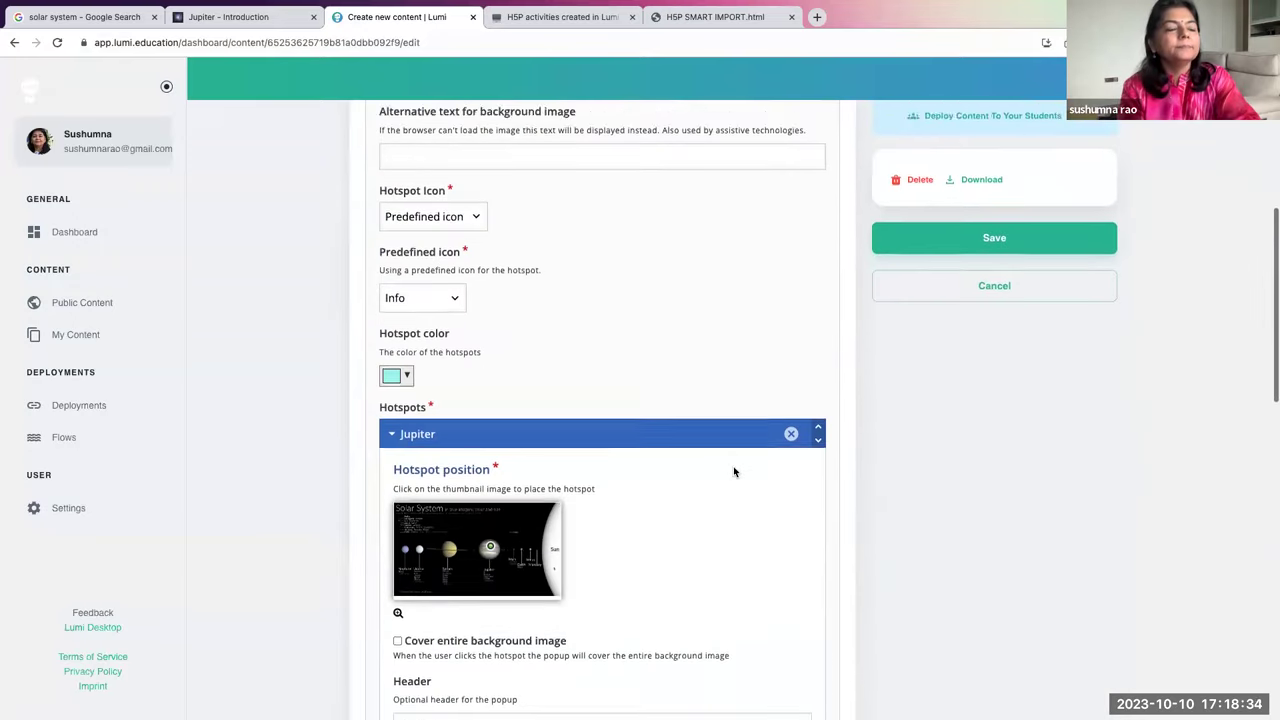
scroll(733, 471, "up", 2)
scroll(733, 471, "down", 4)
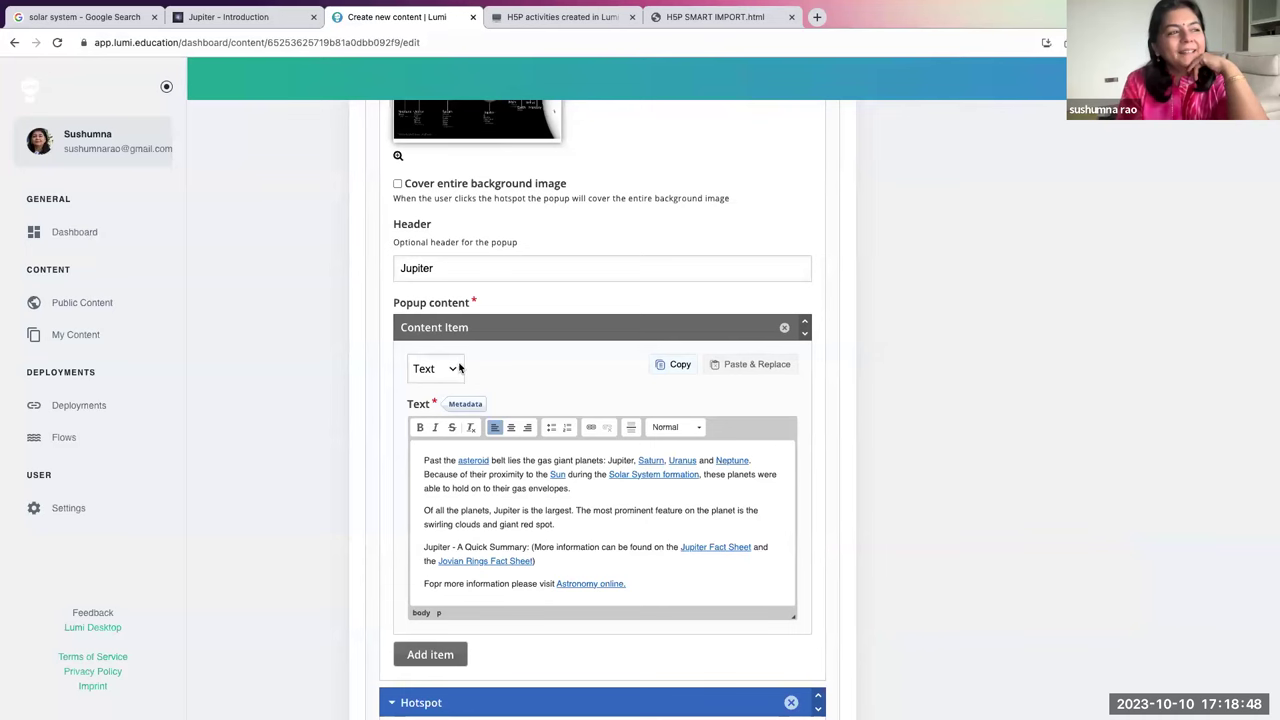
left_click_drag(423, 460, 760, 613)
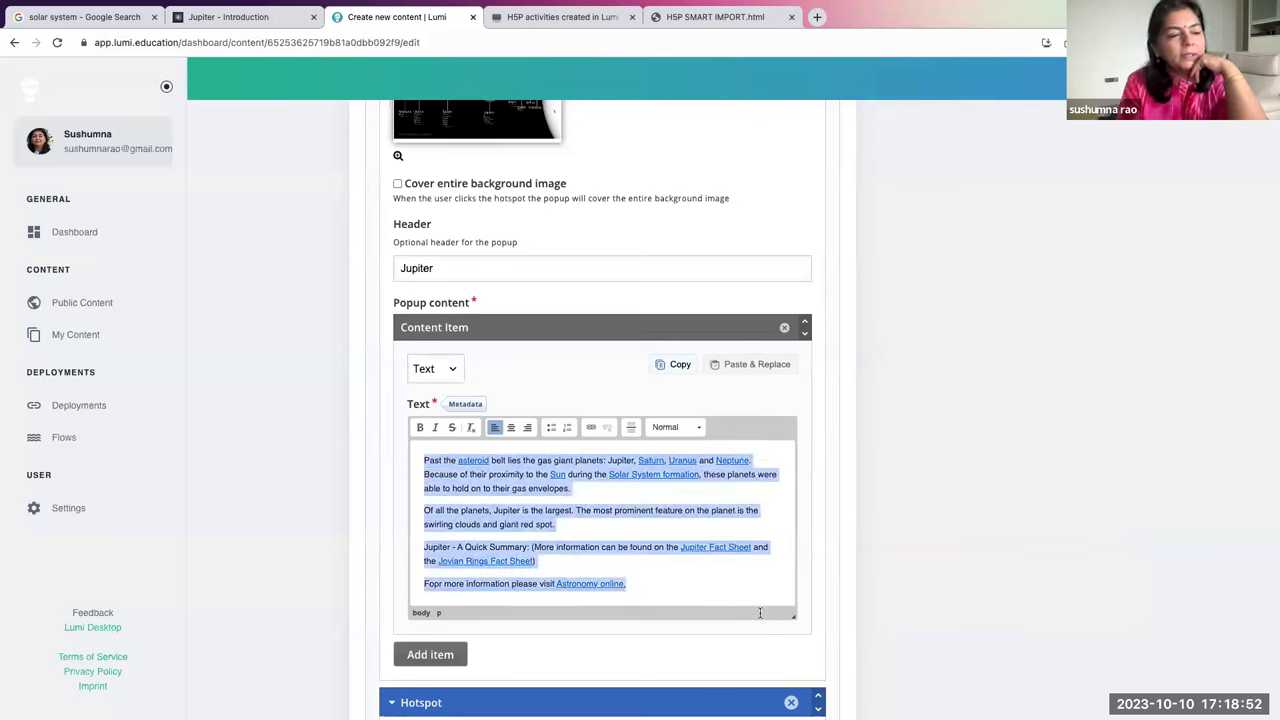
scroll(760, 613, "down", 2)
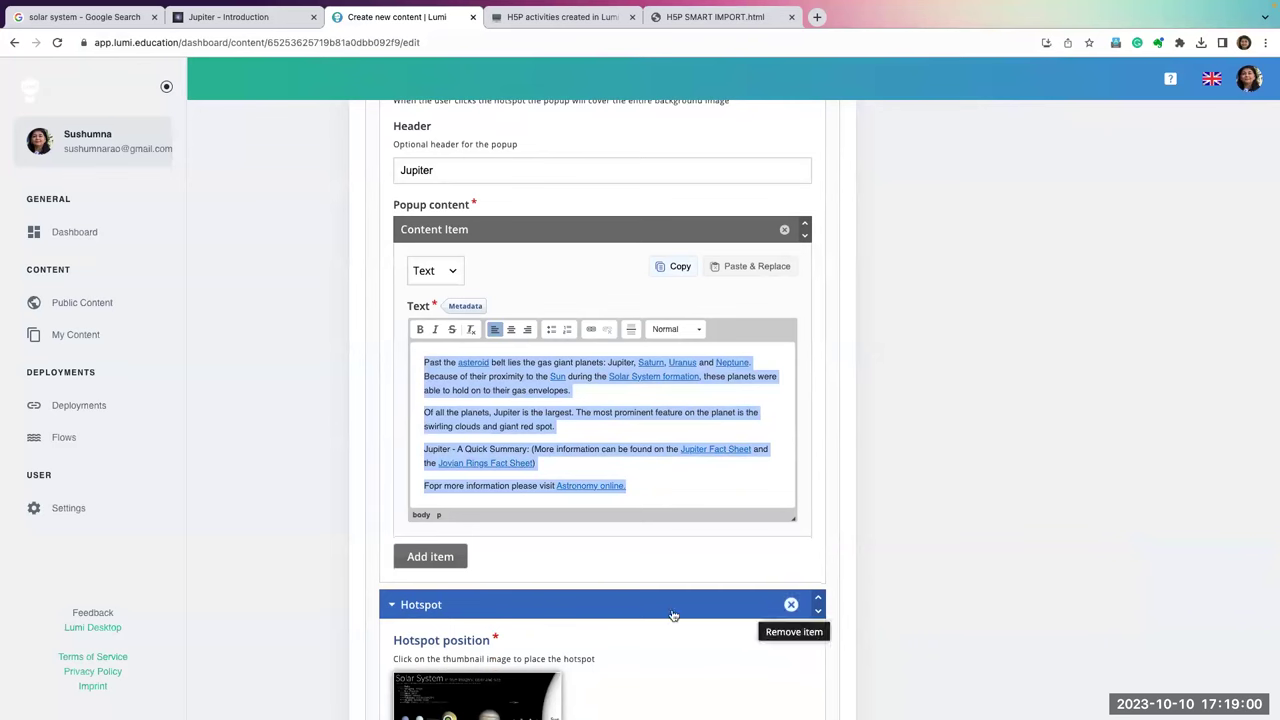
- Review the activity's title, background image, hotspot icon and color settings, and the Jupiter hotspot's position
scroll(550, 638, "up", 9)
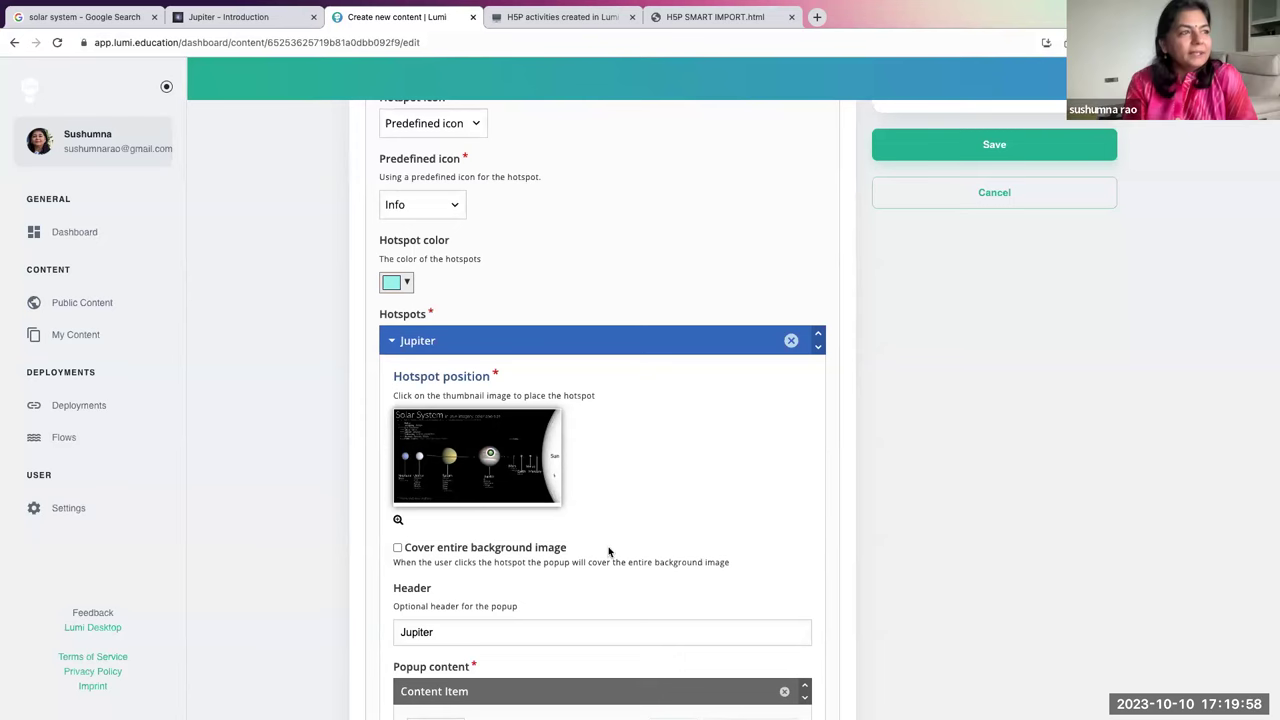
scroll(608, 550, "up", 3)
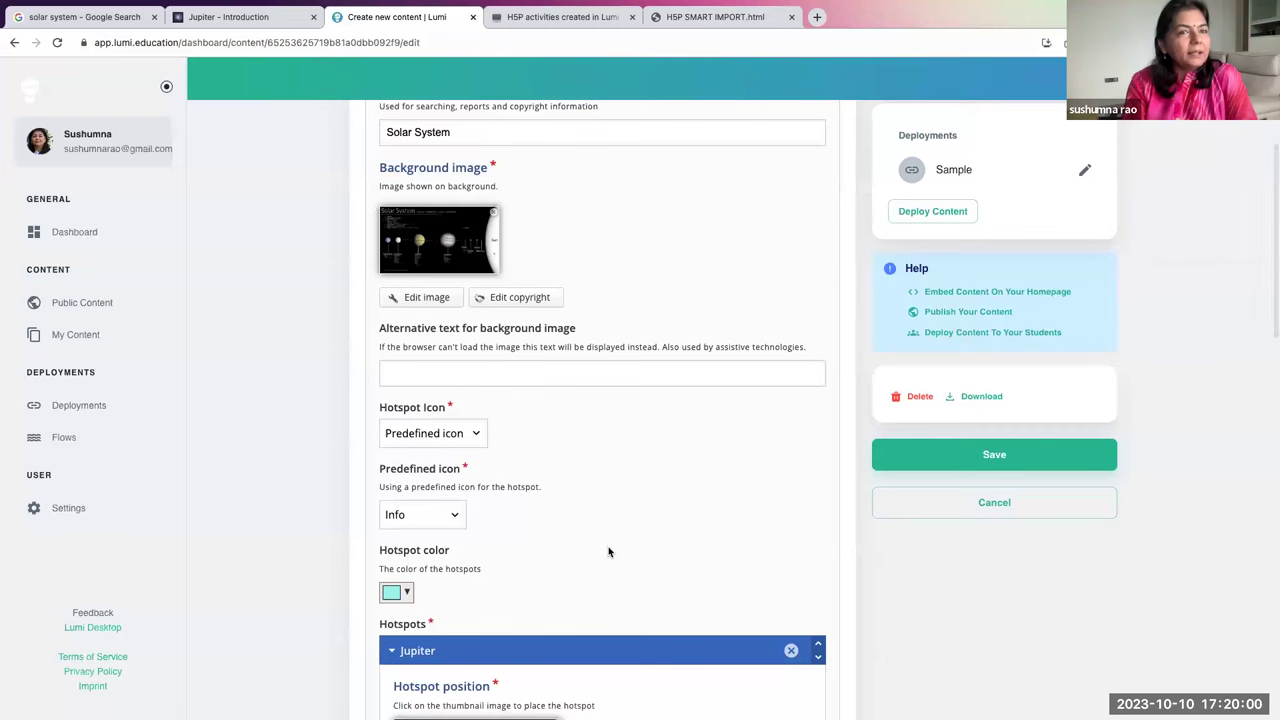
scroll(608, 550, "down", 2)
scroll(608, 550, "down", 2)
scroll(492, 599, "down", 2)
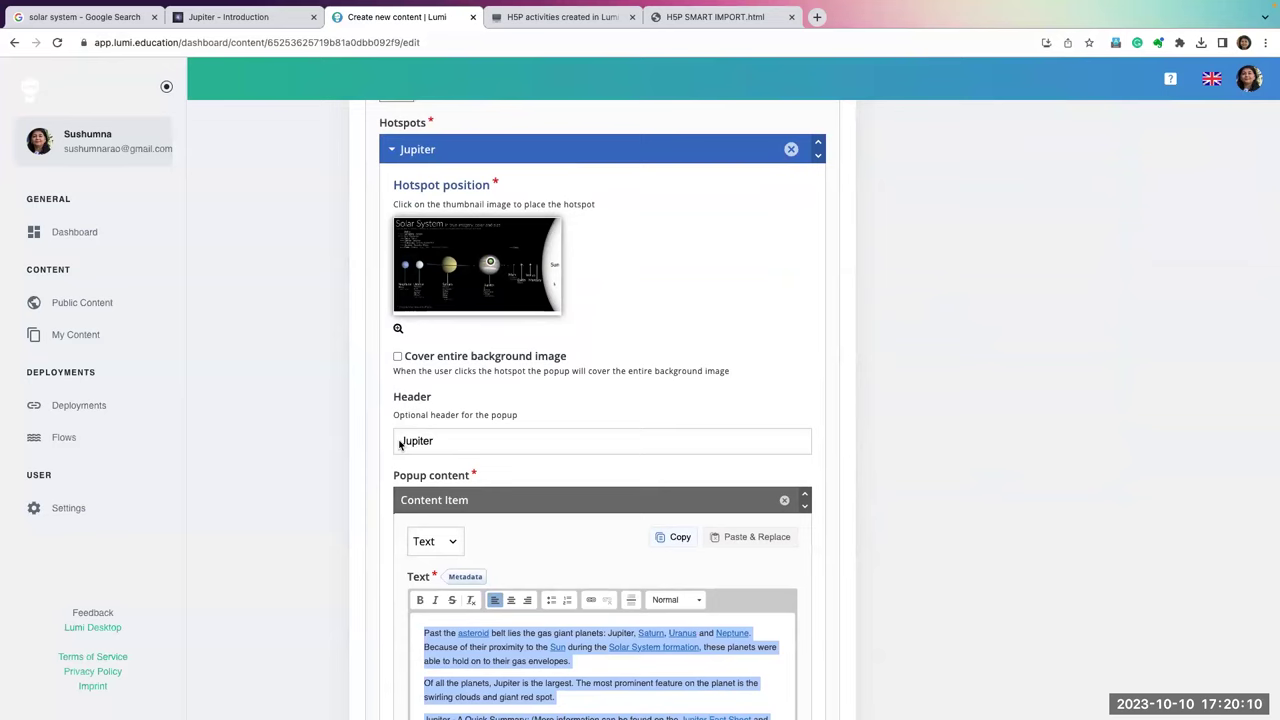
- Check which content types are available for the Jupiter popup, keep Text, and highlight the full popup text again
scroll(399, 445, "down", 3)
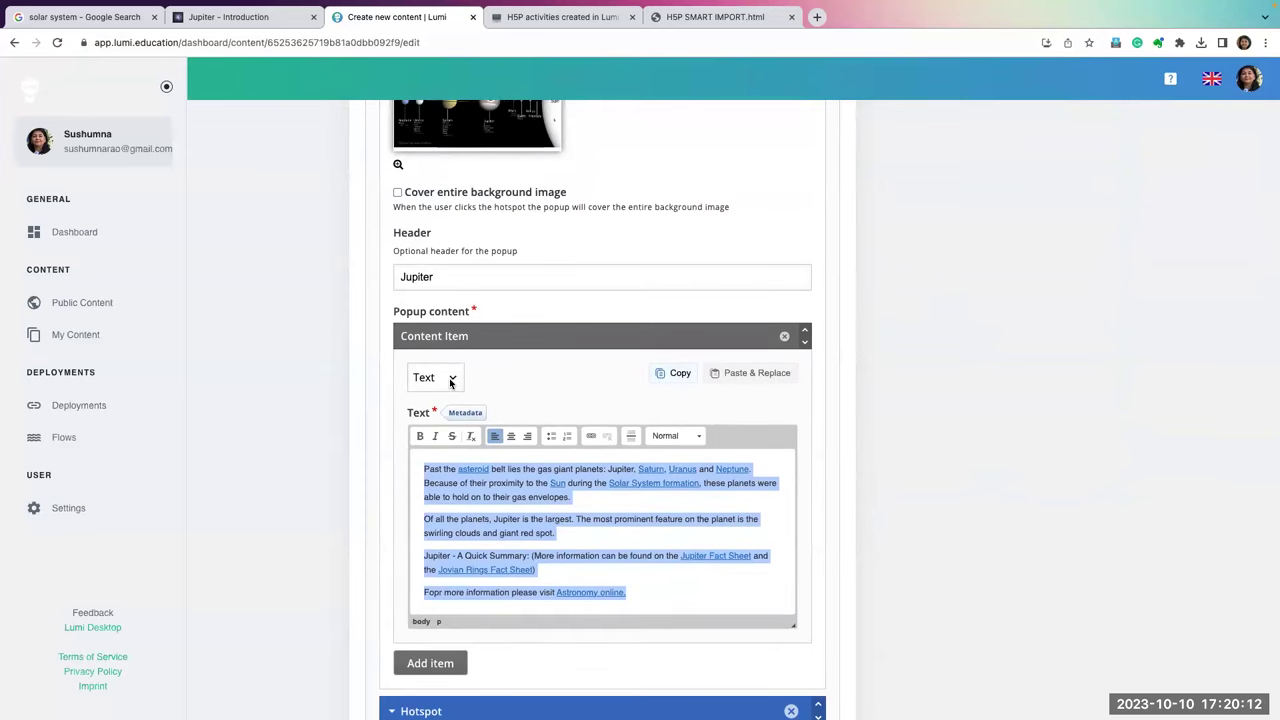
left_click(449, 378)
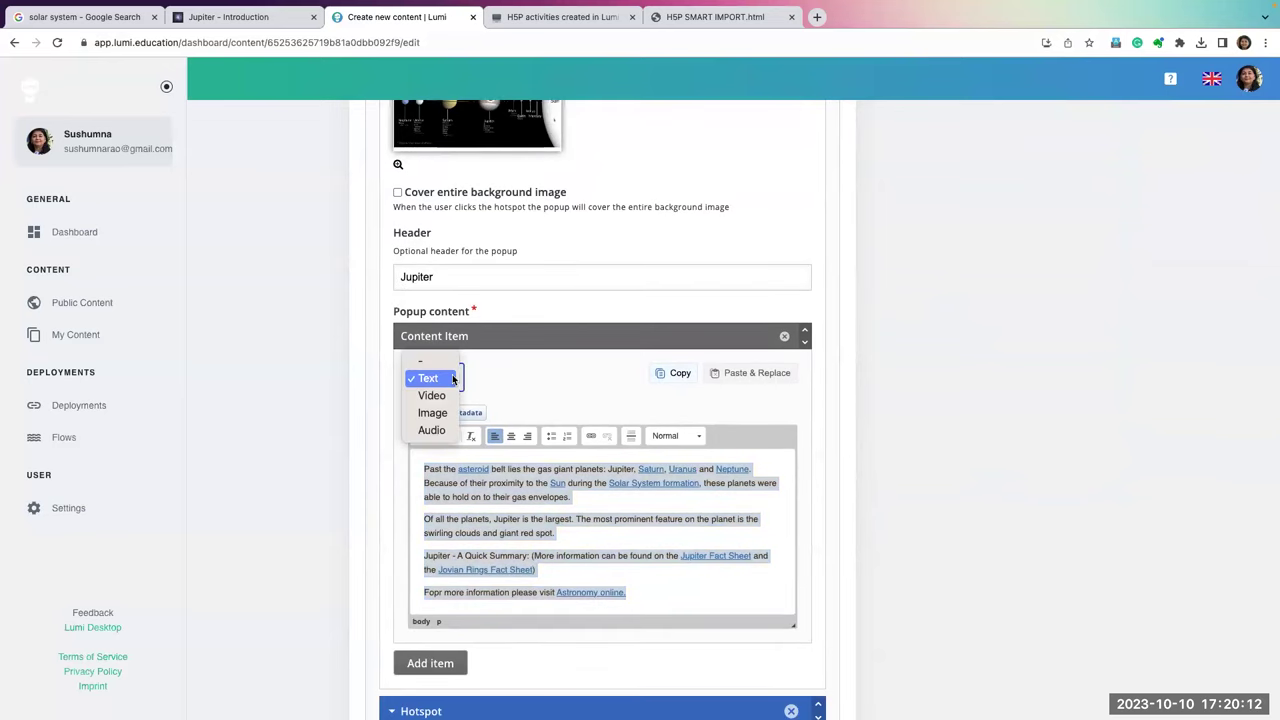
left_click(515, 397)
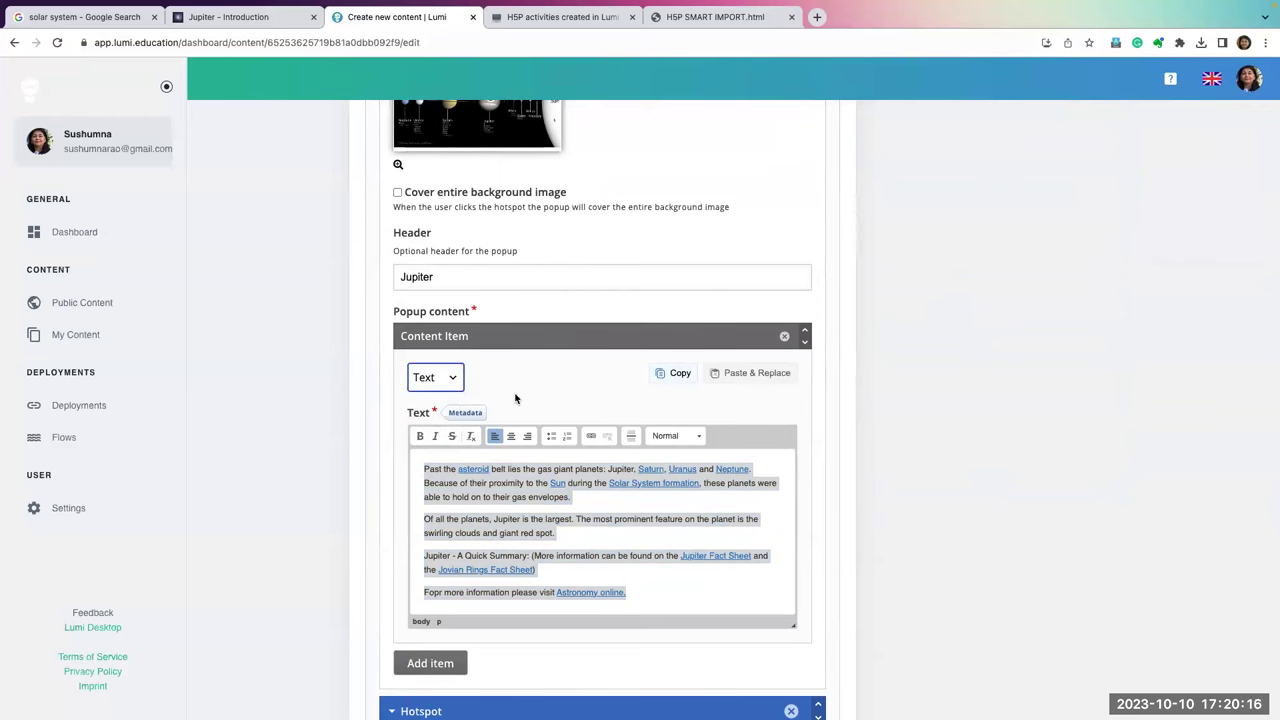
left_click(421, 470)
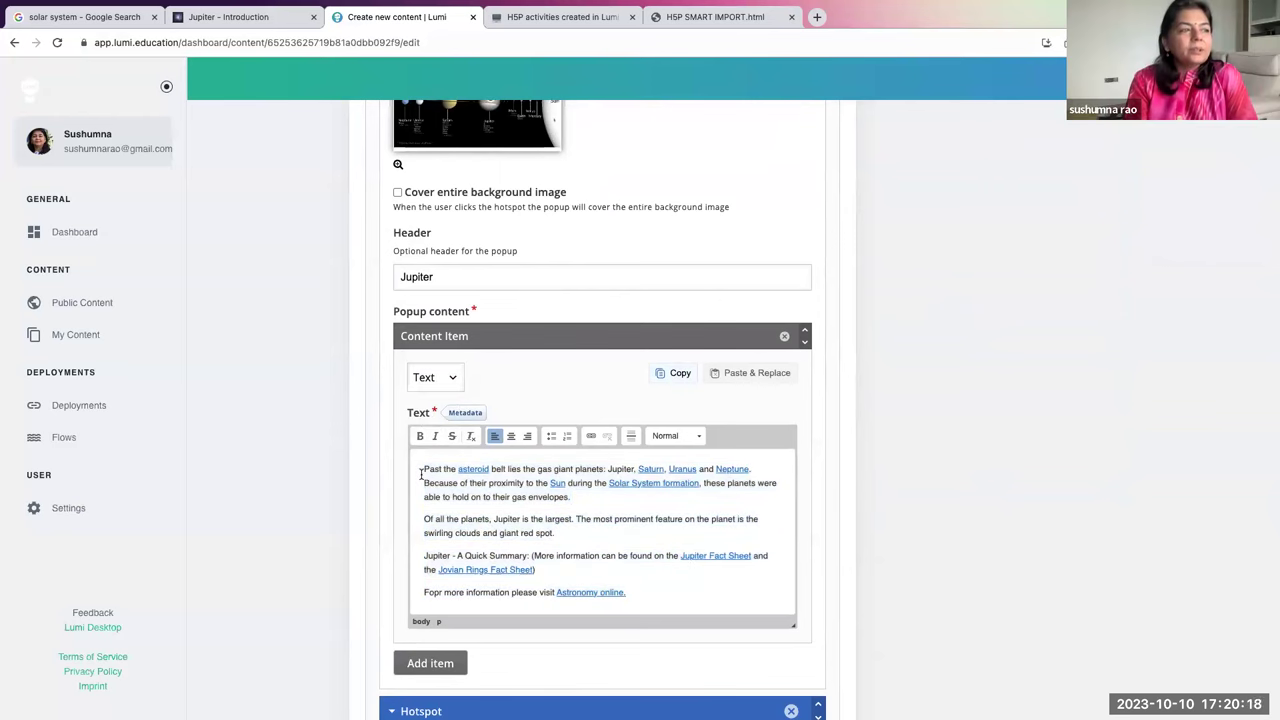
left_click_drag(421, 470, 732, 598)
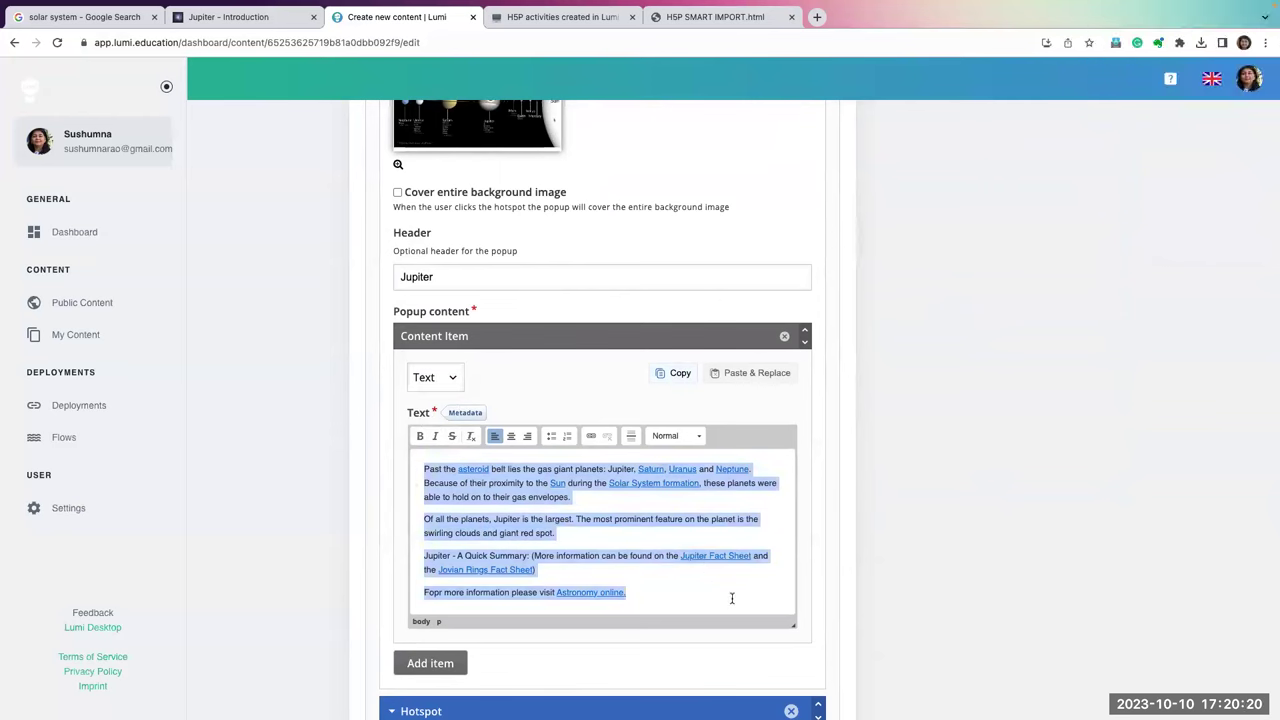
- Add an empty second content item to the Jupiter popup and remove it, doing this twice
scroll(731, 597, "down", 2)
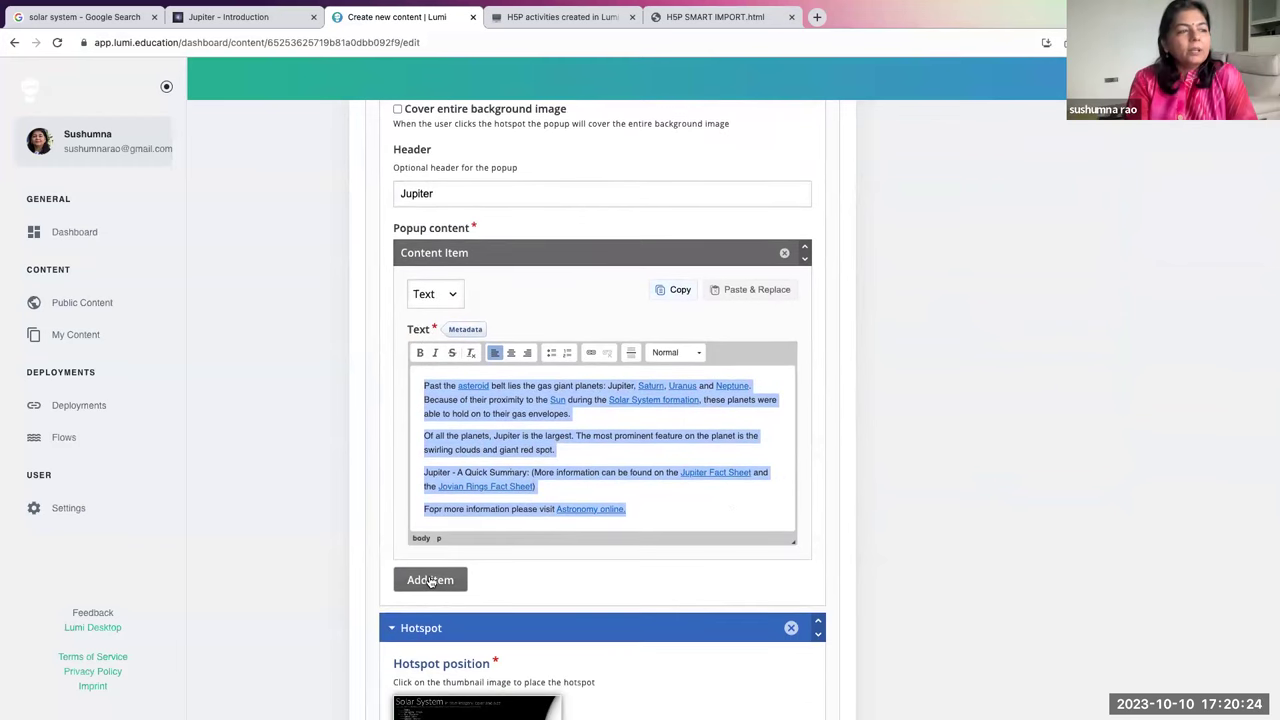
scroll(430, 582, "down", 2)
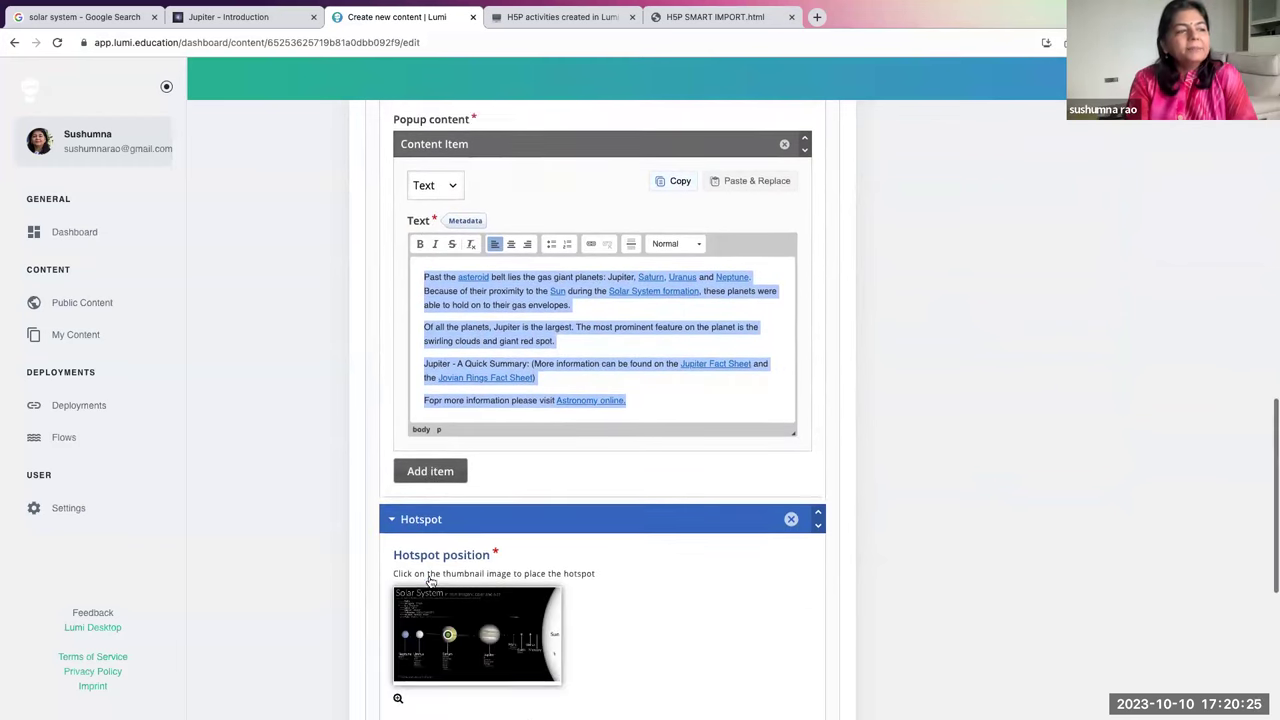
left_click(424, 461)
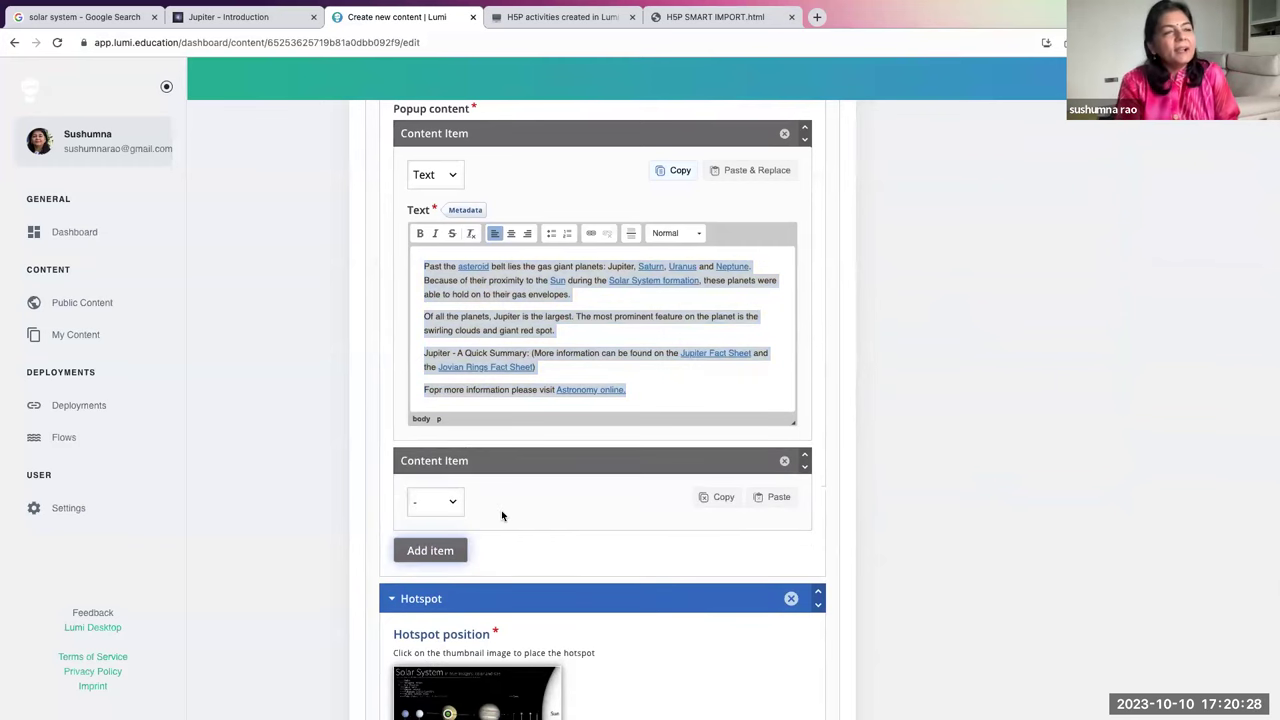
left_click(787, 461)
left_click(689, 550)
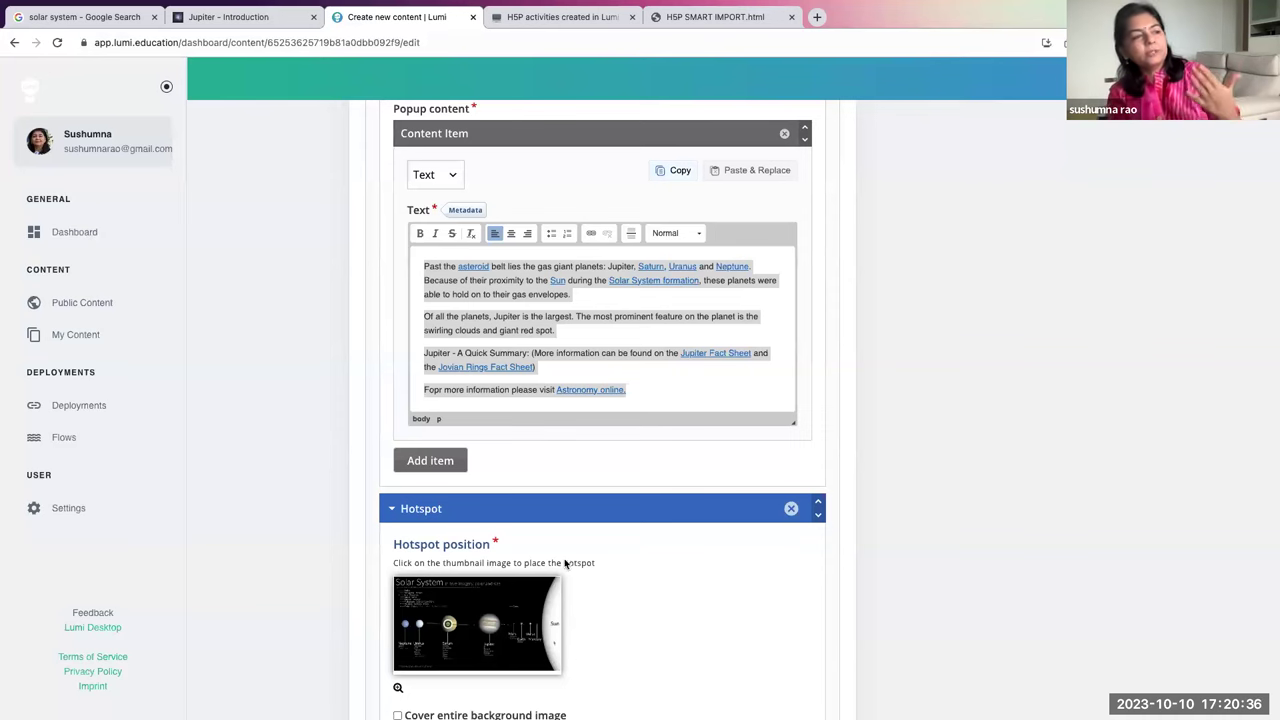
left_click(446, 461)
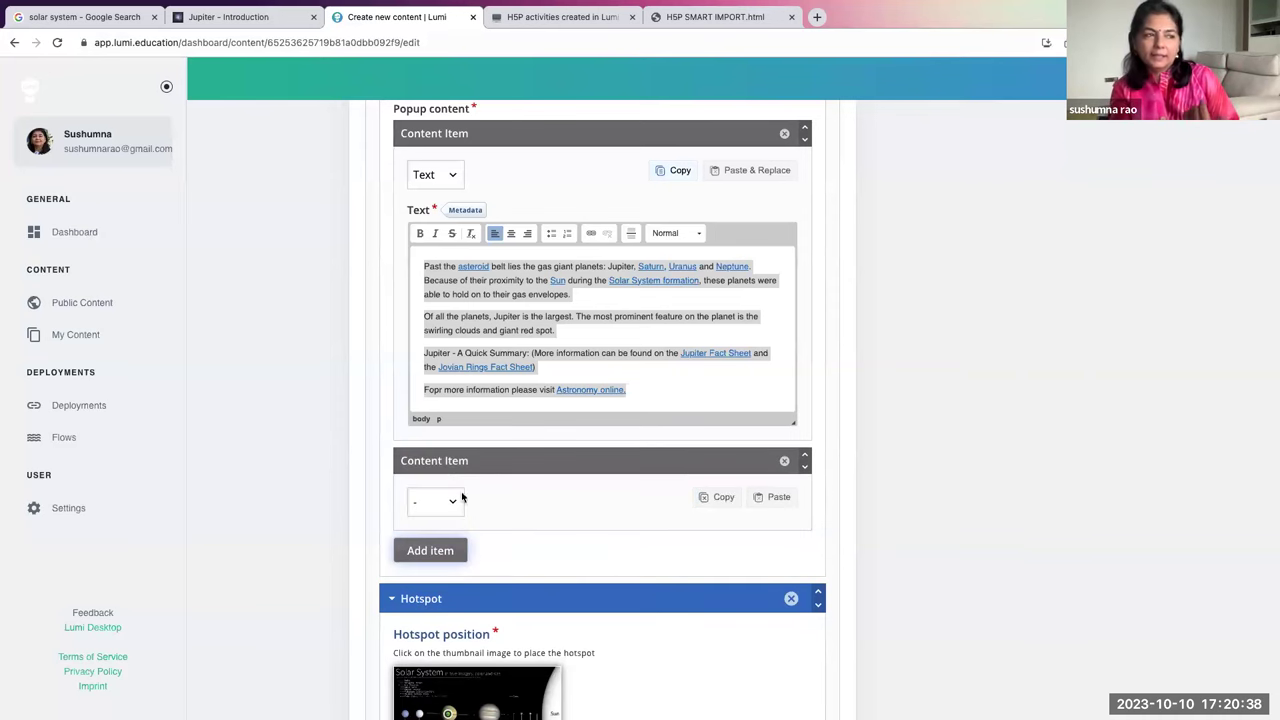
left_click(784, 461)
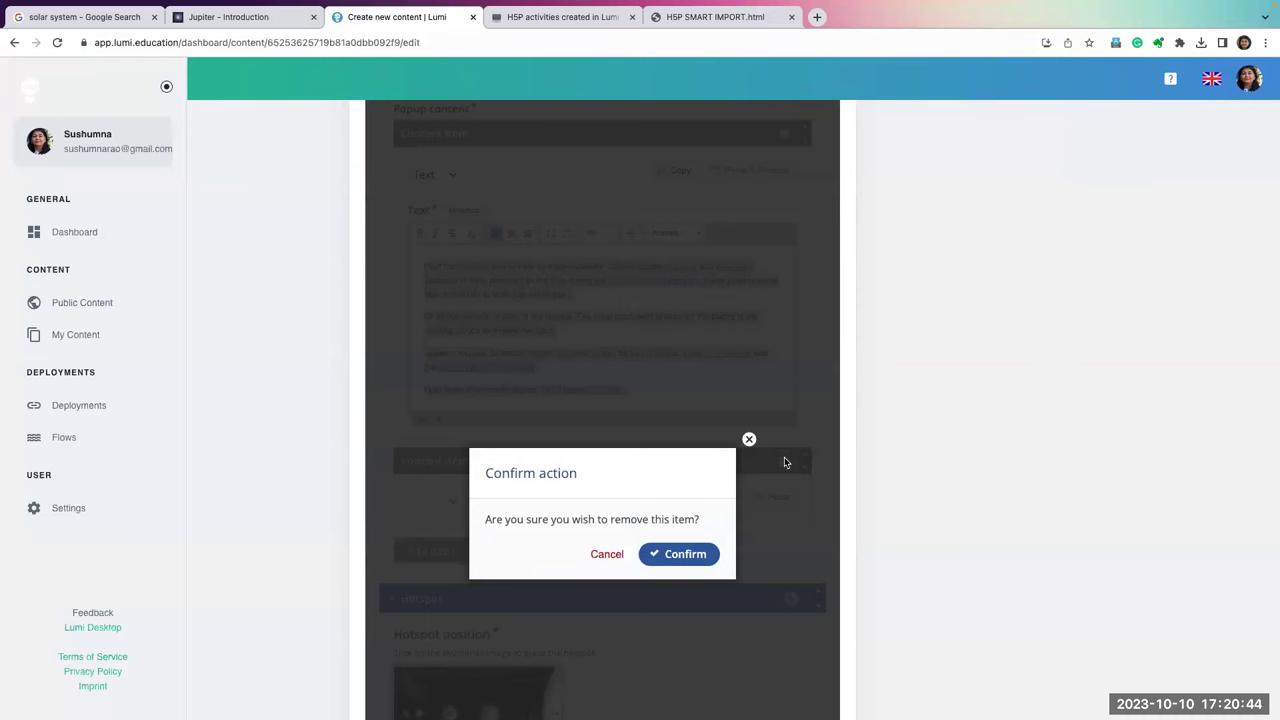
left_click(679, 553)
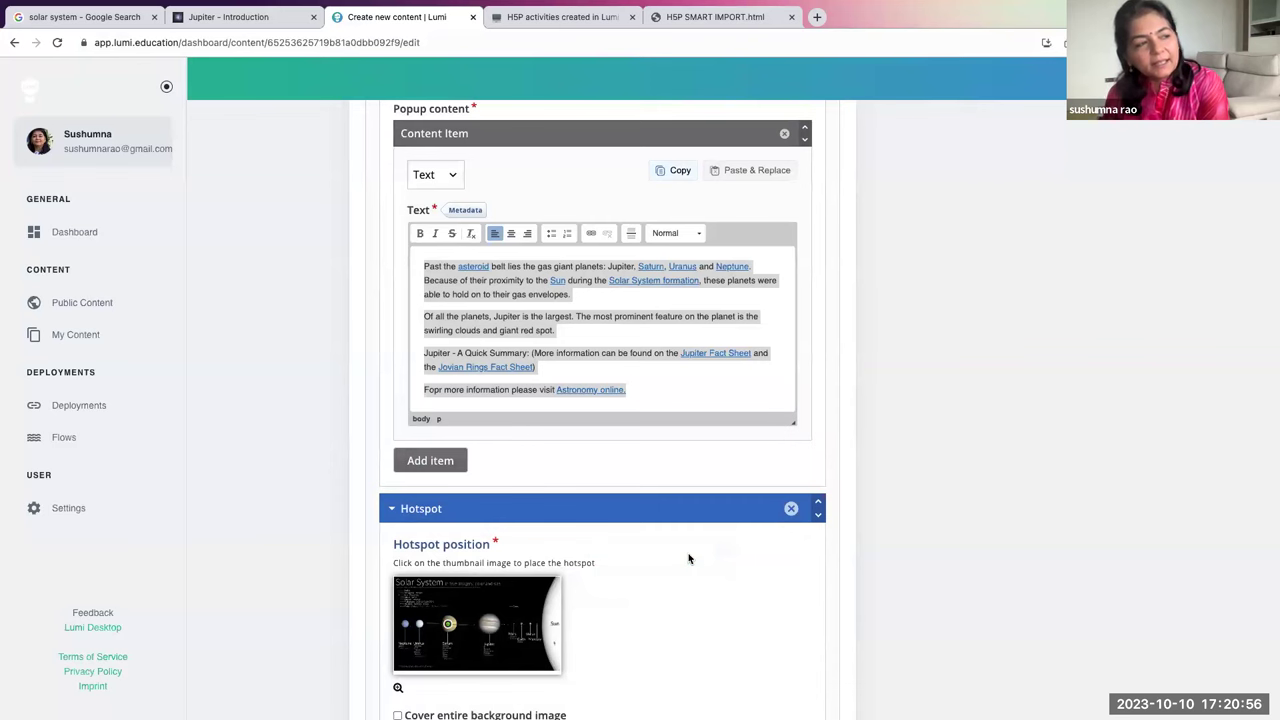
- Review the hotspot icon settings and the second hotspot's position, header and popup content fields
scroll(688, 558, "up", 10)
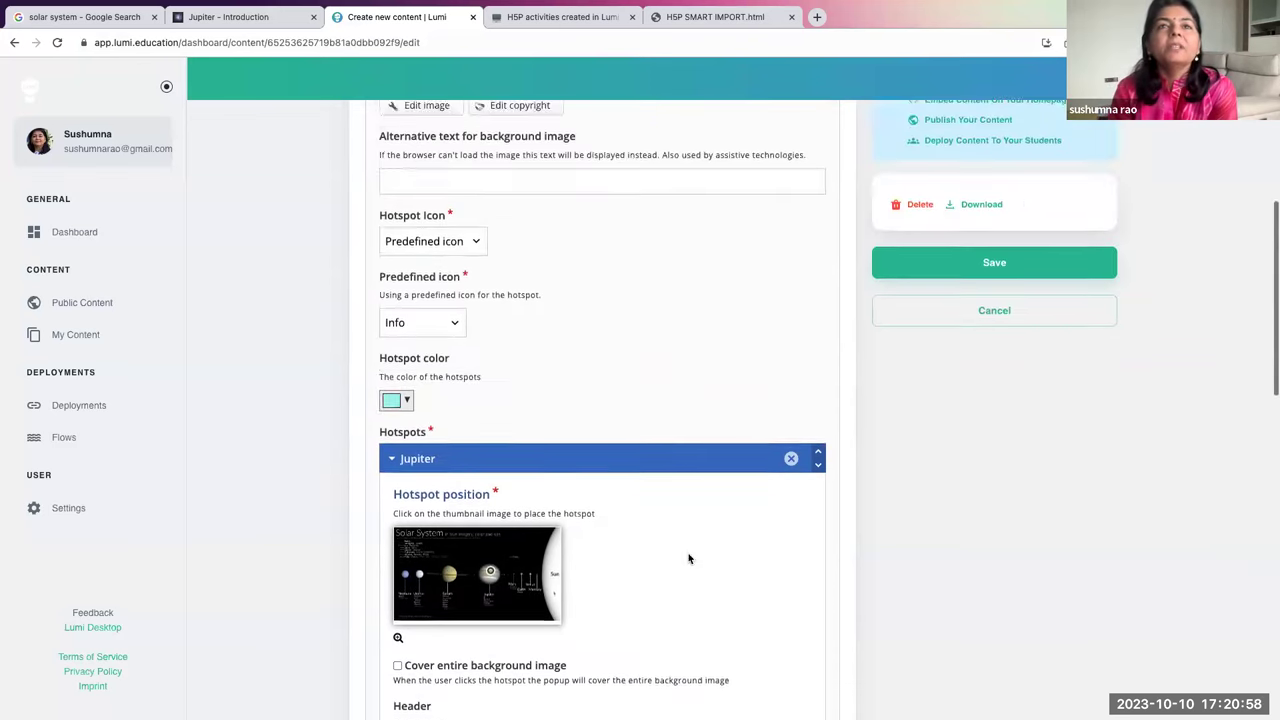
scroll(731, 483, "down", 5)
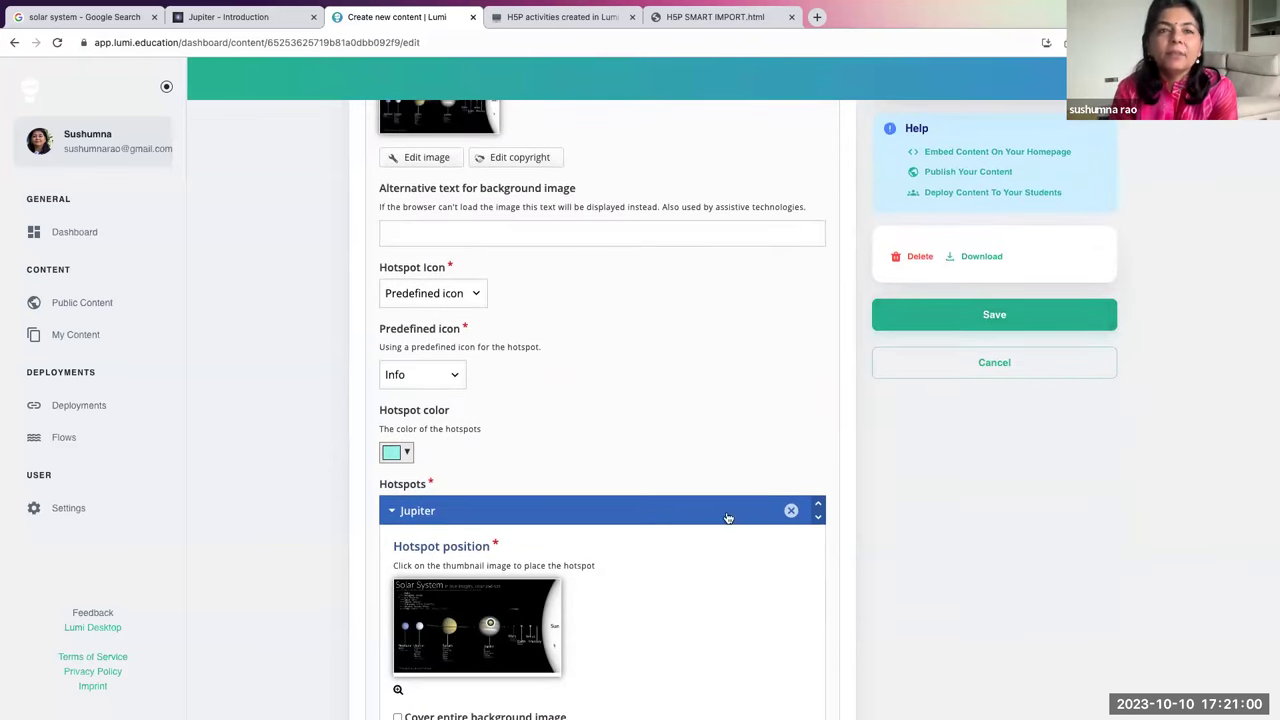
scroll(728, 518, "down", 5)
scroll(728, 518, "down", 7)
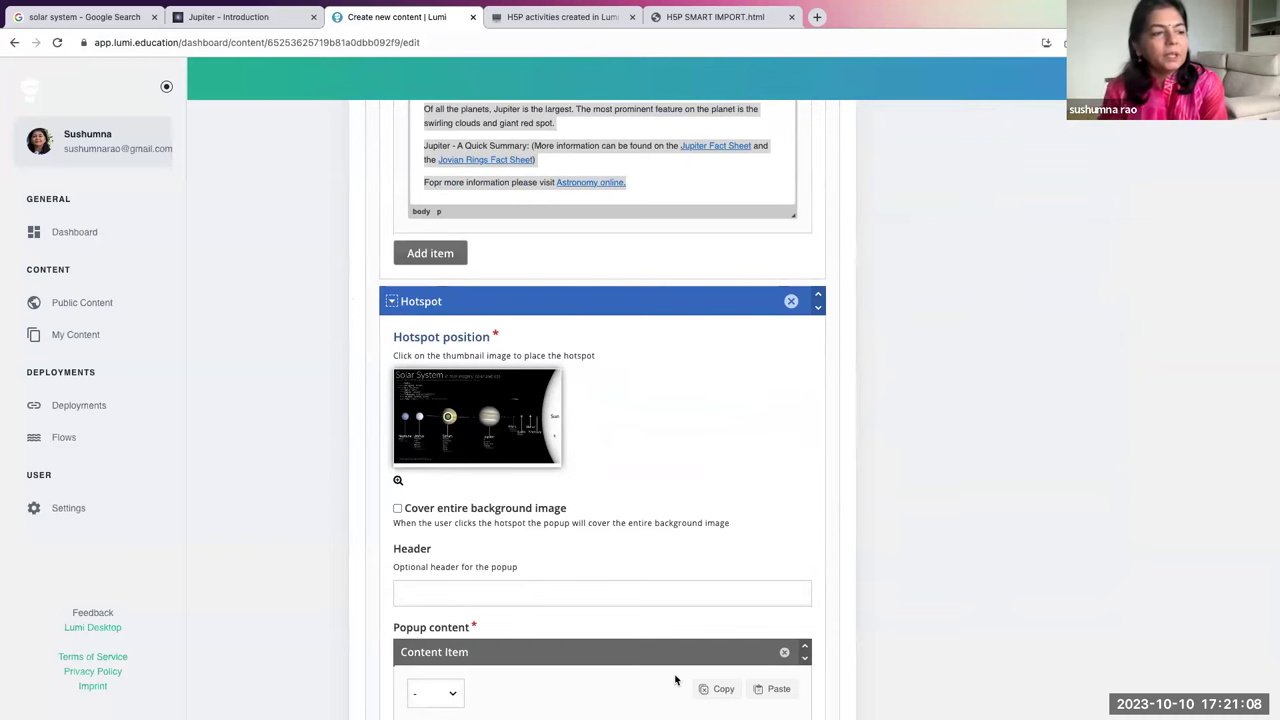
scroll(675, 680, "down", 3)
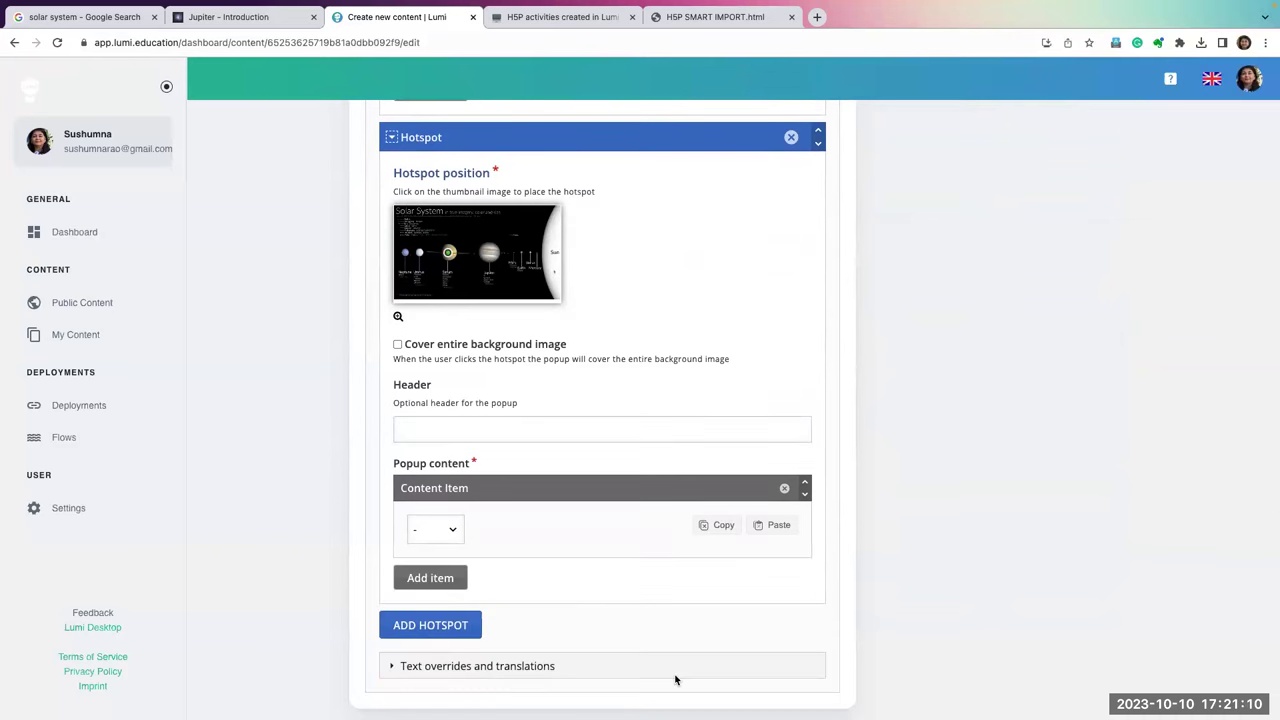